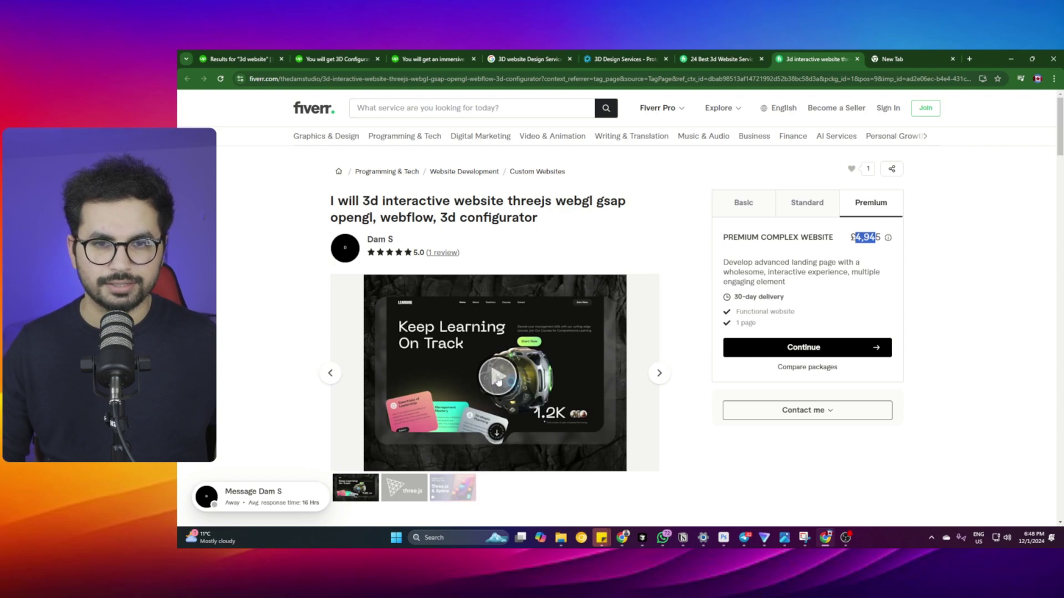
# - Play the preview video of the Fiverr 3D interactive website gig
pyautogui.click(498, 379)
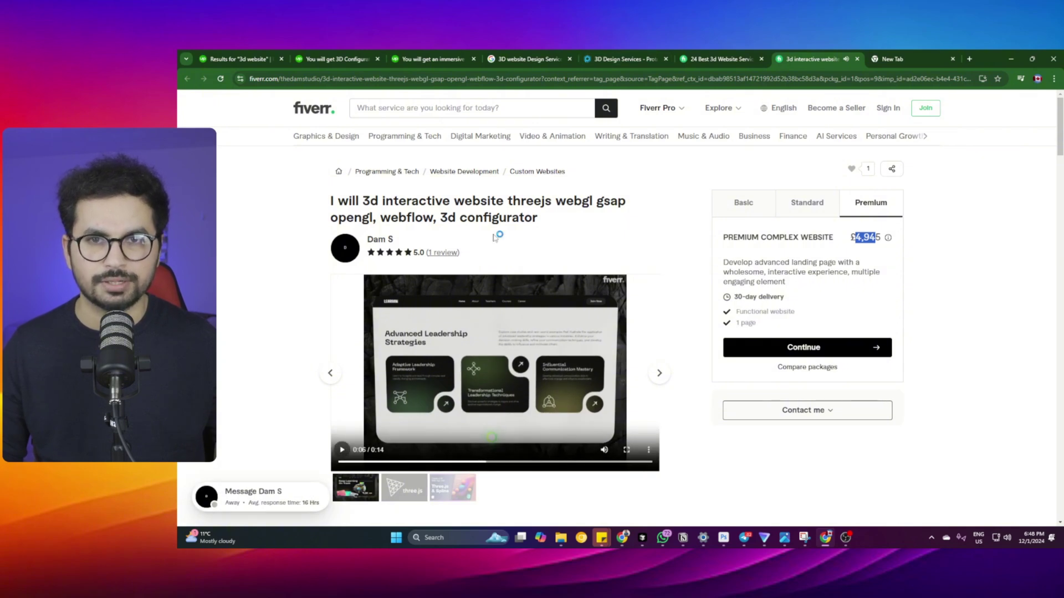
# - Open the Upwork immersive 3D interactive website listing and preview the second gallery item's video
pyautogui.click(428, 57)
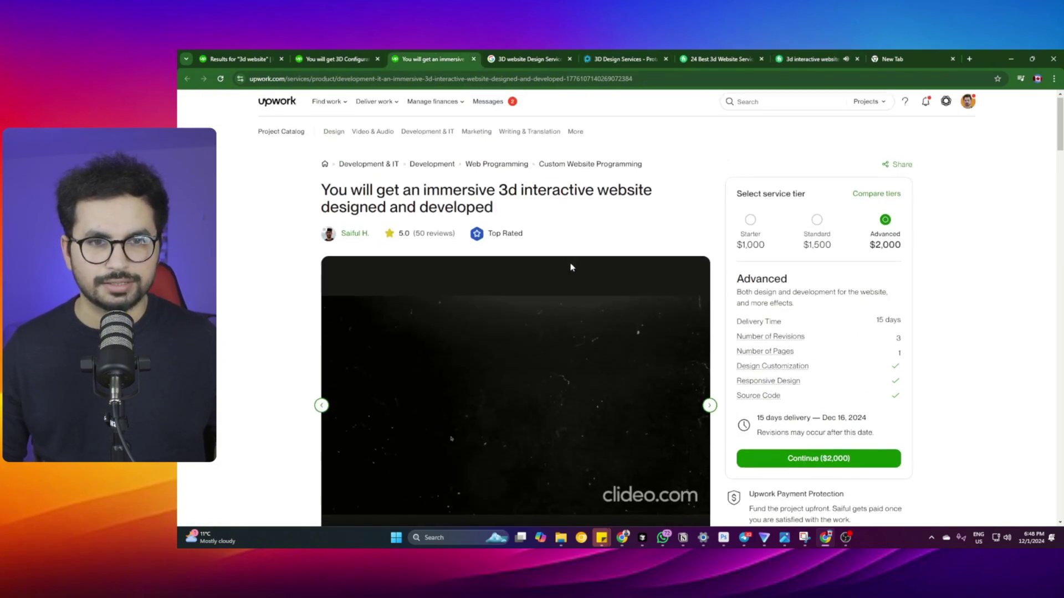
pyautogui.scroll(-4, 570, 268)
pyautogui.click(566, 363)
pyautogui.click(458, 372)
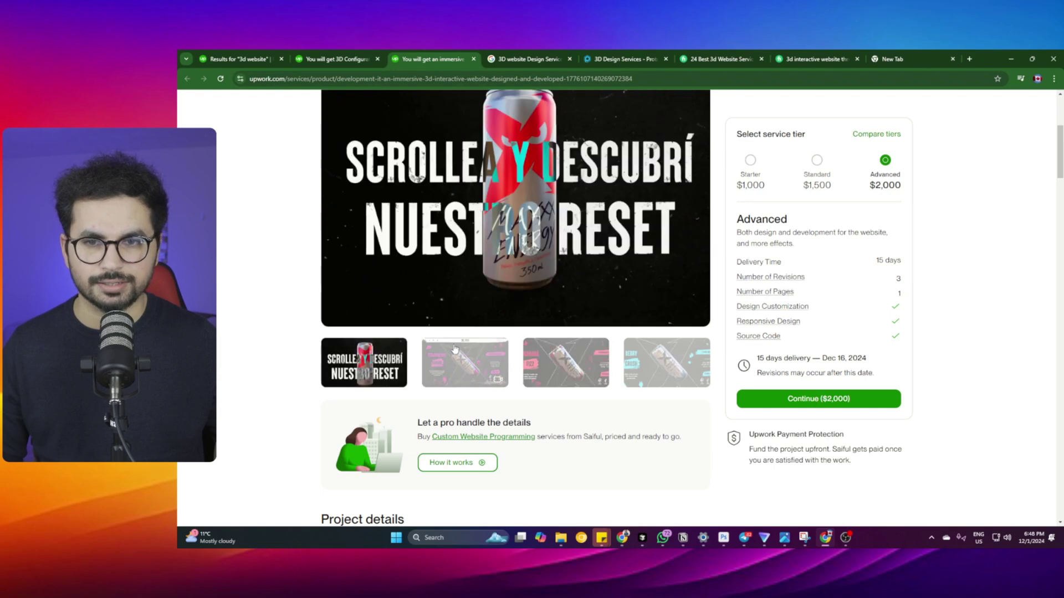
pyautogui.scroll(3, 559, 340)
pyautogui.click(709, 363)
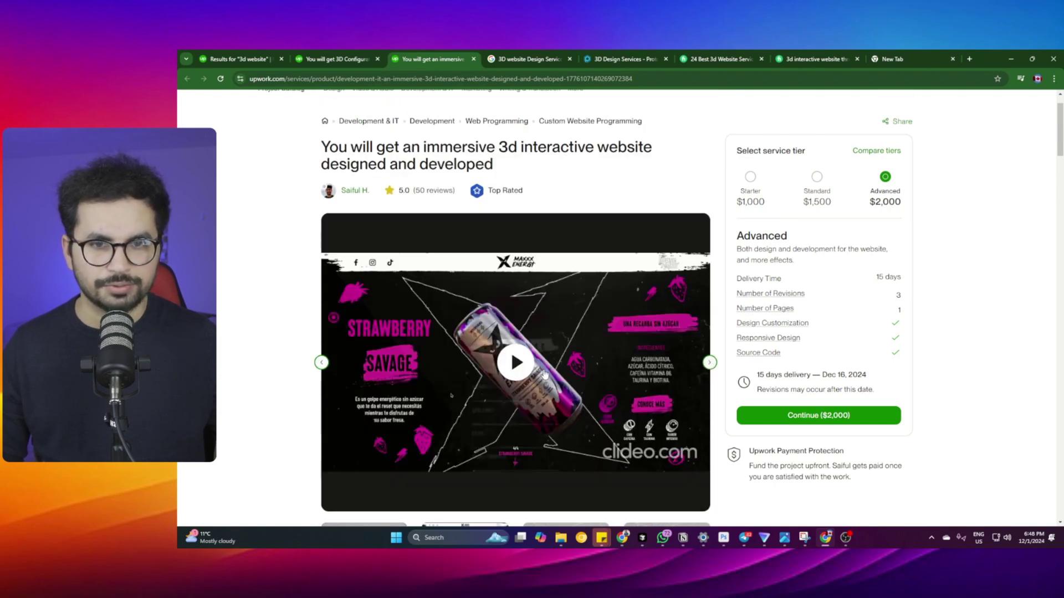
pyautogui.click(576, 380)
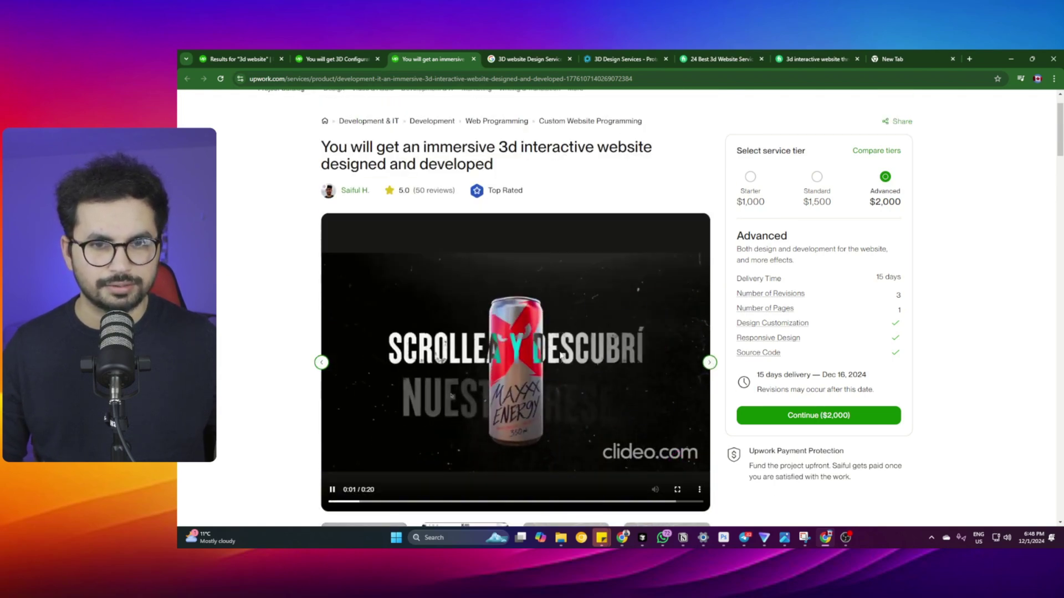
pyautogui.click(567, 394)
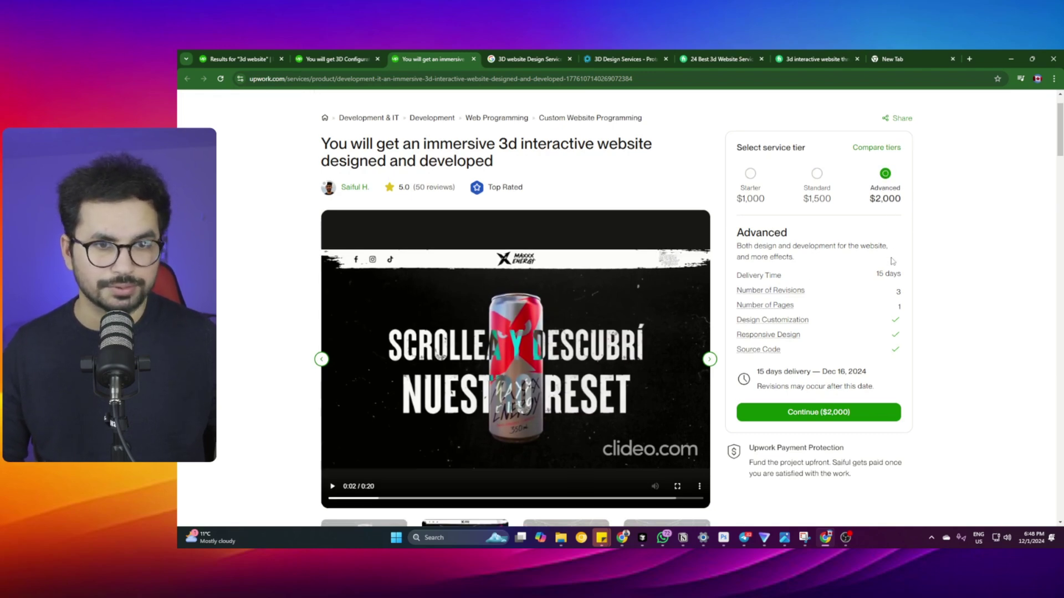
# - Review the project details and service tier table of the immersive 3D website listing
pyautogui.scroll(-5, 892, 257)
pyautogui.scroll(-4, 922, 241)
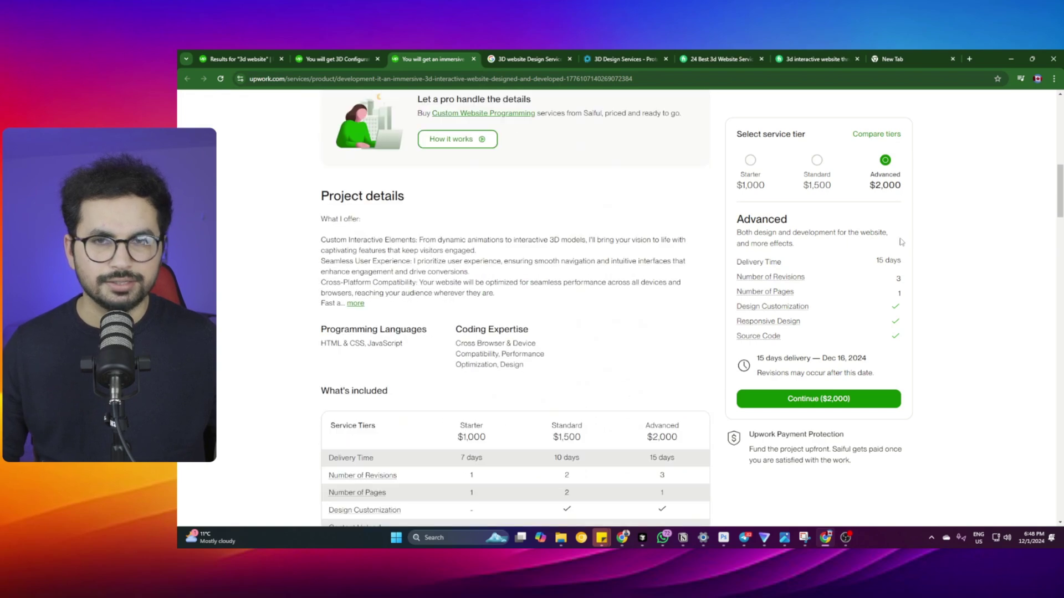
pyautogui.scroll(2, 922, 241)
# - Switch to the Upwork 3D Configurator listing, play the start of its product demo video and pause it
pyautogui.hotkey('ctrl', 'shift', 'Tab')
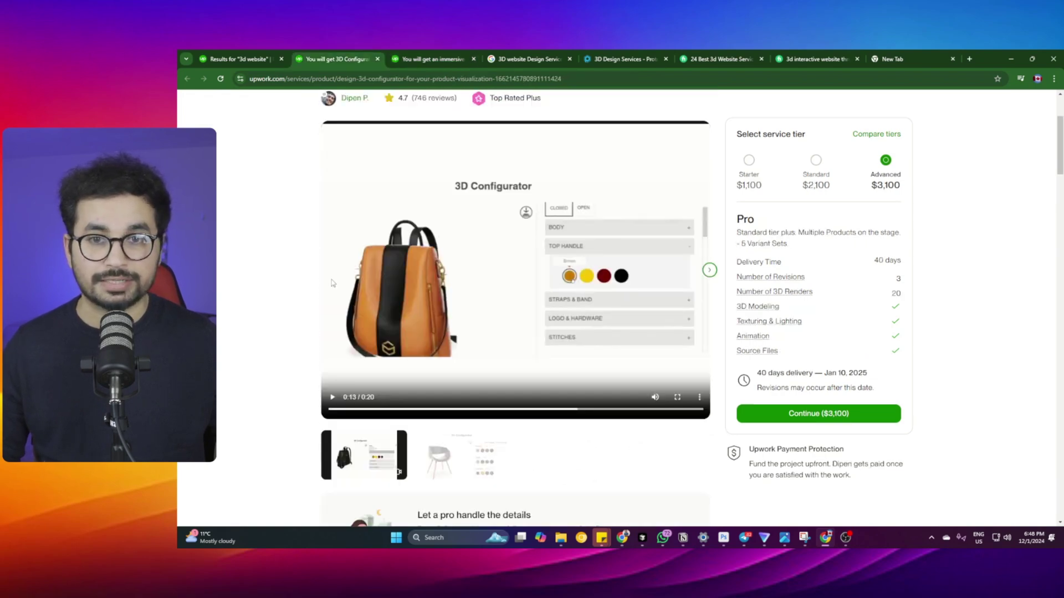
pyautogui.scroll(2, 491, 350)
pyautogui.click(357, 502)
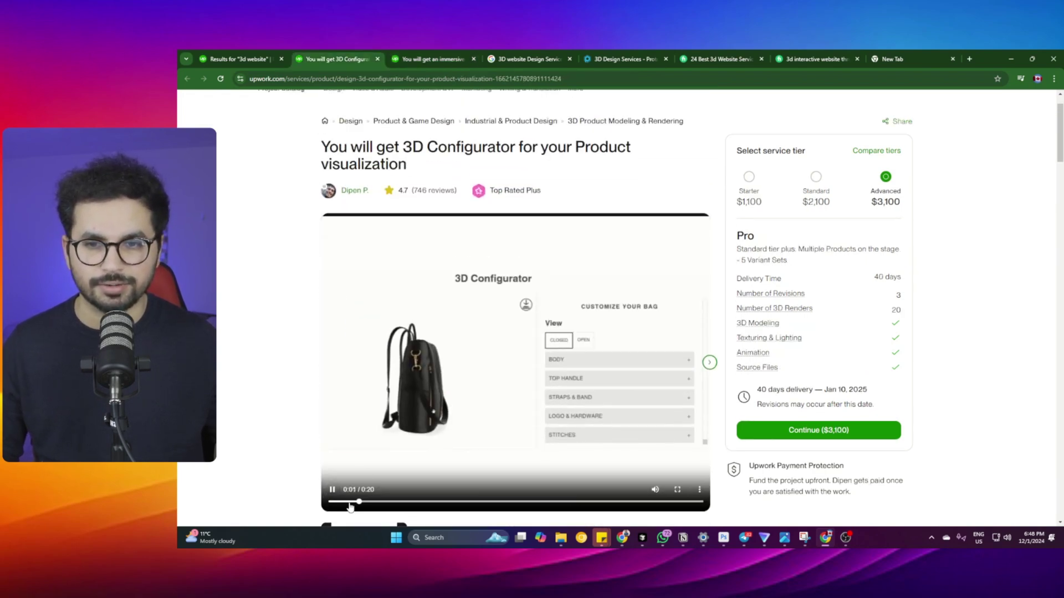
pyautogui.click(332, 490)
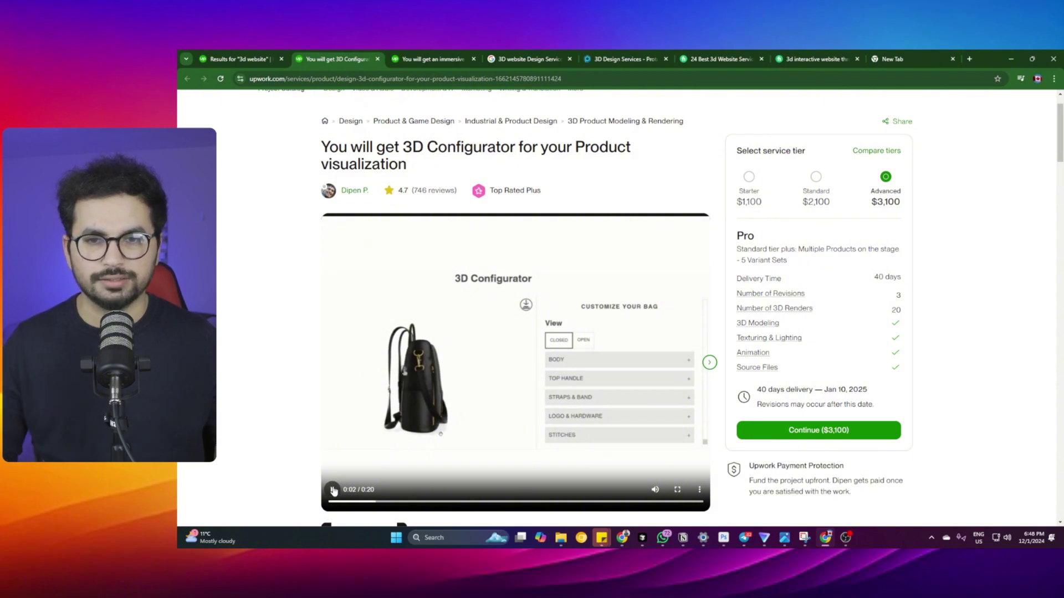
pyautogui.click(332, 491)
pyautogui.click(334, 490)
pyautogui.rightClick(337, 488)
pyautogui.click(303, 475)
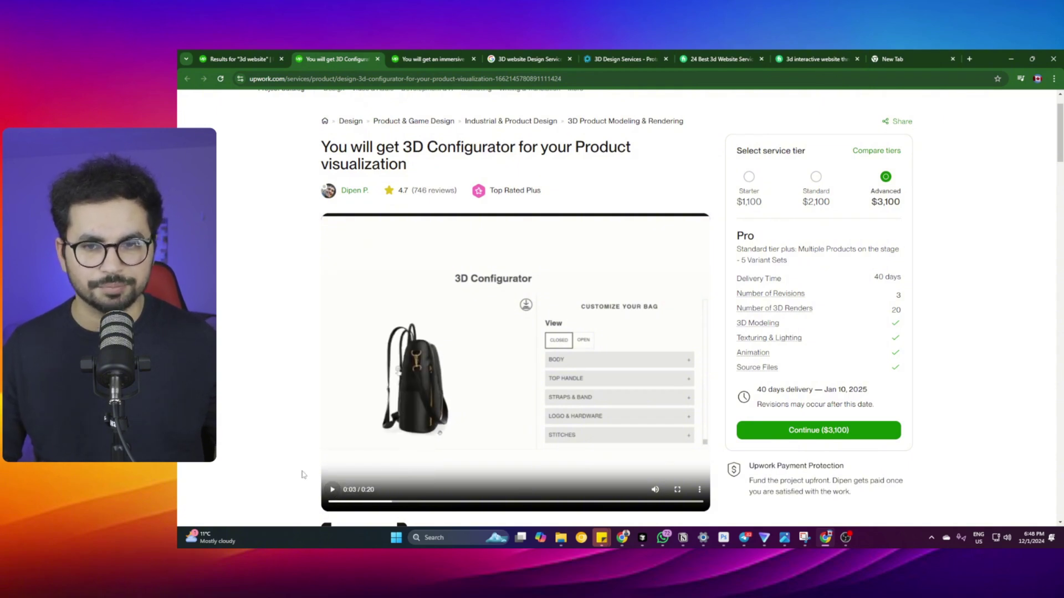
pyautogui.click(331, 491)
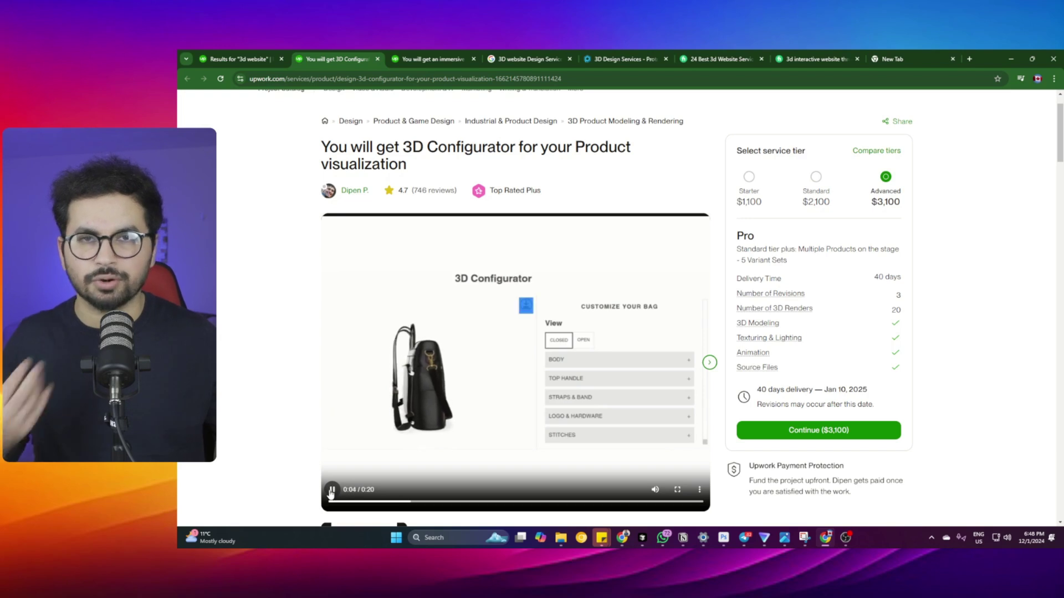
pyautogui.click(333, 491)
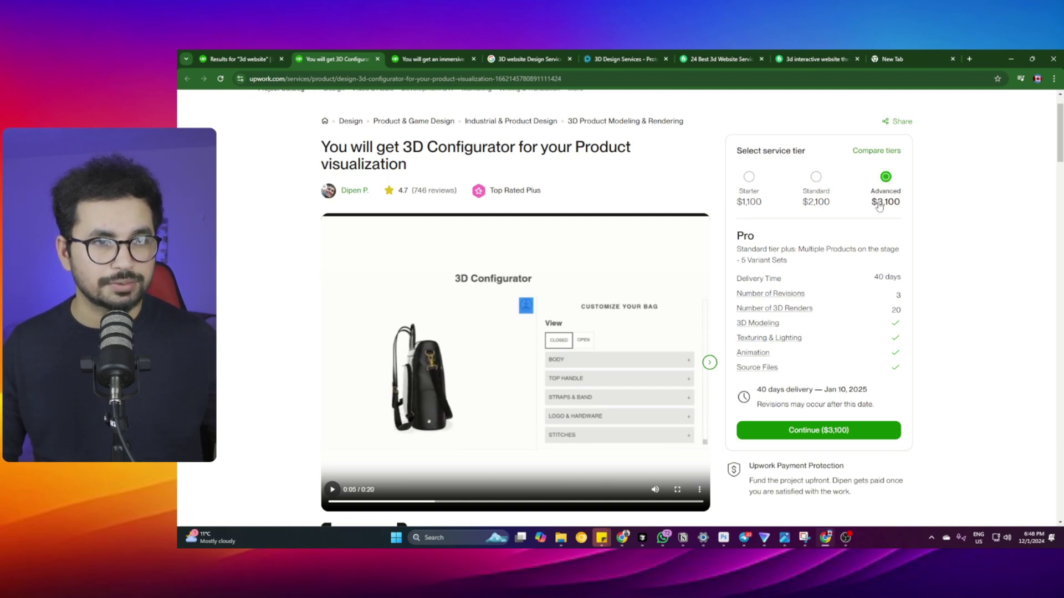
# - Compare the Starter and Advanced service tiers of the 3D Configurator listing
pyautogui.click(755, 204)
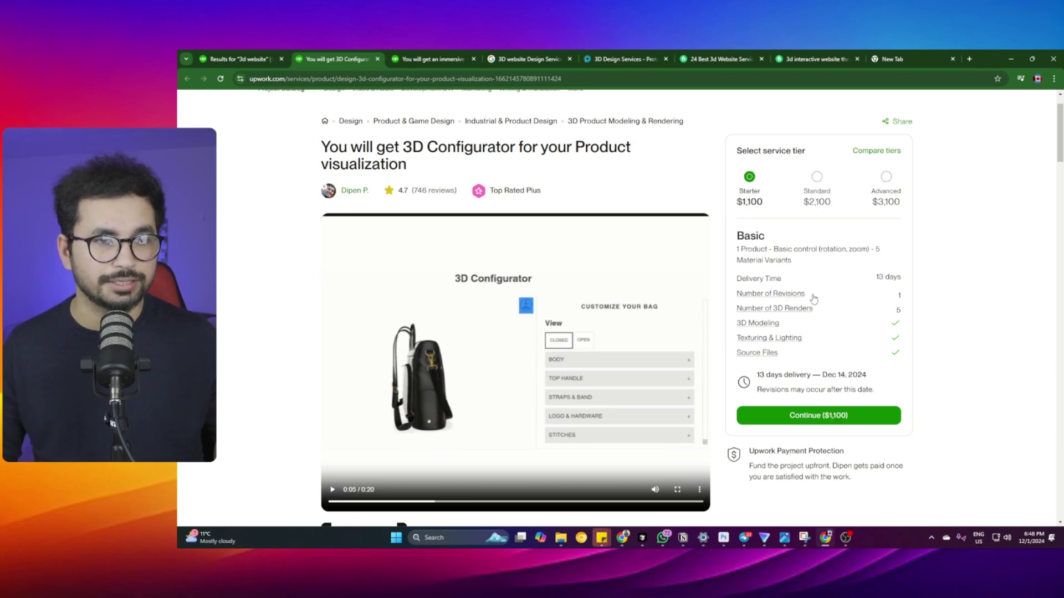
pyautogui.moveTo(780, 315)
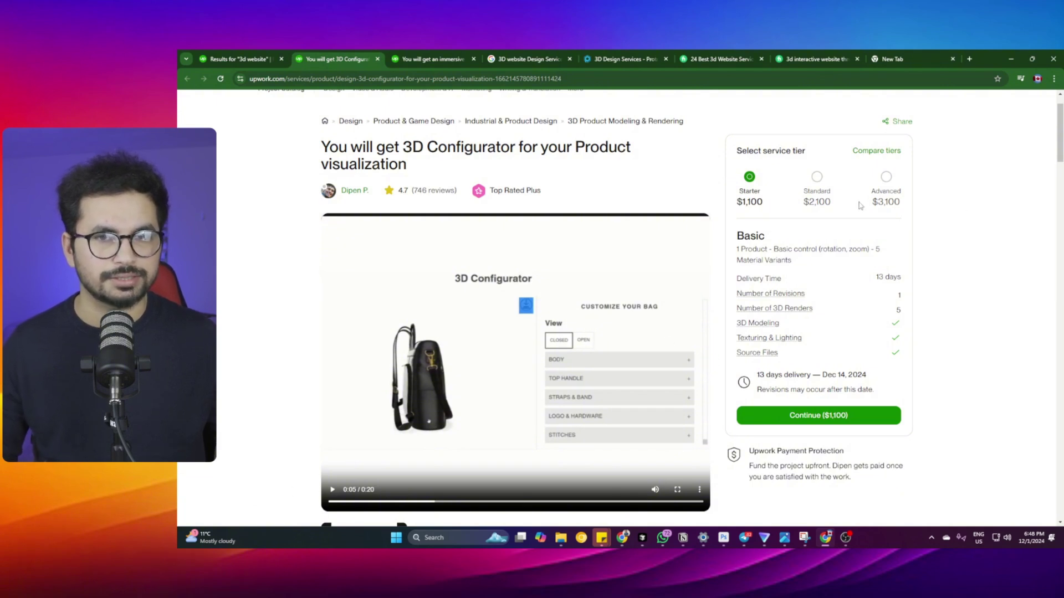
pyautogui.click(888, 200)
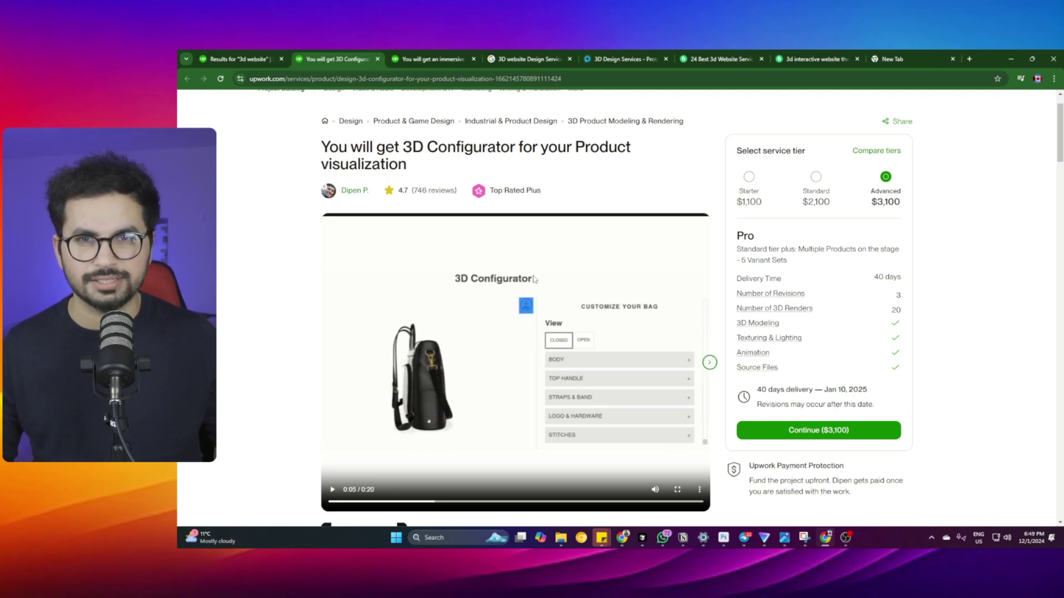
# - Revisit the immersive website and 3D Configurator listings on Upwork, and close their browser window
pyautogui.hotkey('ctrl', 'Tab')
pyautogui.scroll(5, 762, 368)
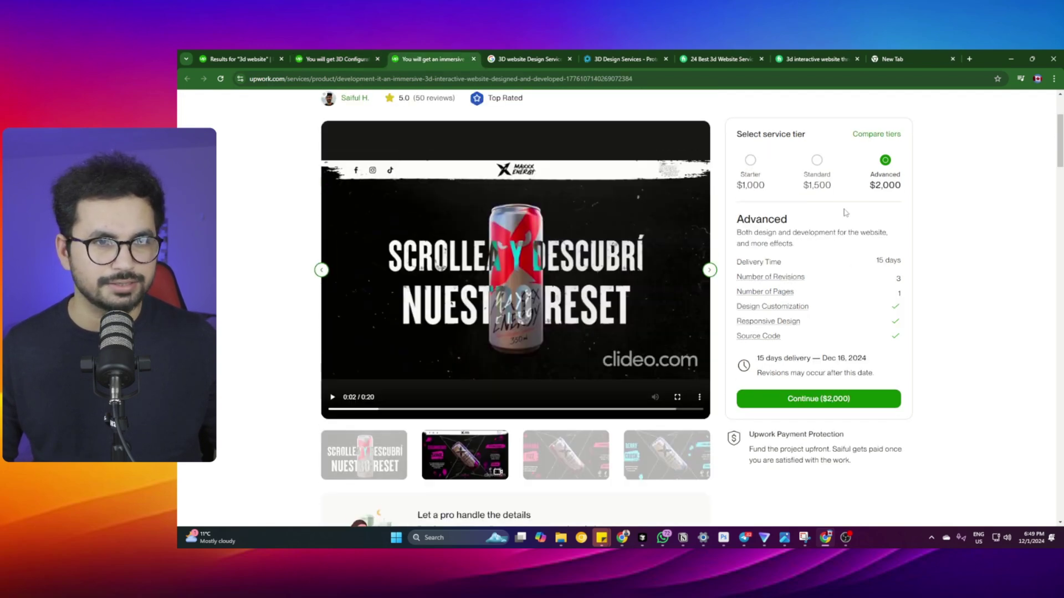
pyautogui.click(240, 59)
pyautogui.click(338, 59)
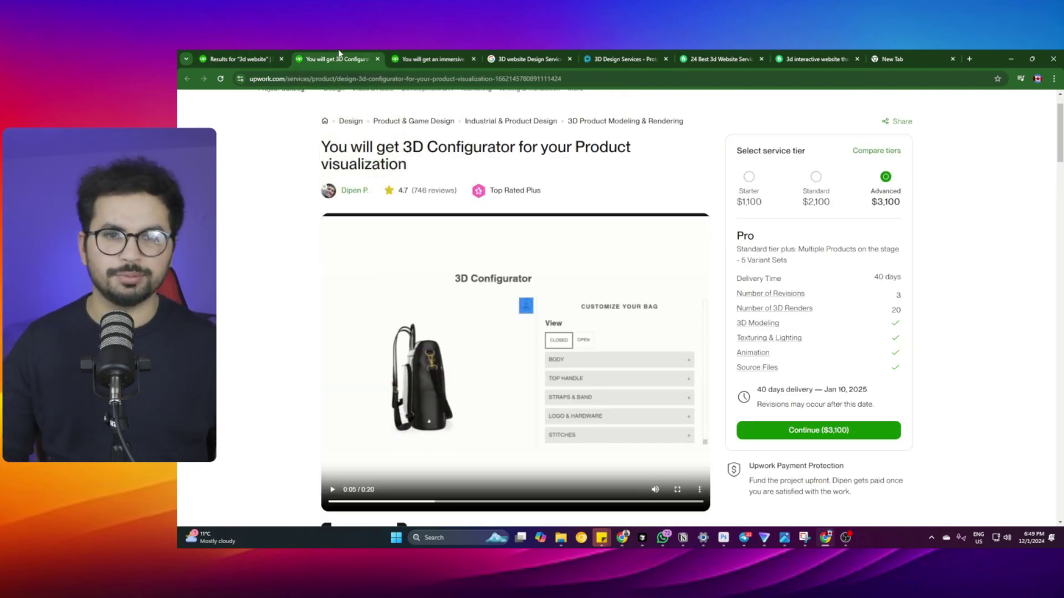
pyautogui.click(1053, 59)
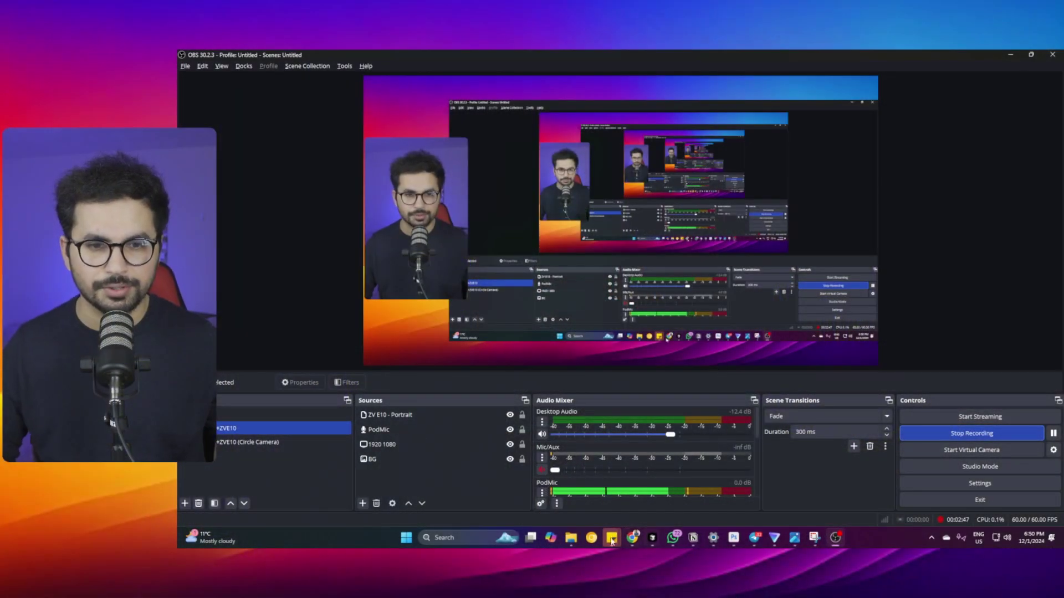
# - Switch to the Chrome window, search Google for Spline and open the spline.design website
pyautogui.click(632, 538)
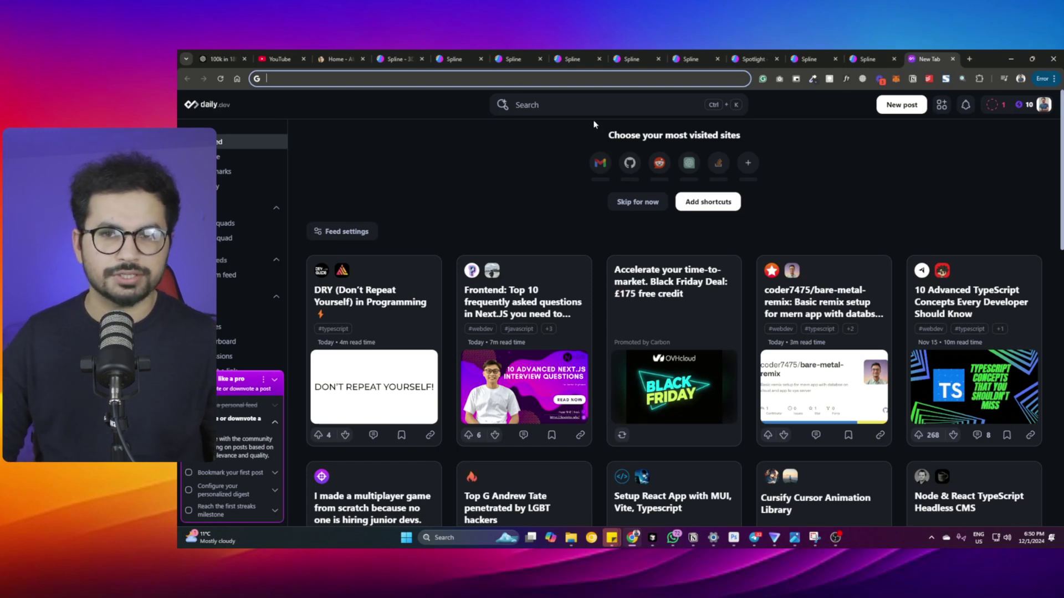
pyautogui.write('spli')
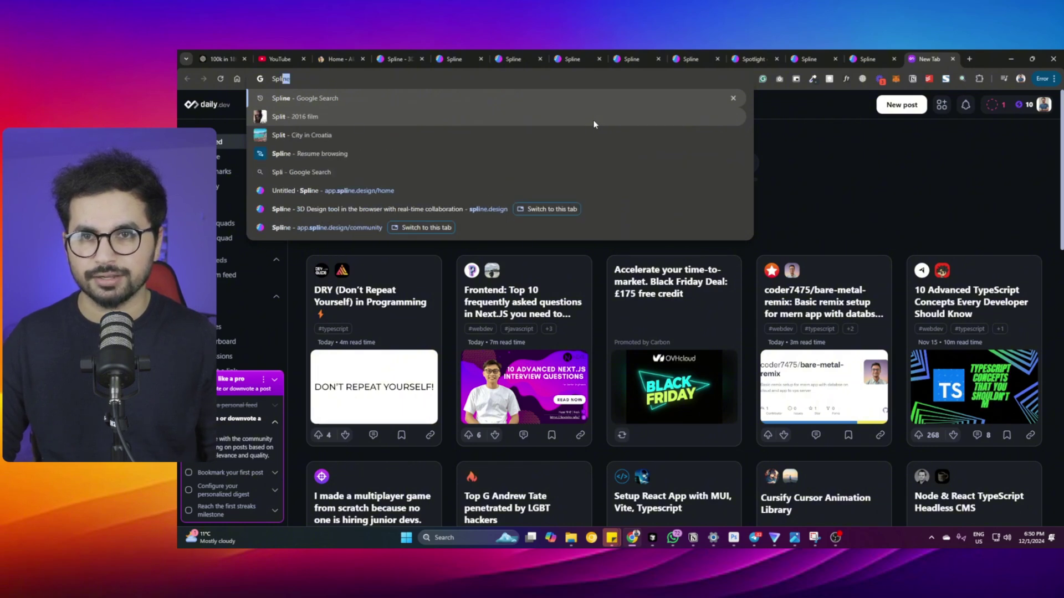
pyautogui.write('ne')
pyautogui.press('Return')
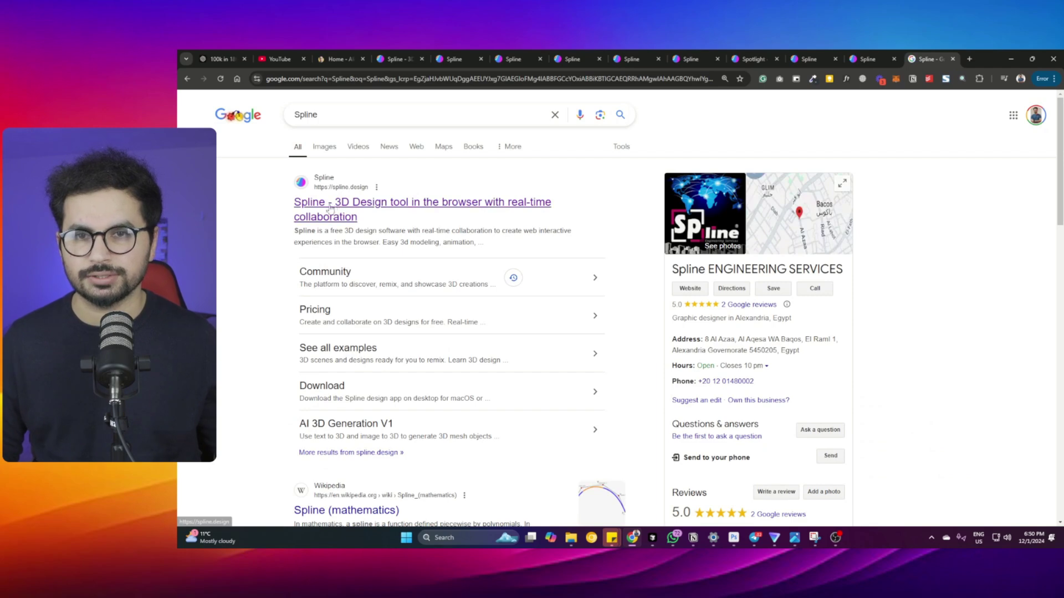
pyautogui.click(377, 206)
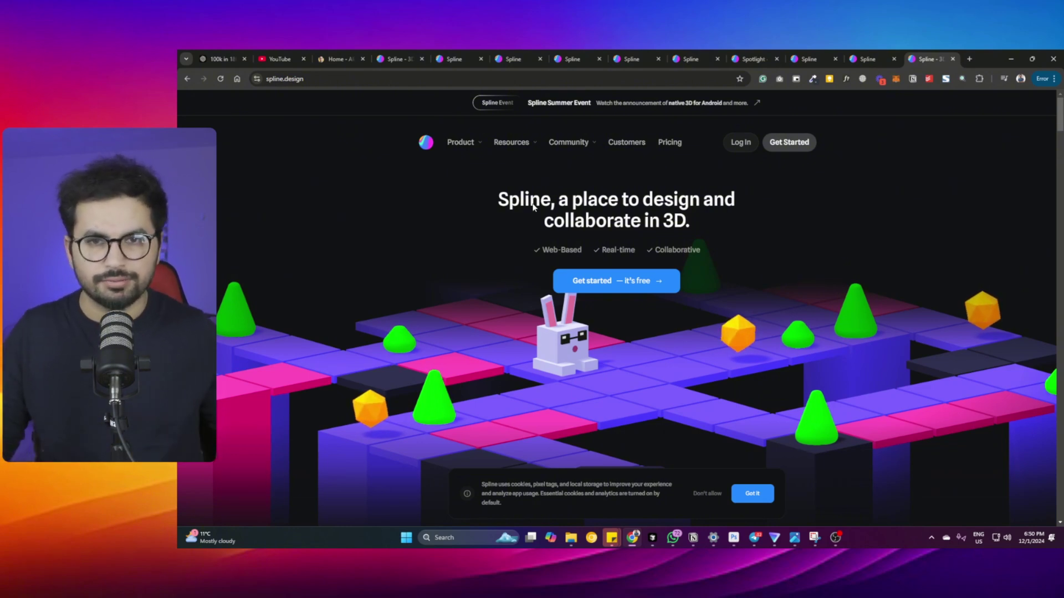
# - Highlight the design ending of the spline.design address and open the Spline web app through Get Started
pyautogui.click(318, 80)
pyautogui.doubleClick(320, 79)
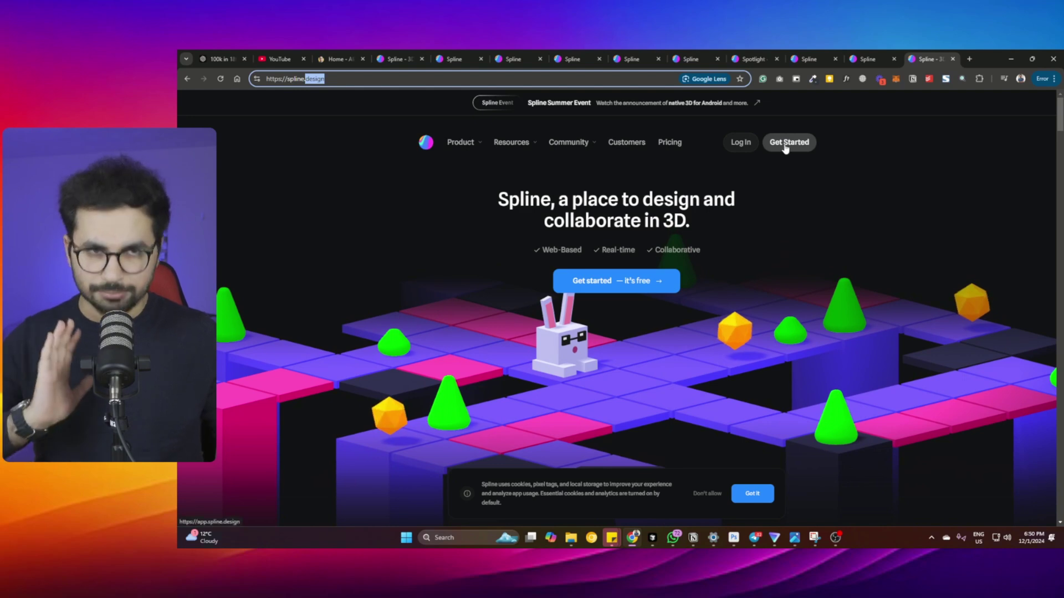
pyautogui.click(785, 146)
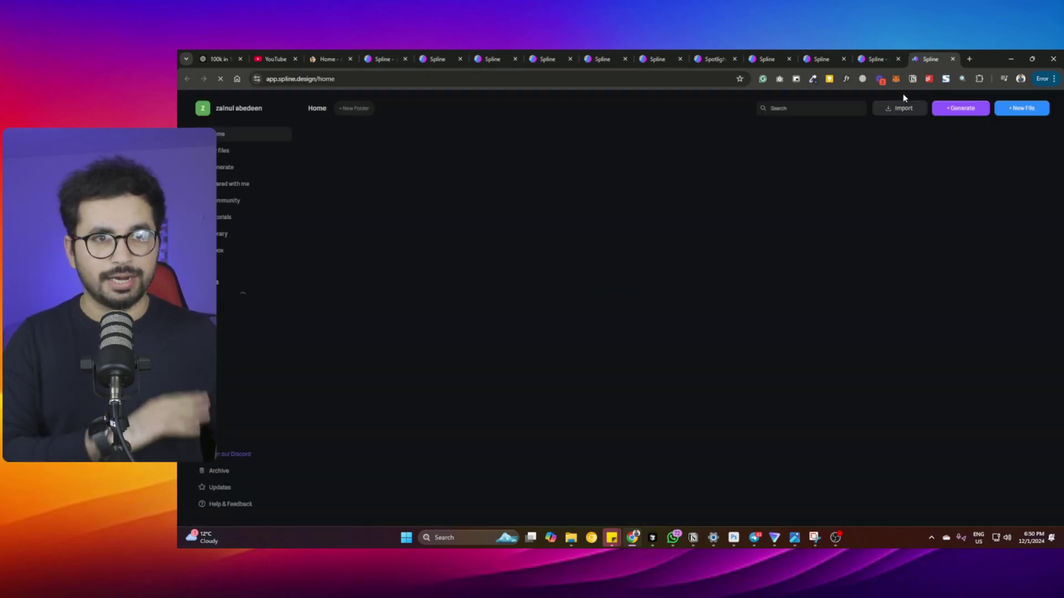
pyautogui.middleClick(933, 61)
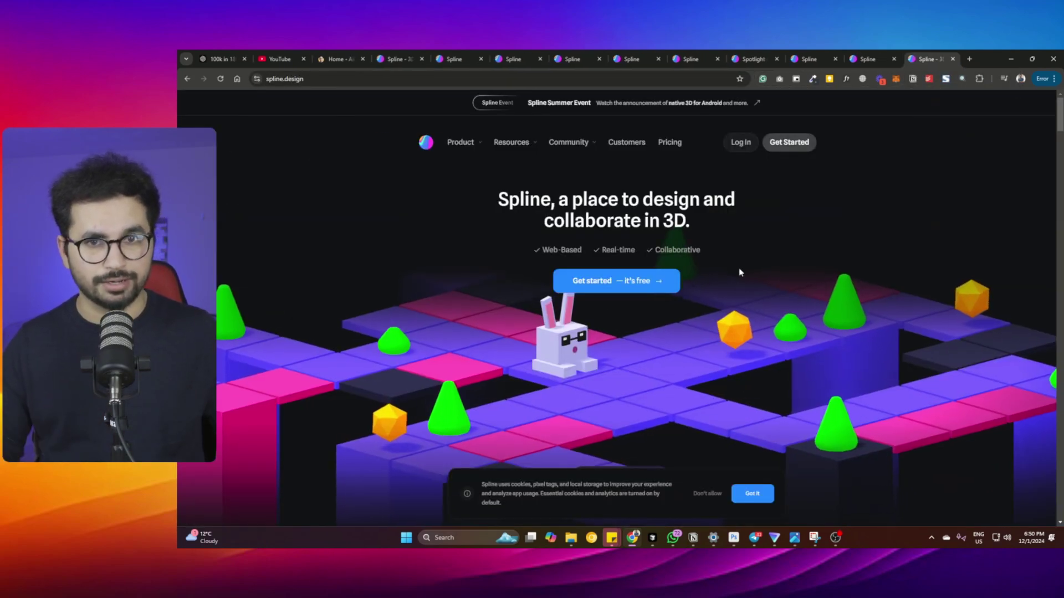
pyautogui.click(786, 142)
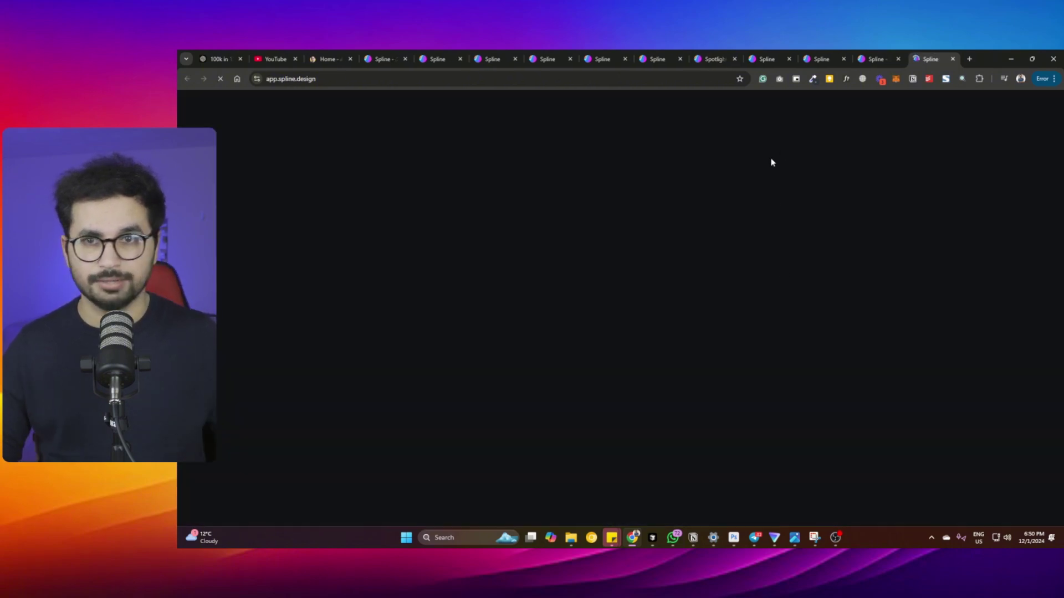
# - Open the Pricing page on the Spline website and examine the Free and Starter plans' prices and features
pyautogui.click(883, 55)
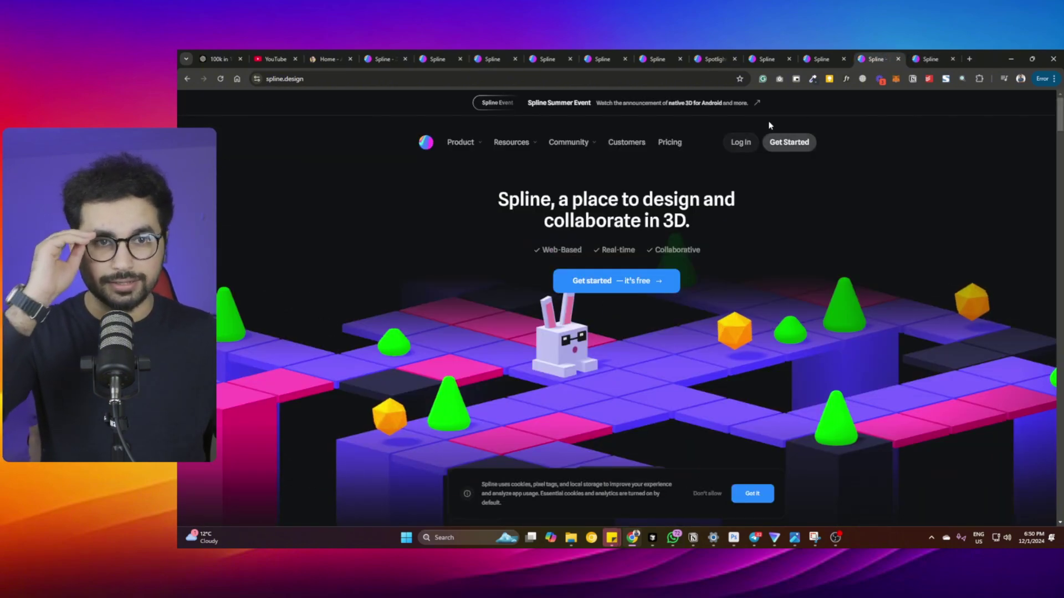
pyautogui.click(671, 143)
pyautogui.scroll(-3, 520, 298)
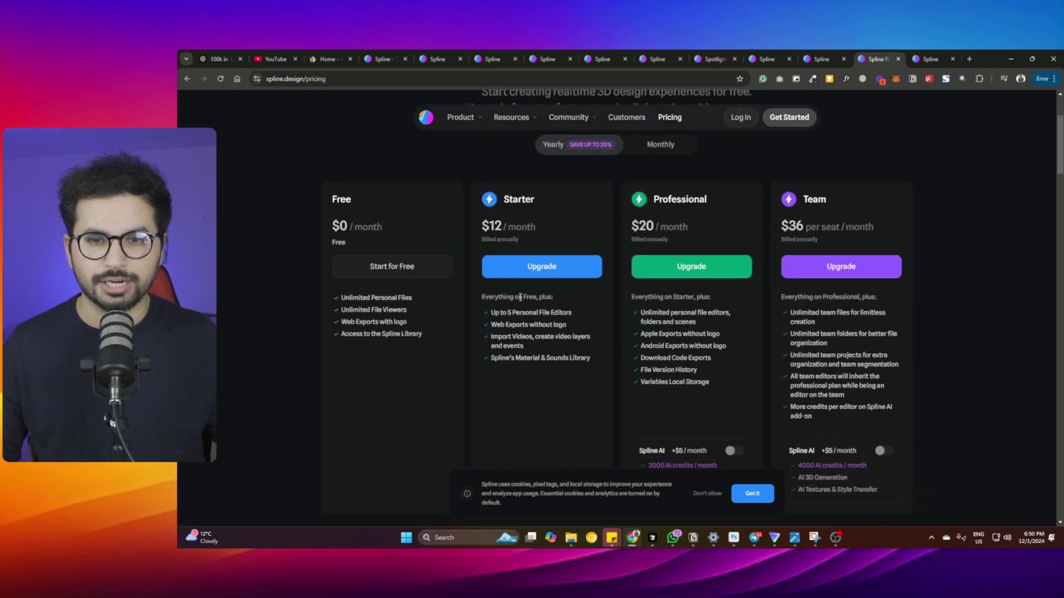
pyautogui.moveTo(489, 240); pyautogui.dragTo(559, 237)
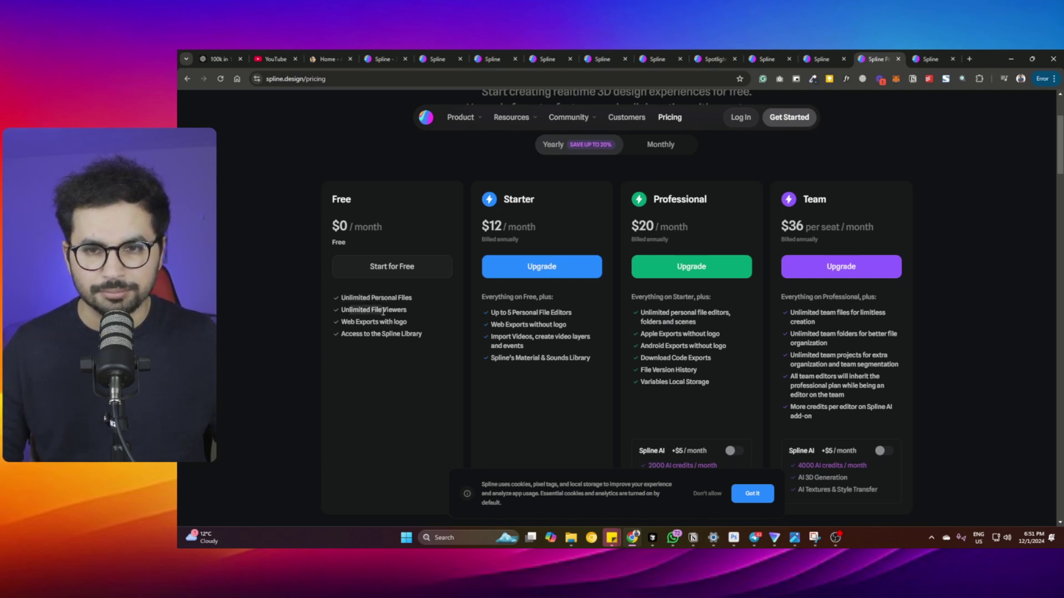
pyautogui.moveTo(349, 325); pyautogui.dragTo(394, 321)
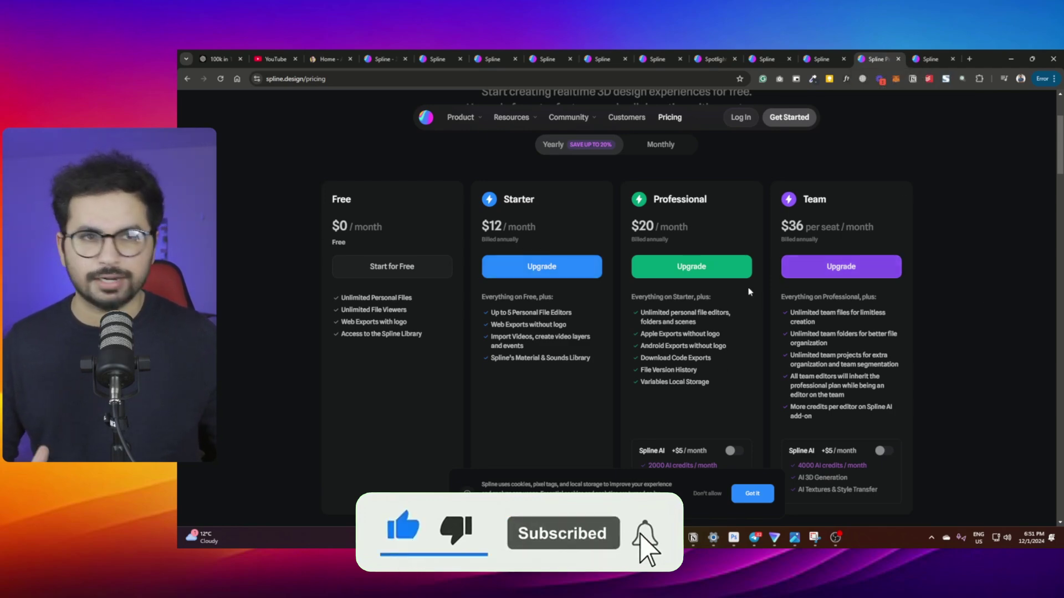
pyautogui.click(836, 538)
pyautogui.click(837, 538)
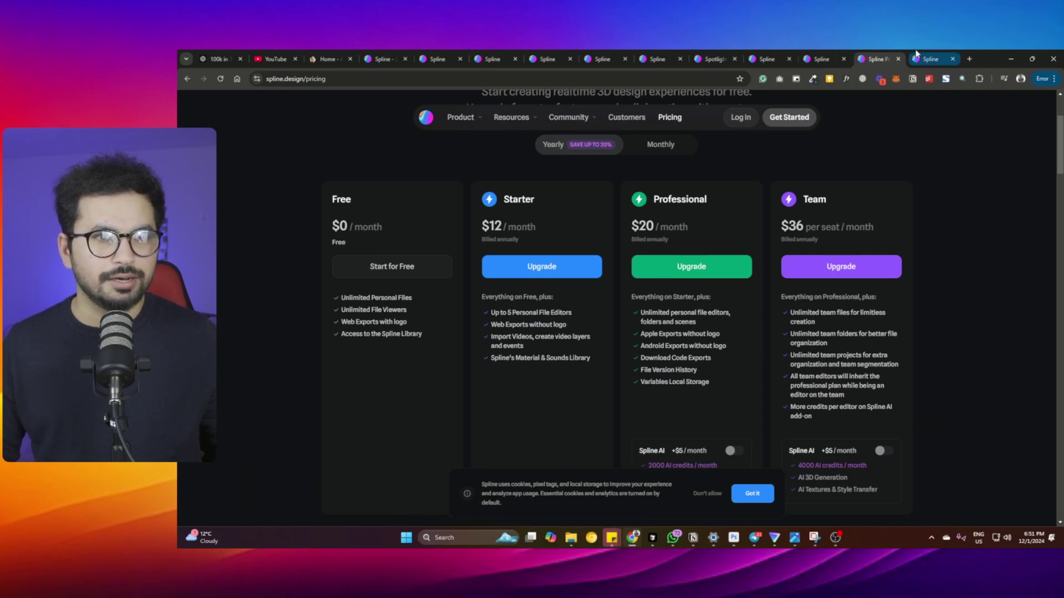
# - Switch to the Spline web app, look at its Generate page and return to the Home page
pyautogui.click(931, 59)
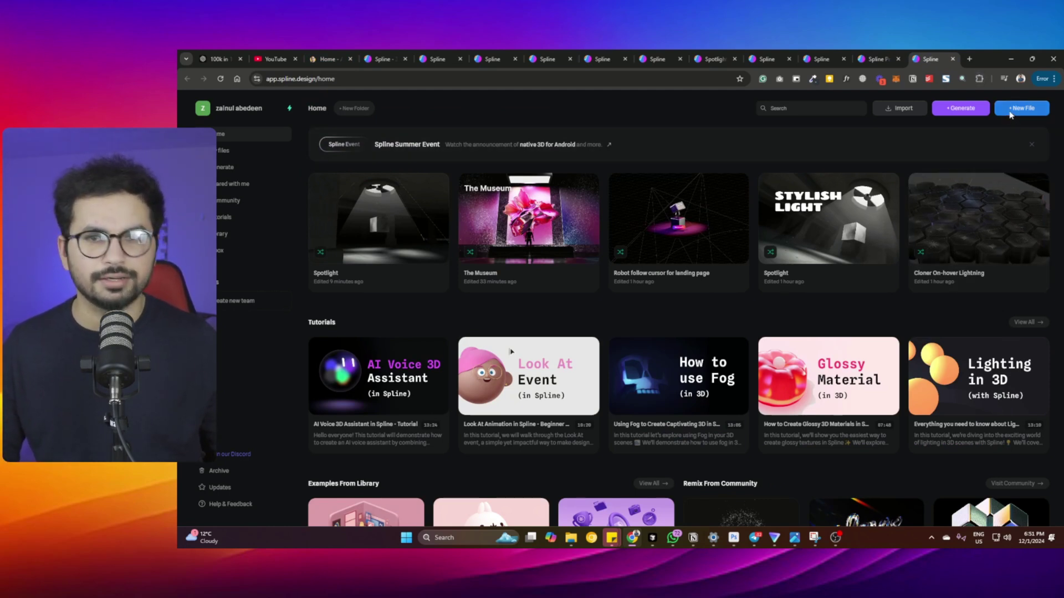
pyautogui.click(233, 168)
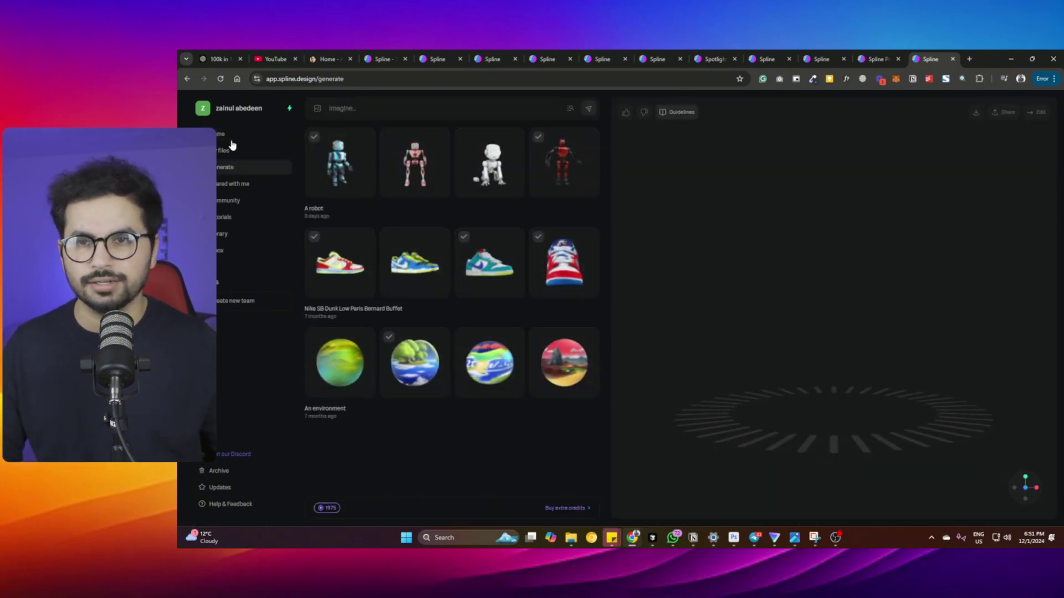
pyautogui.click(234, 141)
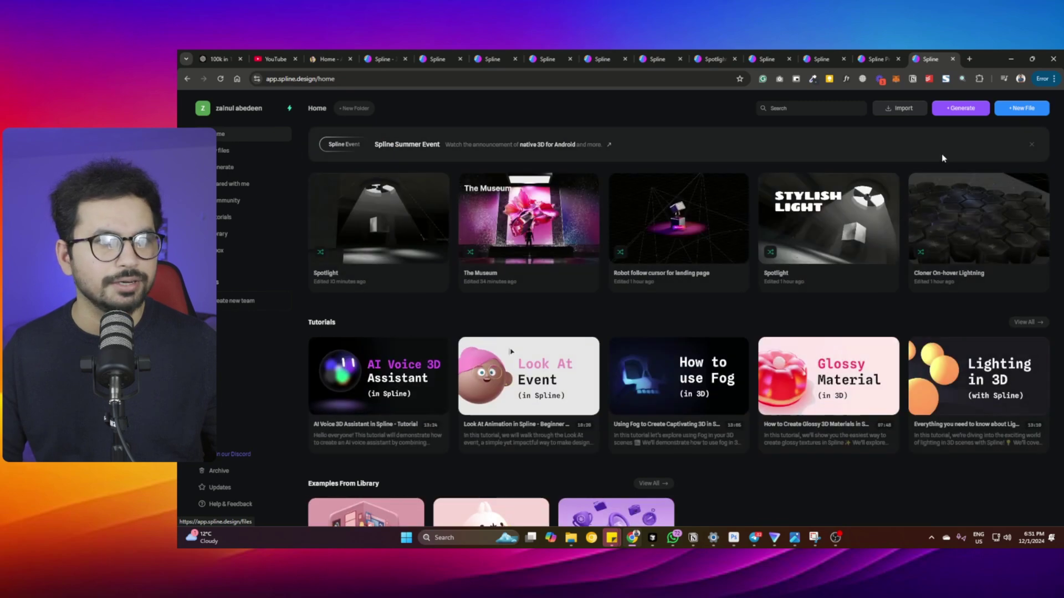
# - Create a new file, dismiss the starter template gallery and view the Assets list before returning to the scene's Objects list
pyautogui.click(1022, 108)
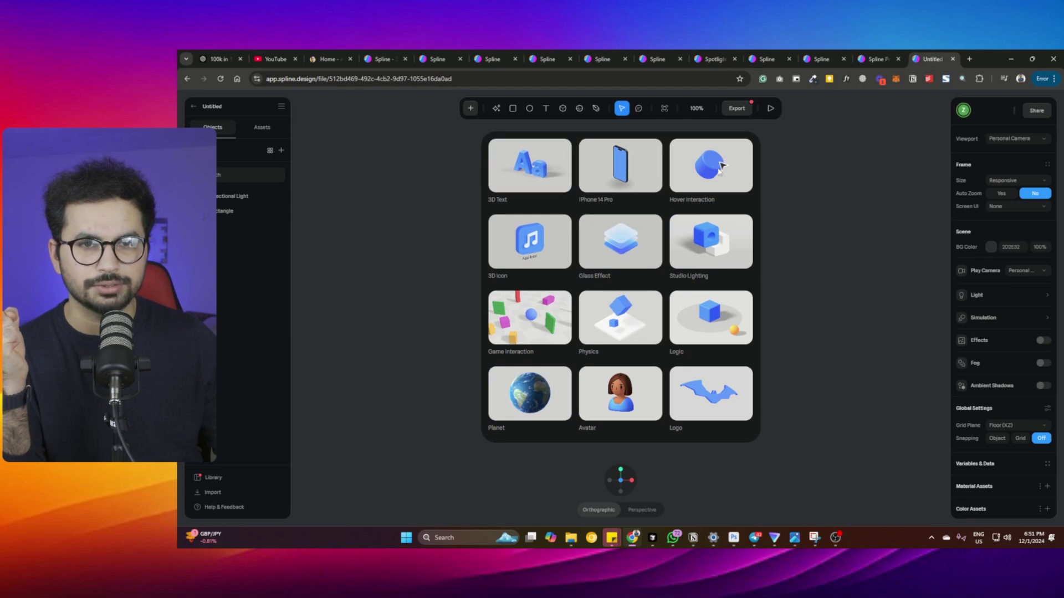
pyautogui.click(599, 169)
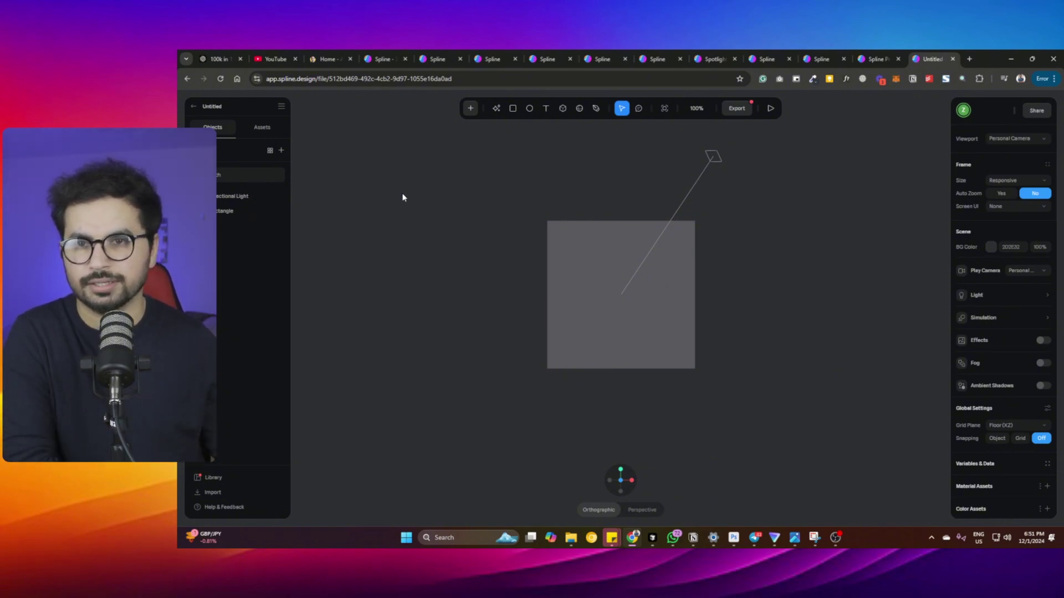
pyautogui.click(263, 128)
pyautogui.click(215, 131)
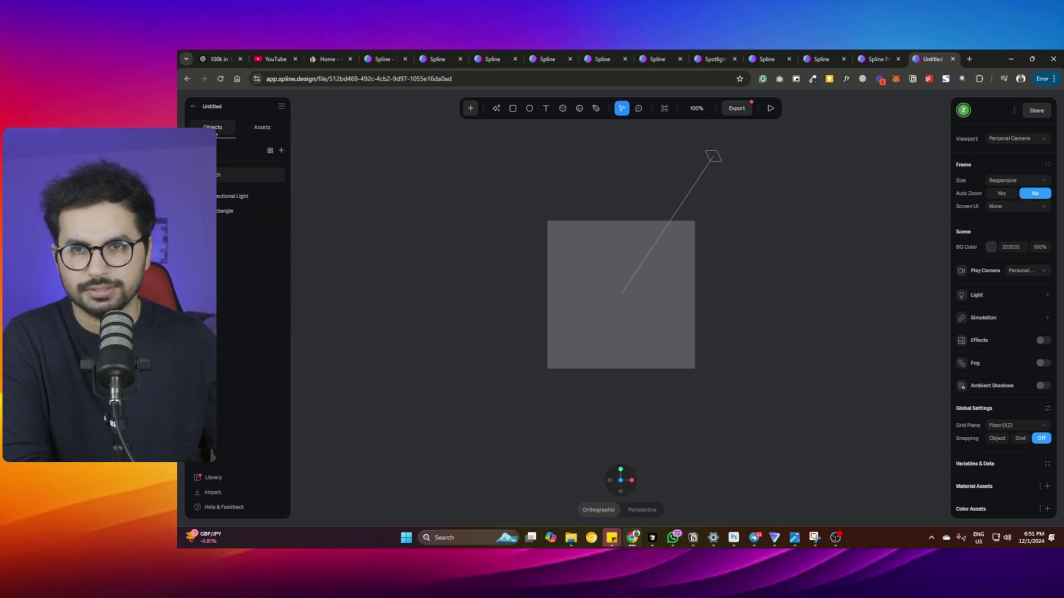
pyautogui.click(558, 228)
pyautogui.click(524, 226)
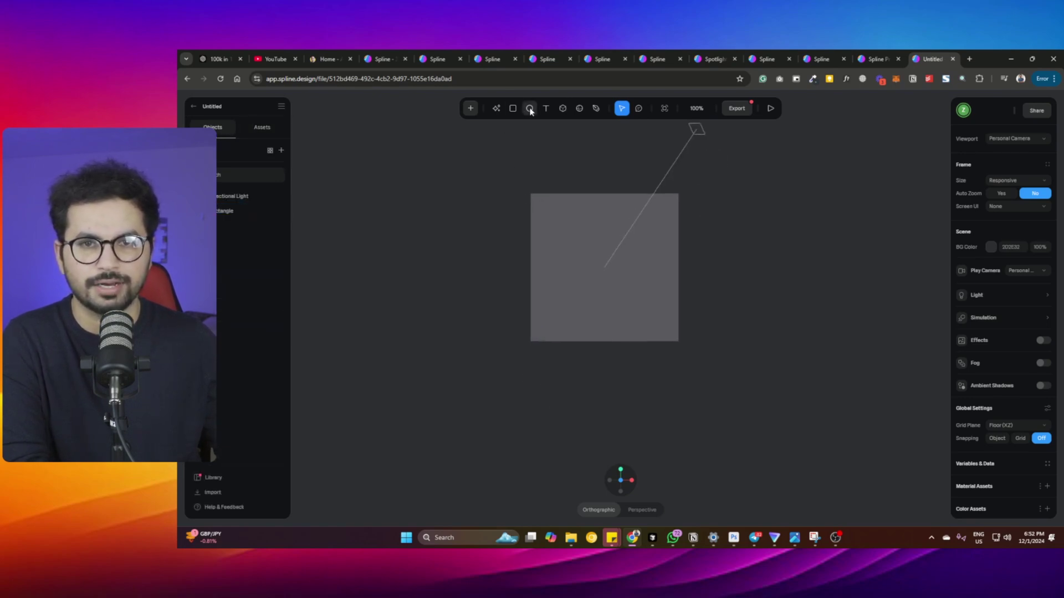
# - Generate a 3D model with AI Generate from the prompt "A Sofa", choosing the second preview, the red sofa
pyautogui.click(496, 109)
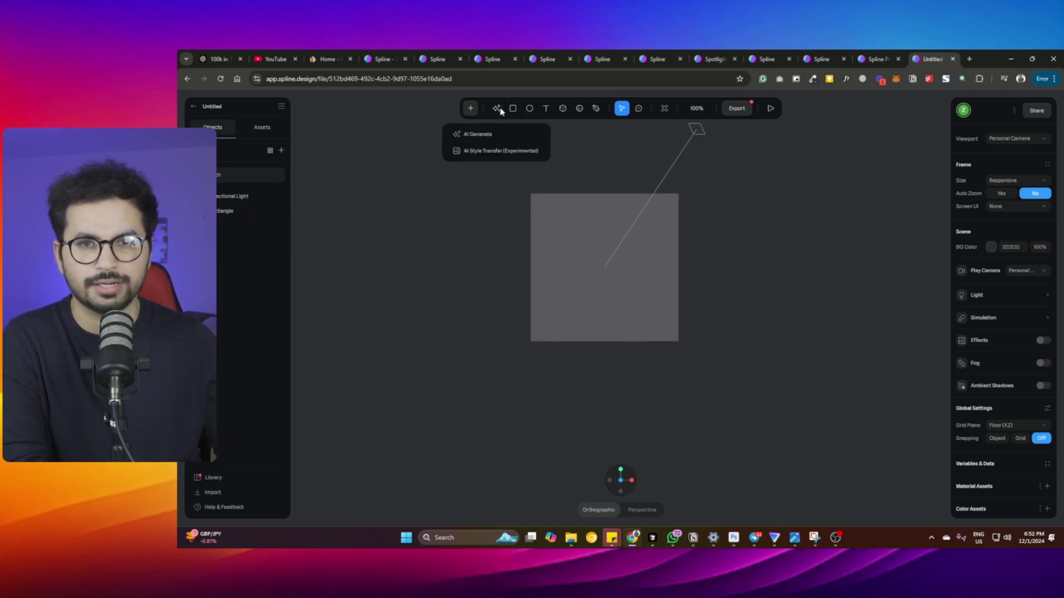
pyautogui.click(490, 136)
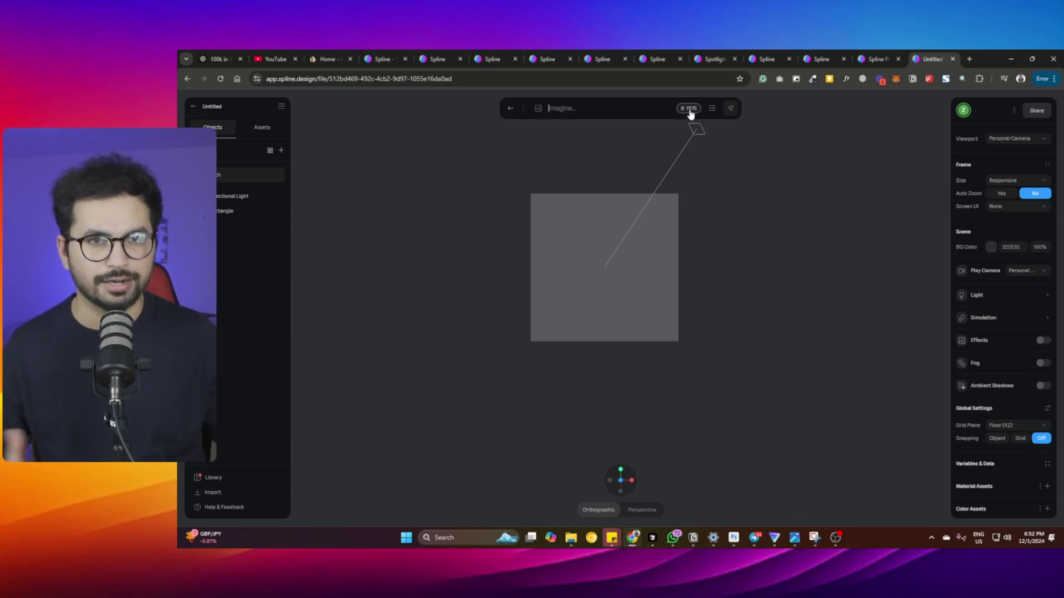
pyautogui.click(589, 110)
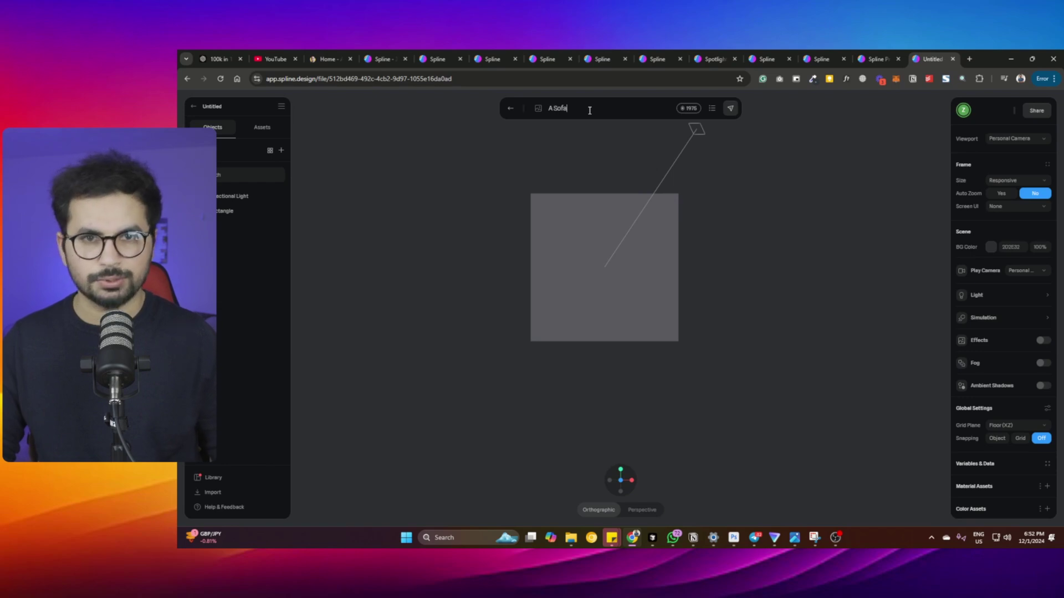
pyautogui.press('Return')
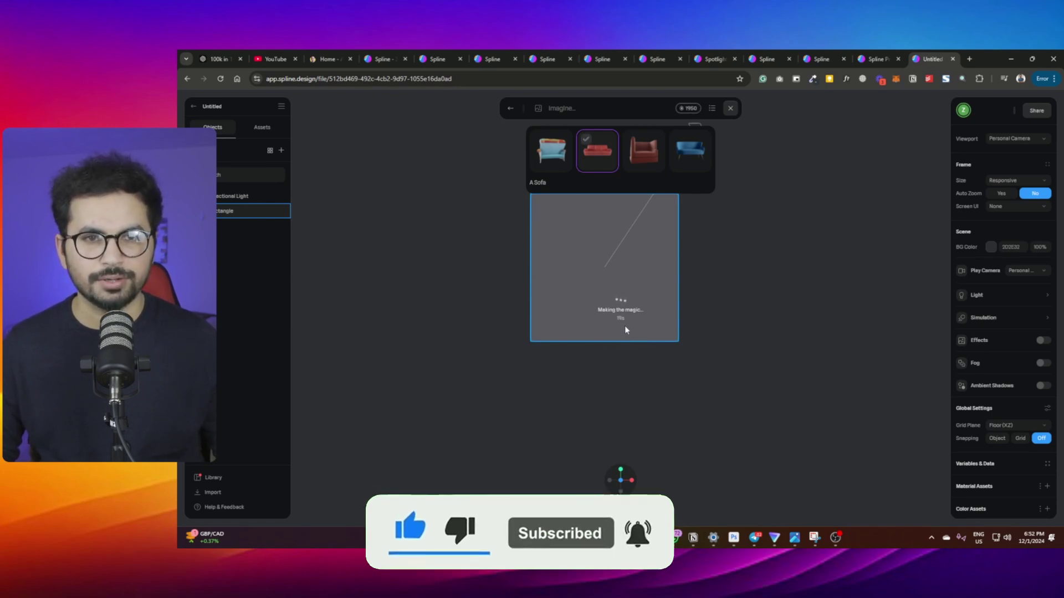
pyautogui.click(743, 312)
# - Delete the default rectangle behind the red sofa
pyautogui.moveTo(748, 305)
pyautogui.mouseDown(button='middle')
pyautogui.moveTo(705, 330)
pyautogui.moveTo(608, 318)
pyautogui.moveTo(764, 308)
pyautogui.mouseUp(button='middle')
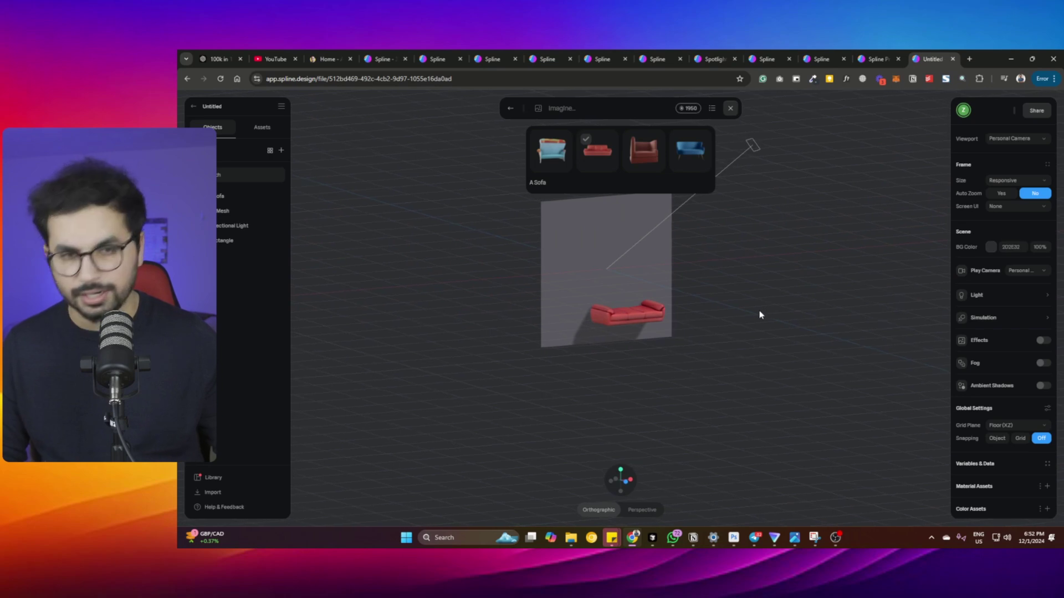
pyautogui.moveTo(696, 316); pyautogui.dragTo(617, 278, button='middle')
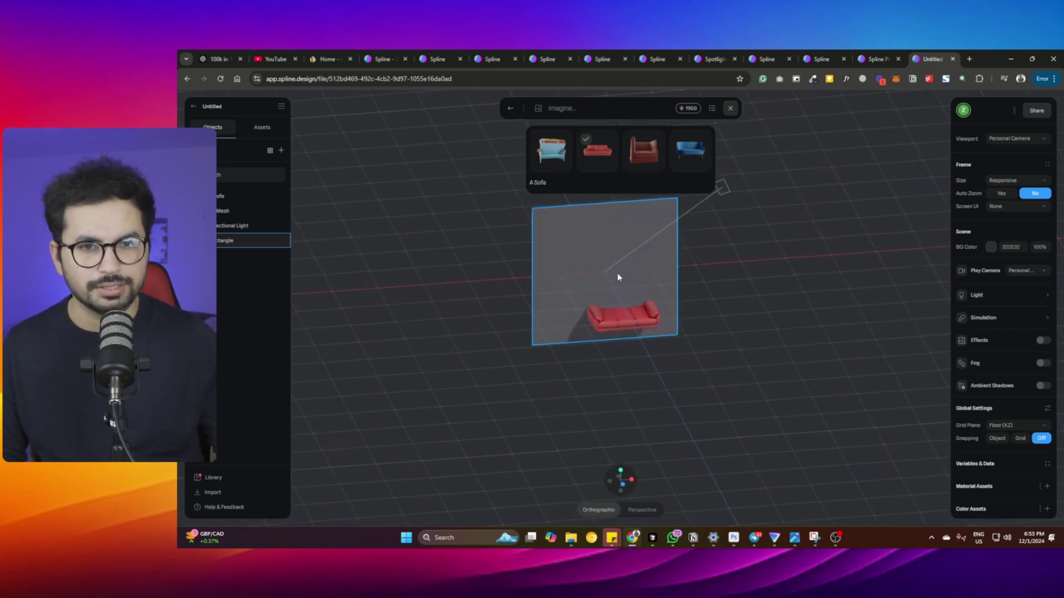
pyautogui.click(616, 279)
pyautogui.press('Delete')
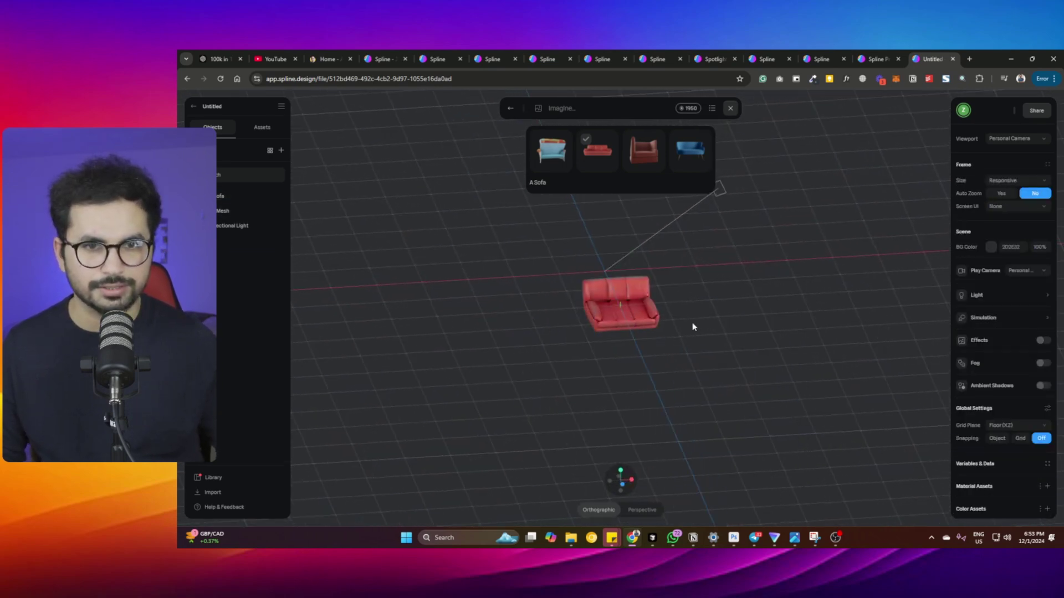
# - Examine the generated sofa from several angles and distances by orbiting, zooming and panning the scene
pyautogui.moveTo(691, 325); pyautogui.dragTo(795, 356, button='middle')
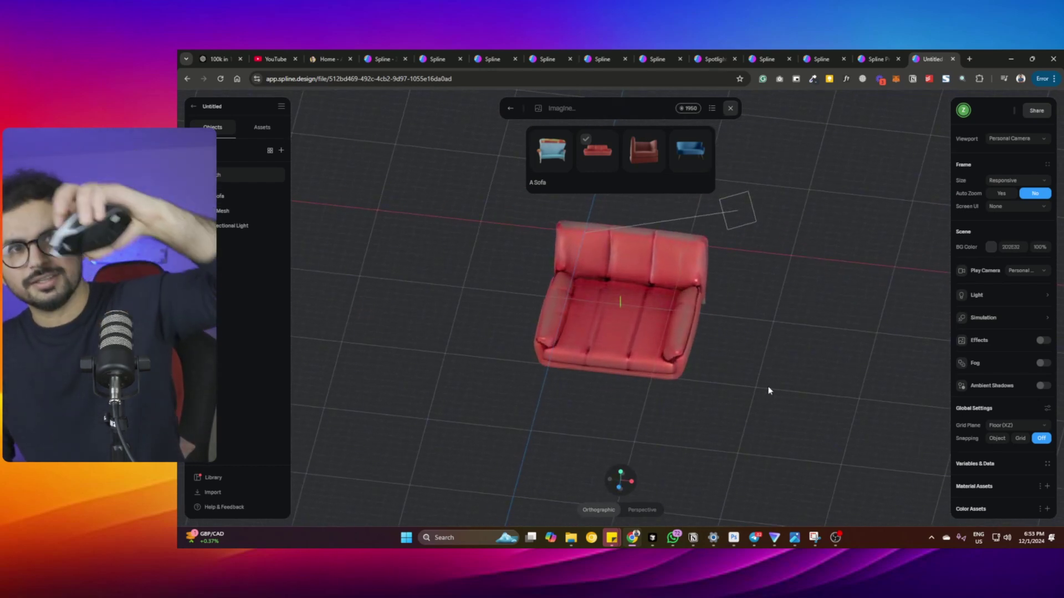
pyautogui.scroll(8, 768, 390)
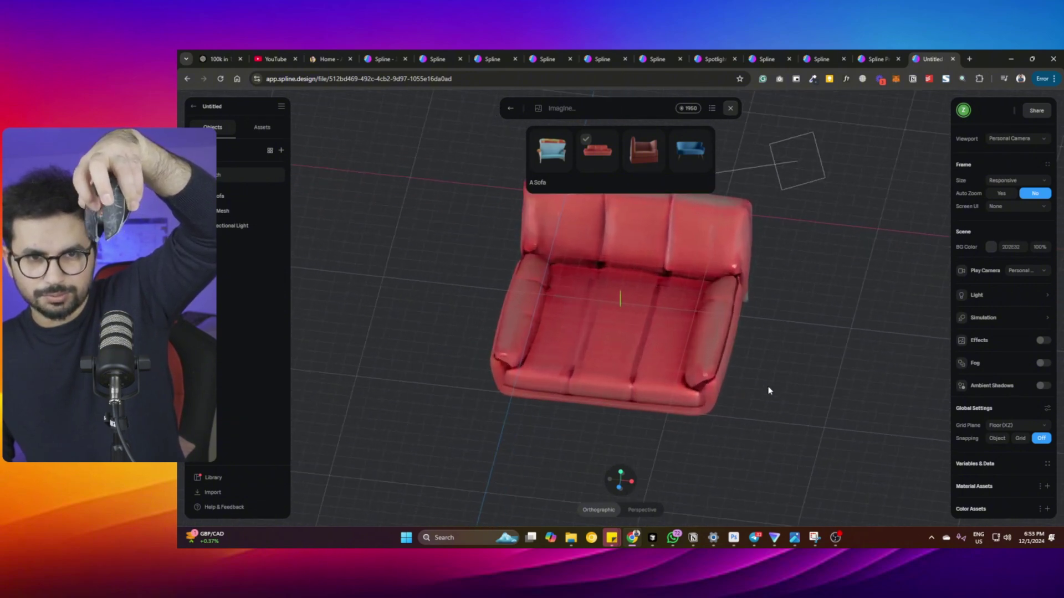
pyautogui.scroll(-8, 768, 391)
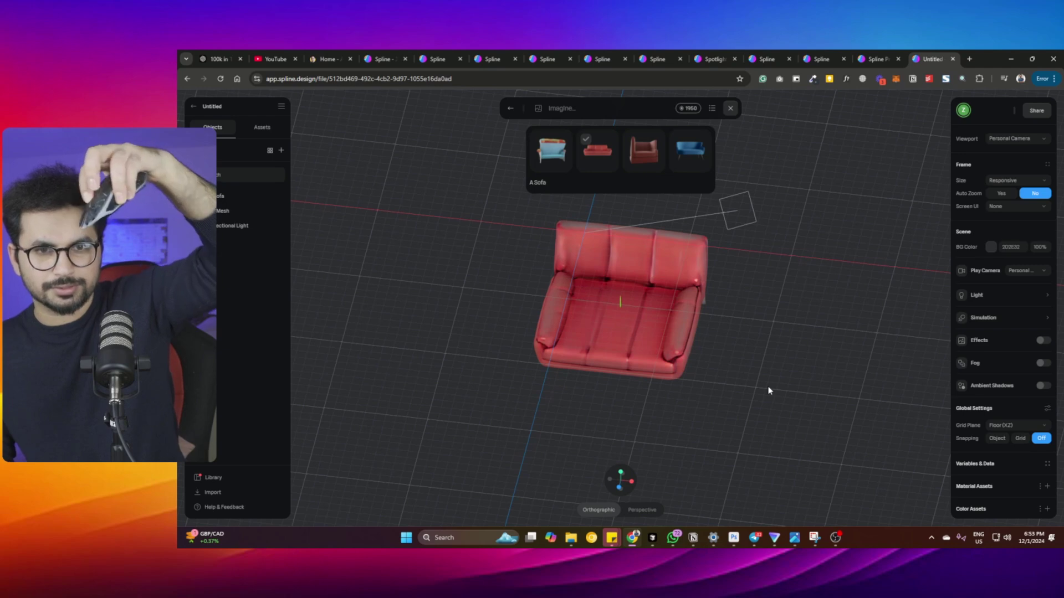
pyautogui.moveTo(768, 387); pyautogui.dragTo(773, 361, button='middle')
pyautogui.moveTo(774, 366); pyautogui.dragTo(749, 318)
pyautogui.moveTo(749, 318); pyautogui.dragTo(727, 337, button='middle')
pyautogui.moveTo(727, 338); pyautogui.dragTo(782, 327)
pyautogui.moveTo(717, 341); pyautogui.dragTo(746, 333)
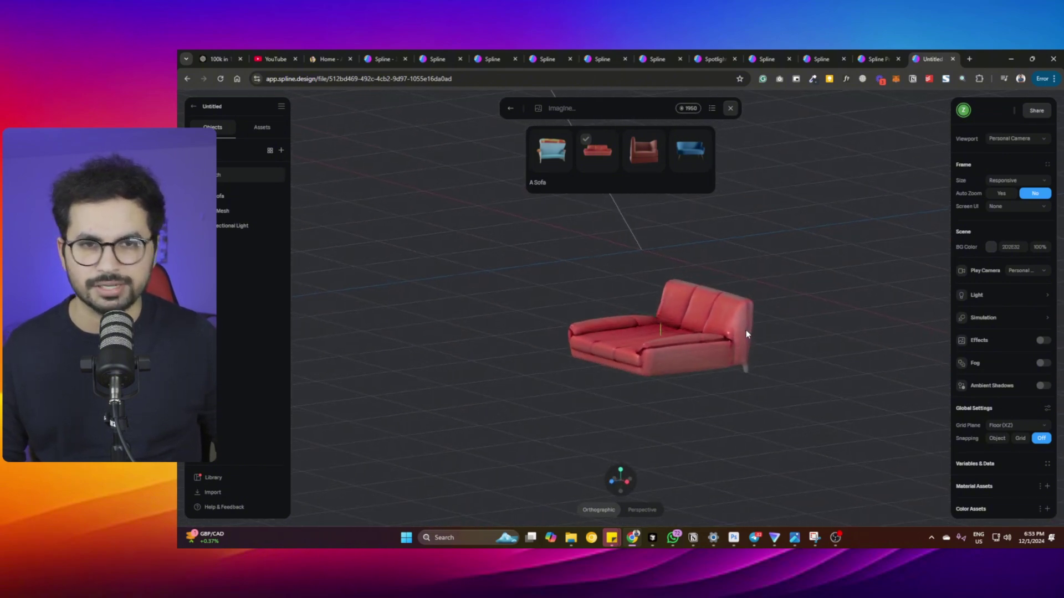
# - Raise the sofa above its original position and shift it along the X axis to about -6
pyautogui.click(742, 334)
pyautogui.moveTo(660, 300); pyautogui.dragTo(686, 180)
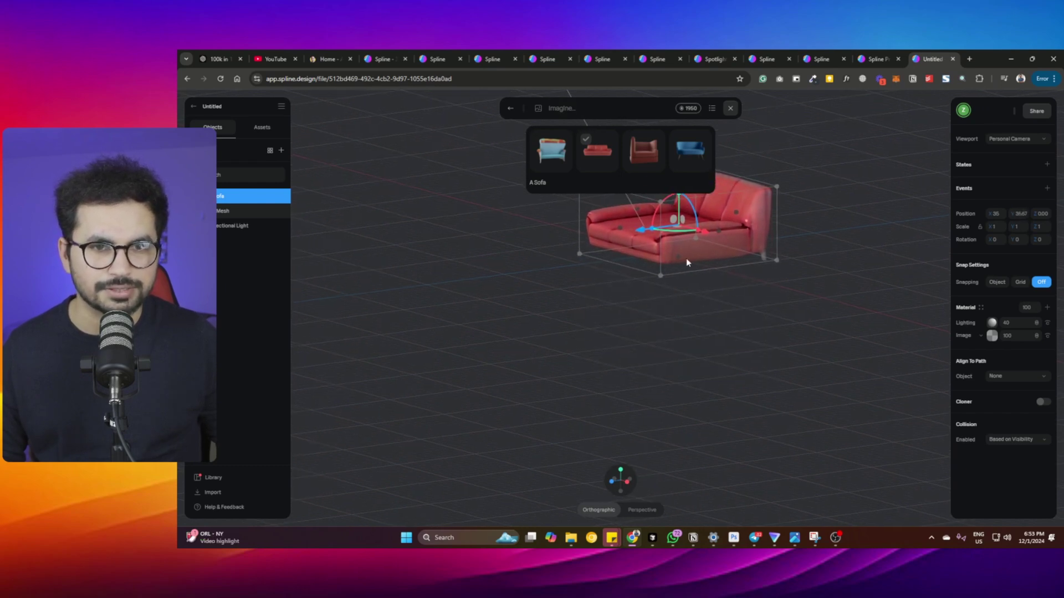
pyautogui.moveTo(686, 261); pyautogui.dragTo(626, 237)
pyautogui.moveTo(537, 328); pyautogui.dragTo(786, 260, button='middle')
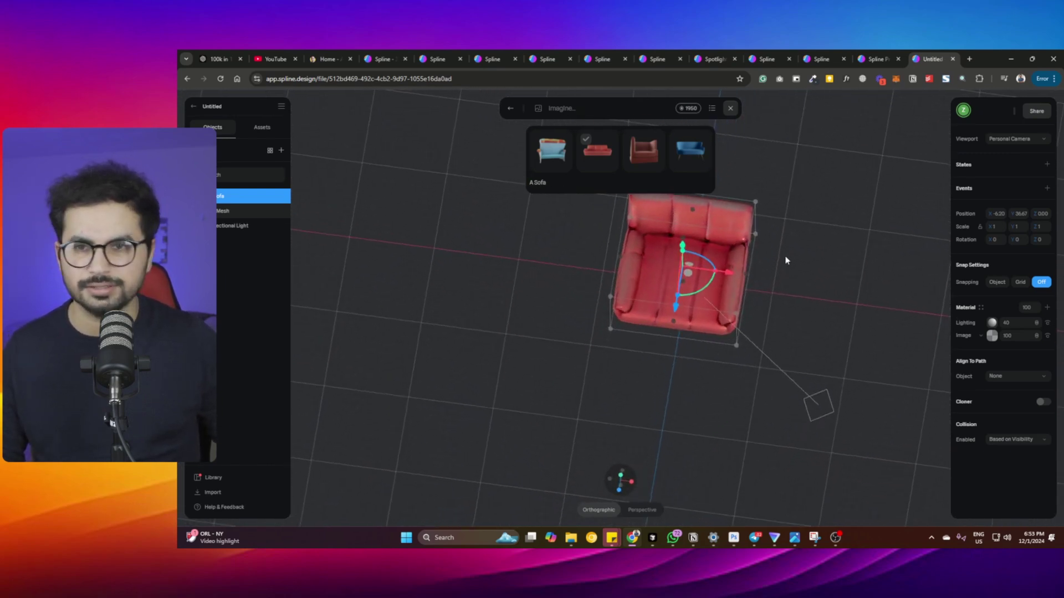
# - Check the AI generation history, then generate a model from the prompt "an iphone 16 in black color", choosing the third preview
pyautogui.click(712, 110)
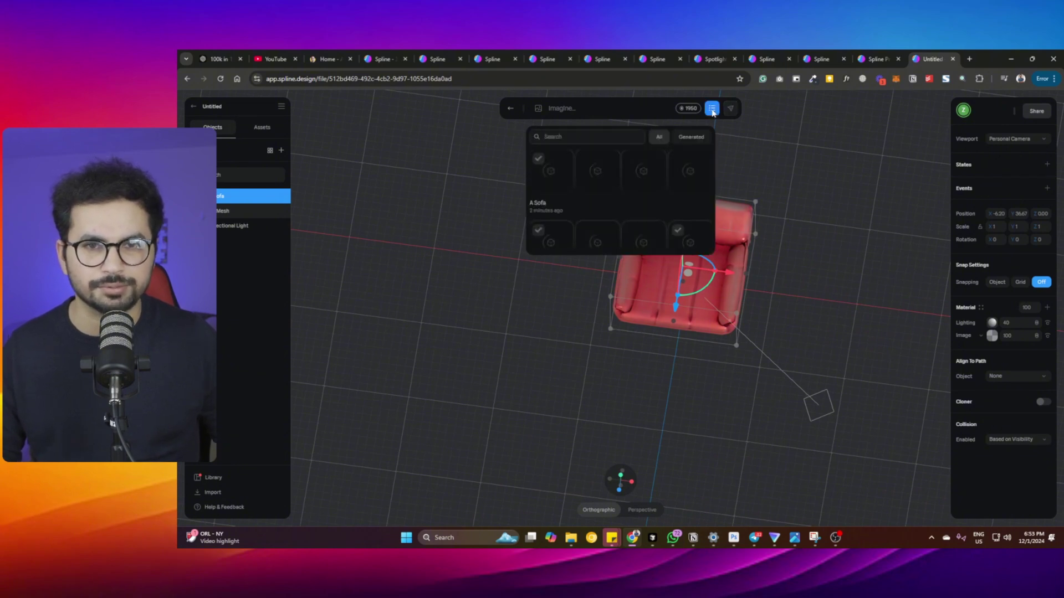
pyautogui.click(235, 375)
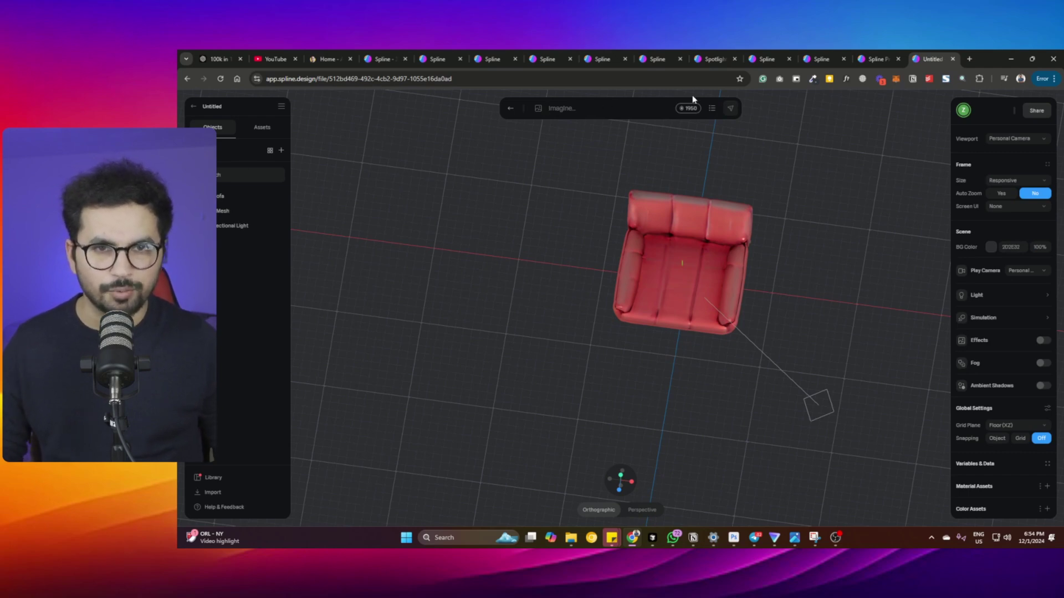
pyautogui.write('A')
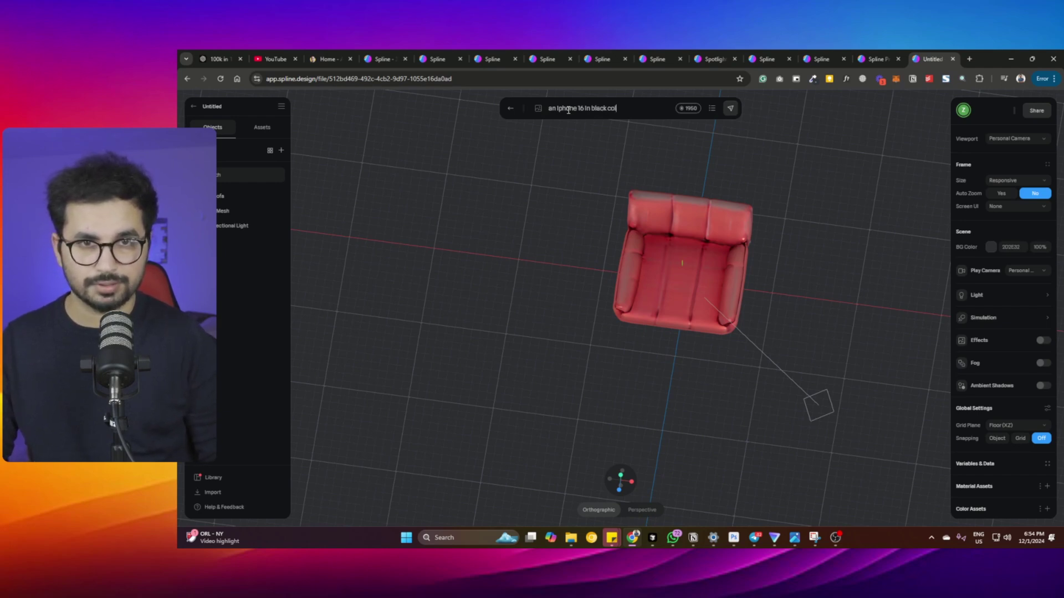
pyautogui.press('Return')
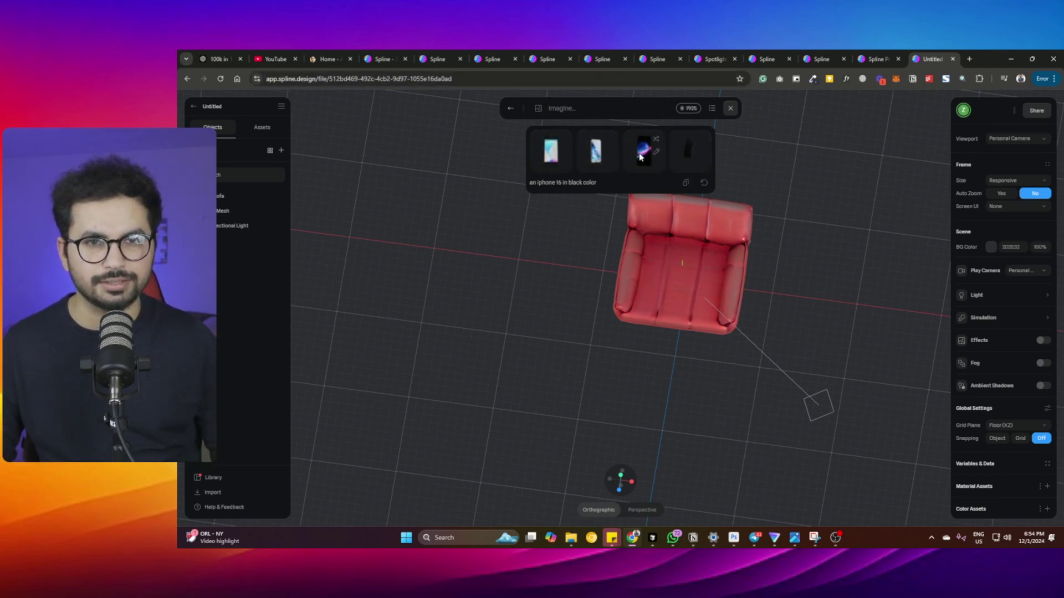
pyautogui.click(651, 249)
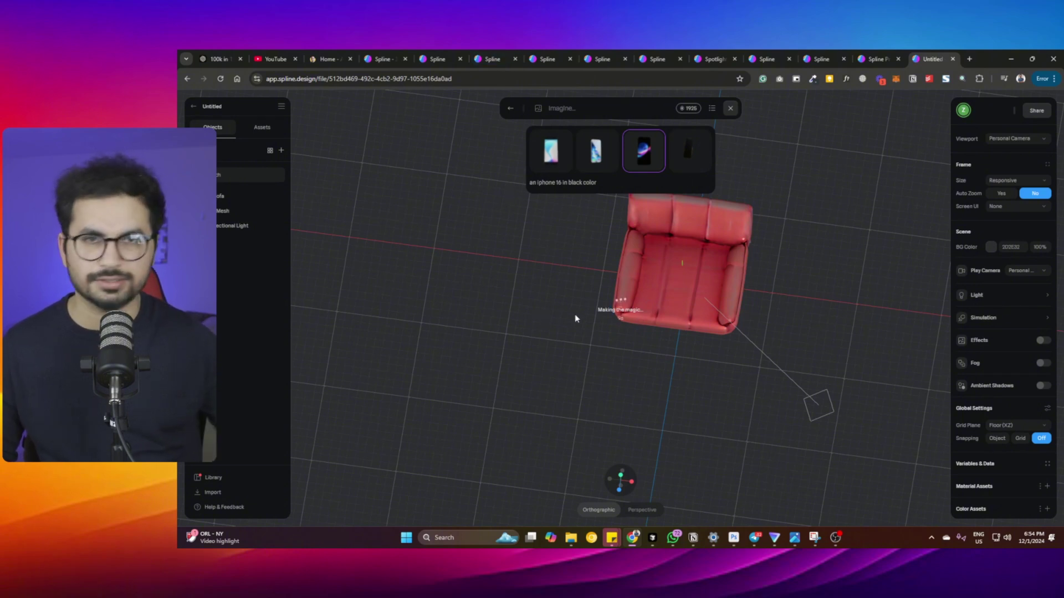
pyautogui.click(829, 538)
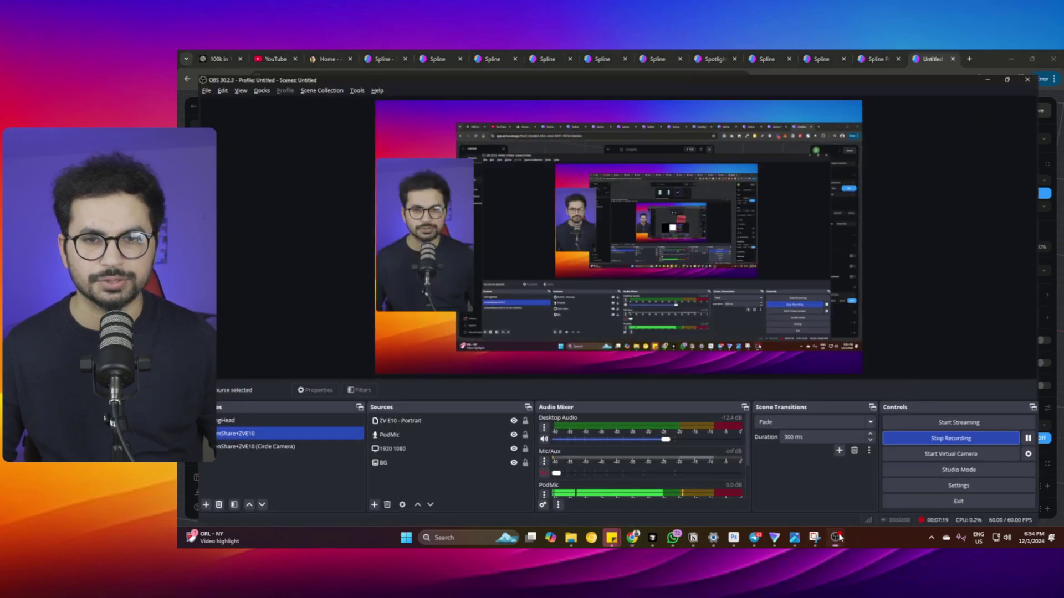
pyautogui.click(828, 539)
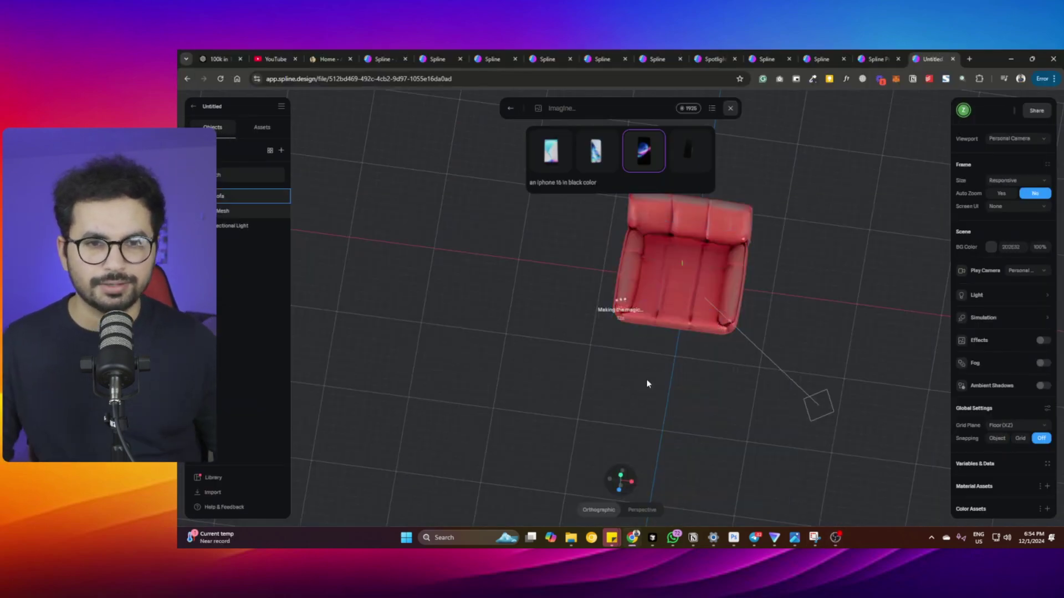
# - Move the generated iPhone forward along the Z axis and up so it stands in front of the sofa, and deselect it
pyautogui.moveTo(781, 308); pyautogui.dragTo(646, 306, button='middle')
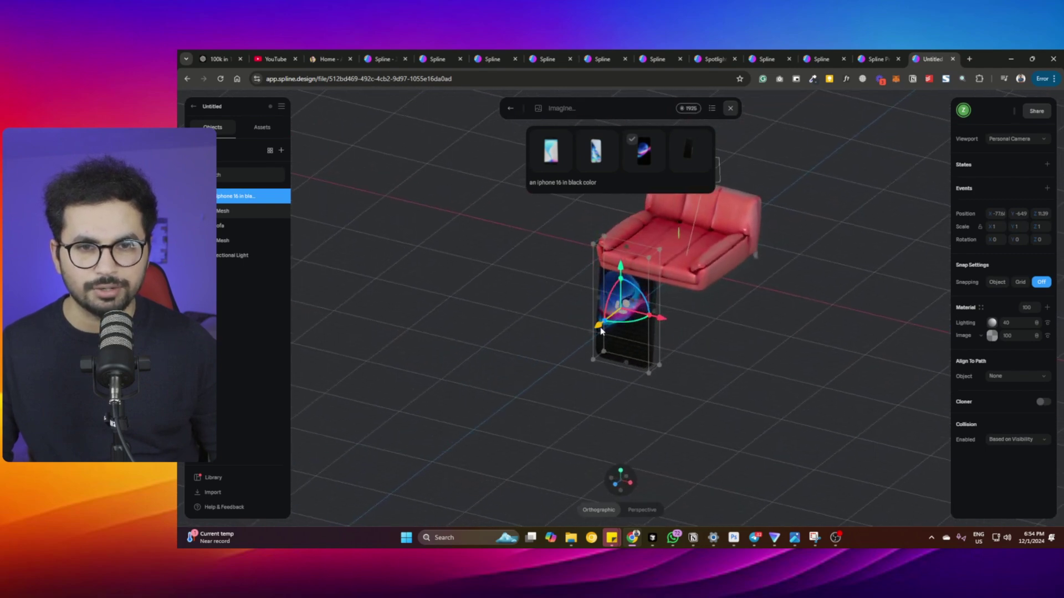
pyautogui.moveTo(599, 329); pyautogui.dragTo(546, 364)
pyautogui.moveTo(566, 312); pyautogui.dragTo(560, 196)
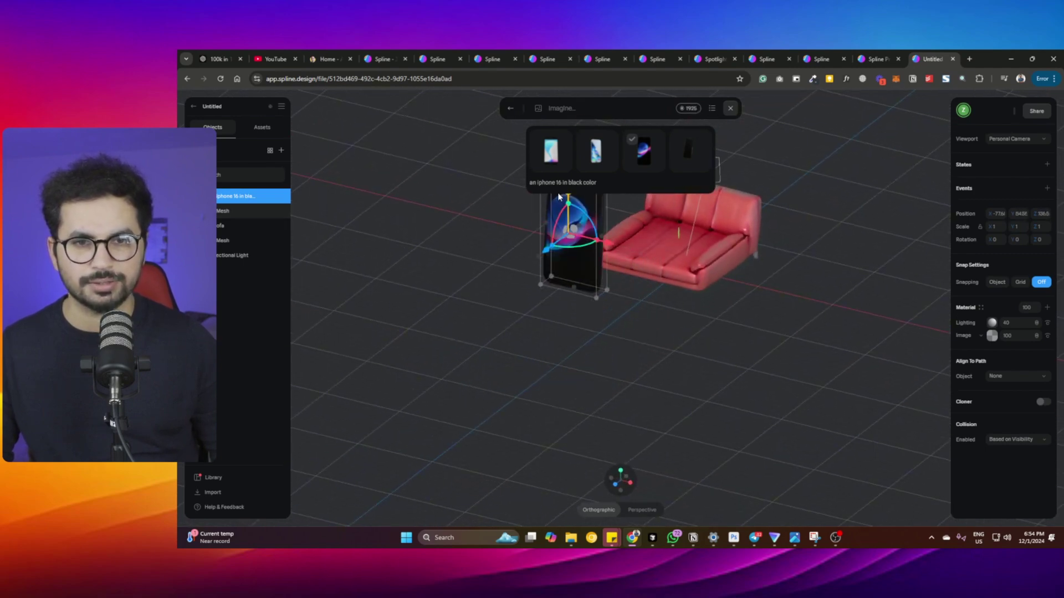
pyautogui.moveTo(582, 244); pyautogui.dragTo(746, 311, button='middle')
pyautogui.moveTo(826, 307); pyautogui.dragTo(641, 339)
pyautogui.moveTo(512, 320)
pyautogui.mouseDown()
pyautogui.moveTo(428, 321)
pyautogui.moveTo(501, 321)
pyautogui.mouseUp()
pyautogui.click(626, 302)
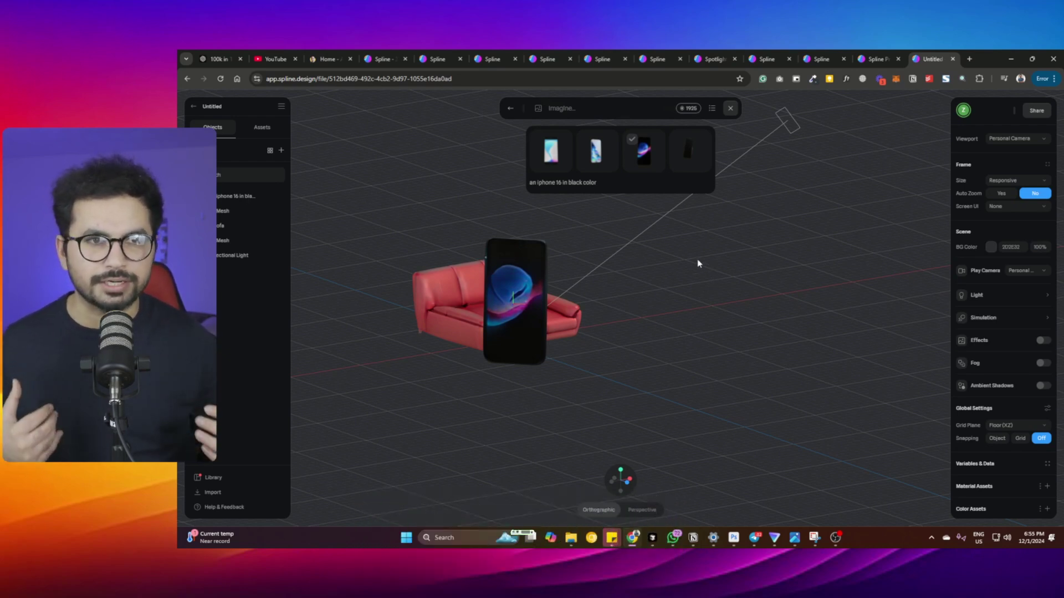
# - Search Google for Sketchfab in a new browser tab and open the sketchfab.com website
pyautogui.click(970, 59)
pyautogui.write('Sket')
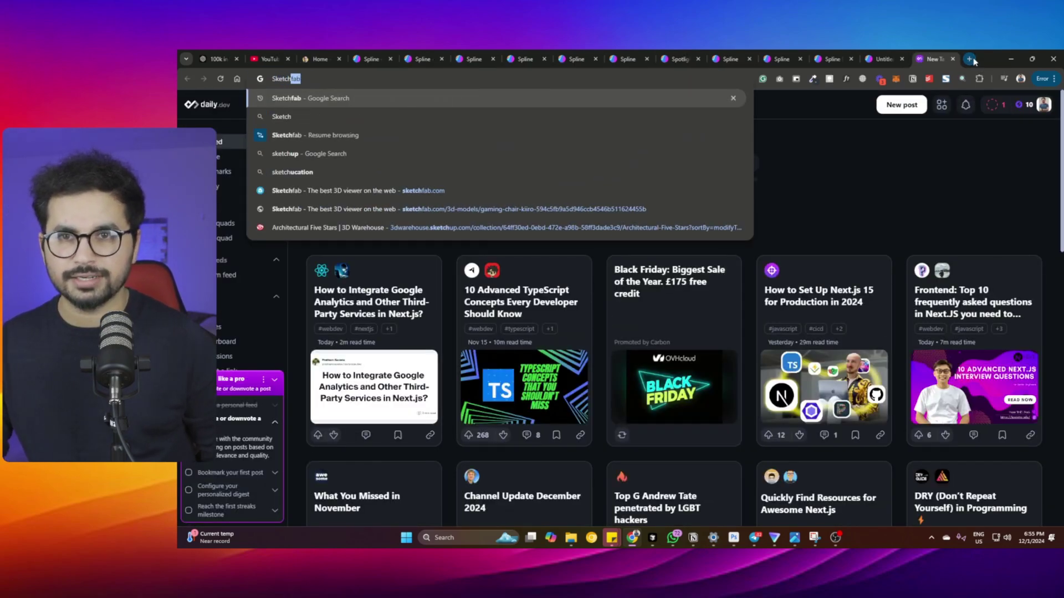
pyautogui.write('ch')
pyautogui.press('Return')
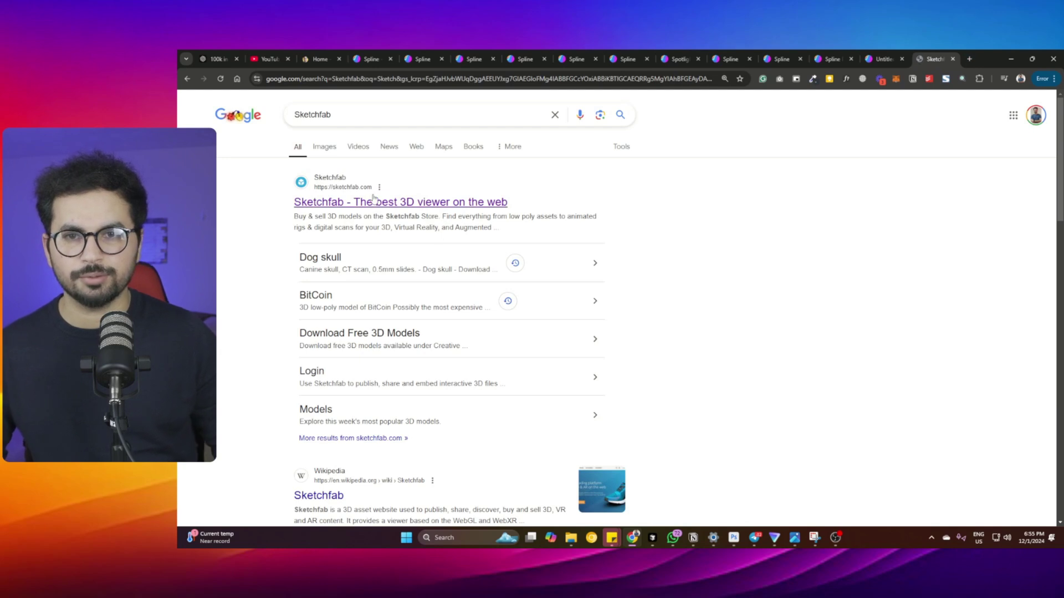
pyautogui.click(330, 202)
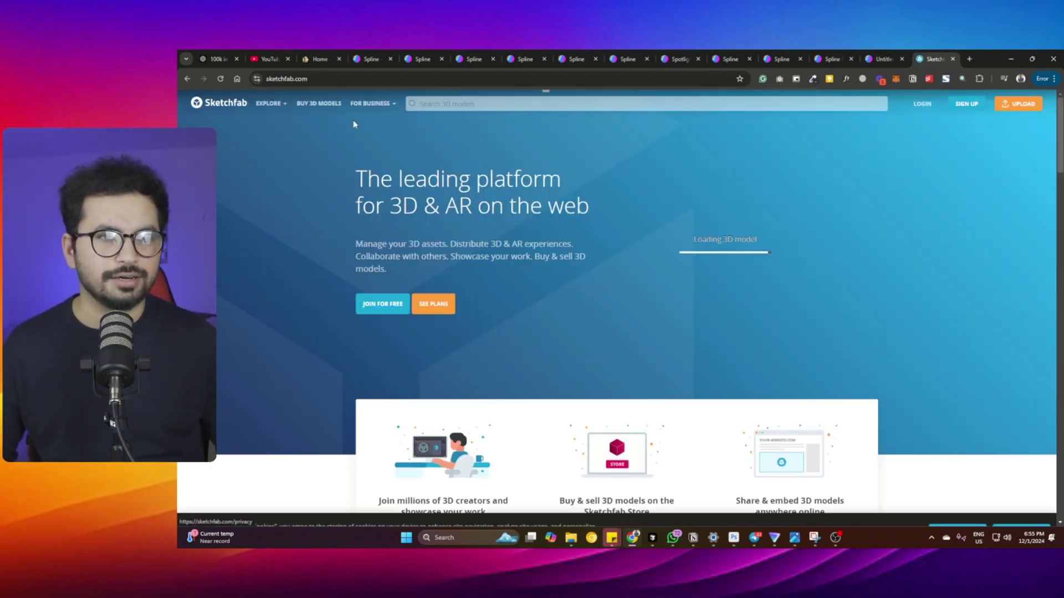
# - Open Sketchfab's Furniture & Home category in a new tab and browse its 3D models
pyautogui.moveTo(356, 115)
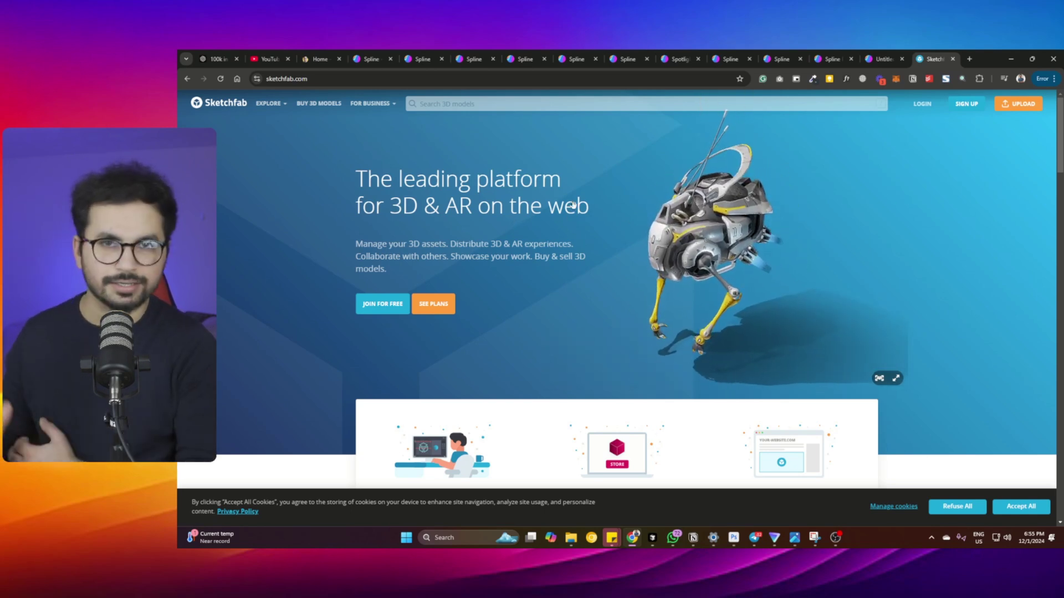
pyautogui.moveTo(261, 104)
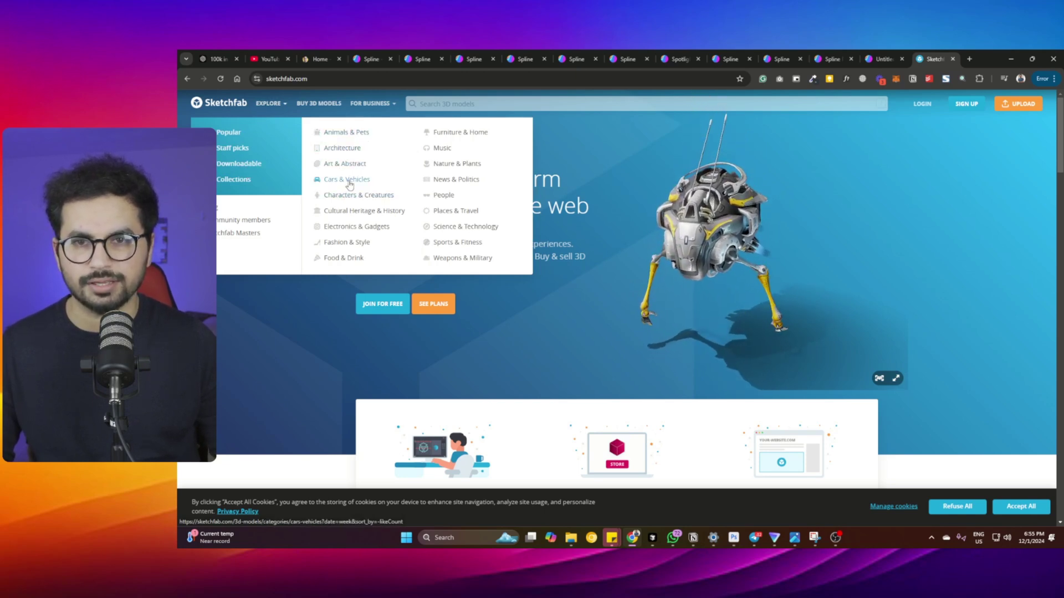
pyautogui.click(487, 133)
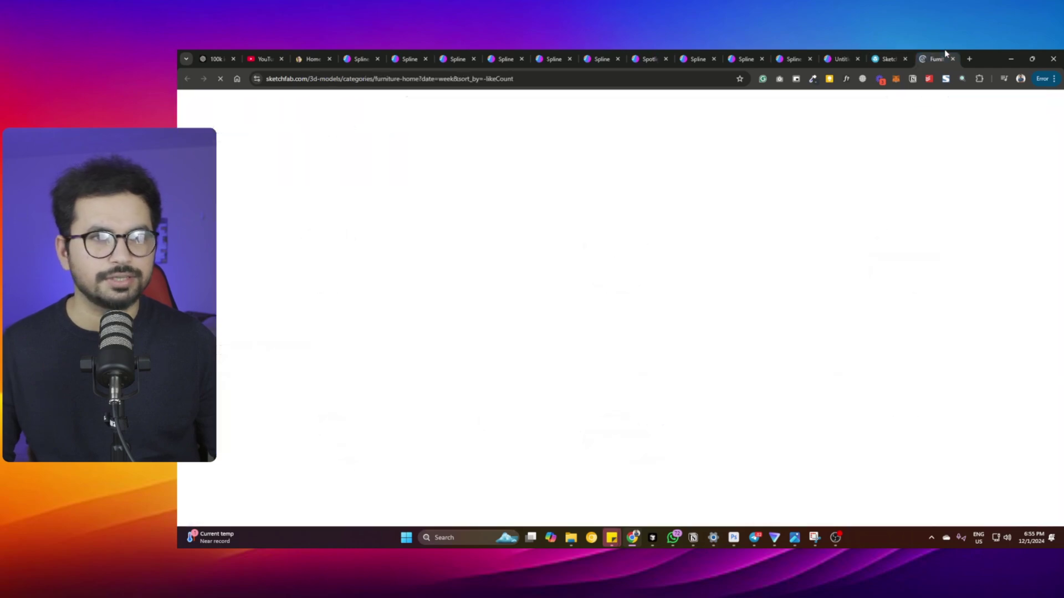
pyautogui.scroll(-5, 481, 293)
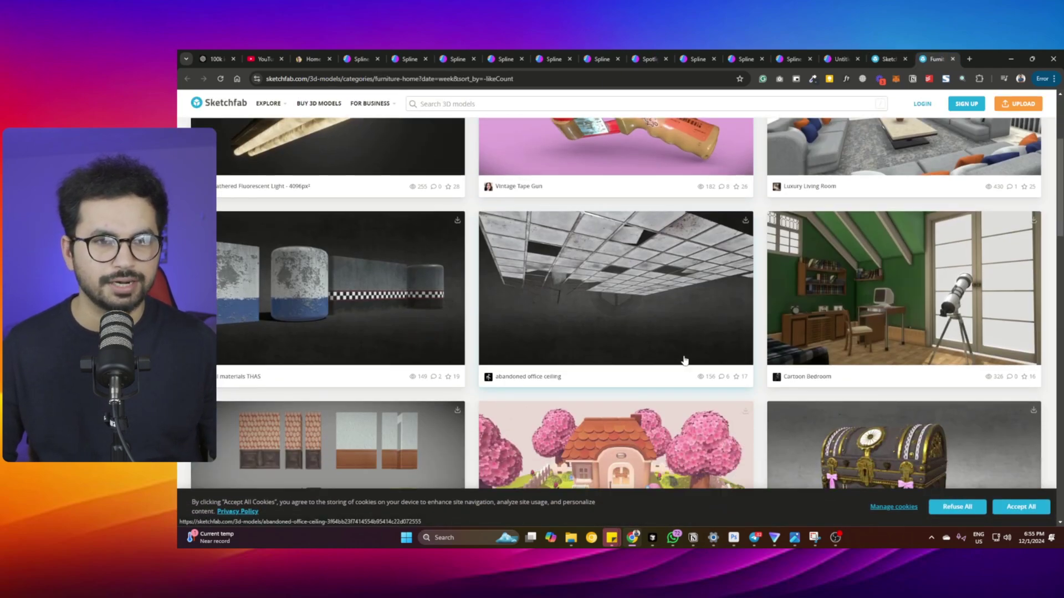
pyautogui.scroll(-6, 675, 350)
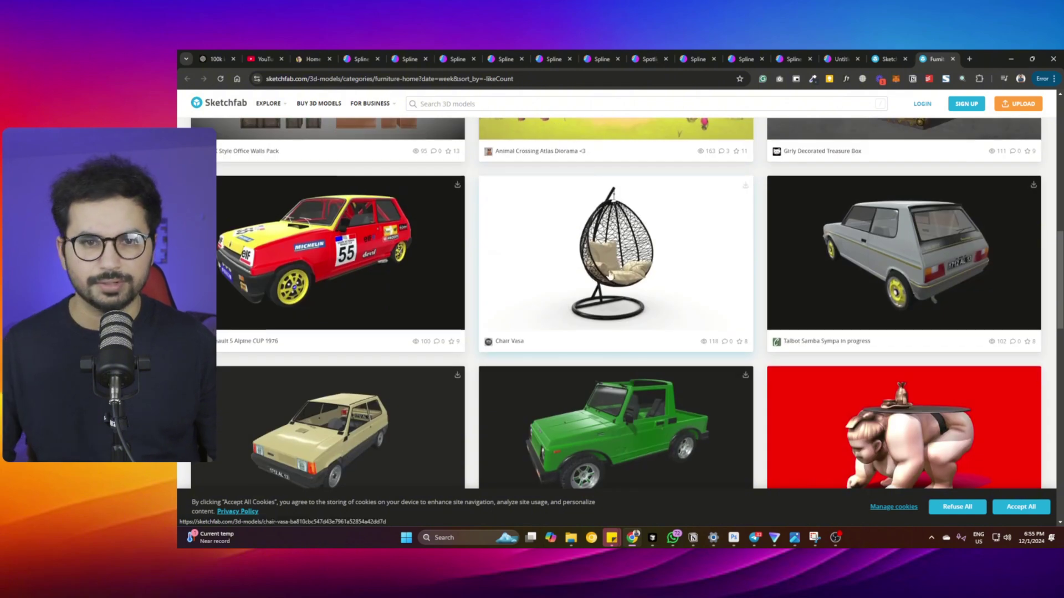
# - Open the Chair Vasa model on Sketchfab and sign in with a Google account in order to download it
pyautogui.click(610, 275)
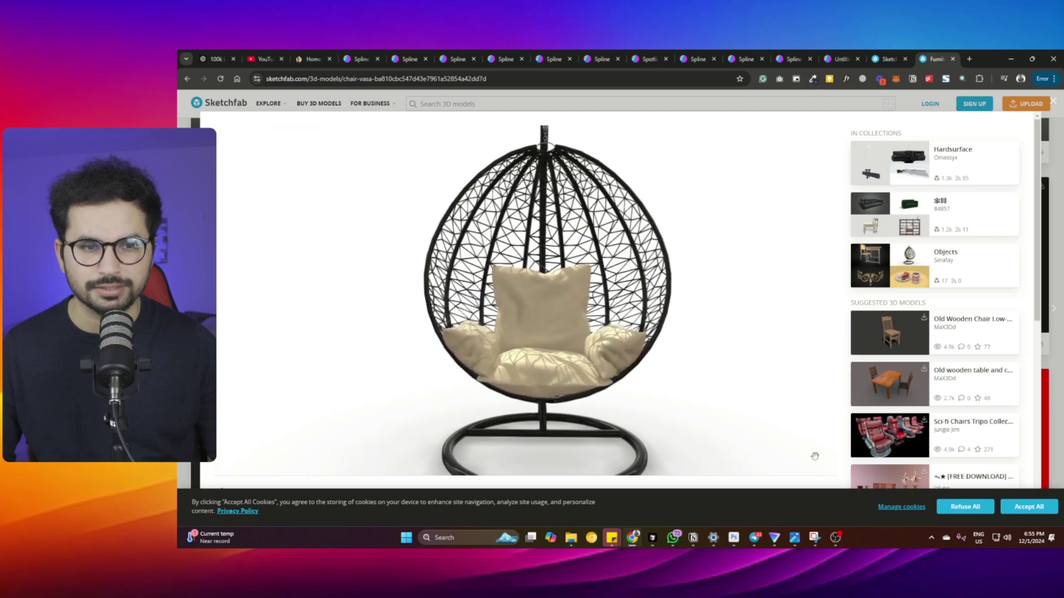
pyautogui.scroll(-3, 844, 443)
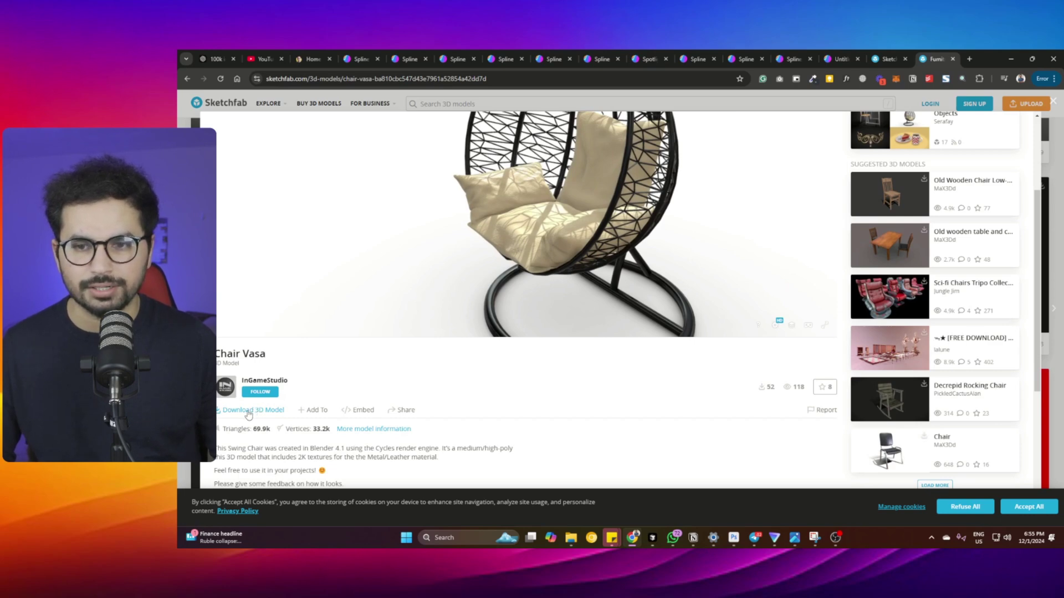
pyautogui.click(248, 412)
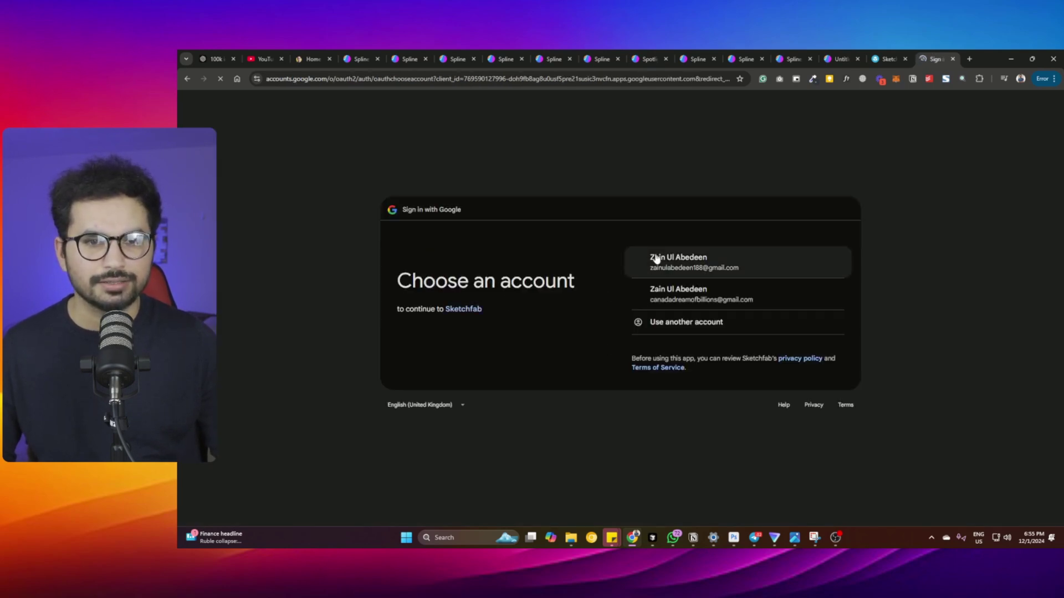
pyautogui.click(656, 258)
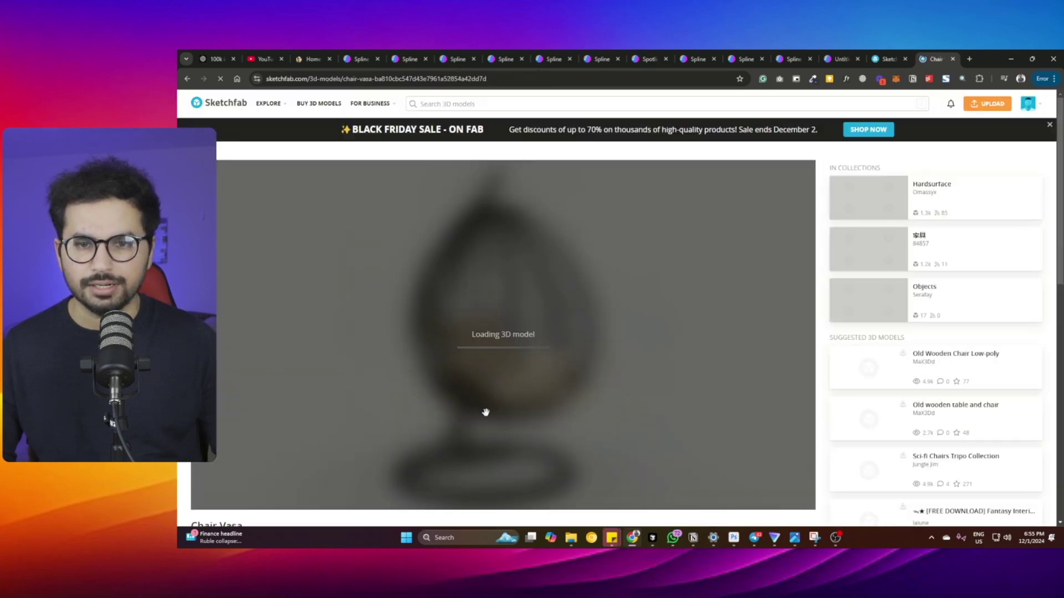
# - Open the download options for Chair Vasa and download the GLB version with 2k textures
pyautogui.scroll(-5, 637, 366)
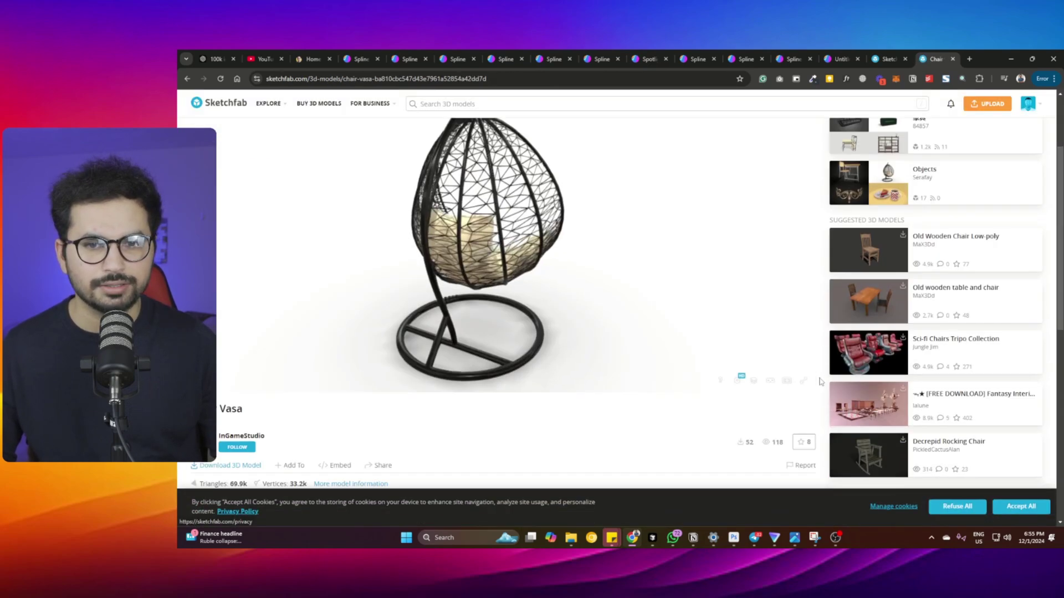
pyautogui.click(224, 307)
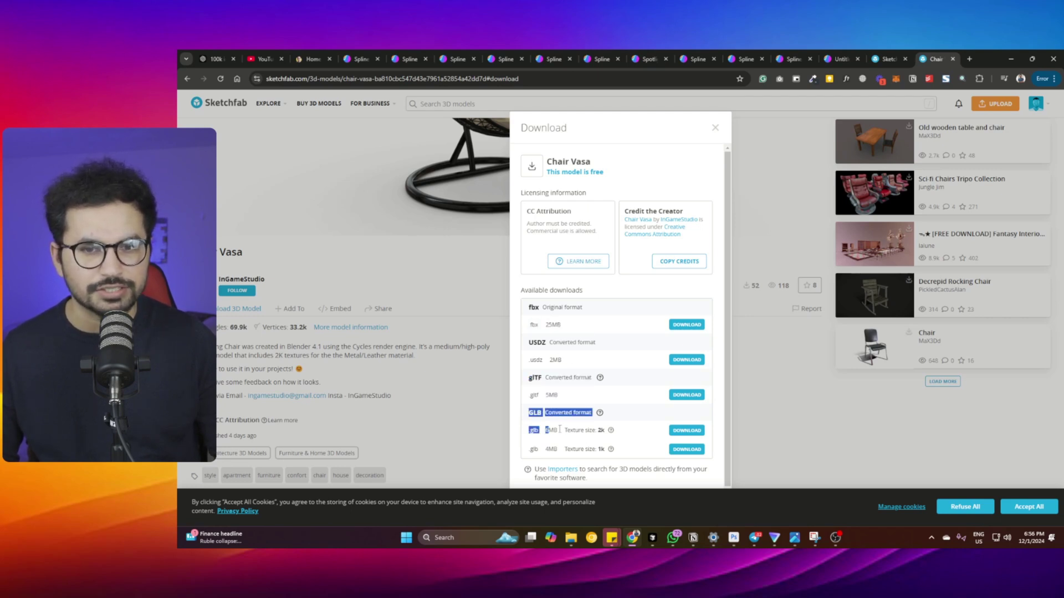
pyautogui.moveTo(560, 429); pyautogui.dragTo(617, 451)
pyautogui.click(638, 440)
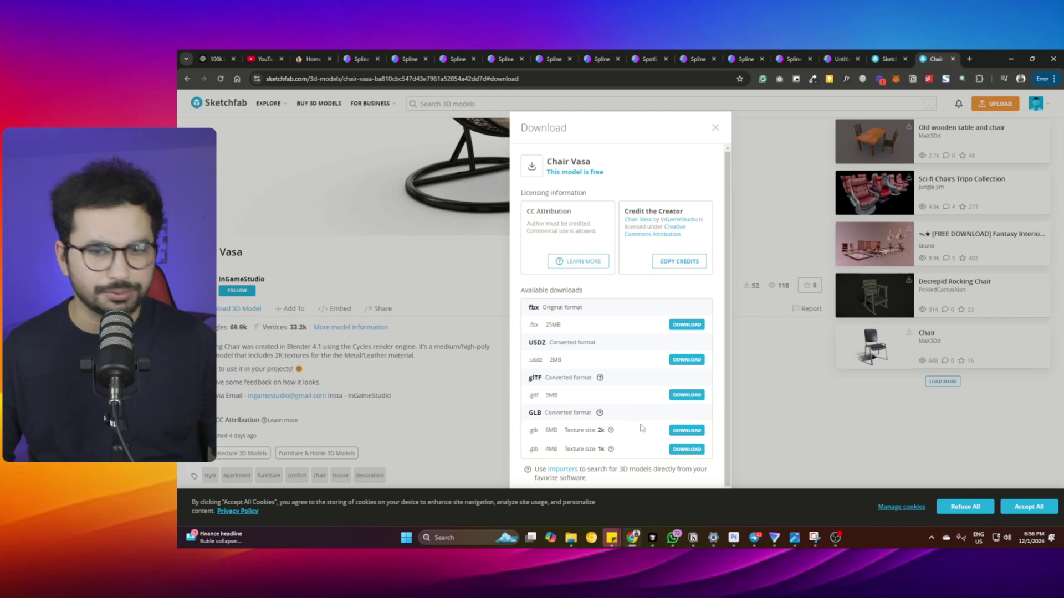
pyautogui.click(700, 434)
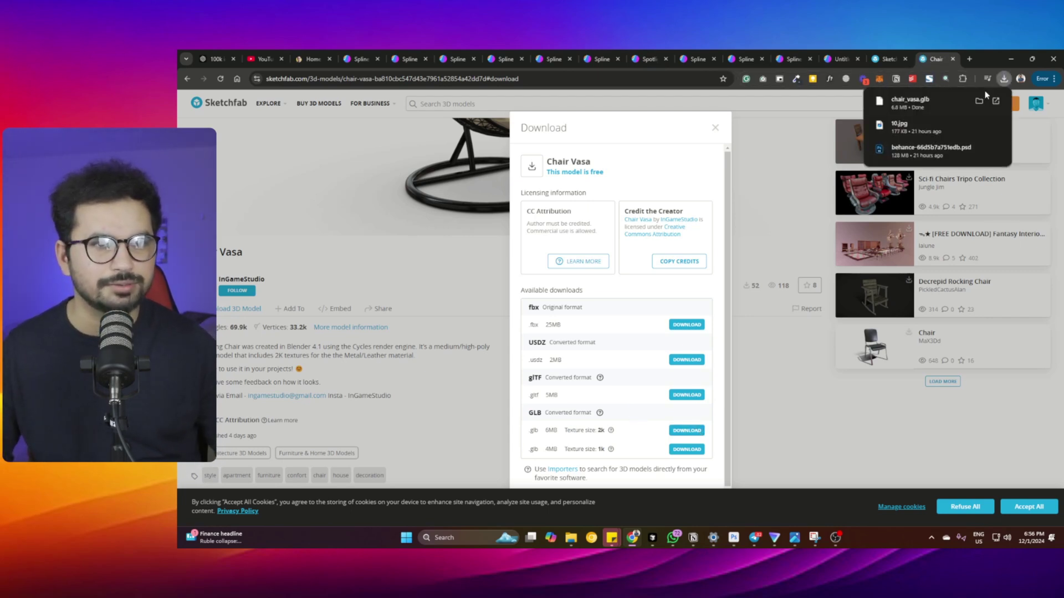
# - Locate the downloaded chair_vasa GLB file in the Downloads folder, and close the folder window
pyautogui.click(979, 102)
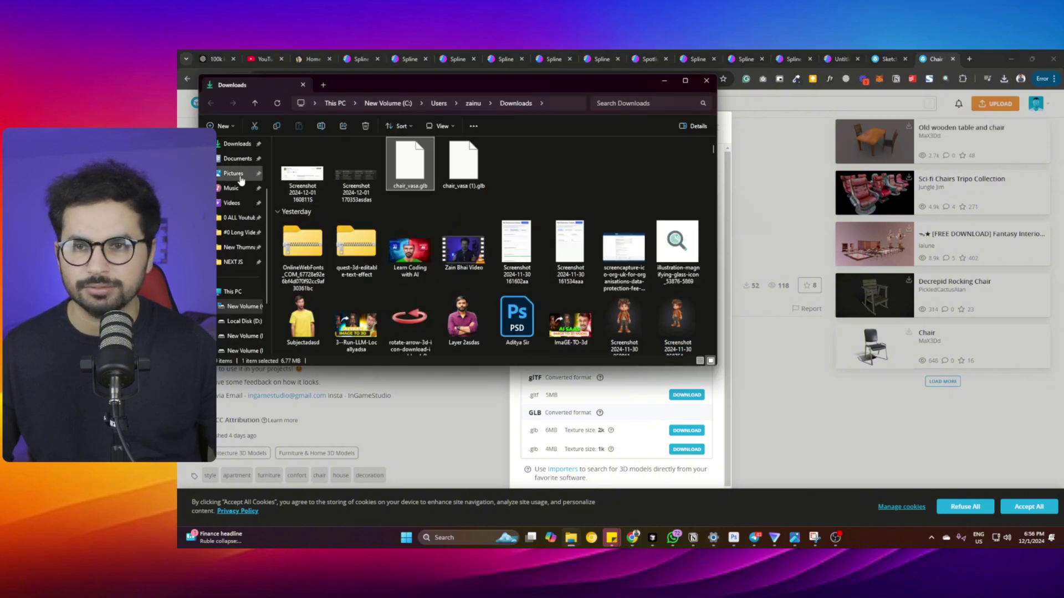
pyautogui.scroll(2, 241, 188)
pyautogui.click(237, 220)
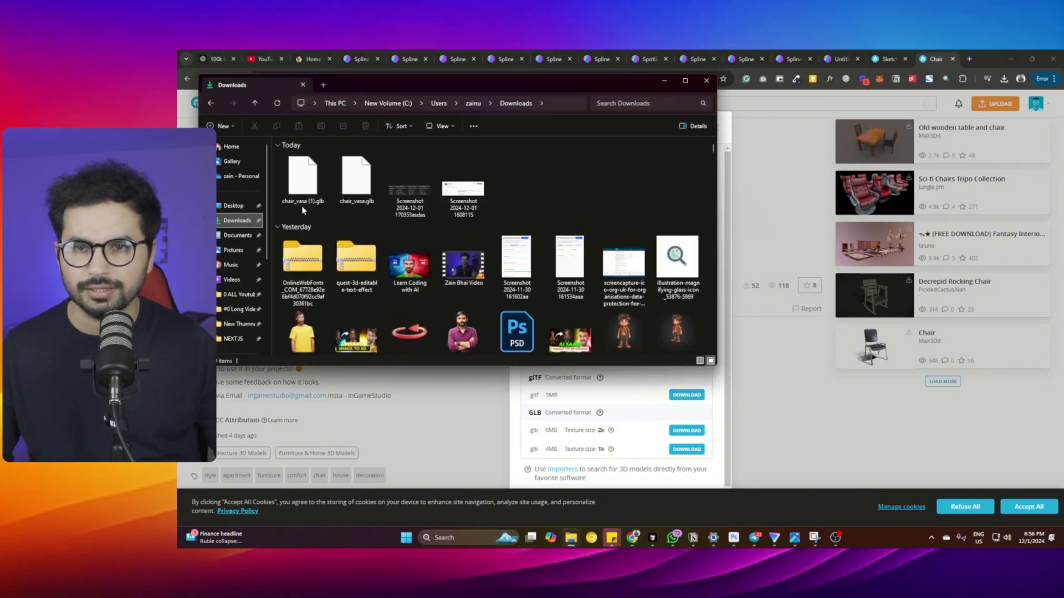
pyautogui.rightClick(304, 190)
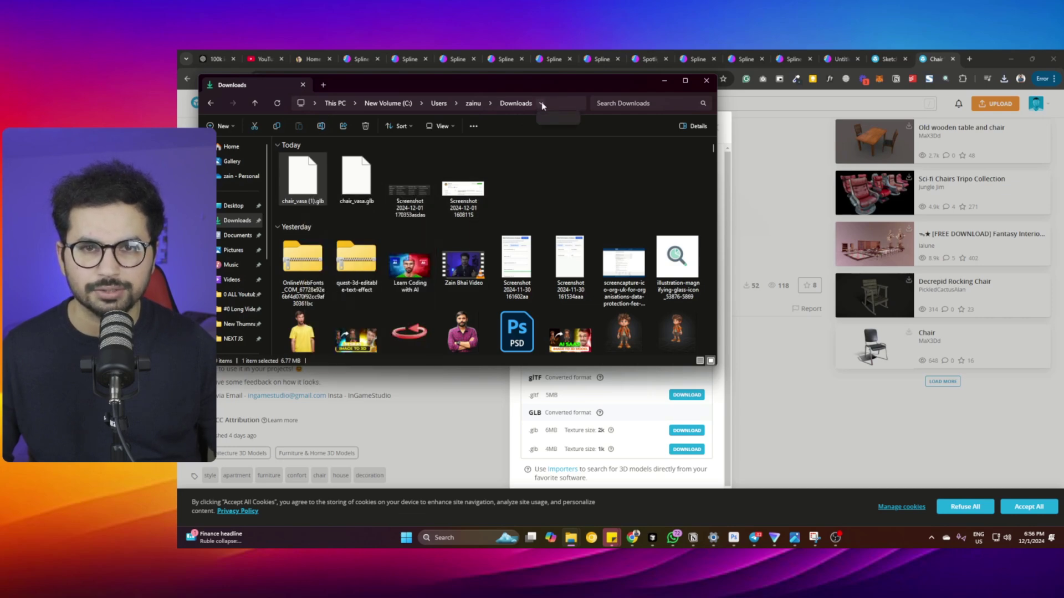
pyautogui.click(541, 104)
pyautogui.click(566, 105)
pyautogui.click(989, 53)
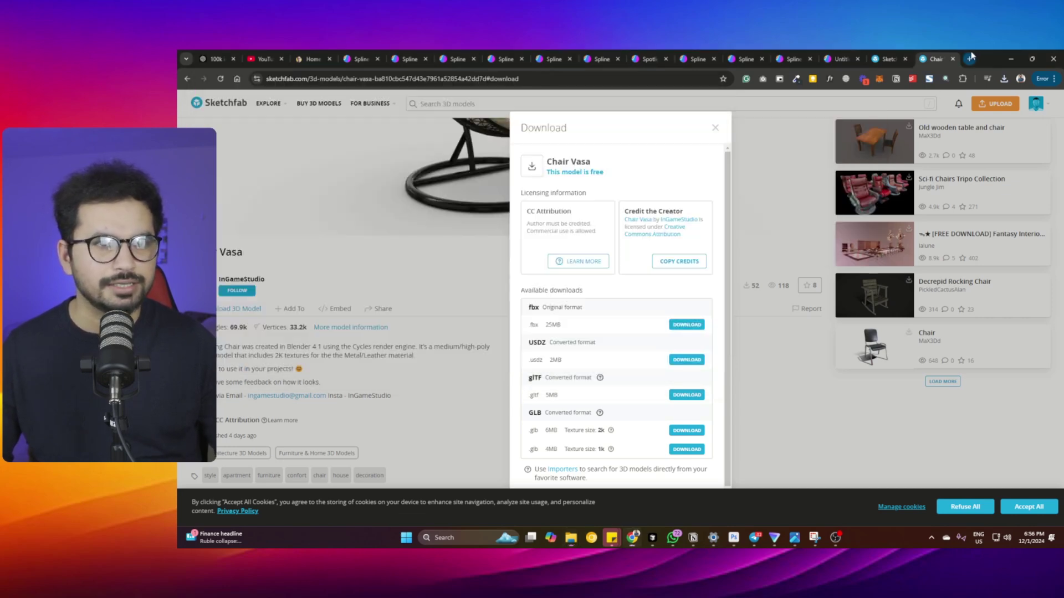
# - Search Google for Blender in a new browser tab and open the blender.org website
pyautogui.click(969, 59)
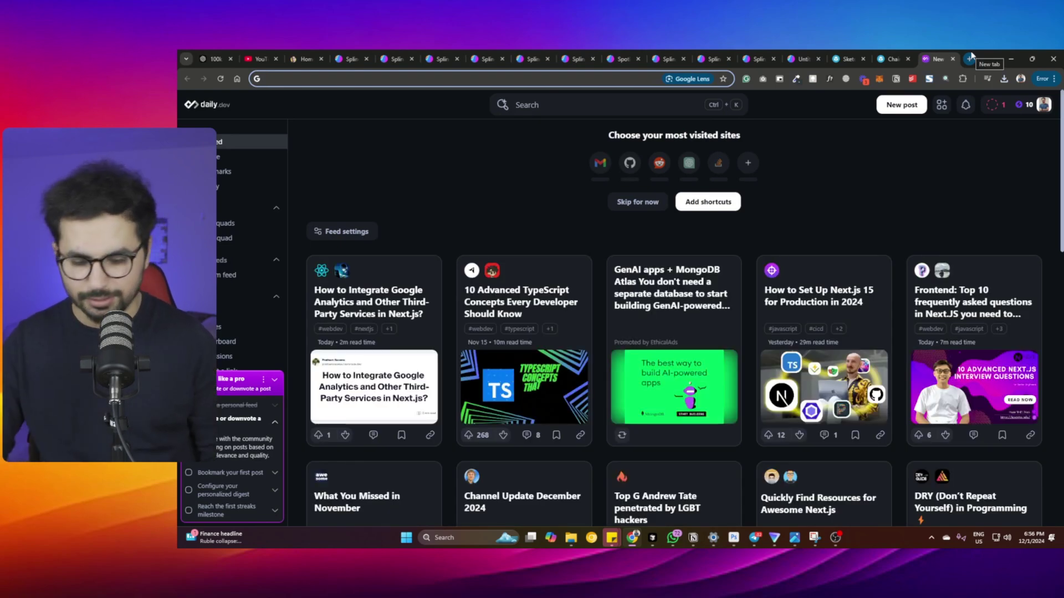
pyautogui.write('Blender')
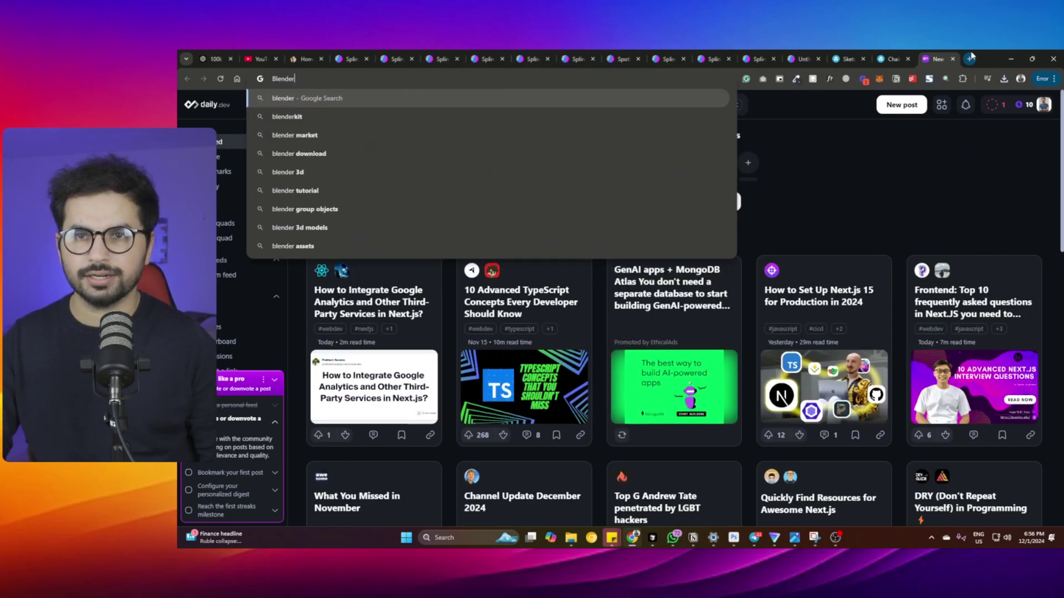
pyautogui.press('Return')
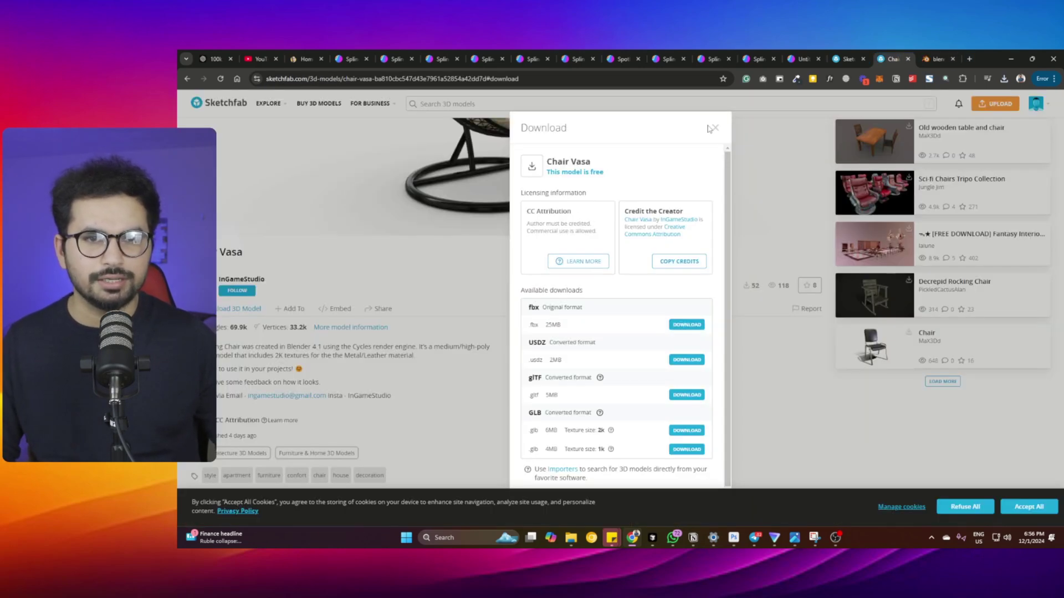
# - Close the chair's download options, examine its 3D preview on Sketchfab, and look at the Blender website
pyautogui.click(715, 128)
pyautogui.scroll(3, 693, 308)
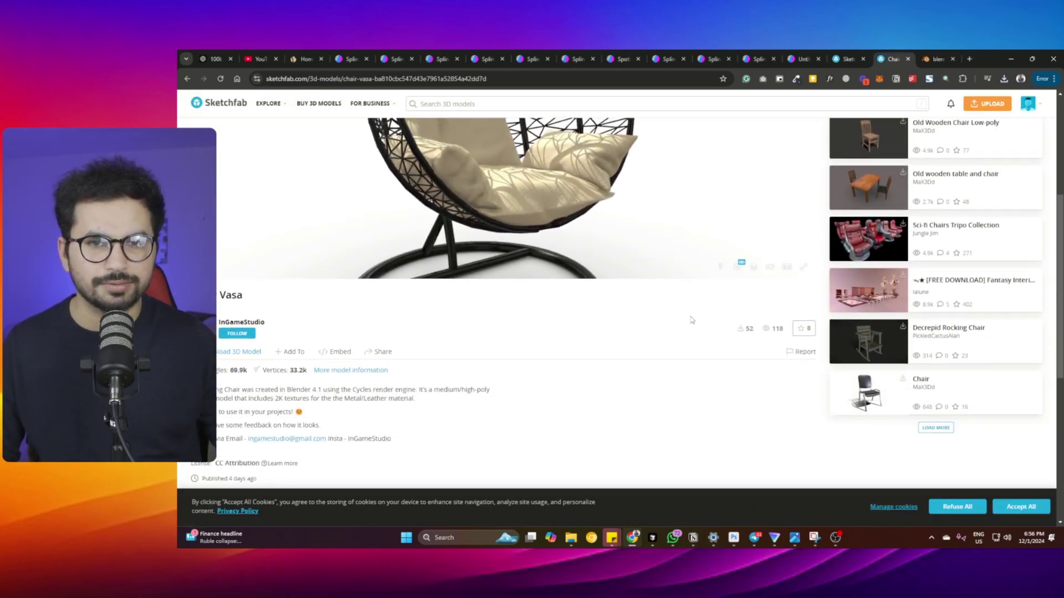
pyautogui.scroll(3, 581, 293)
pyautogui.moveTo(581, 293); pyautogui.dragTo(593, 268)
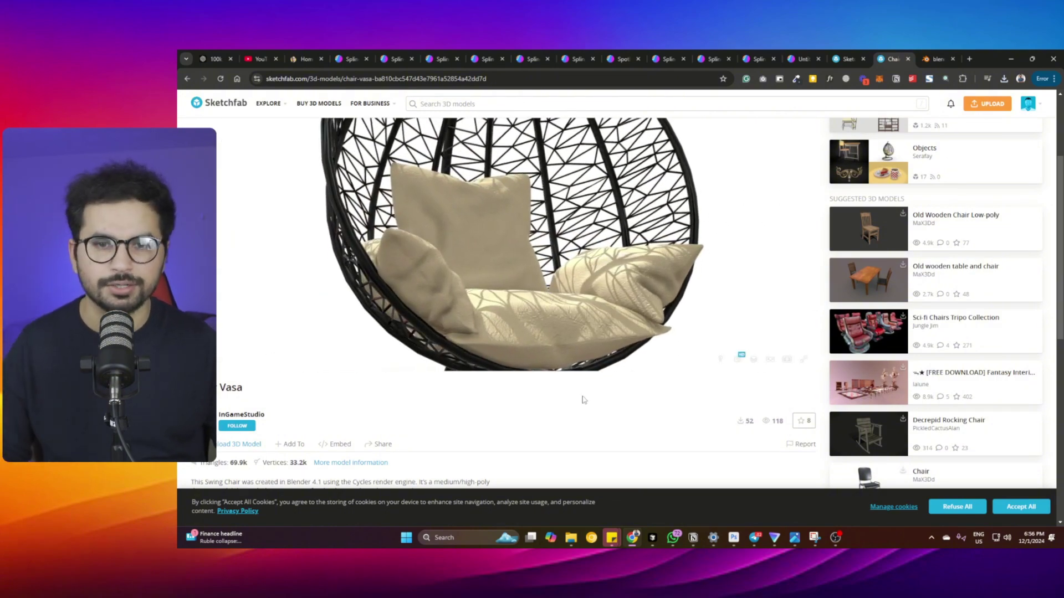
pyautogui.scroll(-5, 604, 333)
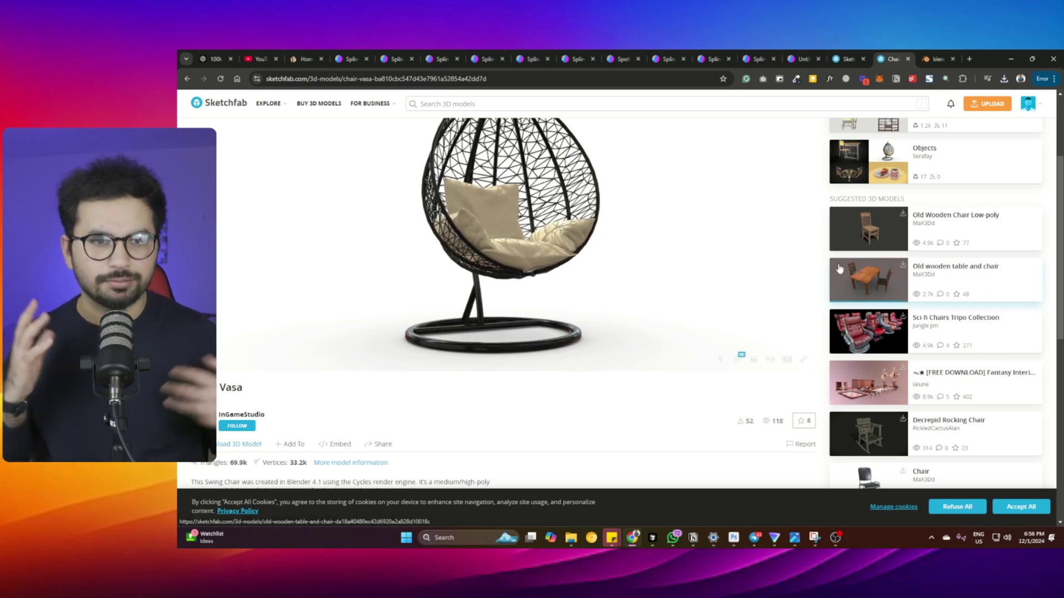
pyautogui.click(936, 58)
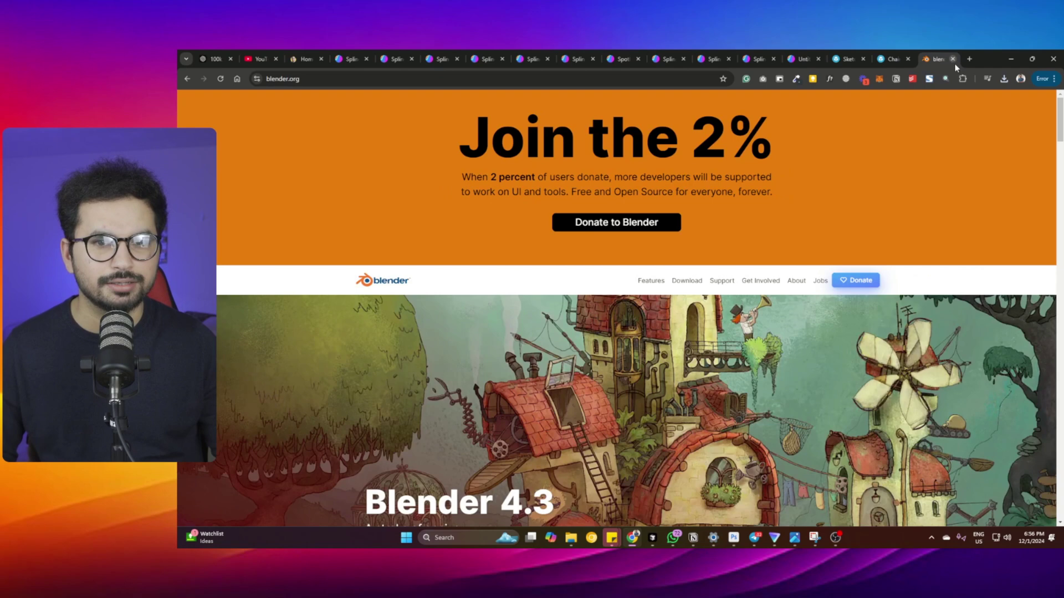
pyautogui.click(875, 55)
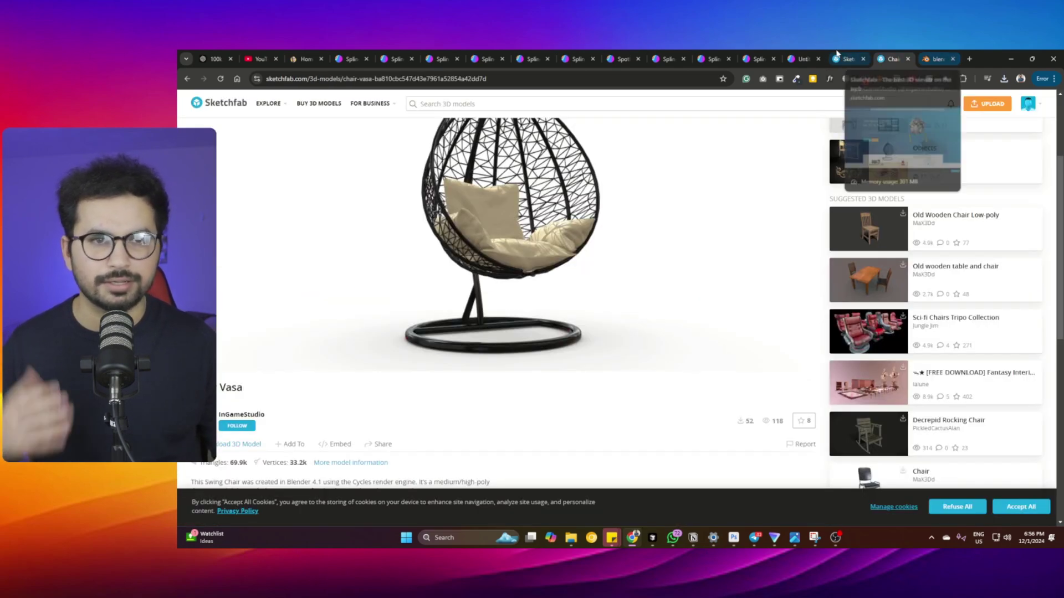
# - Switch to the Spline scene and import chair_vasa (1).glb from the Downloads folder as a 3D model
pyautogui.click(804, 59)
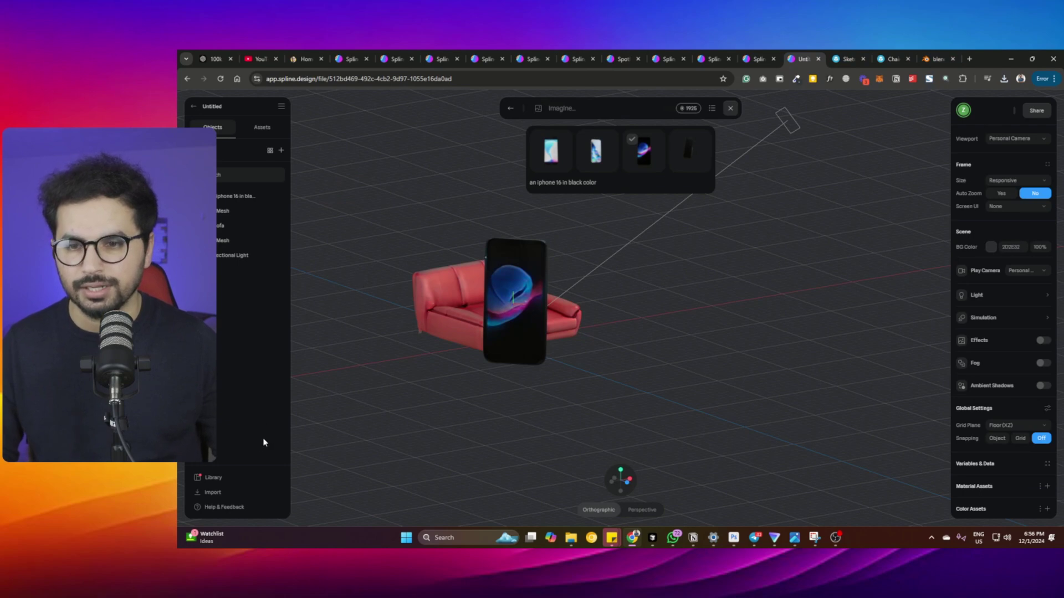
pyautogui.click(210, 493)
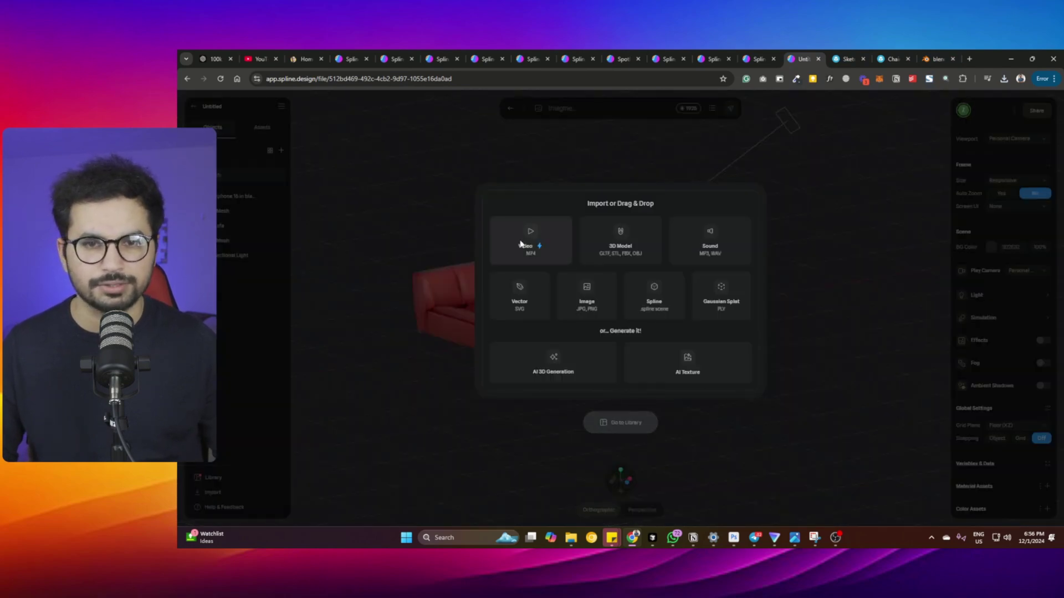
pyautogui.click(782, 200)
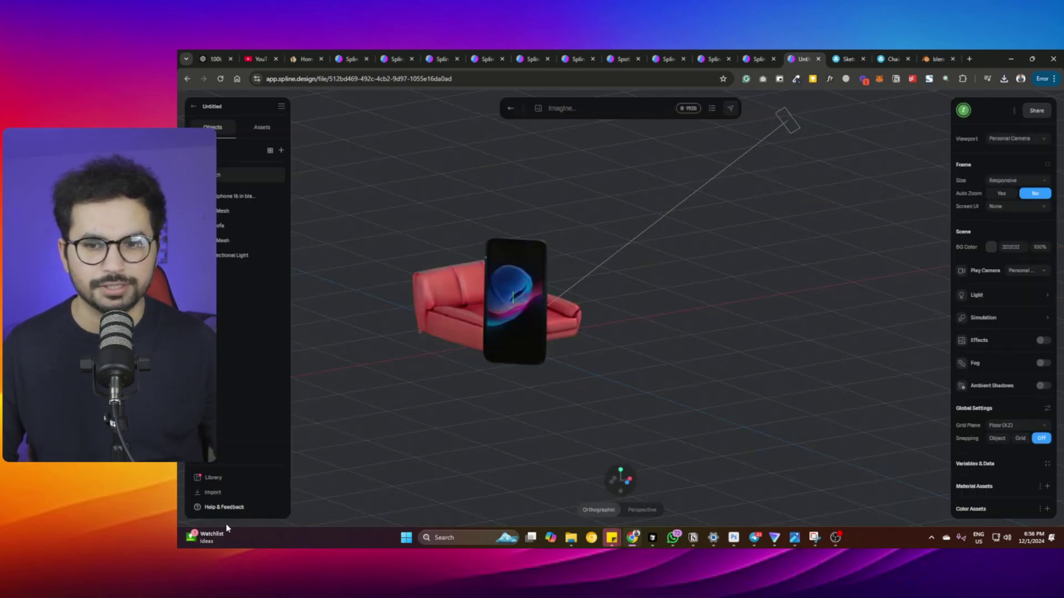
pyautogui.click(212, 493)
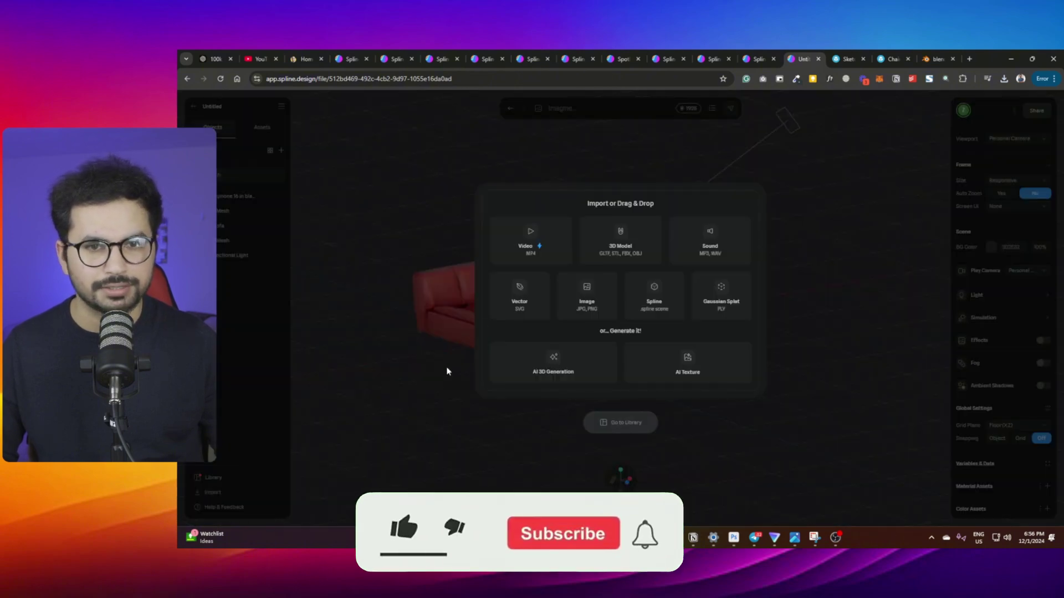
pyautogui.click(641, 251)
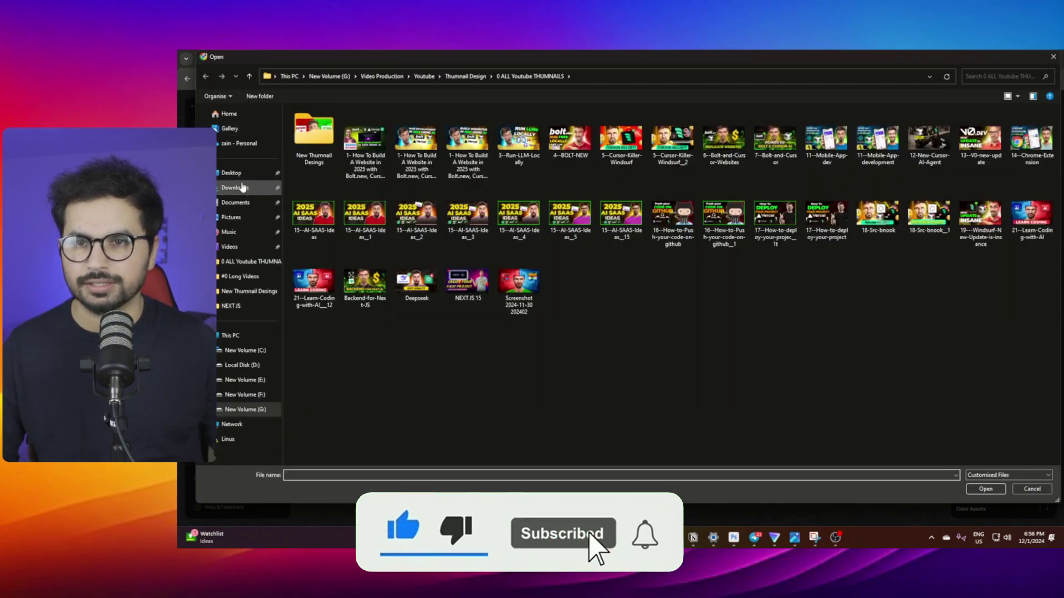
pyautogui.click(238, 188)
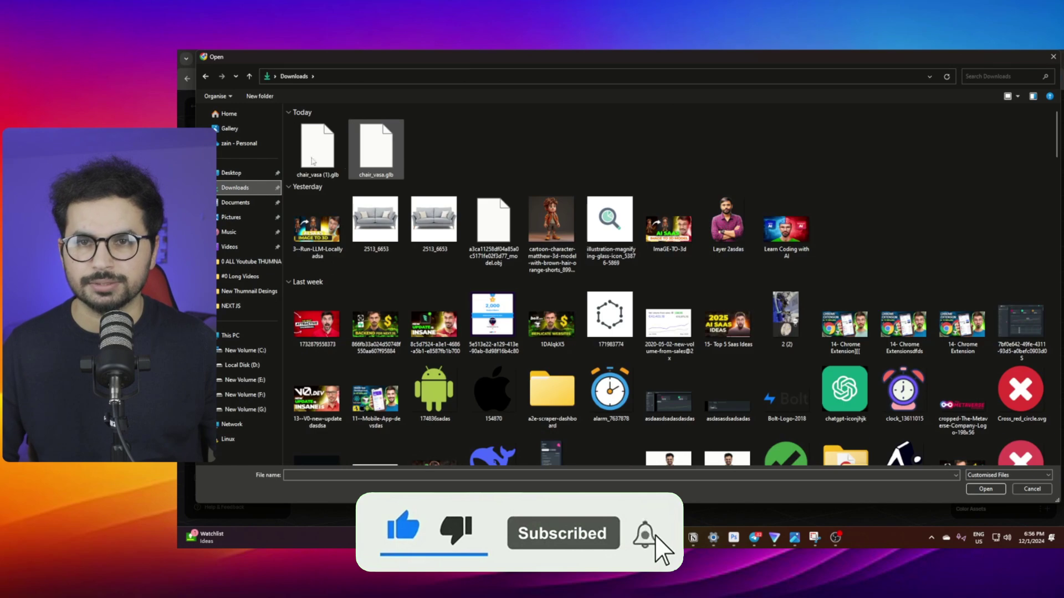
pyautogui.doubleClick(318, 162)
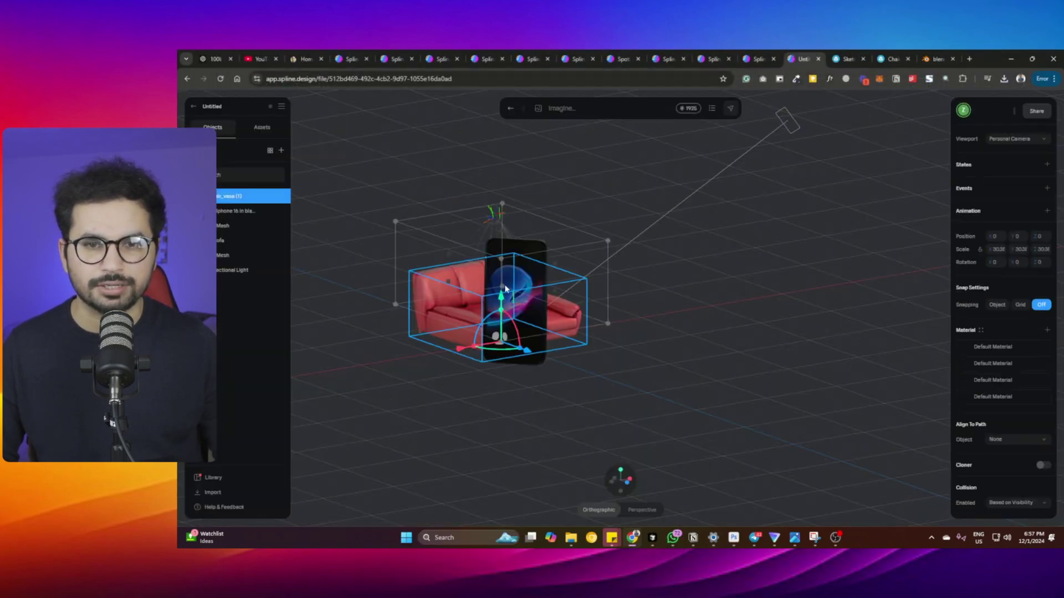
# - Move the imported chair along the X axis to about 175 so it stands clear of the sofa and iPhone
pyautogui.scroll(5, 539, 343)
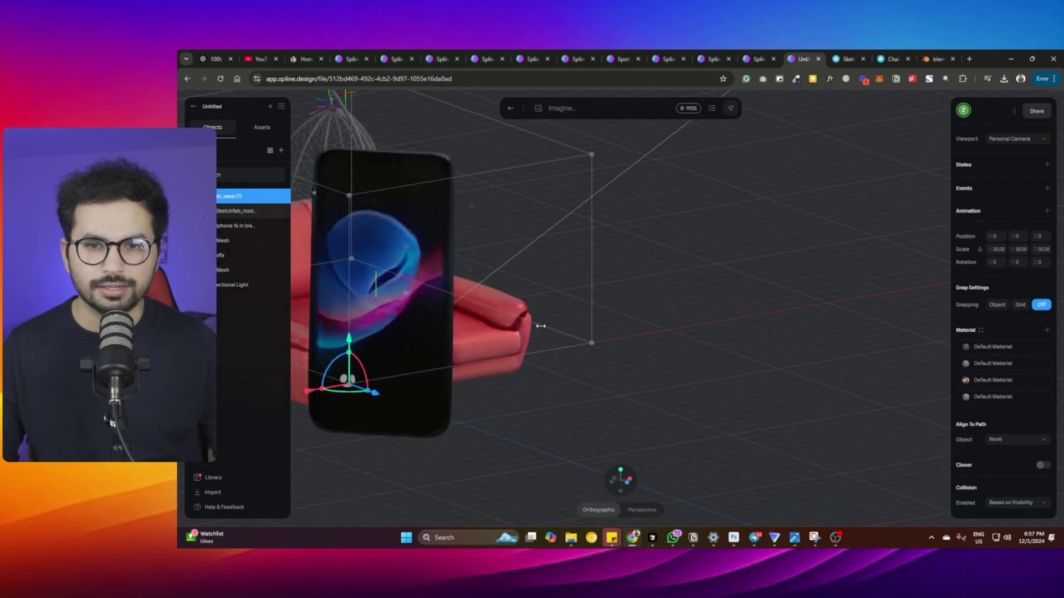
pyautogui.moveTo(310, 390); pyautogui.dragTo(593, 354)
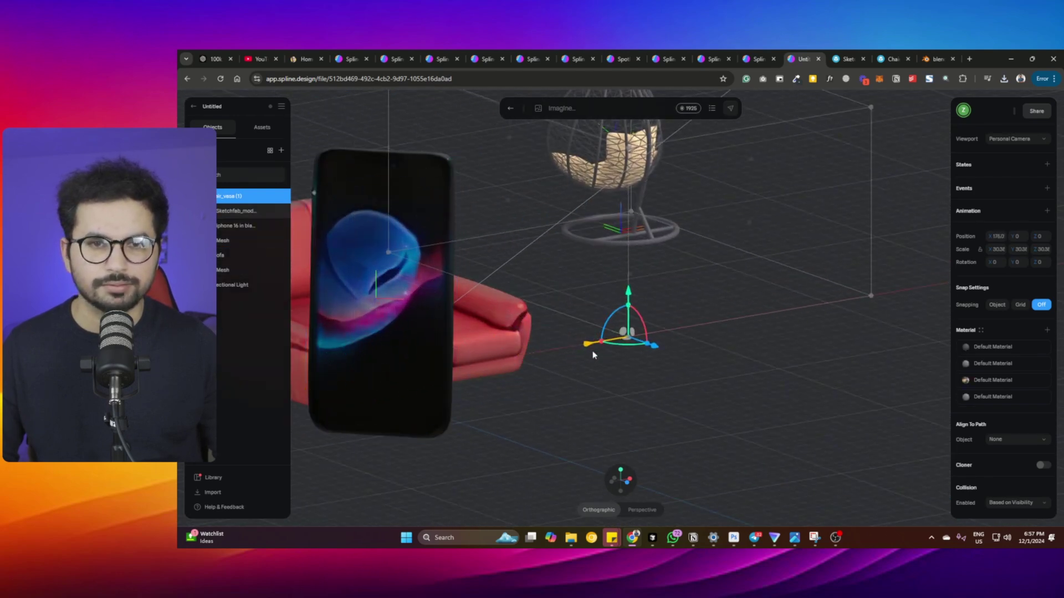
# - Examine the imported chair's frame and cushions up close from several angles, and deselect it
pyautogui.moveTo(586, 251); pyautogui.dragTo(591, 363, button='middle')
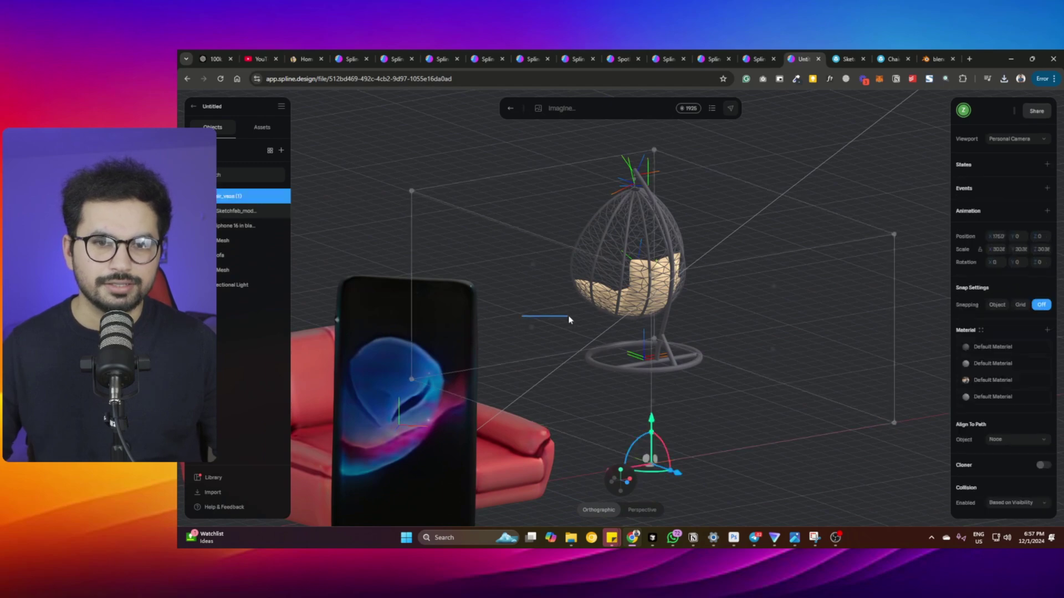
pyautogui.keyDown('alt'); pyautogui.moveTo(568, 316); pyautogui.dragTo(463, 252); pyautogui.keyUp('alt')
pyautogui.scroll(-3, 577, 342)
pyautogui.moveTo(462, 253); pyautogui.dragTo(719, 403, button='middle')
pyautogui.scroll(10, 560, 312)
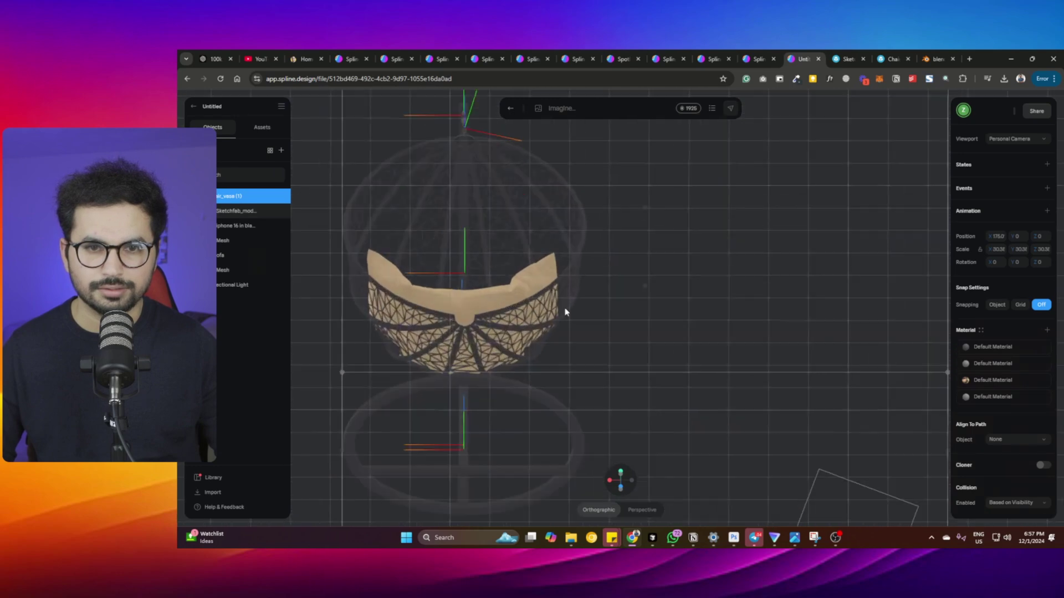
pyautogui.scroll(1, 565, 309)
pyautogui.click(716, 284)
pyautogui.keyDown('alt'); pyautogui.moveTo(636, 295); pyautogui.dragTo(589, 321); pyautogui.keyUp('alt')
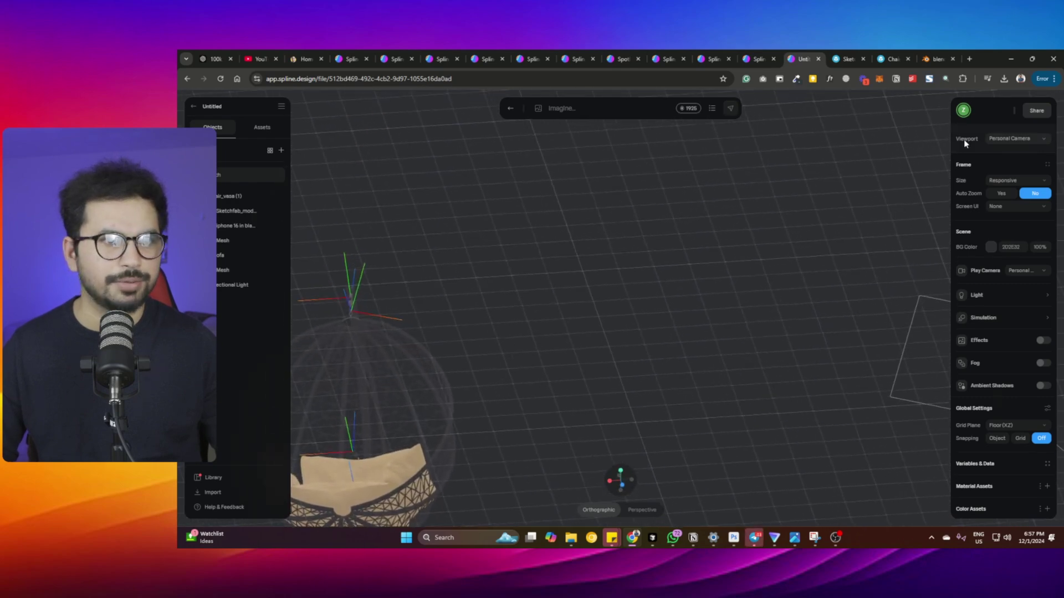
# - Delete the red sofa from the scene
pyautogui.scroll(2, 622, 230)
pyautogui.scroll(-2, 622, 230)
pyautogui.scroll(-7, 630, 245)
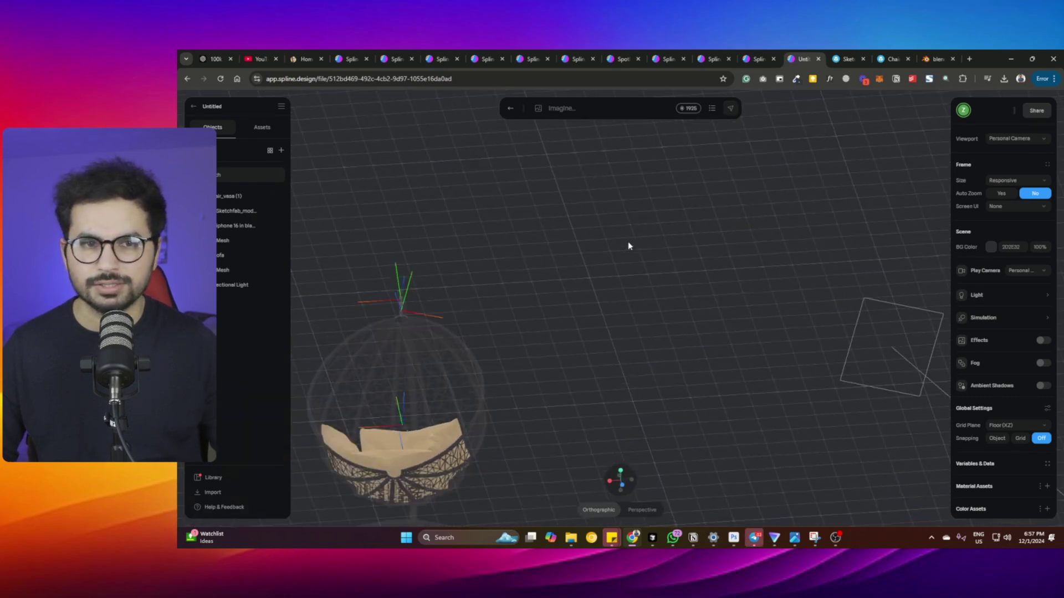
pyautogui.scroll(-5, 664, 284)
pyautogui.moveTo(706, 340); pyautogui.dragTo(690, 342, button='middle')
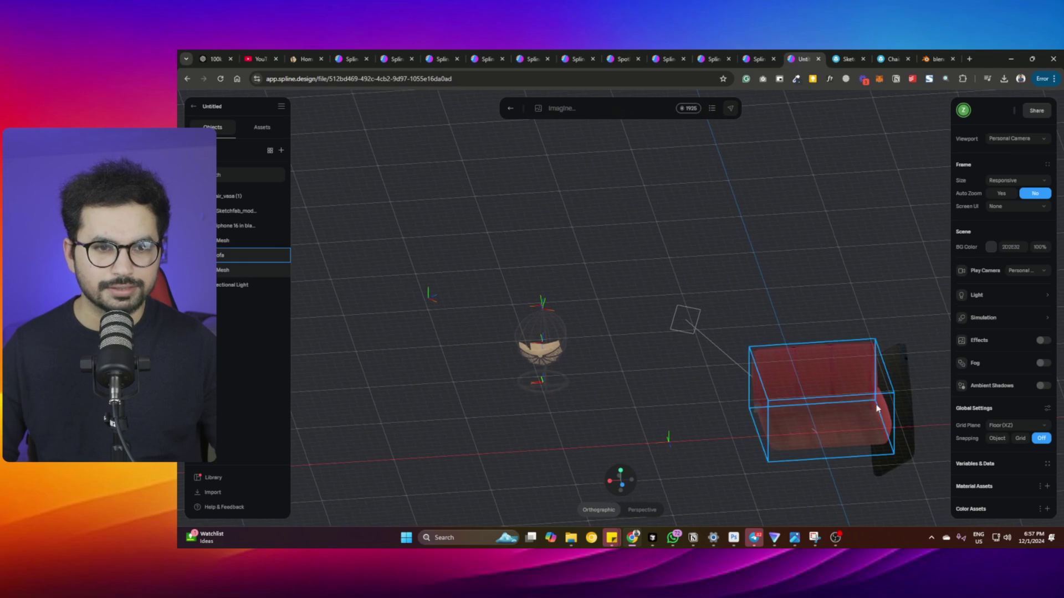
pyautogui.click(877, 407)
pyautogui.press('Delete')
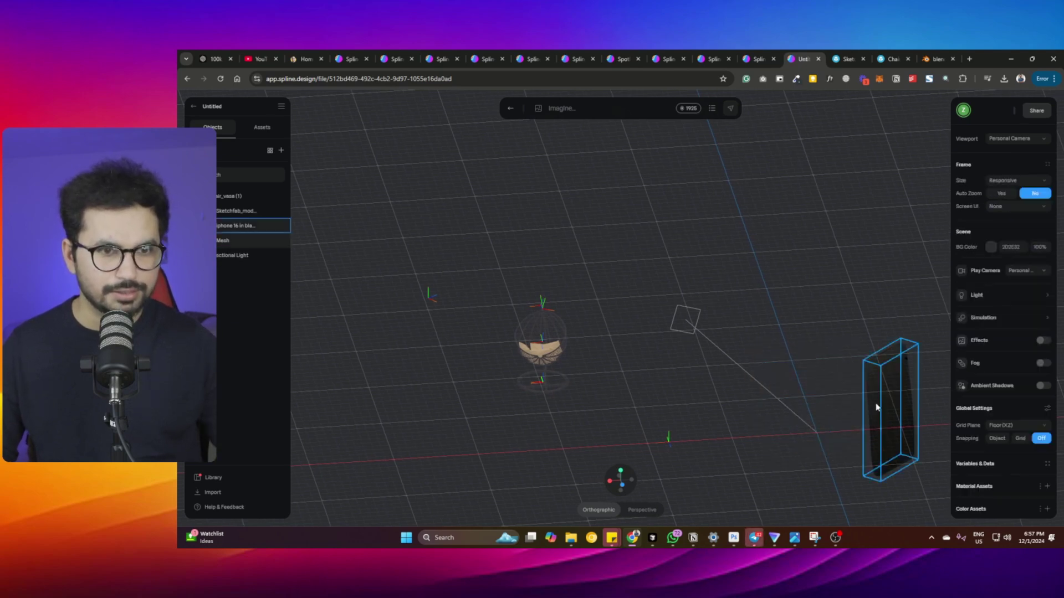
# - Delete the iPhone model from the scene, and move the remaining hanging chair along its X and Y axes
pyautogui.click(876, 408)
pyautogui.press('Delete')
pyautogui.click(547, 345)
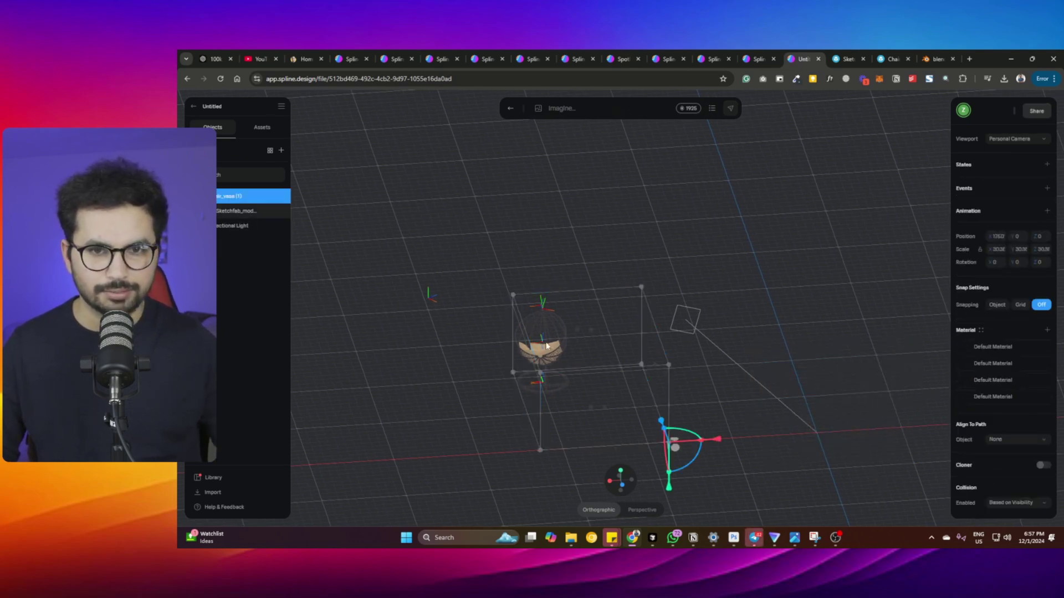
pyautogui.moveTo(714, 442); pyautogui.dragTo(967, 424)
pyautogui.moveTo(924, 480); pyautogui.dragTo(924, 521)
pyautogui.moveTo(658, 424); pyautogui.dragTo(443, 378, button='middle')
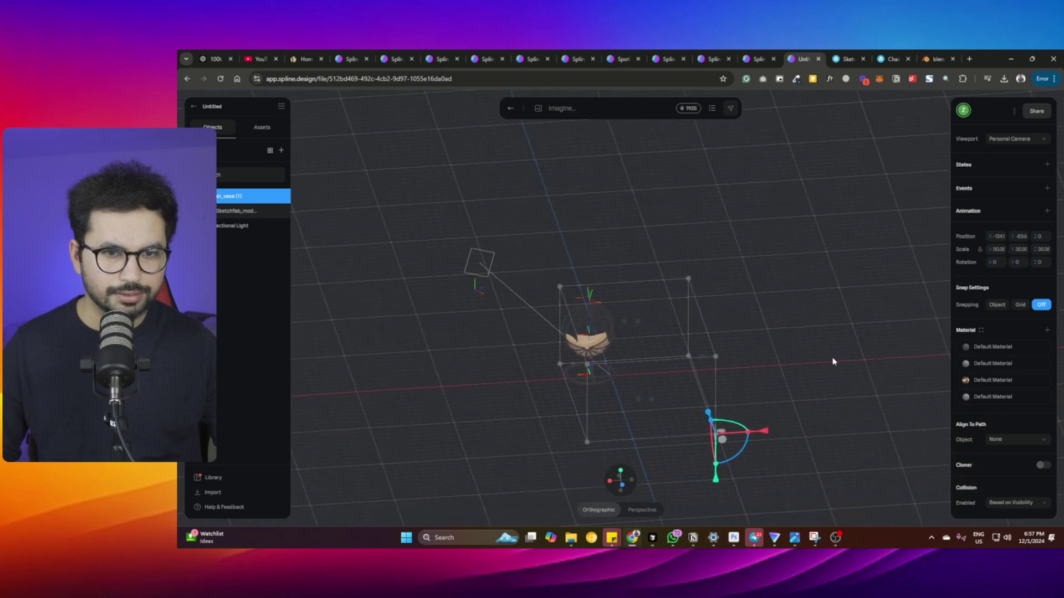
pyautogui.click(831, 359)
pyautogui.moveTo(773, 333); pyautogui.dragTo(613, 330, button='middle')
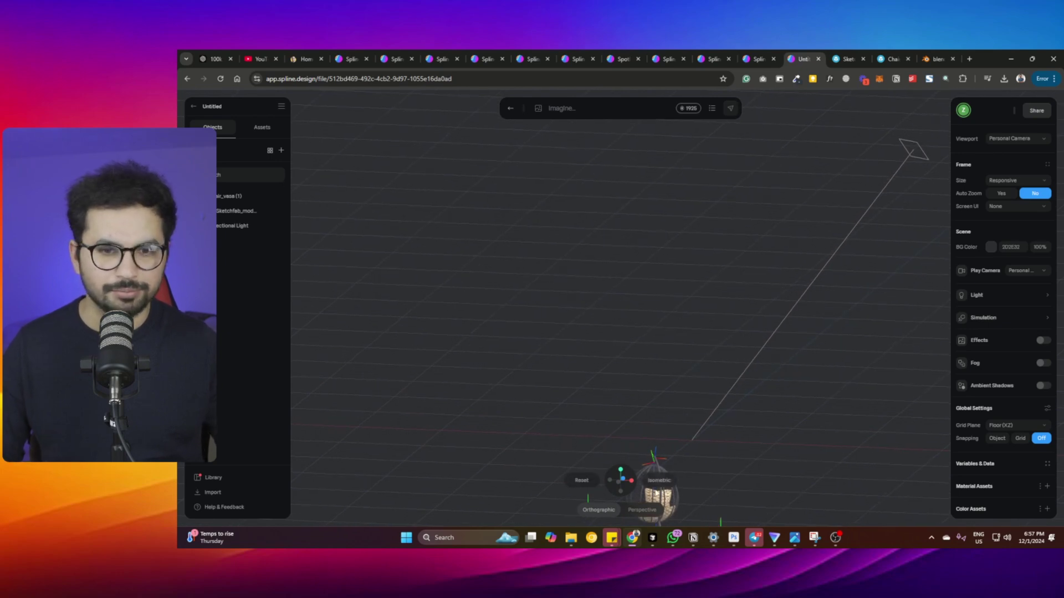
# - Switch to the isometric view, then raise the hanging chair and shift it along X closer to the grid's centre
pyautogui.click(658, 480)
pyautogui.click(829, 399)
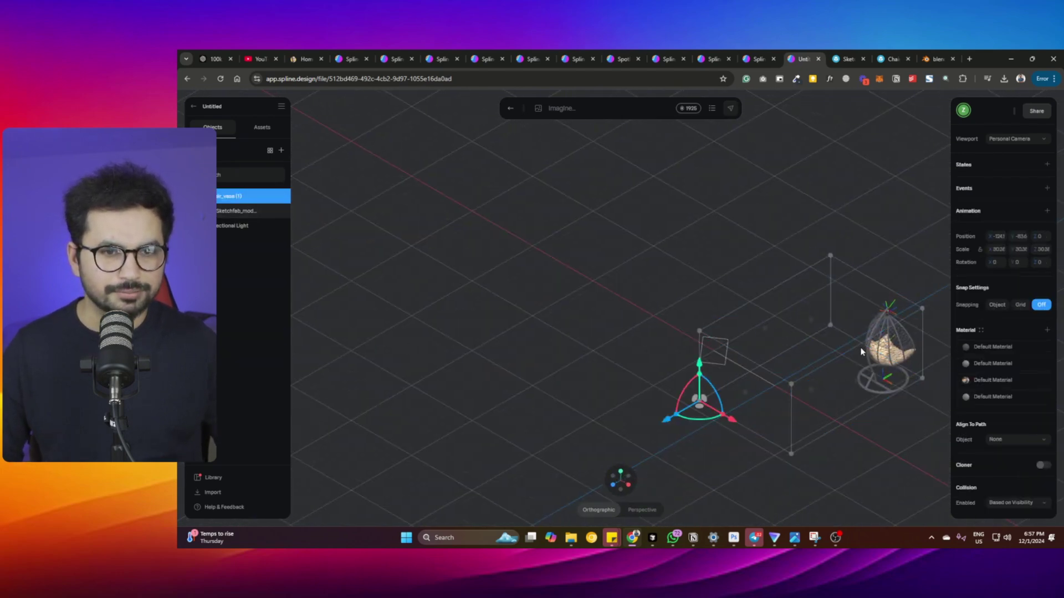
pyautogui.moveTo(860, 351); pyautogui.dragTo(444, 375, button='middle')
pyautogui.moveTo(454, 377); pyautogui.dragTo(454, 320)
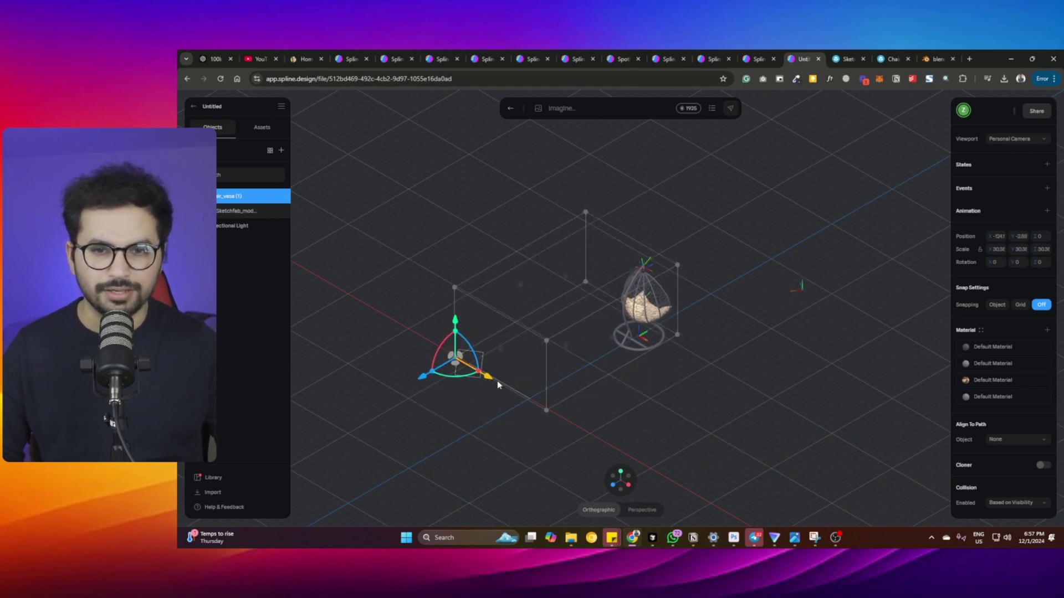
pyautogui.moveTo(498, 384); pyautogui.dragTo(546, 380)
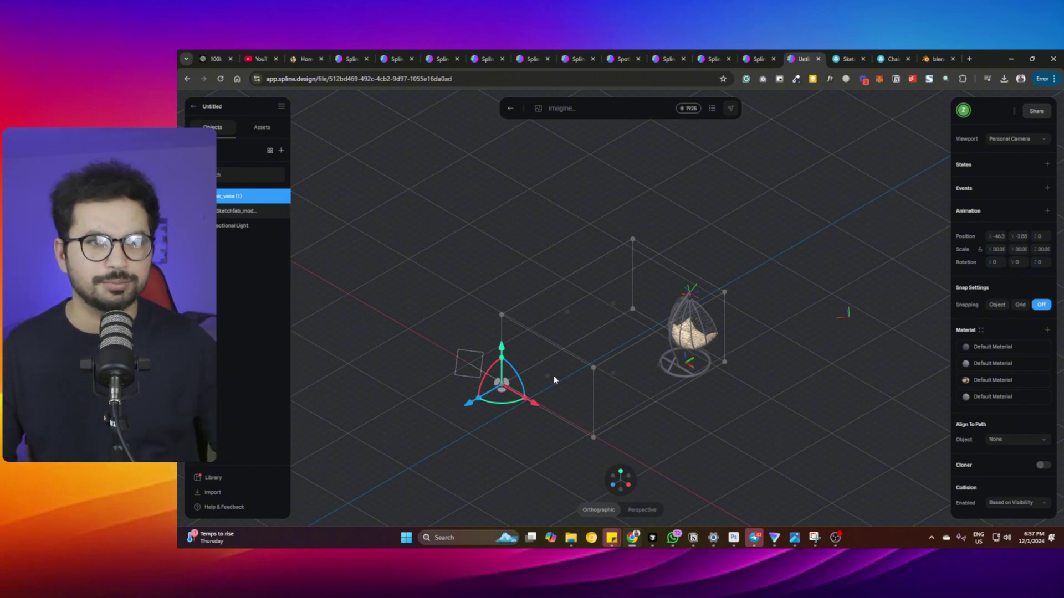
# - Compare the original chair on its Sketchfab page with the imported one, examining the Spline version from the front and side
pyautogui.click(893, 55)
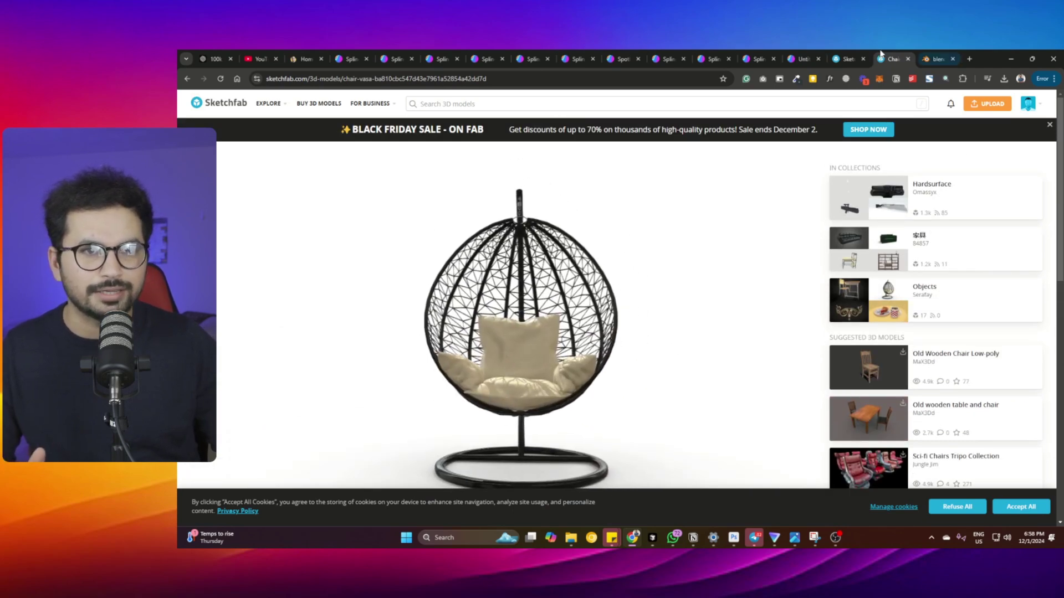
pyautogui.click(816, 56)
pyautogui.click(787, 284)
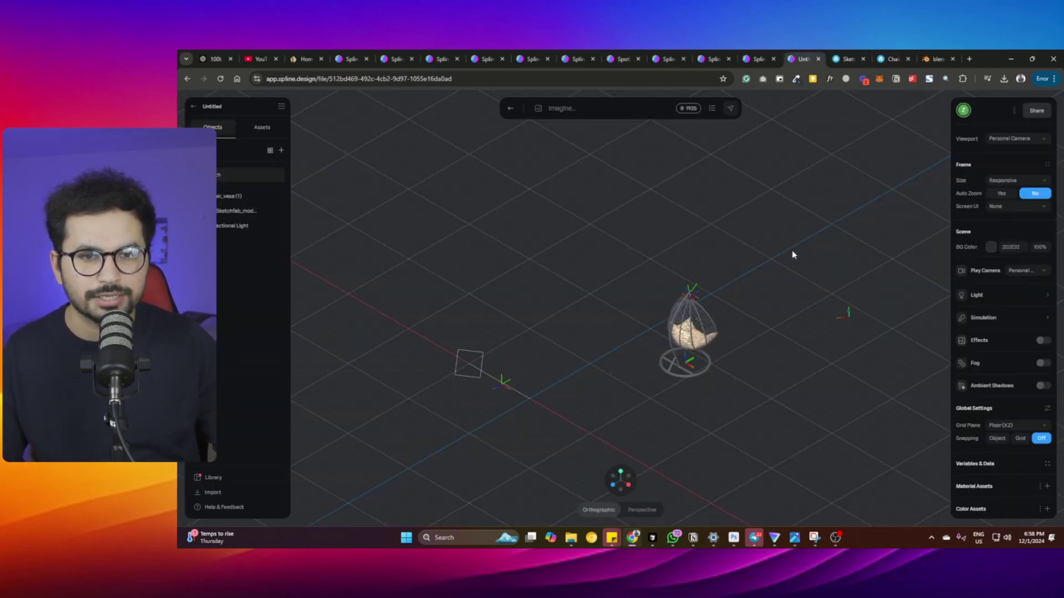
pyautogui.moveTo(792, 255); pyautogui.dragTo(710, 379, button='right')
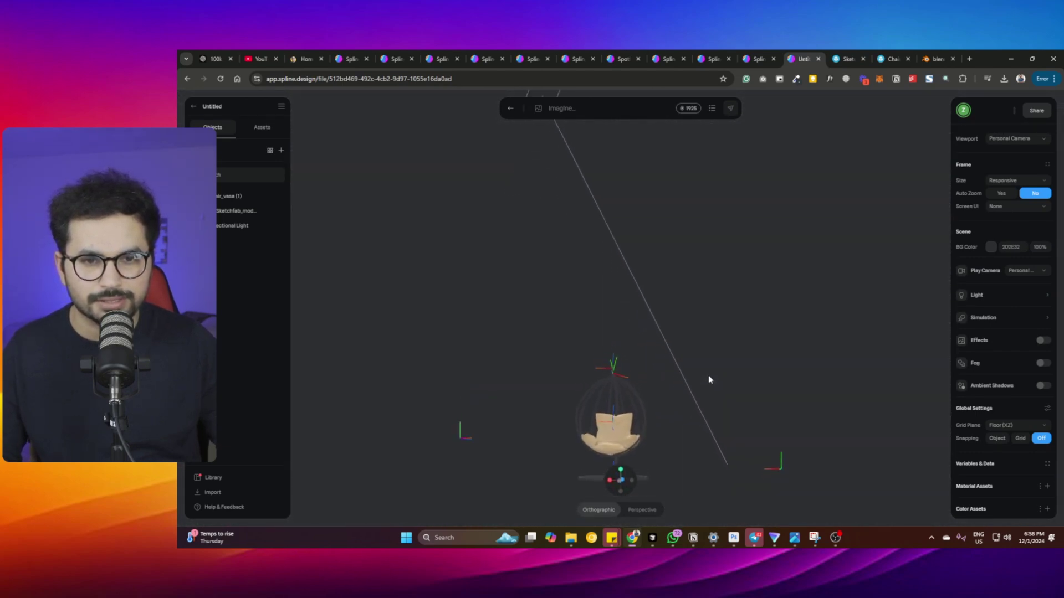
pyautogui.moveTo(727, 382); pyautogui.dragTo(733, 408, button='right')
pyautogui.click(737, 414)
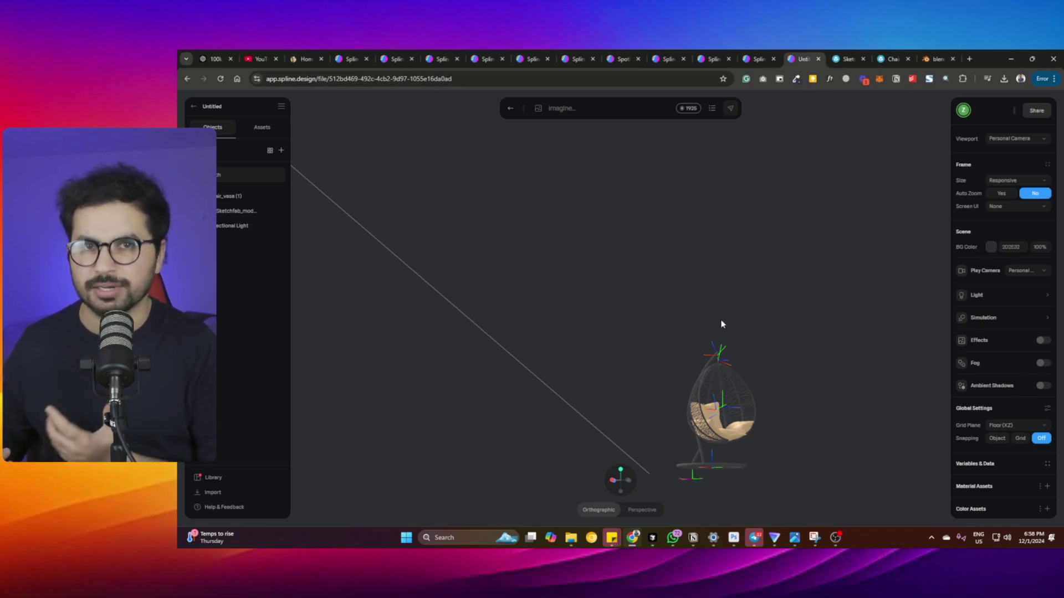
pyautogui.click(722, 360)
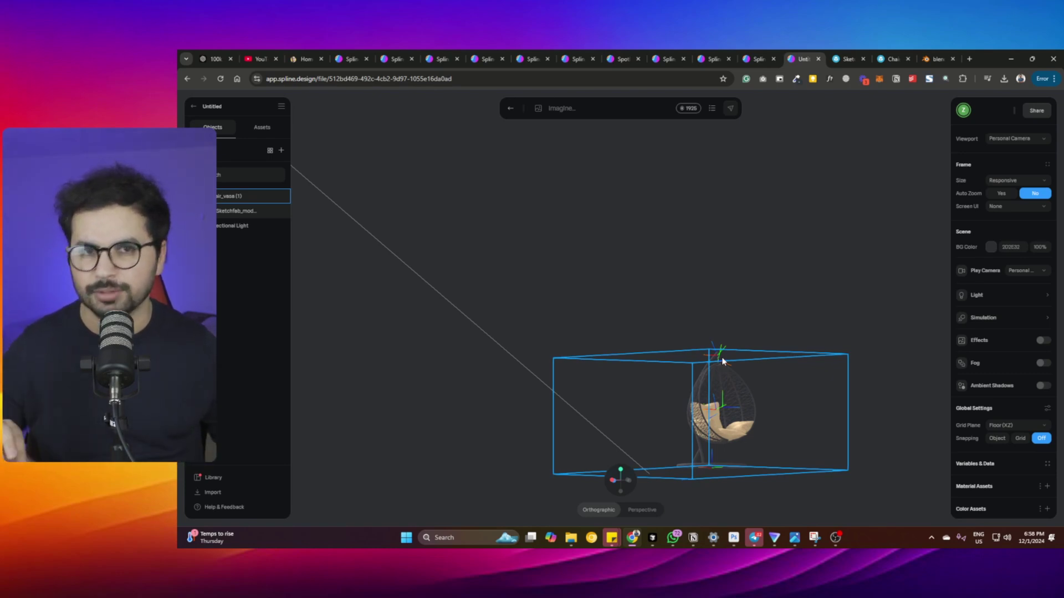
pyautogui.click(450, 270)
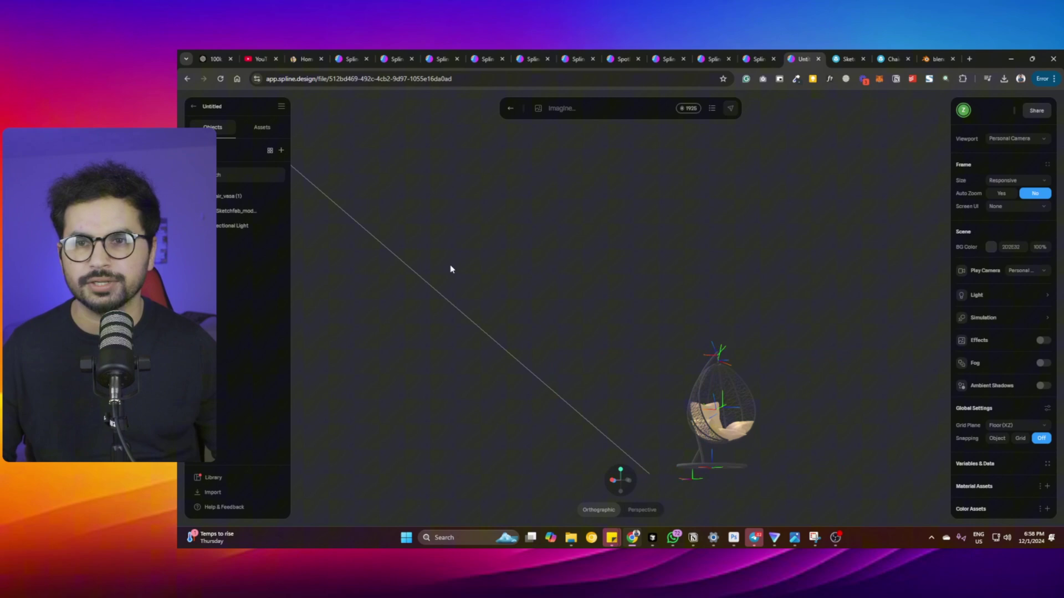
# - Leave the scene for Spline's AI generation page and preview the blue robot among the earlier results
pyautogui.click(194, 106)
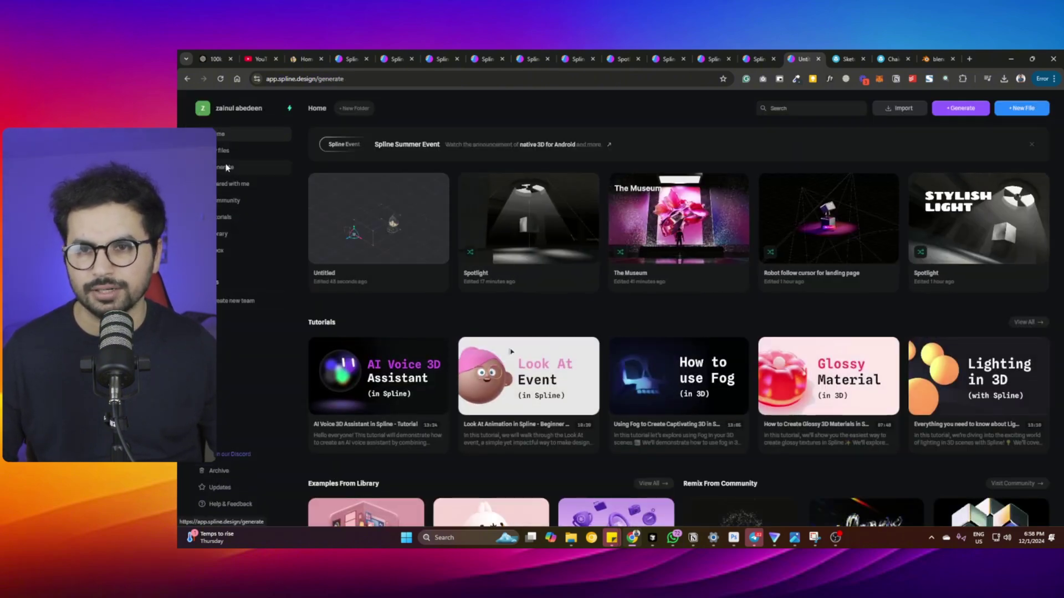
pyautogui.click(226, 167)
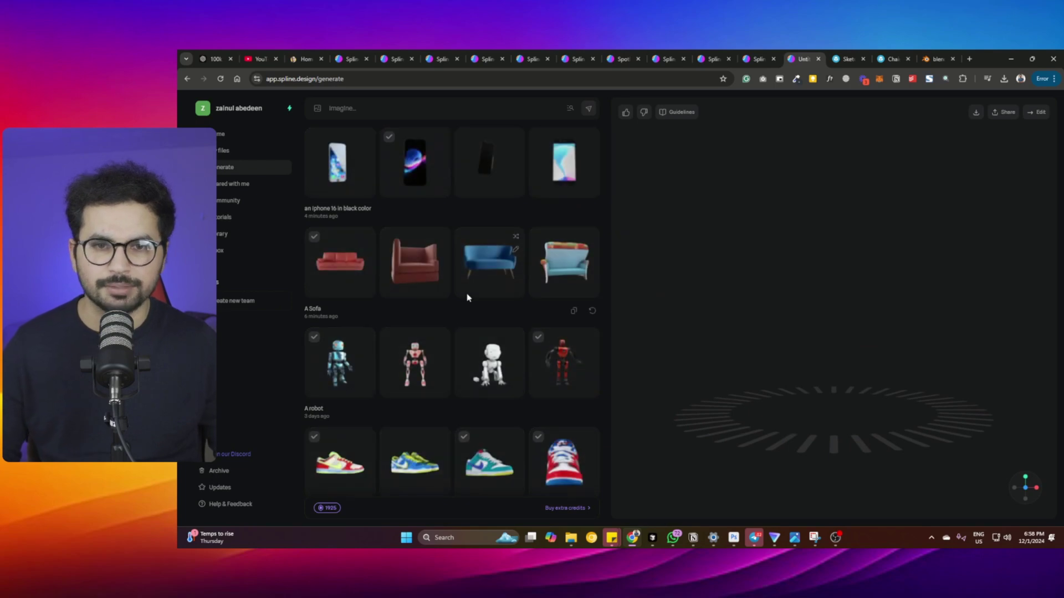
pyautogui.click(344, 378)
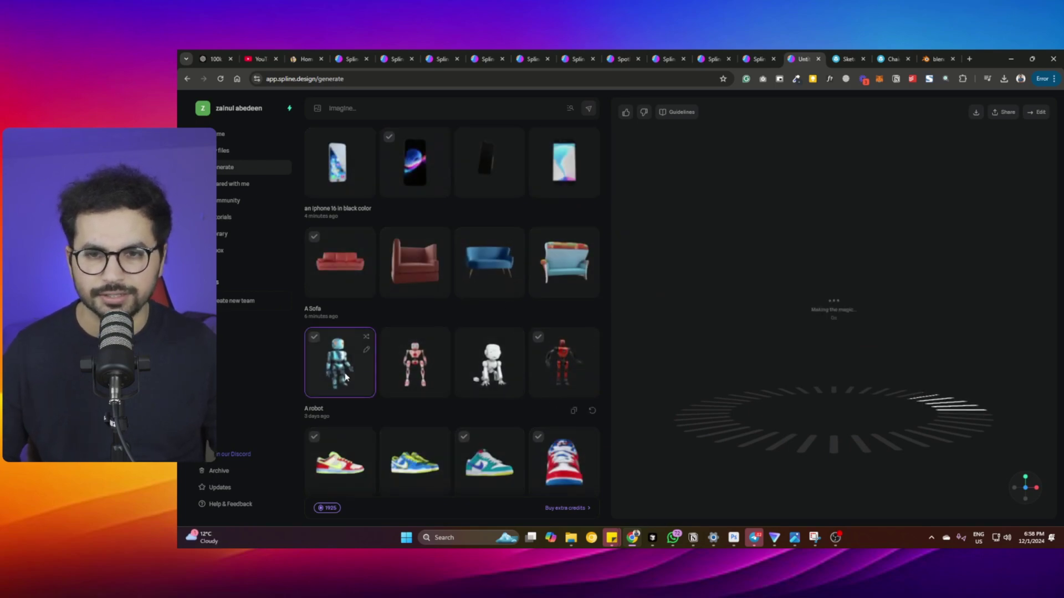
pyautogui.scroll(-3, 409, 483)
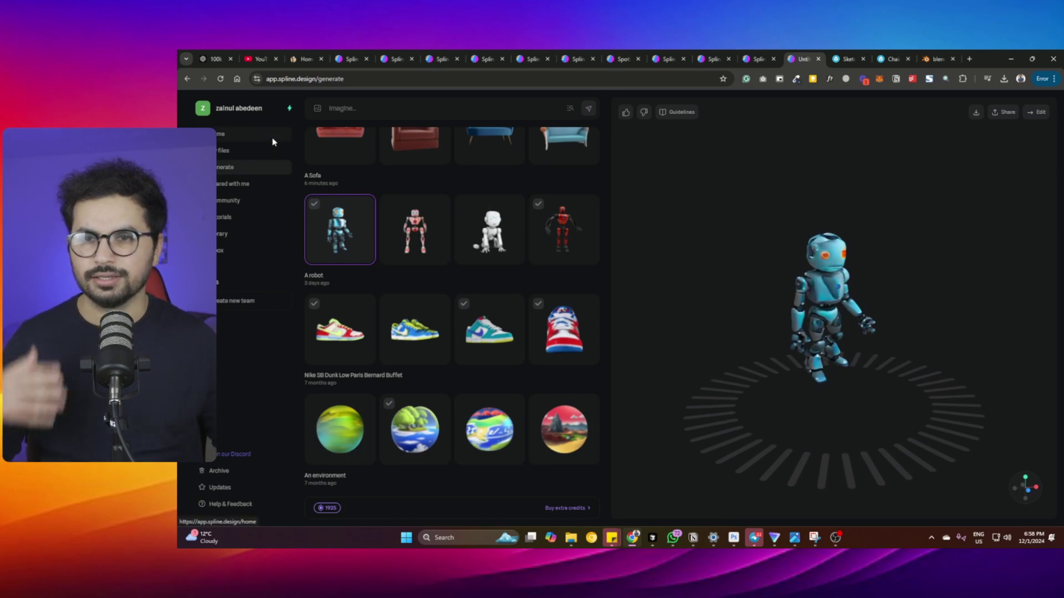
# - Open Spline's library of ready-made scenes and look through the 3D Icons, 3D Paths, Abstract and Apparel categories
pyautogui.click(216, 240)
pyautogui.scroll(-3, 824, 327)
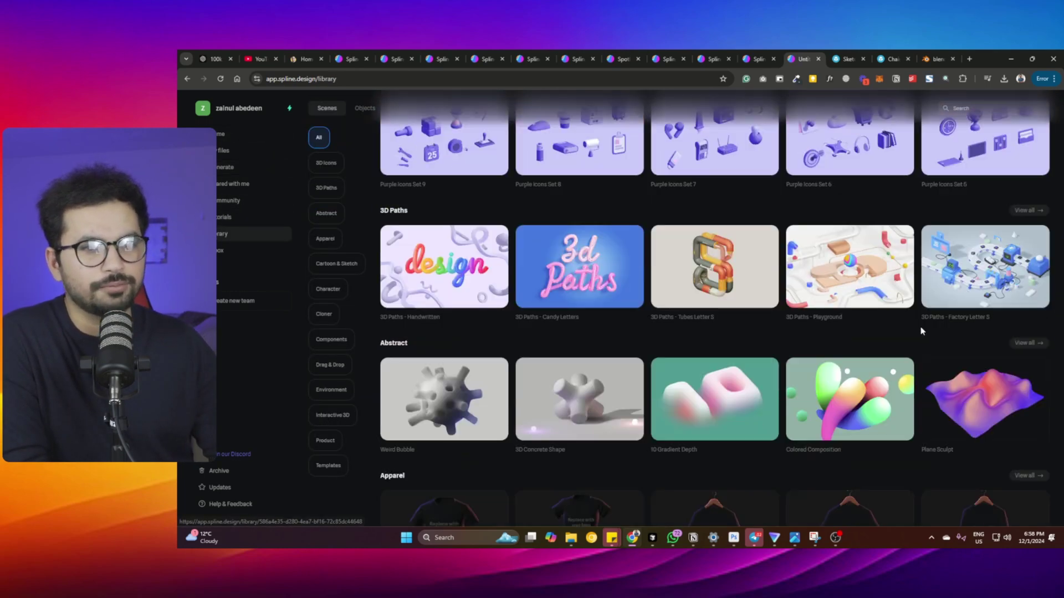
pyautogui.scroll(-3, 798, 330)
pyautogui.scroll(4, 764, 333)
pyautogui.scroll(-8, 790, 339)
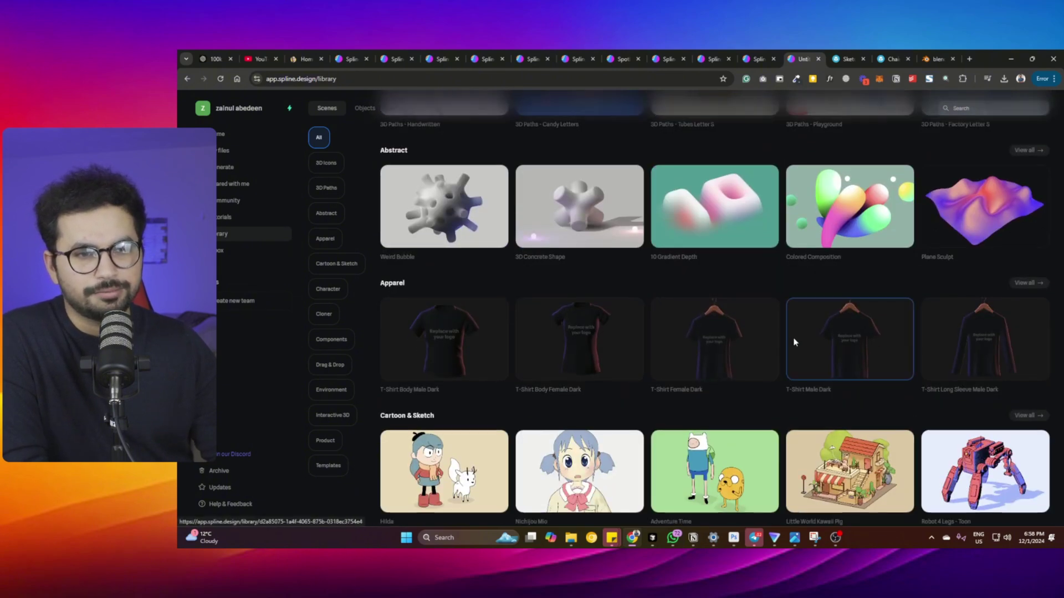
pyautogui.scroll(10, 848, 340)
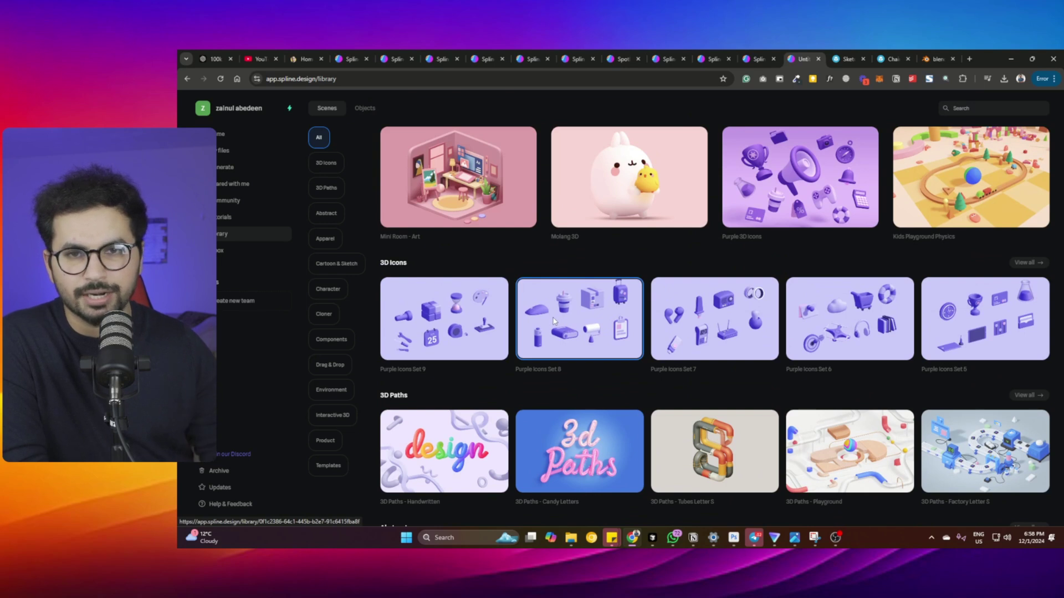
# - Open the Mini Room - Art scene from the library, play its preview and rotate the room
pyautogui.click(450, 197)
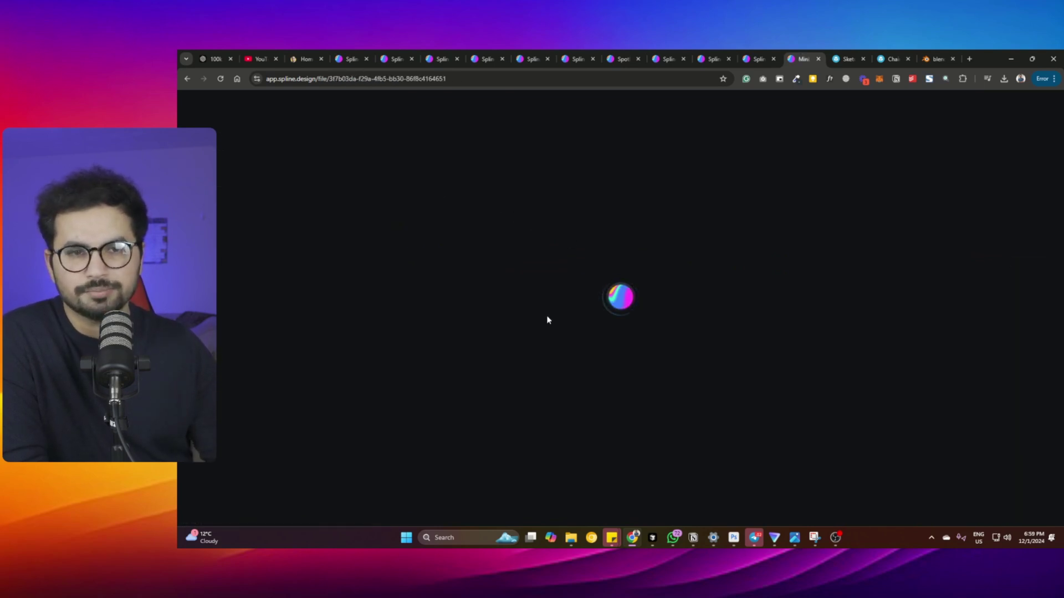
pyautogui.click(778, 52)
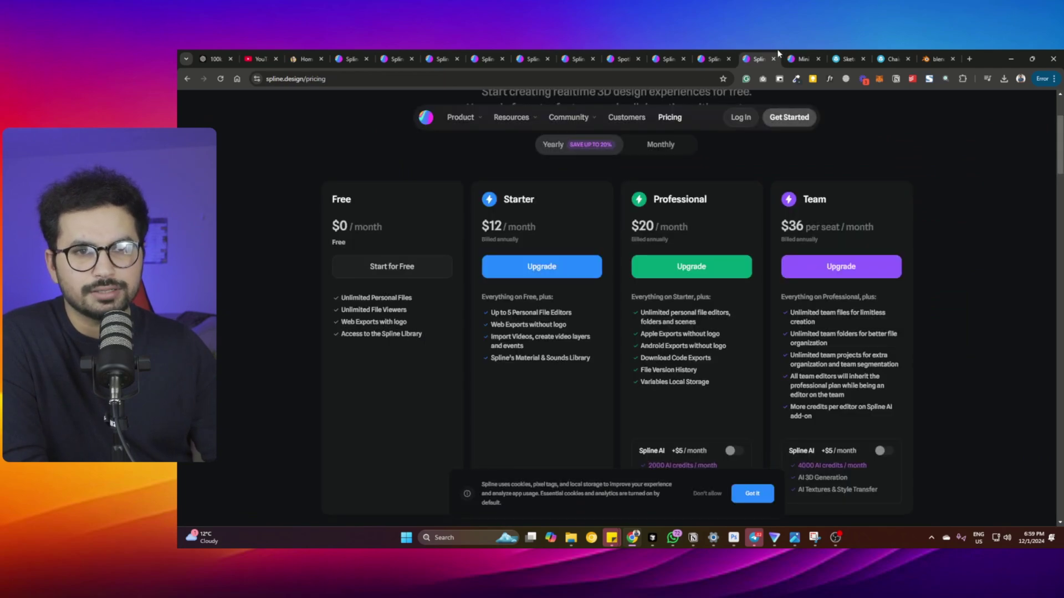
pyautogui.click(836, 54)
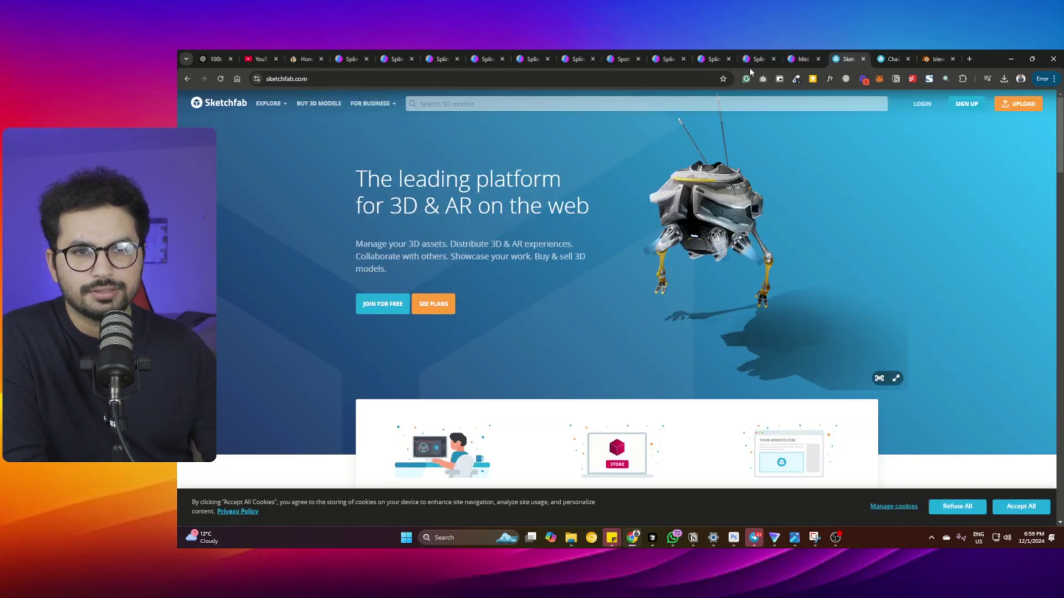
pyautogui.click(789, 55)
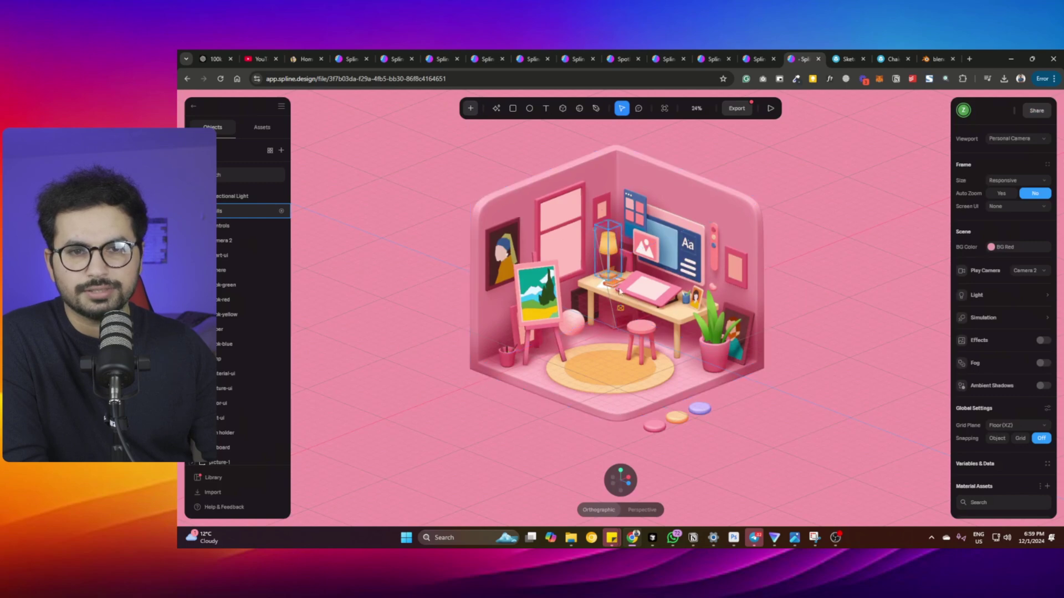
pyautogui.click(774, 109)
pyautogui.moveTo(641, 364); pyautogui.dragTo(524, 233)
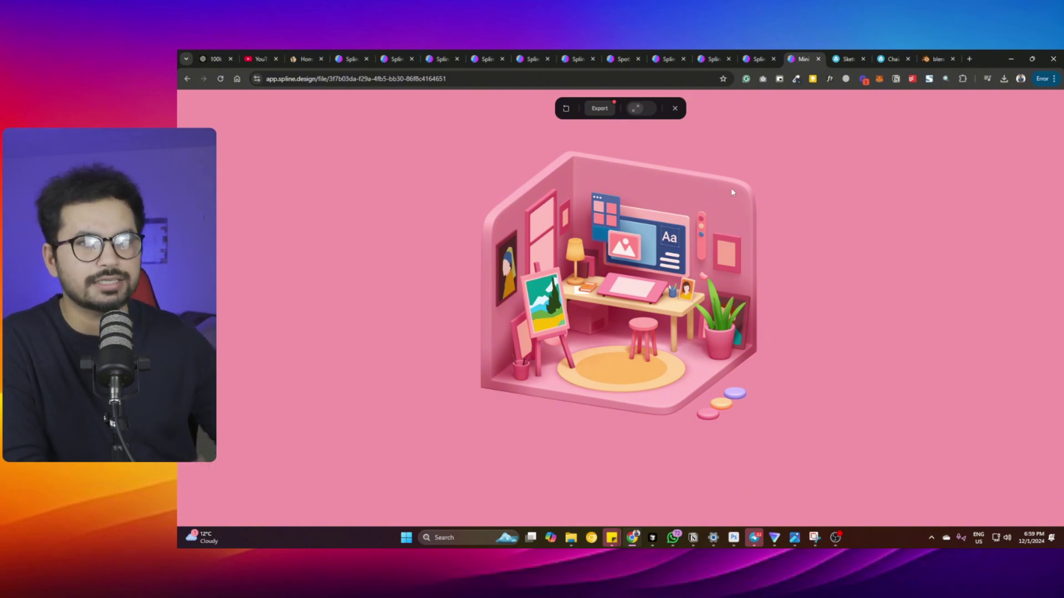
# - Return to the scene library and look through its Environment, Interactive 3D, Product and Templates categories
pyautogui.click(766, 55)
pyautogui.click(799, 53)
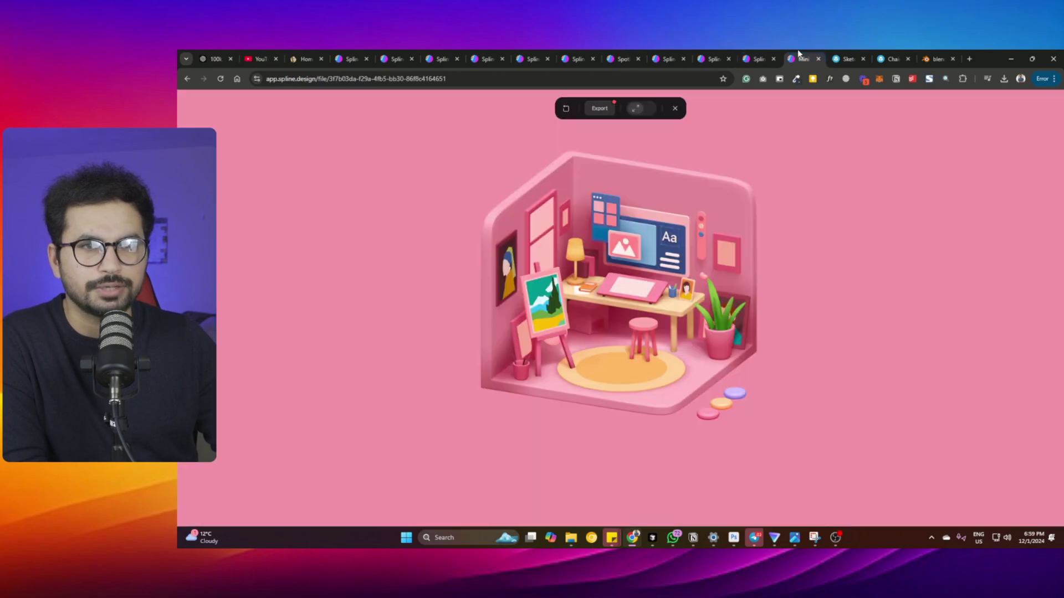
pyautogui.click(183, 80)
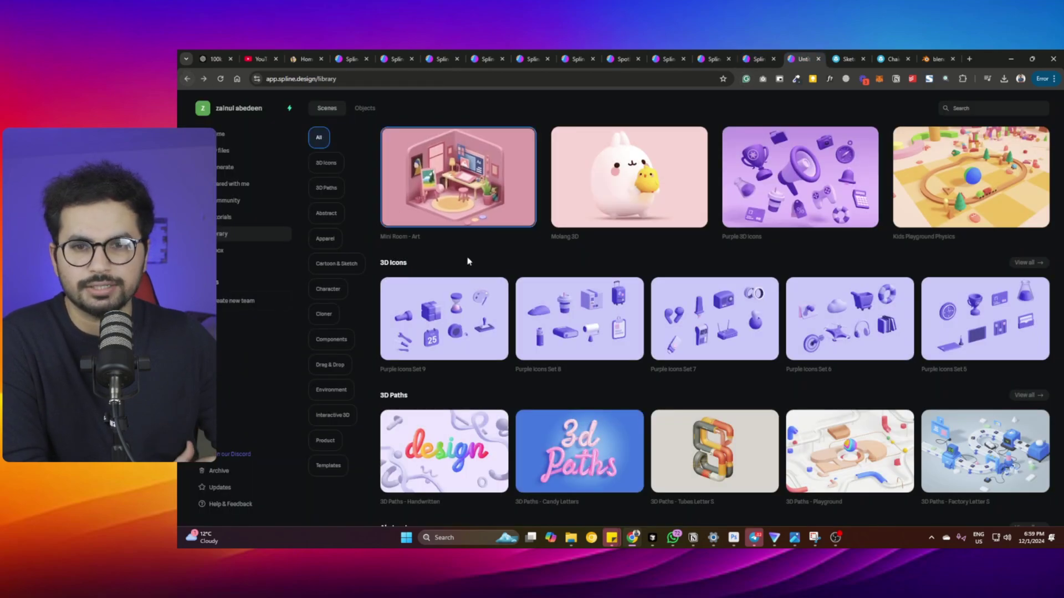
pyautogui.scroll(-10, 634, 342)
pyautogui.scroll(-15, 633, 343)
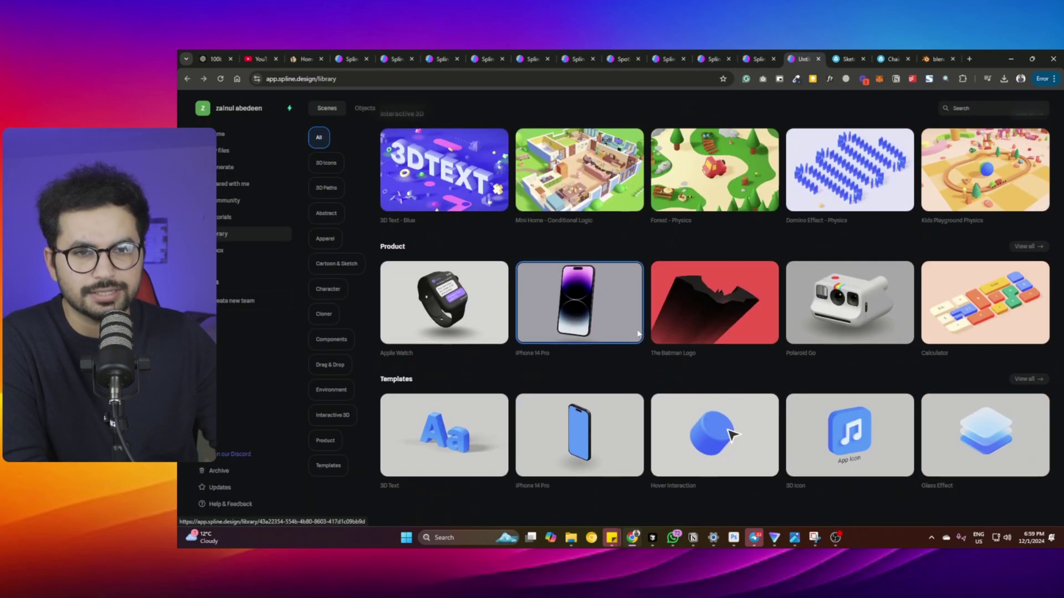
pyautogui.scroll(4, 654, 327)
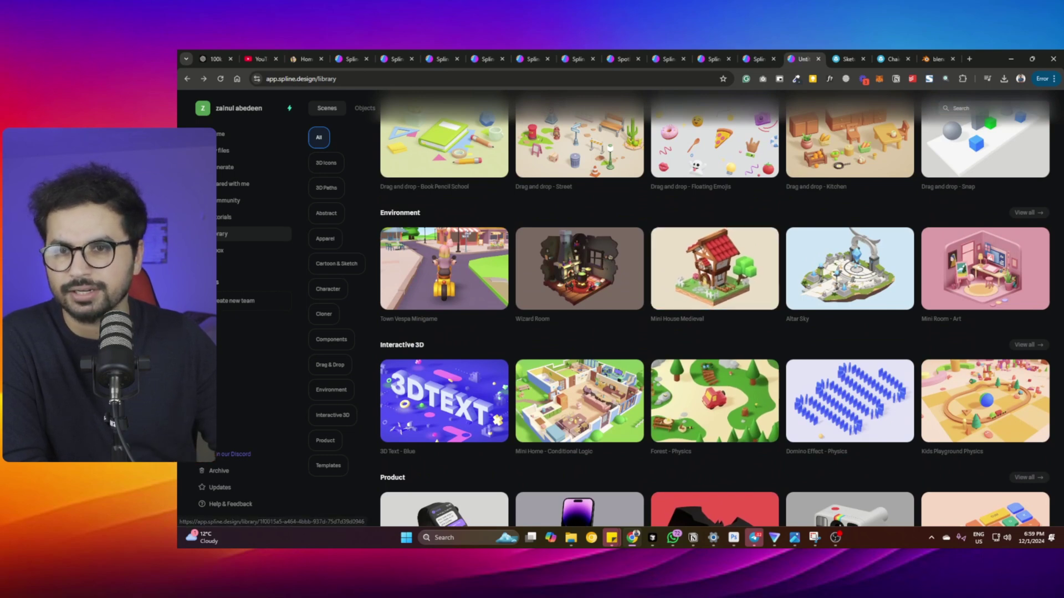
# - Open the Spline community page and look through the featured and trending scenes shared by other creators
pyautogui.click(228, 203)
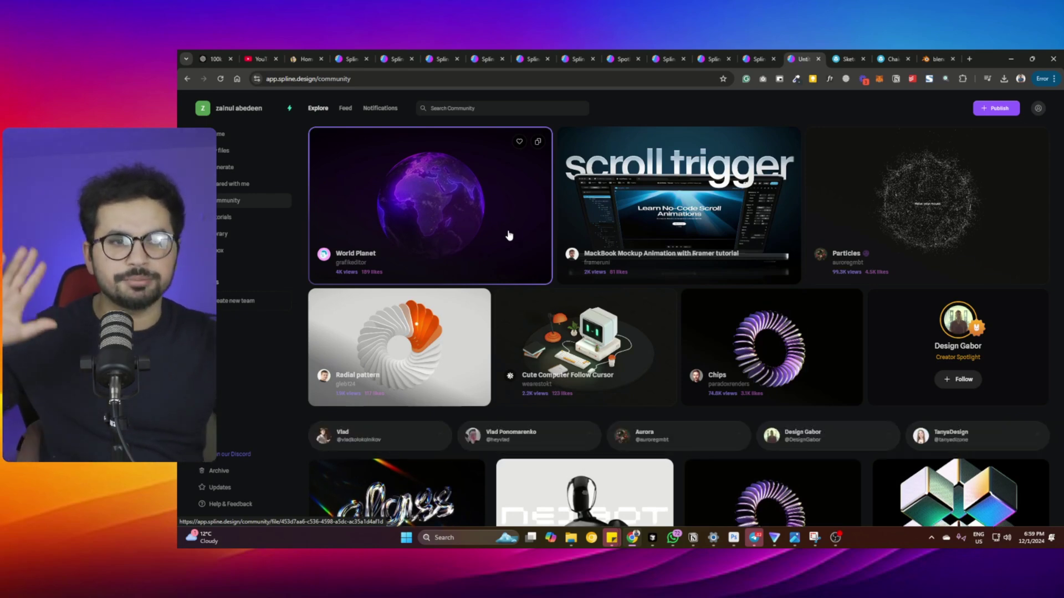
pyautogui.click(835, 538)
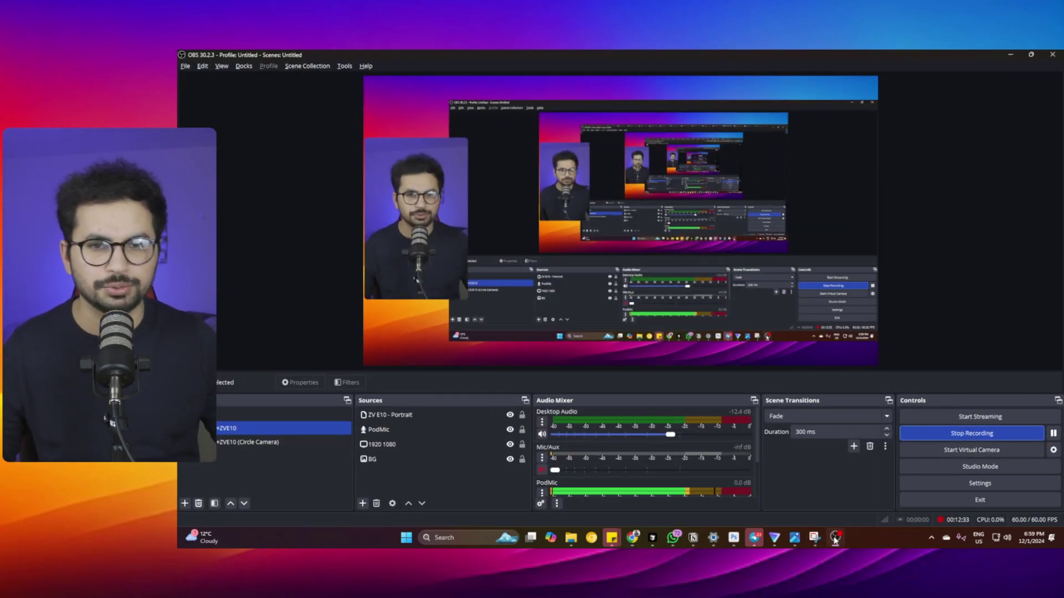
pyautogui.click(836, 539)
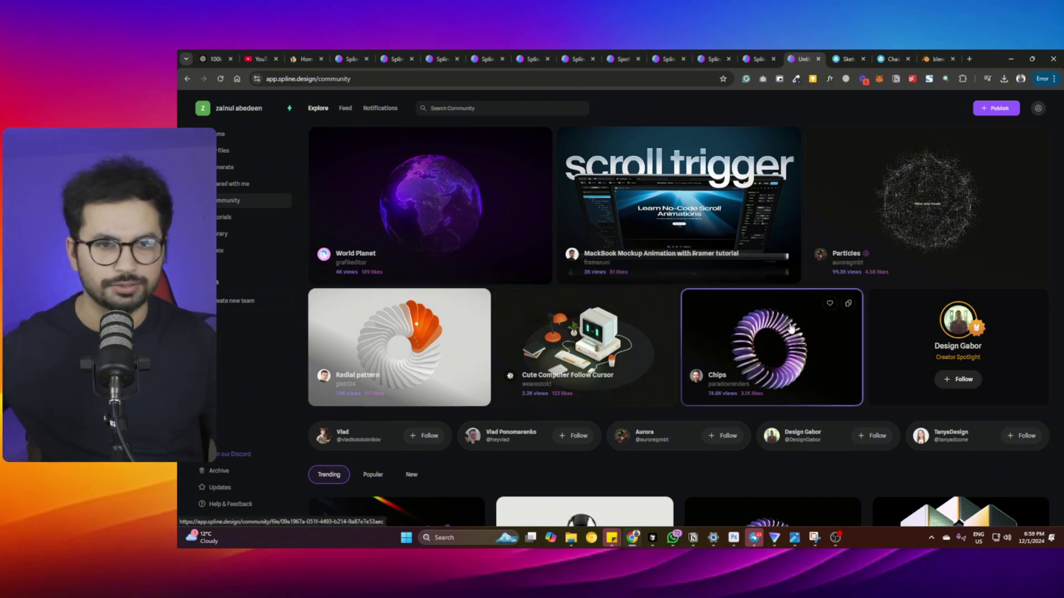
pyautogui.scroll(-8, 491, 287)
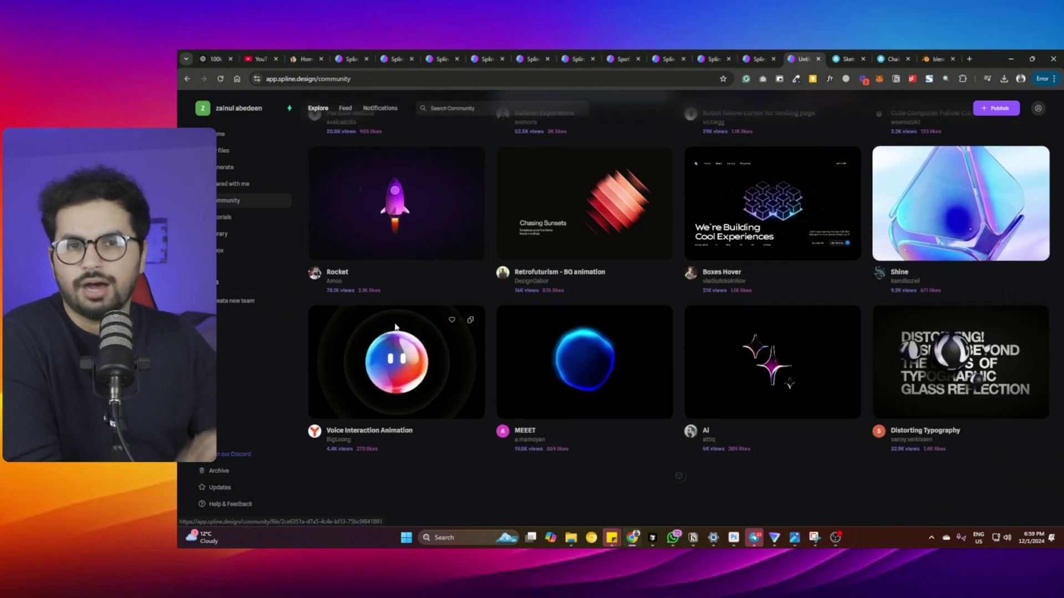
pyautogui.scroll(-7, 421, 316)
pyautogui.scroll(5, 544, 294)
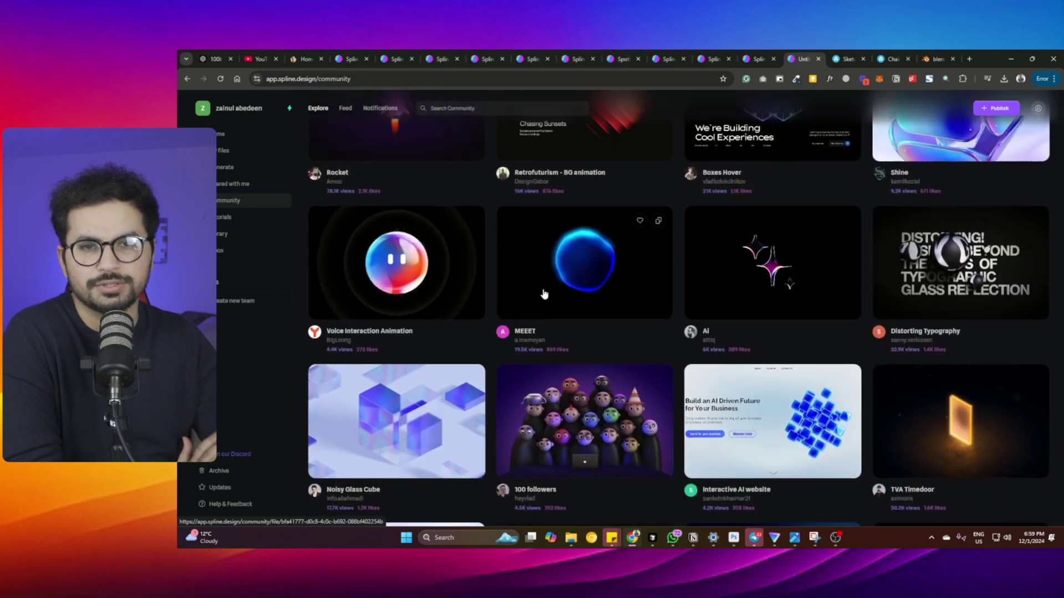
pyautogui.scroll(10, 544, 294)
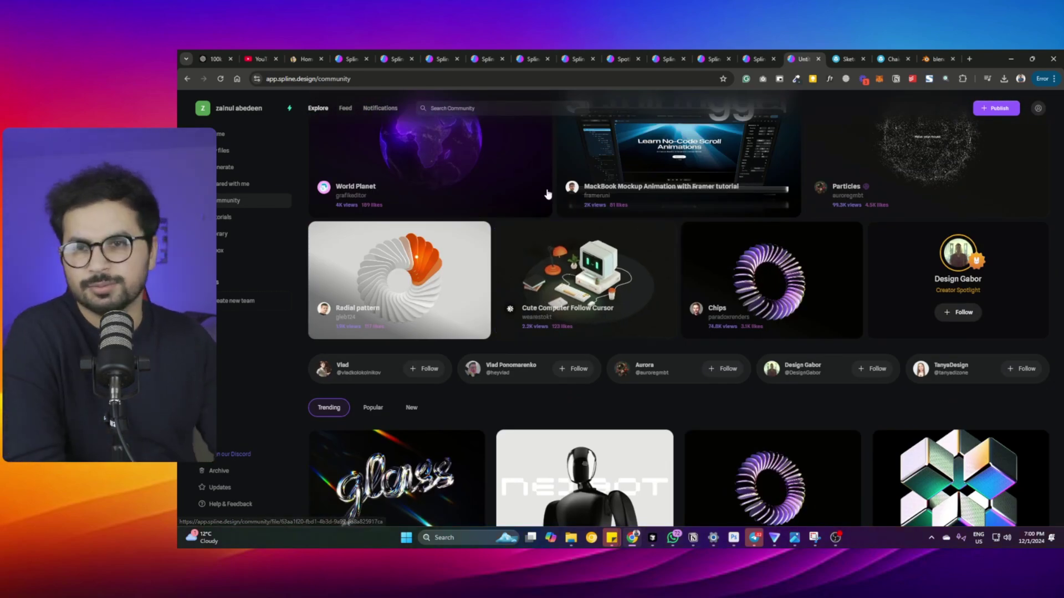
pyautogui.scroll(1, 516, 204)
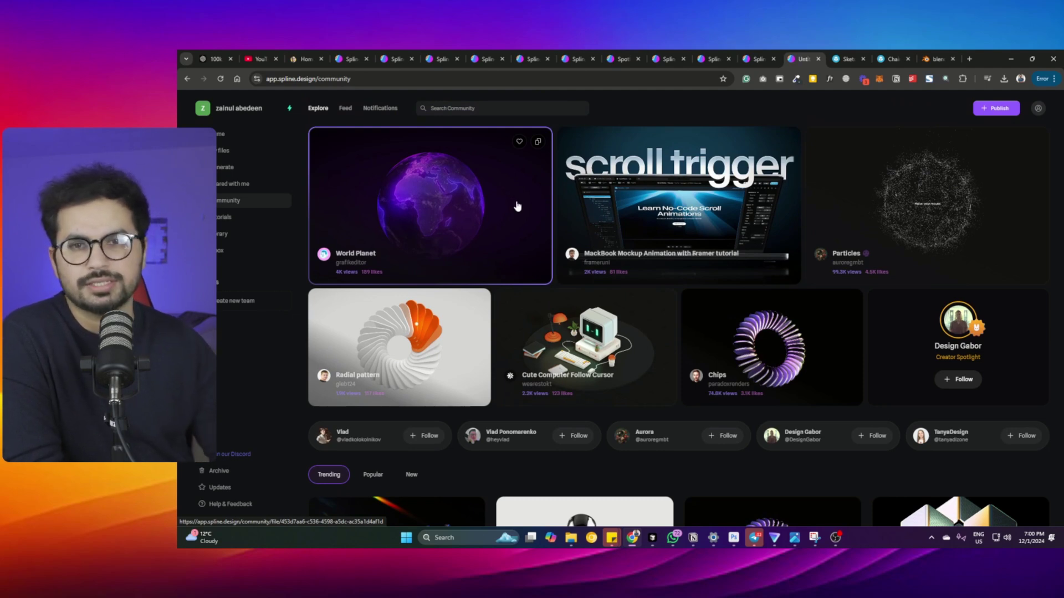
# - Open the World Planet community scene and view it full screen, rotating and zooming the globe
pyautogui.middleClick(438, 222)
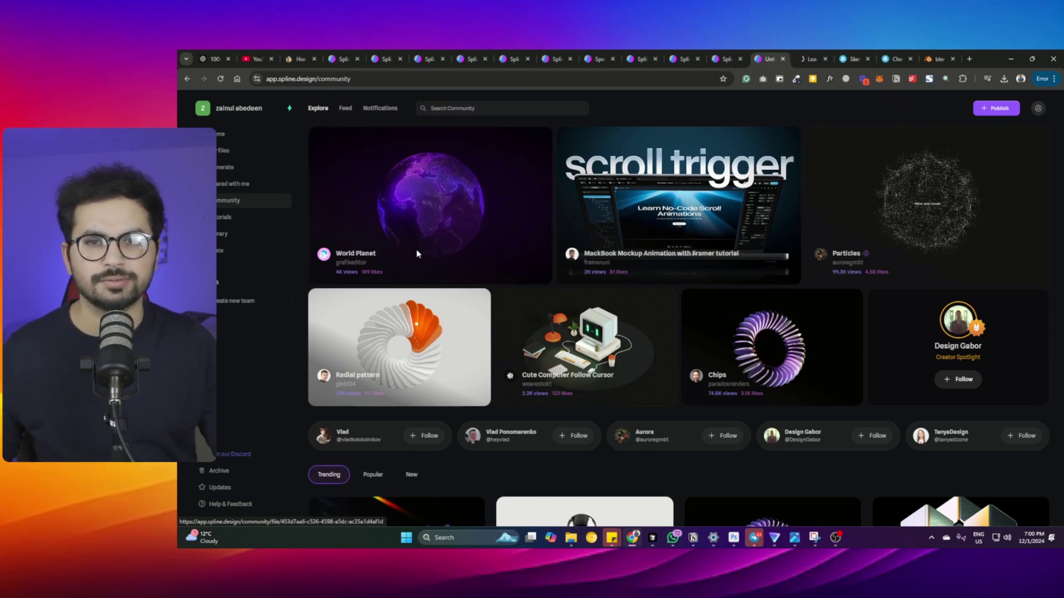
pyautogui.hotkey('ctrl', 'Tab')
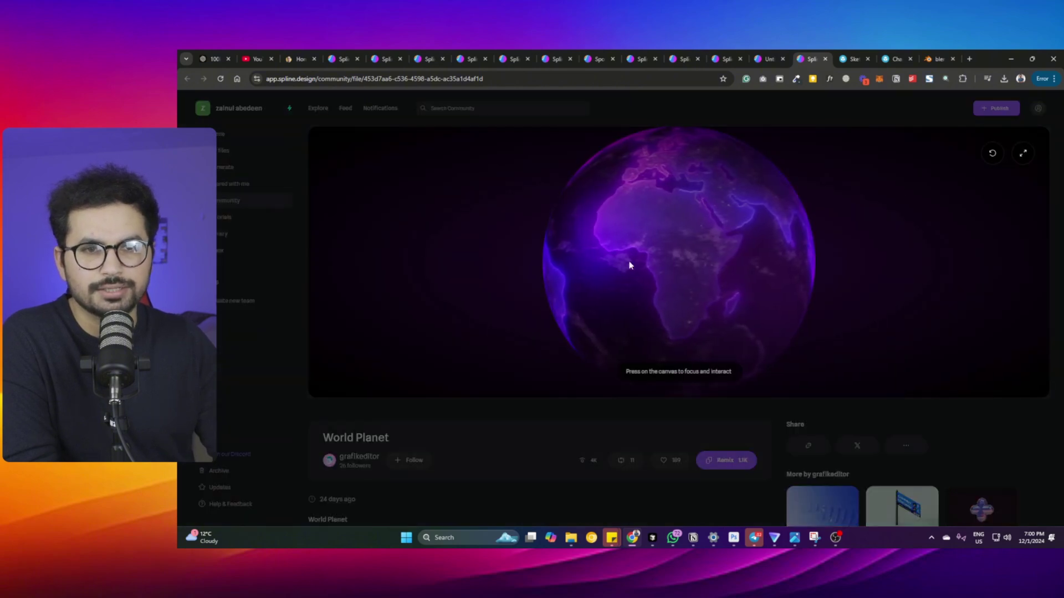
pyautogui.click(1023, 153)
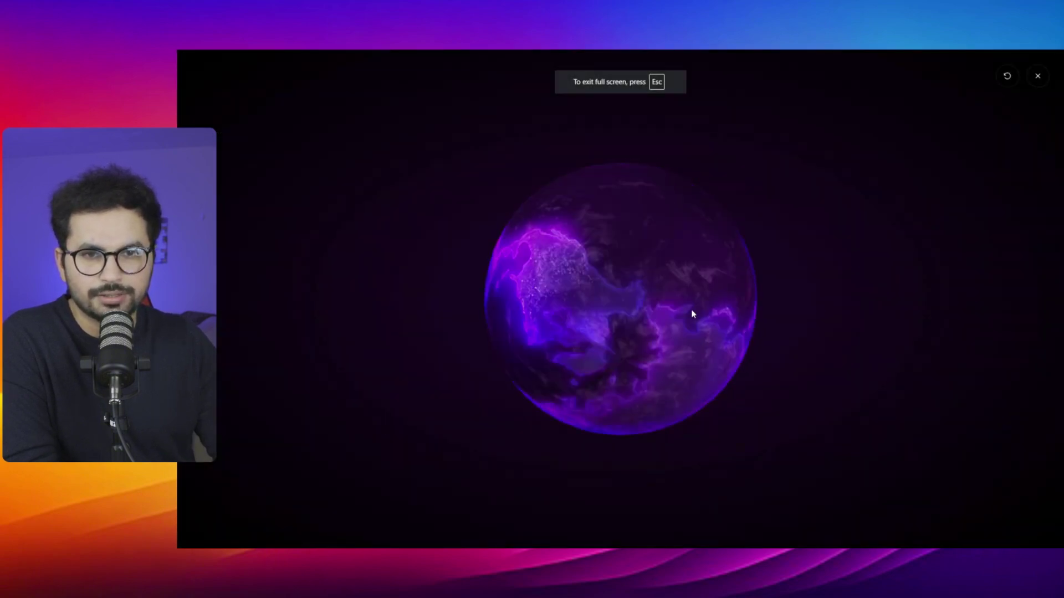
pyautogui.moveTo(579, 290); pyautogui.dragTo(762, 340)
pyautogui.moveTo(584, 335); pyautogui.dragTo(596, 325)
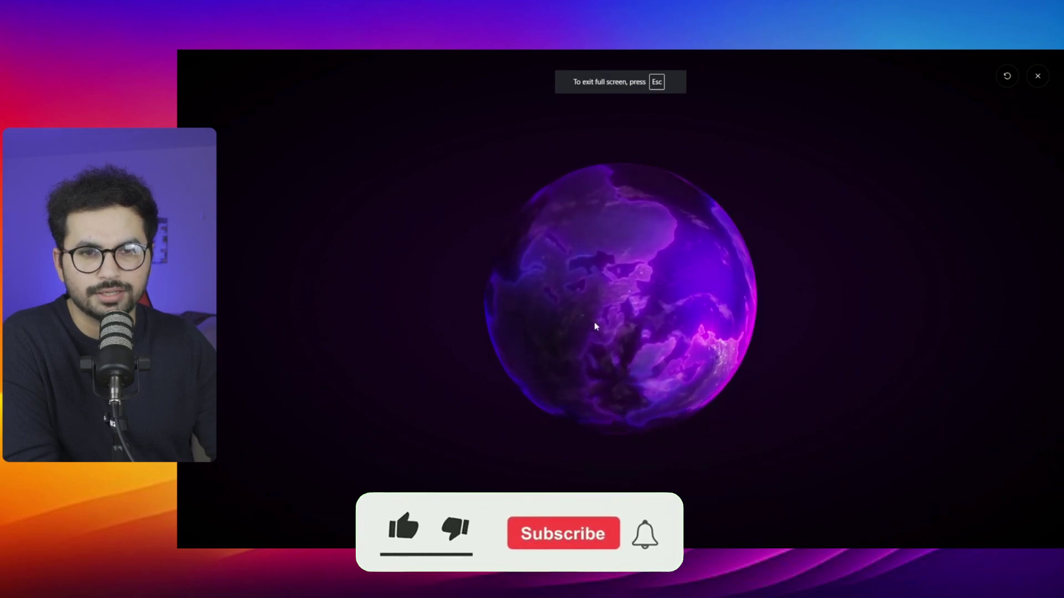
pyautogui.scroll(10, 596, 326)
pyautogui.scroll(-10, 632, 333)
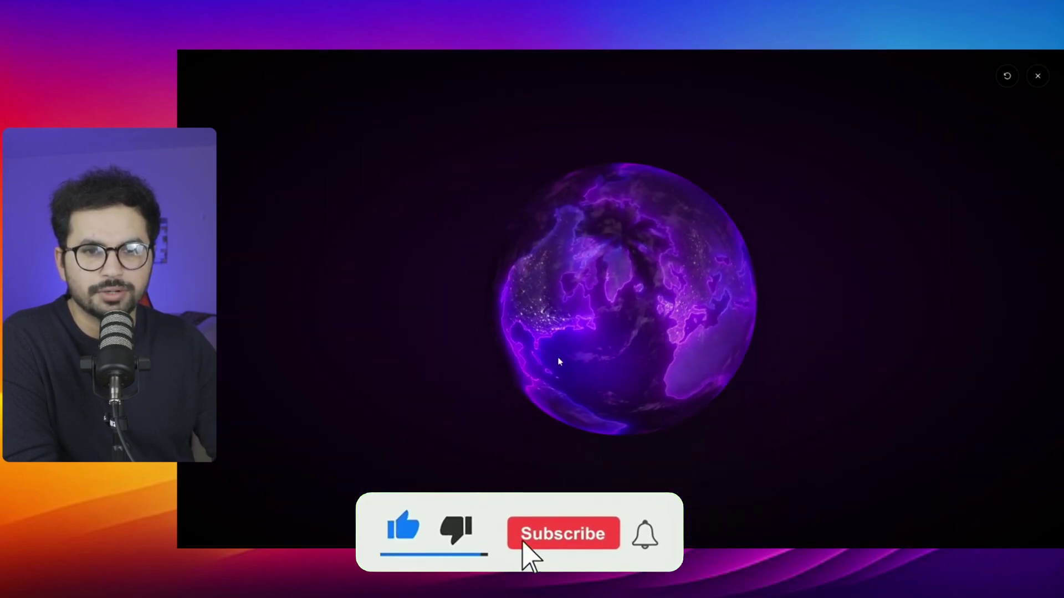
pyautogui.scroll(10, 614, 338)
pyautogui.moveTo(574, 351); pyautogui.dragTo(869, 305)
pyautogui.press('Escape')
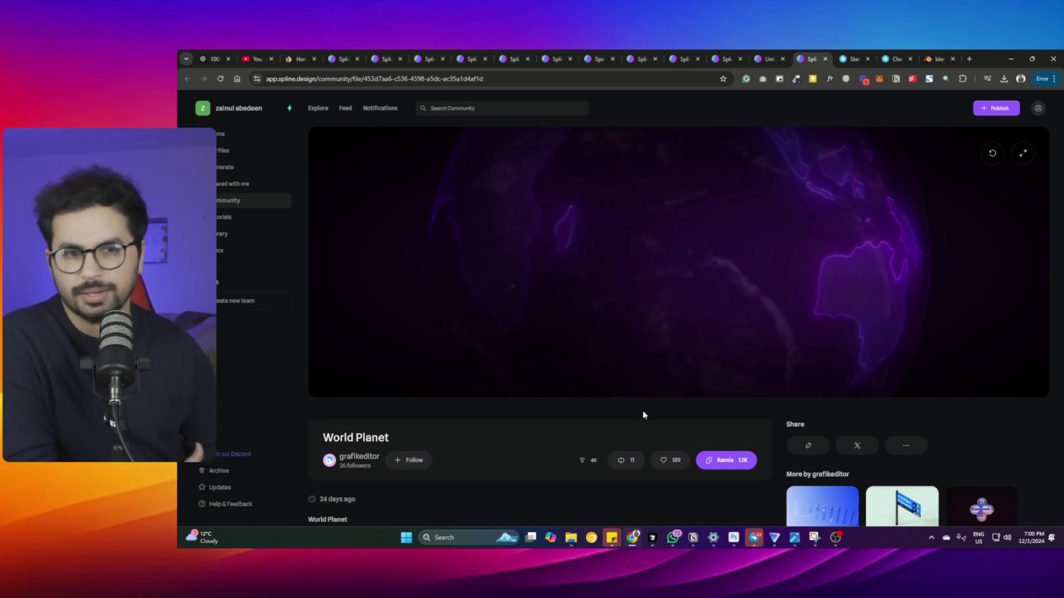
# - Remix the World Planet scene into an editable file and shift its globe sphere slightly up and to the left
pyautogui.click(718, 462)
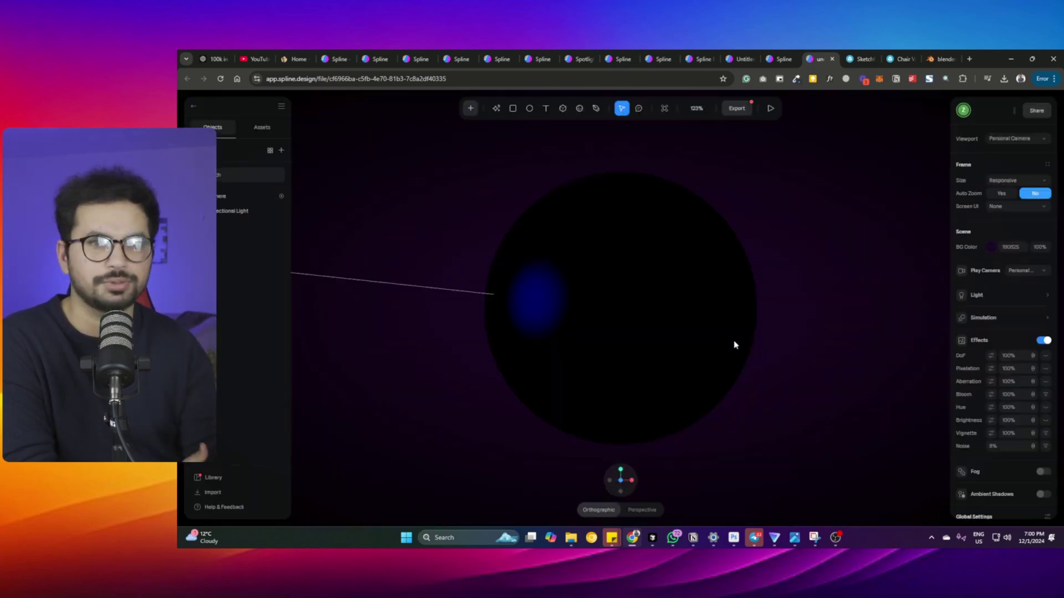
pyautogui.click(621, 268)
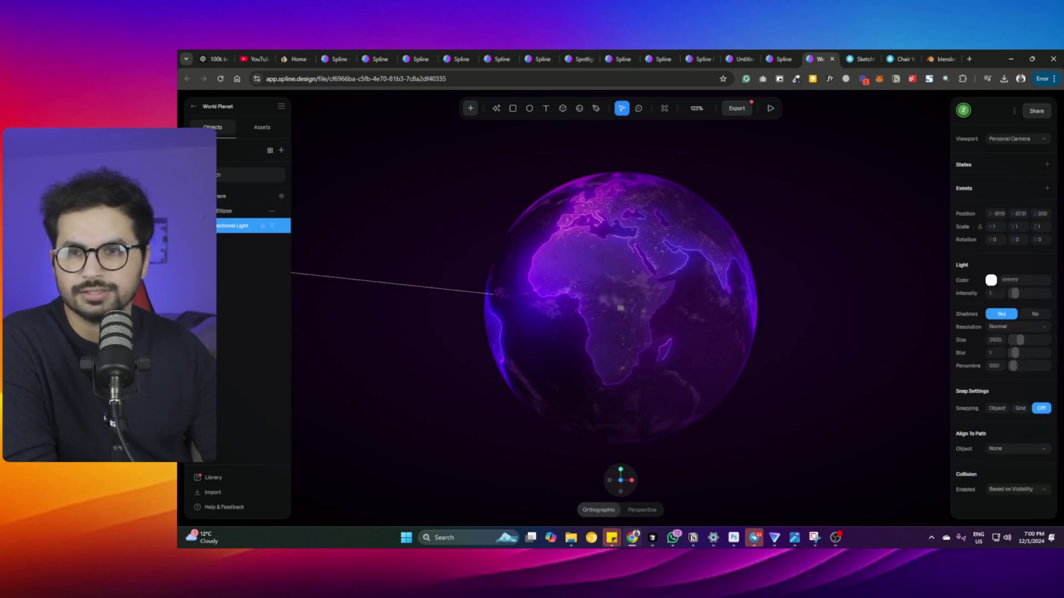
pyautogui.click(629, 287)
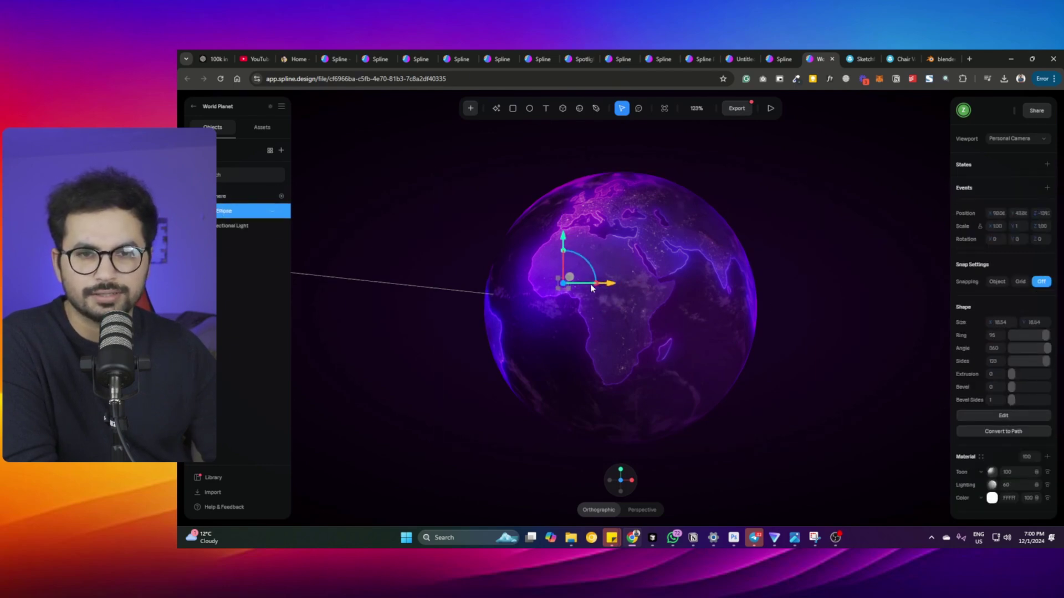
pyautogui.click(651, 290)
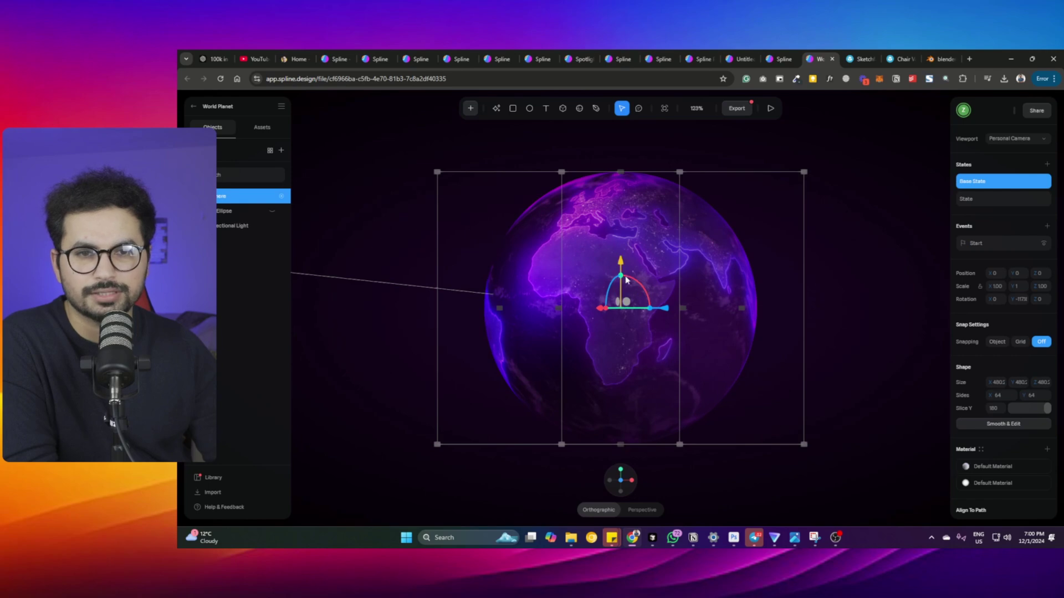
pyautogui.moveTo(627, 280); pyautogui.dragTo(588, 245)
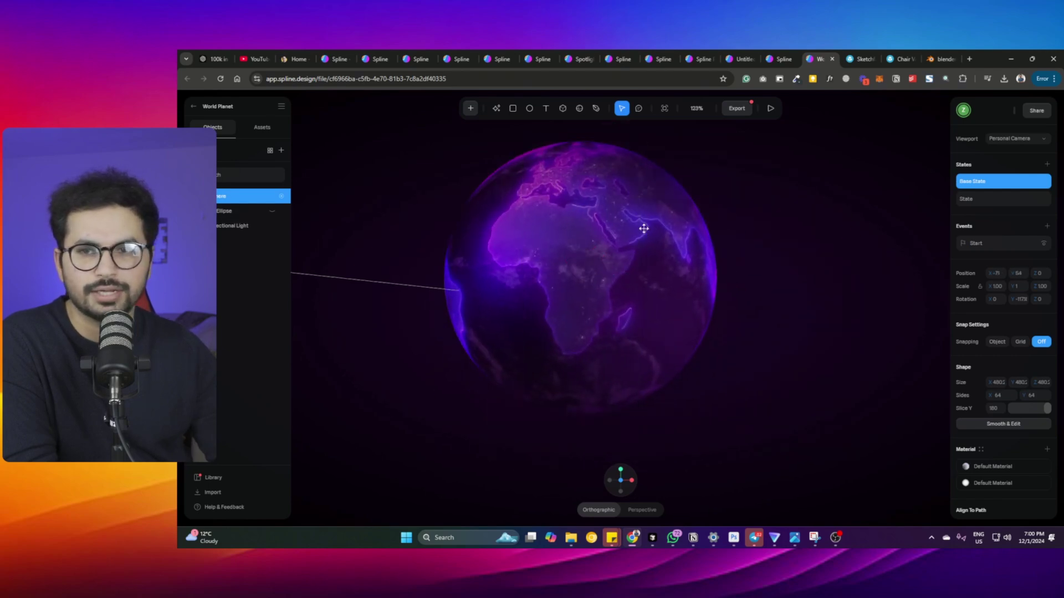
# - Try several library images on the matcap layer of the globe's first material and apply the world map image
pyautogui.scroll(-4, 1028, 371)
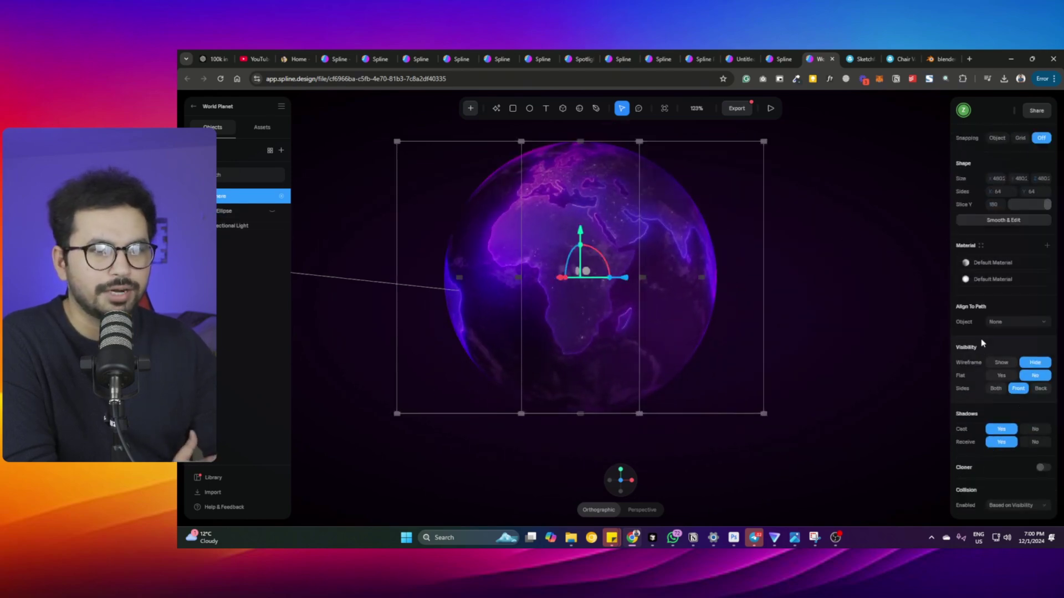
pyautogui.click(995, 266)
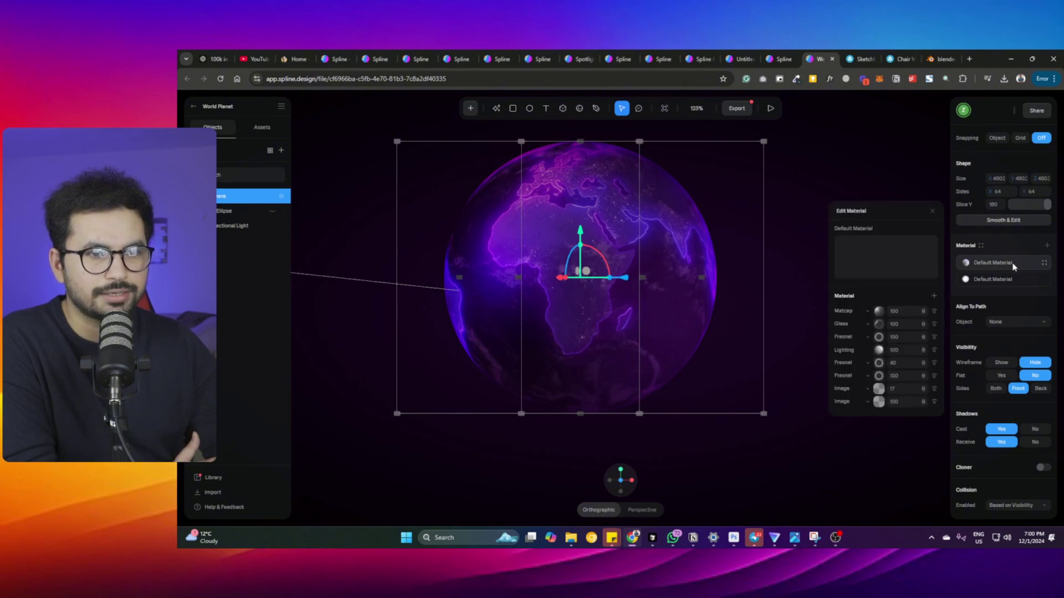
pyautogui.click(878, 311)
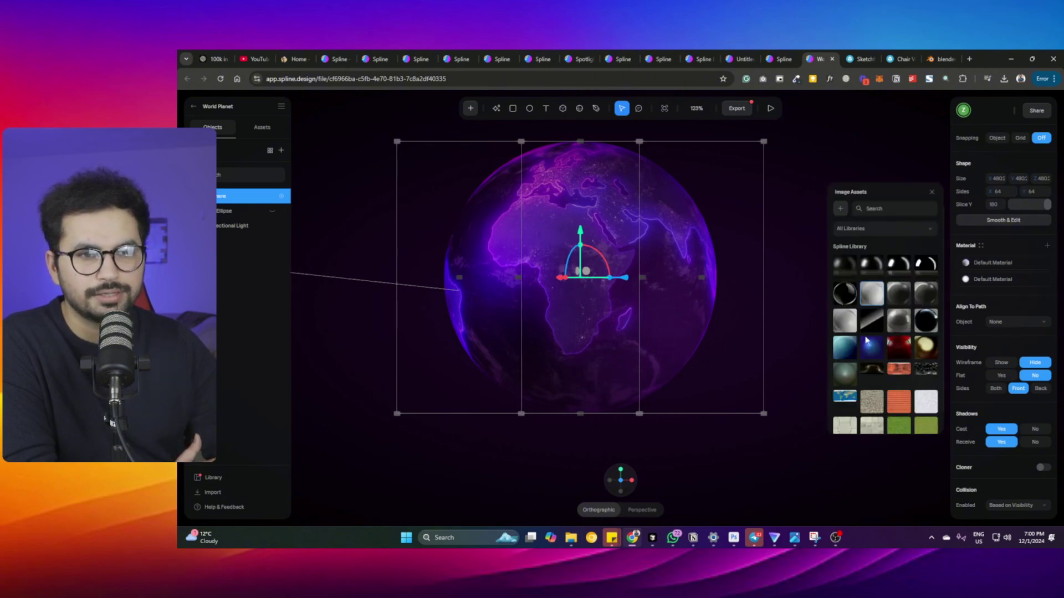
pyautogui.click(870, 347)
pyautogui.click(855, 382)
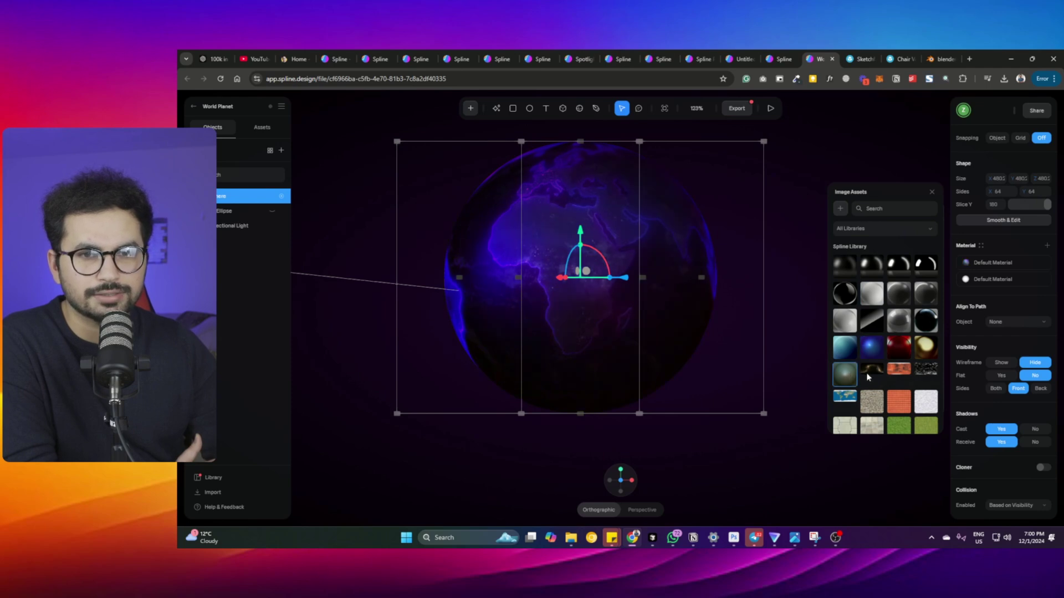
pyautogui.click(871, 400)
pyautogui.click(899, 406)
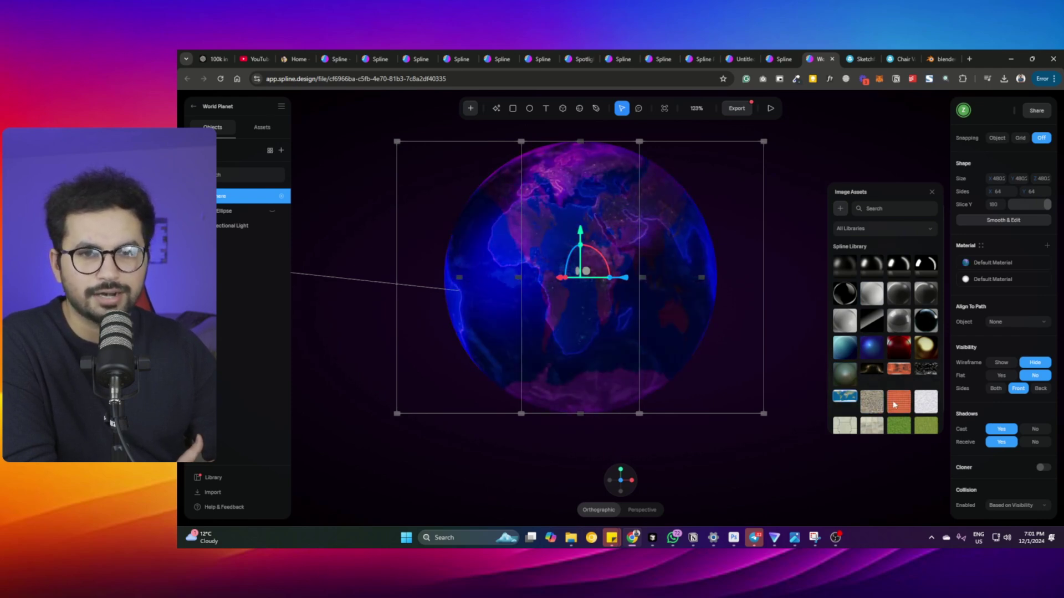
pyautogui.click(846, 398)
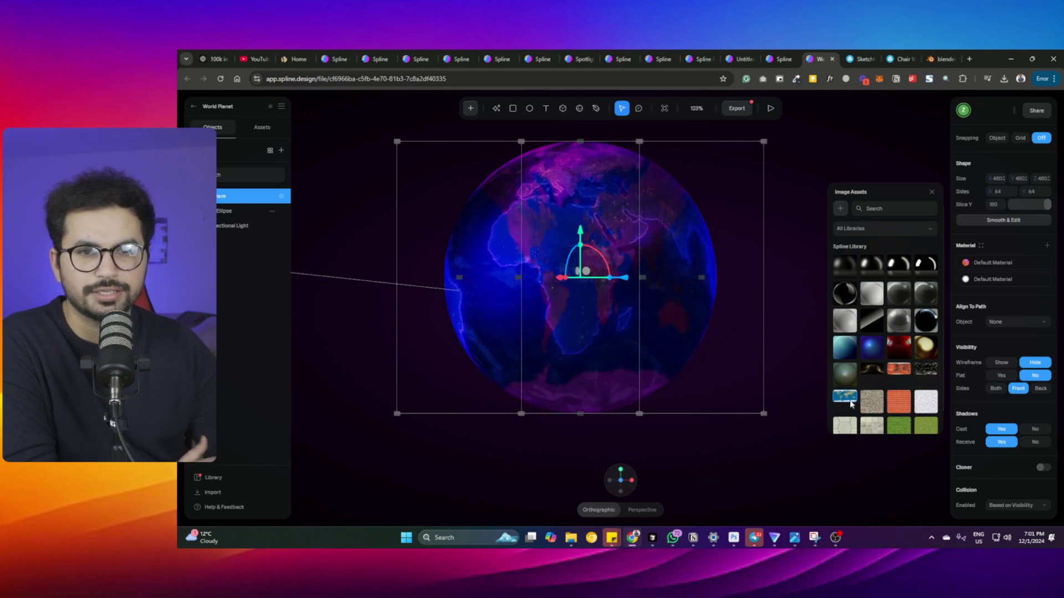
pyautogui.click(683, 472)
pyautogui.moveTo(751, 408); pyautogui.dragTo(771, 409, button='middle')
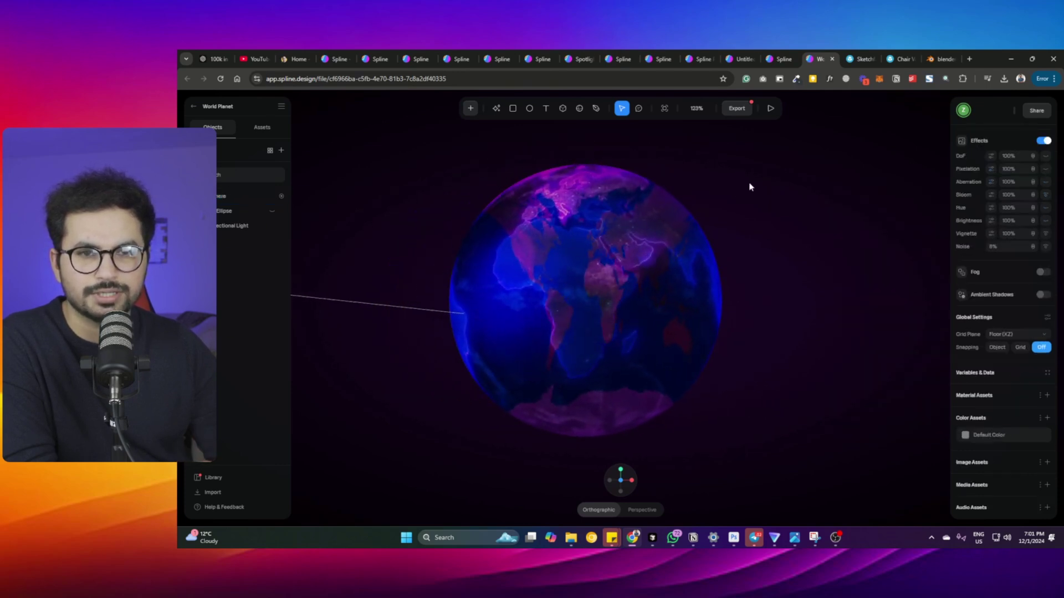
# - Play the remixed World Planet scene, rotate and zoom the globe, and return to editing
pyautogui.click(770, 109)
pyautogui.moveTo(748, 240); pyautogui.dragTo(607, 285)
pyautogui.scroll(8, 607, 286)
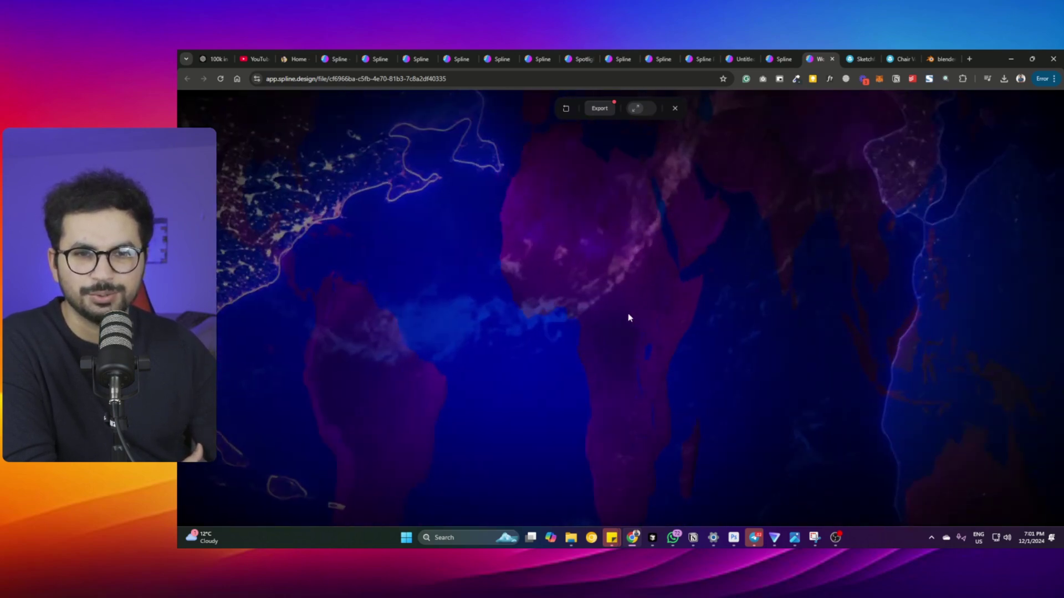
pyautogui.scroll(-10, 673, 305)
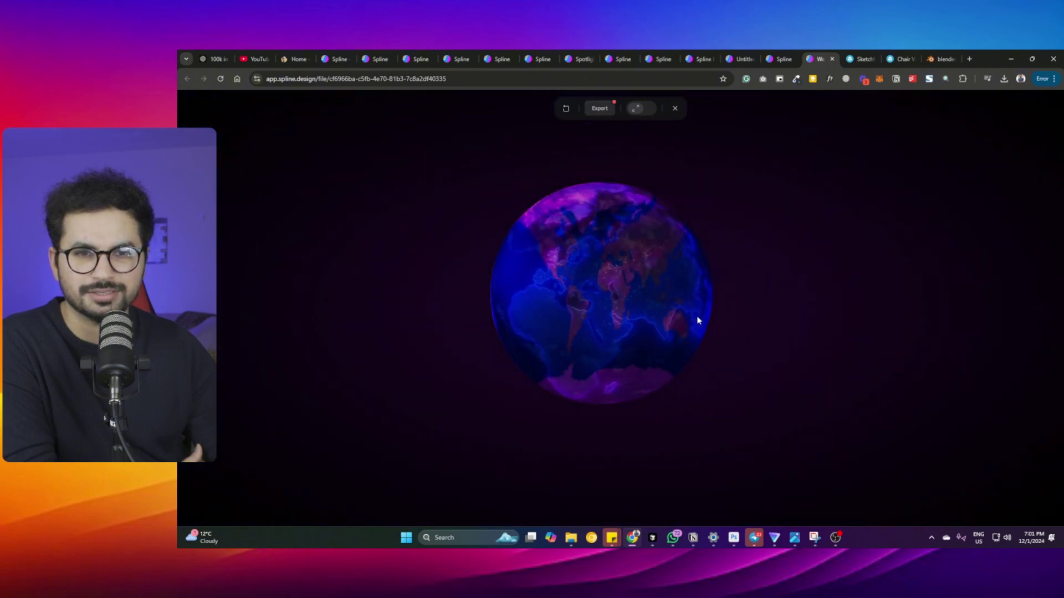
pyautogui.click(675, 108)
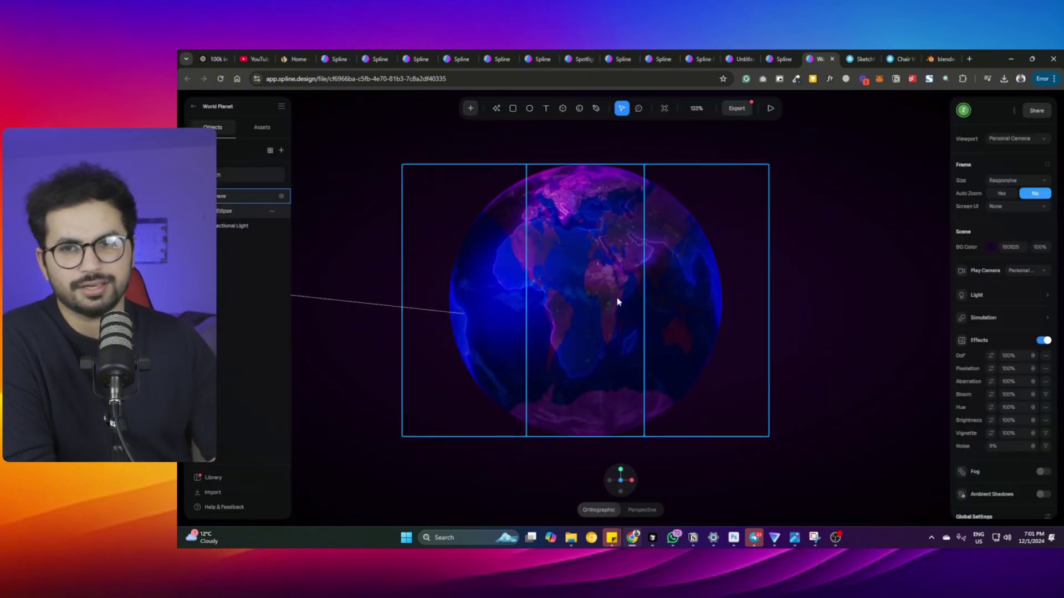
# - Return to the community page, open the Radial pattern scene and try its interactive full-screen view
pyautogui.click(782, 59)
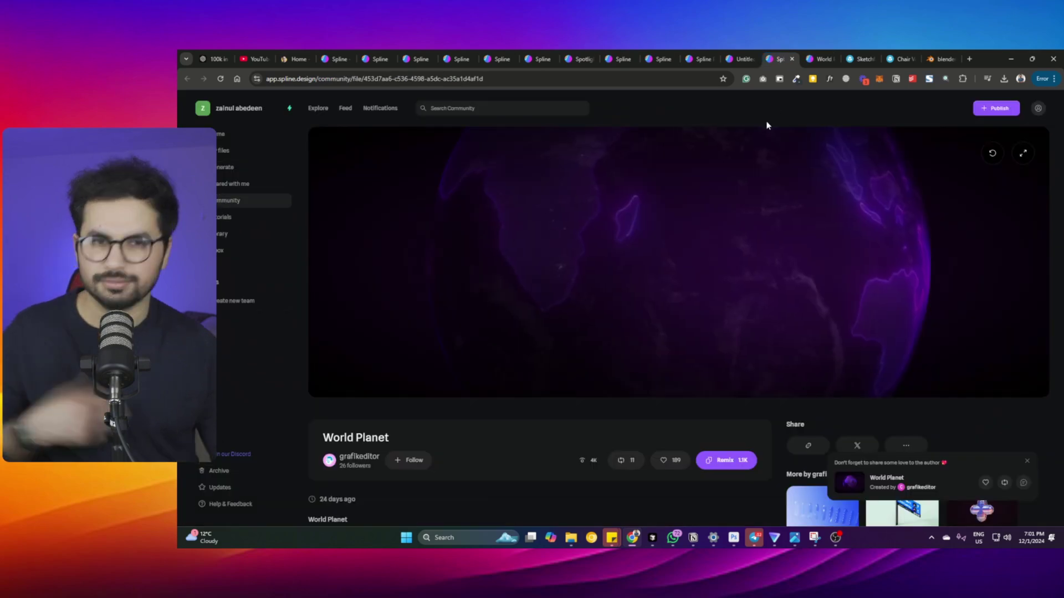
pyautogui.click(743, 59)
pyautogui.scroll(-4, 673, 328)
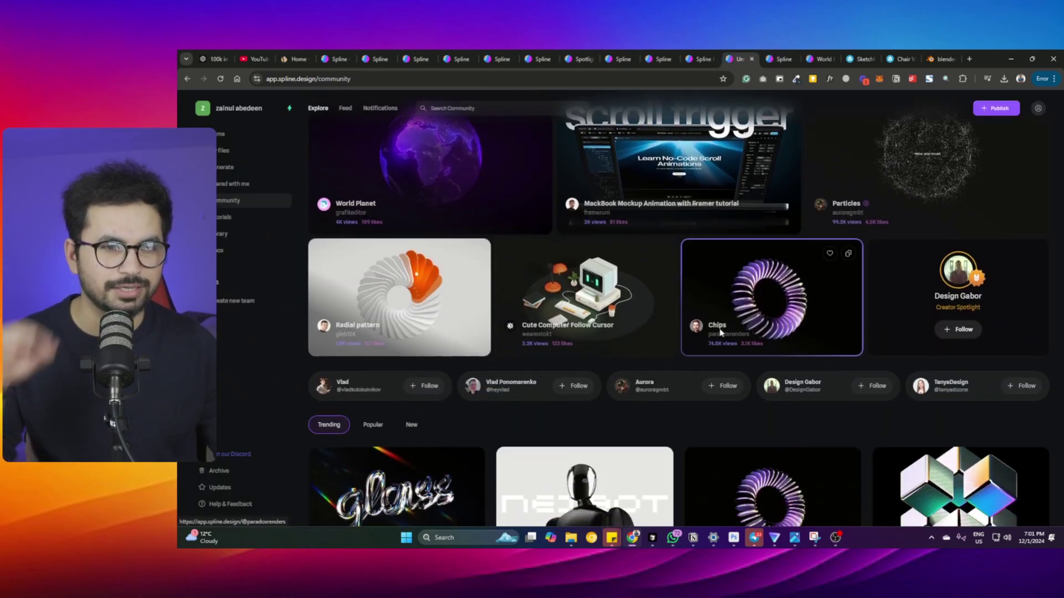
pyautogui.scroll(3, 554, 277)
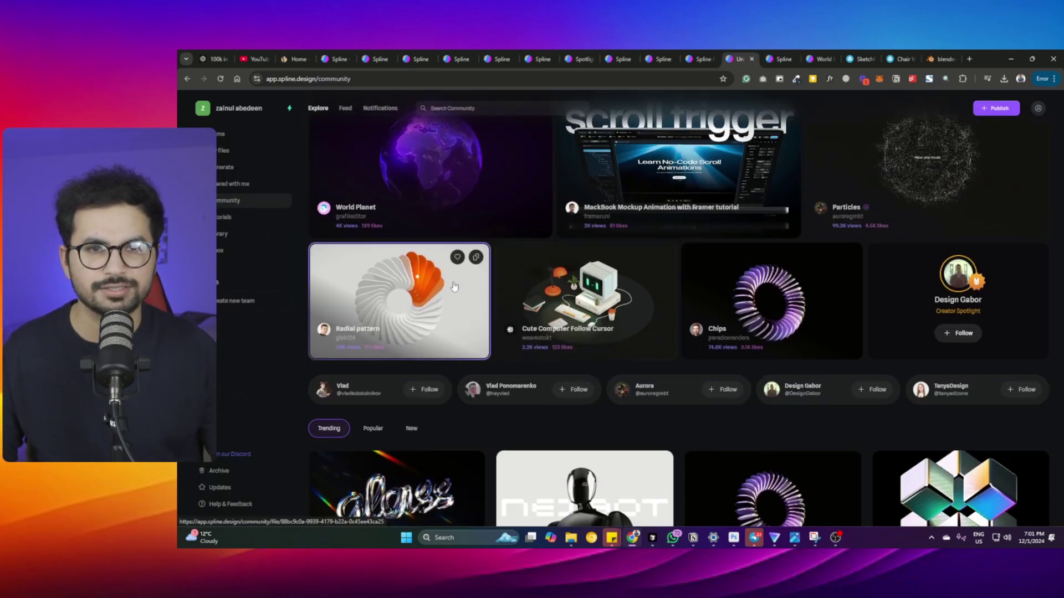
pyautogui.scroll(1, 453, 285)
pyautogui.middleClick(454, 311)
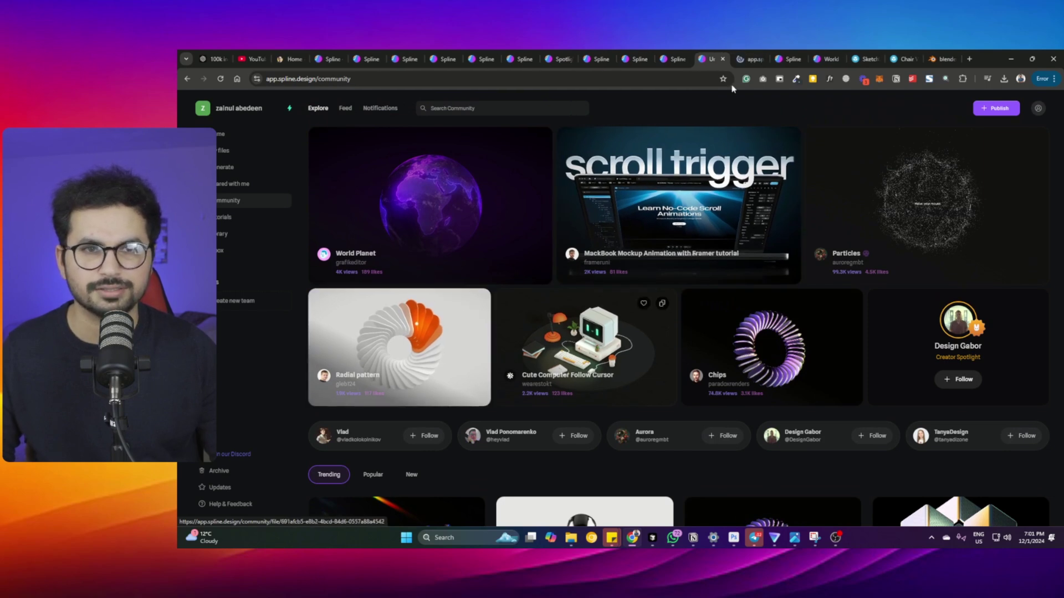
pyautogui.click(743, 57)
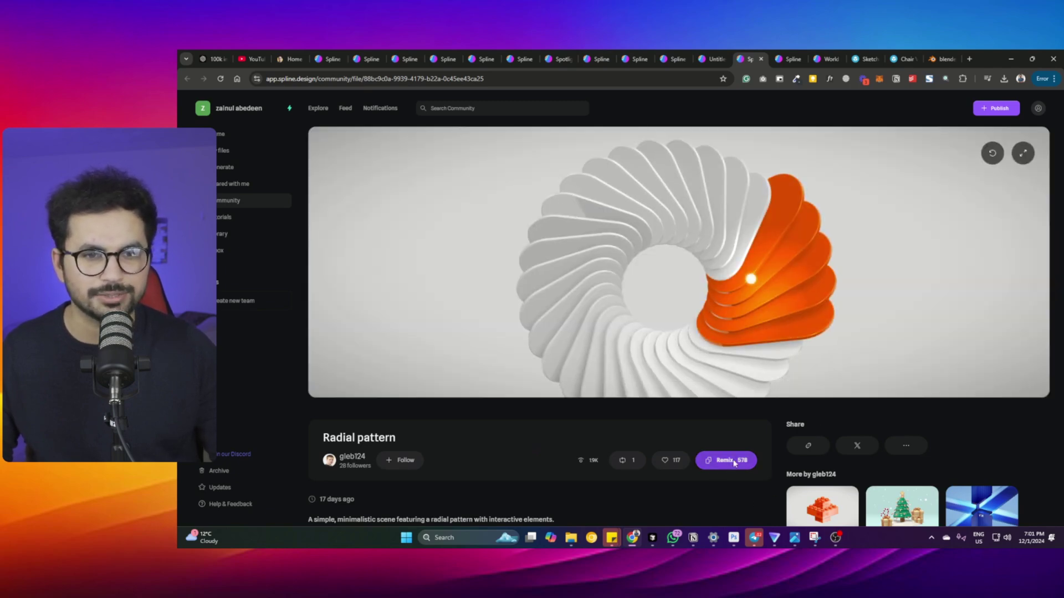
pyautogui.click(1023, 155)
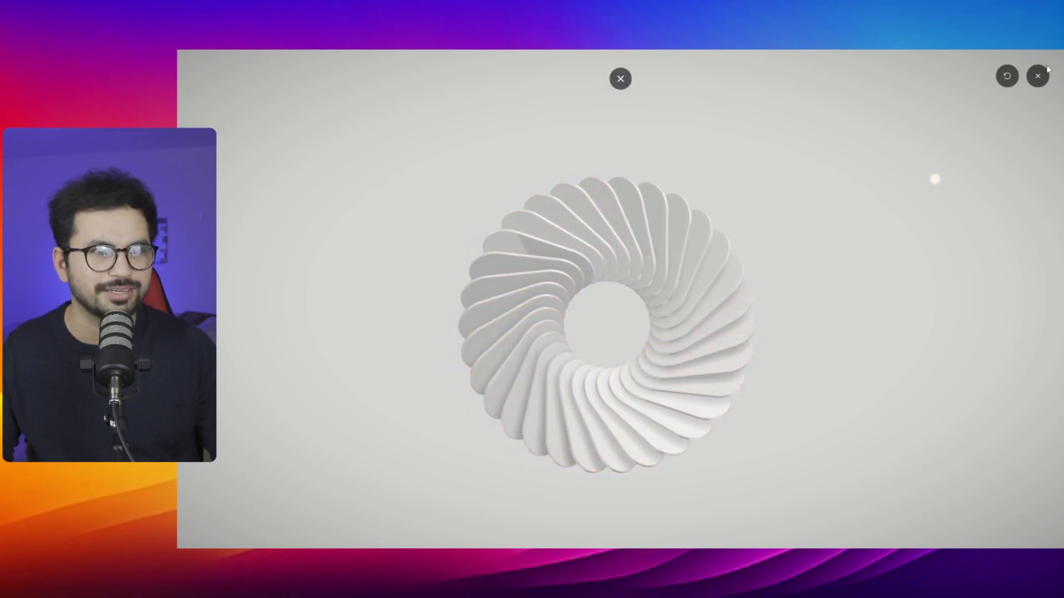
pyautogui.press('Escape')
pyautogui.press('Escape')
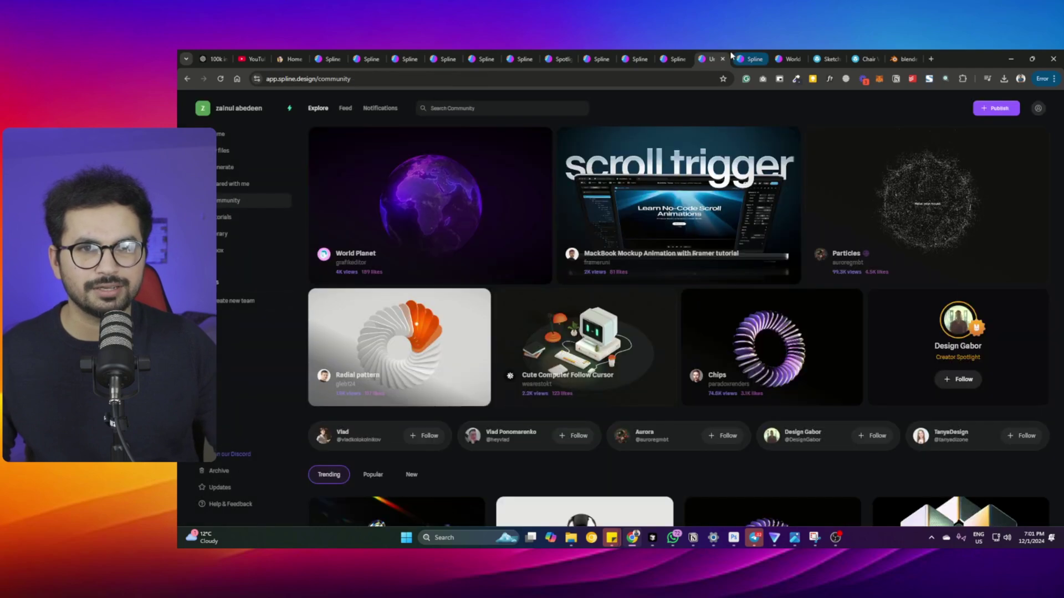
# - Open the Robot follow cursor for landing page scene from the trending scenes and try it full screen
pyautogui.scroll(-4, 625, 418)
pyautogui.scroll(-3, 584, 395)
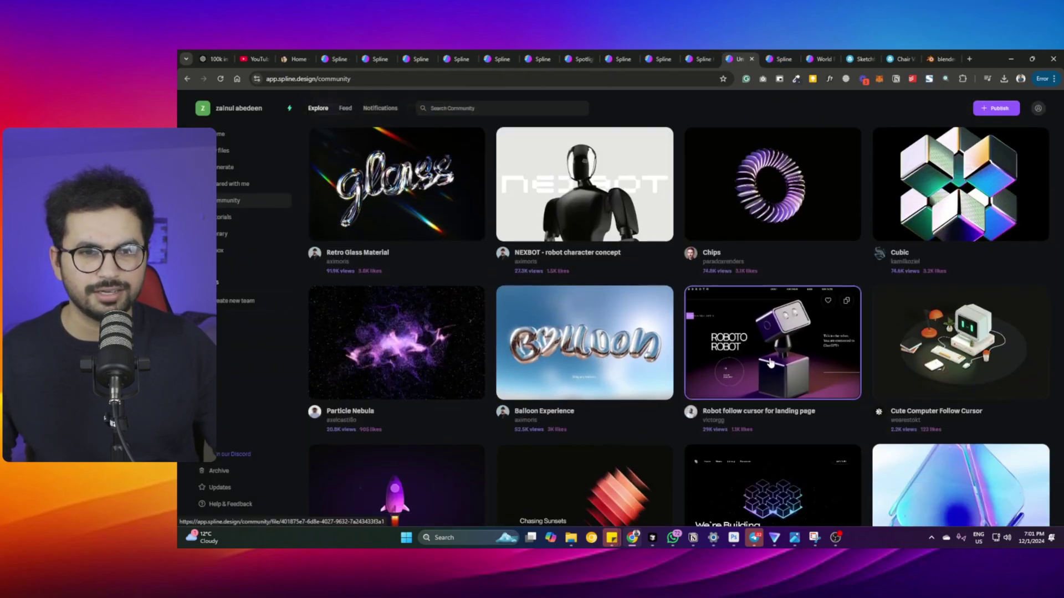
pyautogui.click(731, 54)
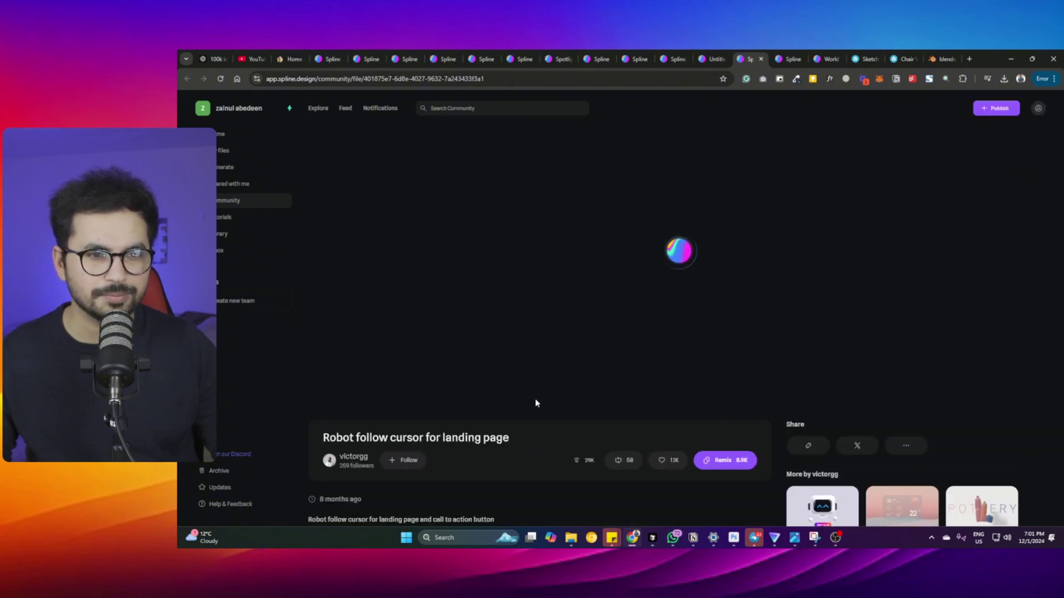
pyautogui.scroll(-3, 577, 380)
pyautogui.scroll(3, 720, 360)
pyautogui.click(1021, 155)
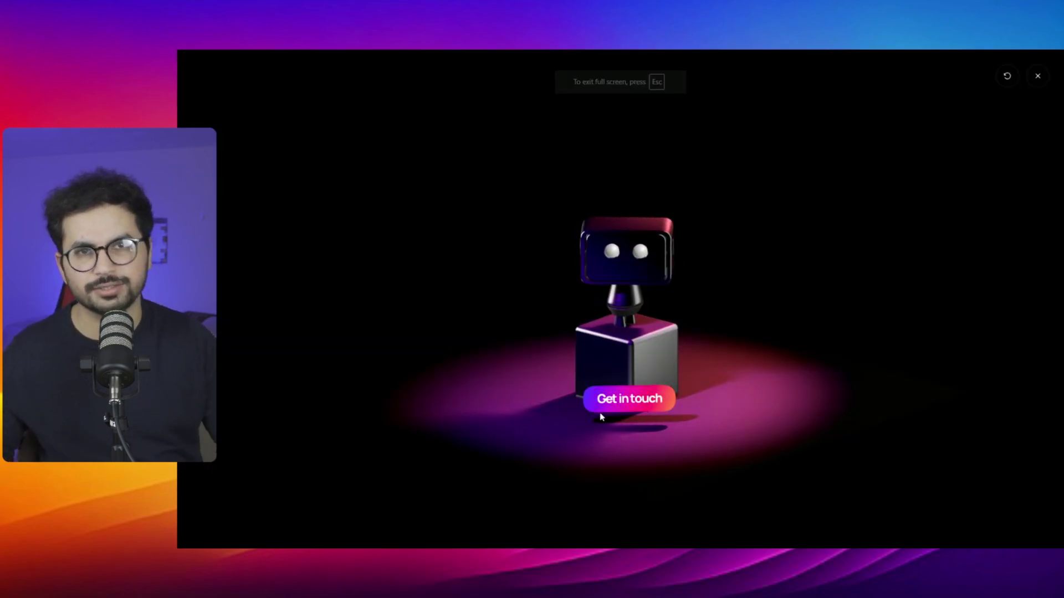
pyautogui.press('Escape')
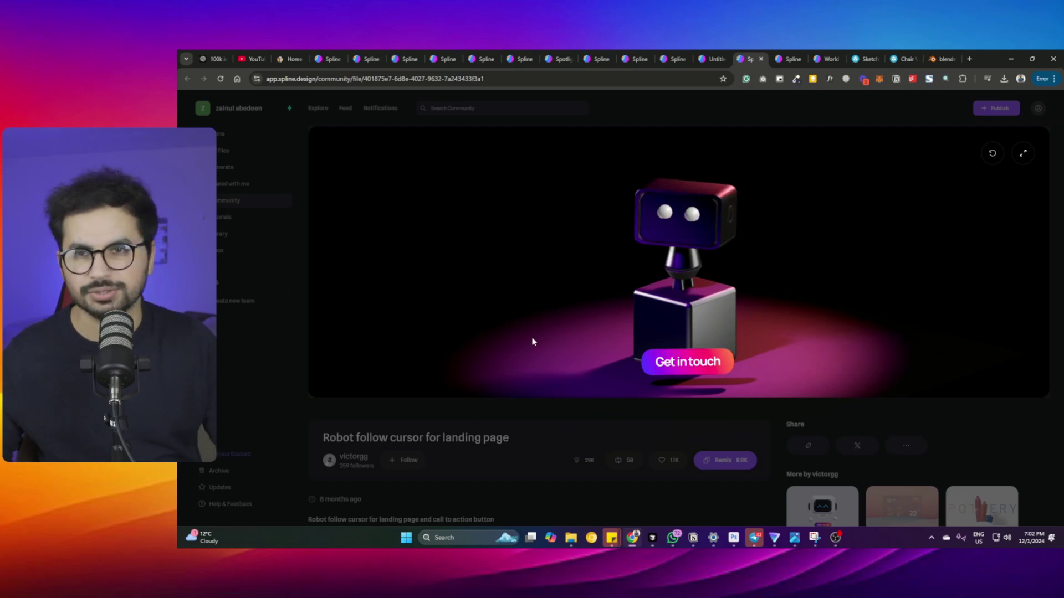
# - Remix the Robot follow cursor for landing page scene and return to the community page to browse more trending scenes
pyautogui.click(731, 463)
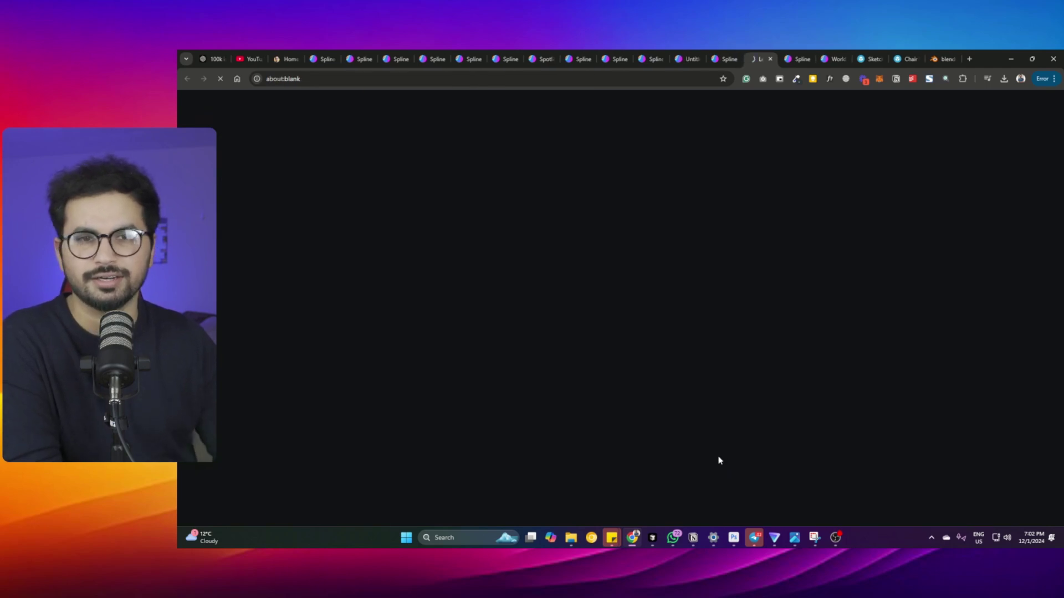
pyautogui.click(722, 54)
pyautogui.click(734, 59)
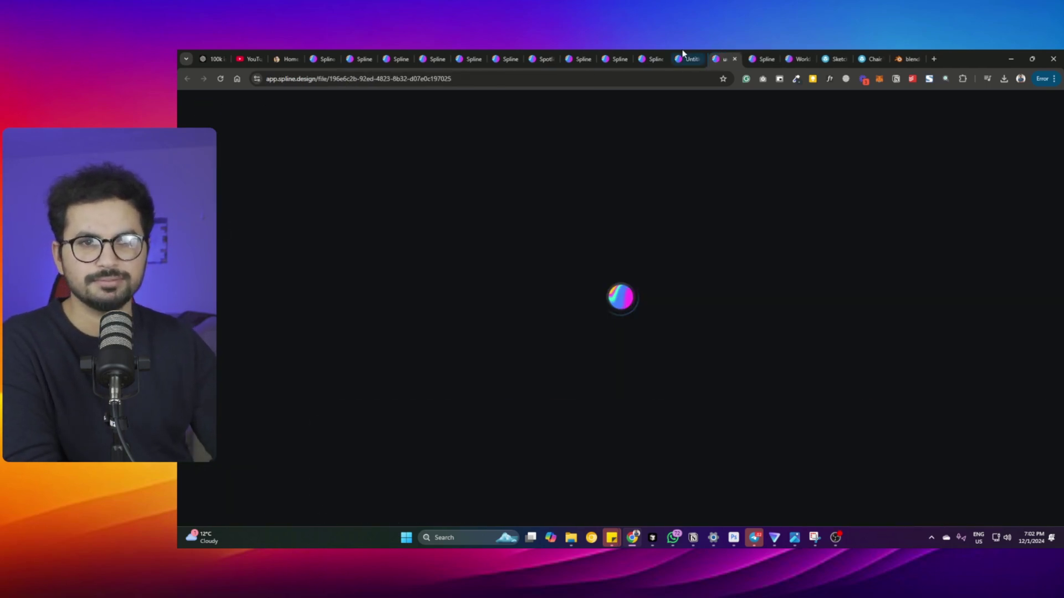
pyautogui.scroll(-7, 589, 374)
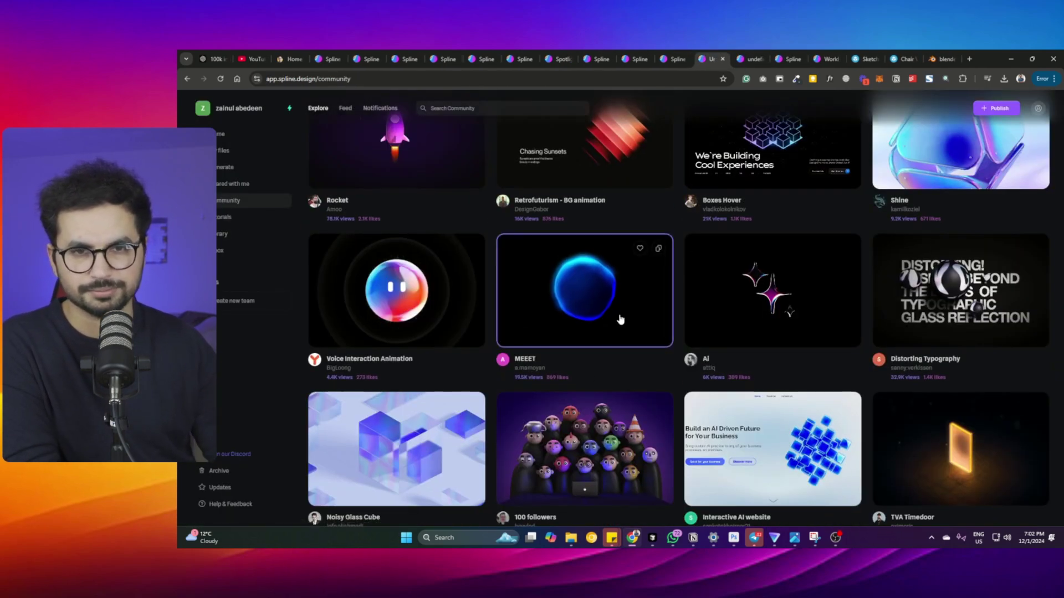
# - Open the MEEET scene from the community page, interact with it, and close the open Spline pricing page
pyautogui.click(548, 302)
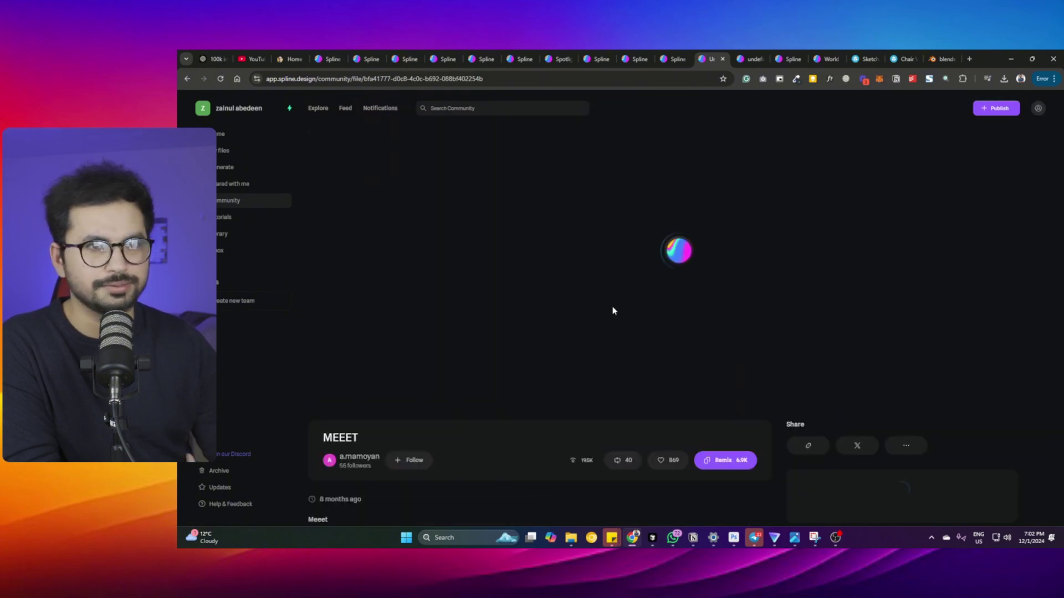
pyautogui.click(696, 308)
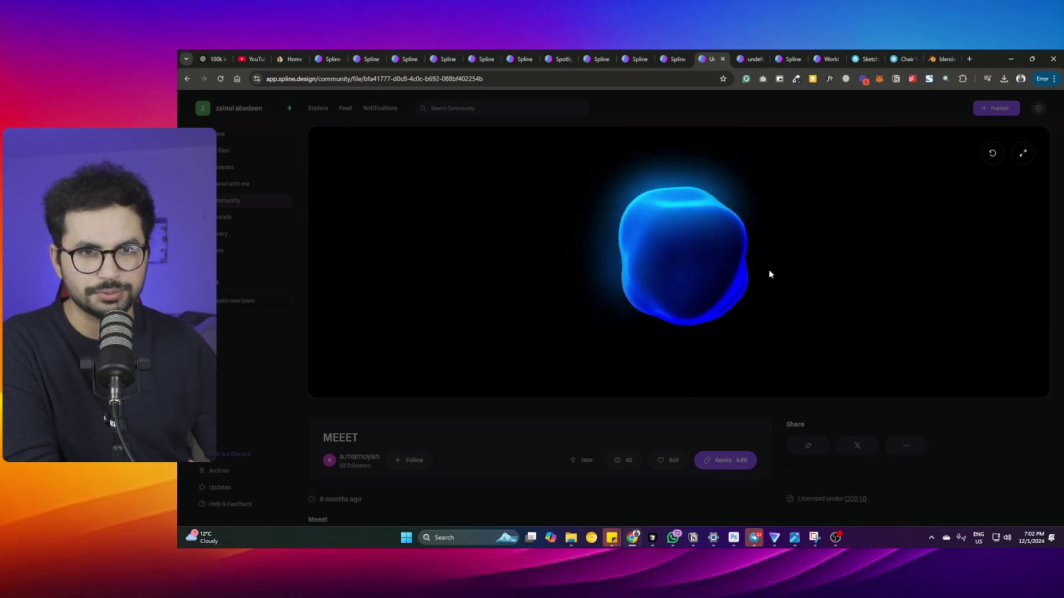
pyautogui.click(666, 54)
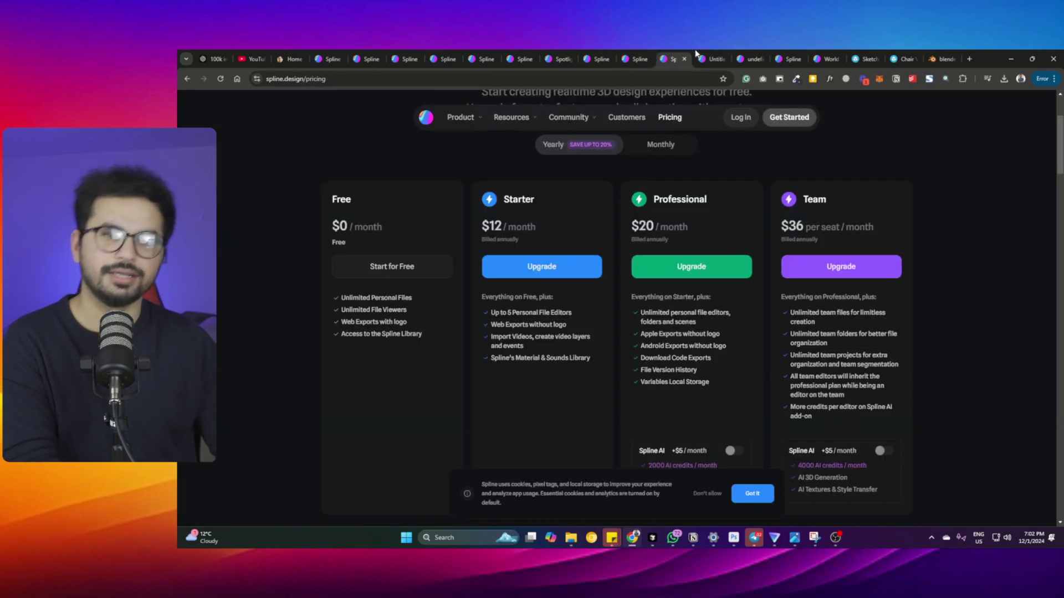
pyautogui.click(684, 58)
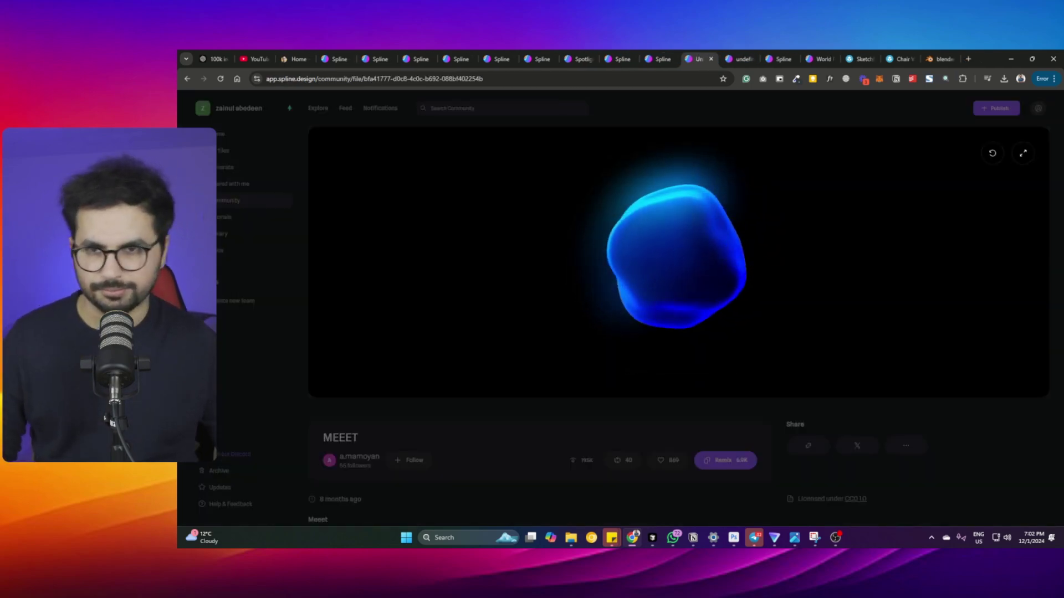
# - Return to the community page, open the Boxes Hover scene and try its full-screen view
pyautogui.click(231, 201)
pyautogui.scroll(-4, 647, 299)
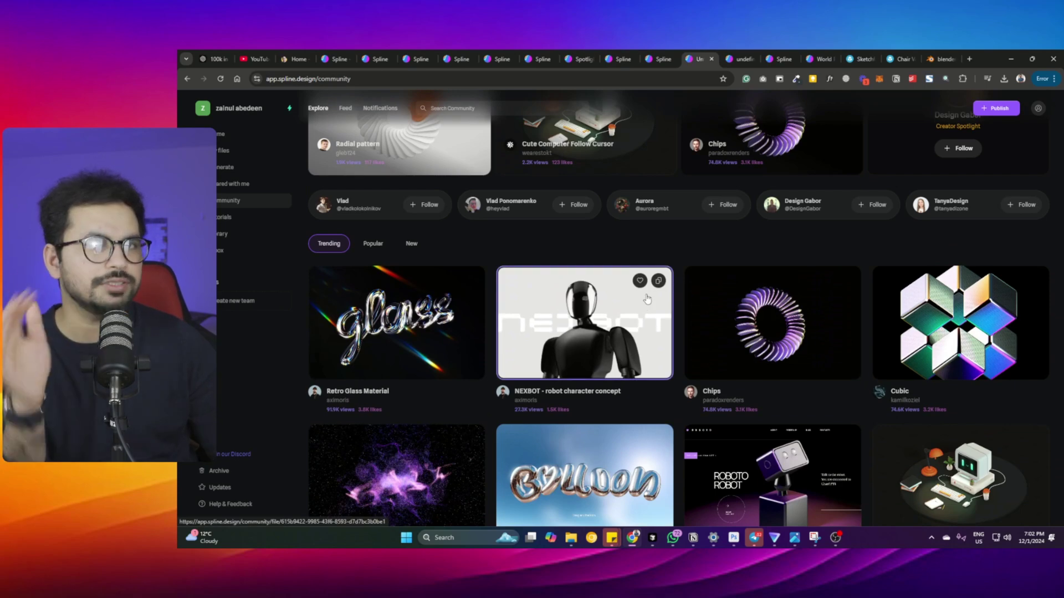
pyautogui.scroll(-5, 647, 299)
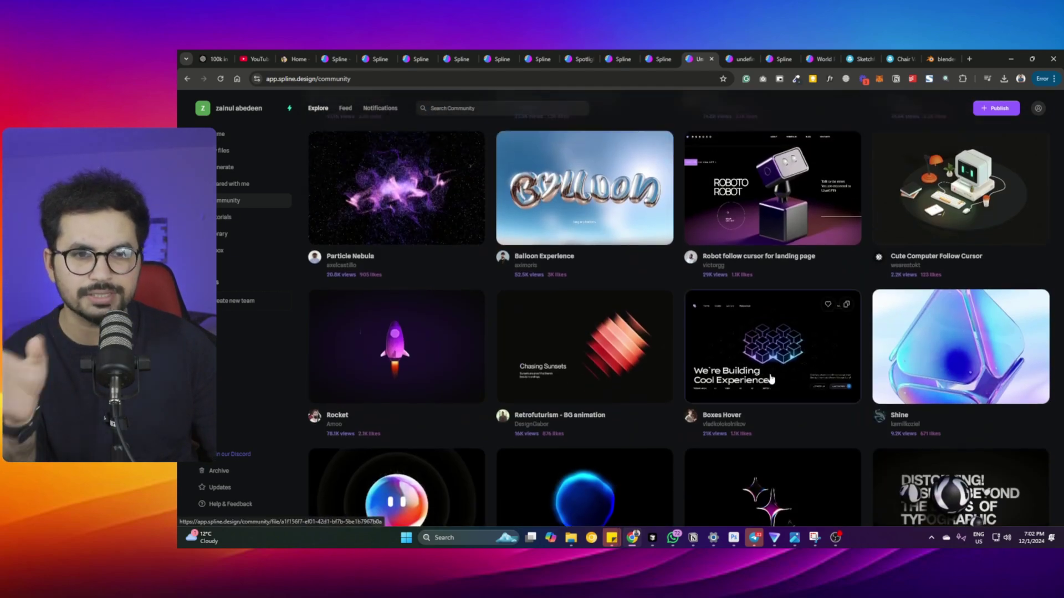
pyautogui.scroll(-3, 771, 379)
pyautogui.click(762, 208)
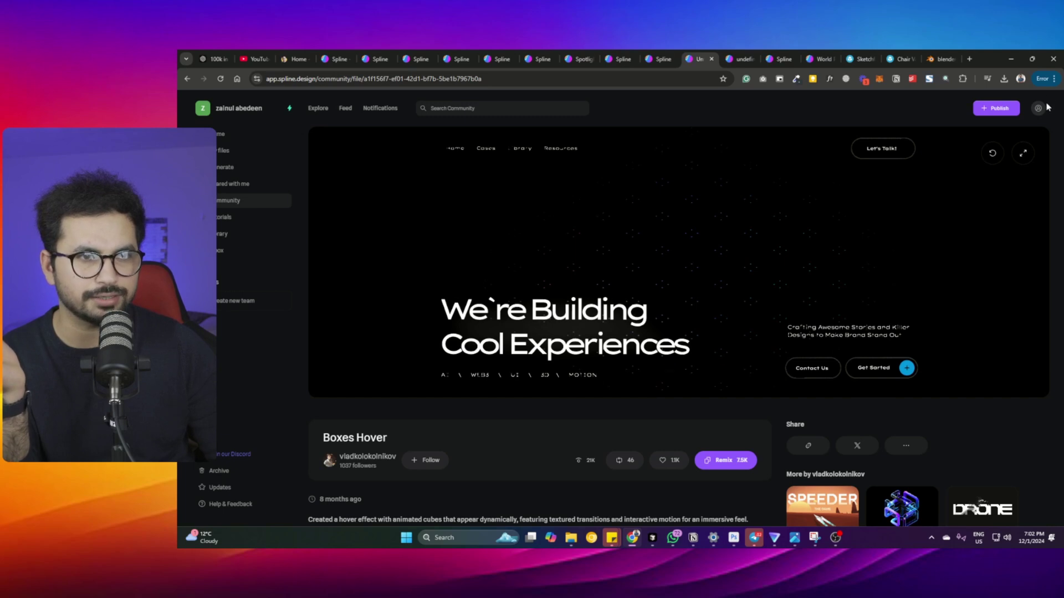
pyautogui.click(1025, 154)
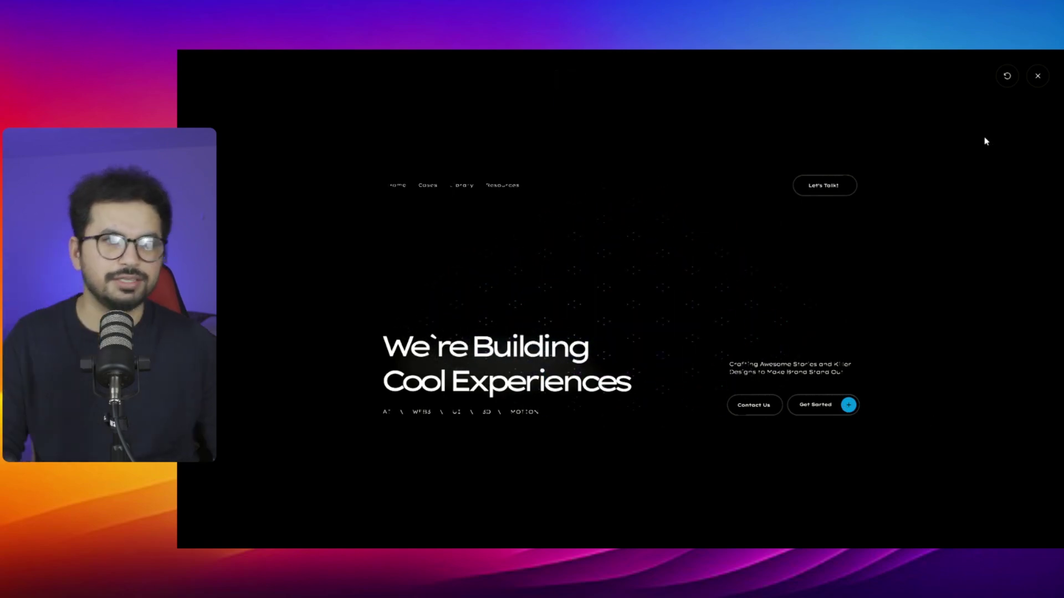
pyautogui.press('Escape')
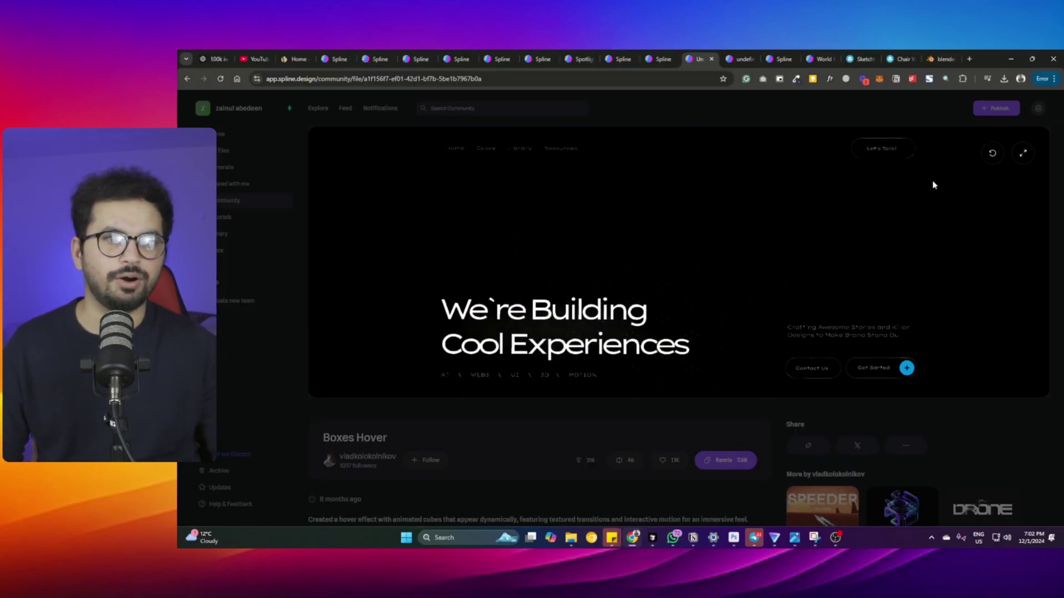
# - Open the Speeder scene from the same creator's other works and try the game in its canvas
pyautogui.scroll(-4, 590, 477)
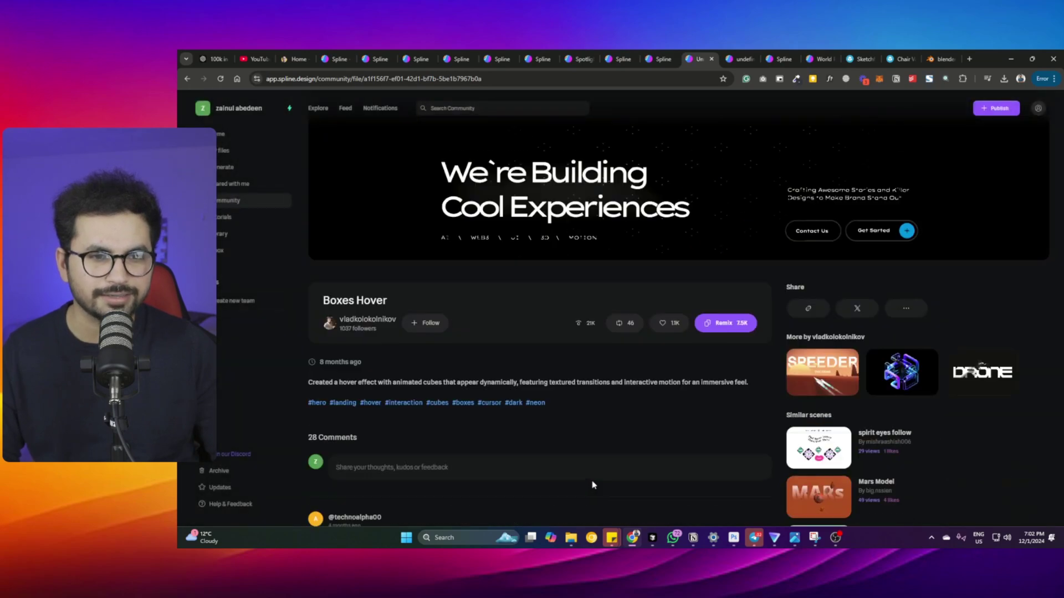
pyautogui.click(813, 278)
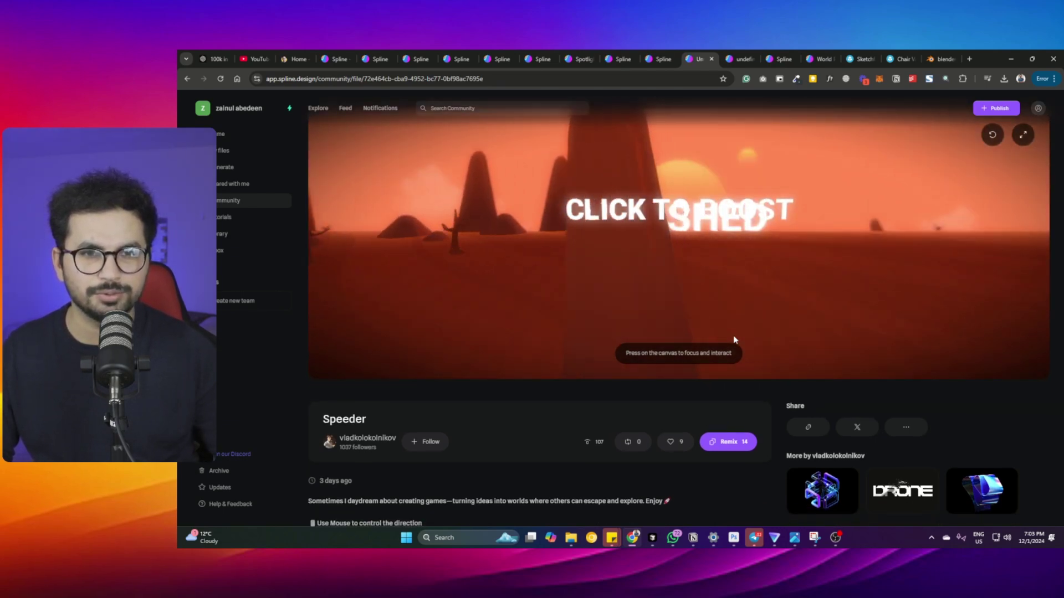
pyautogui.scroll(-5, 733, 335)
pyautogui.scroll(5, 677, 317)
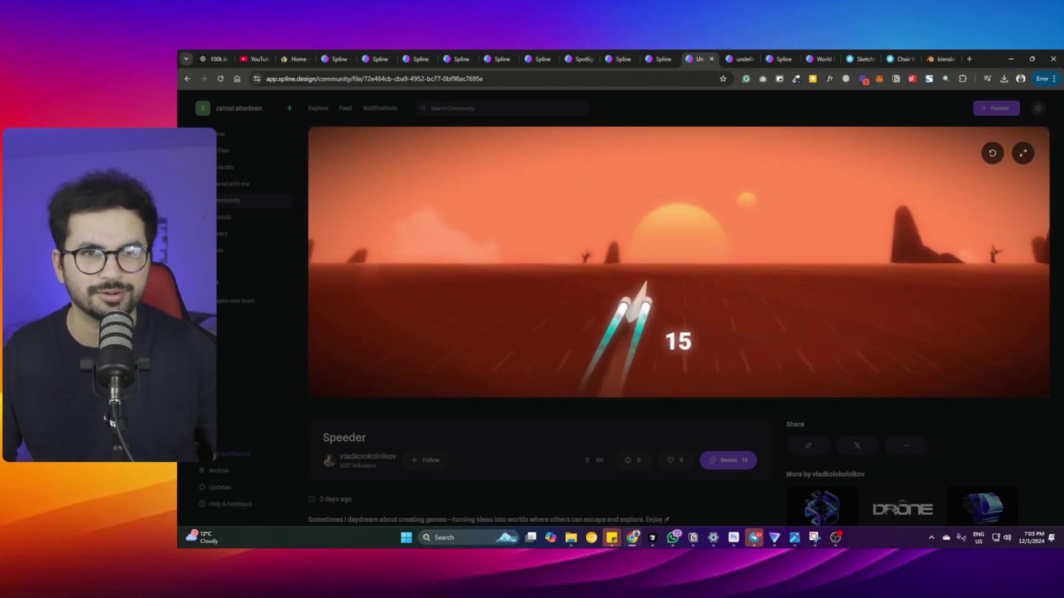
# - Close the Speeder page and look over the already open Cloner On-hover Lightning scene and its details
pyautogui.click(663, 59)
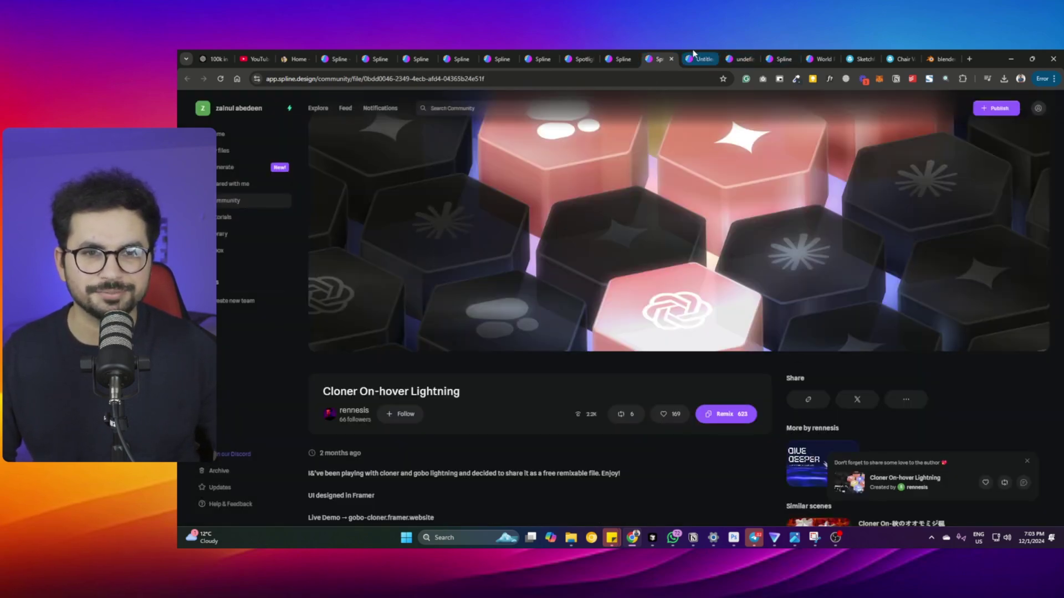
pyautogui.middleClick(693, 53)
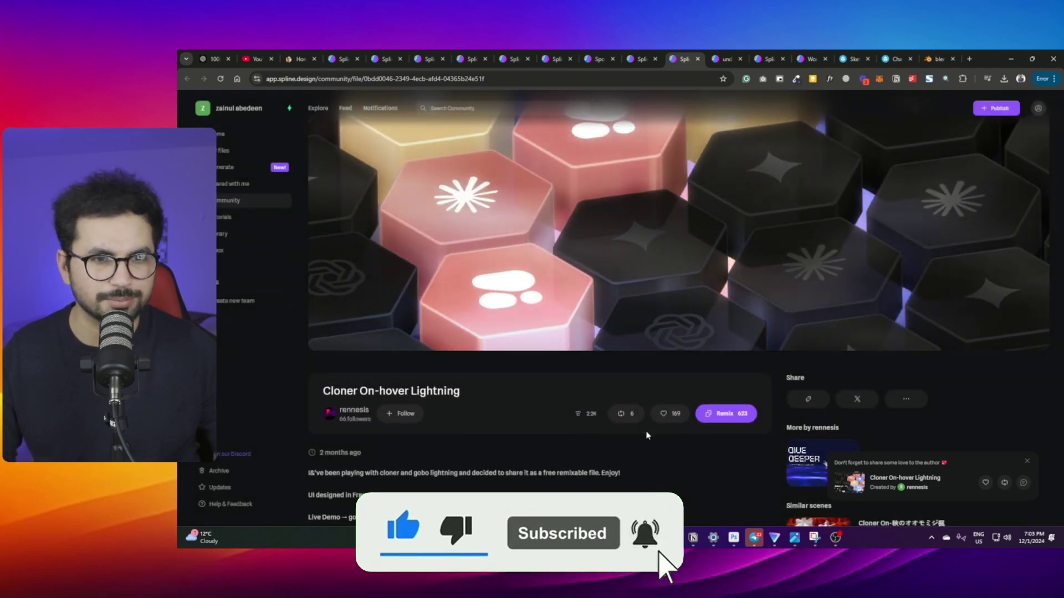
pyautogui.scroll(-10, 646, 433)
pyautogui.scroll(10, 647, 379)
# - Switch to the open Moon5 Labs Desktop scene and try it full screen
pyautogui.click(638, 59)
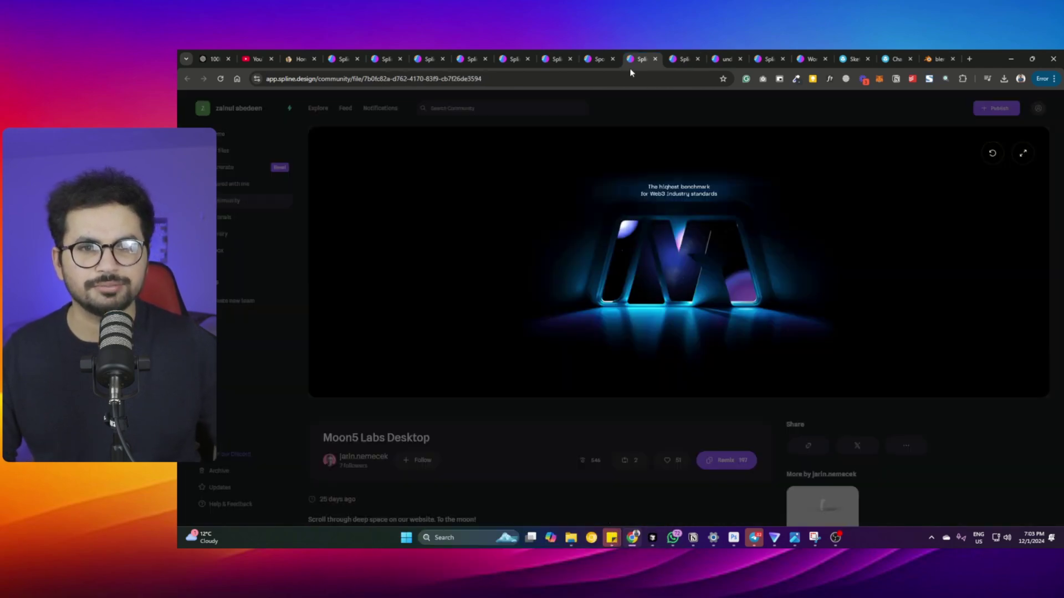
pyautogui.click(1023, 154)
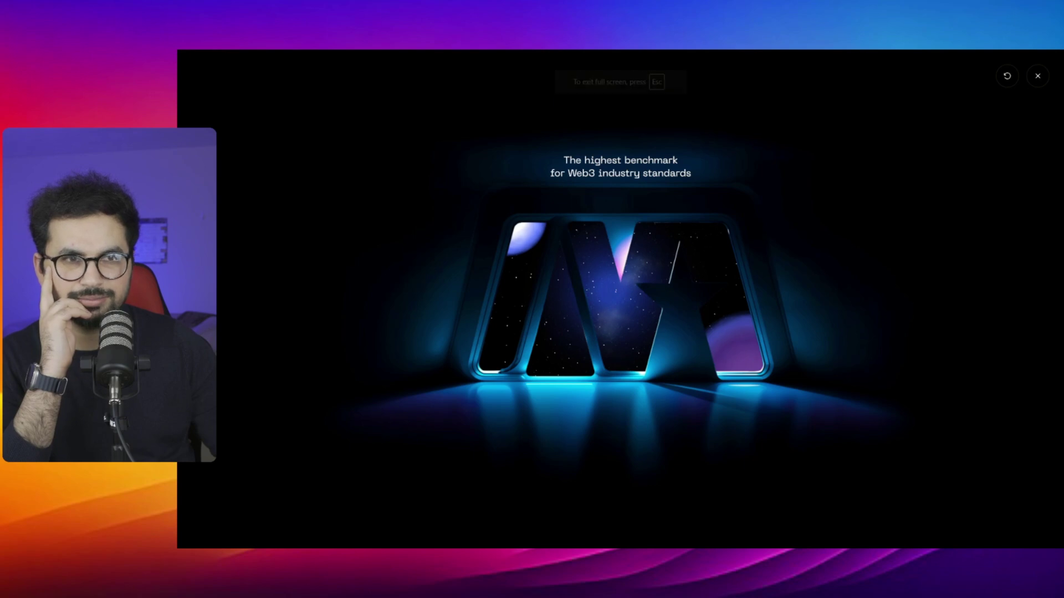
pyautogui.press('Escape')
# - View the playing Spotlight scene, return it to editing, and switch to the Robot follow cursor for landing page scene
pyautogui.click(597, 59)
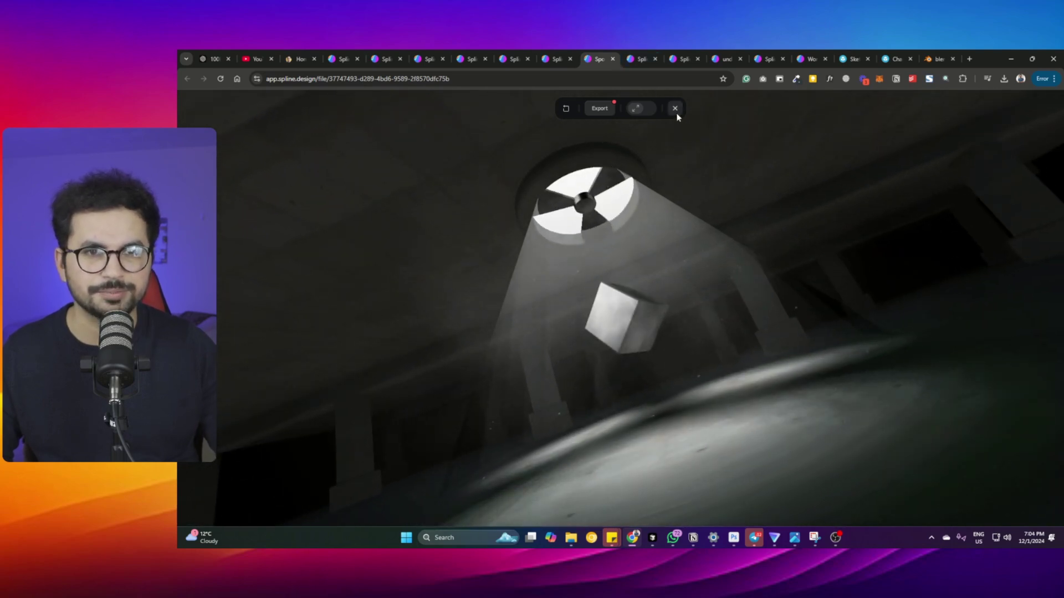
pyautogui.press('Escape')
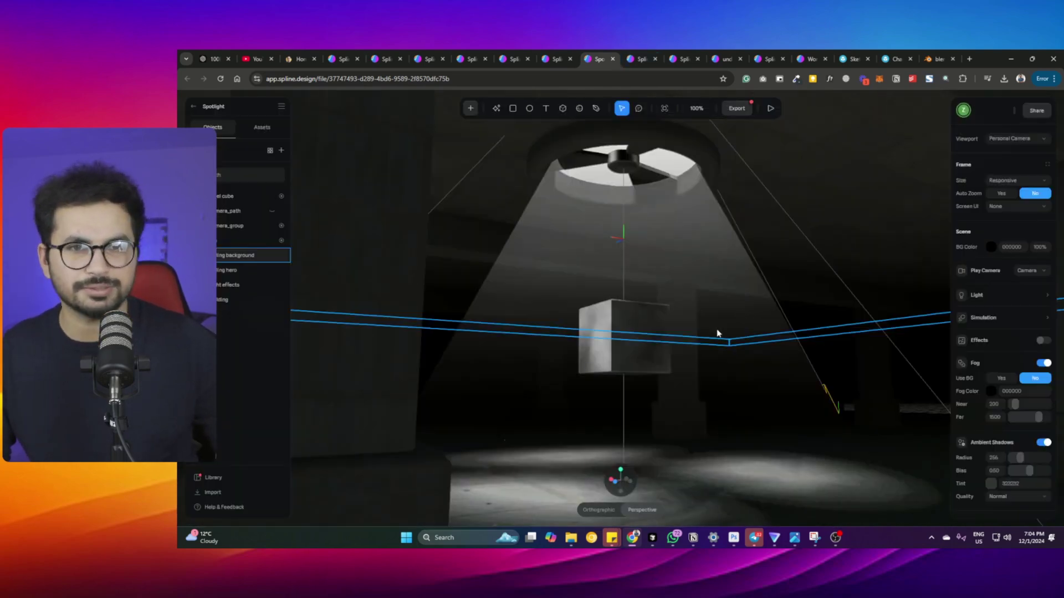
pyautogui.click(555, 58)
pyautogui.click(511, 58)
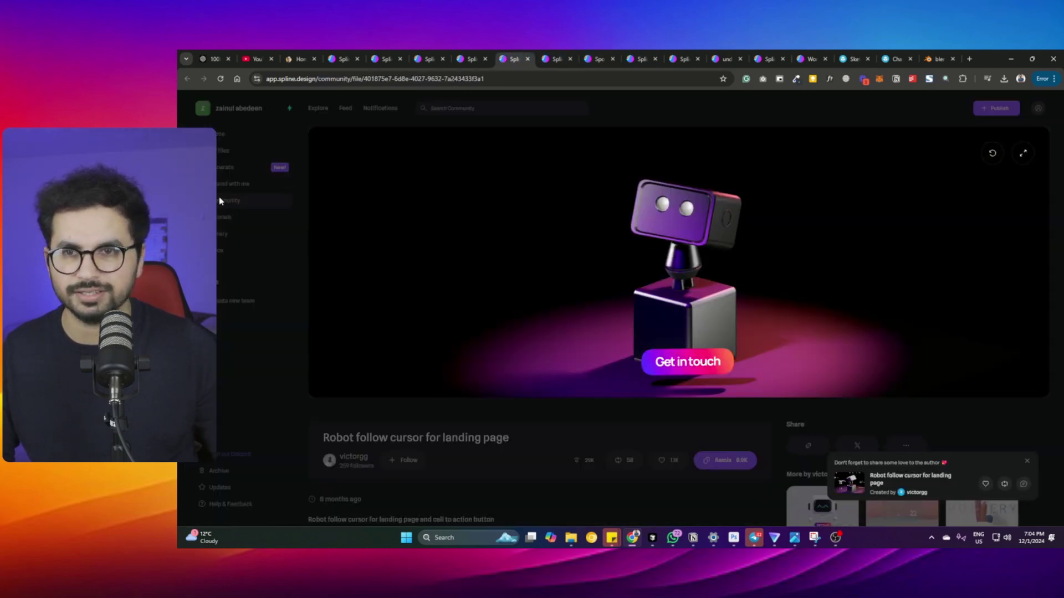
# - Browse the trending community scenes and open the APPLE vision pro 3D portfolio concept
pyautogui.click(220, 201)
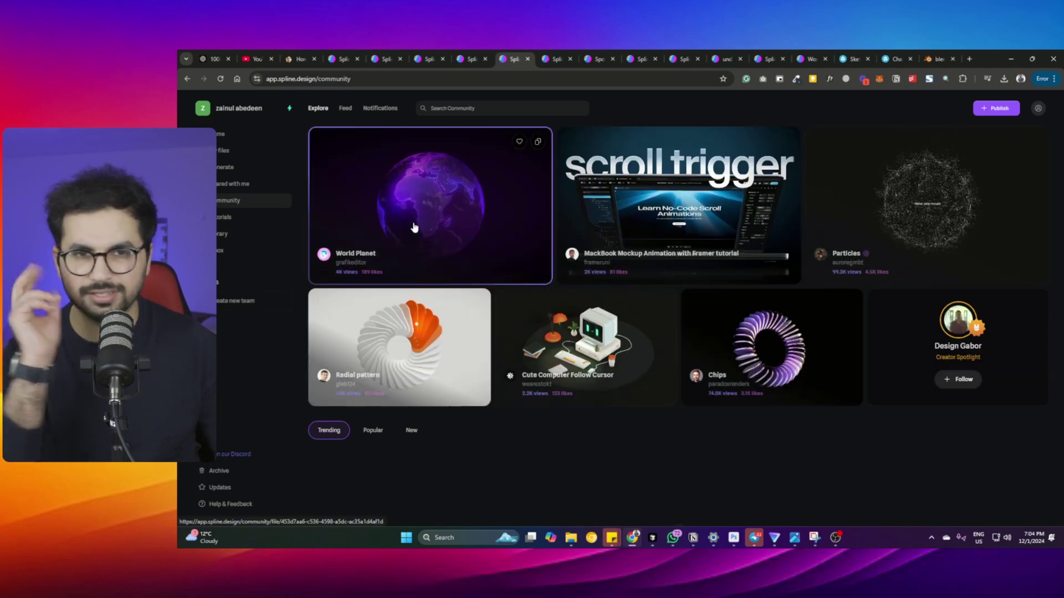
pyautogui.scroll(-5, 610, 255)
pyautogui.scroll(-10, 636, 264)
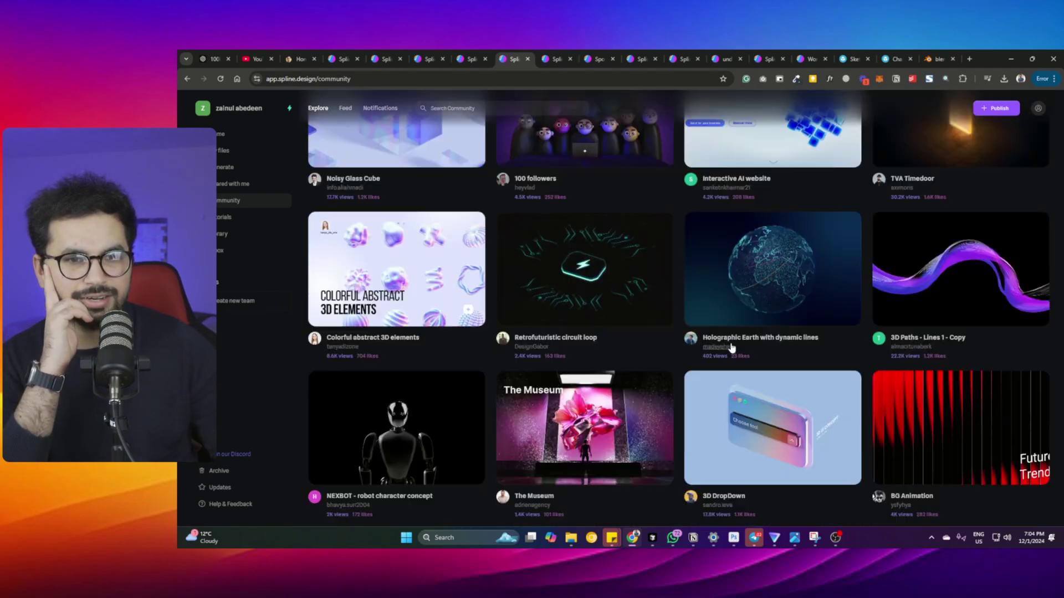
pyautogui.scroll(-10, 511, 314)
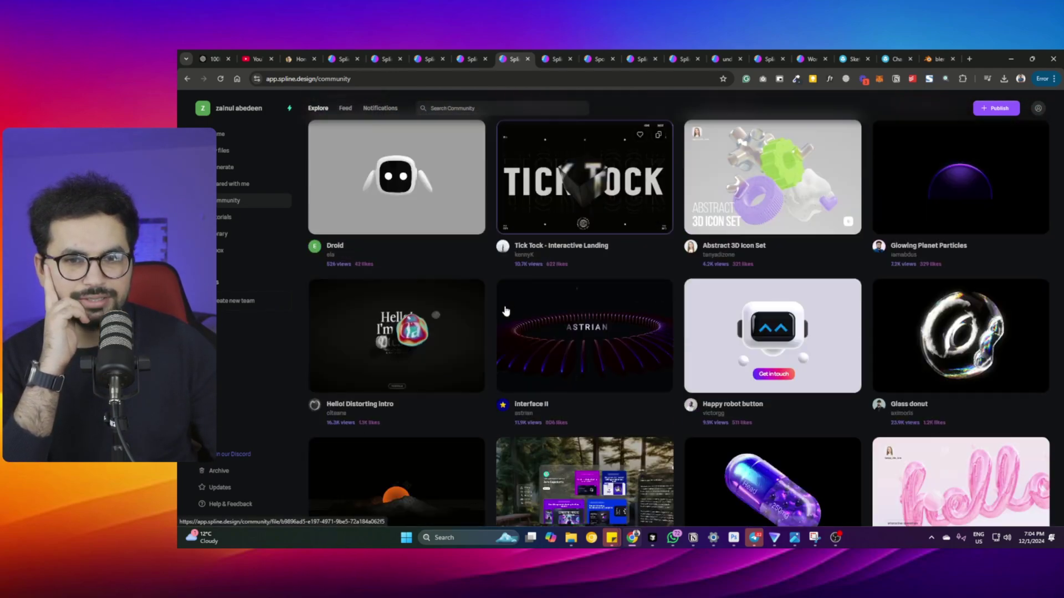
pyautogui.scroll(6, 569, 291)
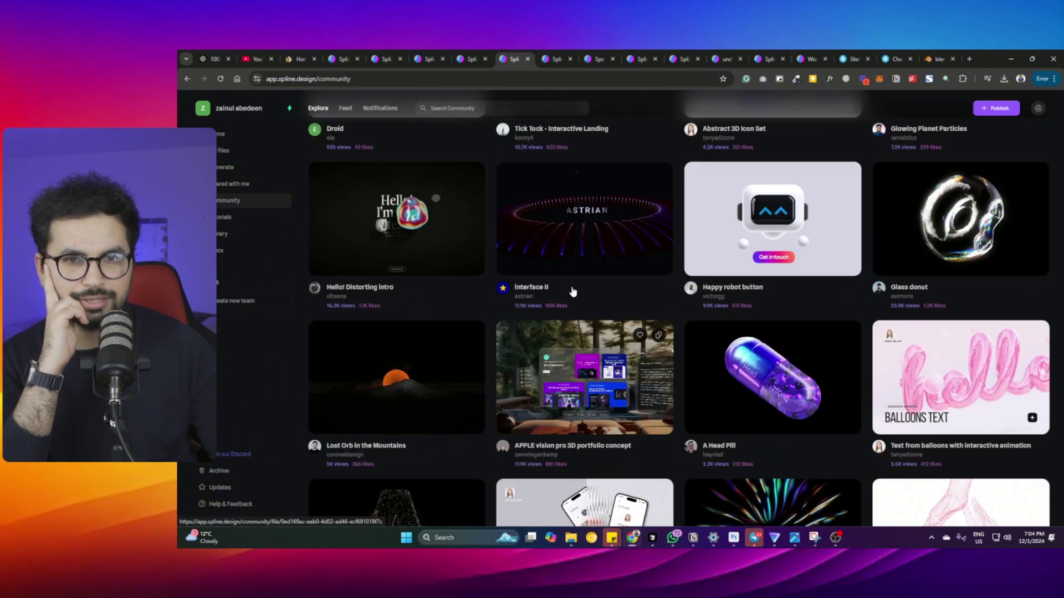
pyautogui.scroll(-2, 570, 310)
pyautogui.click(568, 326)
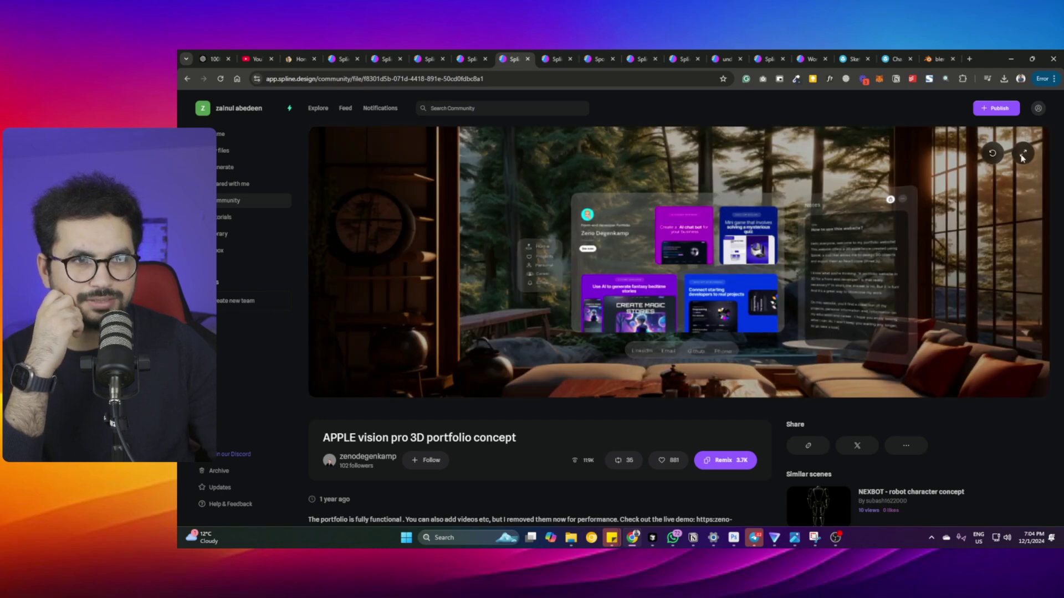
# - Try the 3D portfolio concept full screen, follow its Email link, and close the page that opens
pyautogui.click(1023, 158)
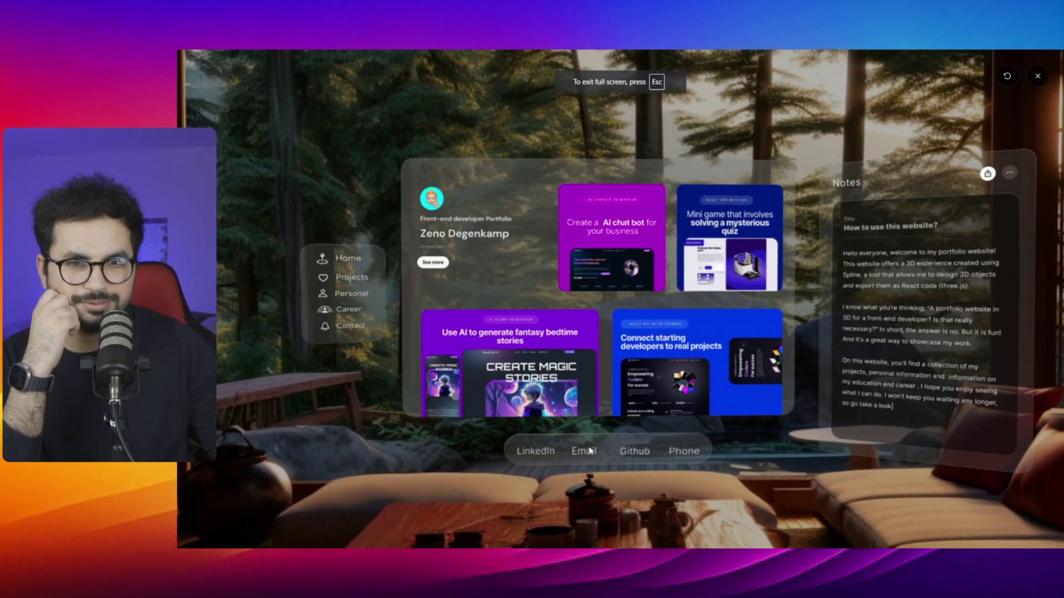
pyautogui.click(587, 448)
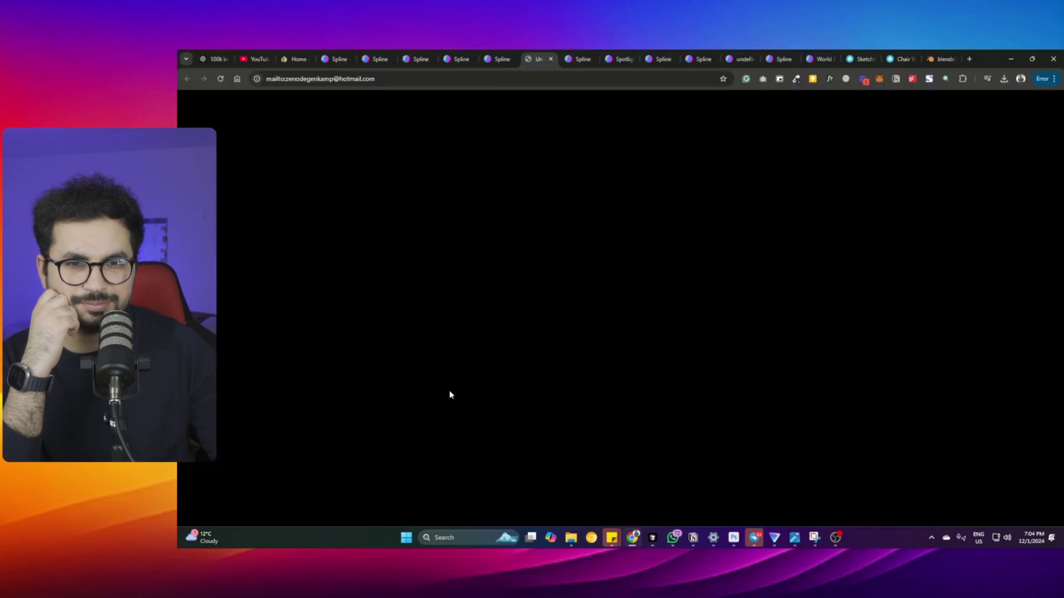
pyautogui.middleClick(537, 55)
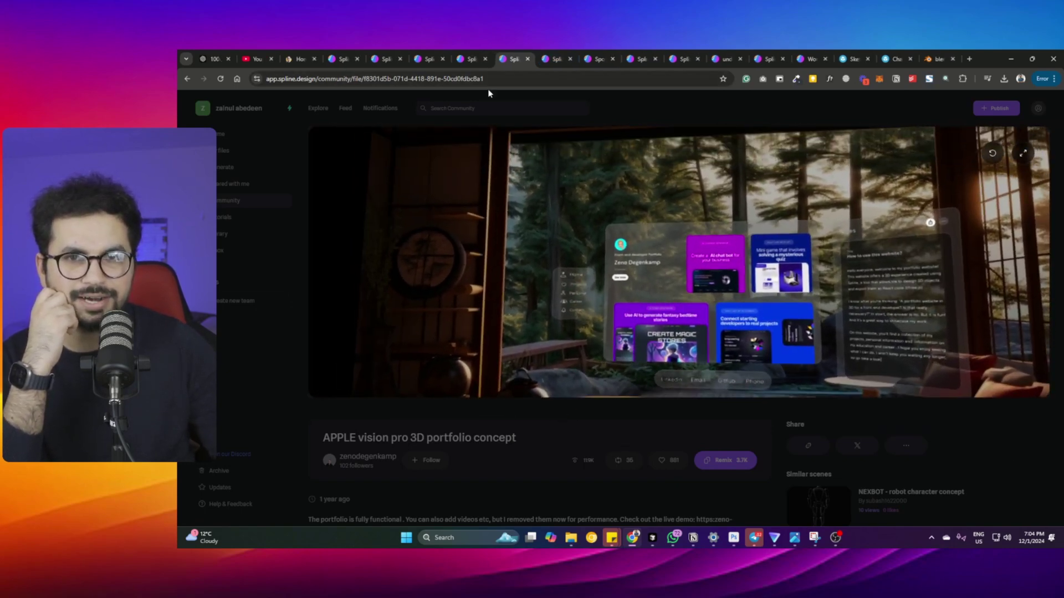
# - View the already open Chess scene and switch back to the APPLE vision pro 3D portfolio concept
pyautogui.click(472, 59)
pyautogui.click(511, 54)
pyautogui.click(473, 53)
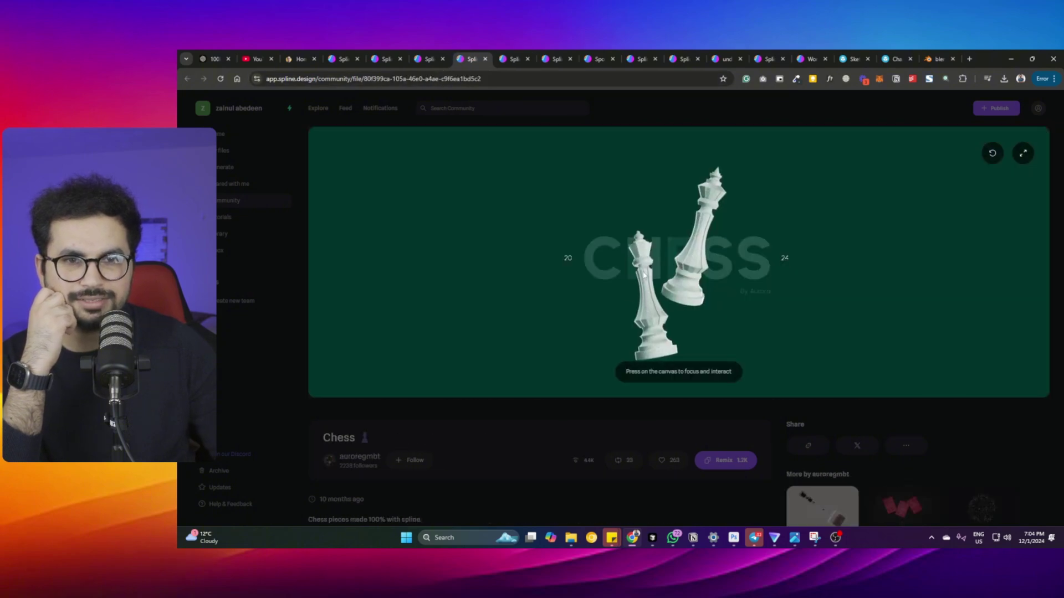
pyautogui.click(531, 54)
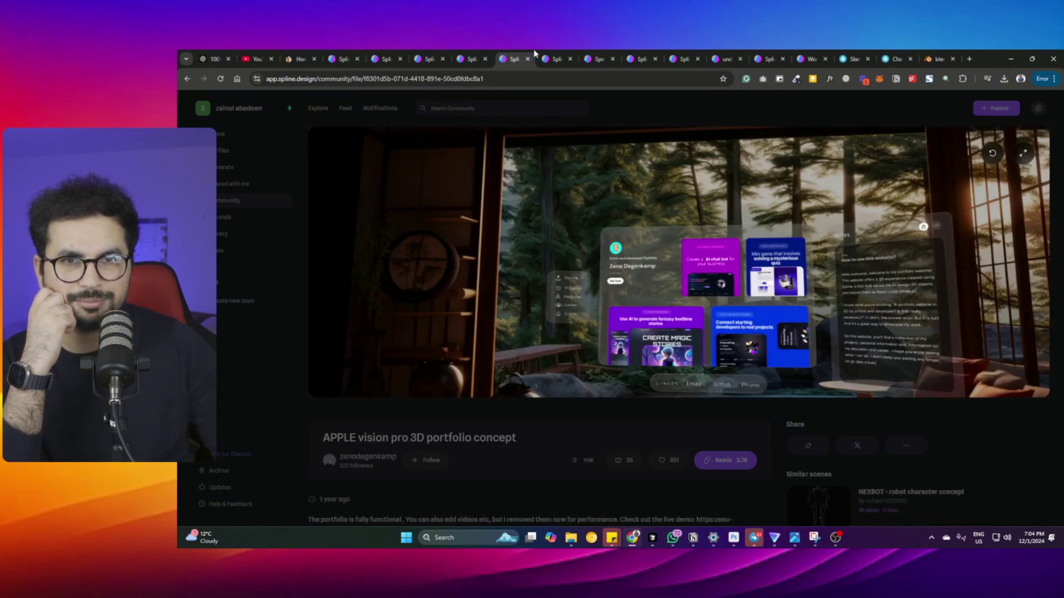
# - Return to the community page, browse the trending scenes, and open The Museum scene to view its preview and description
pyautogui.click(232, 203)
pyautogui.scroll(-10, 554, 310)
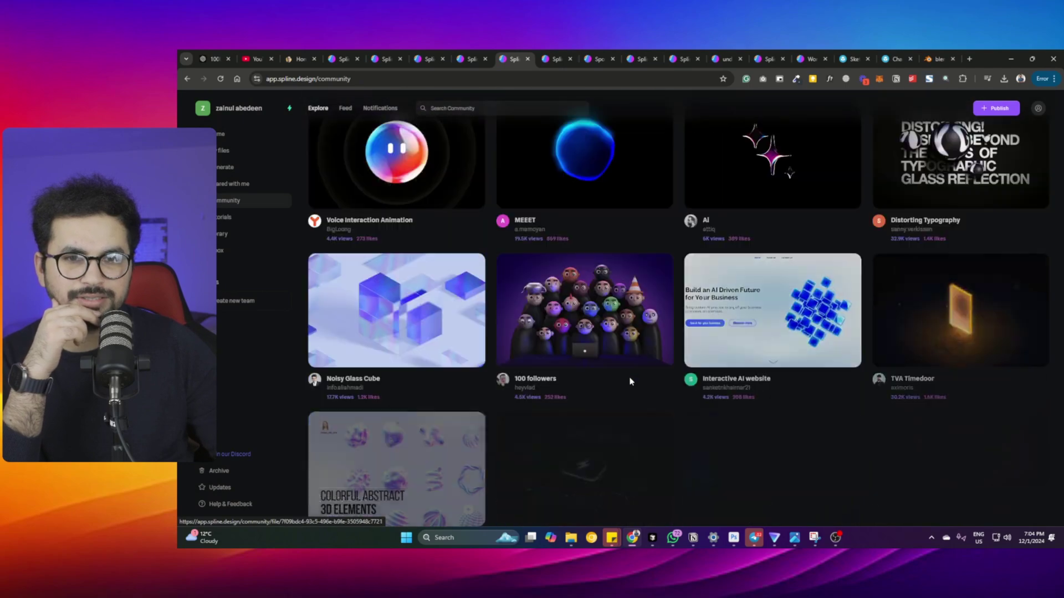
pyautogui.scroll(6, 629, 381)
pyautogui.scroll(-2, 629, 381)
pyautogui.scroll(-5, 994, 404)
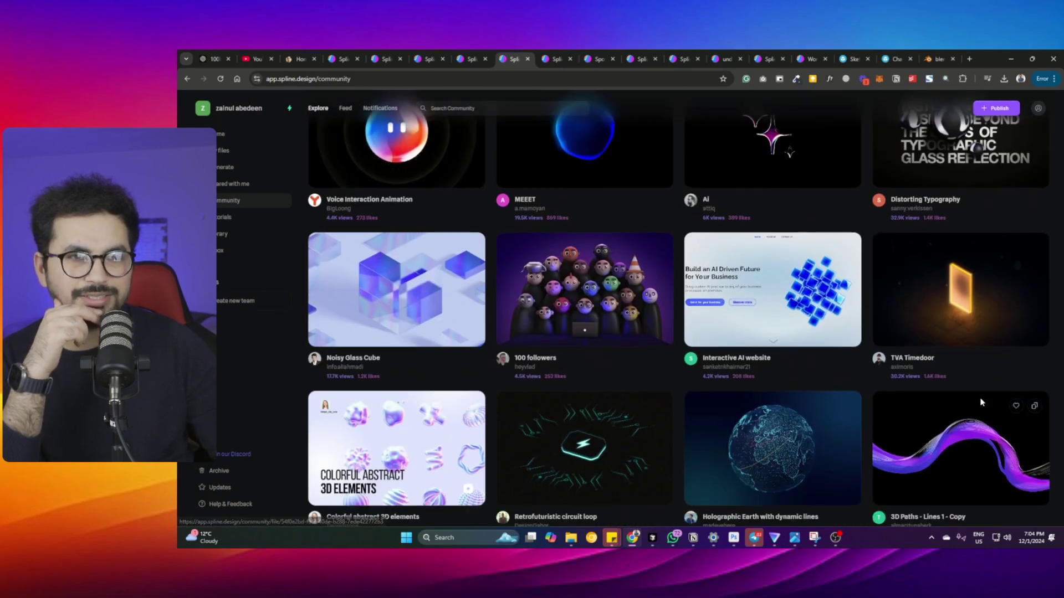
pyautogui.scroll(-10, 776, 333)
pyautogui.scroll(2, 586, 270)
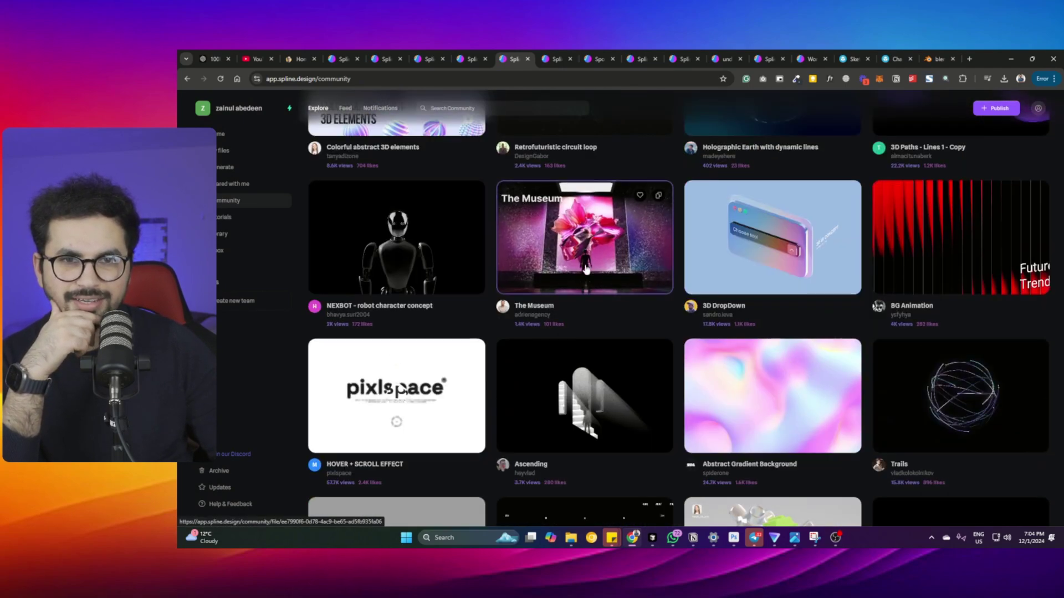
pyautogui.click(585, 270)
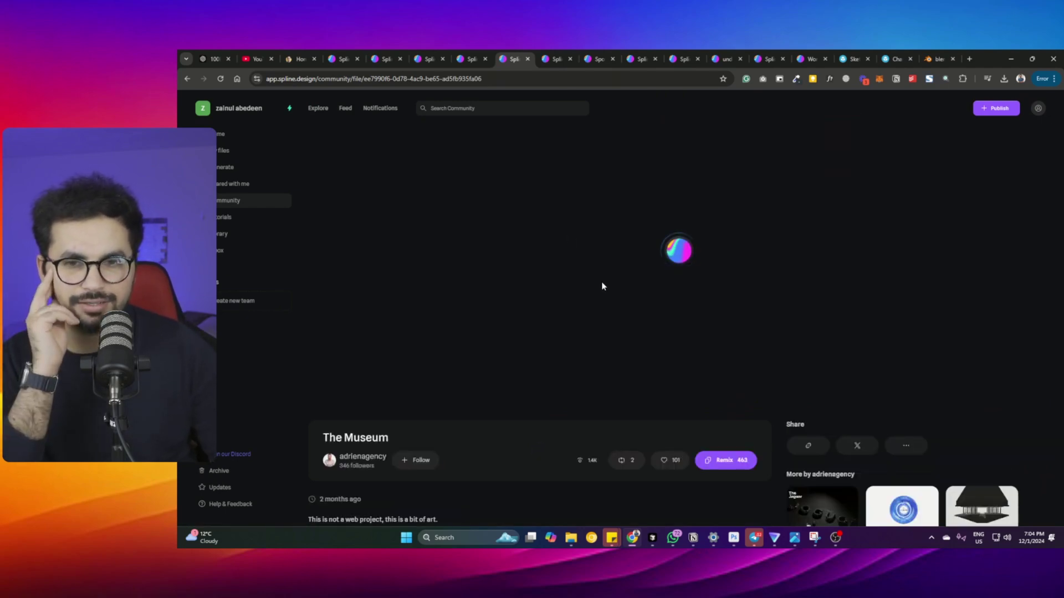
pyautogui.scroll(-1, 864, 371)
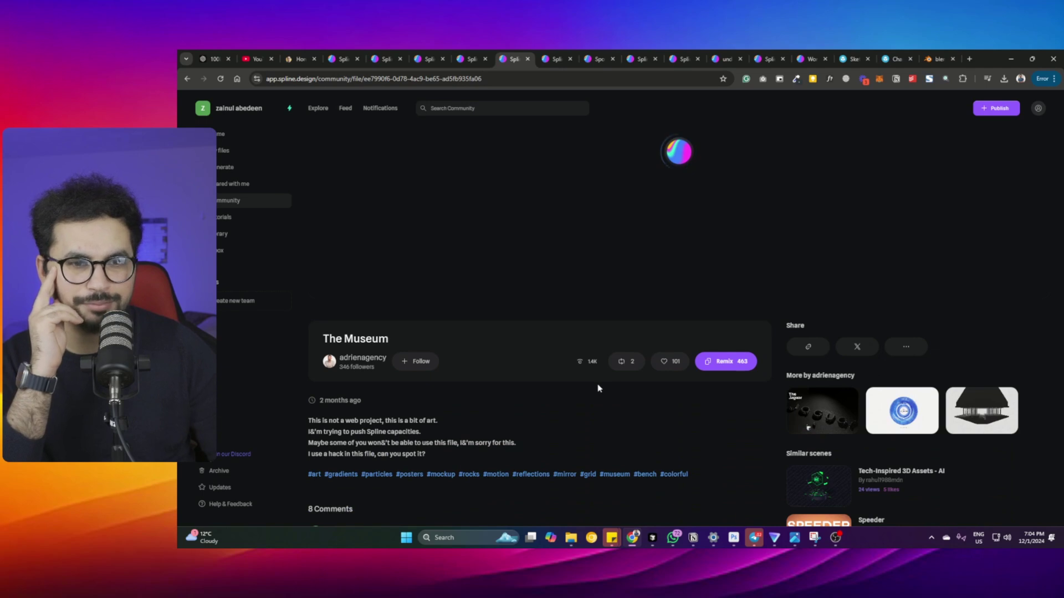
pyautogui.scroll(-1, 604, 389)
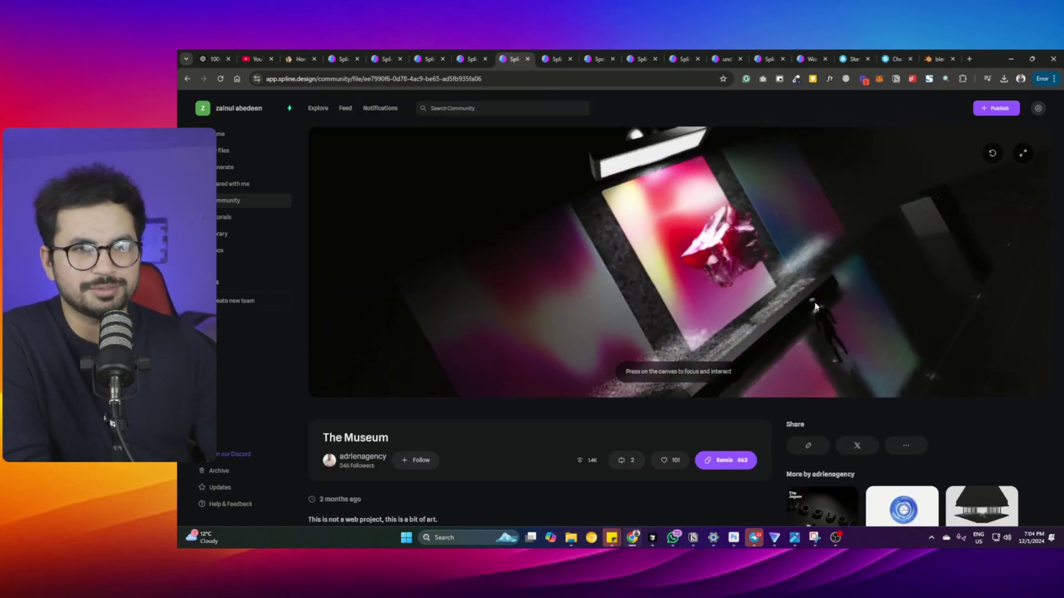
# - View The Museum scene full screen, read its description and comments, and open the similar scene Tech-Inspired 3D Assets - GROW CHART
pyautogui.click(1023, 153)
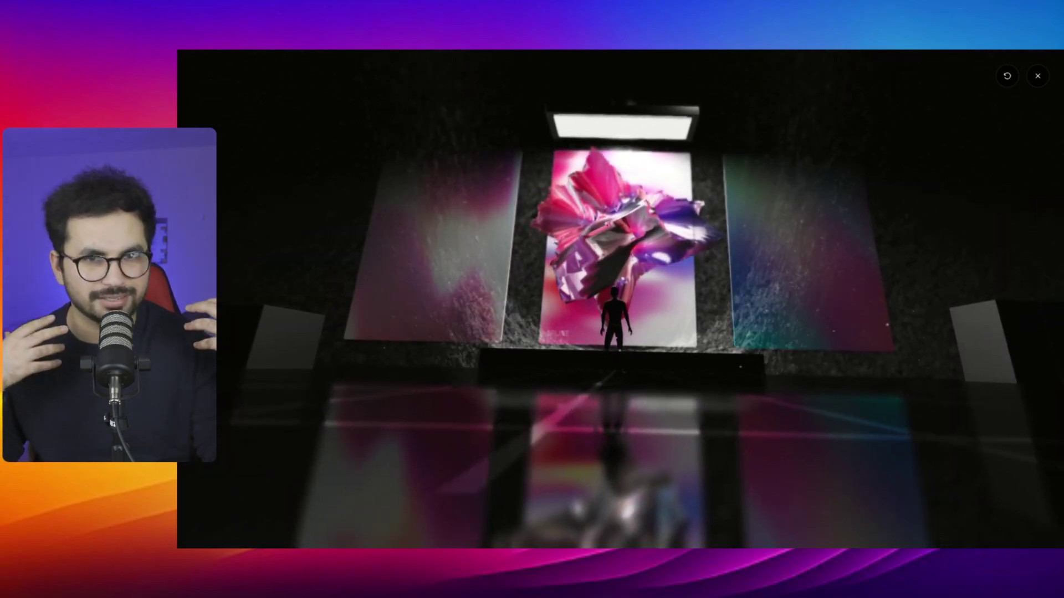
pyautogui.press('Escape')
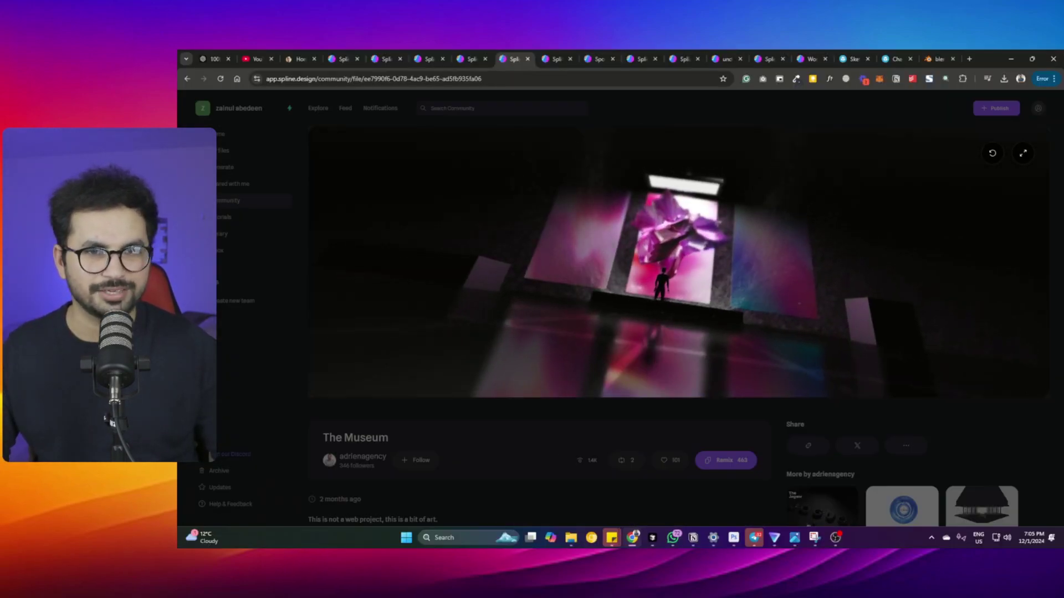
pyautogui.scroll(-4, 598, 442)
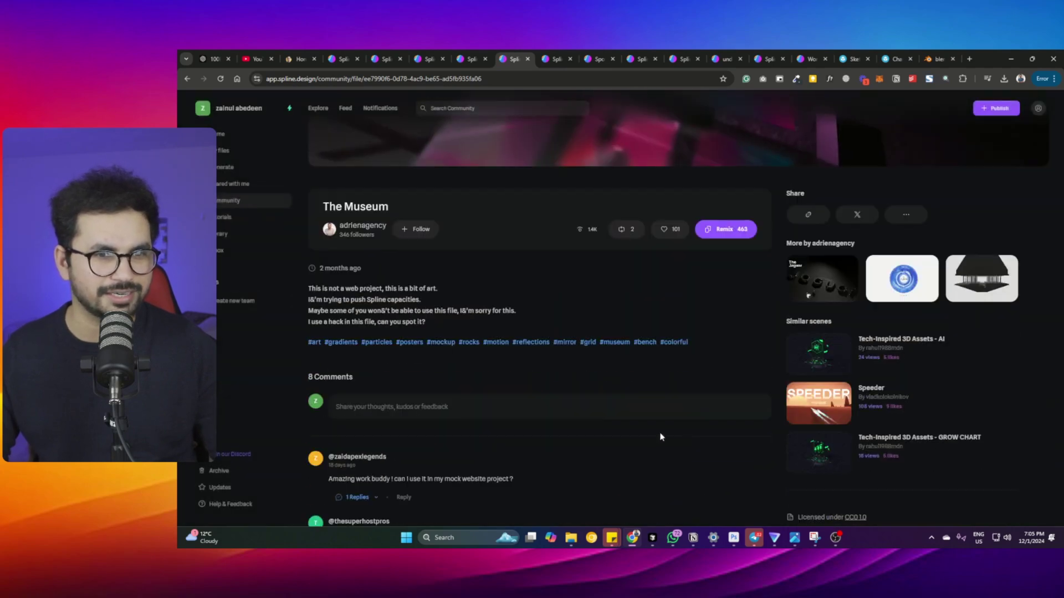
pyautogui.scroll(-4, 793, 441)
pyautogui.click(826, 234)
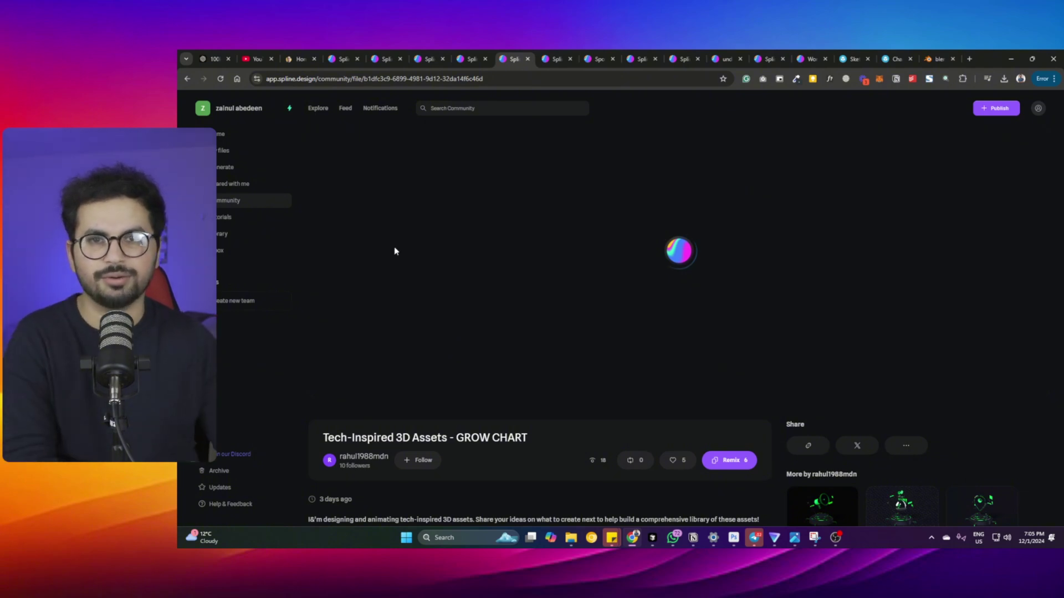
# - Browse the newest community scenes and open Lighting Torus - Copy to rotate its interactive preview
pyautogui.click(469, 55)
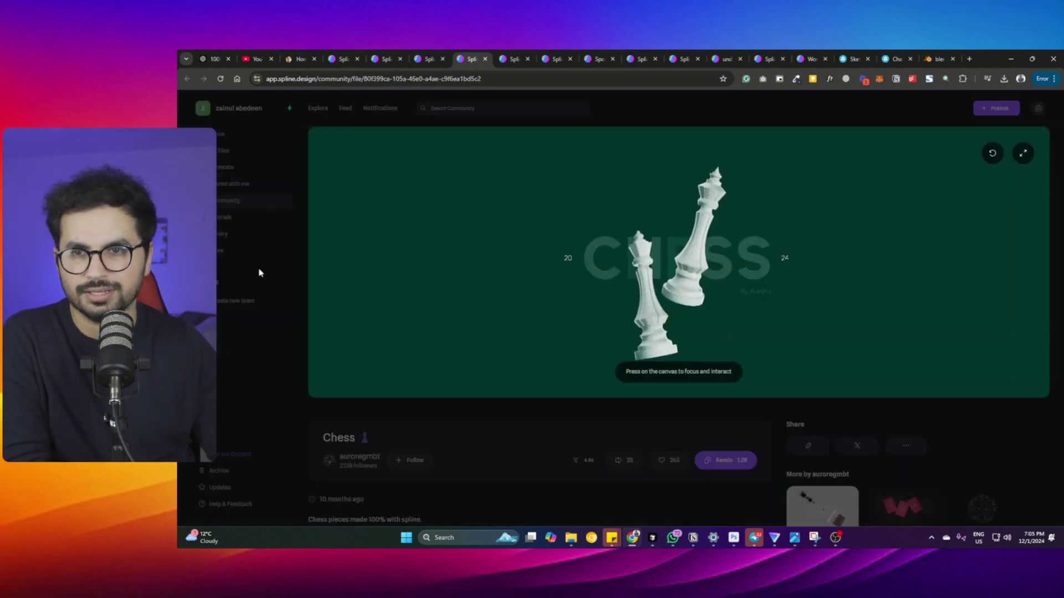
pyautogui.click(220, 205)
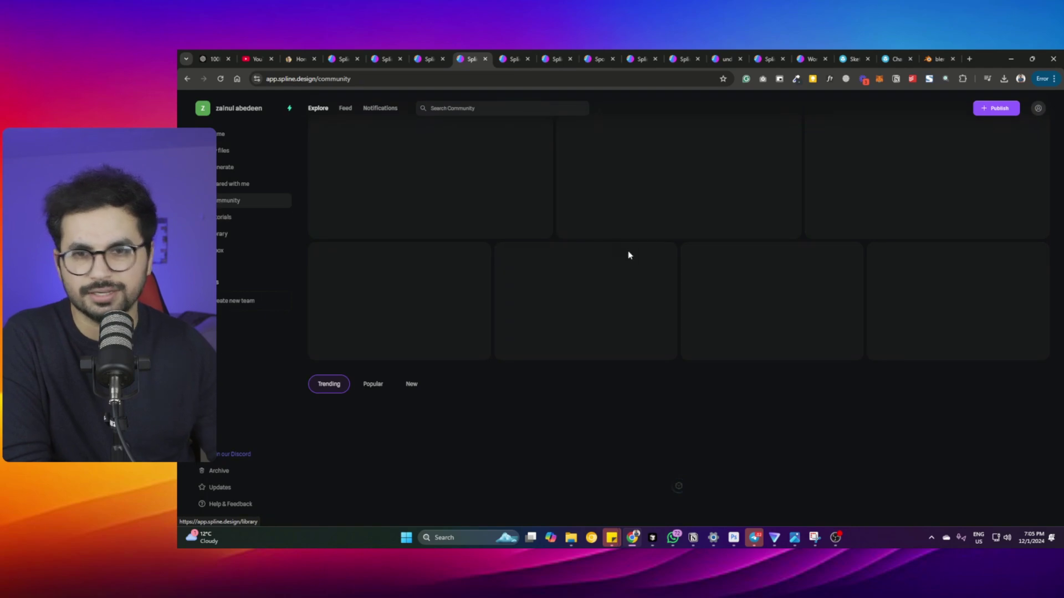
pyautogui.click(410, 385)
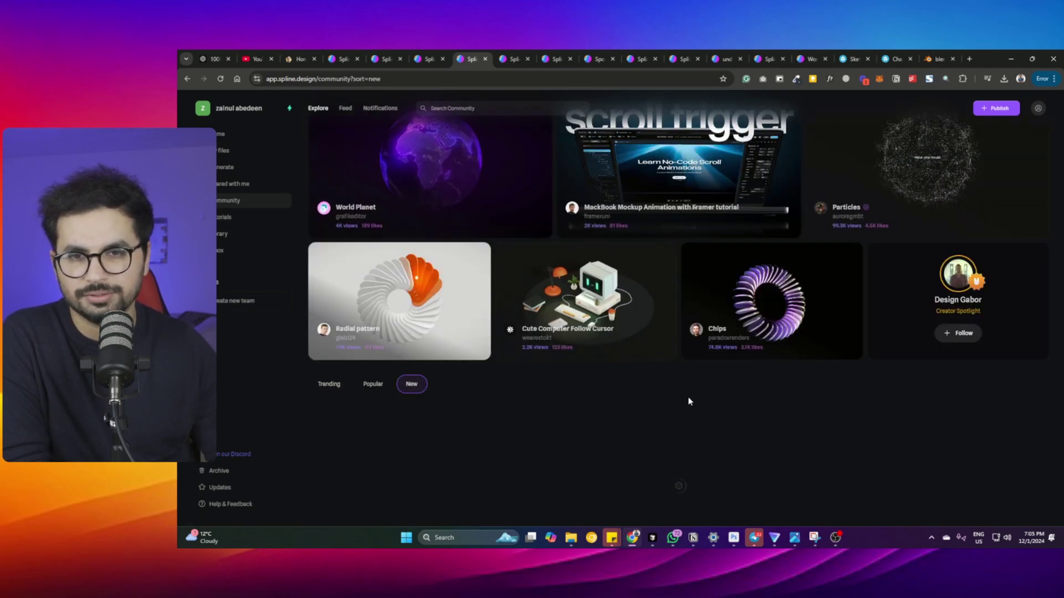
pyautogui.scroll(-8, 565, 391)
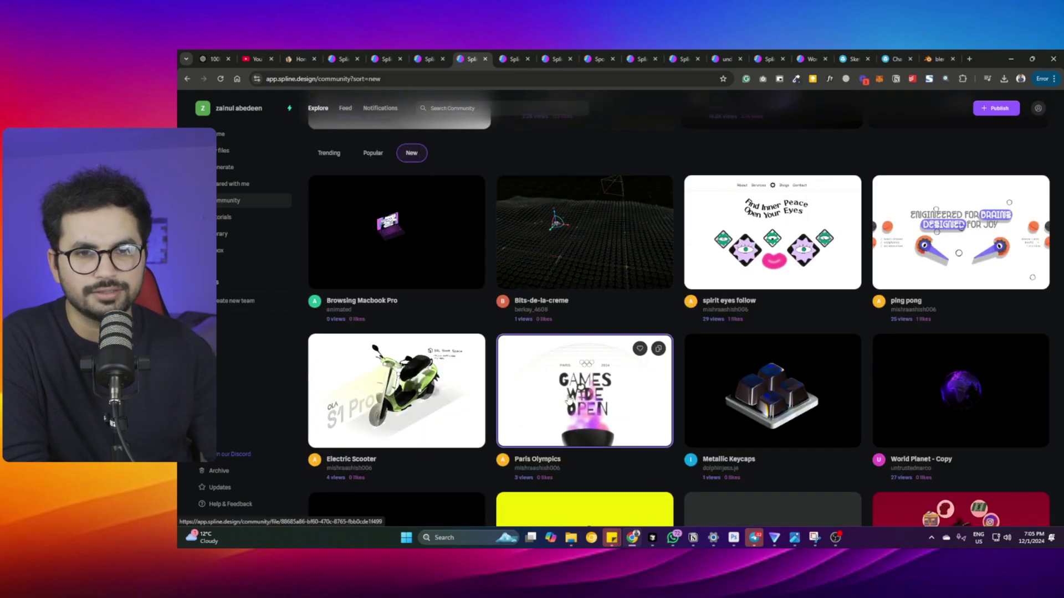
pyautogui.scroll(3, 616, 382)
pyautogui.scroll(-4, 392, 295)
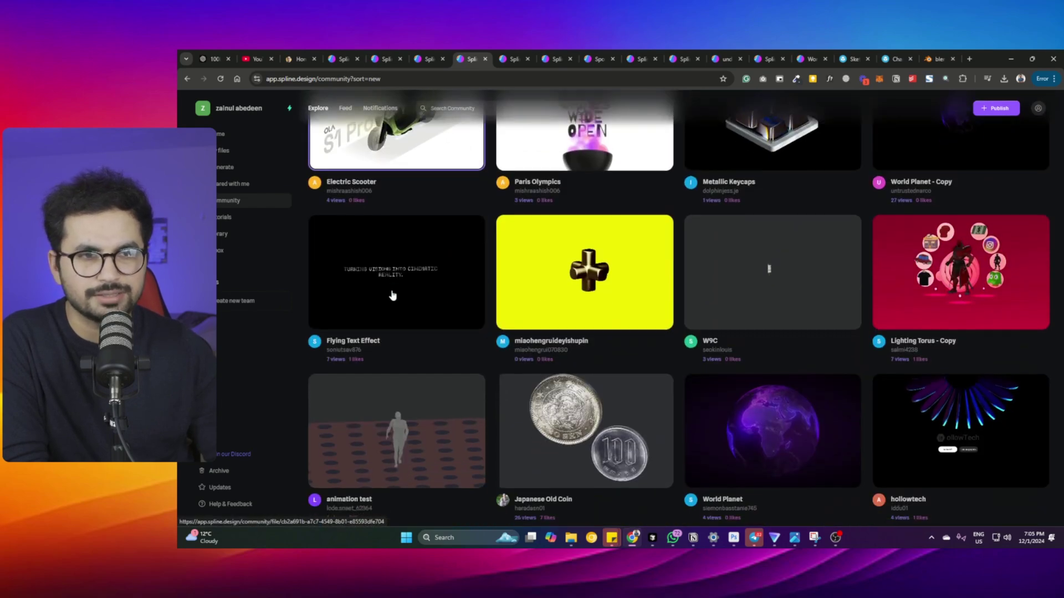
pyautogui.click(993, 302)
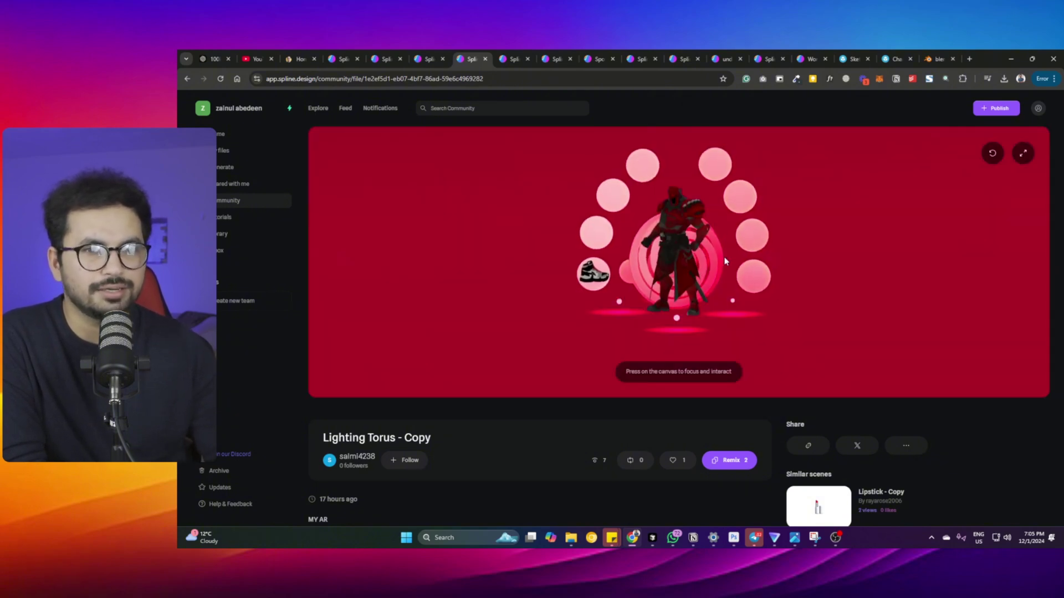
pyautogui.moveTo(725, 261); pyautogui.dragTo(601, 262)
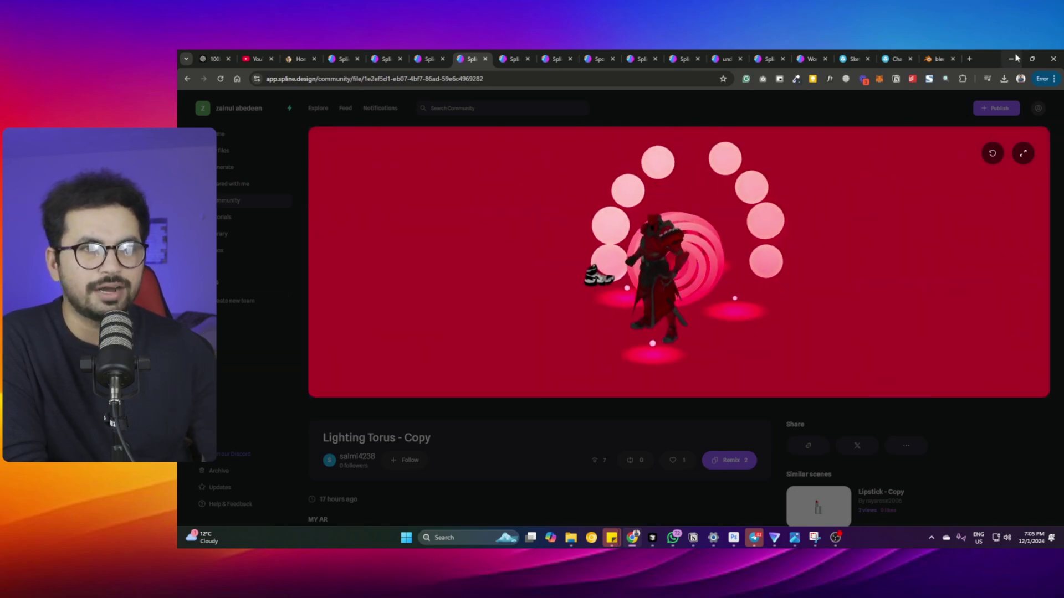
# - Search Sketchfab for "Shoes" models, and switch to the Blender website
pyautogui.click(895, 59)
pyautogui.click(481, 100)
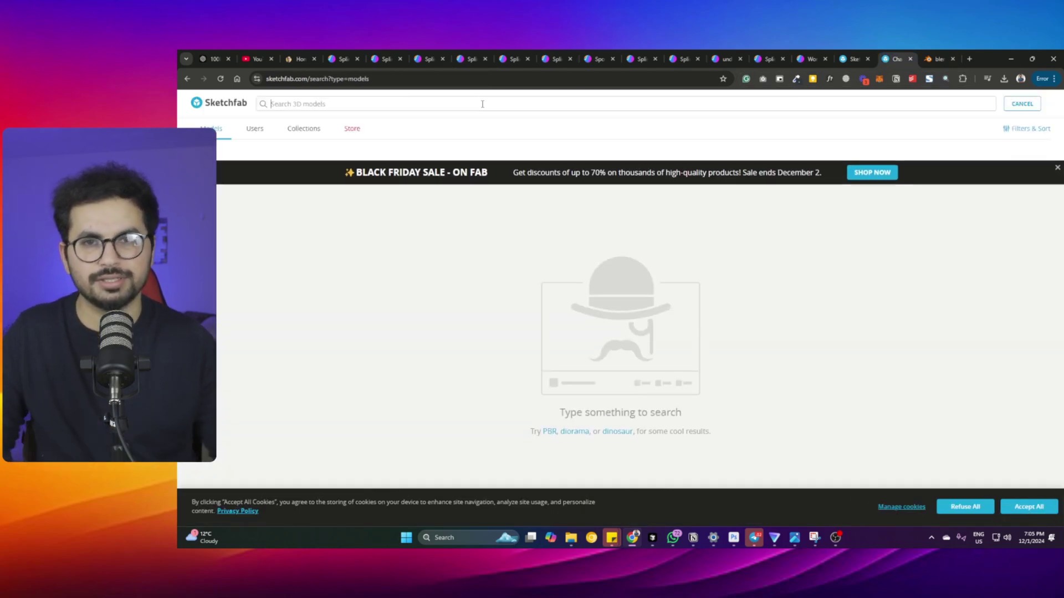
pyautogui.write('Sh')
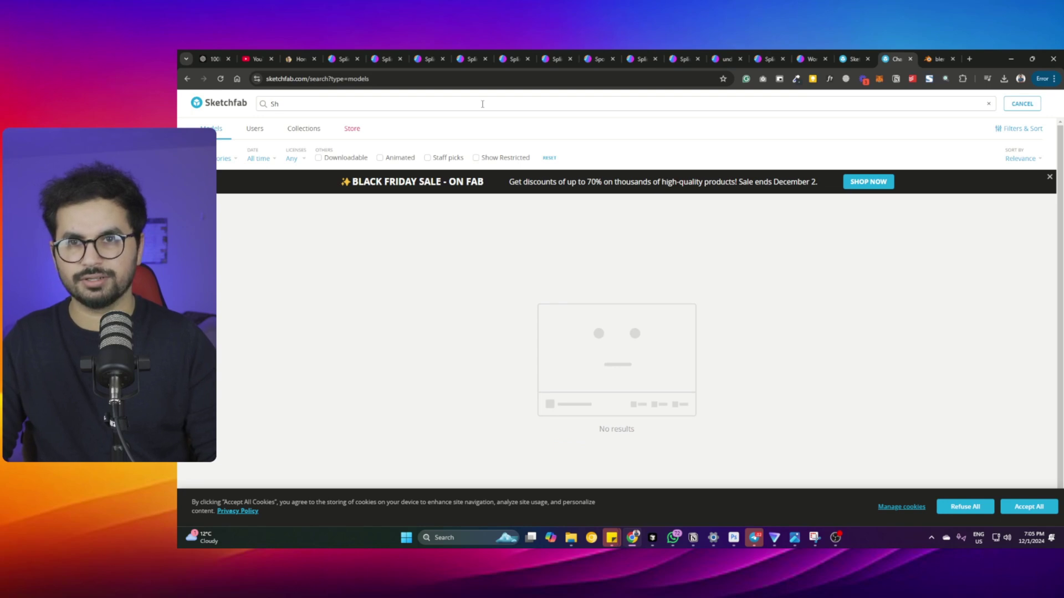
pyautogui.write('oes')
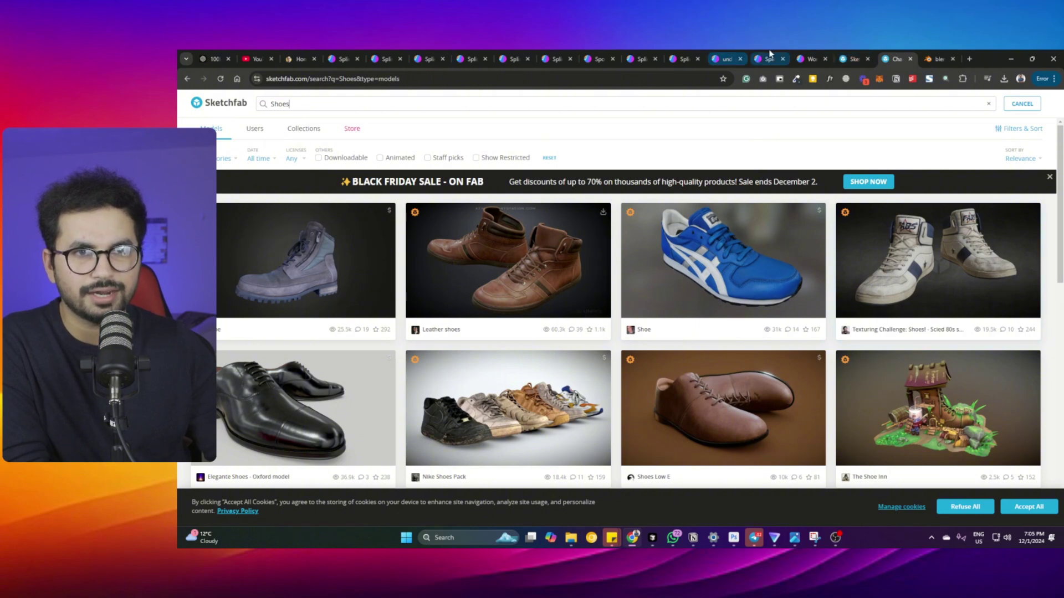
pyautogui.click(807, 57)
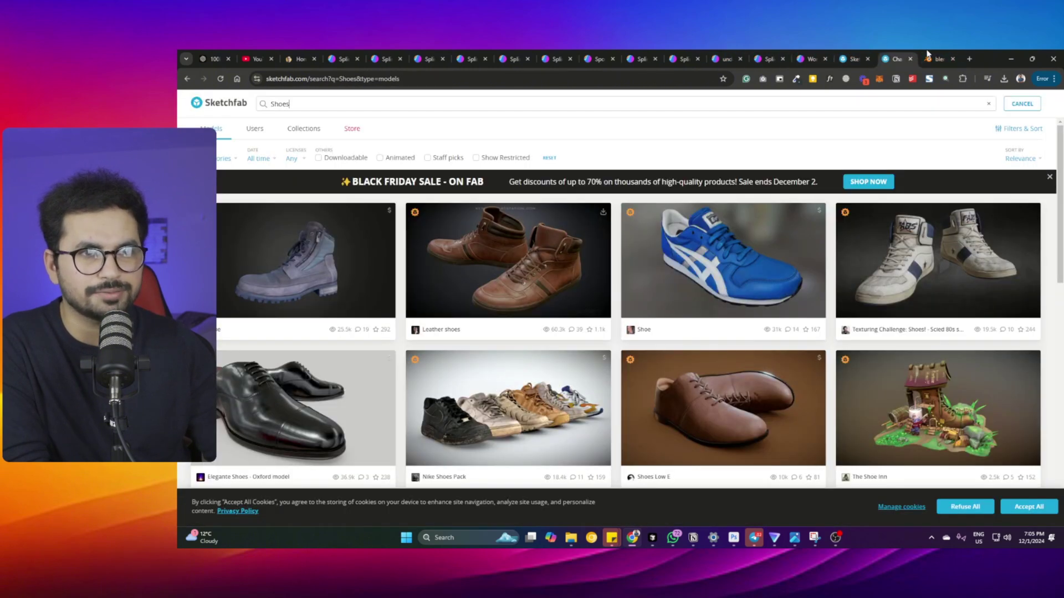
pyautogui.click(936, 58)
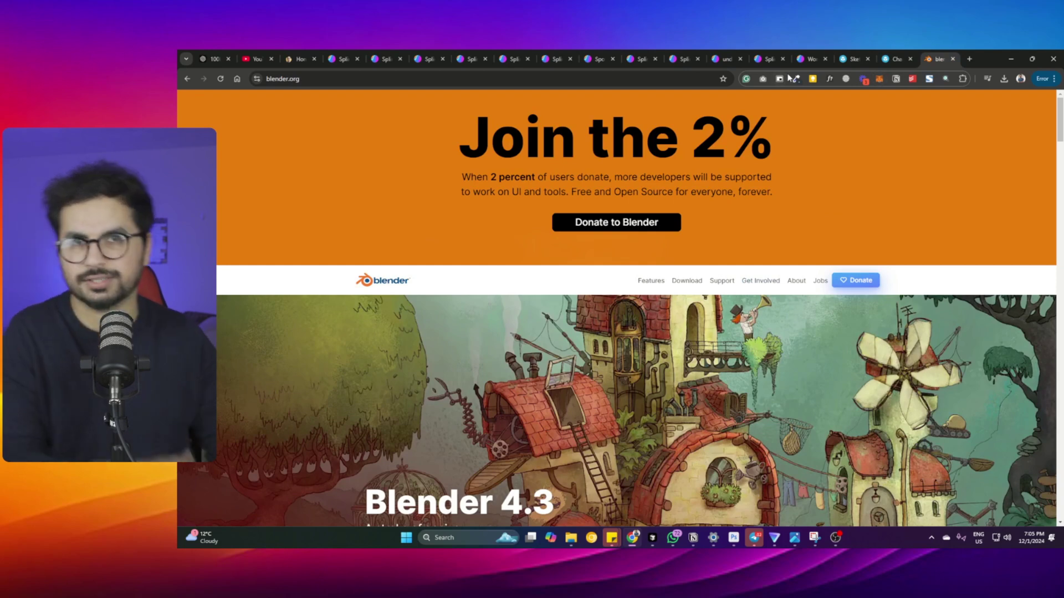
# - Look through the already open World Planet, robot follow cursor and Moon5 Labs Desktop scenes
pyautogui.click(766, 58)
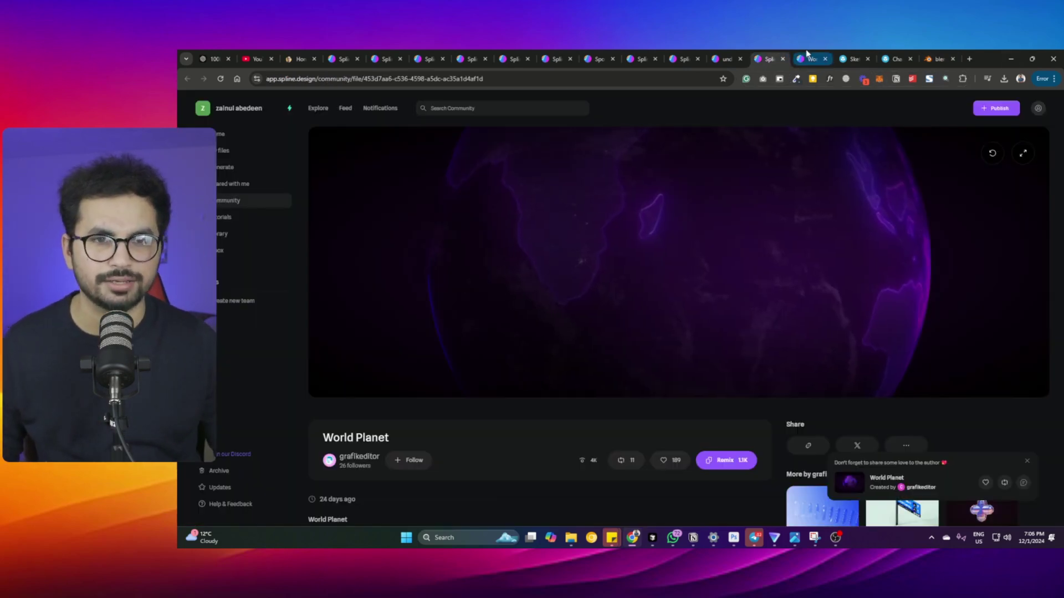
pyautogui.click(807, 58)
pyautogui.click(766, 58)
pyautogui.click(723, 58)
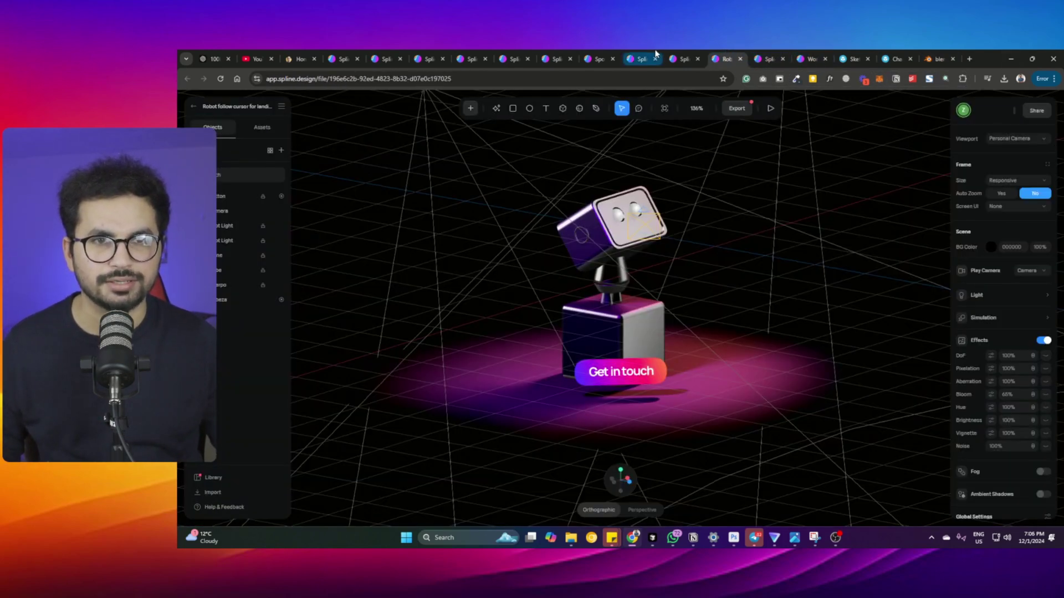
pyautogui.click(600, 58)
pyautogui.click(622, 58)
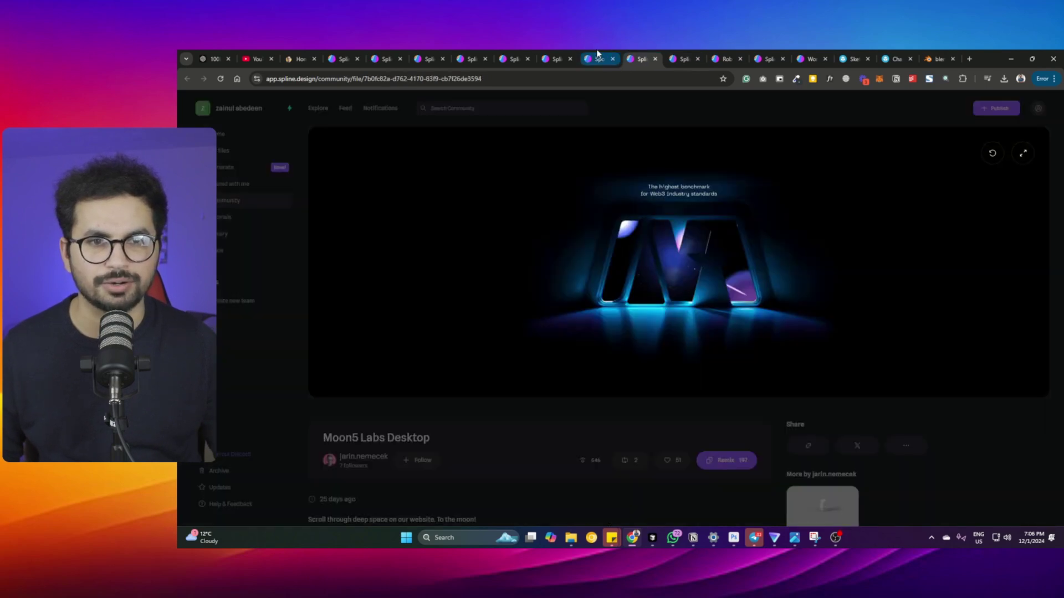
pyautogui.click(684, 58)
pyautogui.click(808, 58)
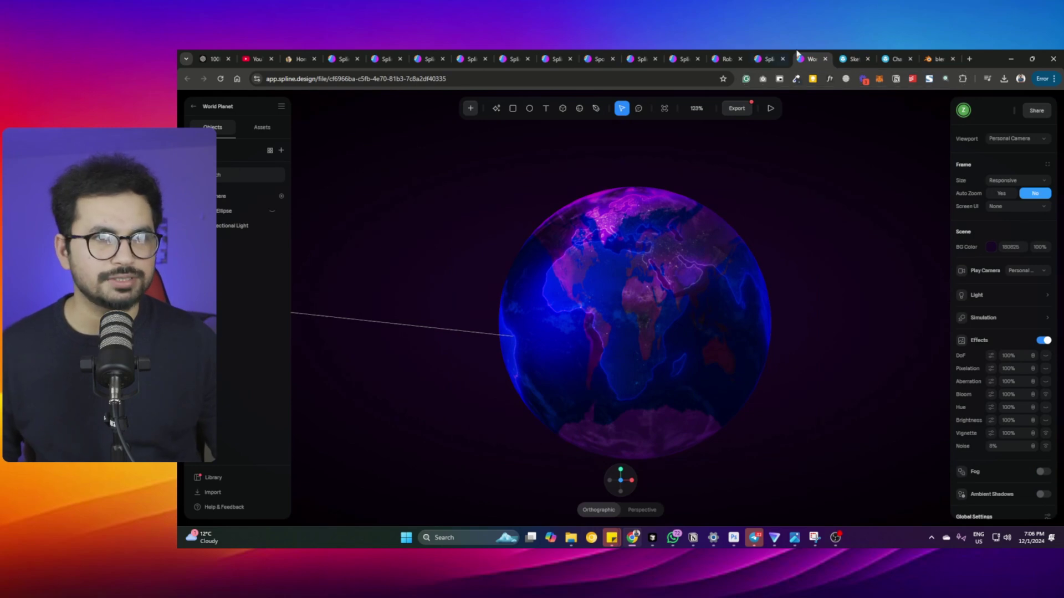
pyautogui.click(903, 56)
# - Return to the Spline home page from the World Planet community page and create a new file
pyautogui.click(763, 55)
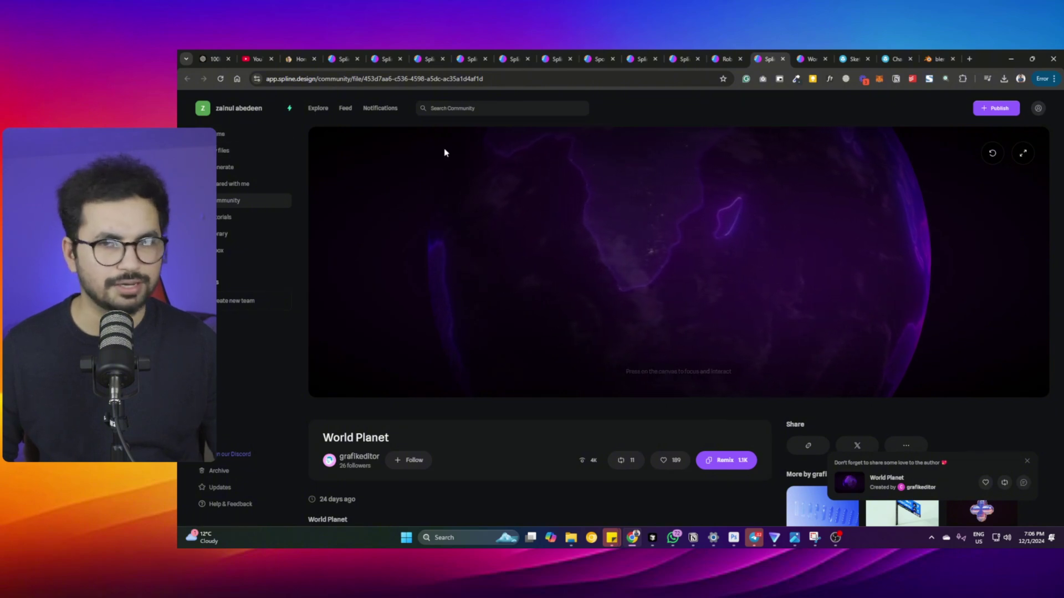
pyautogui.click(223, 143)
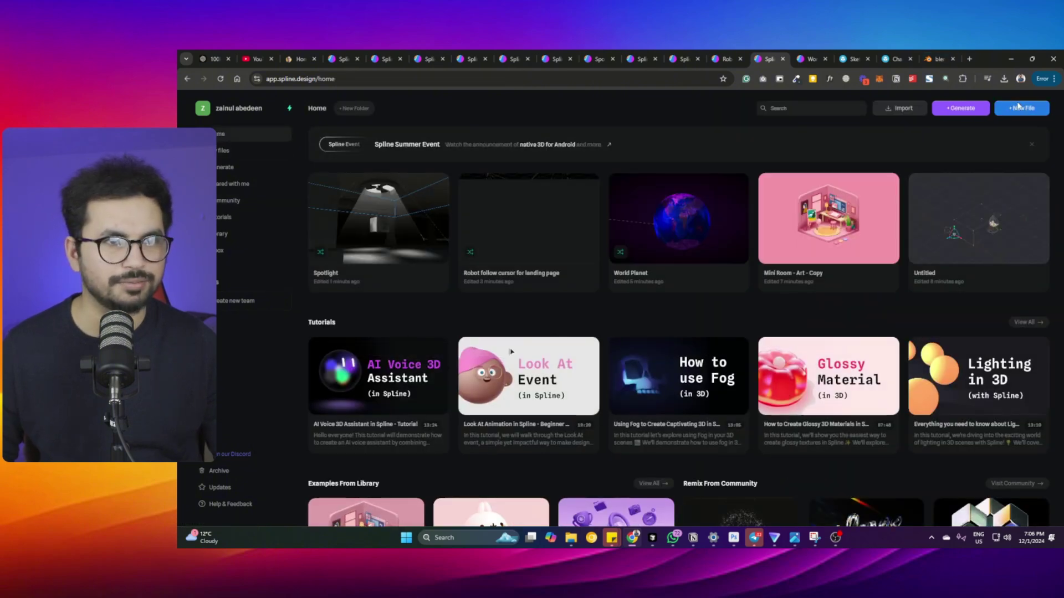
pyautogui.click(1014, 113)
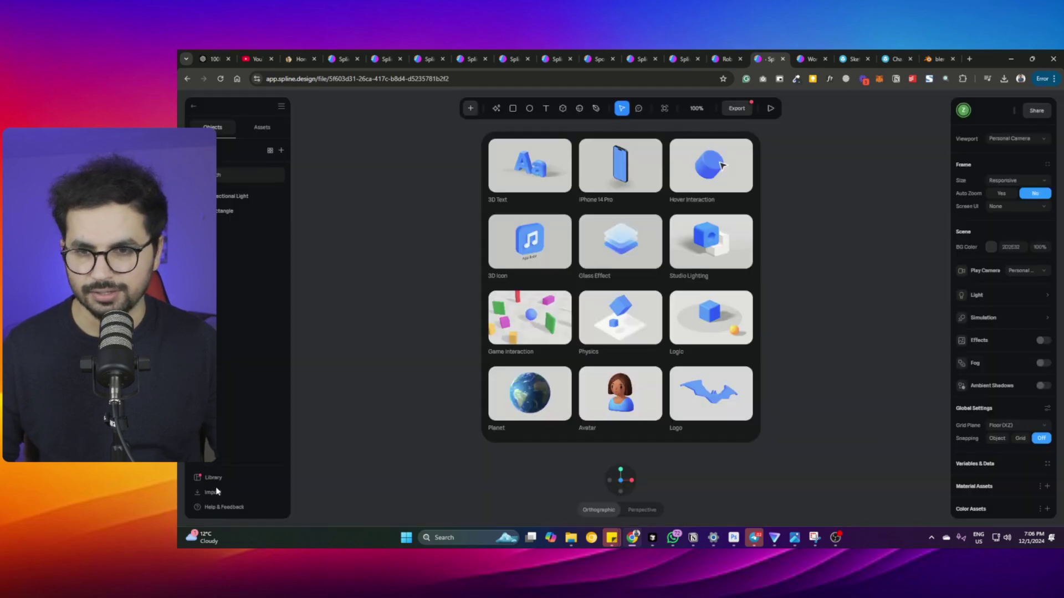
# - Import the downloaded hanging chair 3D model into the new scene
pyautogui.click(212, 493)
pyautogui.click(212, 494)
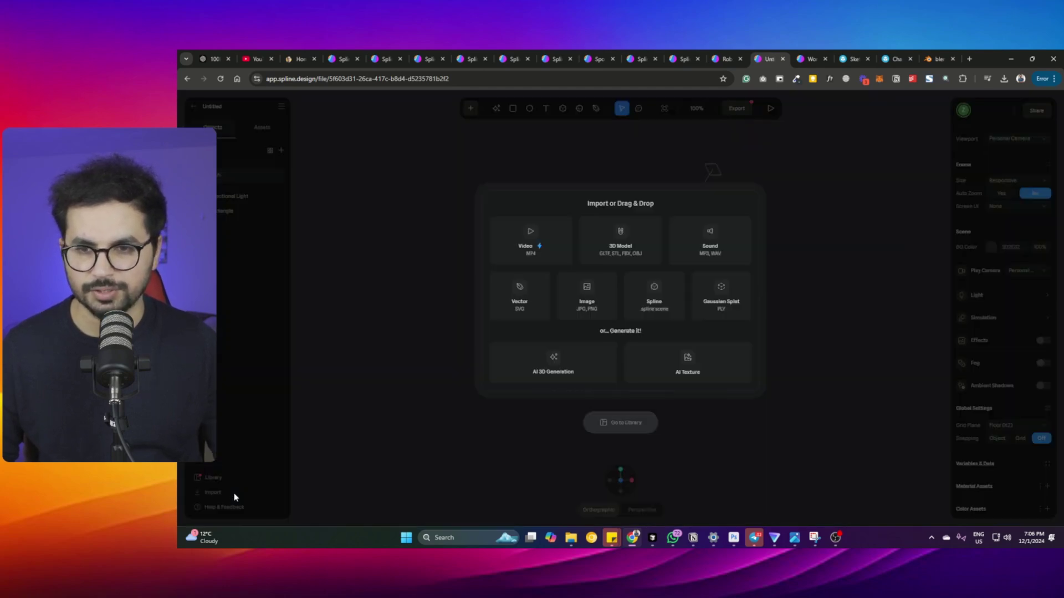
pyautogui.click(614, 248)
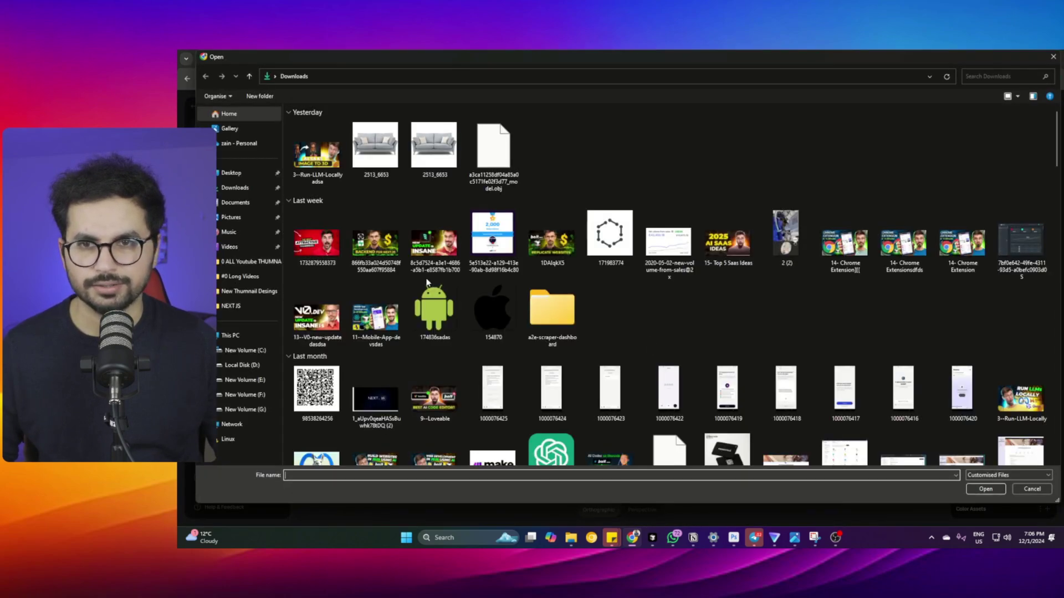
pyautogui.click(308, 153)
pyautogui.doubleClick(308, 152)
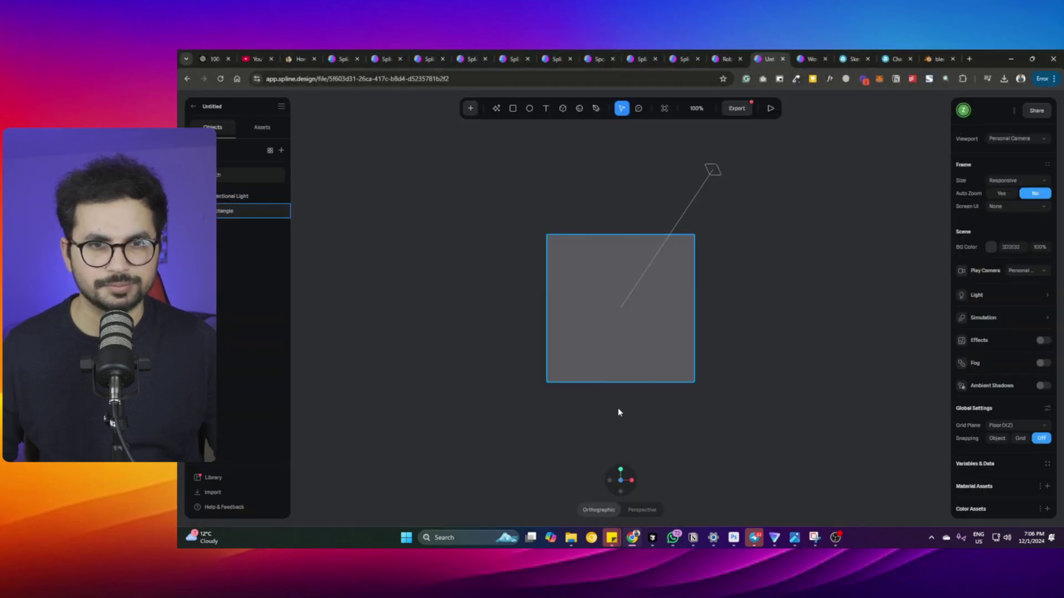
# - Delete the default rectangle from the scene
pyautogui.click(705, 348)
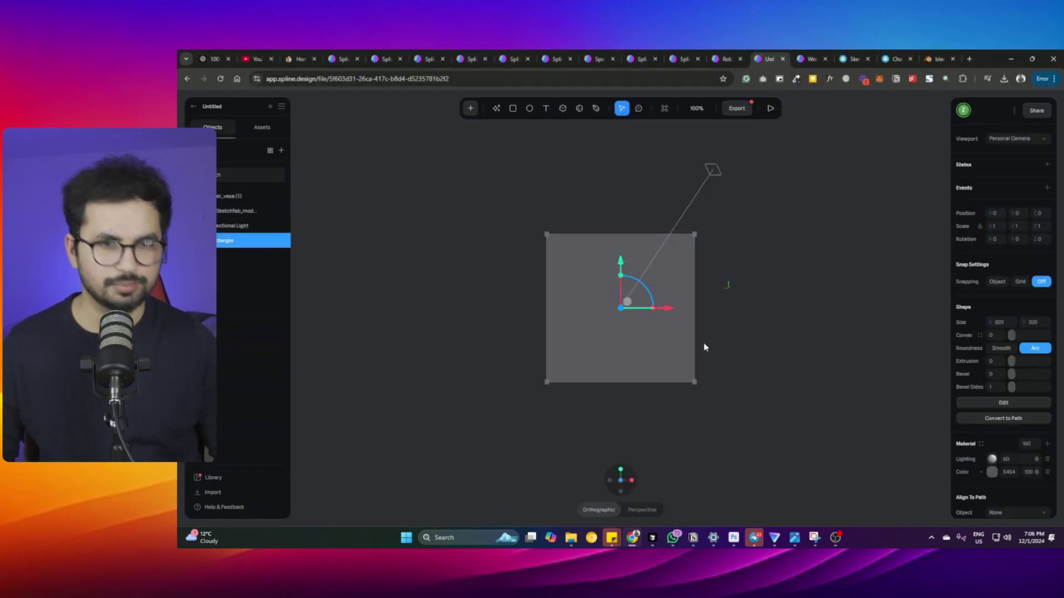
pyautogui.click(377, 386)
pyautogui.click(581, 349)
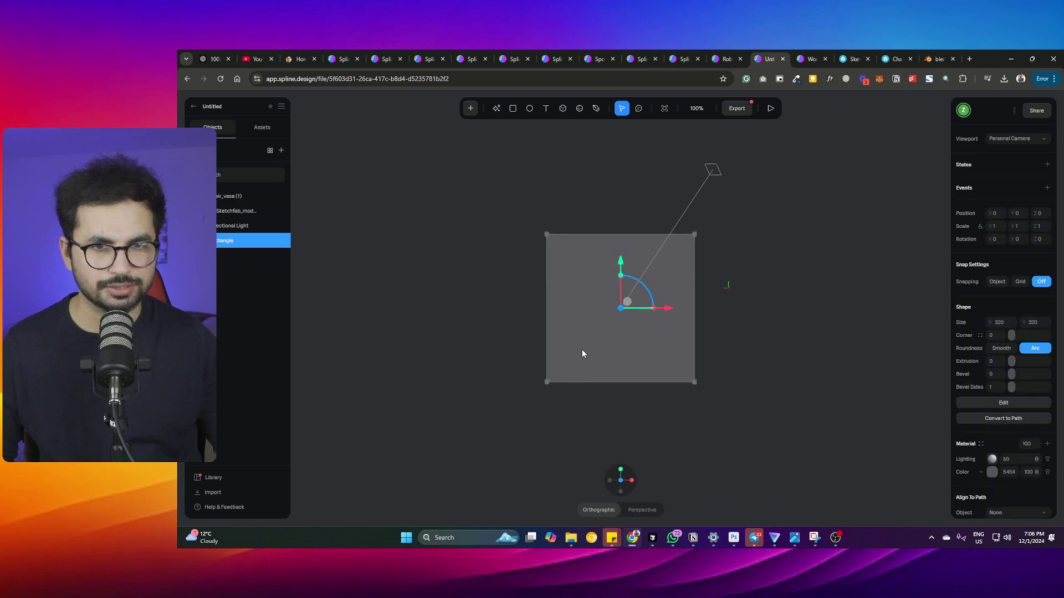
pyautogui.press('Delete')
# - Select the imported hanging chair model and examine it from several angles
pyautogui.hscroll(3, 661, 339)
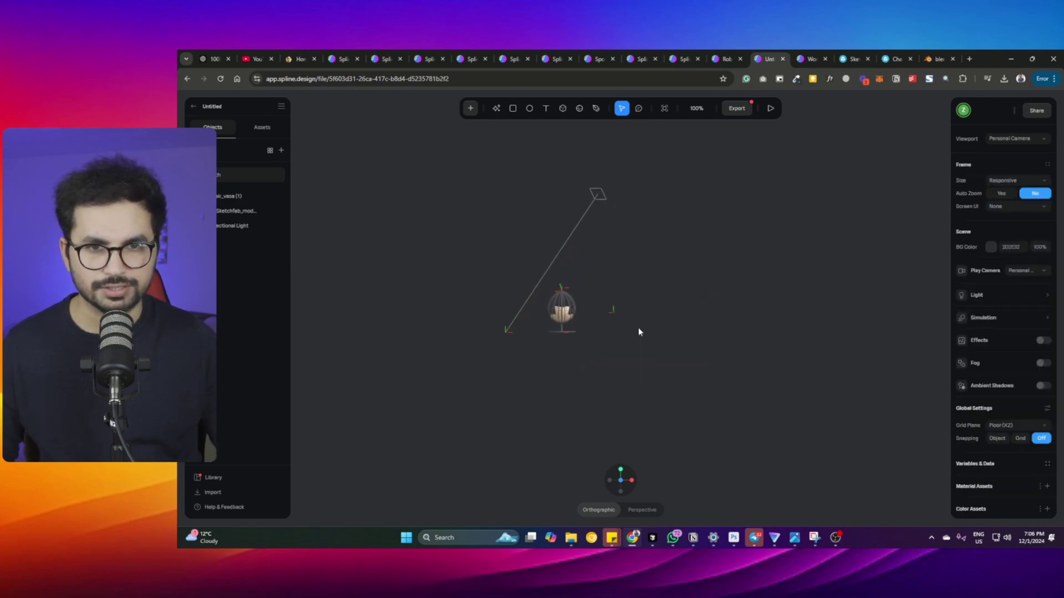
pyautogui.moveTo(631, 340); pyautogui.dragTo(536, 335)
pyautogui.scroll(4, 659, 347)
pyautogui.click(722, 353)
pyautogui.moveTo(626, 349); pyautogui.dragTo(652, 352, button='middle')
pyautogui.keyDown('alt'); pyautogui.moveTo(652, 352); pyautogui.dragTo(743, 301); pyautogui.keyUp('alt')
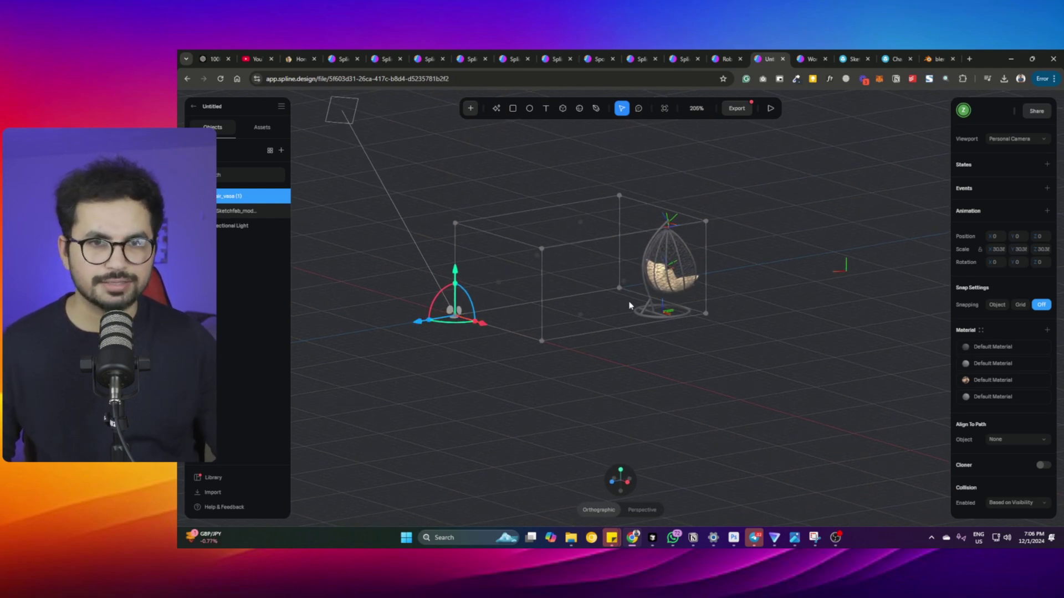
pyautogui.keyDown('alt'); pyautogui.moveTo(629, 306); pyautogui.dragTo(400, 368); pyautogui.keyUp('alt')
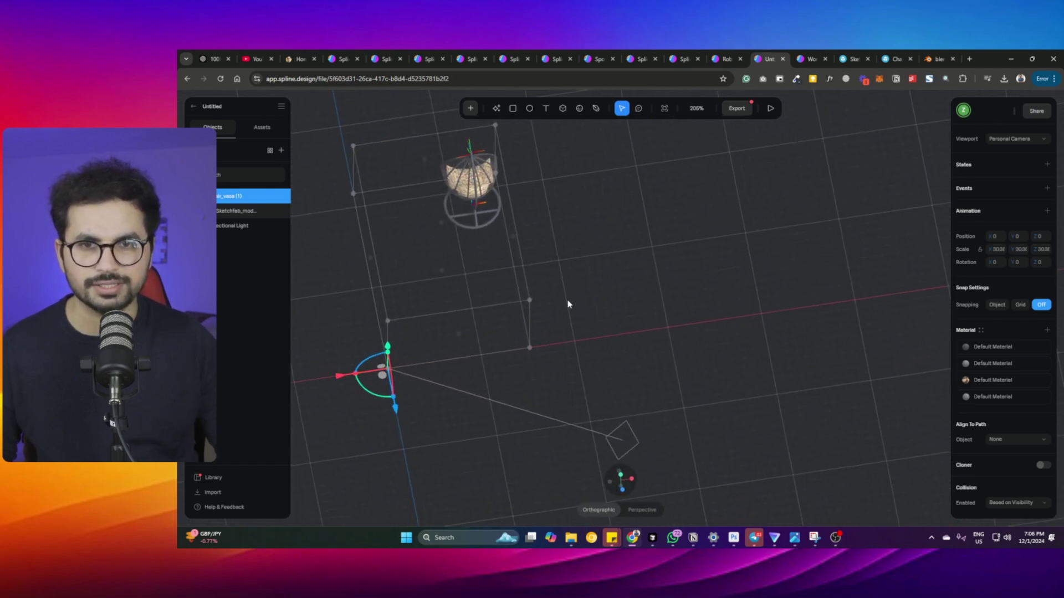
pyautogui.keyDown('alt'); pyautogui.moveTo(567, 303); pyautogui.dragTo(480, 285); pyautogui.keyUp('alt')
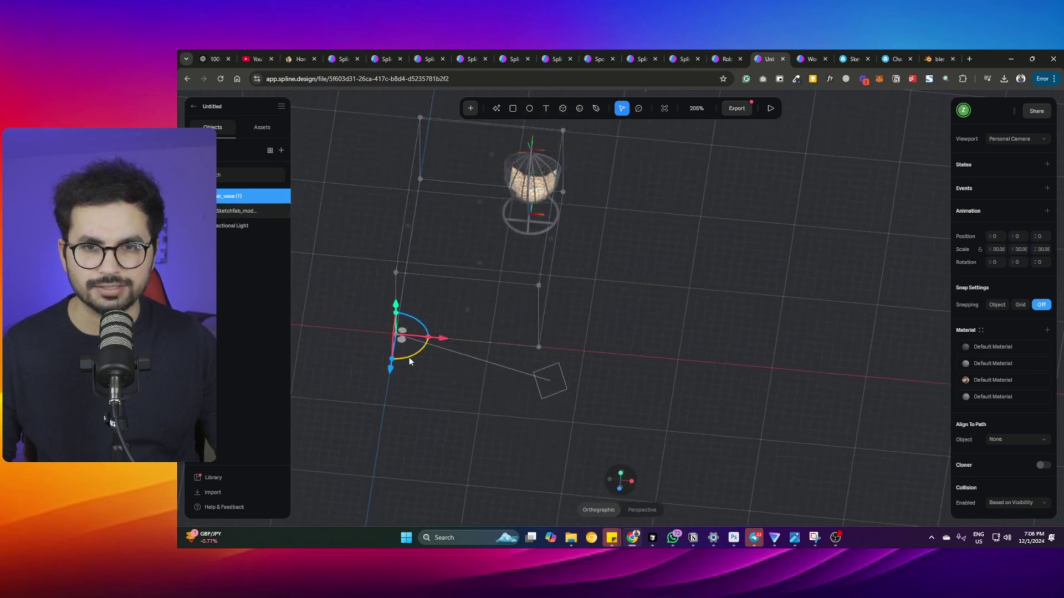
# - Rotate the hanging chair model slightly about its vertical axis and move it to about X -121, Z 178, checking it from another angle
pyautogui.moveTo(410, 362)
pyautogui.mouseDown()
pyautogui.moveTo(355, 360)
pyautogui.moveTo(445, 342)
pyautogui.moveTo(403, 380)
pyautogui.moveTo(285, 387)
pyautogui.moveTo(521, 337)
pyautogui.moveTo(481, 364)
pyautogui.moveTo(290, 396)
pyautogui.moveTo(447, 384)
pyautogui.moveTo(505, 330)
pyautogui.moveTo(395, 380)
pyautogui.moveTo(427, 369)
pyautogui.moveTo(411, 371)
pyautogui.moveTo(422, 357)
pyautogui.moveTo(325, 368)
pyautogui.moveTo(409, 362)
pyautogui.moveTo(420, 349)
pyautogui.moveTo(416, 371)
pyautogui.mouseUp()
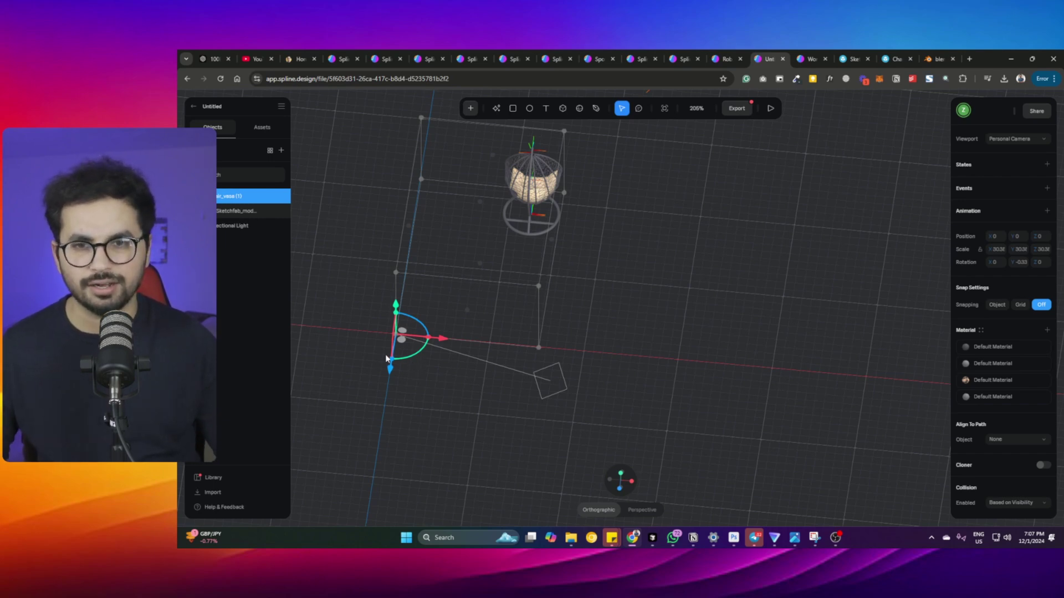
pyautogui.moveTo(391, 369); pyautogui.dragTo(309, 464)
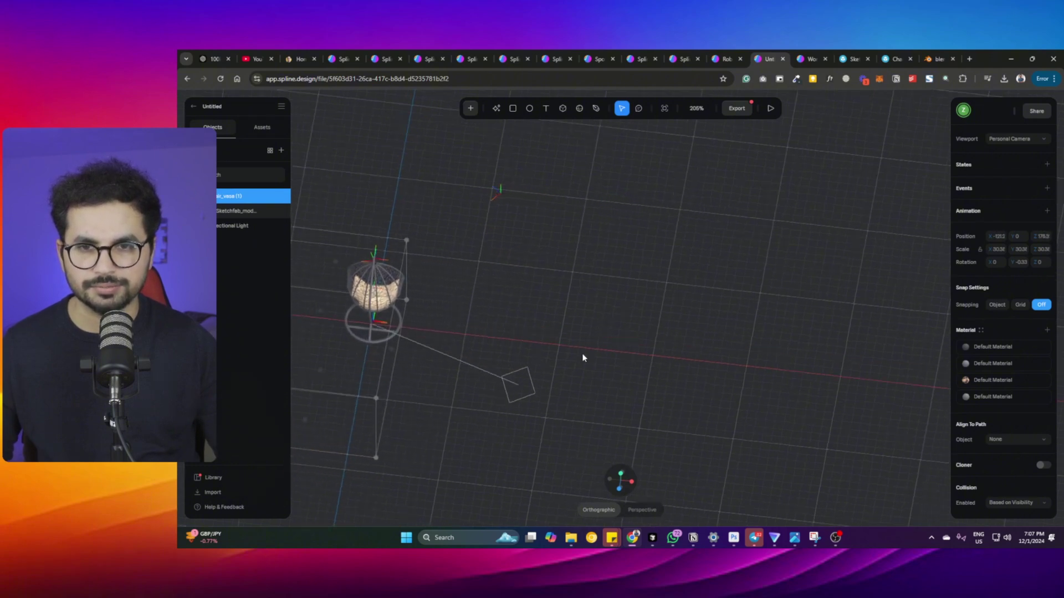
pyautogui.moveTo(584, 356); pyautogui.dragTo(605, 349, button='right')
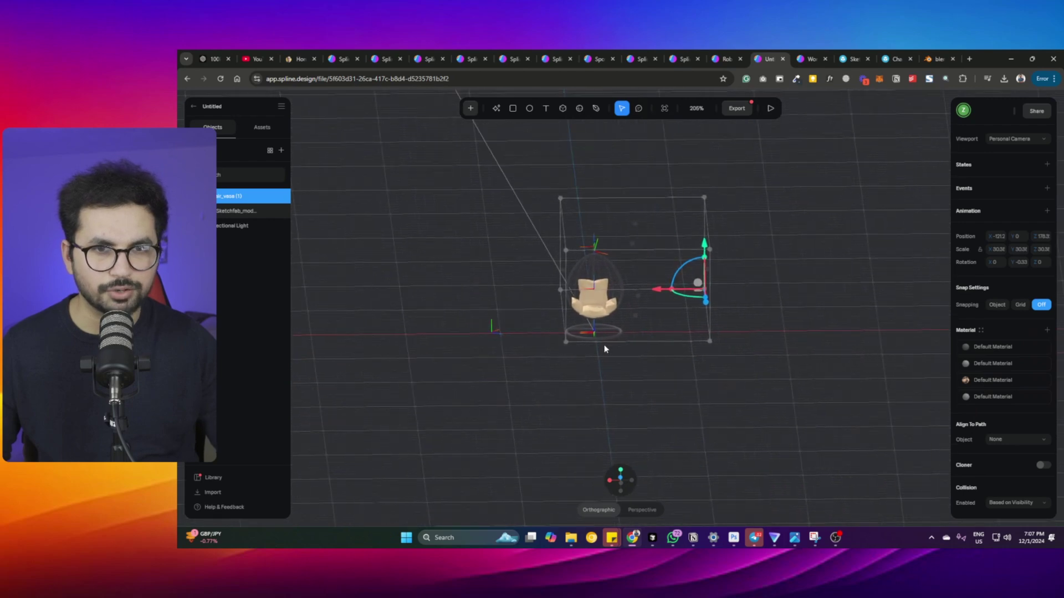
pyautogui.scroll(10, 605, 349)
pyautogui.moveTo(673, 316)
pyautogui.mouseDown(button='right')
pyautogui.moveTo(682, 318)
pyautogui.moveTo(659, 302)
pyautogui.moveTo(681, 321)
pyautogui.moveTo(666, 301)
pyautogui.mouseUp(button='right')
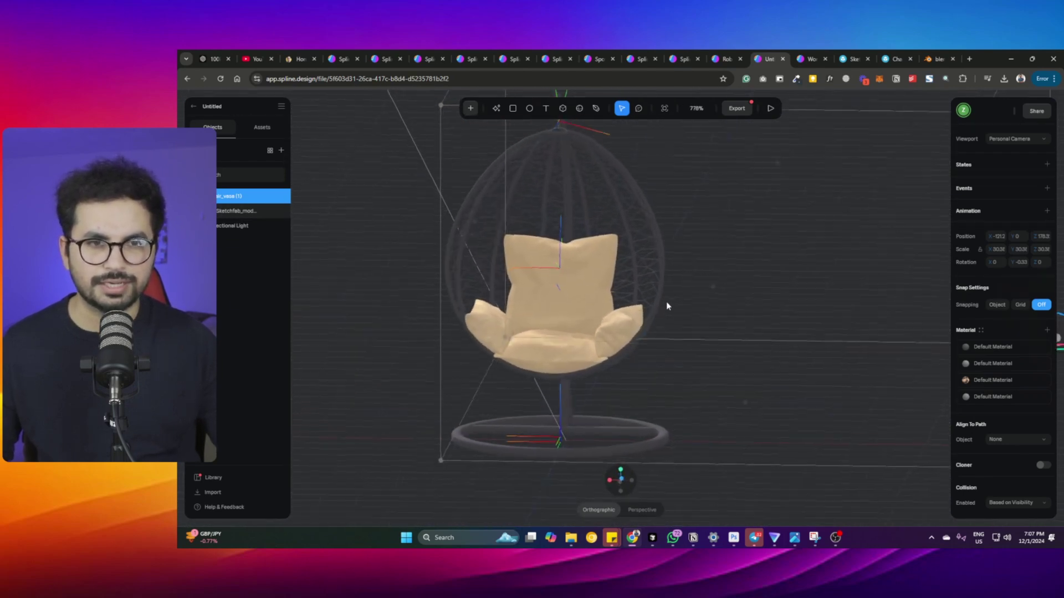
pyautogui.scroll(-5, 760, 309)
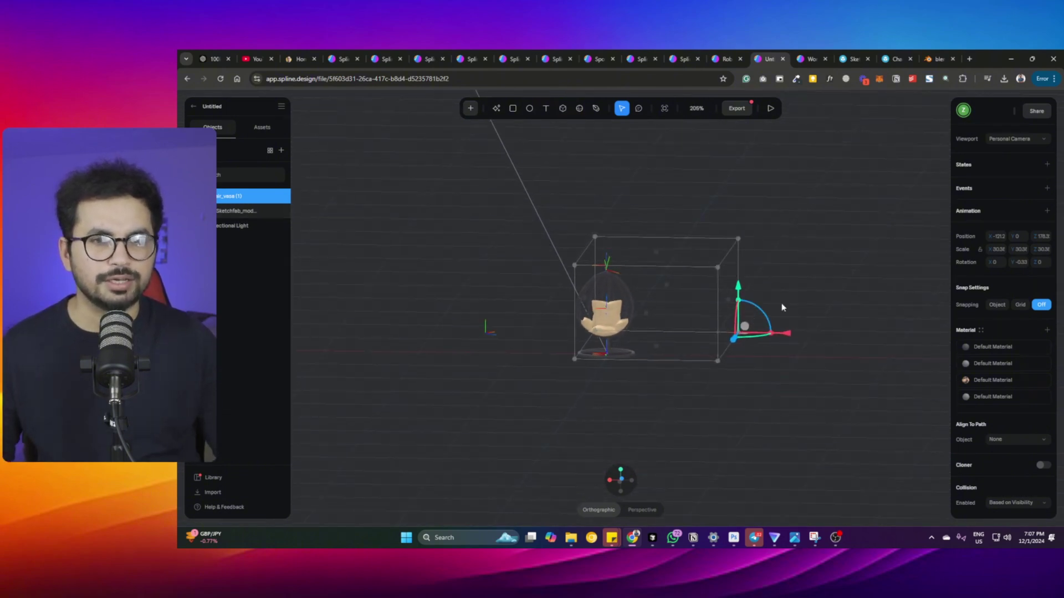
pyautogui.moveTo(819, 277); pyautogui.dragTo(829, 300, button='middle')
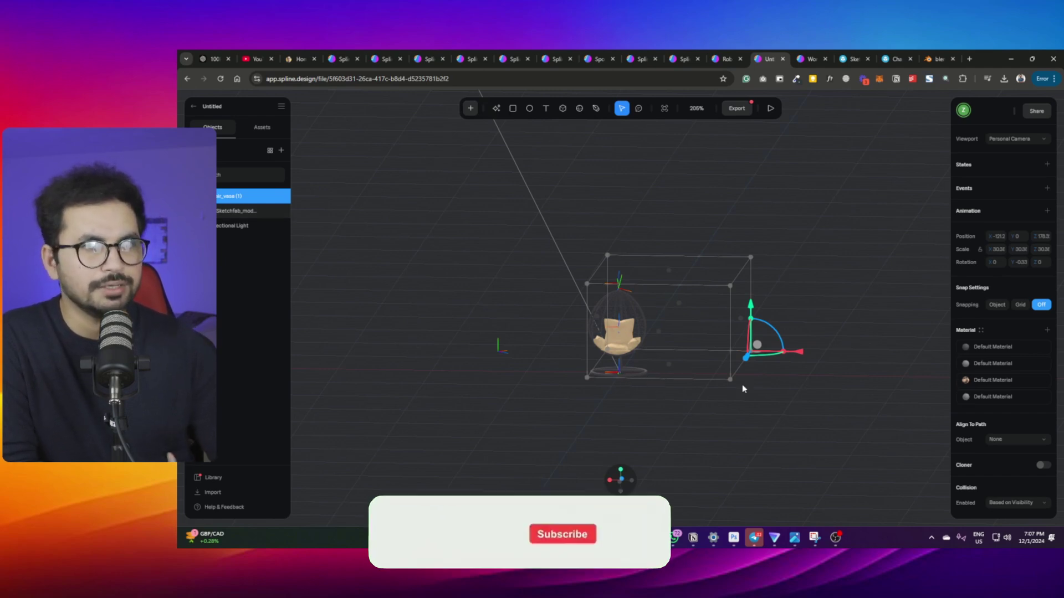
# - Switch to the Blender website and open its download page
pyautogui.click(940, 58)
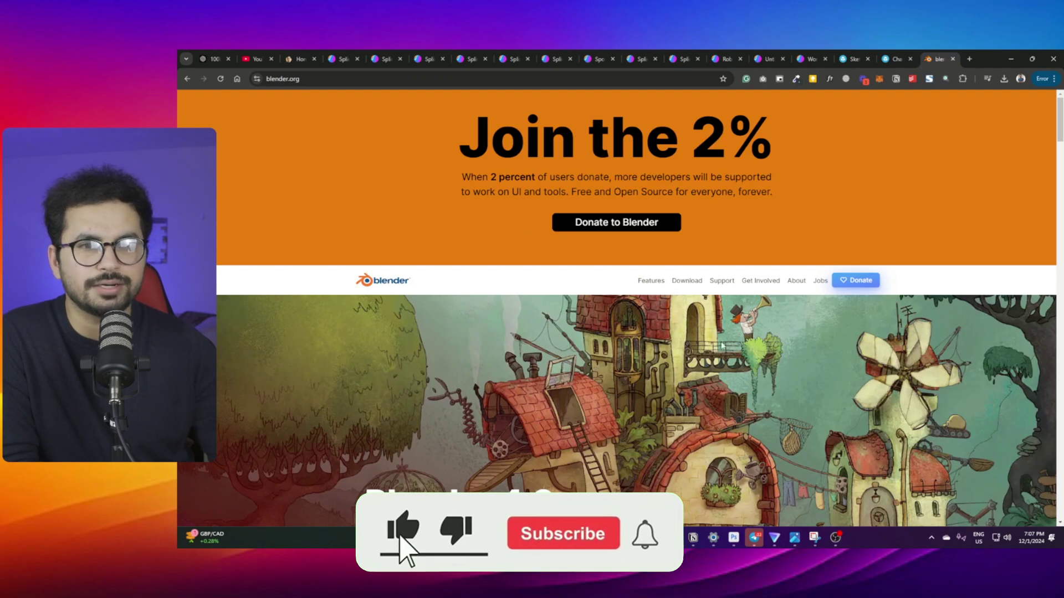
pyautogui.click(679, 281)
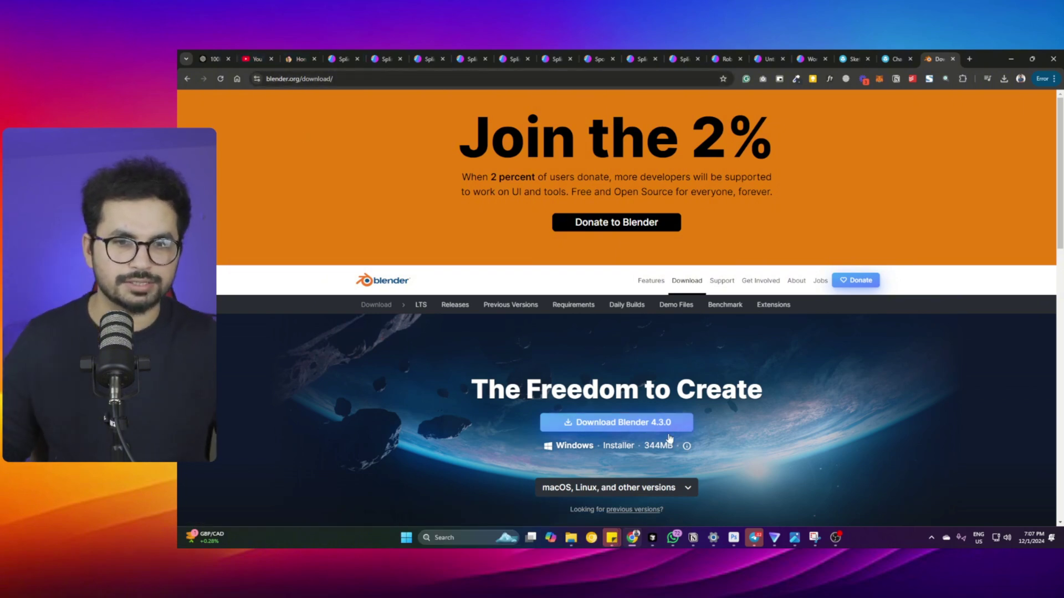
# - Find Blender 4.2 through the Windows search, launch it and dismiss the splash screen
pyautogui.click(452, 540)
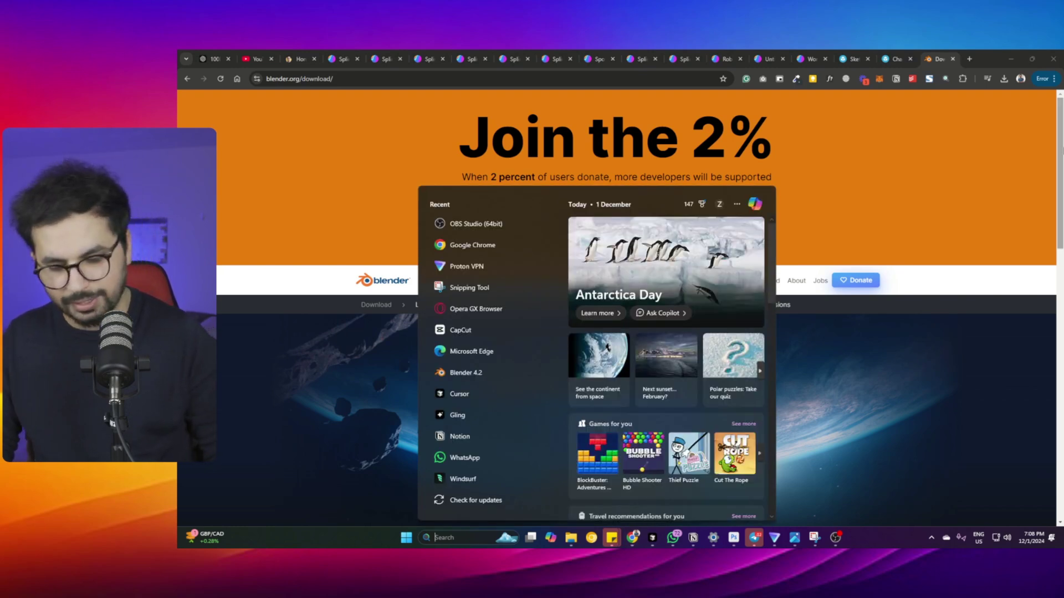
pyautogui.write('Ble')
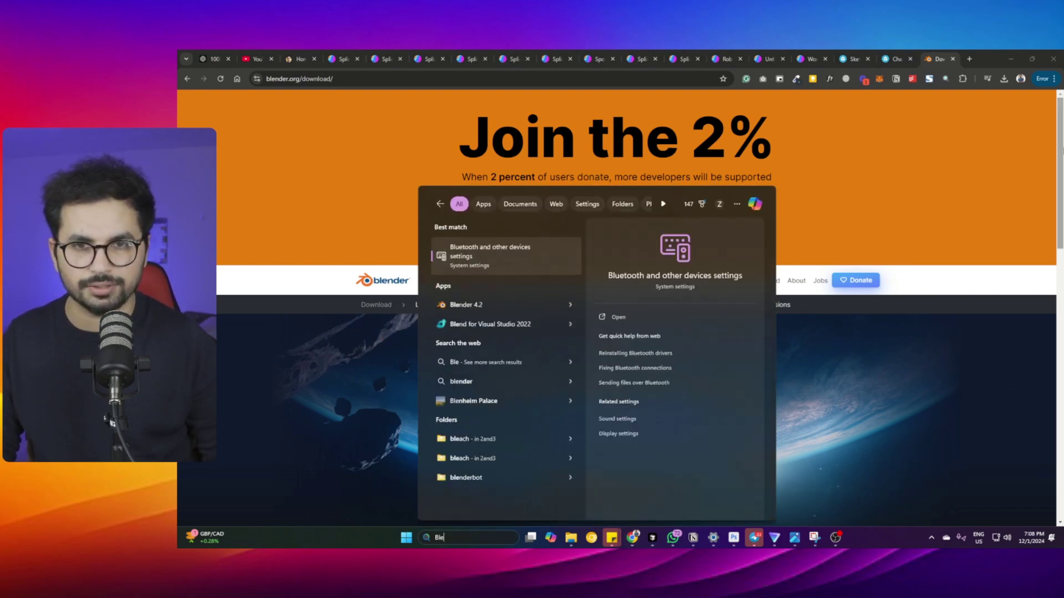
pyautogui.press('Down')
pyautogui.press('Return')
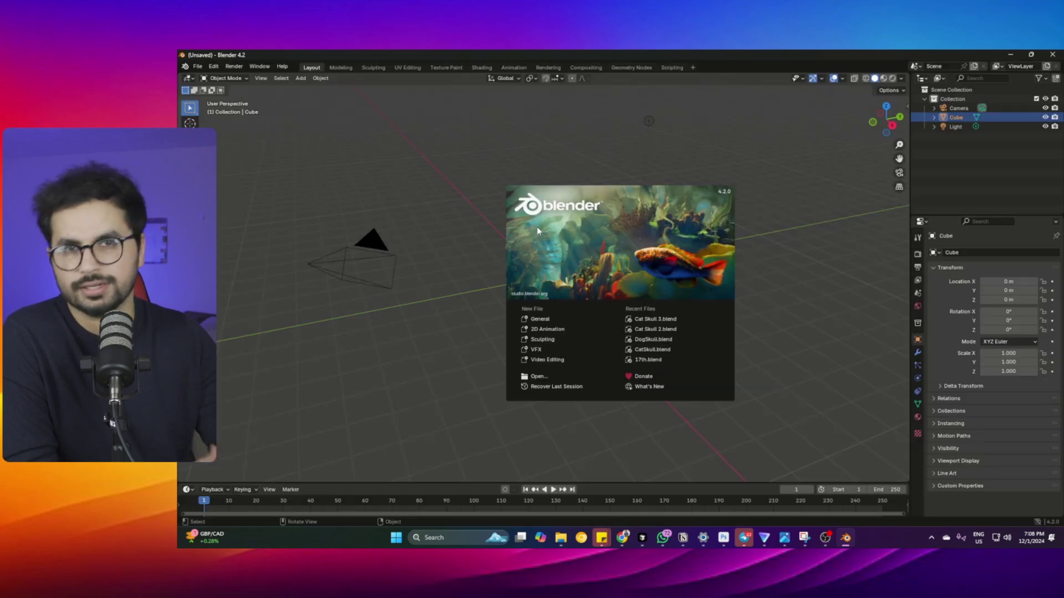
pyautogui.click(563, 241)
pyautogui.click(639, 319)
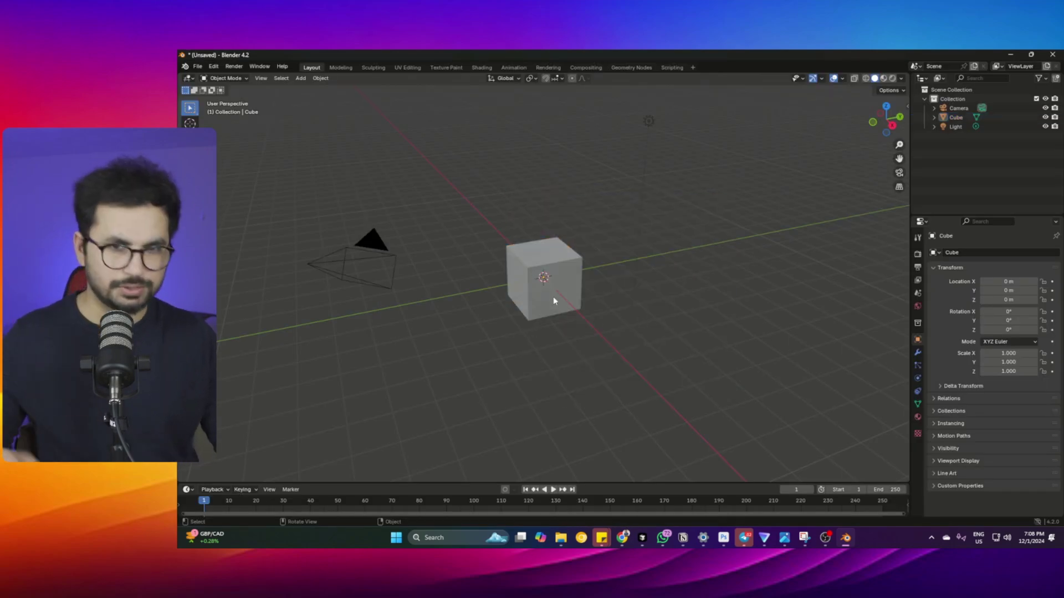
# - Delete the default cube from the Blender scene
pyautogui.click(553, 297)
pyautogui.press('Delete')
# - Check the Downloads folder in File Explorer for the chair model's file format
pyautogui.click(185, 66)
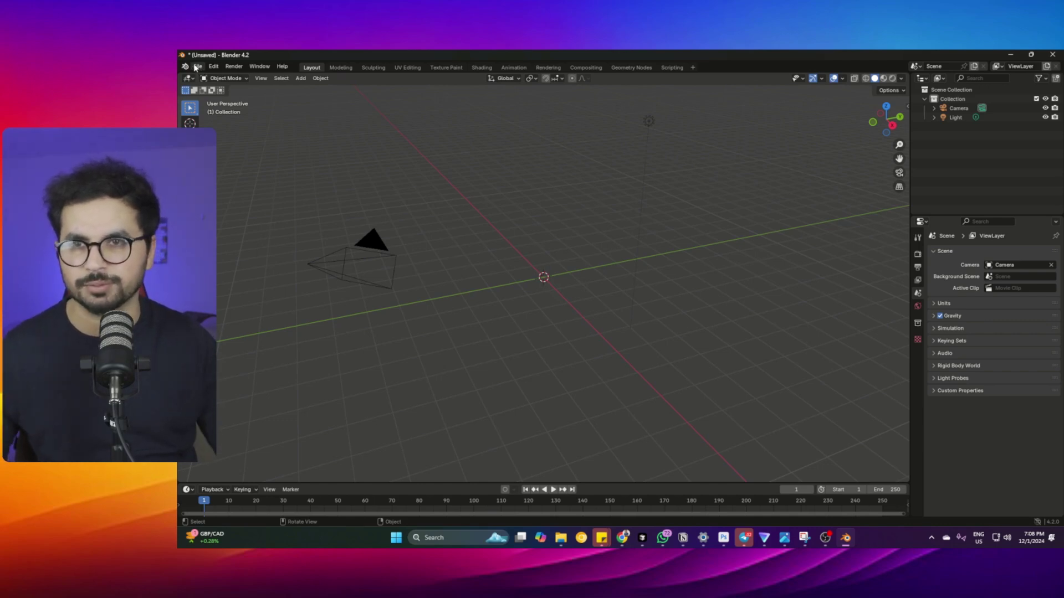
pyautogui.click(197, 67)
pyautogui.moveTo(222, 198)
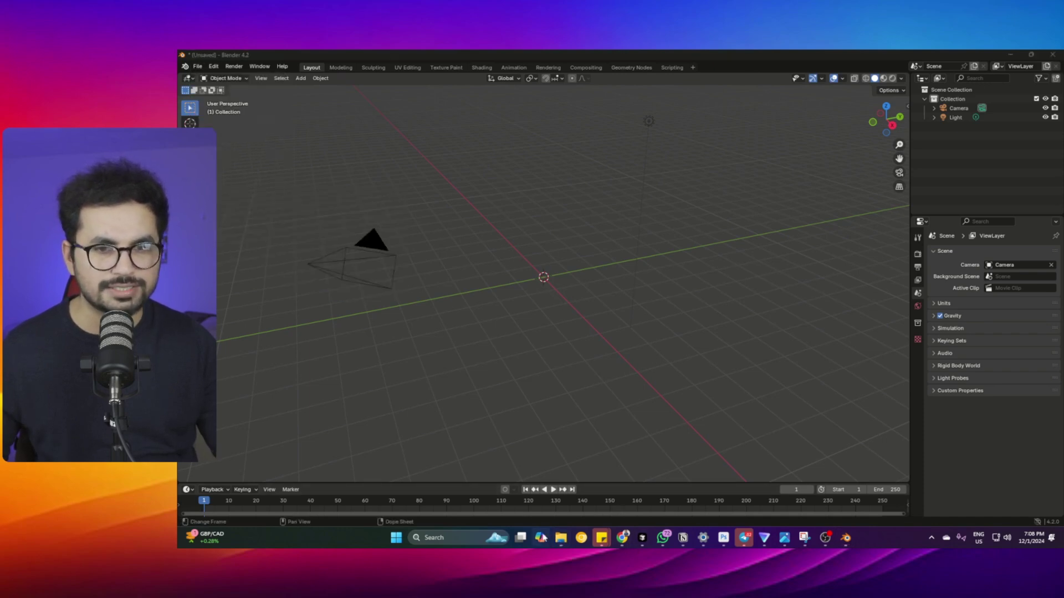
pyautogui.moveTo(561, 537)
pyautogui.click(706, 498)
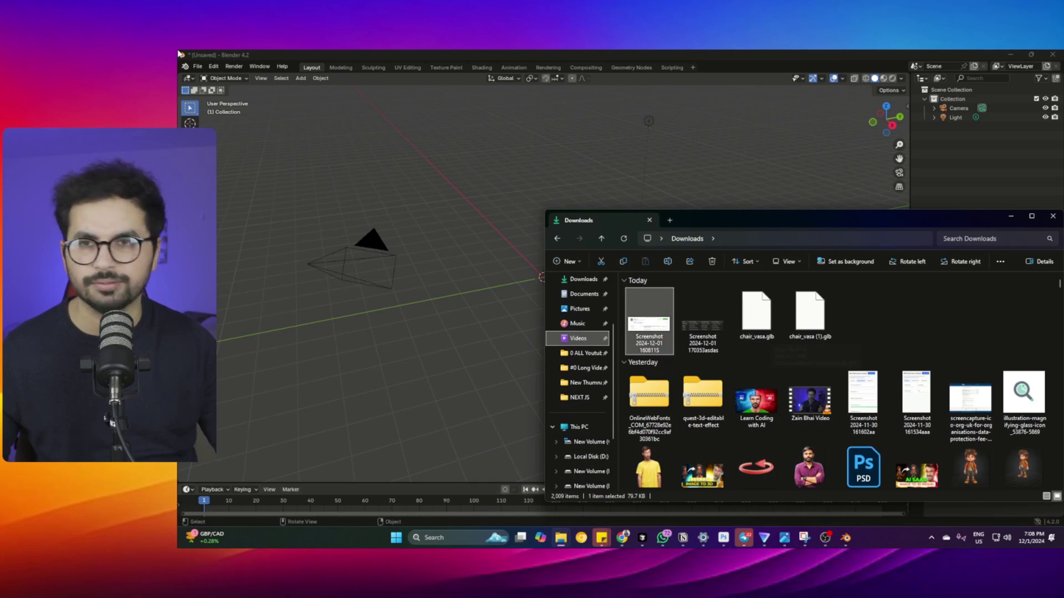
# - Import the downloaded chair_vasa GLB model from the Downloads folder as glTF 2.0
pyautogui.click(198, 69)
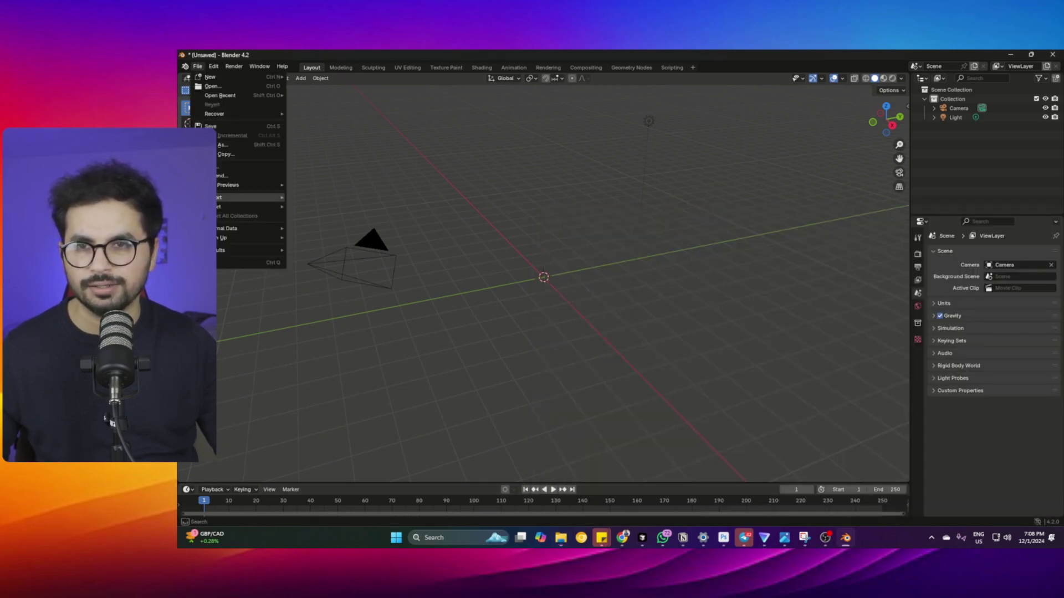
pyautogui.moveTo(255, 198)
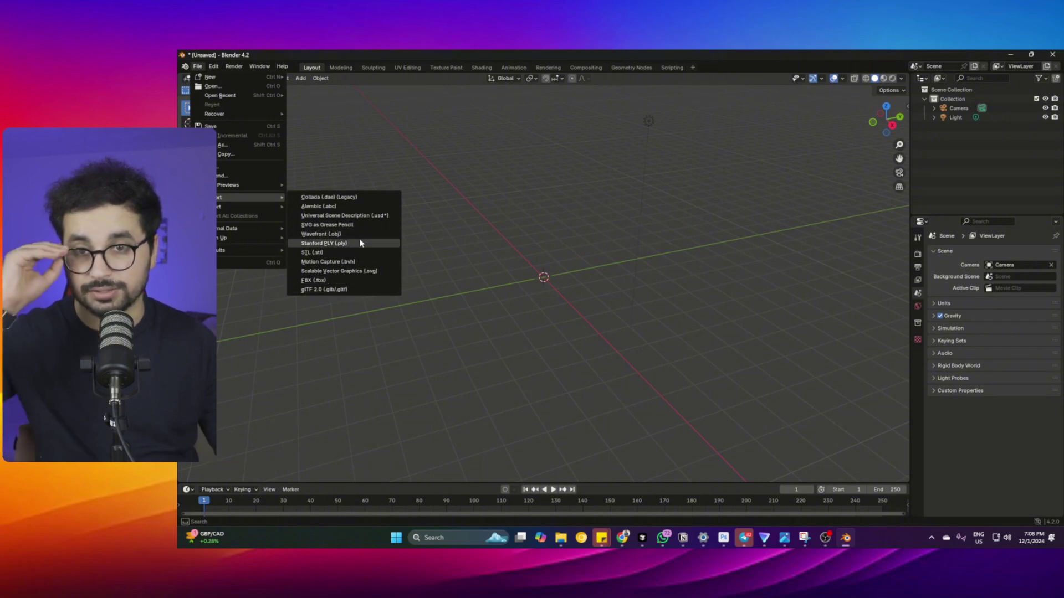
pyautogui.click(327, 289)
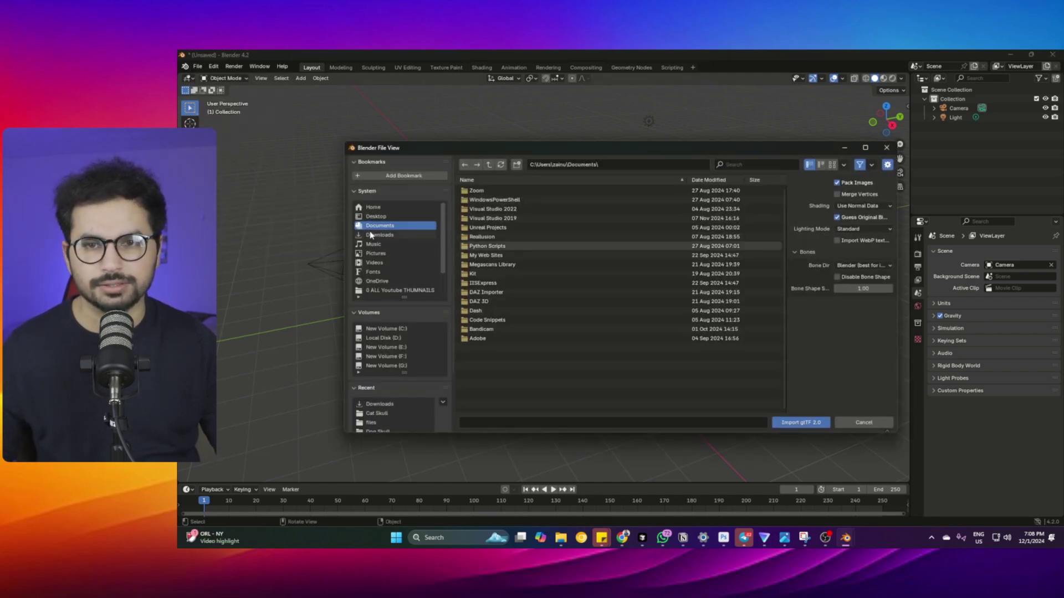
pyautogui.click(371, 235)
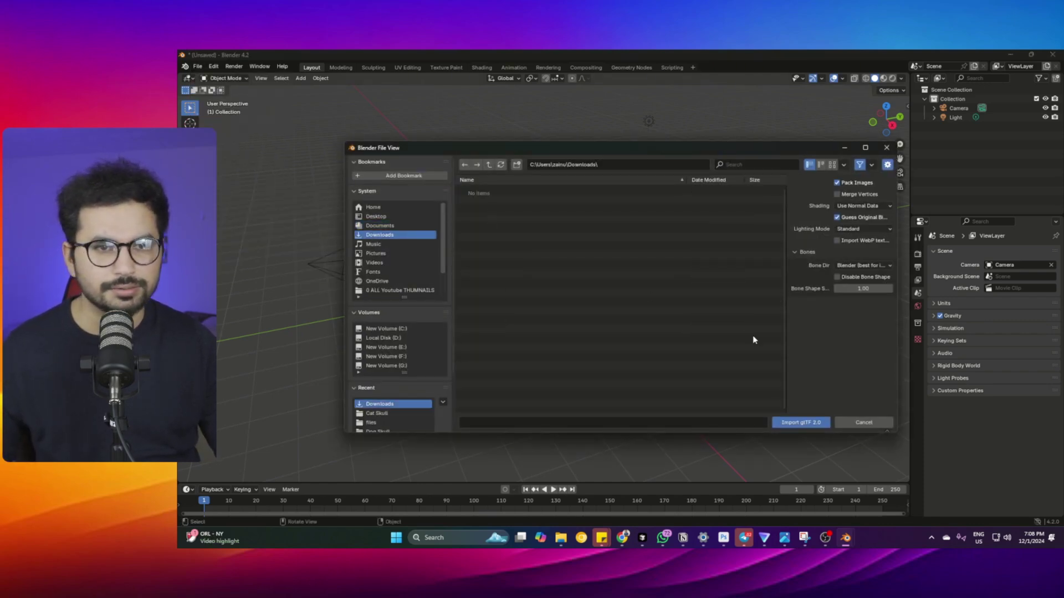
pyautogui.scroll(-5, 527, 338)
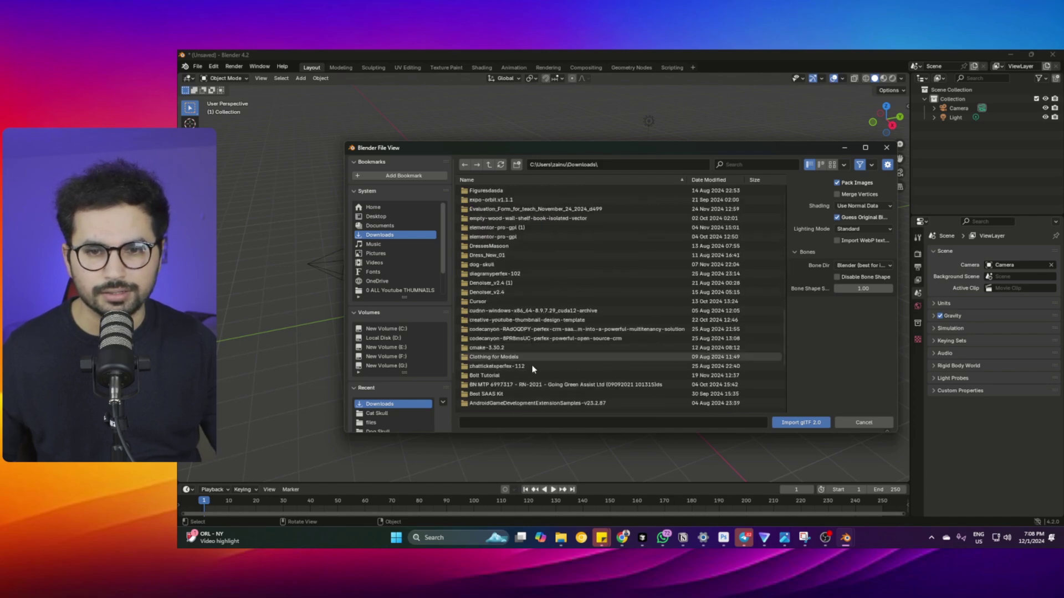
pyautogui.scroll(-5, 533, 368)
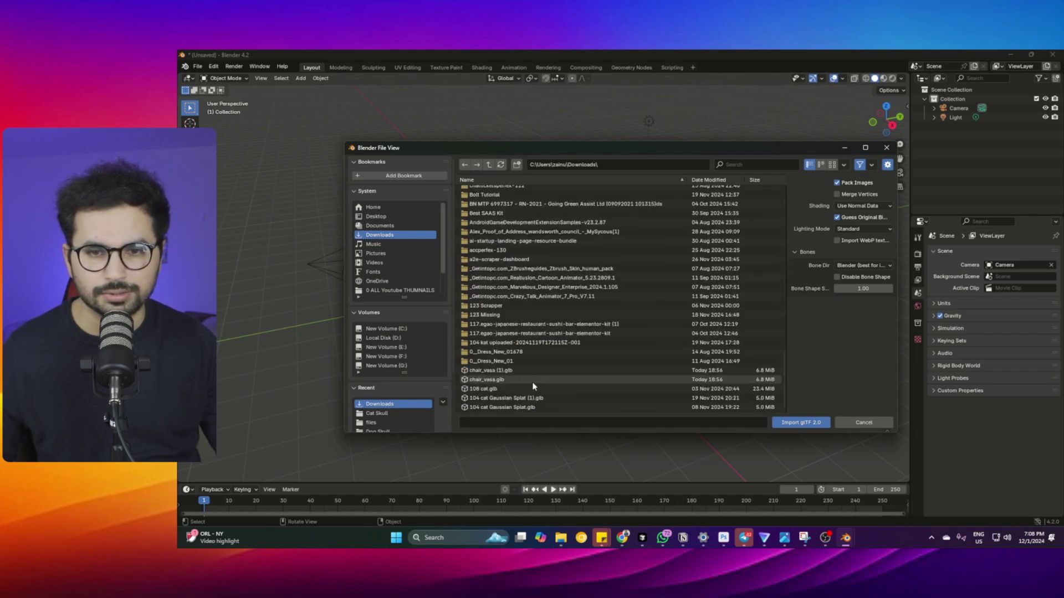
pyautogui.doubleClick(486, 374)
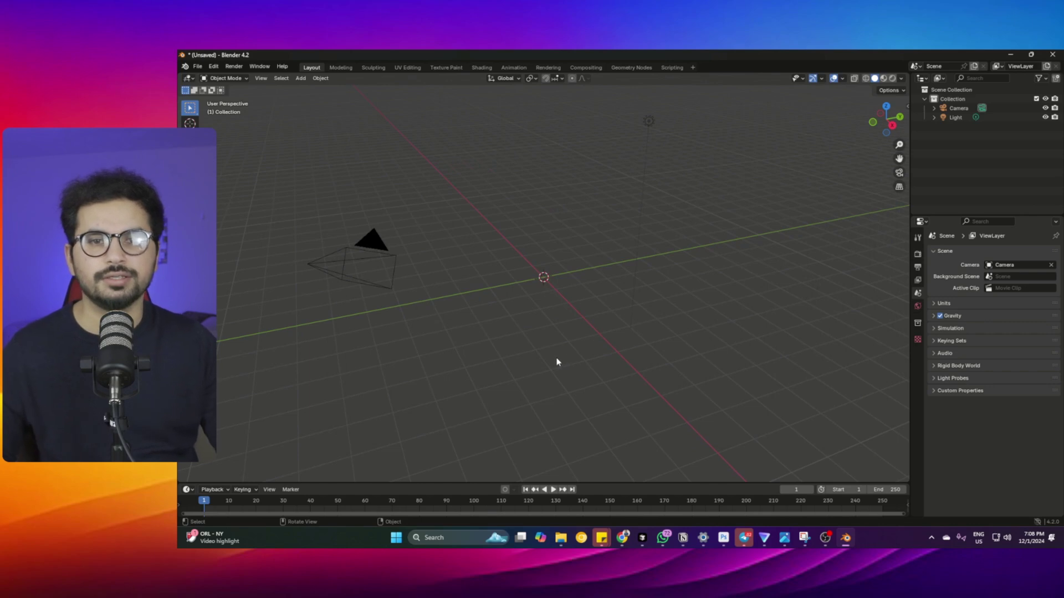
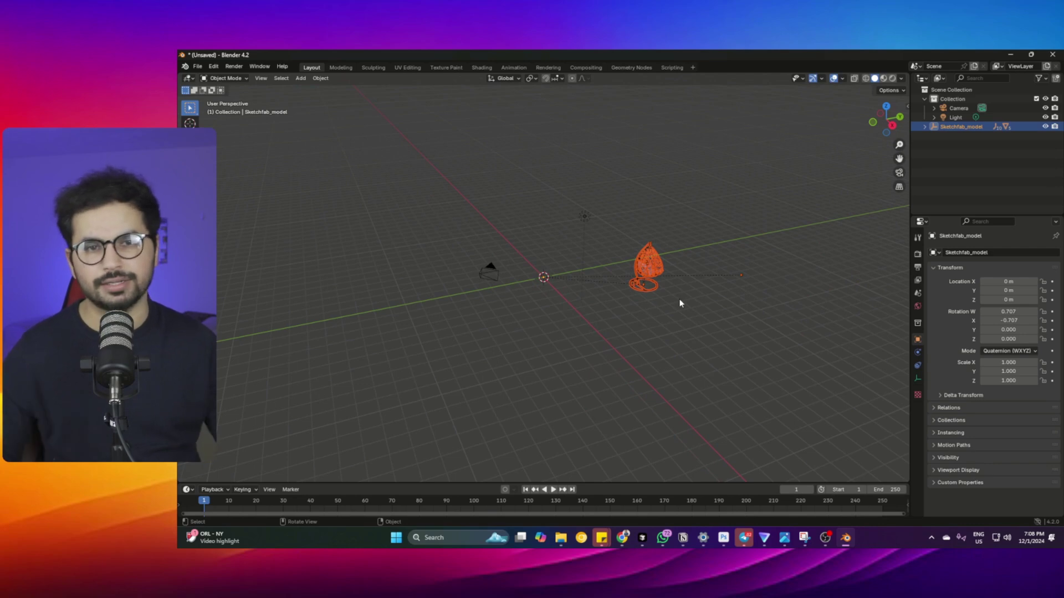
# - Examine the imported hanging chair from the back and at an angle with Material Preview shading
pyautogui.click(899, 118)
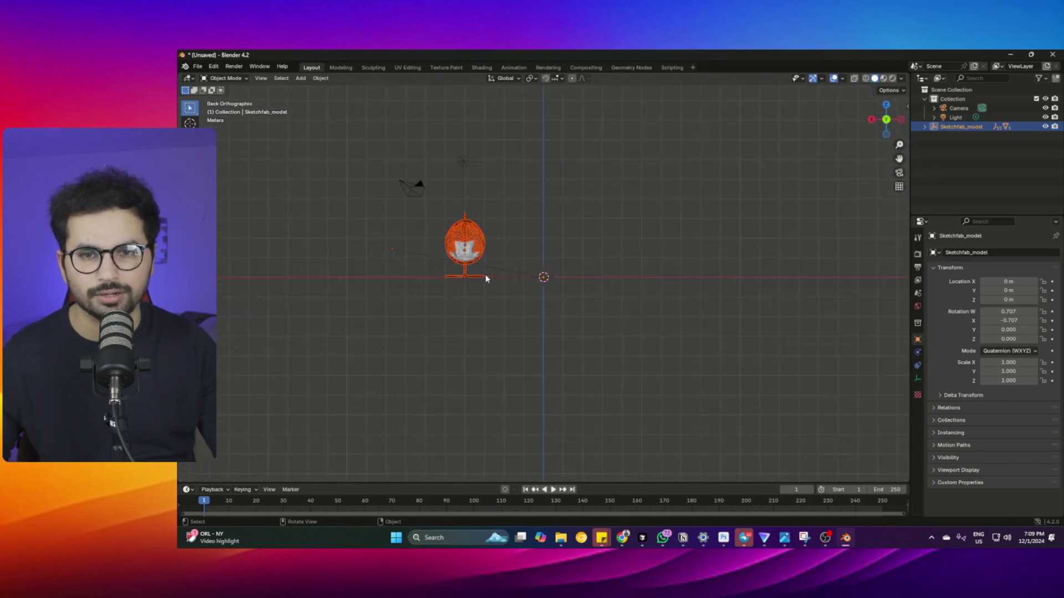
pyautogui.scroll(7, 485, 278)
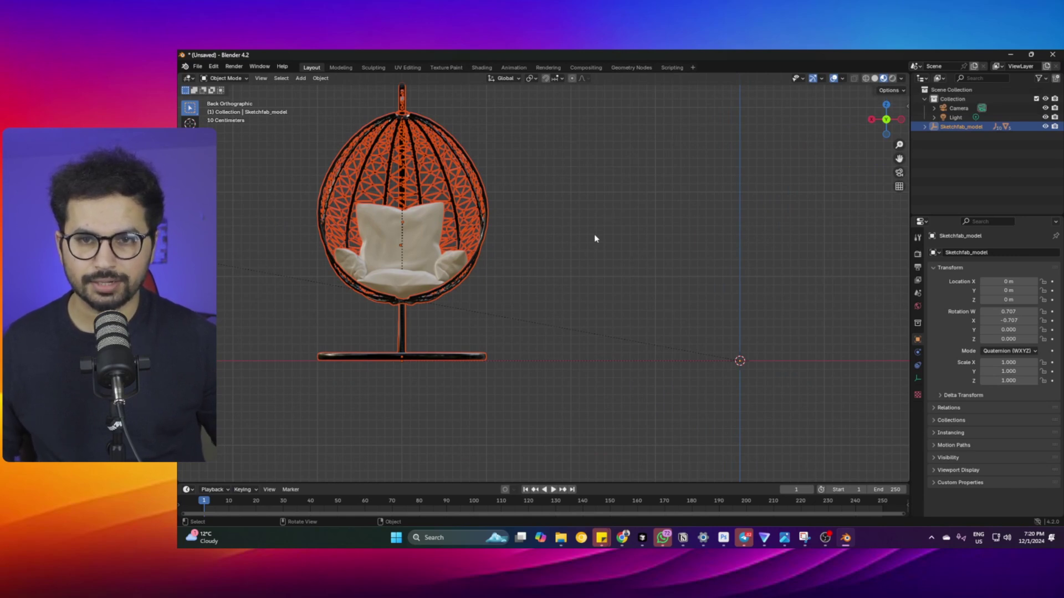
pyautogui.moveTo(594, 238); pyautogui.dragTo(617, 254, button='middle')
pyautogui.scroll(-5, 645, 269)
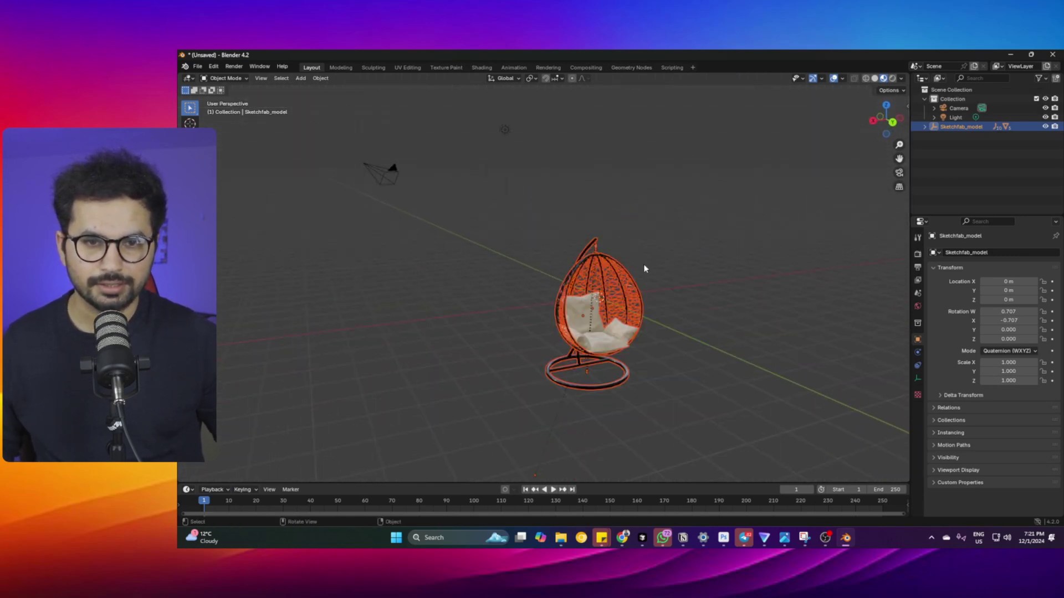
pyautogui.scroll(2, 644, 269)
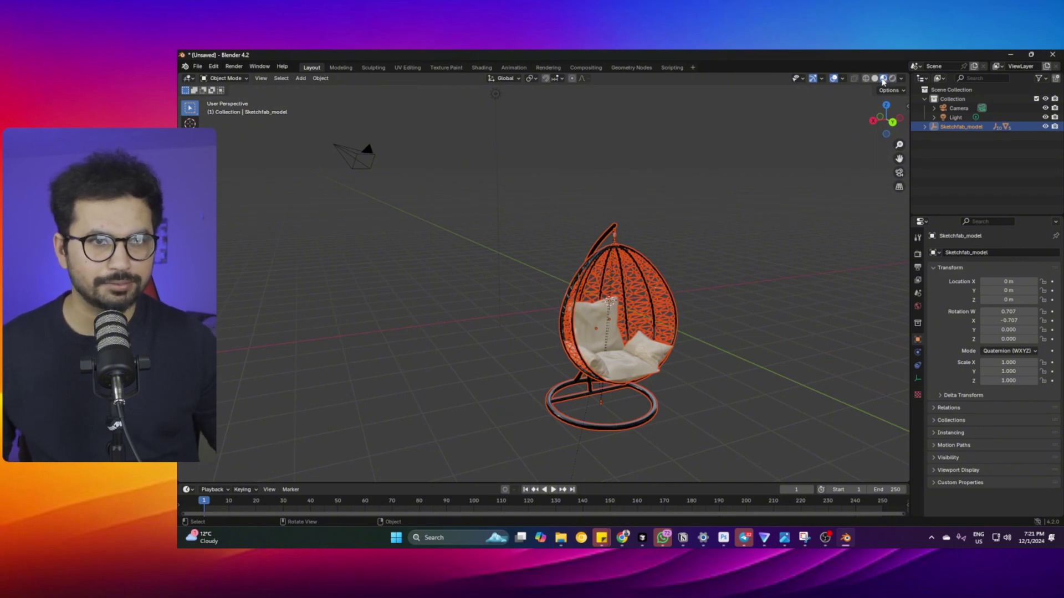
pyautogui.moveTo(674, 335); pyautogui.dragTo(626, 374, button='middle')
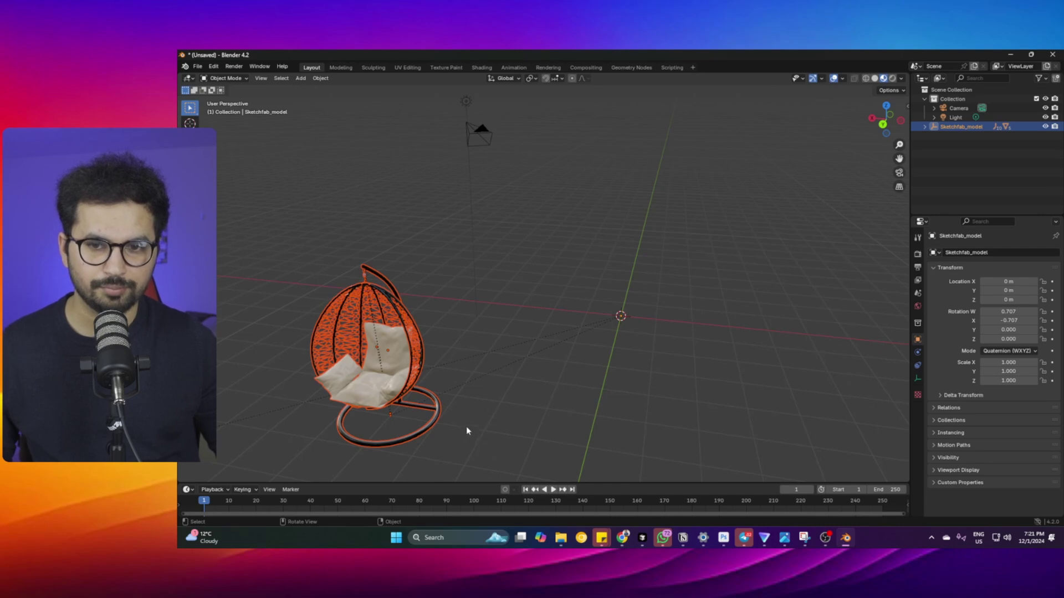
# - Try to box-select all parts of the hanging chair in the perspective view
pyautogui.click(497, 430)
pyautogui.moveTo(586, 287); pyautogui.dragTo(647, 335)
pyautogui.moveTo(644, 334)
pyautogui.mouseDown()
pyautogui.moveTo(595, 292)
pyautogui.moveTo(674, 339)
pyautogui.mouseUp()
pyautogui.scroll(-7, 574, 361)
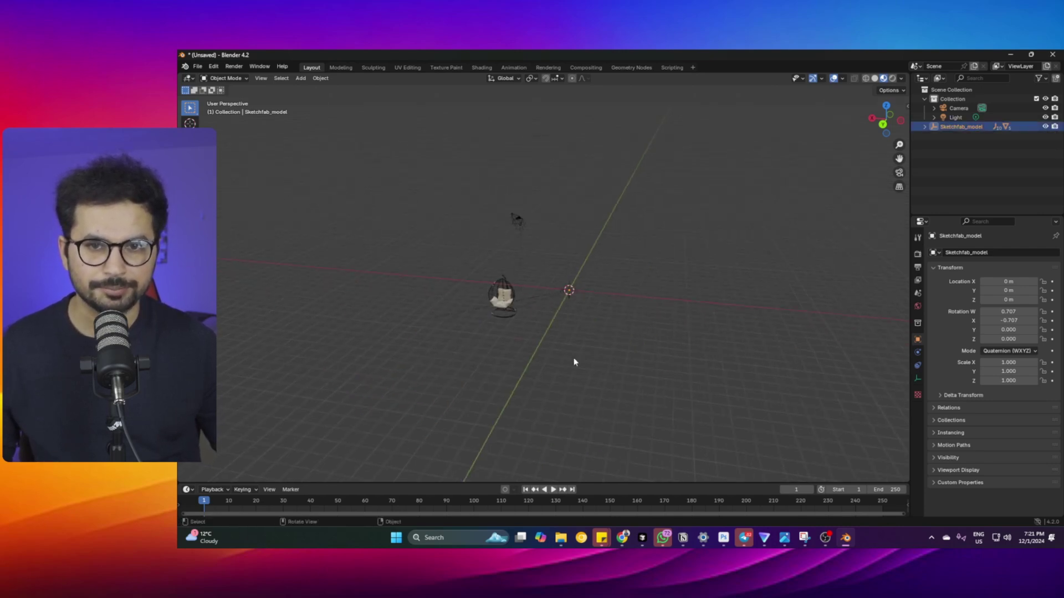
pyautogui.scroll(4, 574, 361)
pyautogui.moveTo(344, 245); pyautogui.dragTo(510, 419)
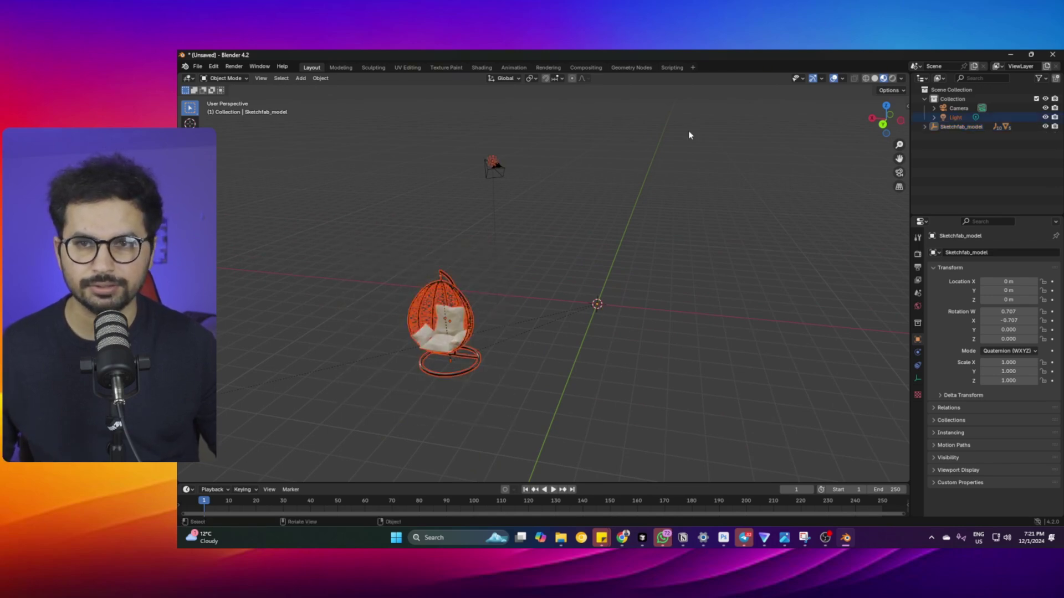
# - Box-select the hanging chair in the right side view and move it along the Y axis to line up with the origin
pyautogui.click(874, 120)
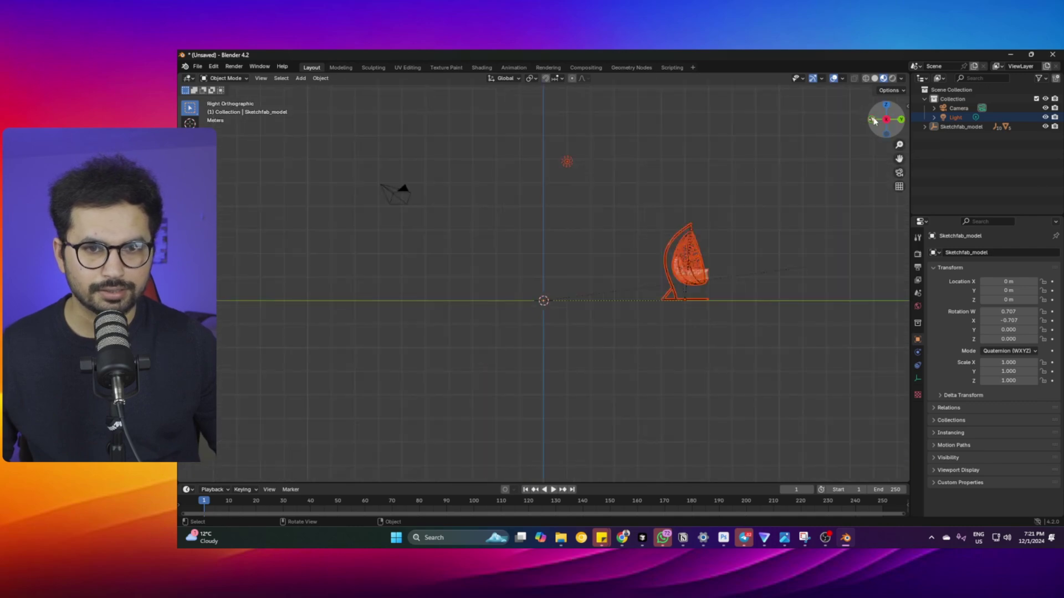
pyautogui.moveTo(628, 195); pyautogui.dragTo(721, 343)
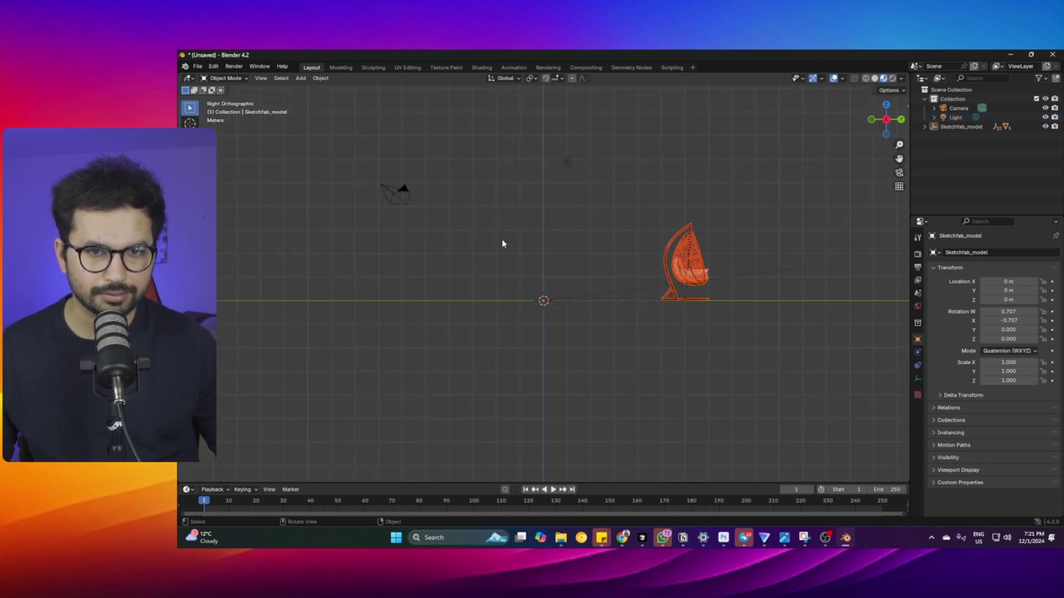
pyautogui.click(190, 138)
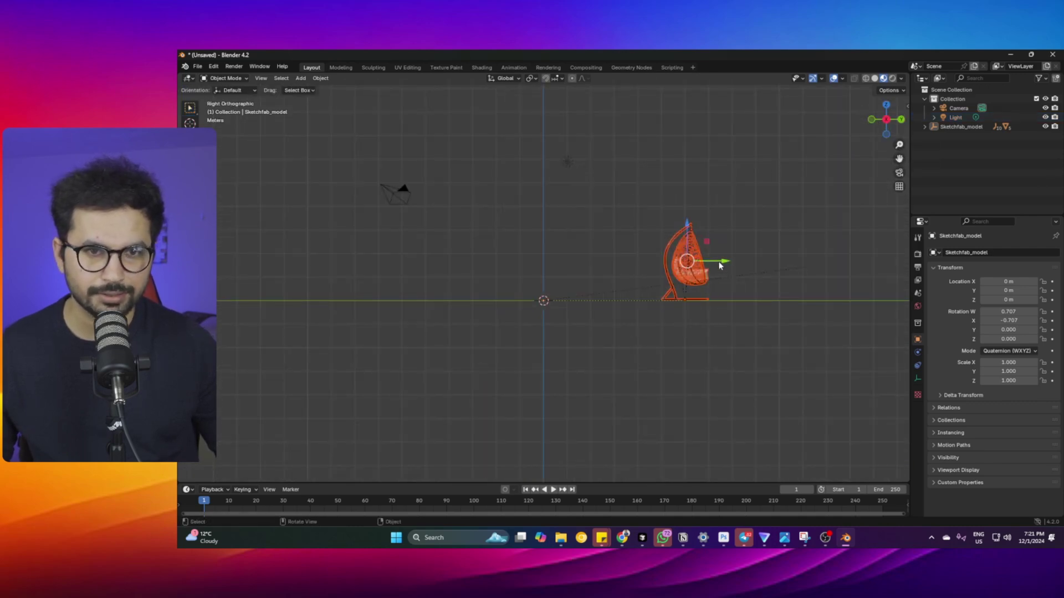
pyautogui.moveTo(719, 266); pyautogui.dragTo(574, 266)
pyautogui.moveTo(574, 266); pyautogui.dragTo(501, 365, button='middle')
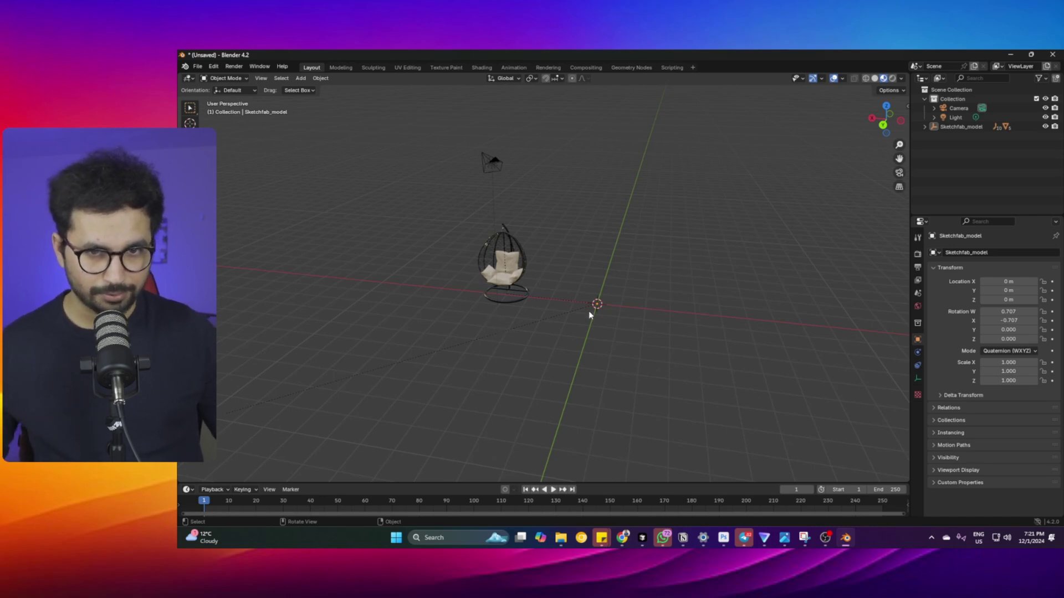
# - In the back view, select the hanging chair and the light and move them along the X axis so the chair centres on the origin
pyautogui.click(901, 122)
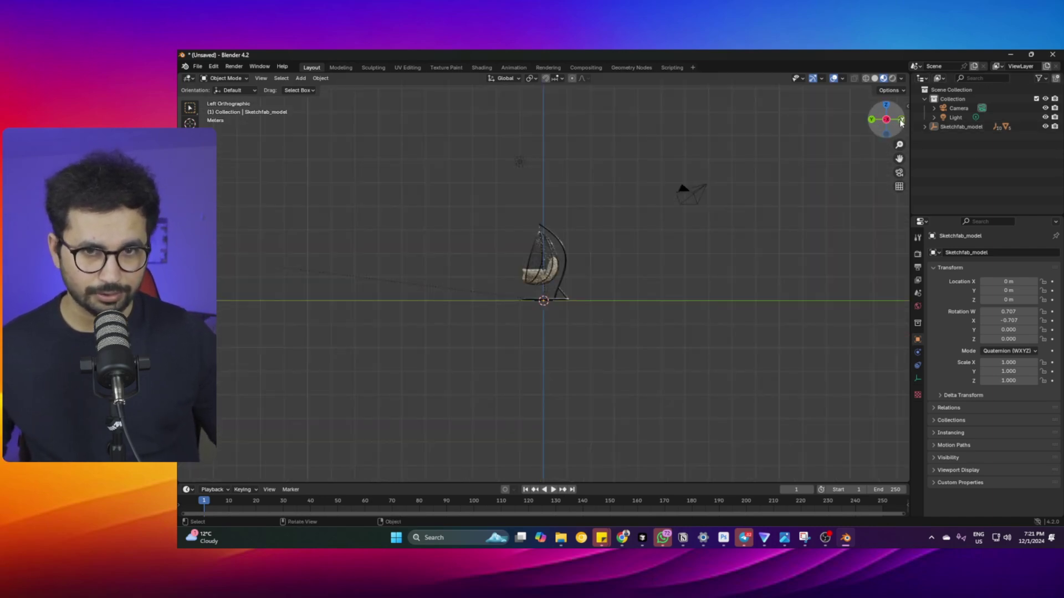
pyautogui.click(901, 123)
pyautogui.click(901, 122)
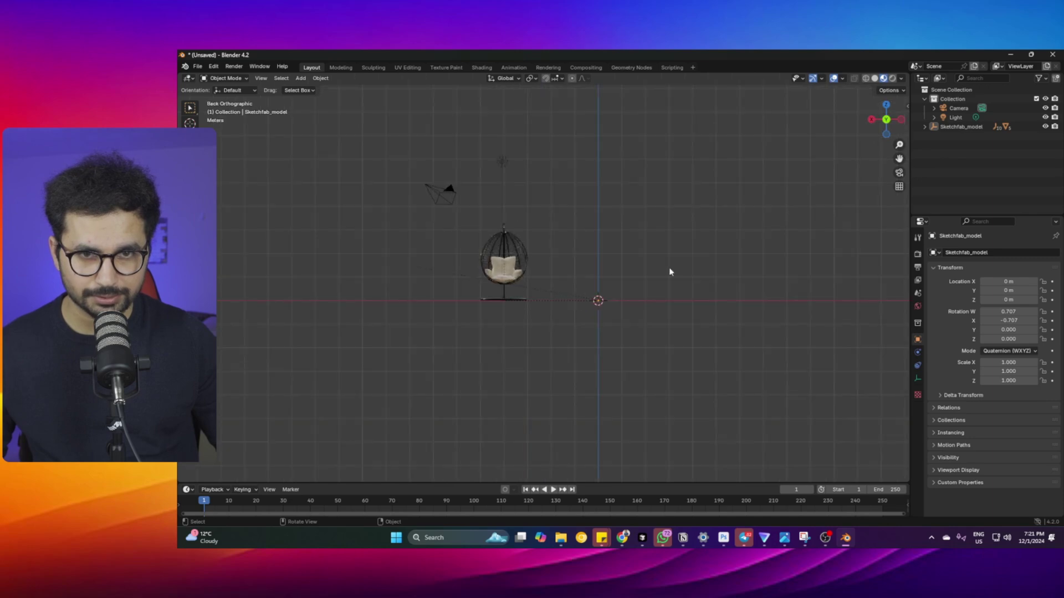
pyautogui.moveTo(437, 215); pyautogui.dragTo(541, 320)
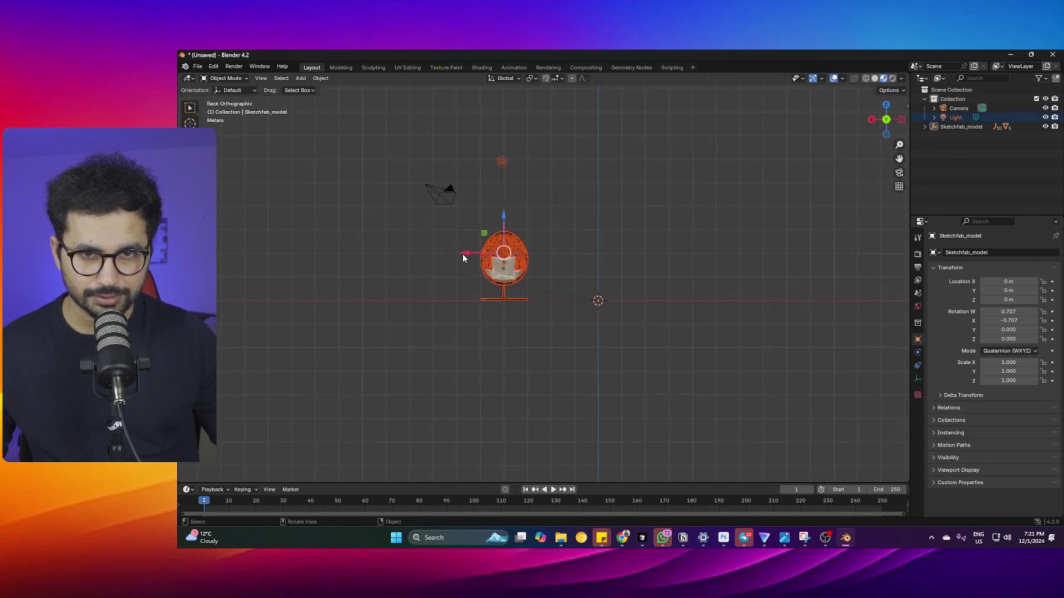
pyautogui.moveTo(464, 254); pyautogui.dragTo(562, 268)
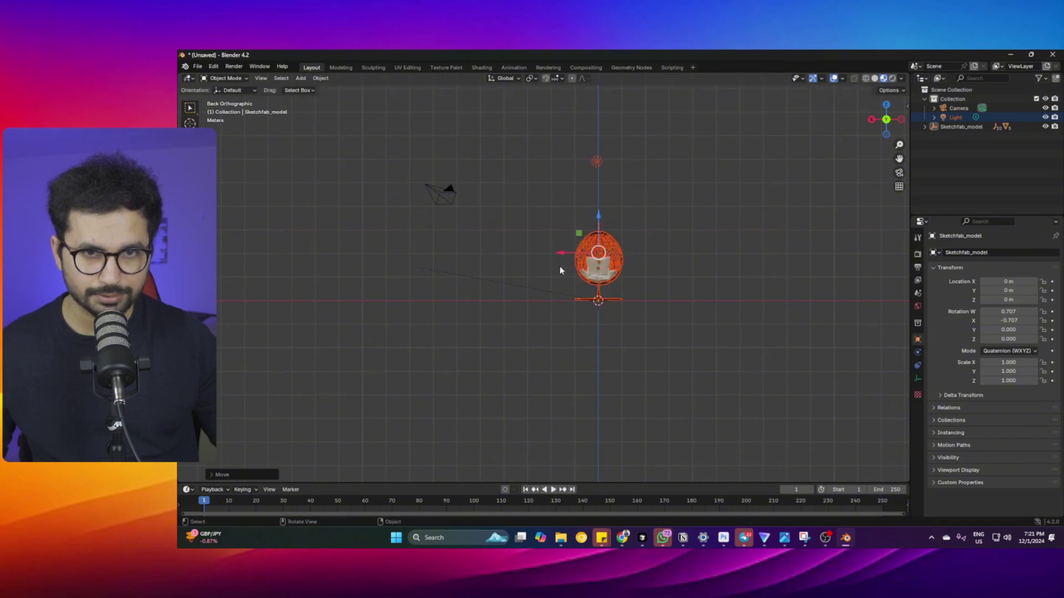
# - Delete the camera and the light so that only the hanging chair is left in the scene
pyautogui.click(655, 347)
pyautogui.moveTo(655, 346); pyautogui.dragTo(657, 316, button='middle')
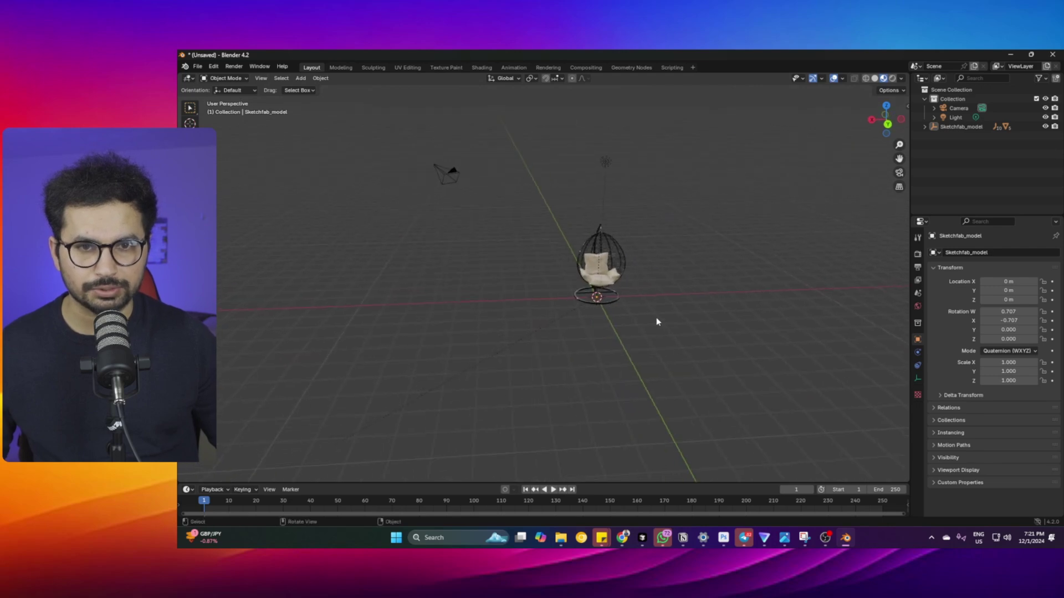
pyautogui.moveTo(658, 316); pyautogui.dragTo(551, 191)
pyautogui.click(713, 335)
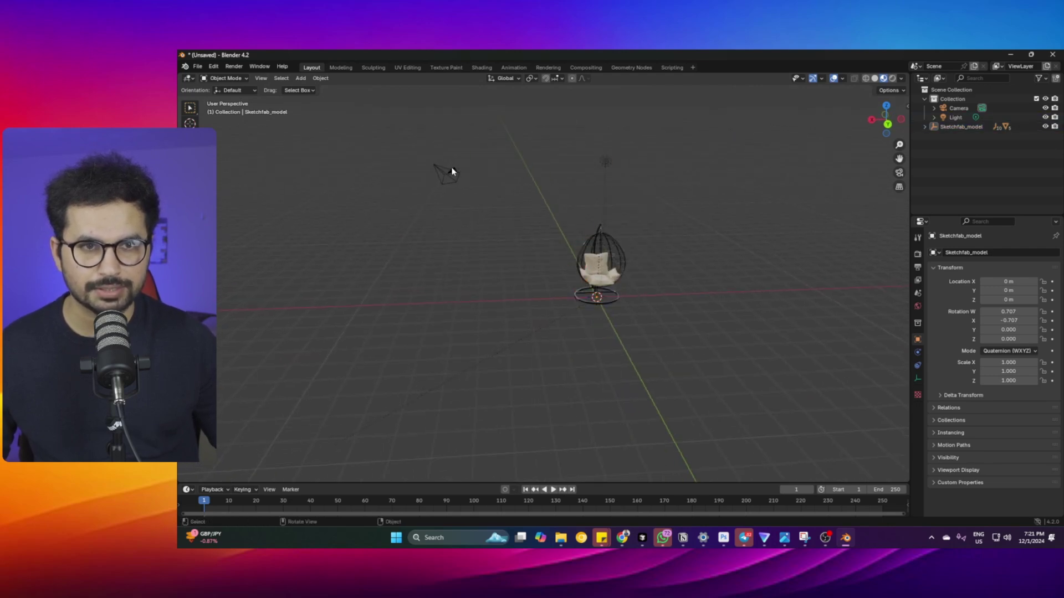
pyautogui.click(452, 172)
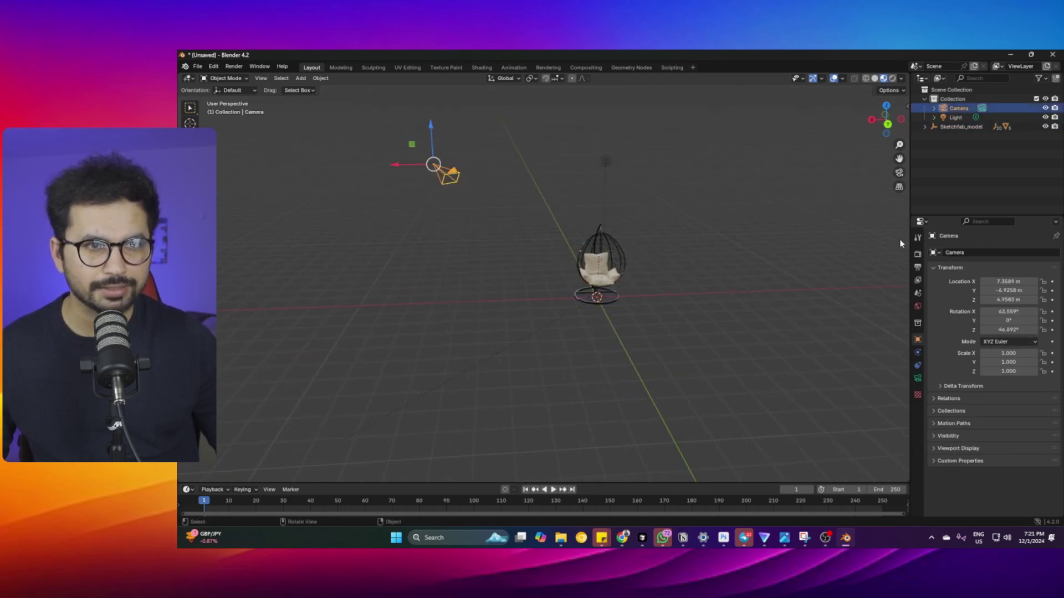
pyautogui.click(442, 176)
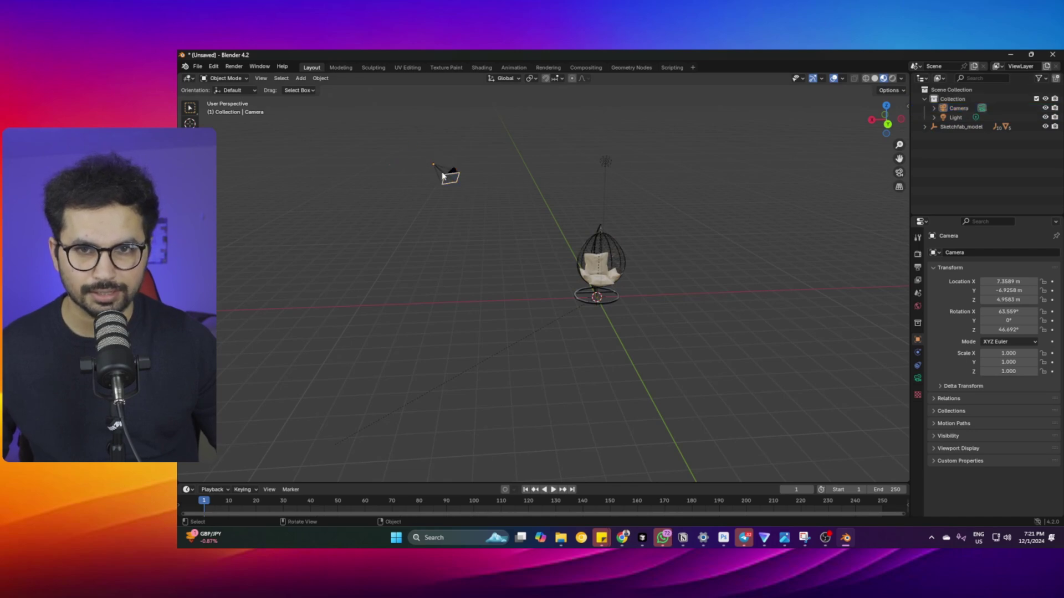
pyautogui.click(441, 176)
pyautogui.press('Delete')
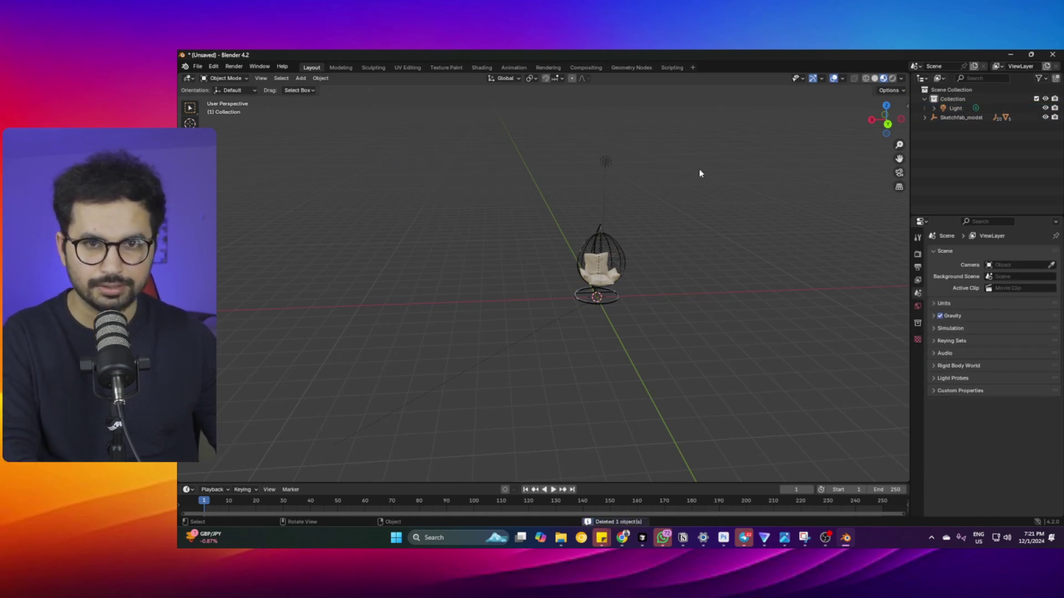
pyautogui.click(605, 162)
pyautogui.press('Delete')
# - Select all parts of the hanging chair and set their origins with Origin to Geometry
pyautogui.moveTo(726, 321); pyautogui.dragTo(571, 316, button='middle')
pyautogui.moveTo(417, 255); pyautogui.dragTo(501, 201, button='middle')
pyautogui.click(584, 283)
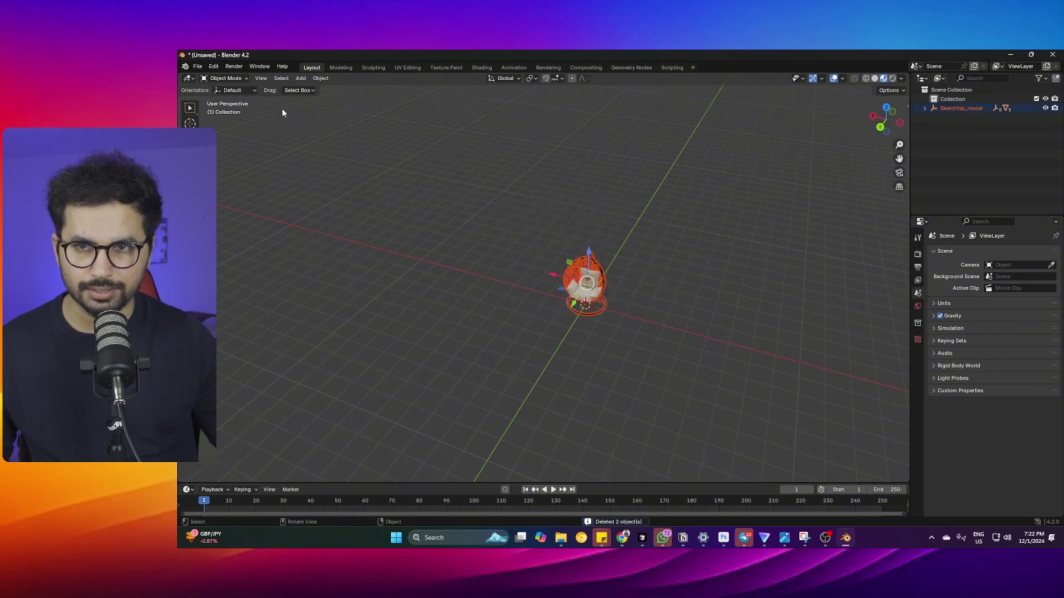
pyautogui.click(320, 78)
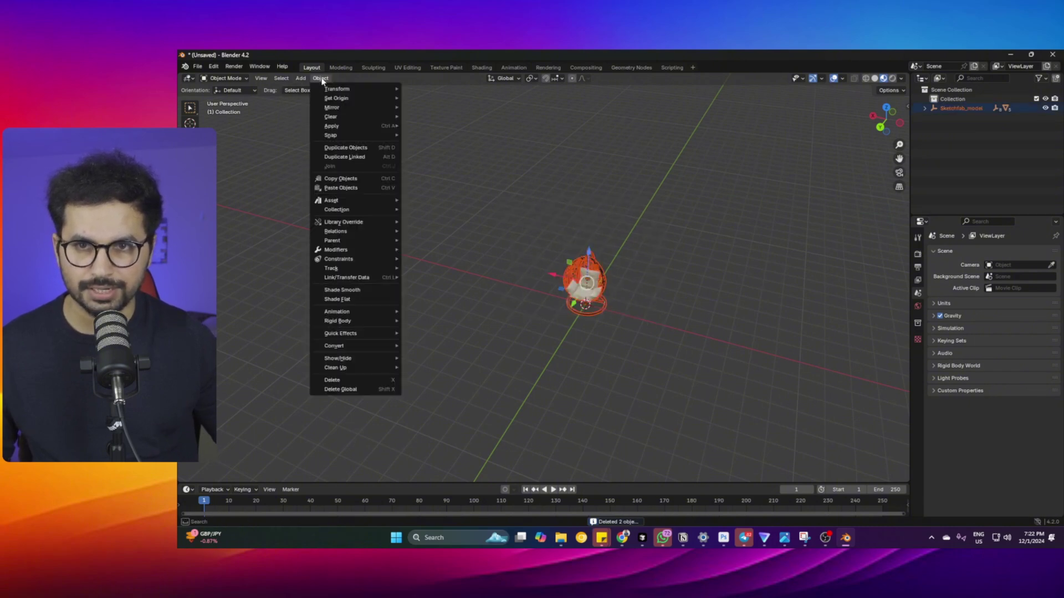
pyautogui.moveTo(355, 102)
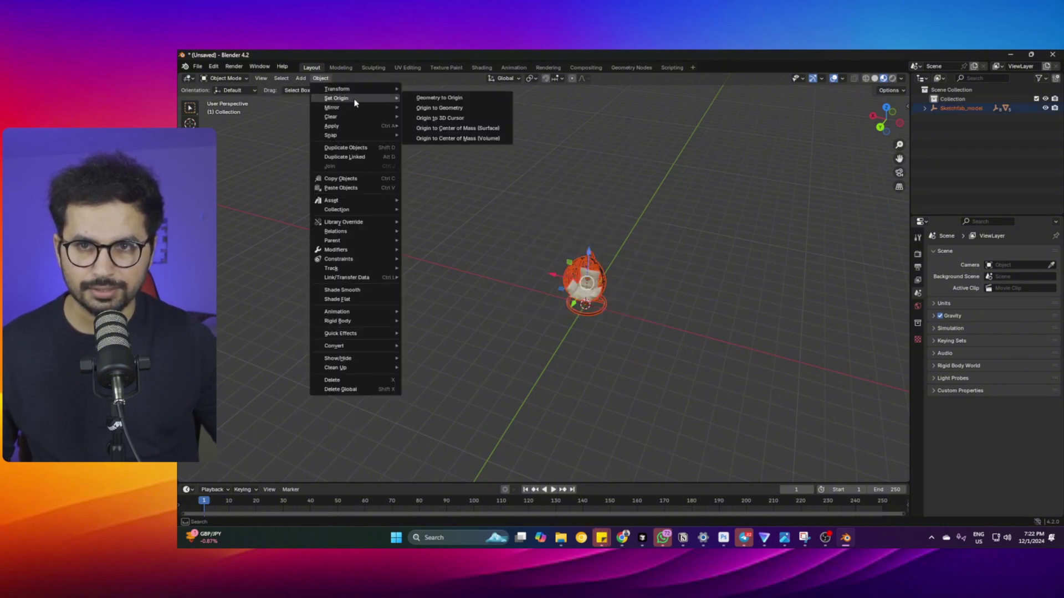
pyautogui.click(443, 109)
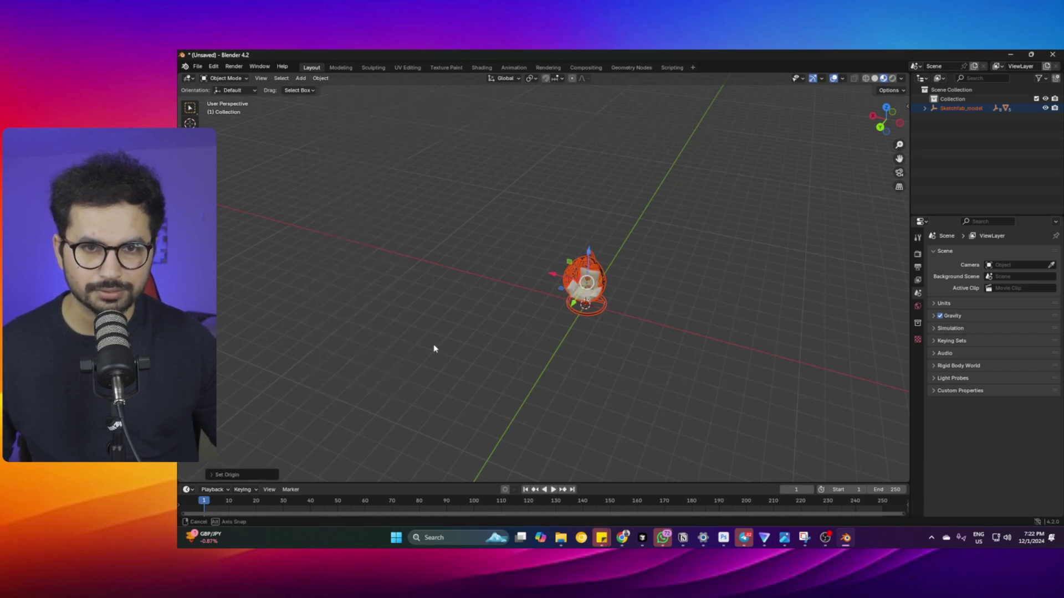
# - Clear the selection, box-select all parts of the hanging chair again and open the file commands
pyautogui.moveTo(435, 348); pyautogui.dragTo(495, 333, button='middle')
pyautogui.click(495, 333)
pyautogui.click(582, 266)
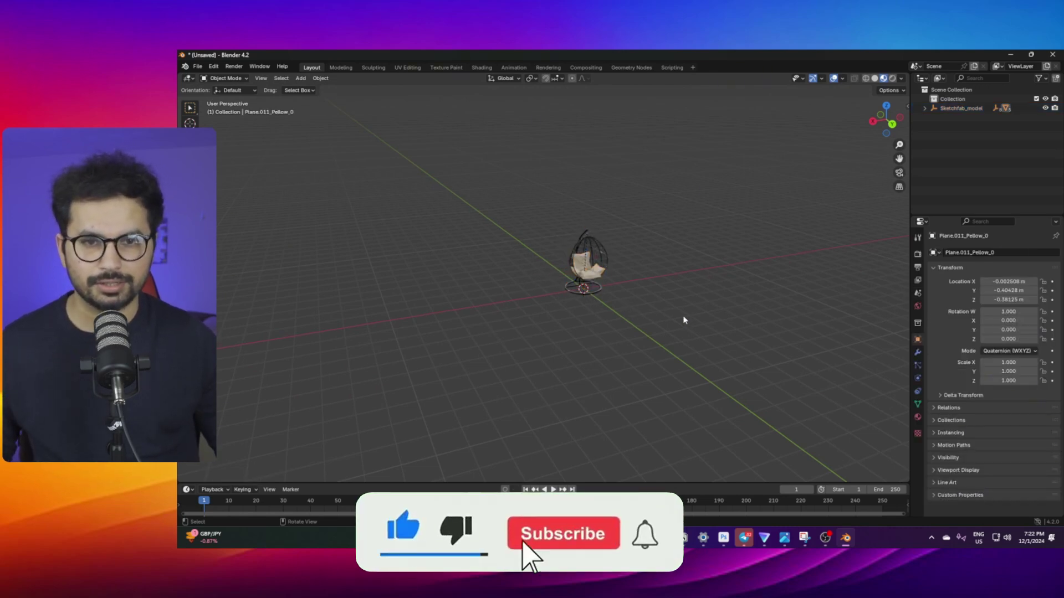
pyautogui.moveTo(686, 318); pyautogui.dragTo(510, 182)
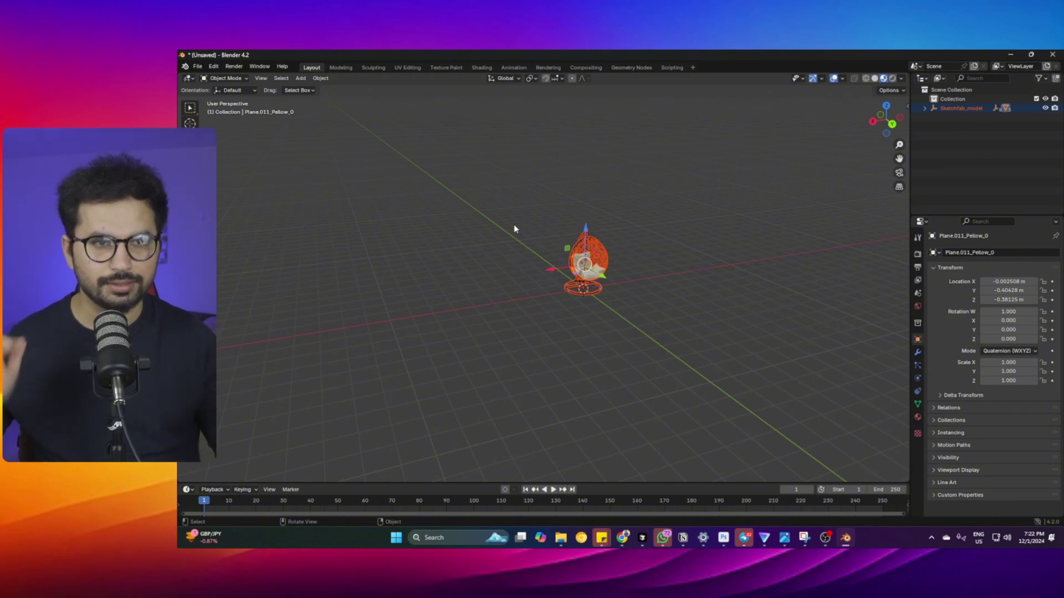
pyautogui.click(196, 66)
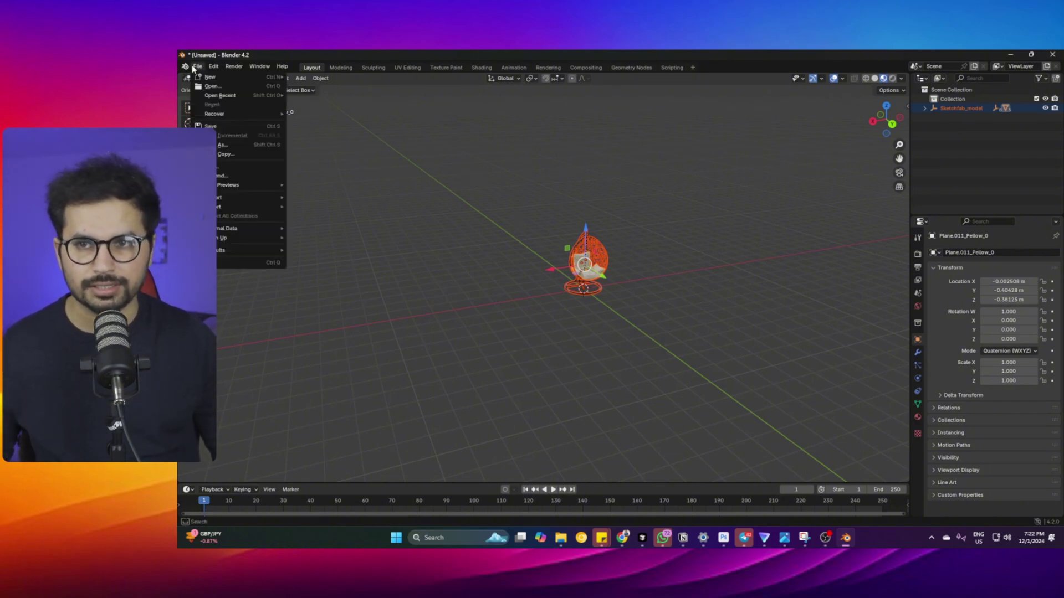
# - Export the chair scene as a glTF Binary file named "chair_vasa _1(1).glb" in the Downloads folder
pyautogui.moveTo(255, 206)
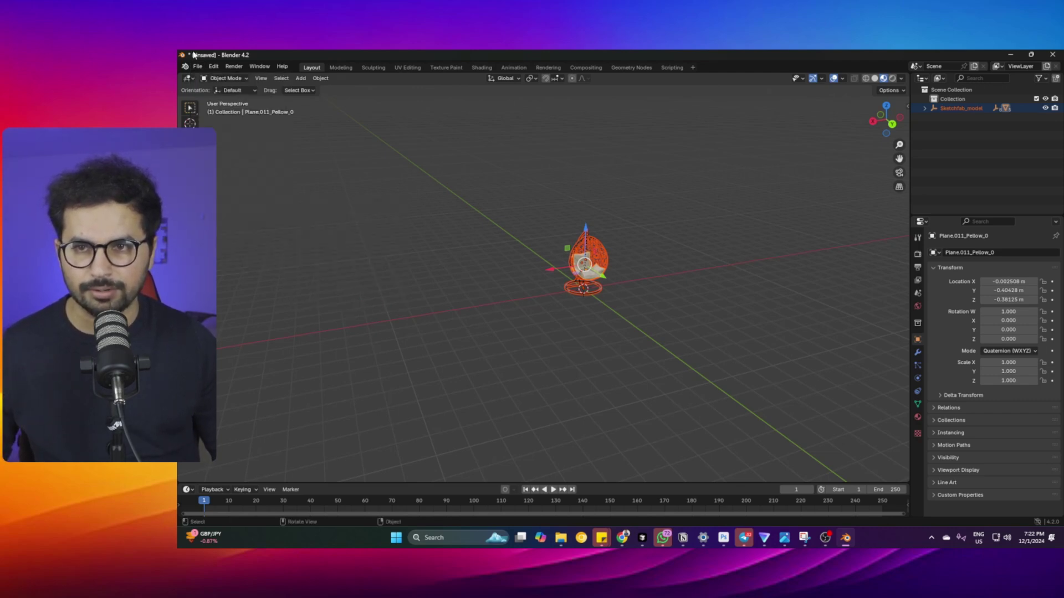
pyautogui.click(198, 67)
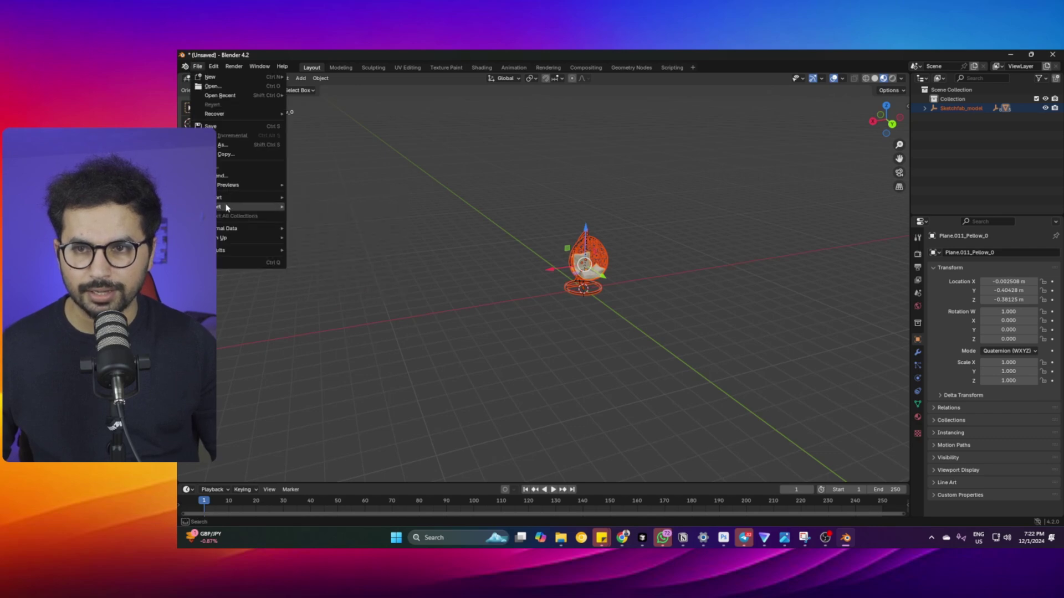
pyautogui.click(319, 299)
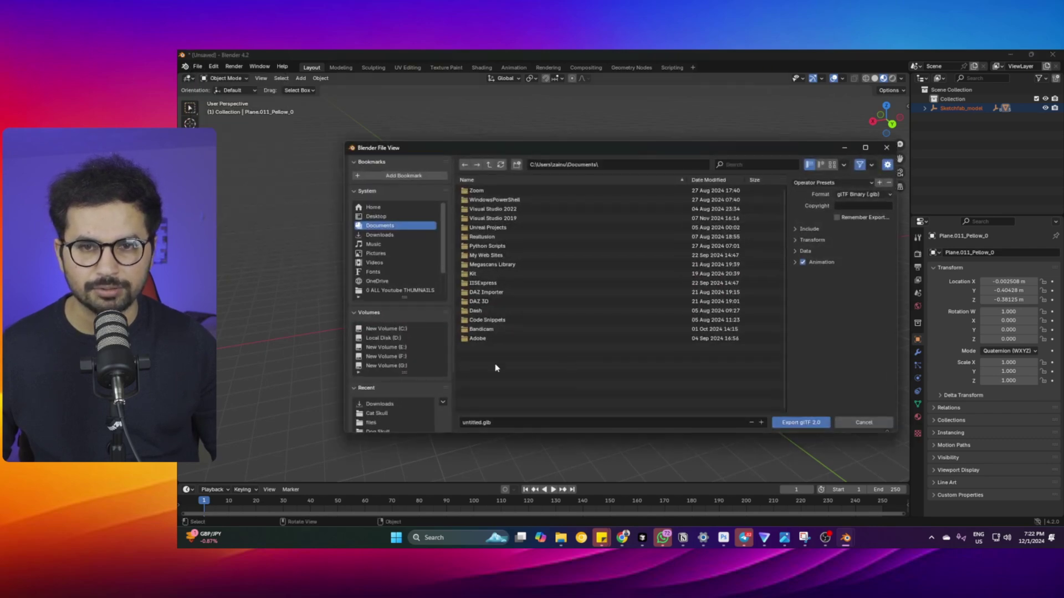
pyautogui.click(383, 218)
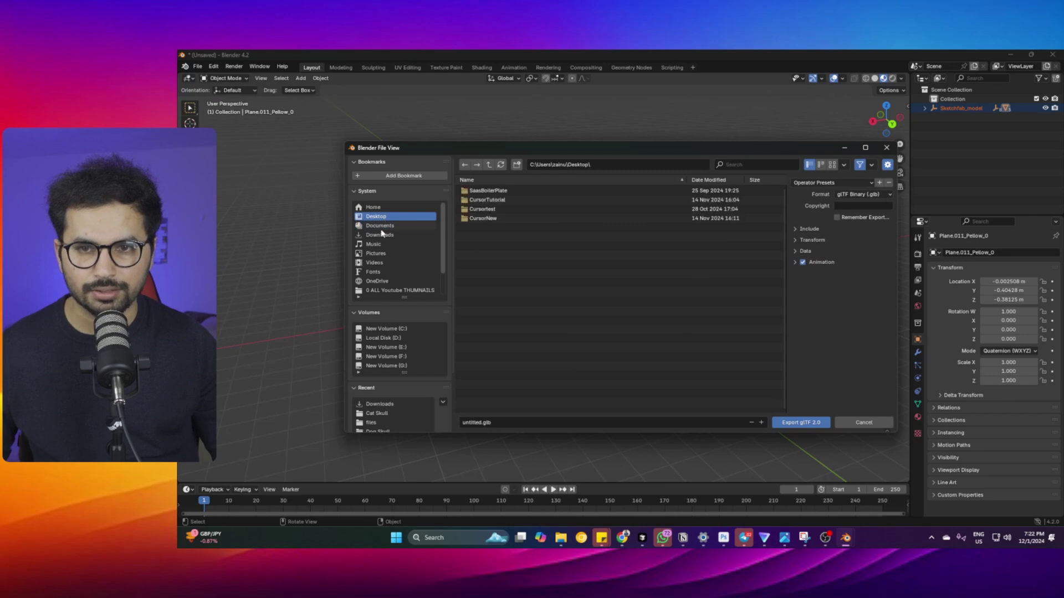
pyautogui.click(382, 228)
pyautogui.click(376, 236)
pyautogui.scroll(-15, 499, 240)
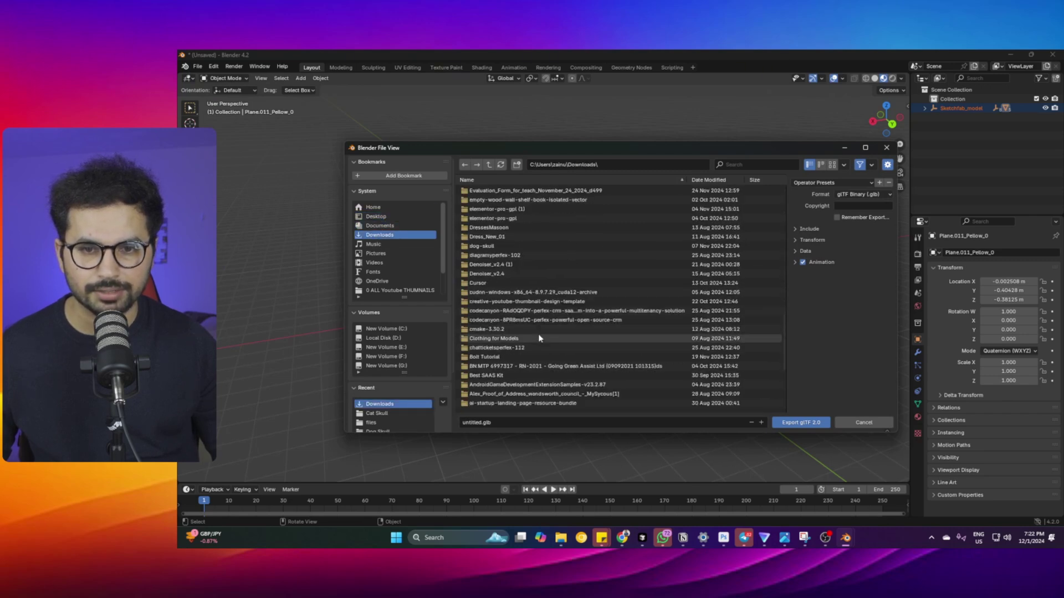
pyautogui.click(483, 370)
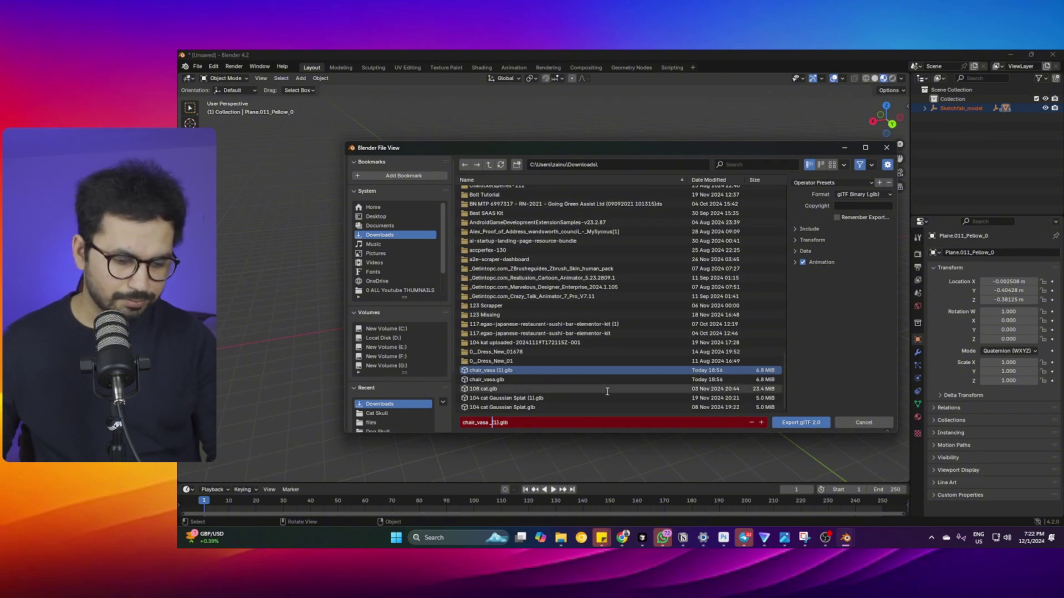
pyautogui.write('_')
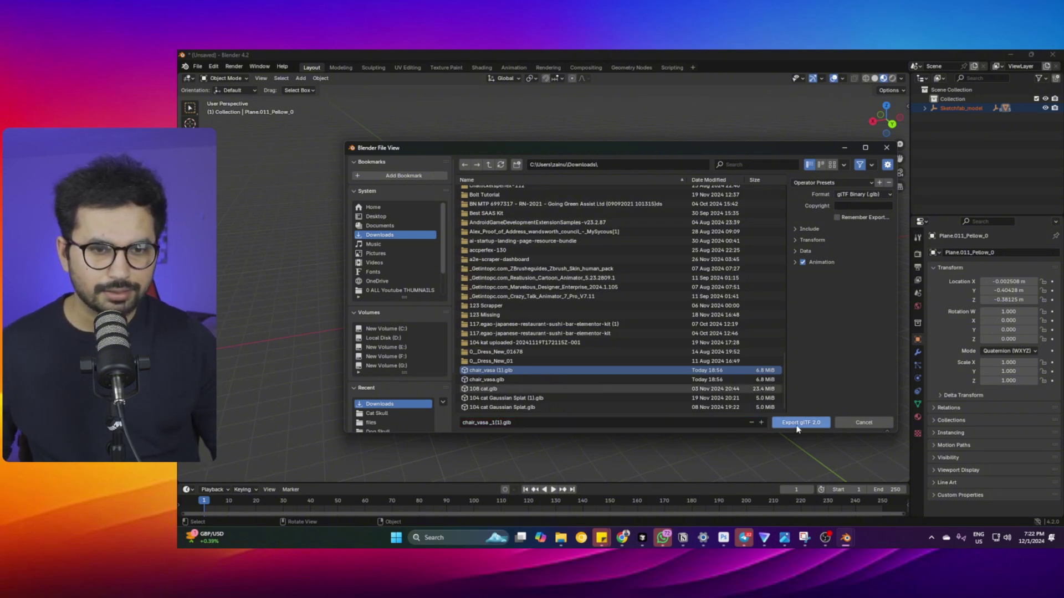
pyautogui.click(799, 422)
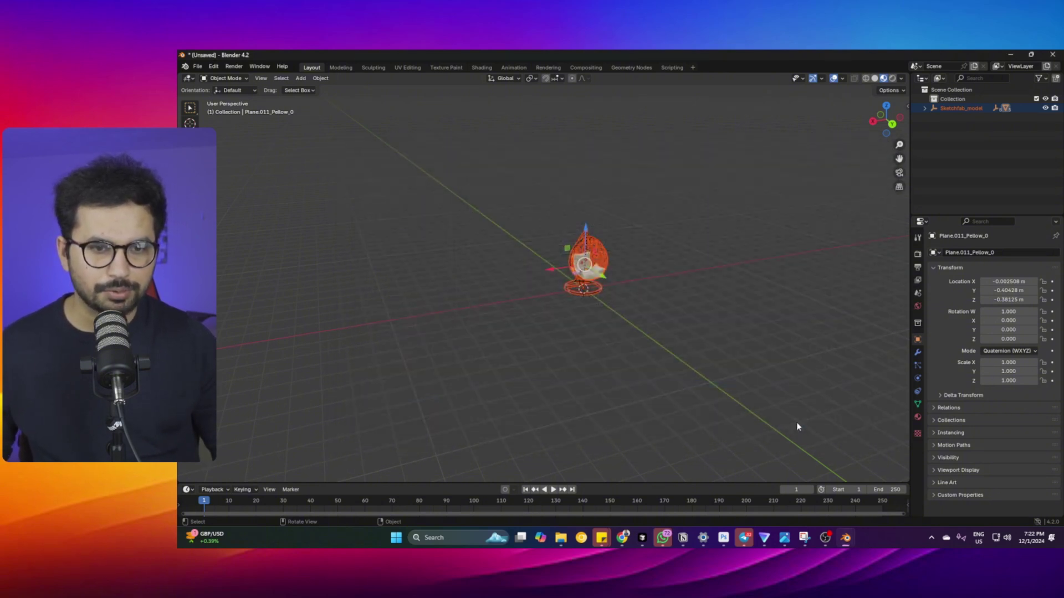
# - Switch to the Untitled Spline file in the browser and delete the previously imported chair model from the scene
pyautogui.click(623, 538)
pyautogui.click(951, 58)
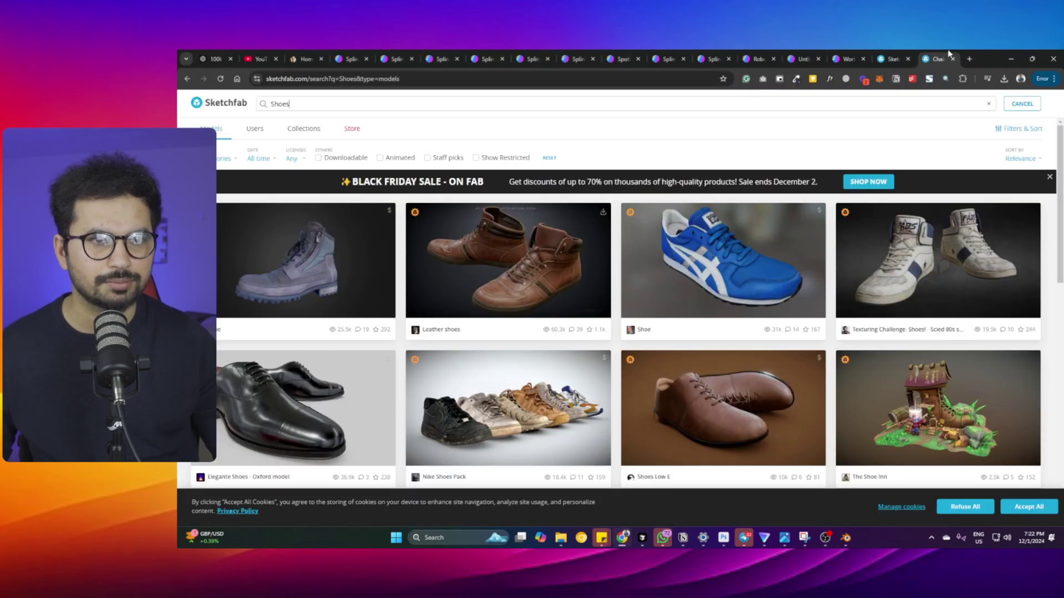
pyautogui.click(944, 58)
pyautogui.click(939, 58)
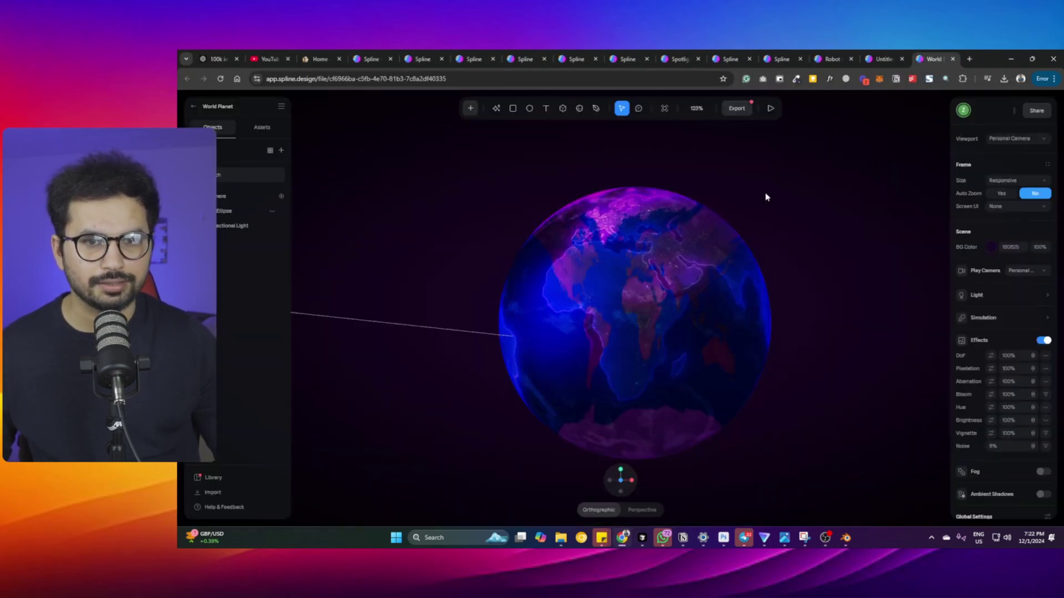
pyautogui.click(882, 58)
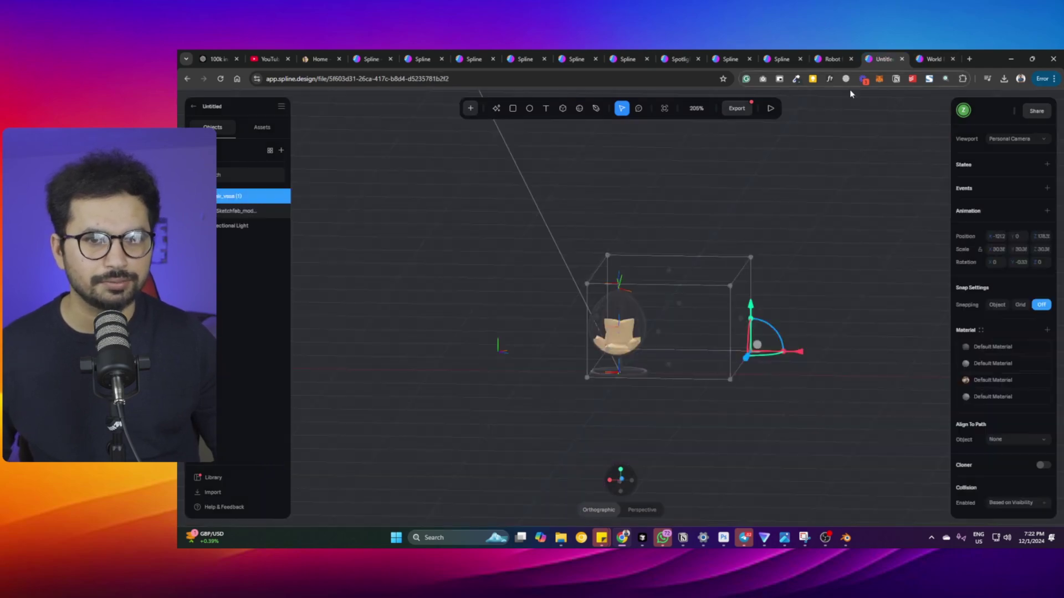
pyautogui.moveTo(781, 415); pyautogui.dragTo(520, 216)
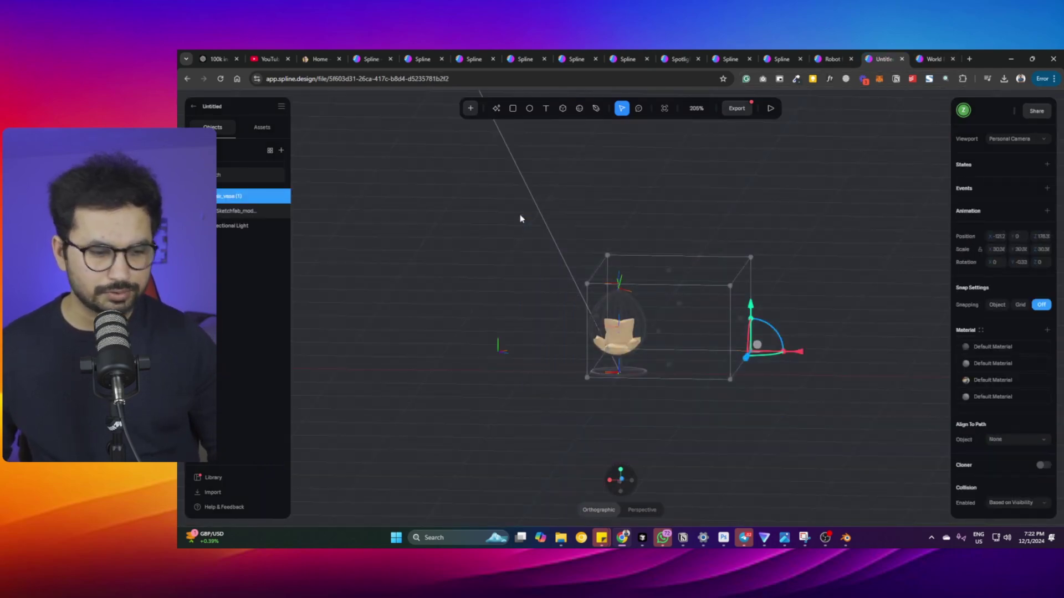
pyautogui.press('Delete')
pyautogui.moveTo(579, 266); pyautogui.dragTo(534, 242, button='middle')
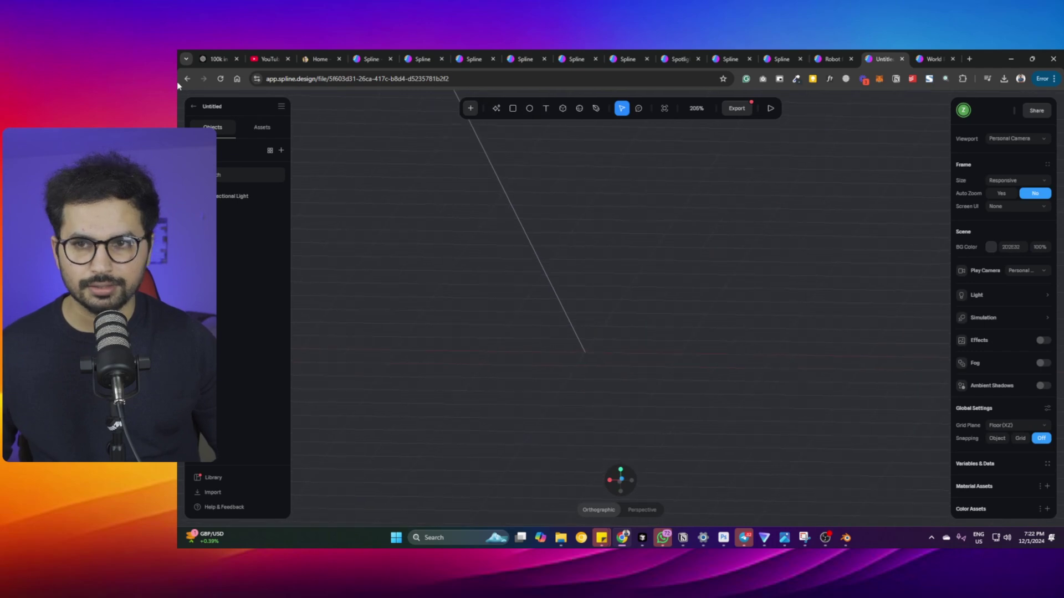
# - Import the 3D model "chair_vasa _1(1).glb" from the Downloads folder into the scene
pyautogui.click(212, 493)
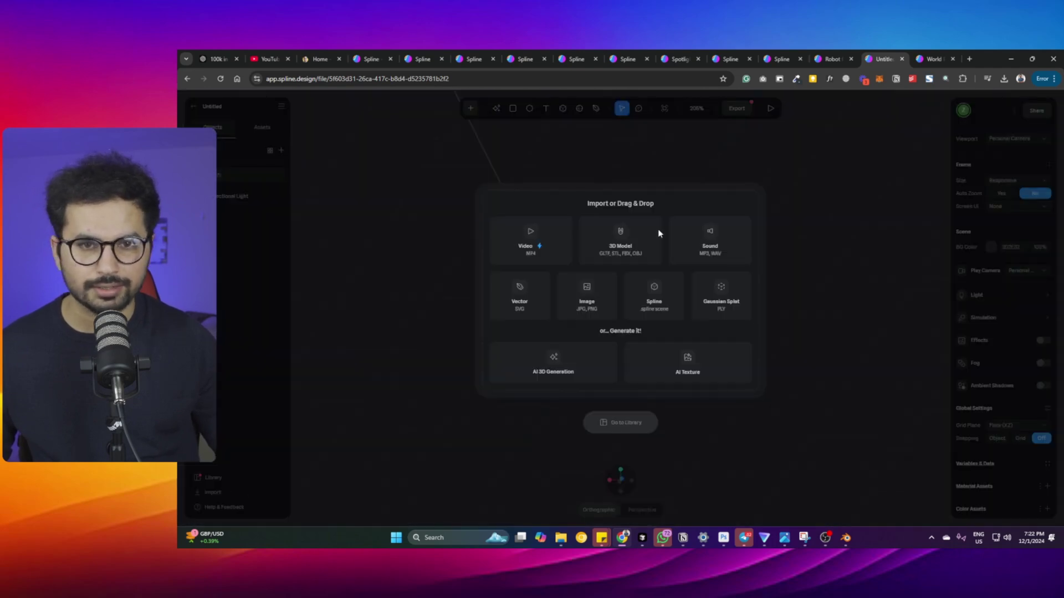
pyautogui.click(619, 261)
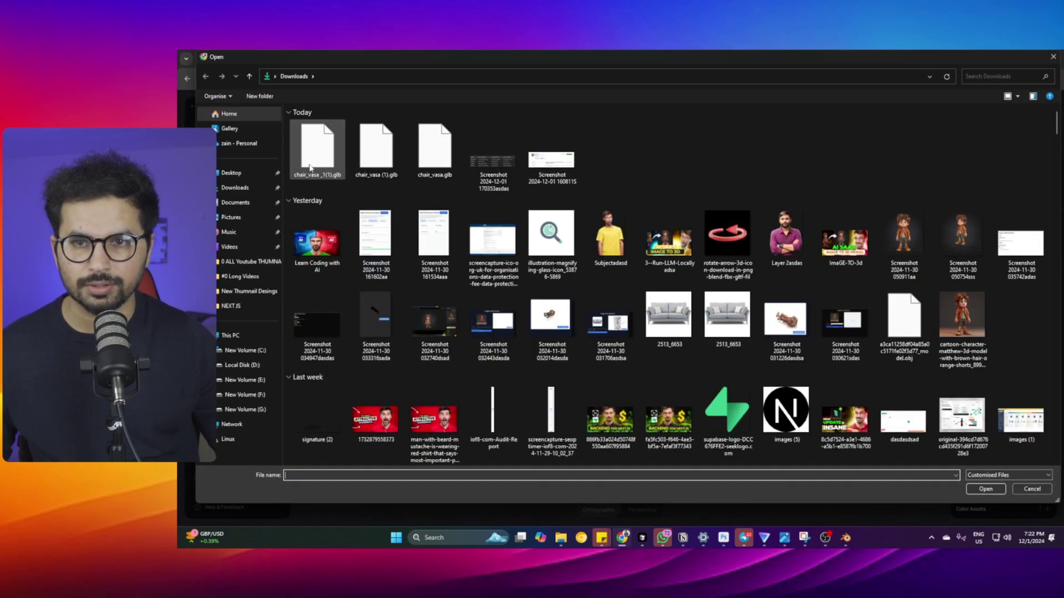
pyautogui.doubleClick(316, 159)
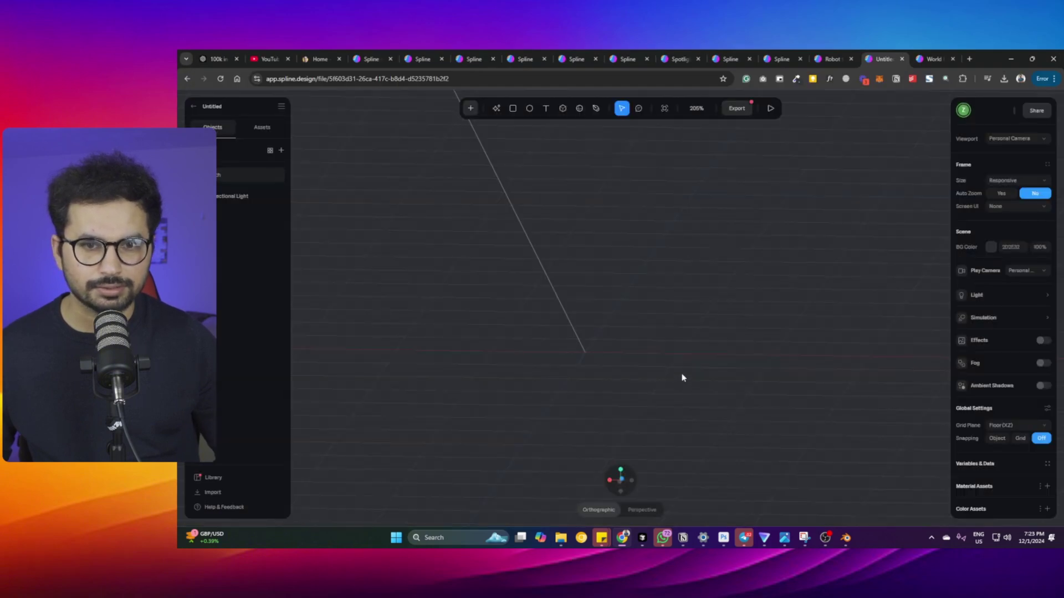
pyautogui.moveTo(669, 387); pyautogui.dragTo(618, 389, button='middle')
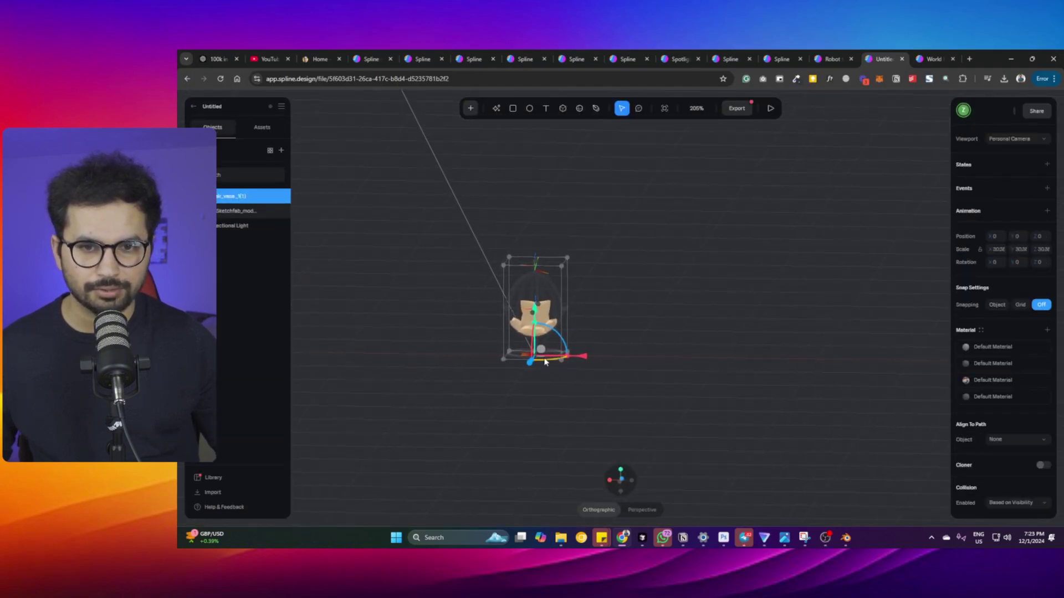
# - Rotate the imported chair slightly around its vertical Y axis
pyautogui.moveTo(546, 362); pyautogui.dragTo(679, 387)
pyautogui.scroll(10, 648, 380)
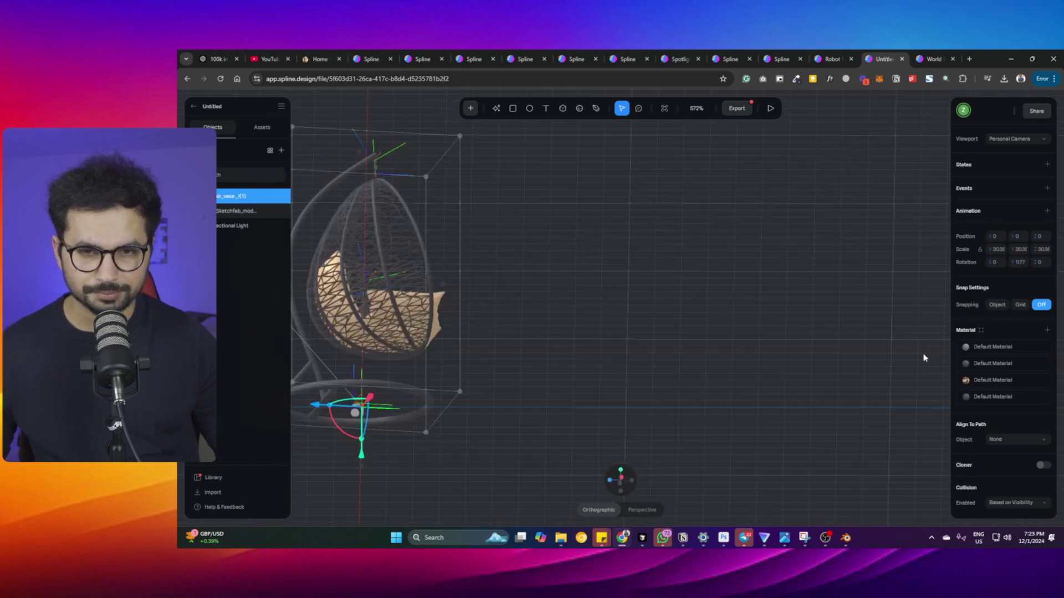
pyautogui.keyDown('alt'); pyautogui.moveTo(924, 357); pyautogui.dragTo(795, 354); pyautogui.keyUp('alt')
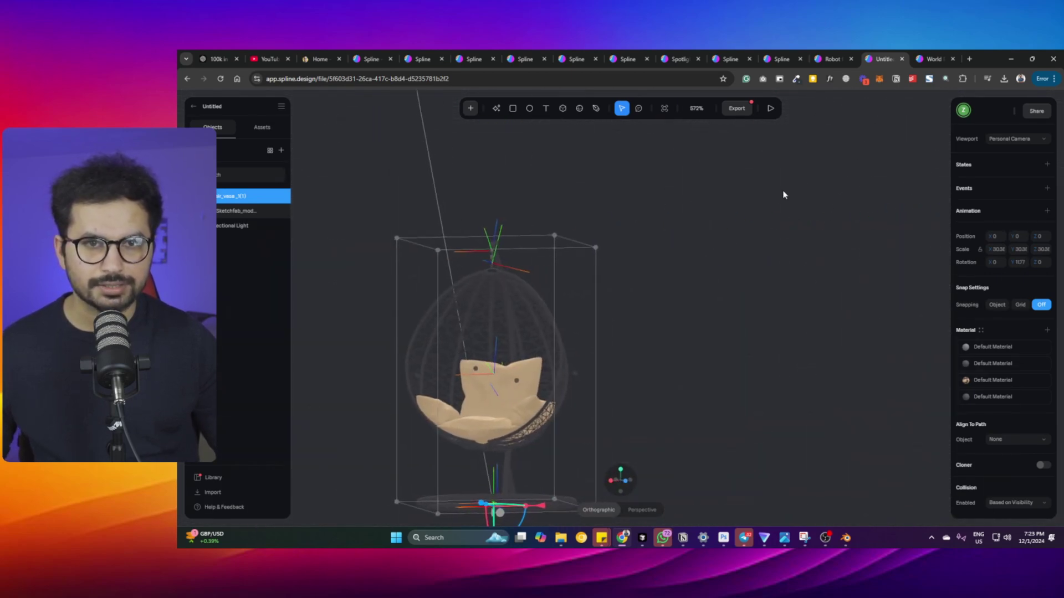
# - Check how the chair looks in the frame view and in the play preview, and return to the editor
pyautogui.click(665, 108)
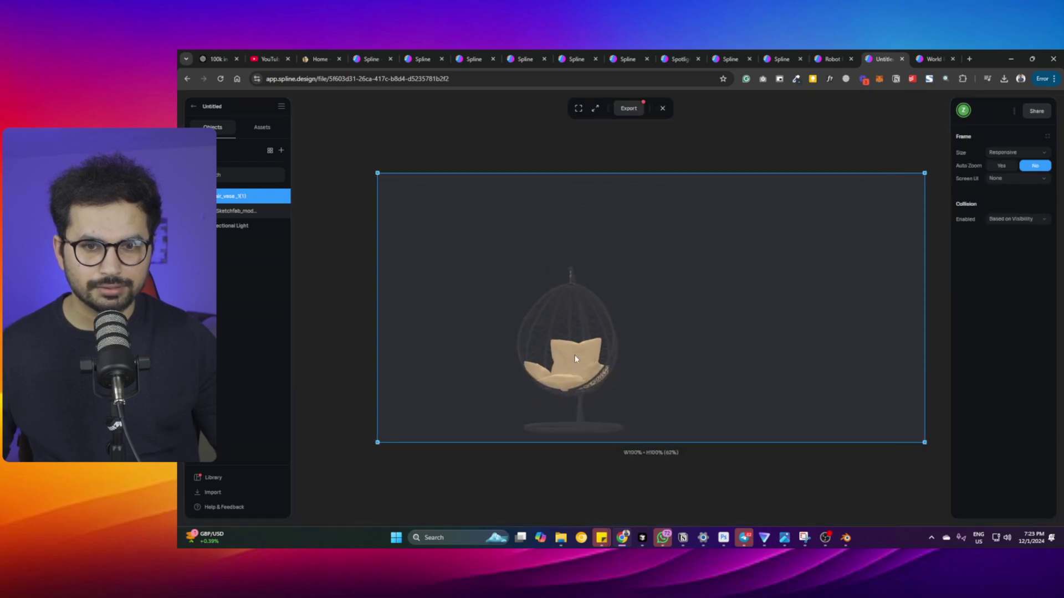
pyautogui.click(663, 108)
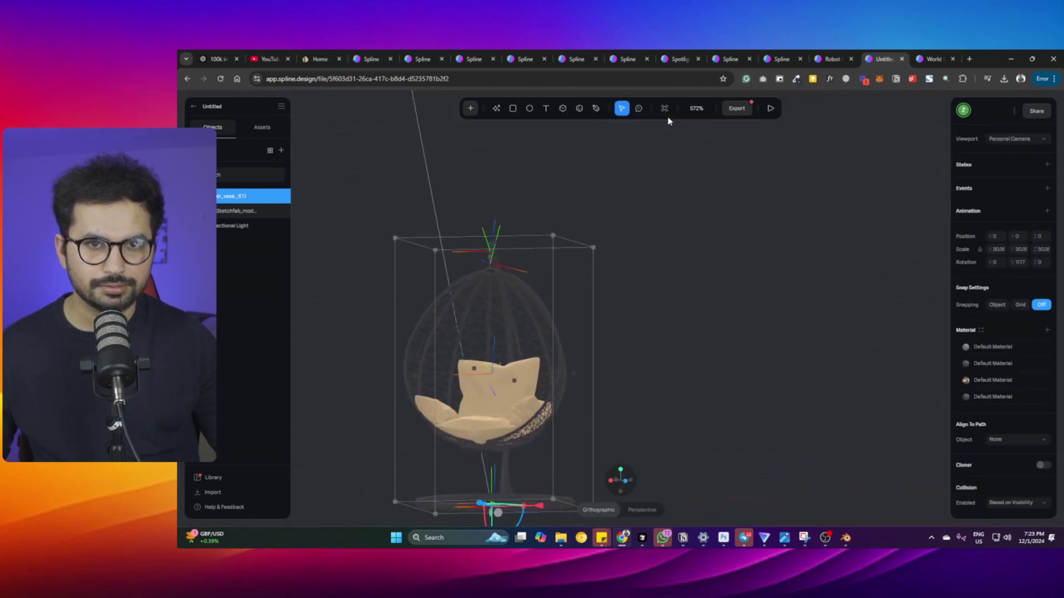
pyautogui.click(770, 108)
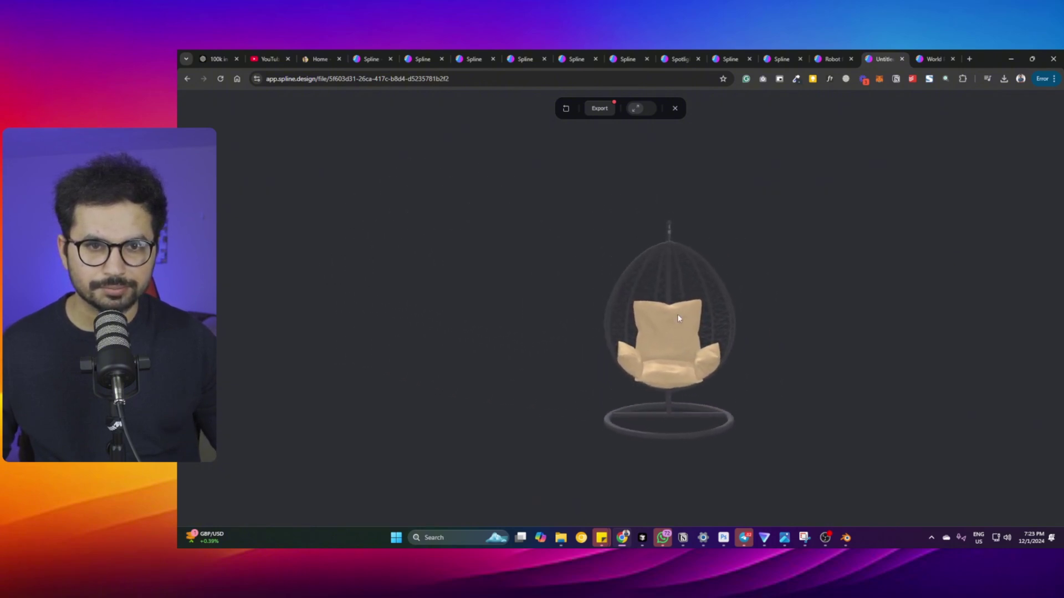
pyautogui.click(675, 108)
pyautogui.scroll(5, 686, 299)
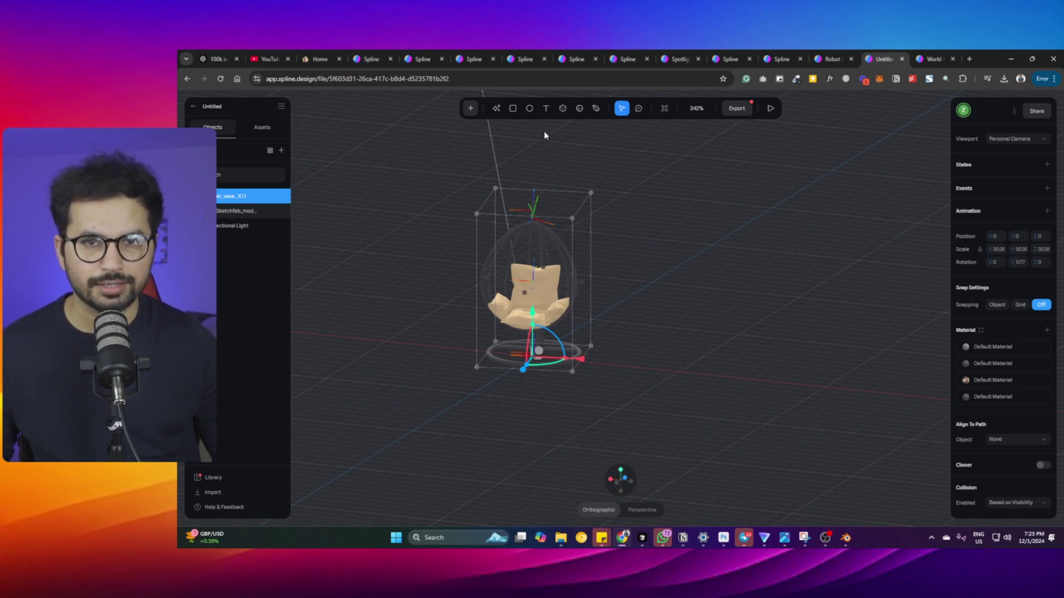
# - Add a 100 by 100 text object to the scene beside the chair
pyautogui.click(561, 109)
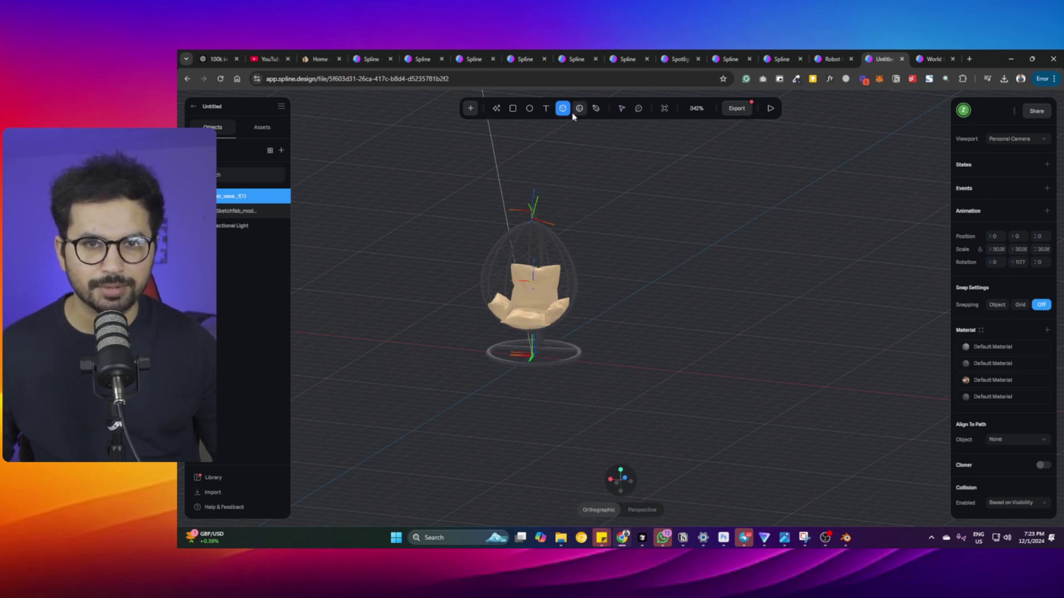
pyautogui.click(475, 111)
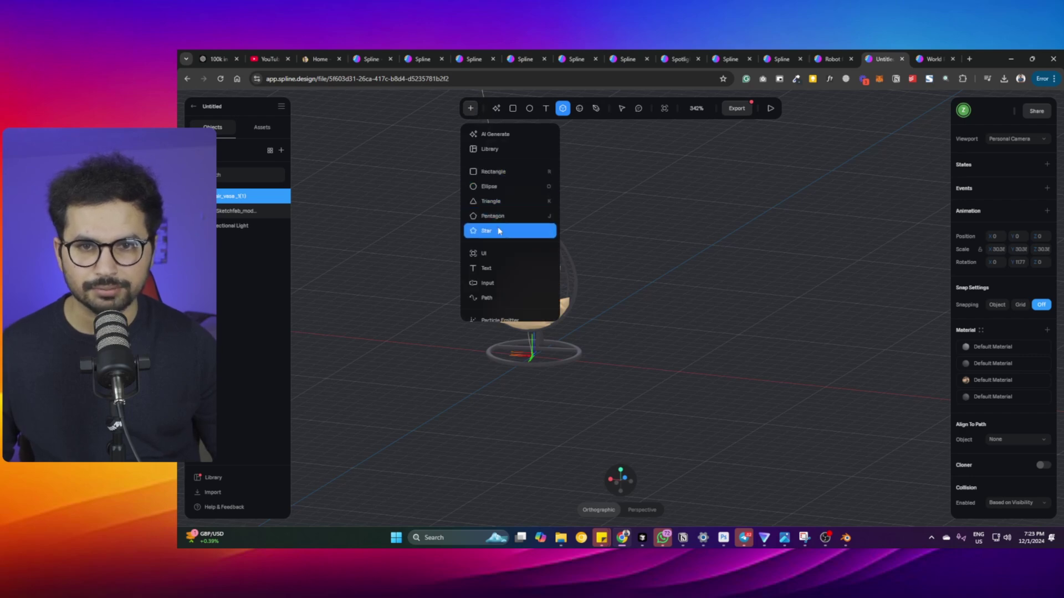
pyautogui.click(504, 269)
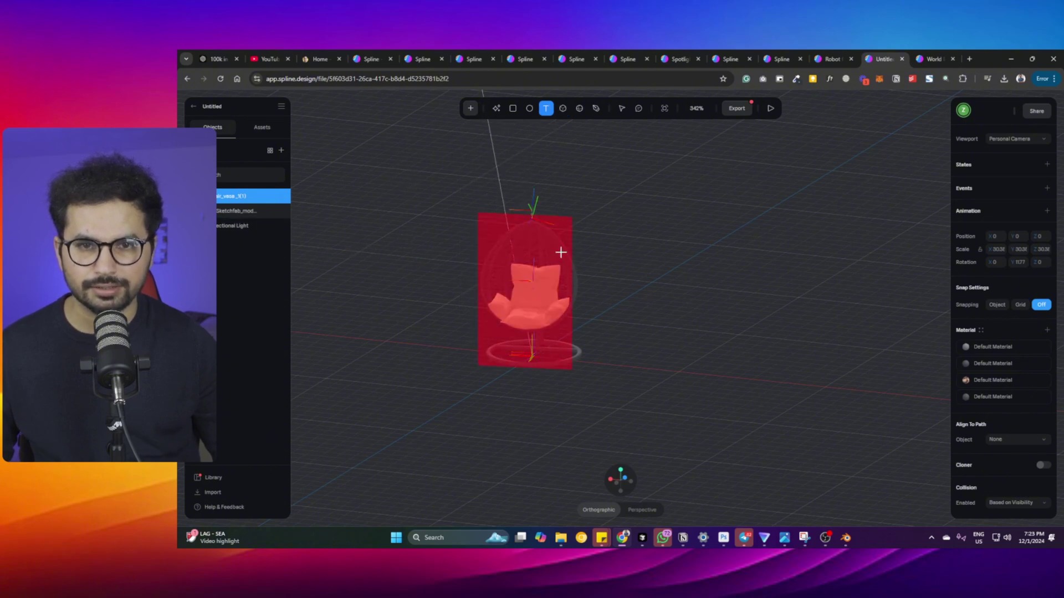
pyautogui.click(607, 280)
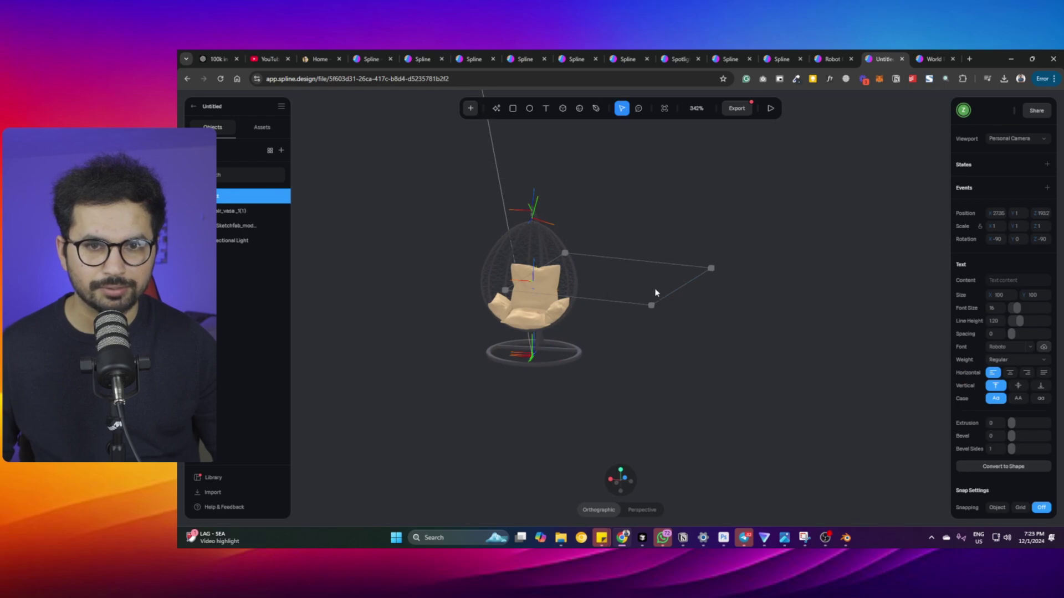
pyautogui.scroll(-2, 690, 310)
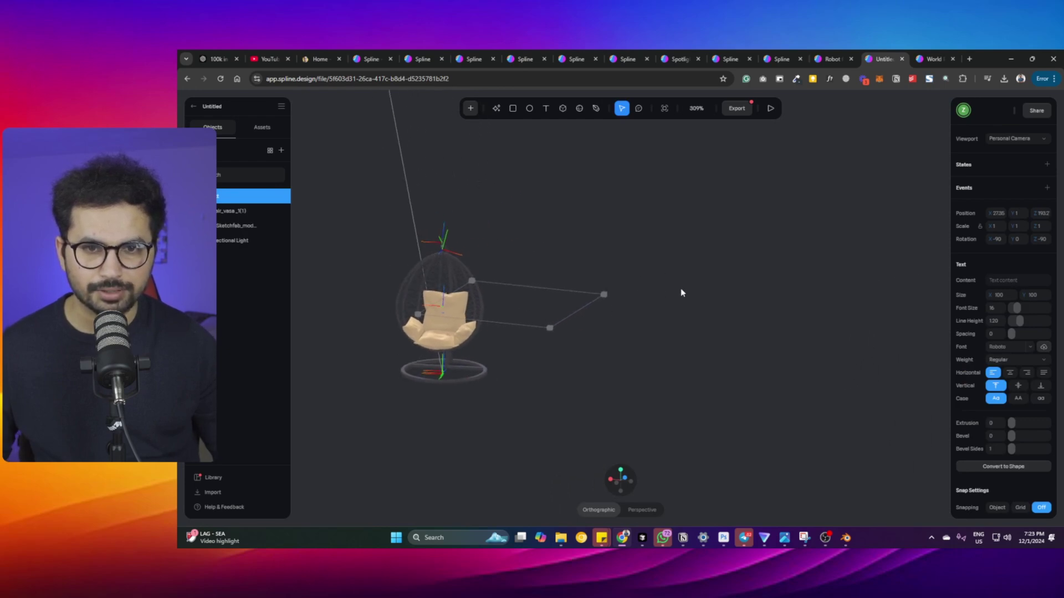
pyautogui.moveTo(613, 315); pyautogui.dragTo(659, 302)
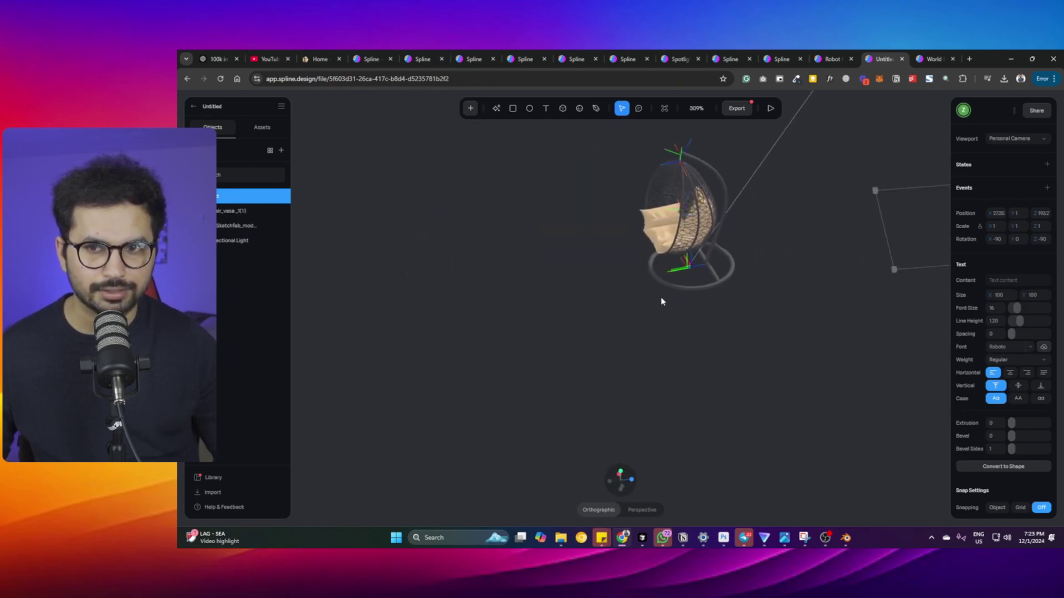
pyautogui.doubleClick(231, 197)
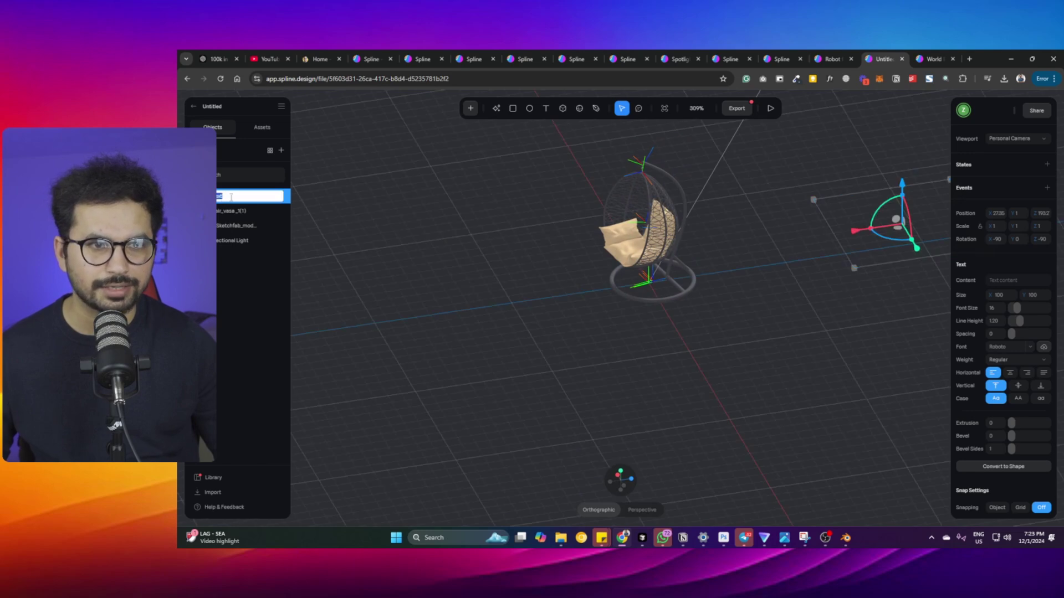
pyautogui.click(218, 258)
pyautogui.click(903, 254)
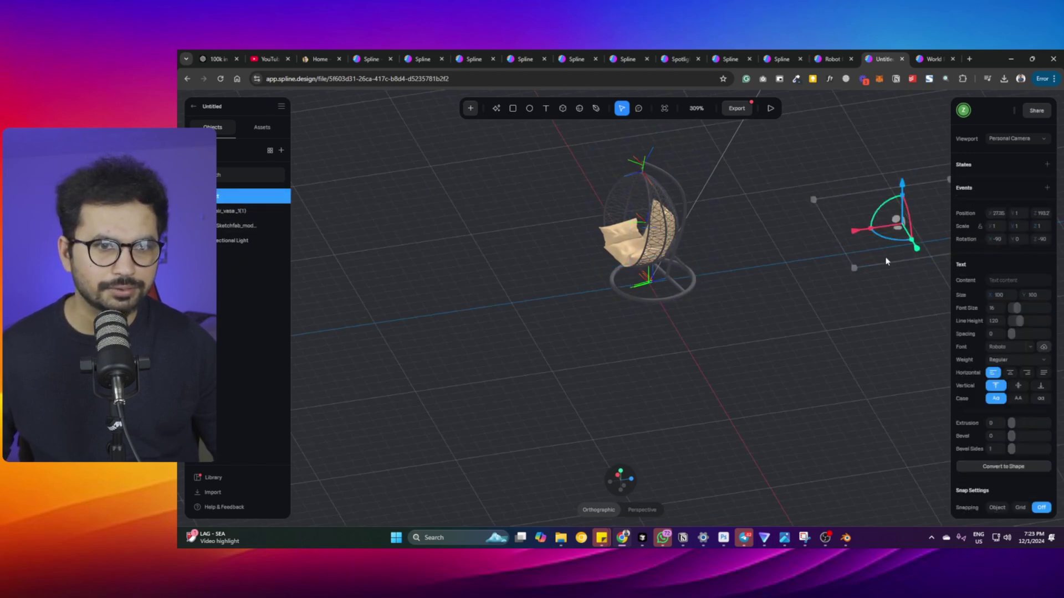
# - Set the content of the new text object to "Website"
pyautogui.scroll(-3, 991, 237)
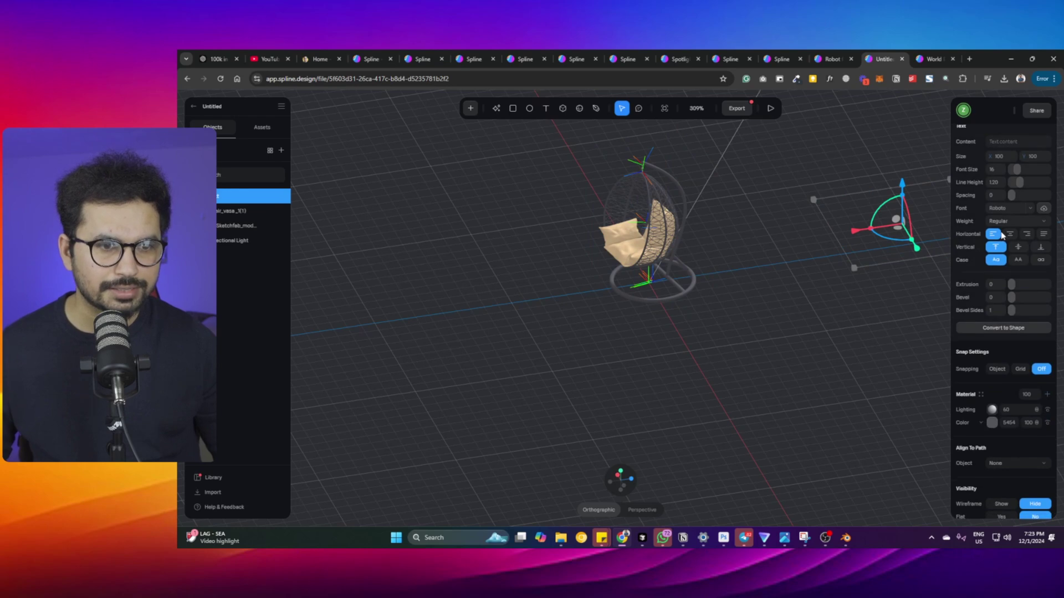
pyautogui.scroll(3, 1002, 235)
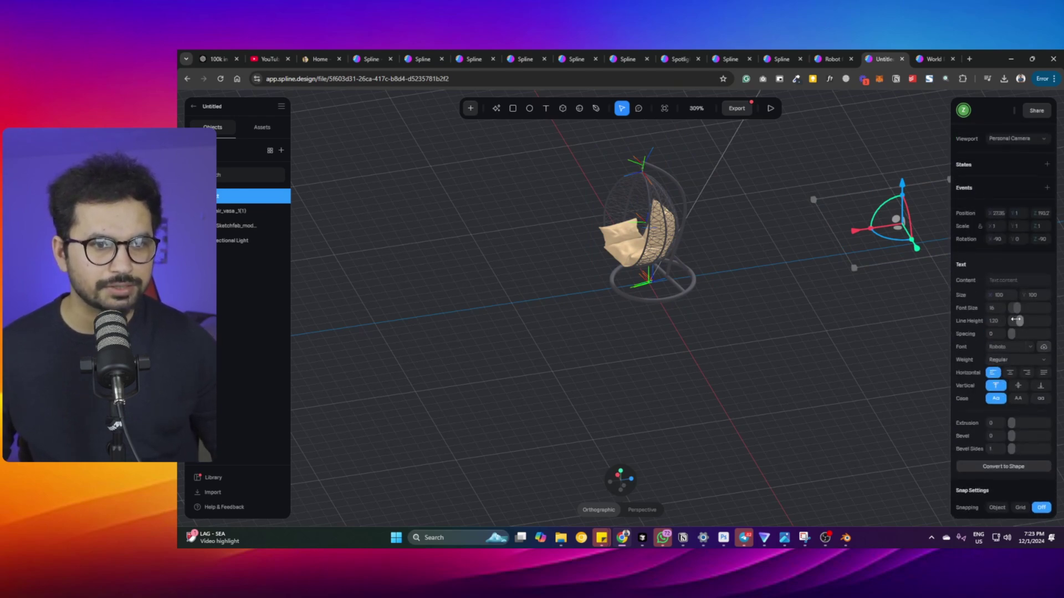
pyautogui.click(1011, 281)
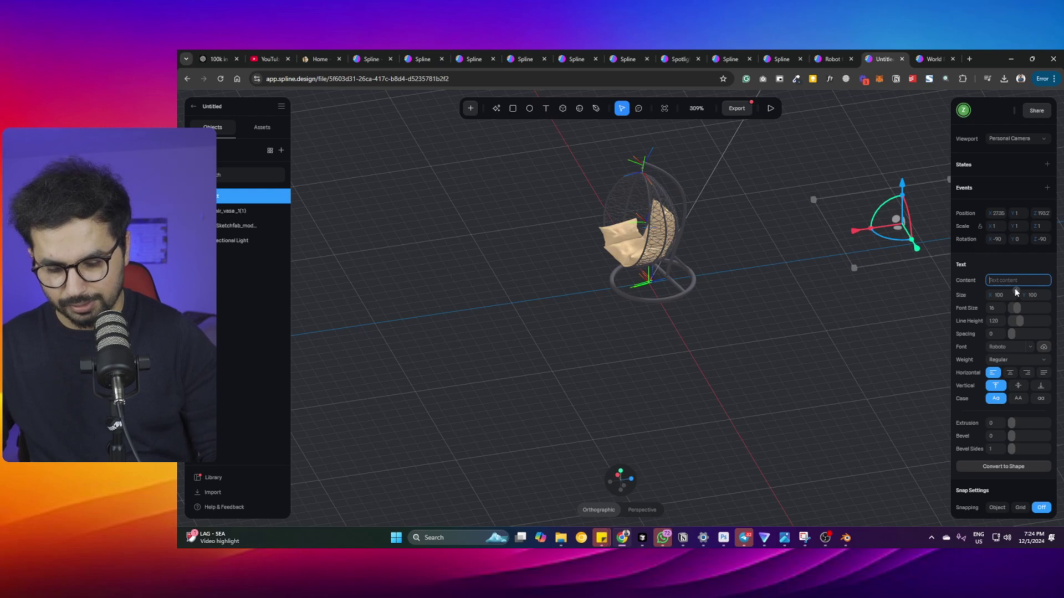
pyautogui.write('Website')
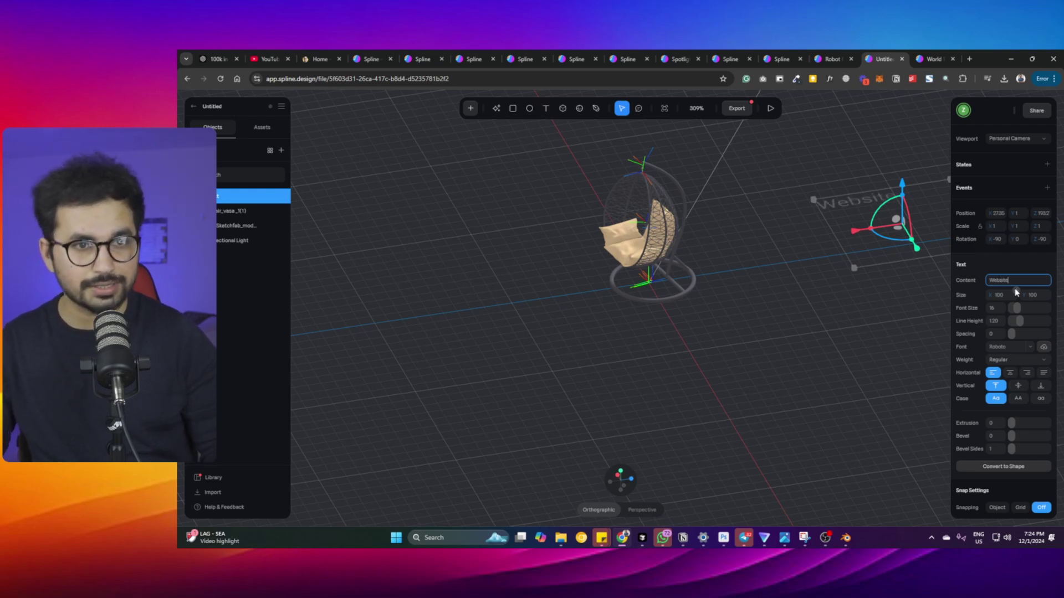
# - Rotate the Website text upright so it faces the front beside the chair, and center its horizontal alignment
pyautogui.moveTo(889, 240)
pyautogui.mouseDown()
pyautogui.moveTo(940, 230)
pyautogui.moveTo(885, 245)
pyautogui.mouseUp()
pyautogui.moveTo(810, 268); pyautogui.dragTo(847, 267, button='middle')
pyautogui.moveTo(846, 262); pyautogui.dragTo(665, 303, button='right')
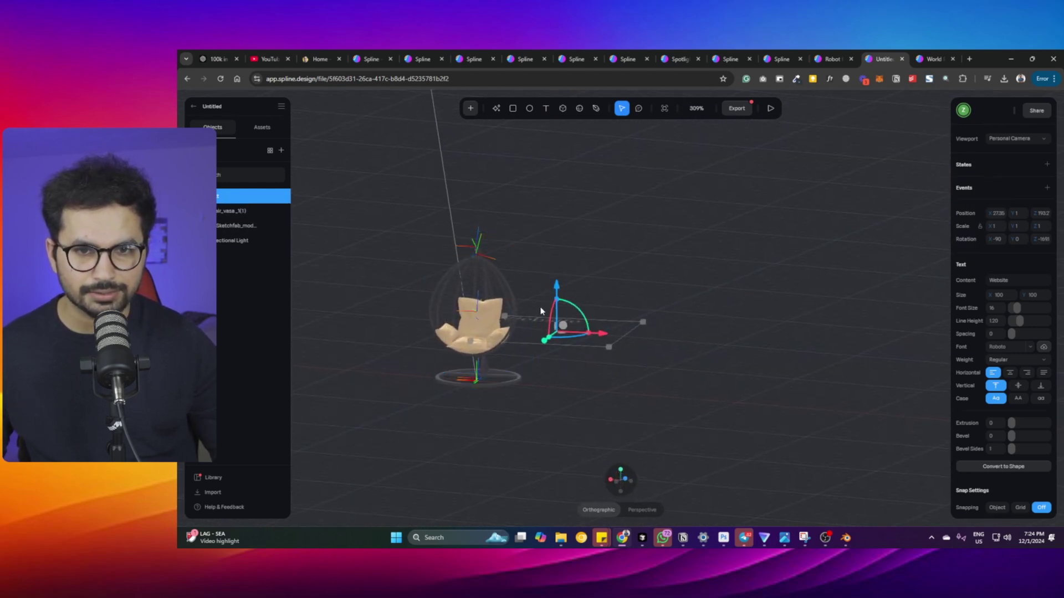
pyautogui.moveTo(550, 312); pyautogui.dragTo(543, 342)
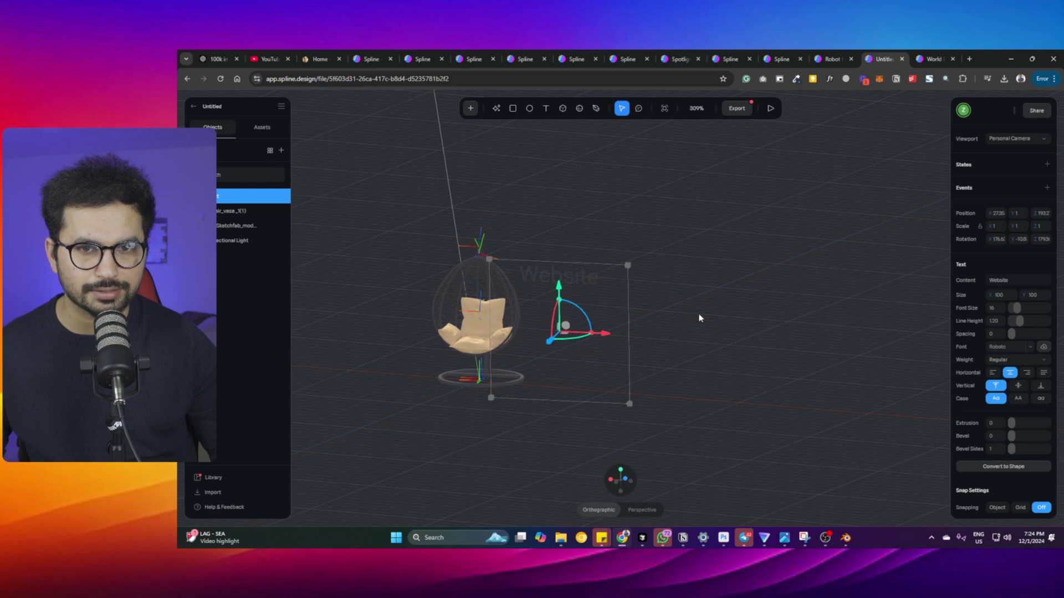
pyautogui.moveTo(700, 316); pyautogui.dragTo(757, 329, button='middle')
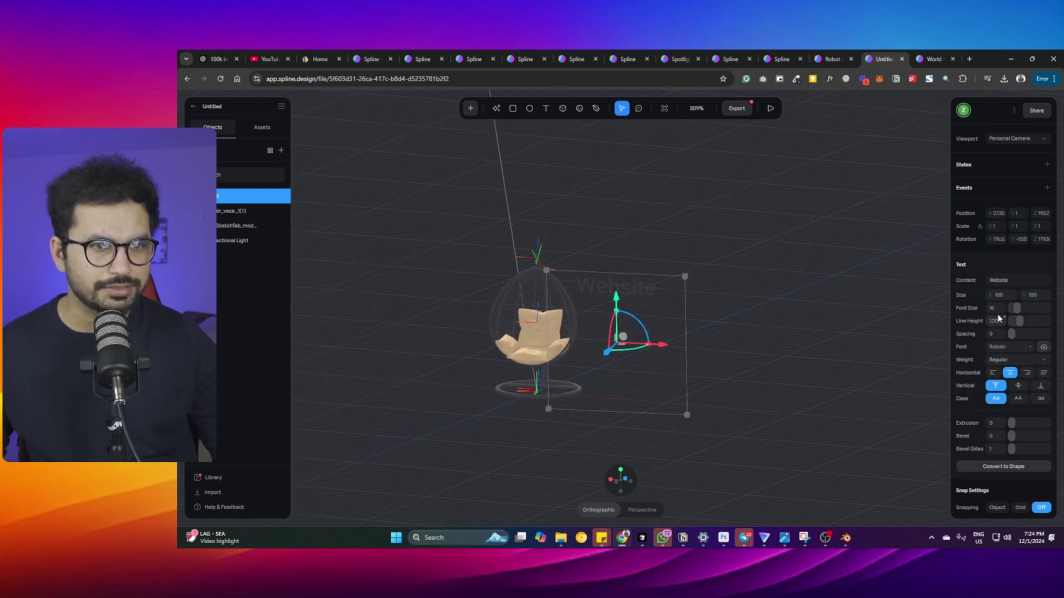
# - Widen the text box to about 260 with font size 52, and check the text in the frame view
pyautogui.moveTo(1014, 309); pyautogui.dragTo(1017, 313)
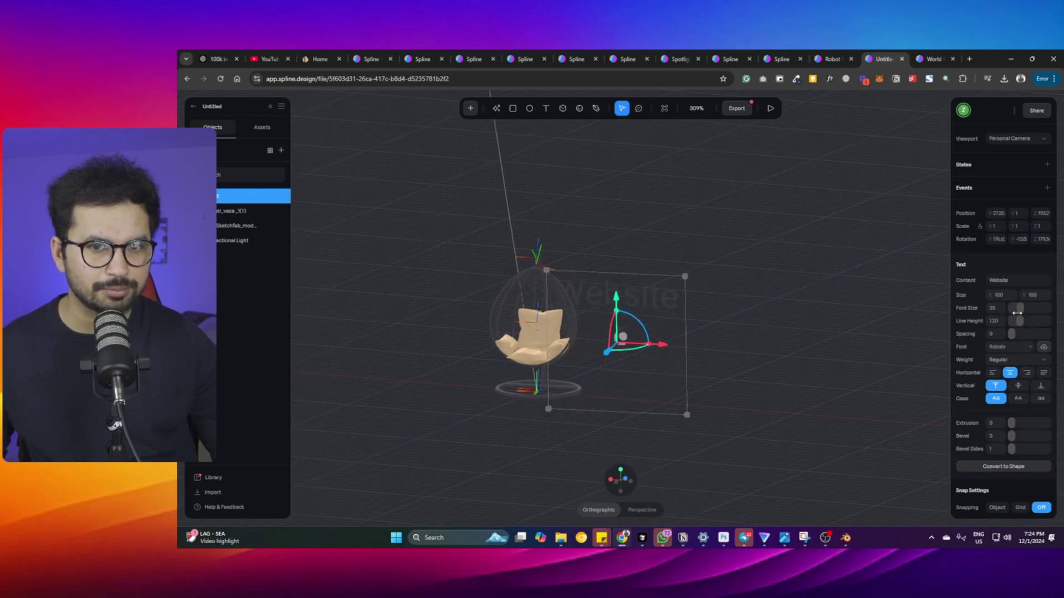
pyautogui.moveTo(687, 356); pyautogui.dragTo(660, 352)
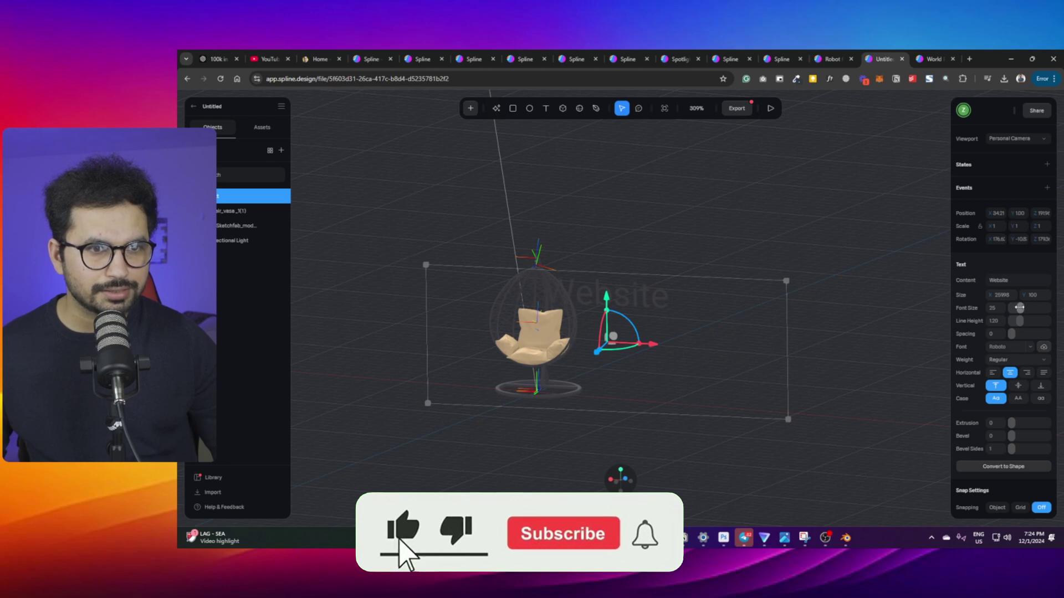
pyautogui.moveTo(1019, 307); pyautogui.dragTo(1029, 307)
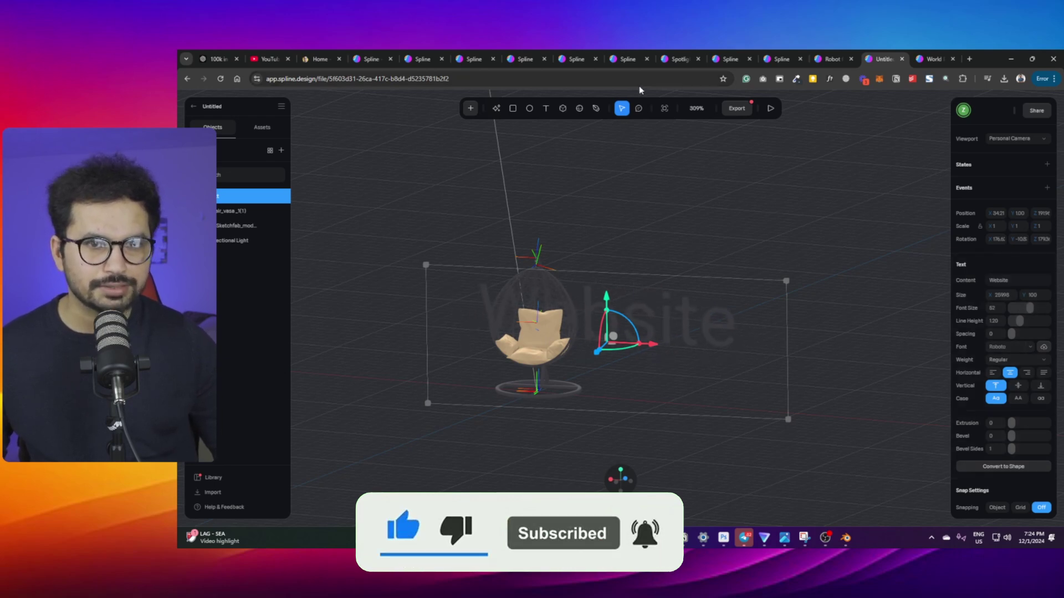
pyautogui.click(664, 108)
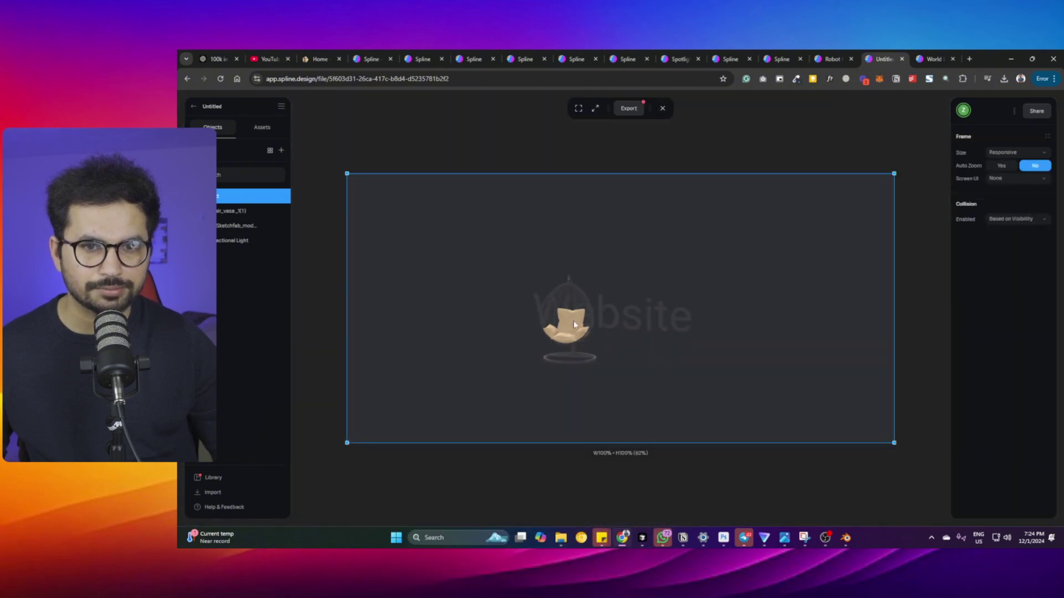
pyautogui.click(663, 109)
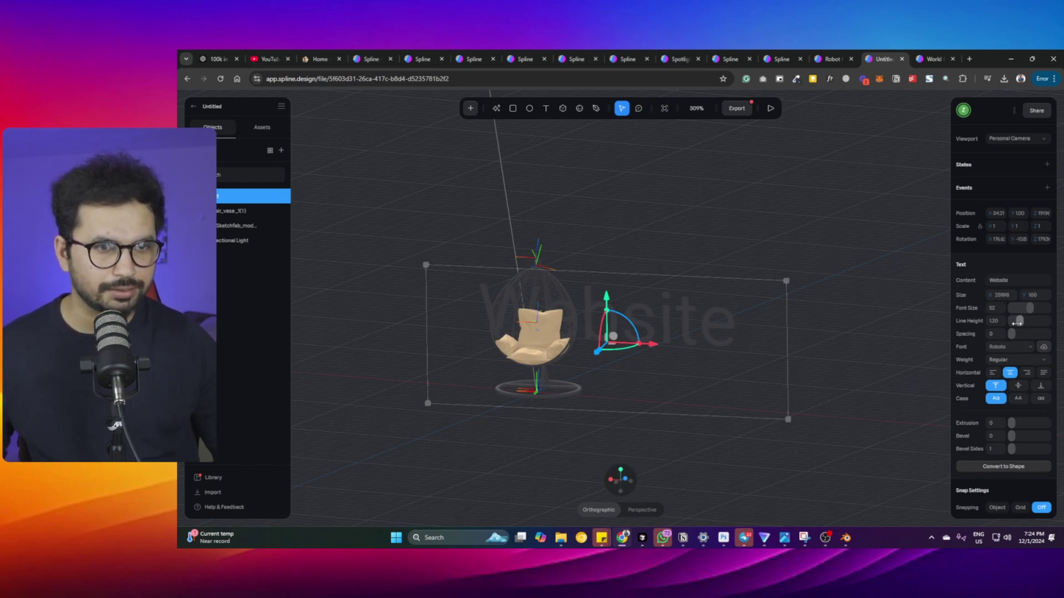
# - Set the color layer of the Website text's material to a saturated blue
pyautogui.scroll(-5, 1004, 467)
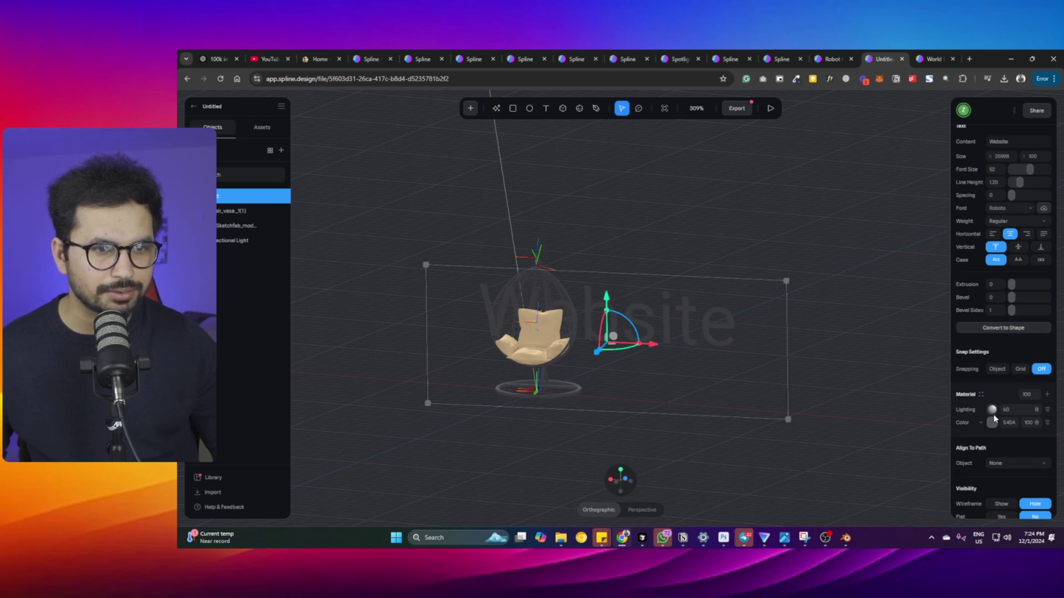
pyautogui.click(995, 416)
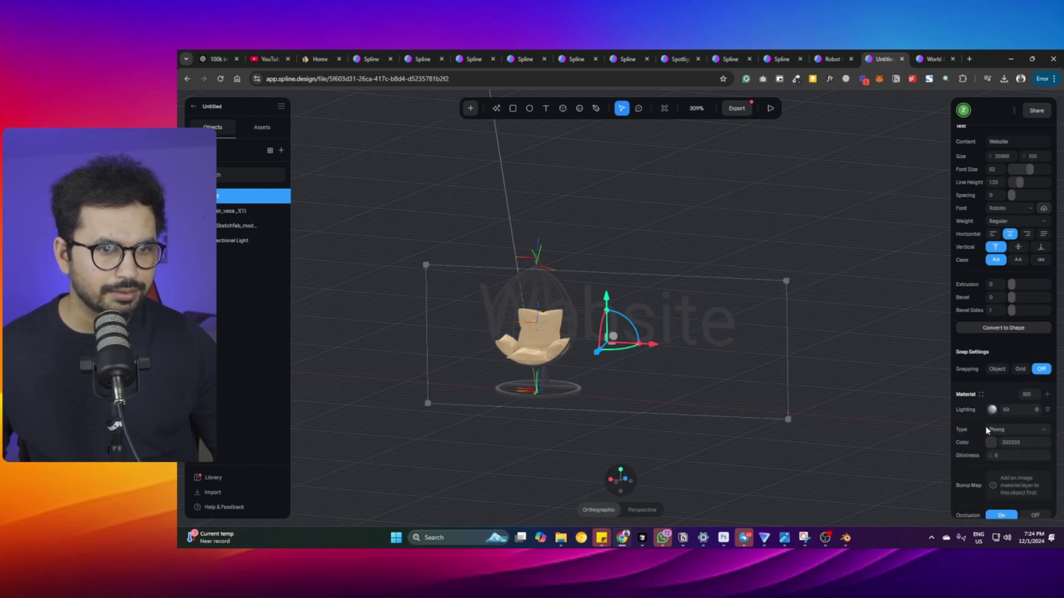
pyautogui.click(991, 414)
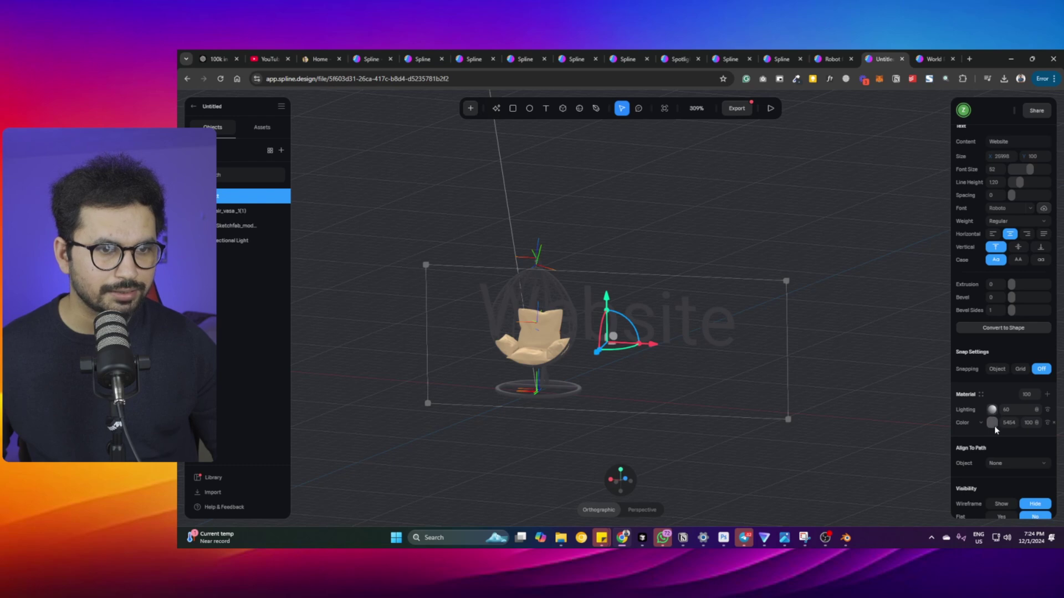
pyautogui.click(992, 423)
pyautogui.moveTo(1013, 465); pyautogui.dragTo(1050, 439)
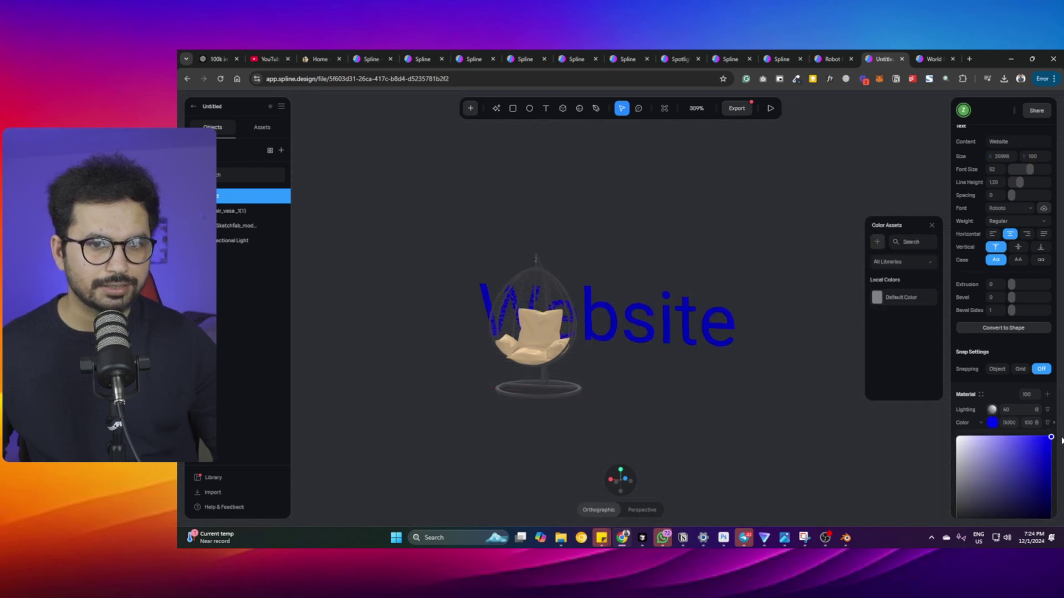
pyautogui.click(1032, 454)
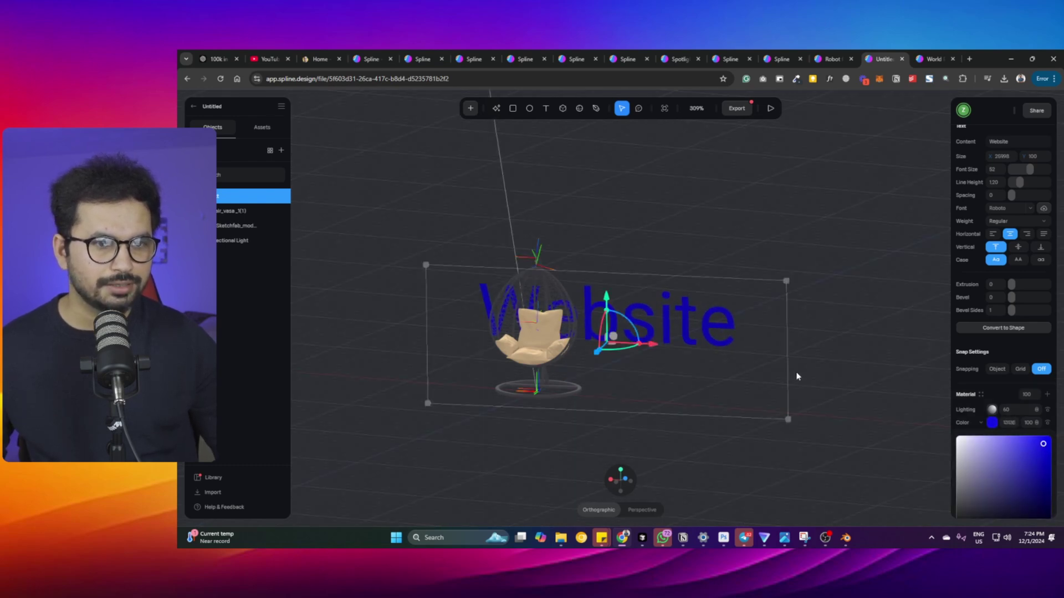
pyautogui.click(798, 374)
pyautogui.click(680, 328)
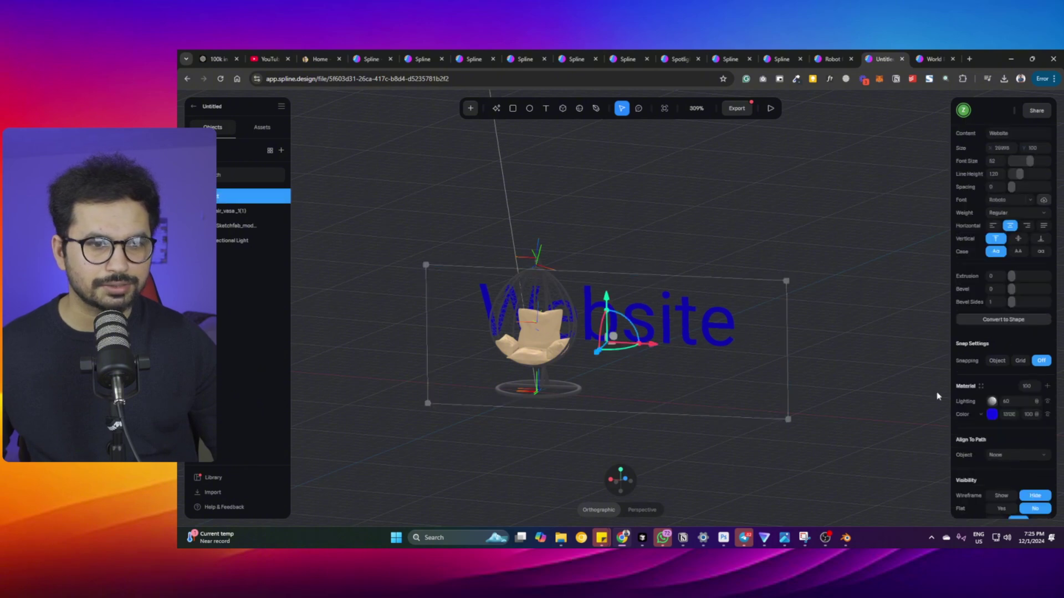
# - Pick a red tone as the Phong lighting color of the Website text's material and deselect the text
pyautogui.click(993, 402)
pyautogui.click(991, 434)
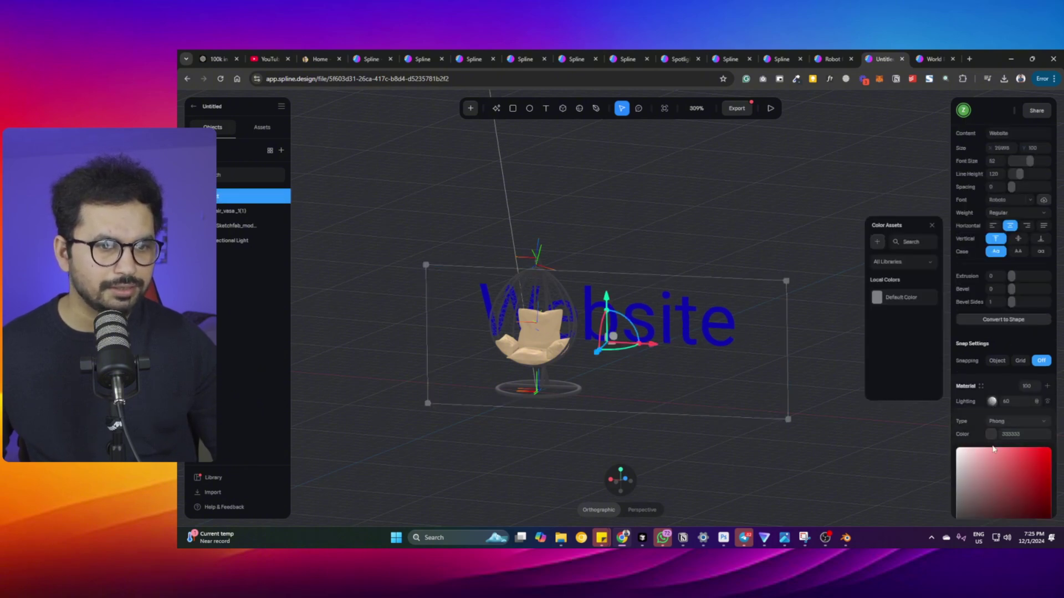
pyautogui.click(1028, 468)
pyautogui.click(789, 243)
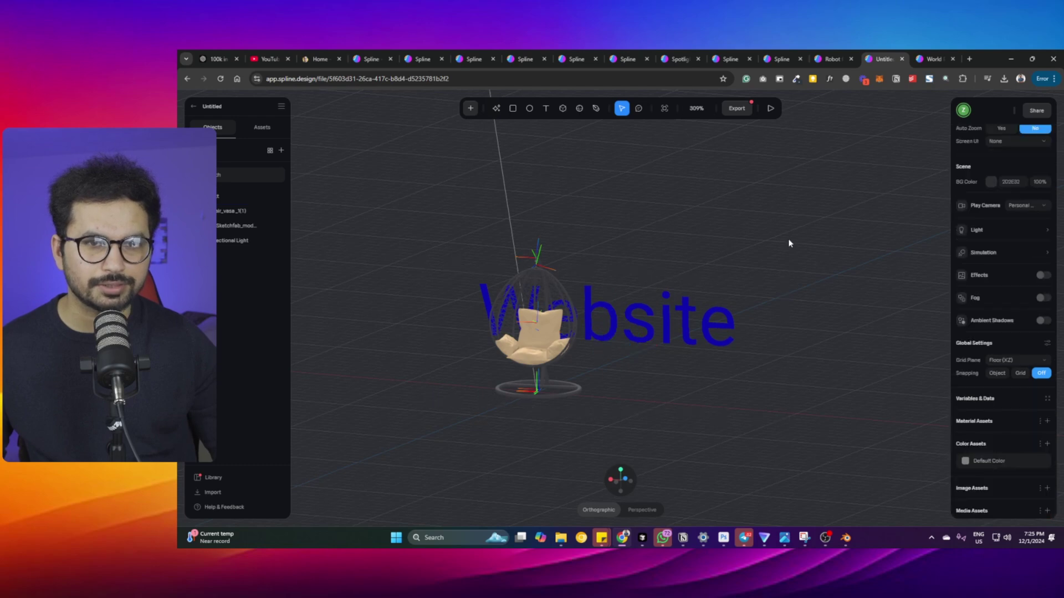
# - Check the blue text and the chair in the frame view, and return to the editor with nothing selected
pyautogui.click(666, 110)
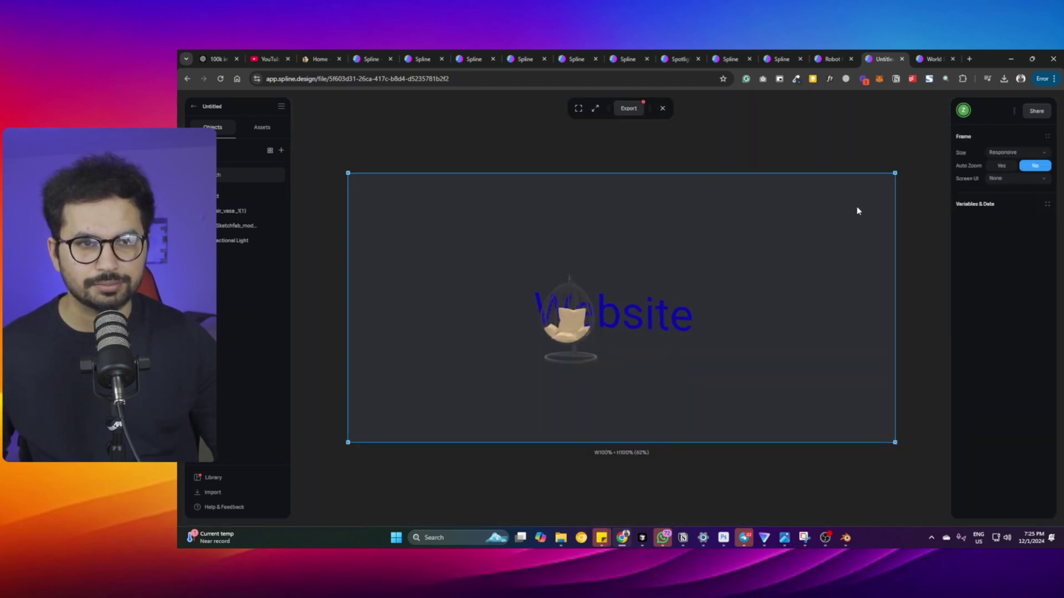
pyautogui.press('Escape')
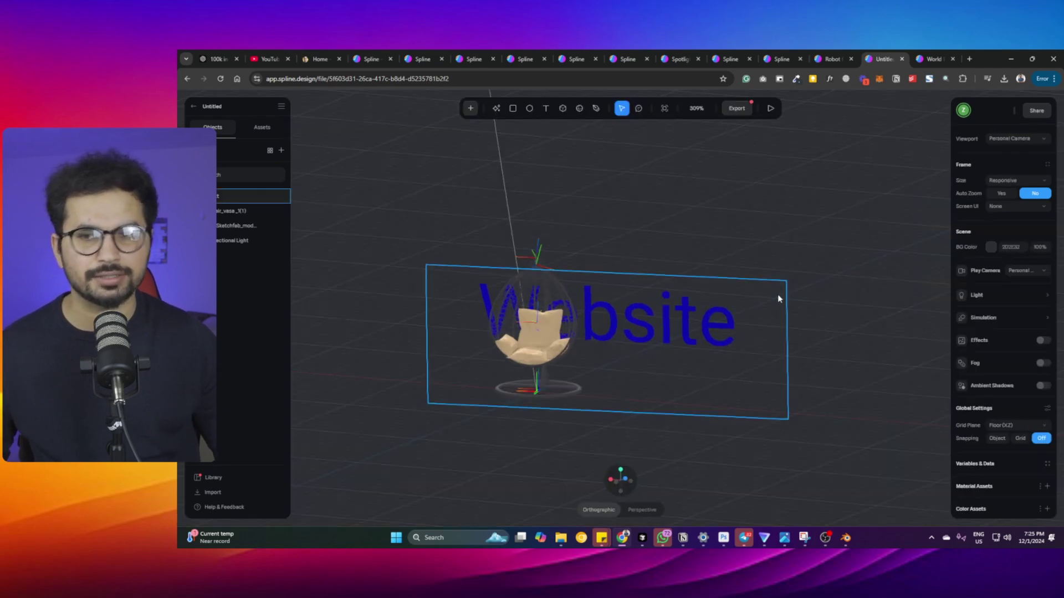
pyautogui.click(390, 212)
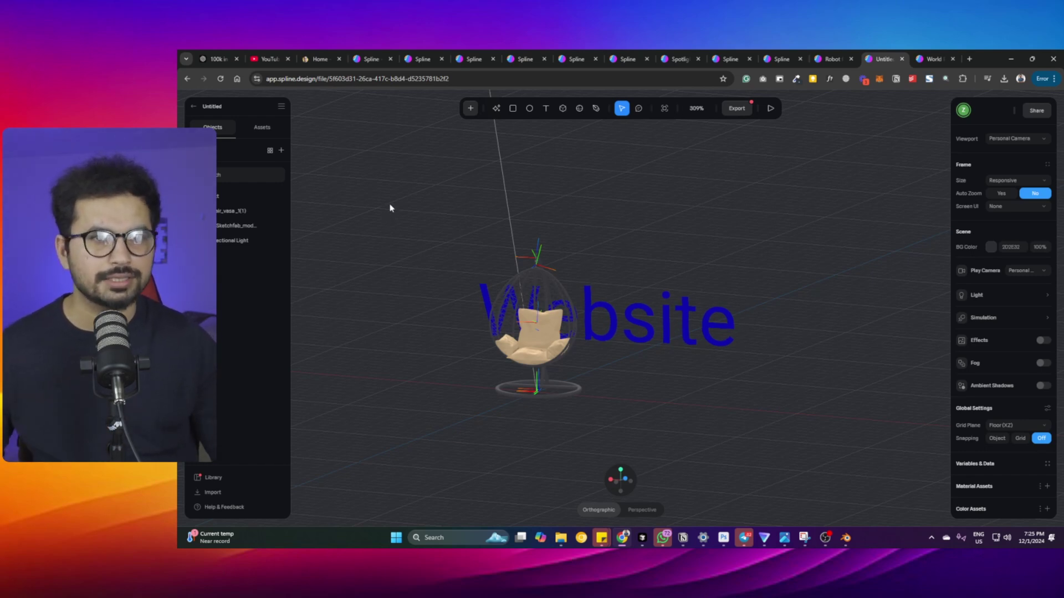
# - Go to the Cloner On-hover Lightning community file and view its interactive preview in full screen
pyautogui.click(831, 59)
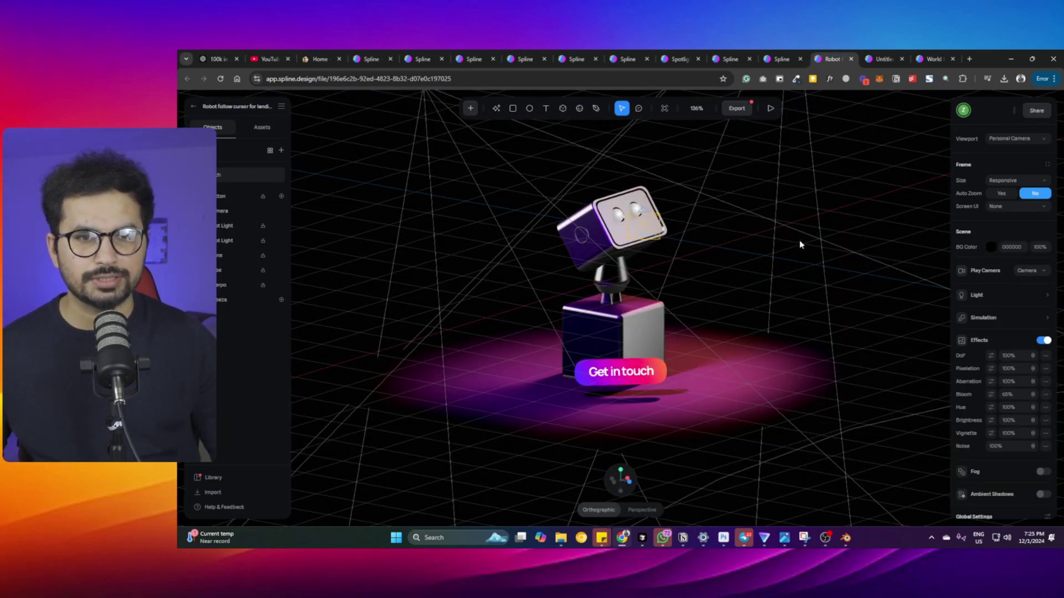
pyautogui.click(781, 59)
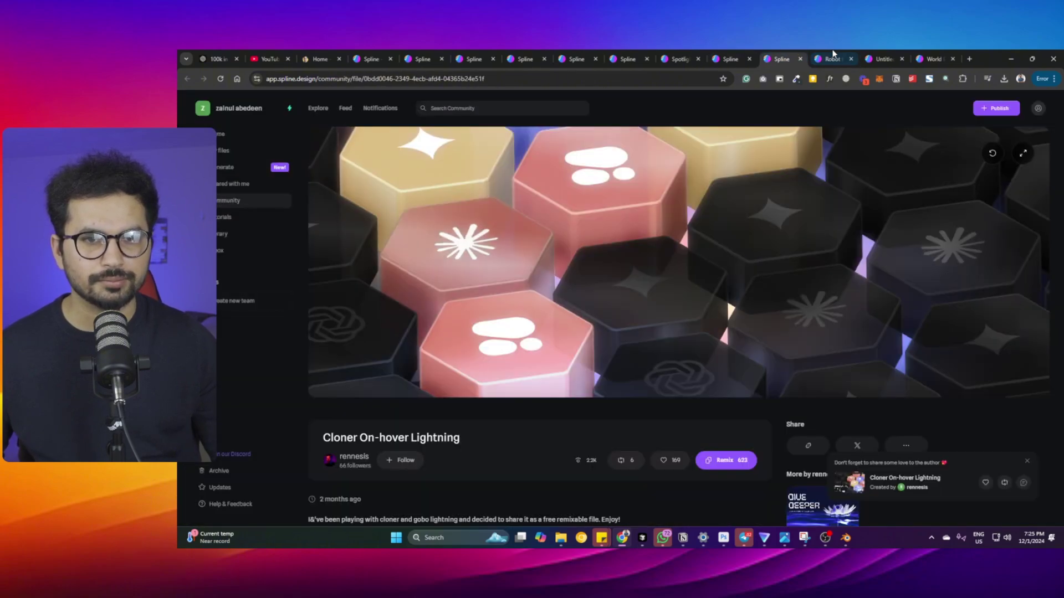
pyautogui.click(1022, 153)
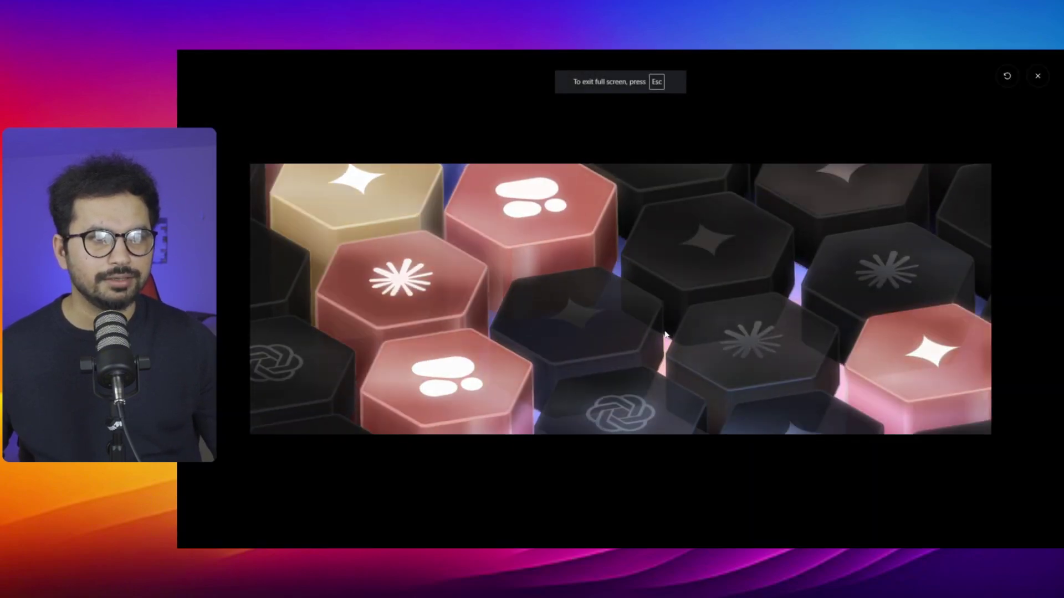
pyautogui.press('Escape')
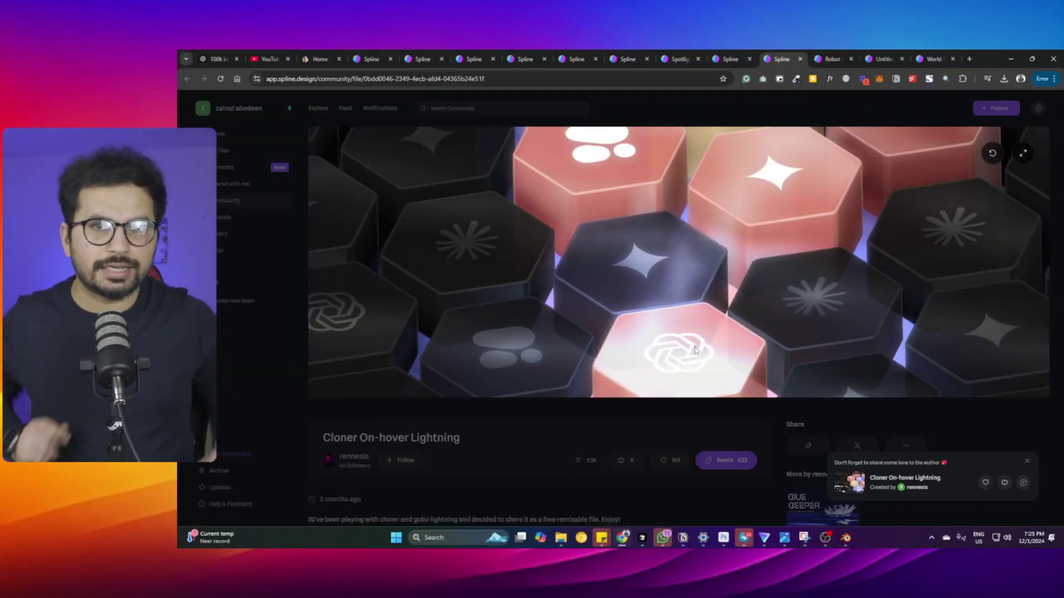
pyautogui.click(825, 541)
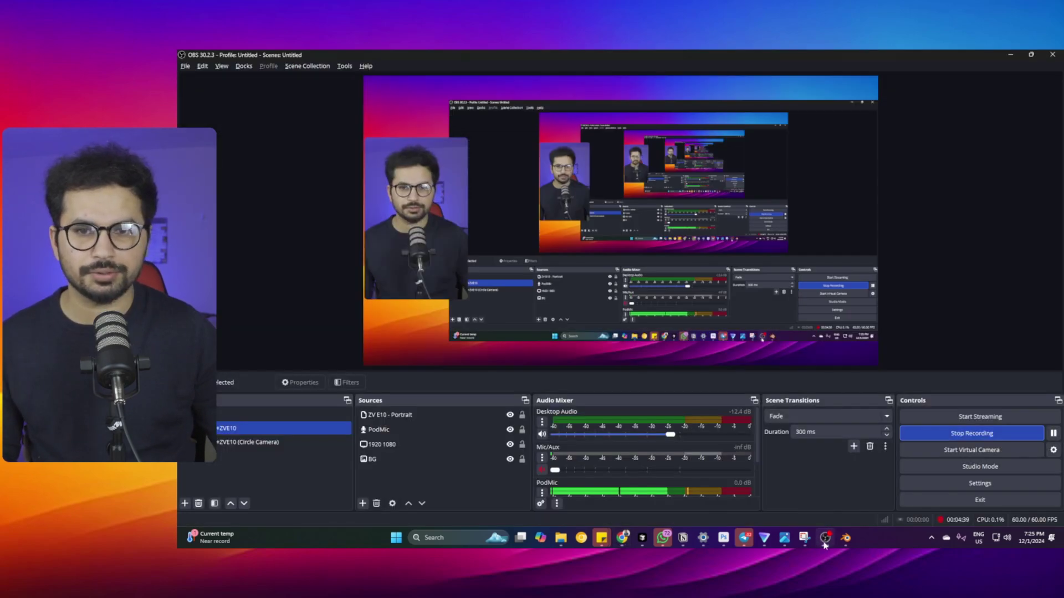
pyautogui.click(825, 540)
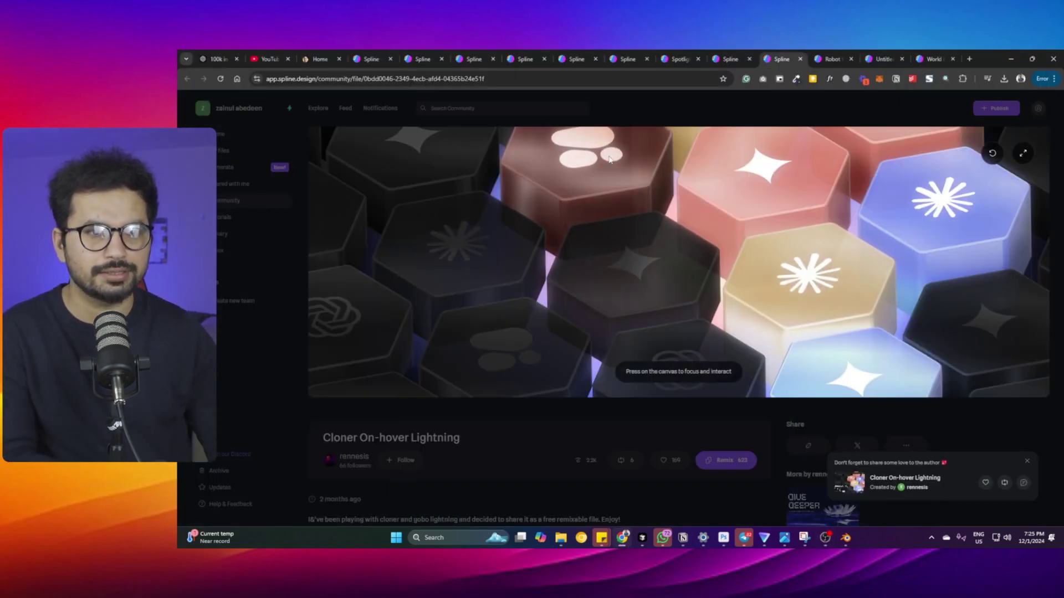
pyautogui.click(1023, 153)
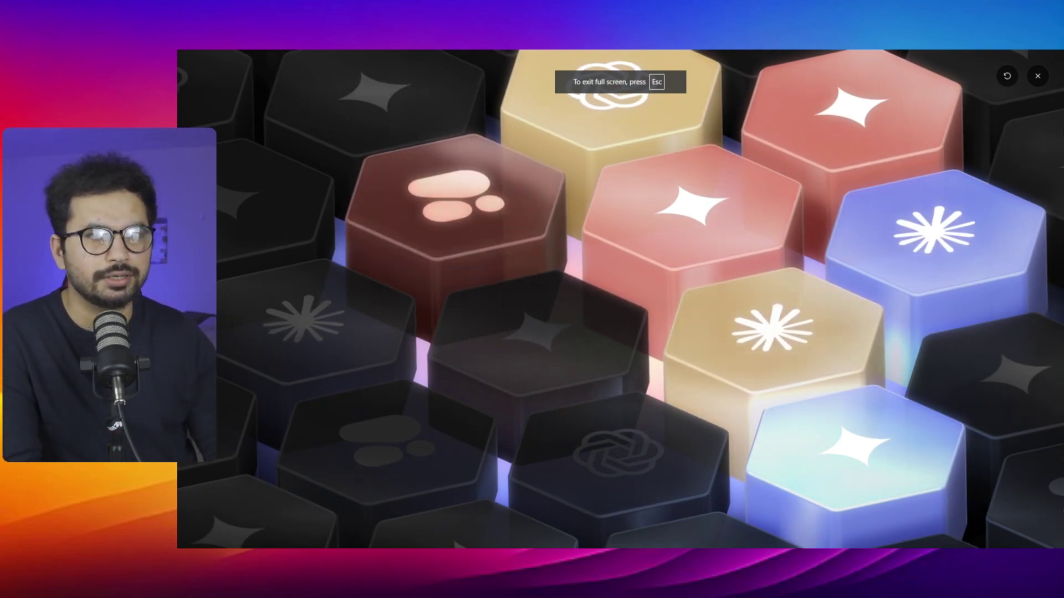
pyautogui.press('Escape')
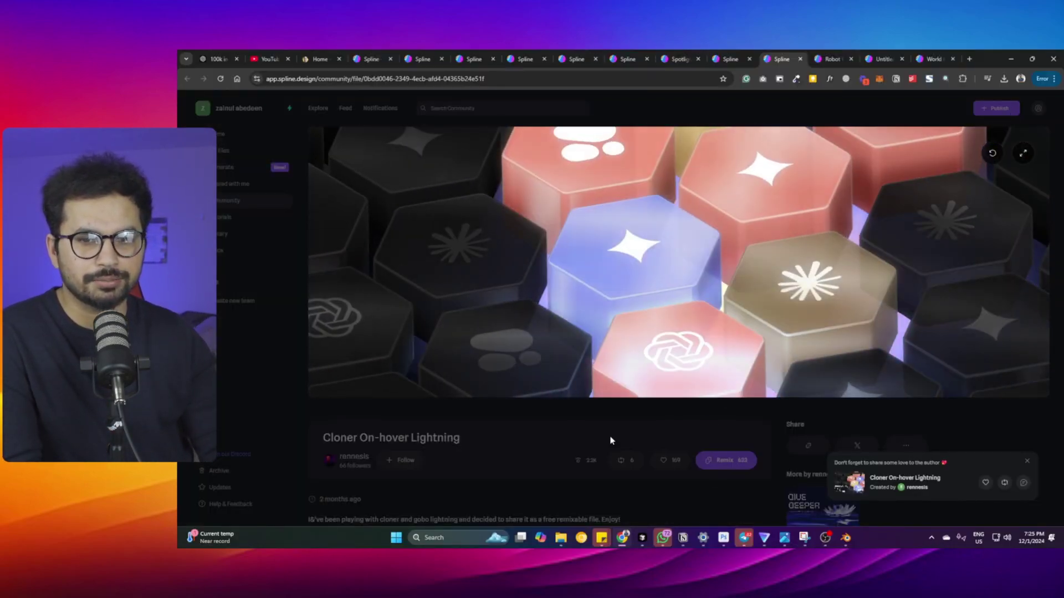
# - Remix the Cloner On-hover Lightning community file to open an editable copy of its scene
pyautogui.click(715, 459)
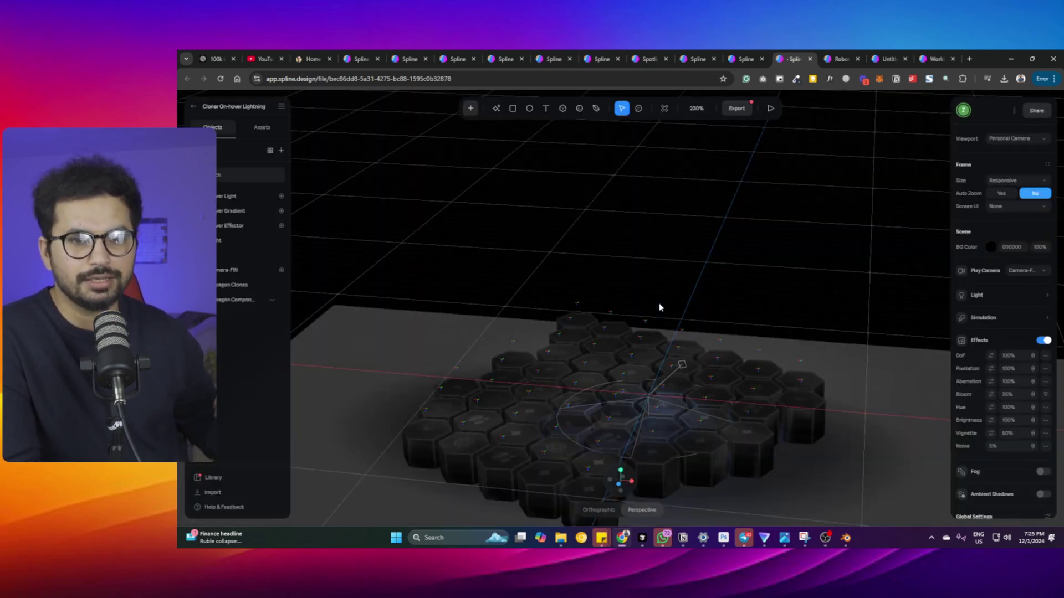
pyautogui.scroll(-5, 720, 393)
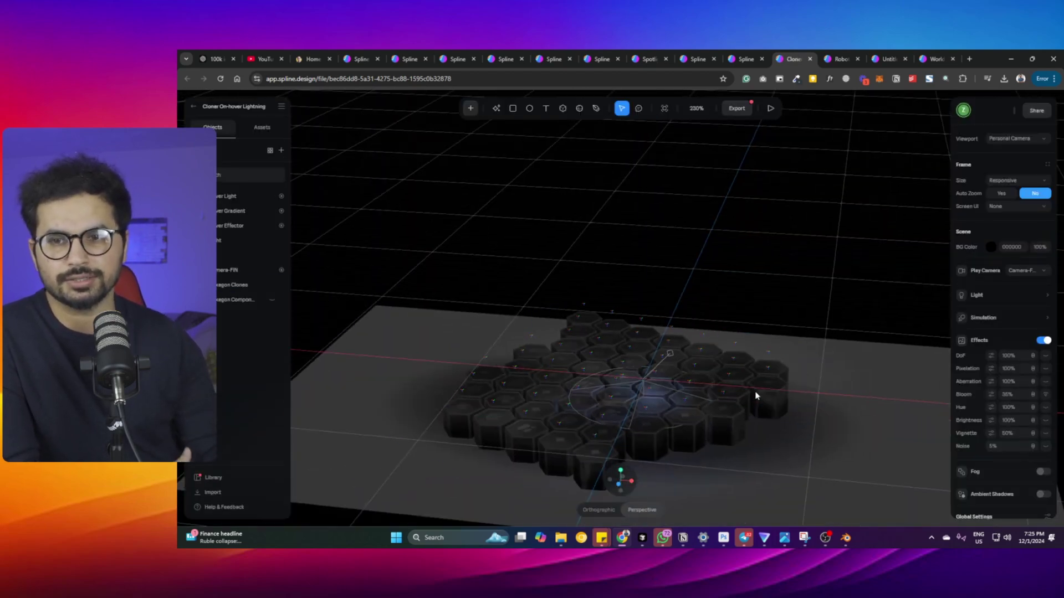
pyautogui.scroll(-3, 490, 344)
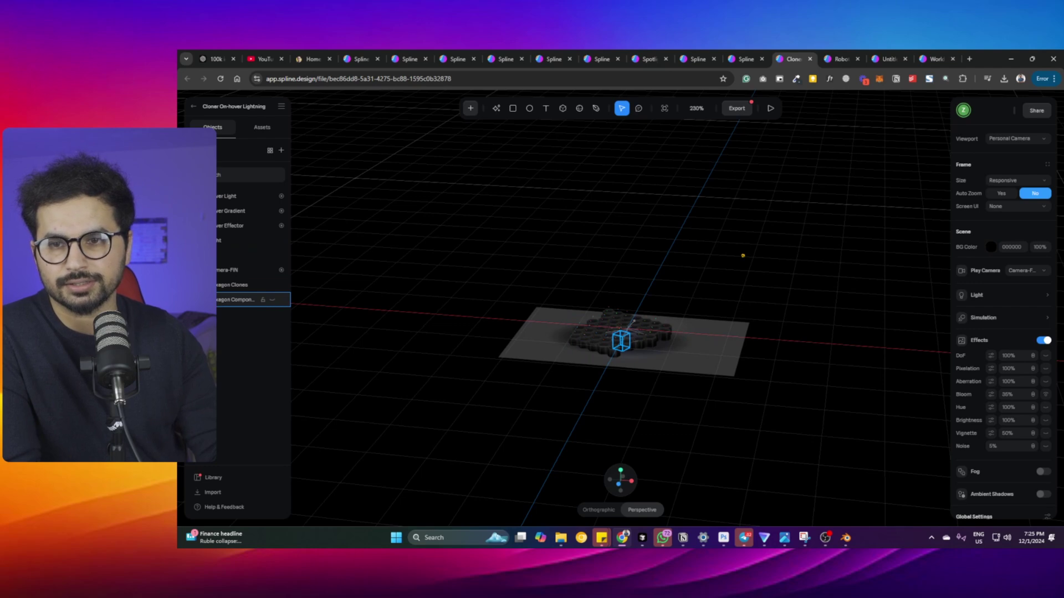
# - Inspect the HEX shape inside the Hexagon Component and the floor plane under the hexagon clones, leaving nothing selected
pyautogui.click(250, 300)
pyautogui.click(255, 315)
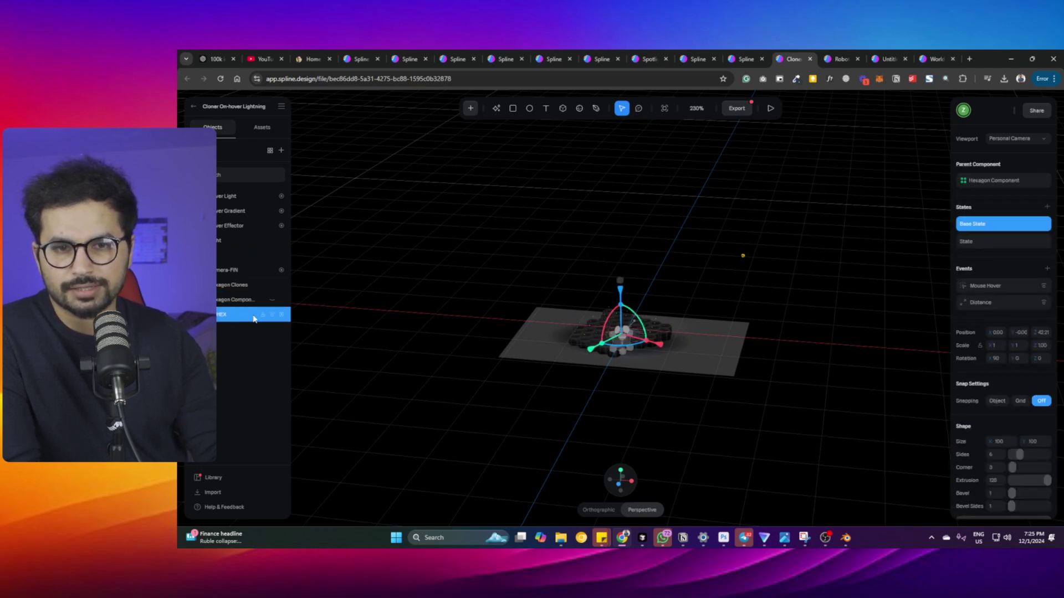
pyautogui.scroll(5, 650, 332)
pyautogui.scroll(3, 655, 351)
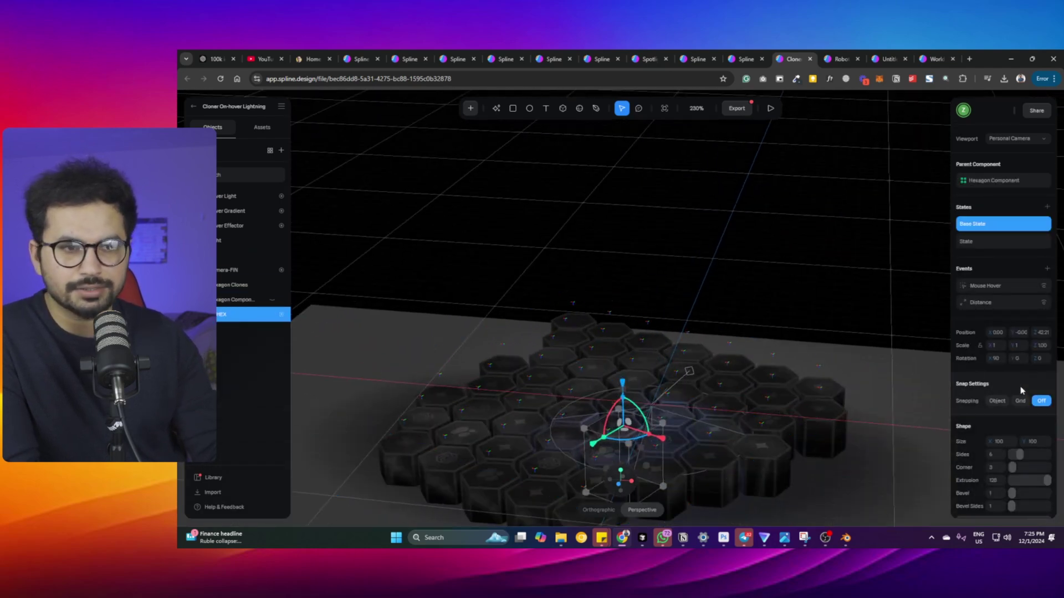
pyautogui.click(719, 218)
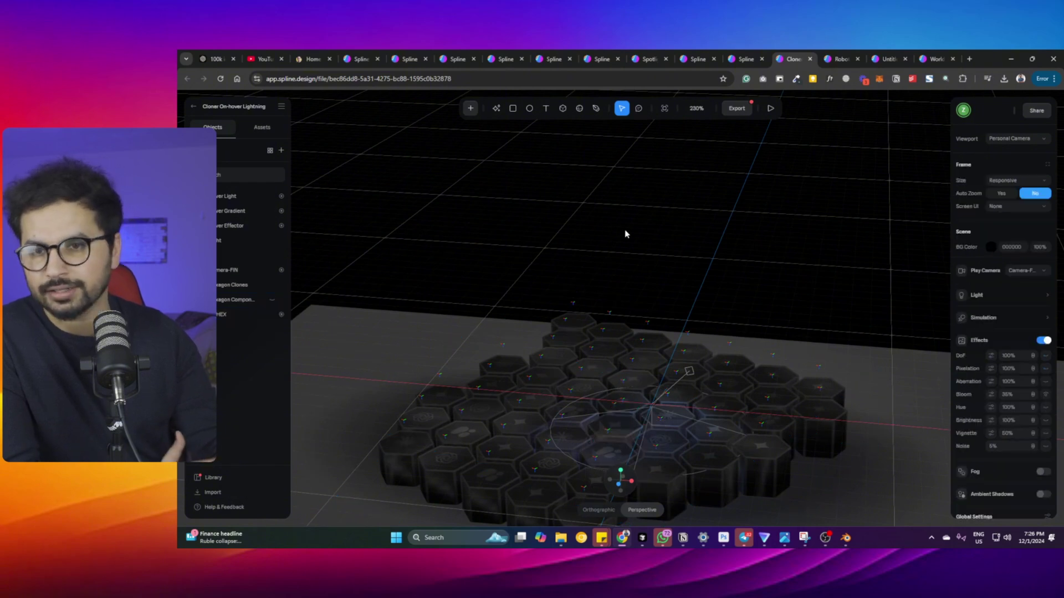
pyautogui.click(712, 312)
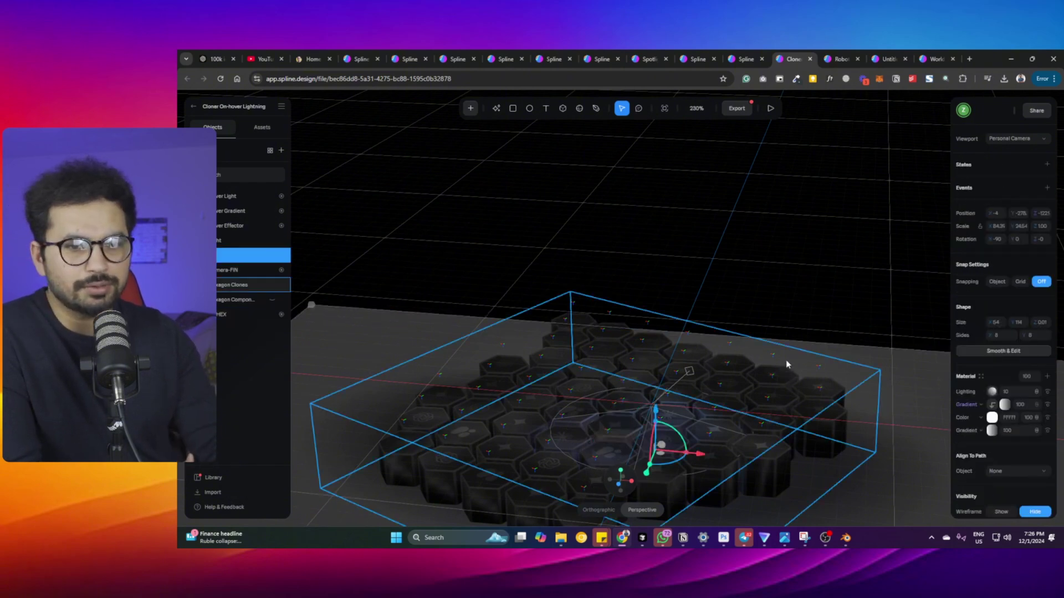
pyautogui.click(756, 224)
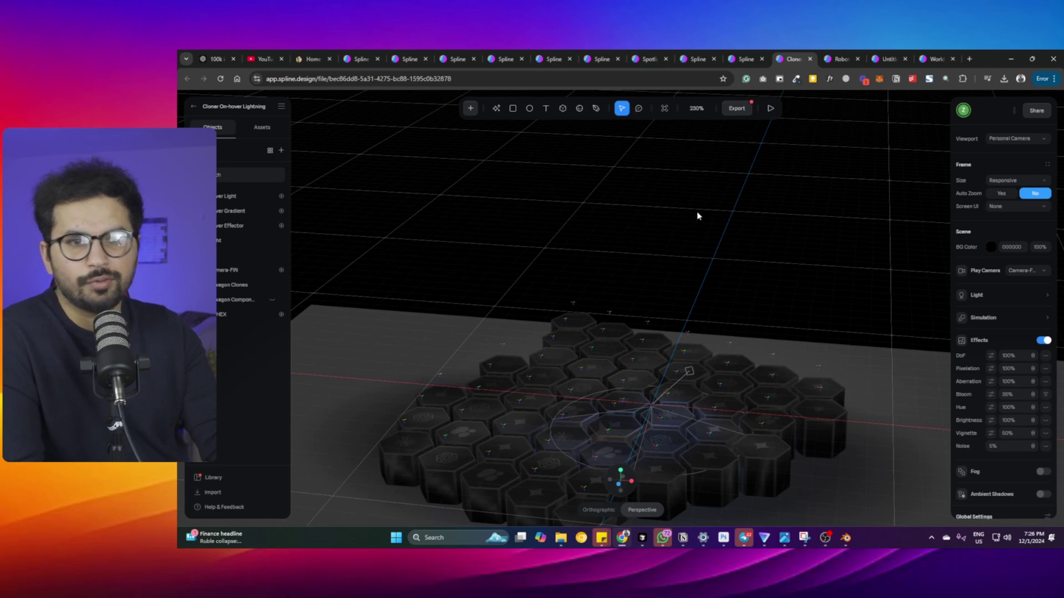
# - Open the scene's export options and copy the Android Embed (Beta) code snippet
pyautogui.click(737, 108)
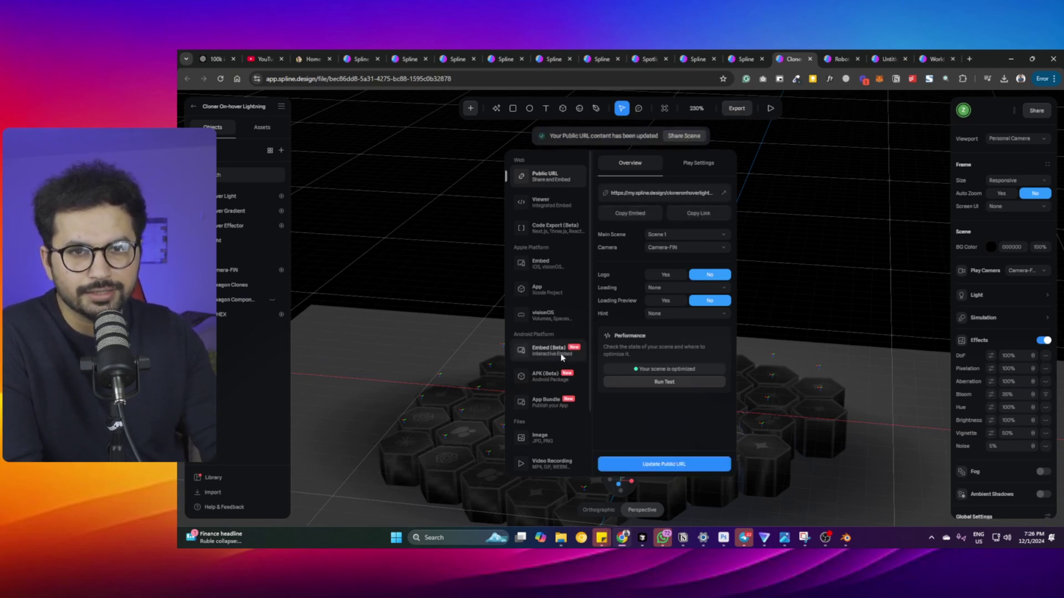
pyautogui.click(554, 350)
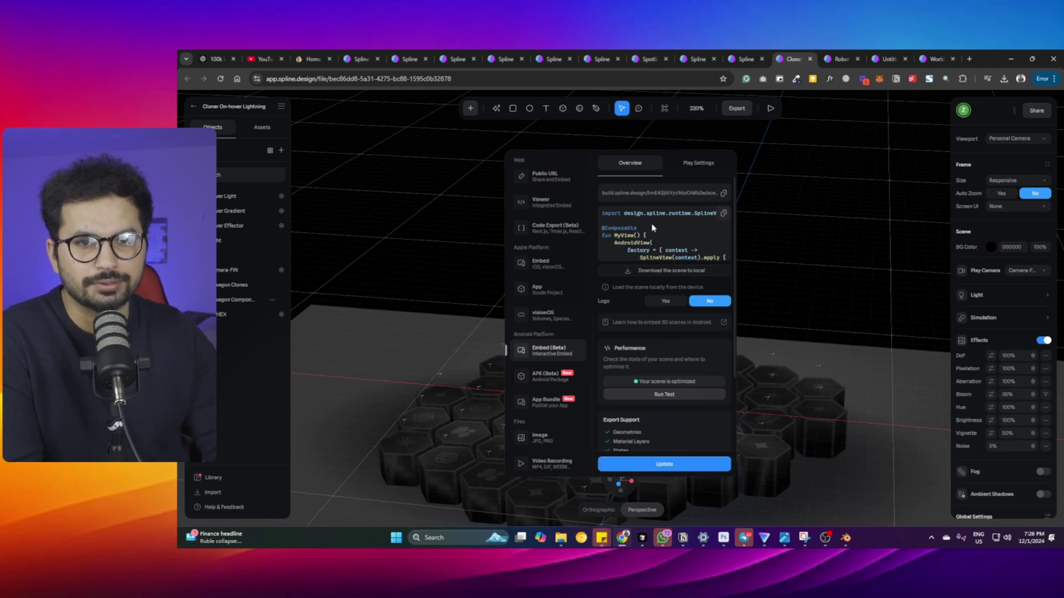
pyautogui.click(723, 215)
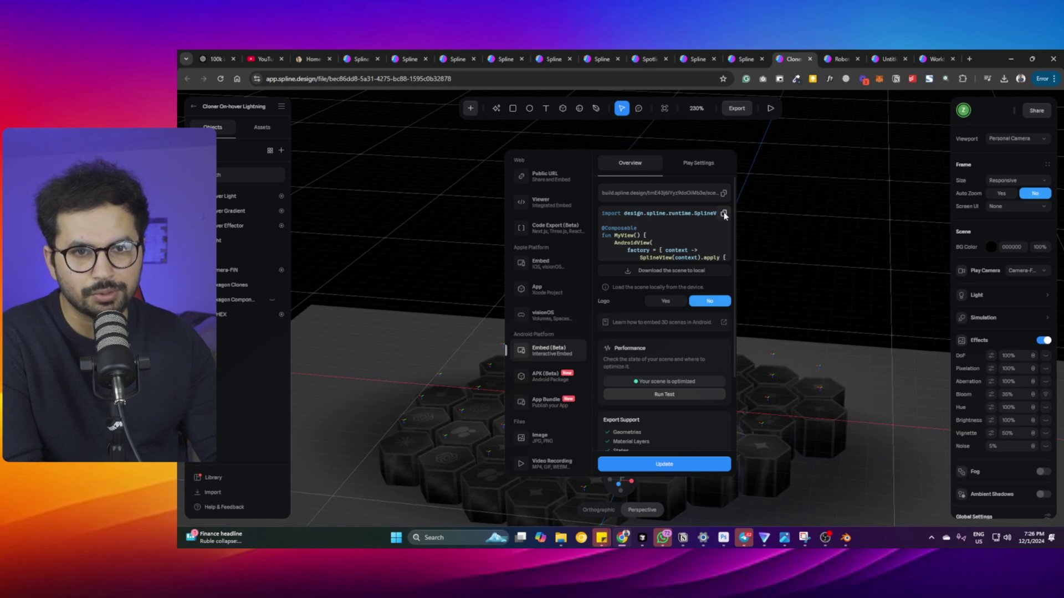
pyautogui.click(724, 214)
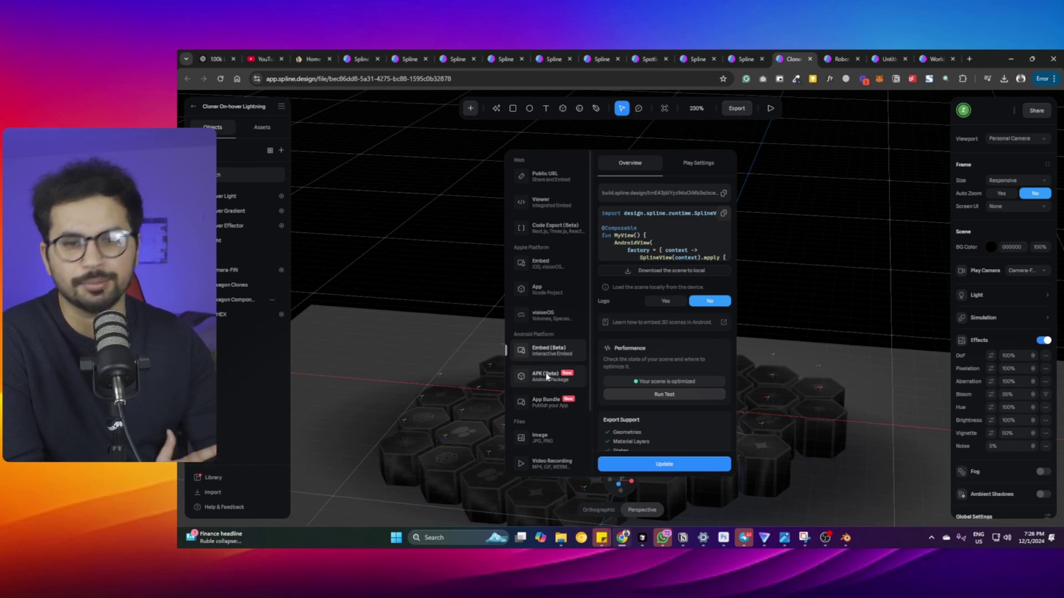
# - Check the Android APK and Apple Embed export options, then return to Android Embed (Beta) and copy its code again
pyautogui.click(546, 375)
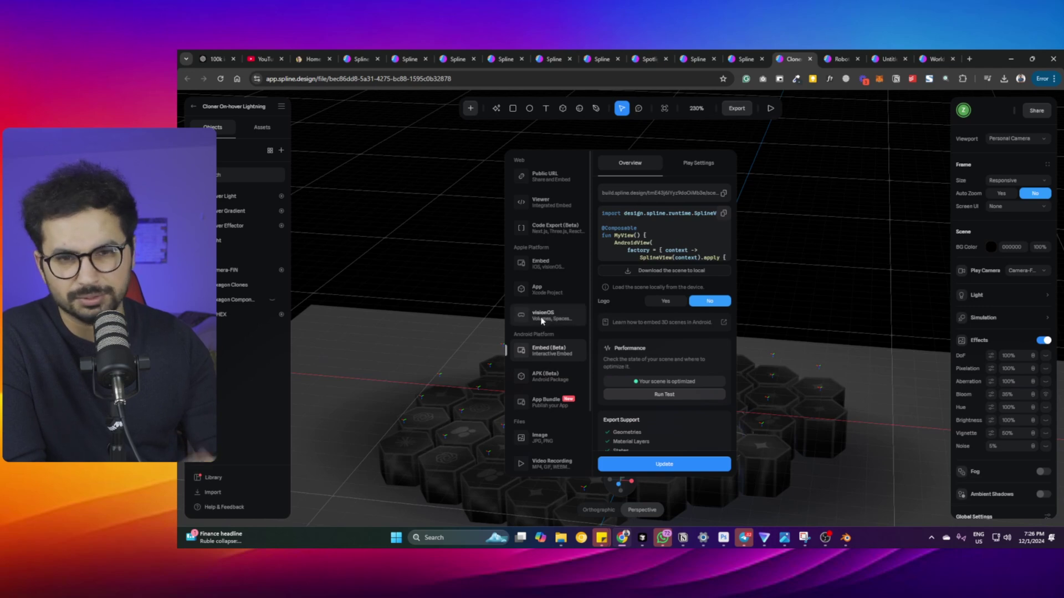
pyautogui.click(542, 263)
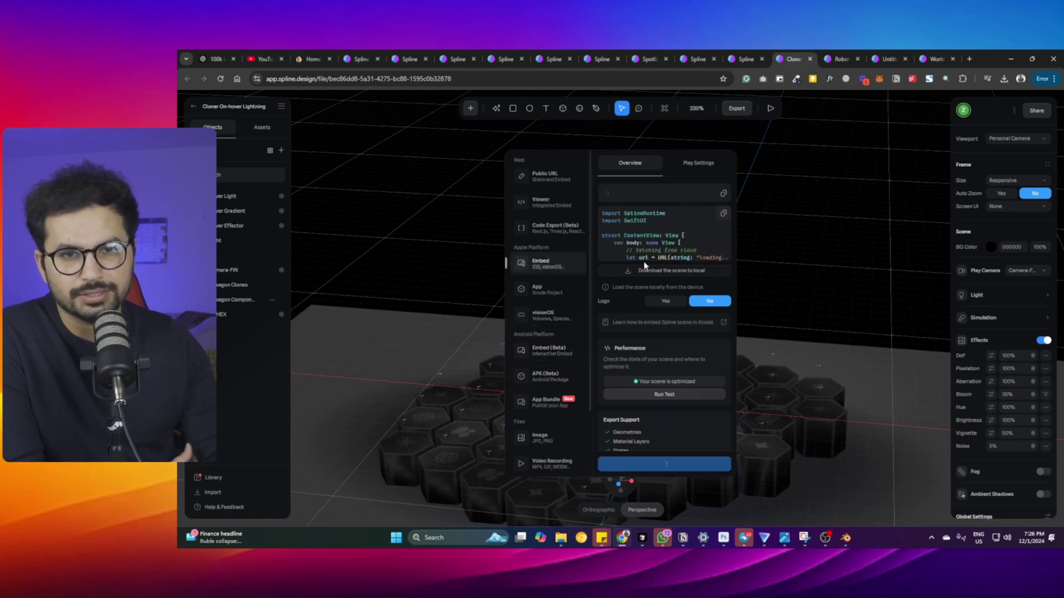
pyautogui.click(570, 356)
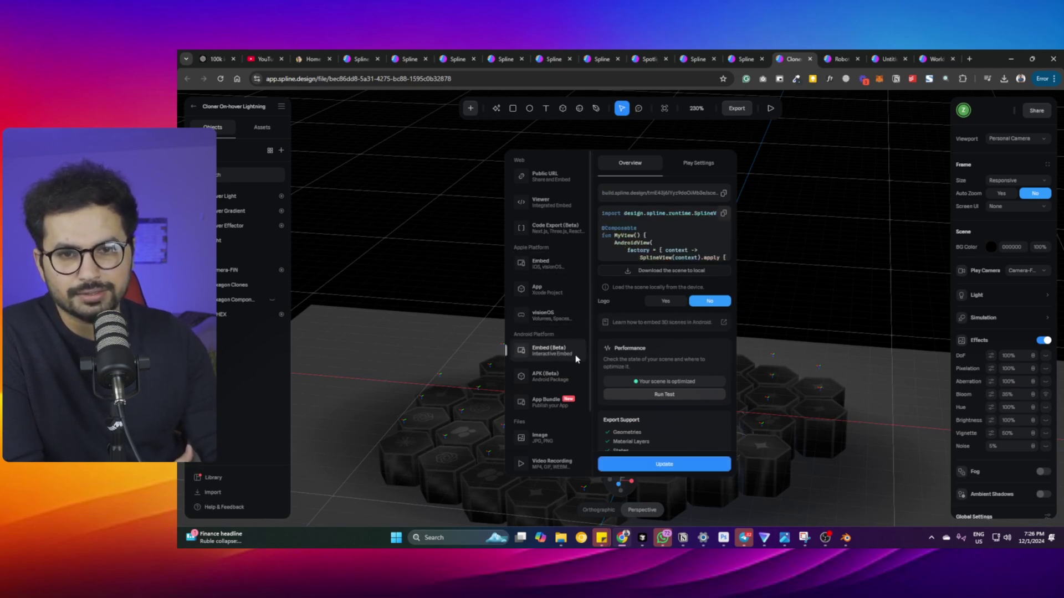
pyautogui.click(723, 213)
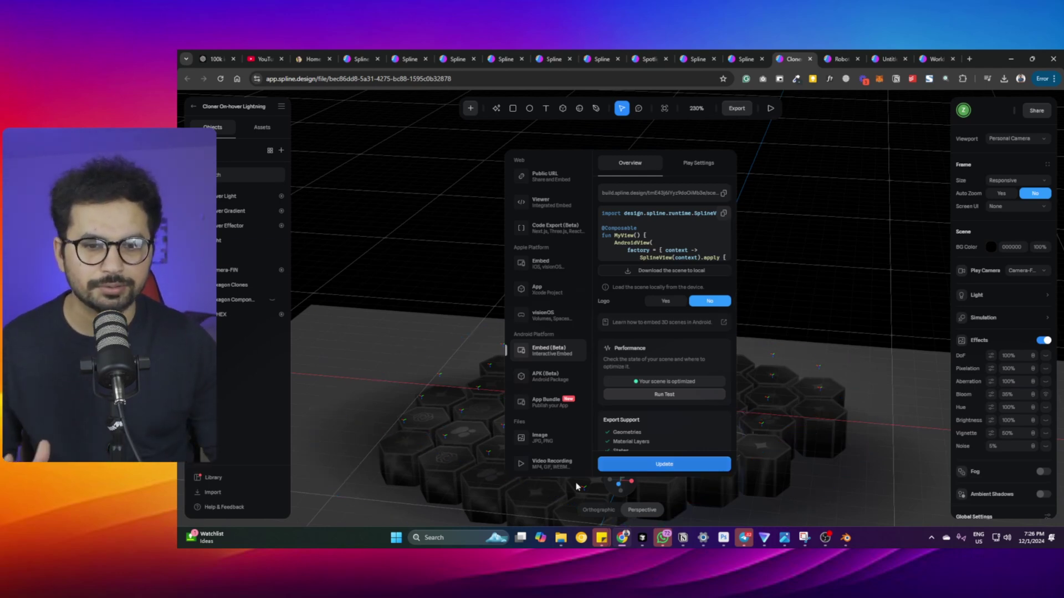
pyautogui.click(473, 534)
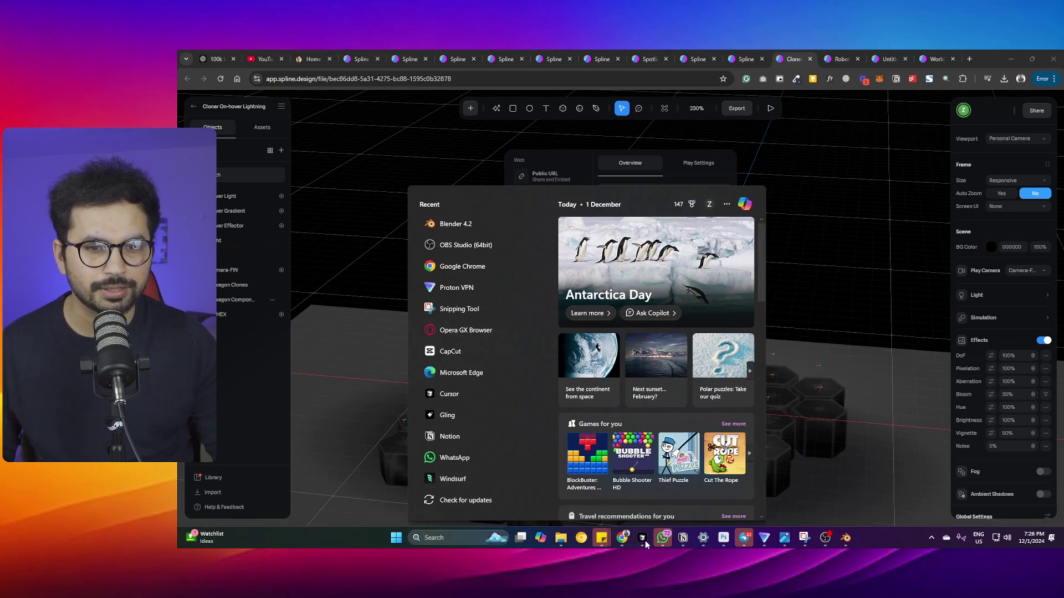
pyautogui.moveTo(645, 545)
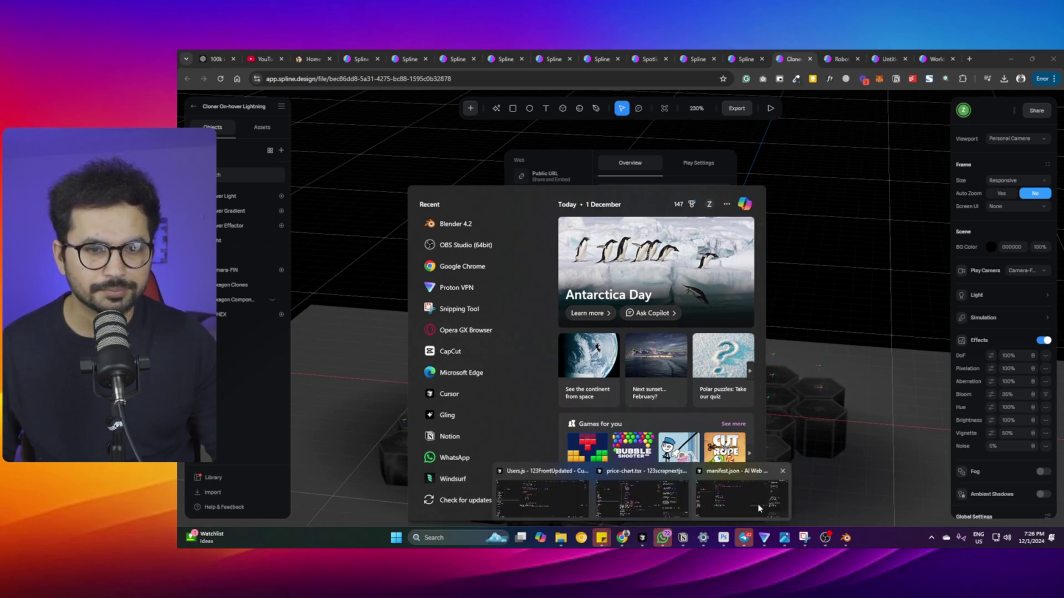
pyautogui.click(742, 498)
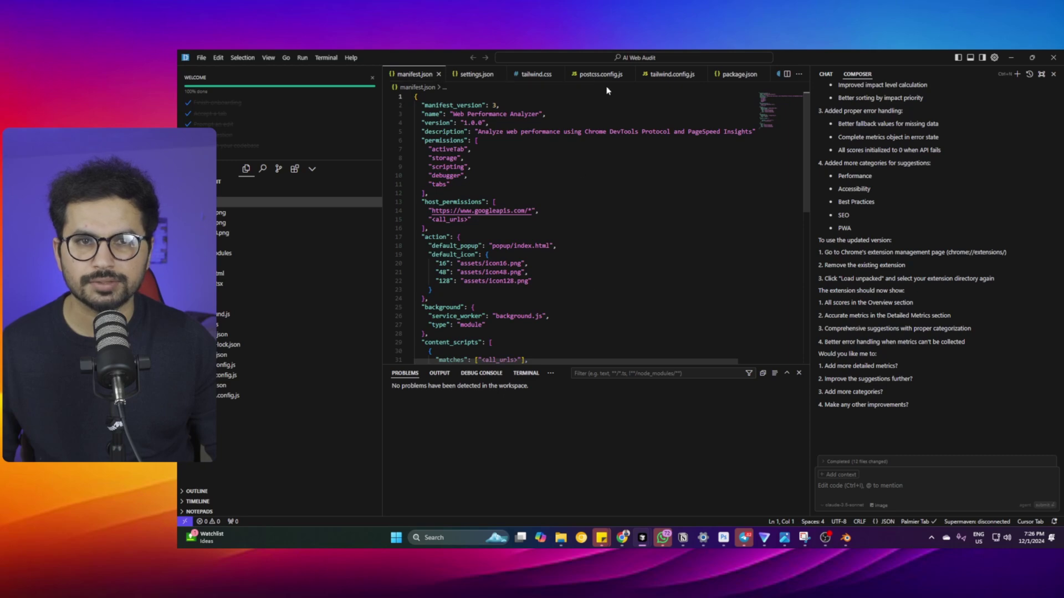
pyautogui.hotkey('alt', 'Tab')
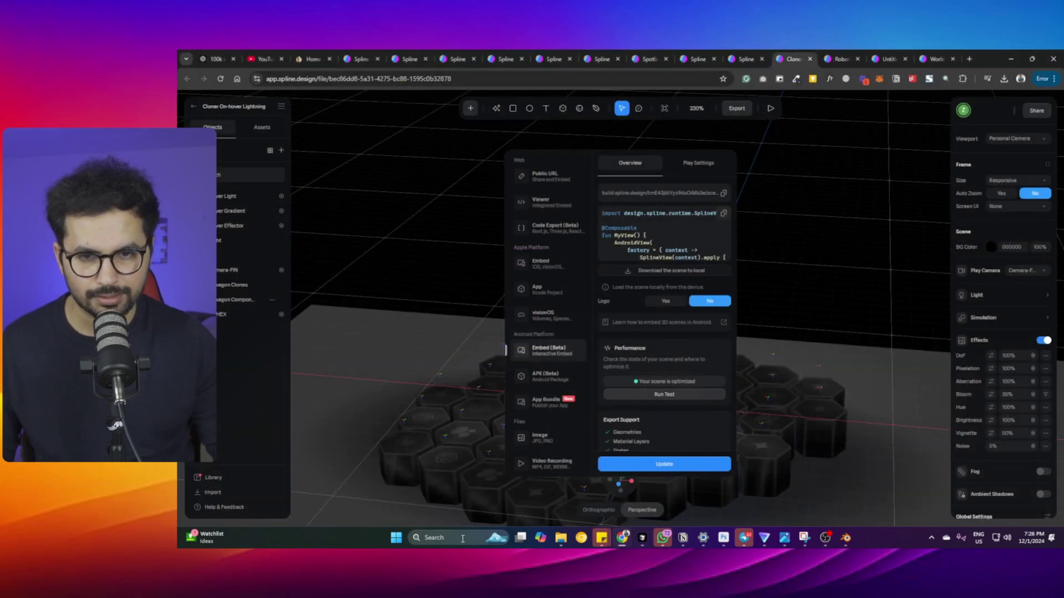
# - Launch a new Cursor window and start choosing a folder to open as the project
pyautogui.press('super+s')
pyautogui.write('Cursor')
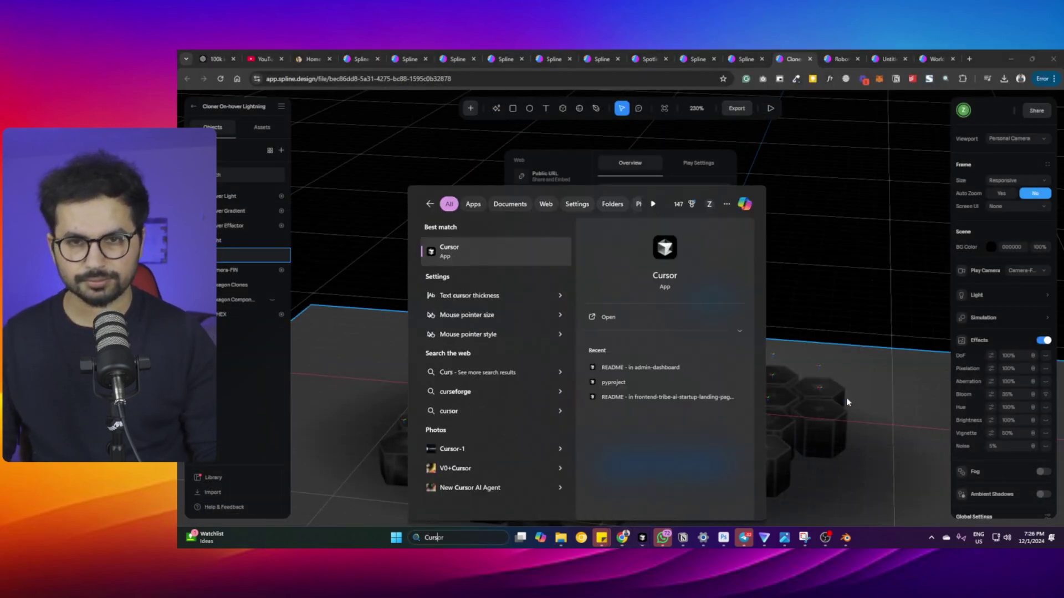
pyautogui.press('Return')
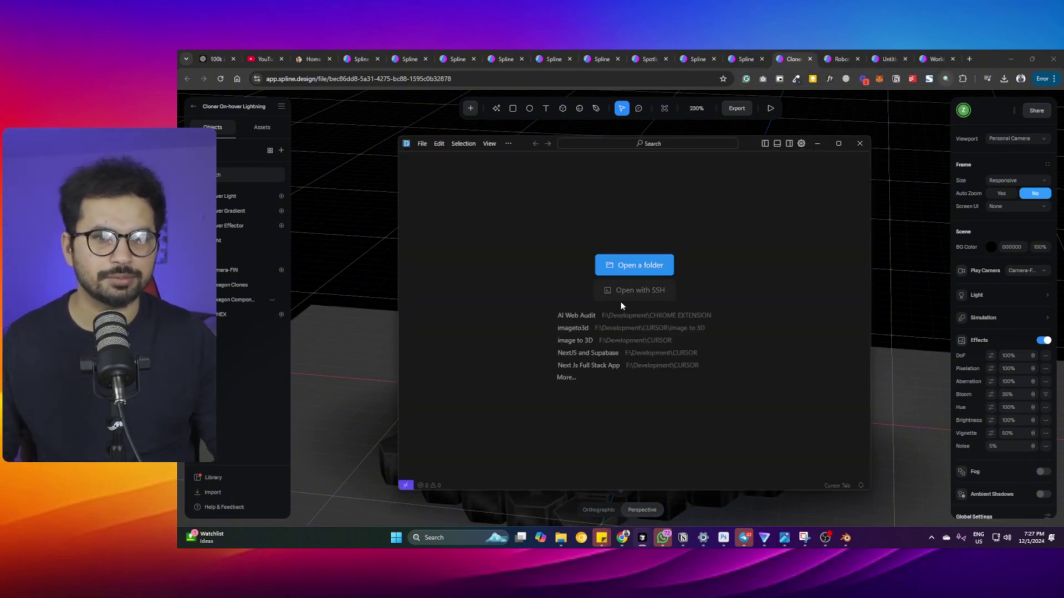
pyautogui.click(632, 264)
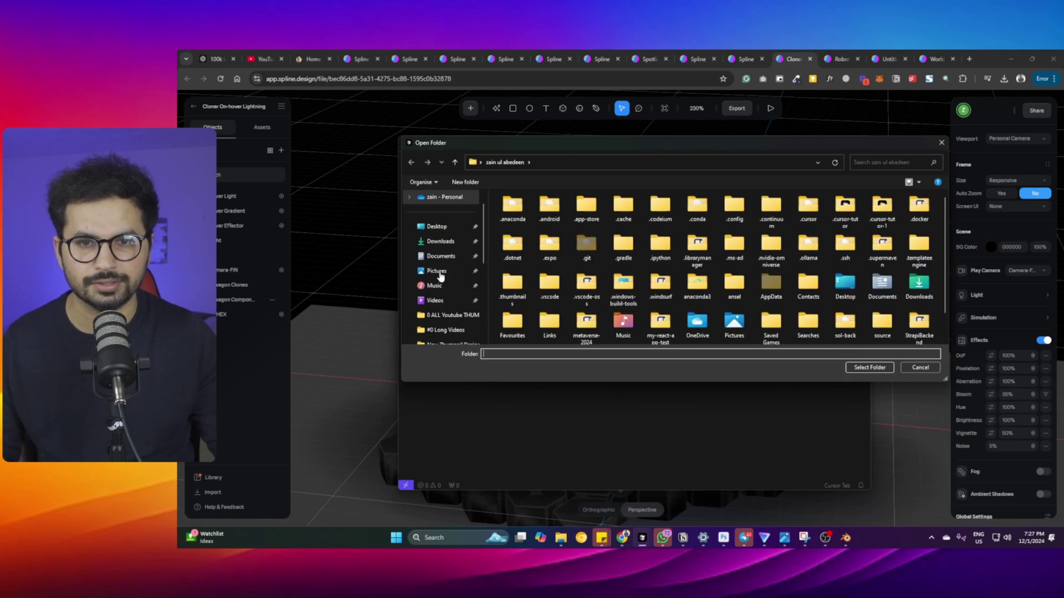
pyautogui.scroll(-5, 444, 277)
pyautogui.click(450, 300)
pyautogui.scroll(-2, 621, 319)
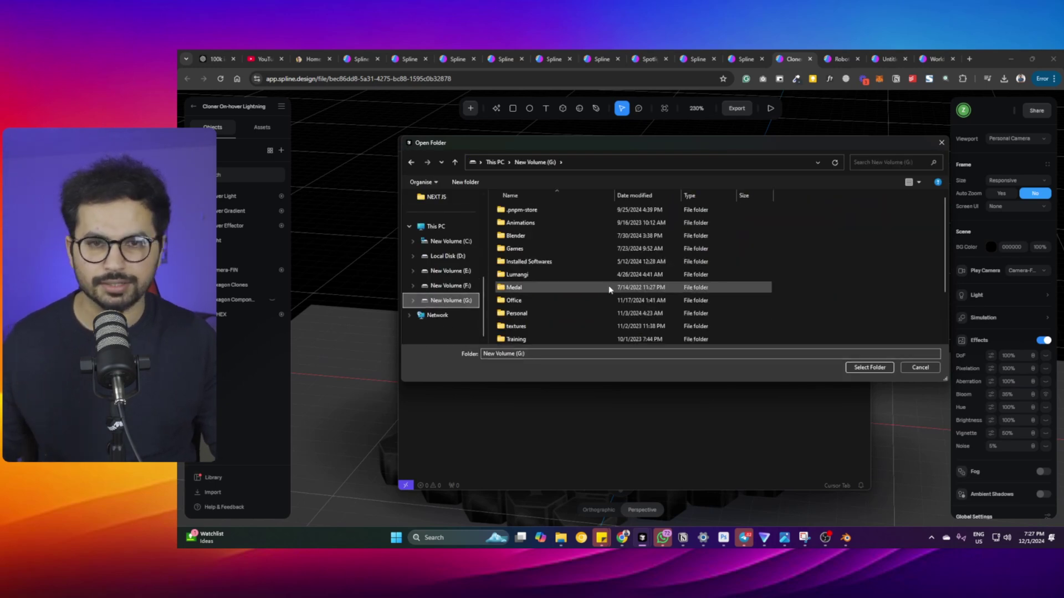
pyautogui.doubleClick(542, 328)
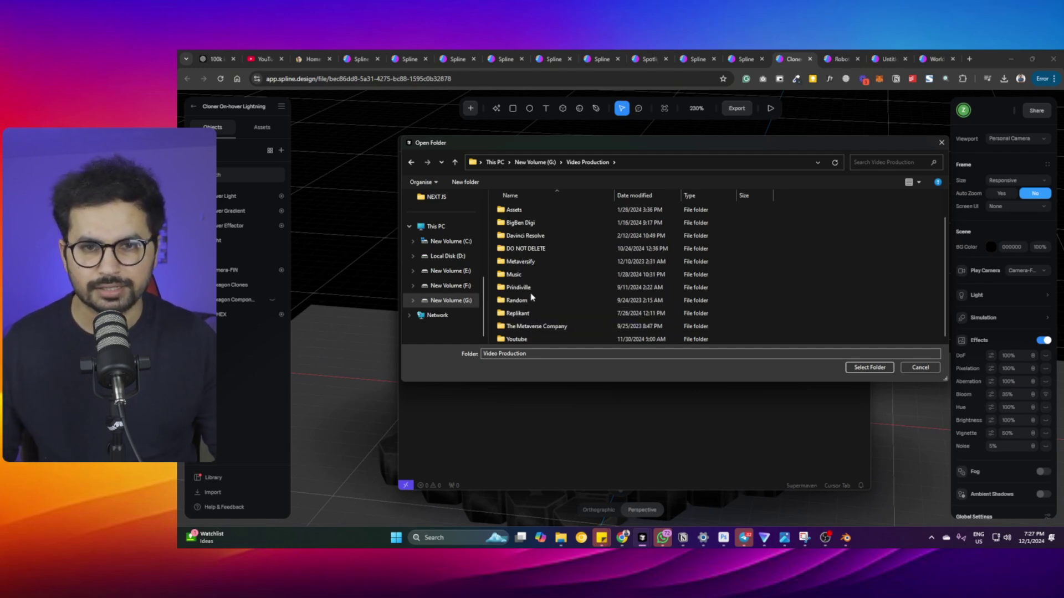
pyautogui.doubleClick(514, 339)
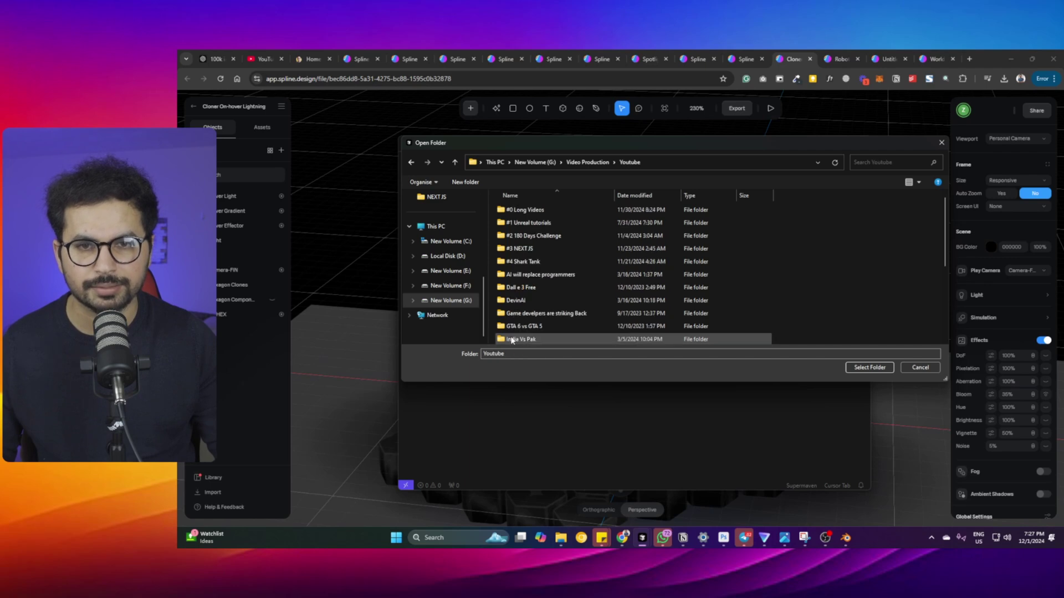
# - Create a folder named 3D website in F:\Development\CURSOR and open it as the project in Cursor
pyautogui.click(450, 285)
pyautogui.doubleClick(524, 248)
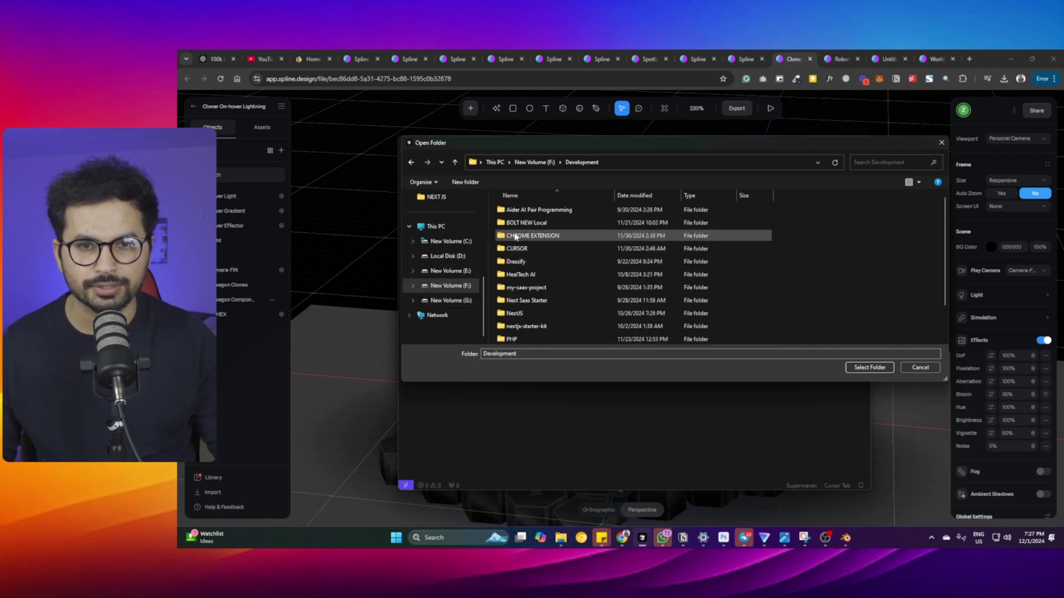
pyautogui.doubleClick(515, 248)
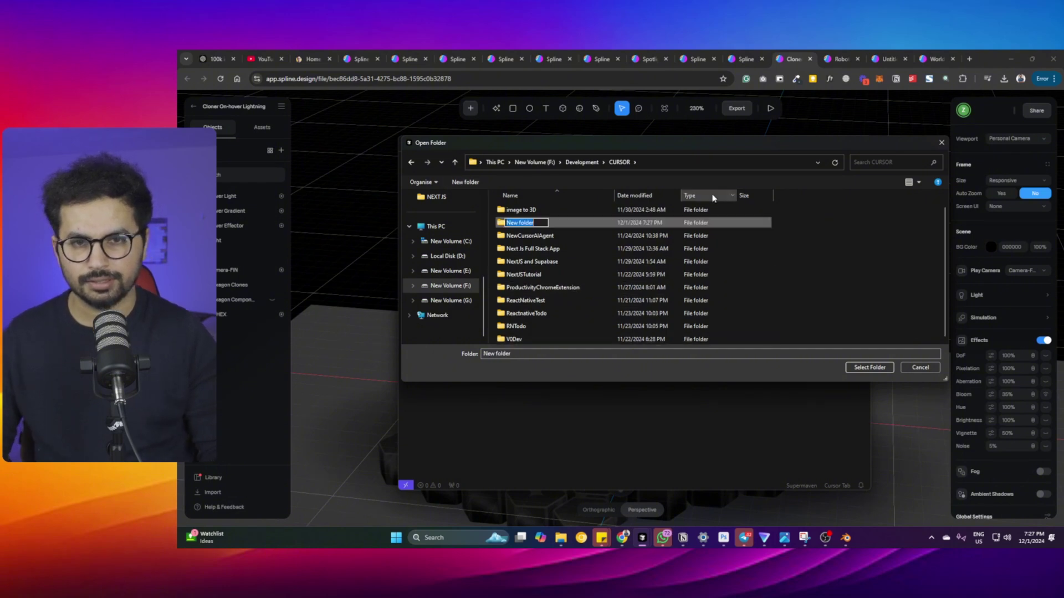
pyautogui.write('3D website')
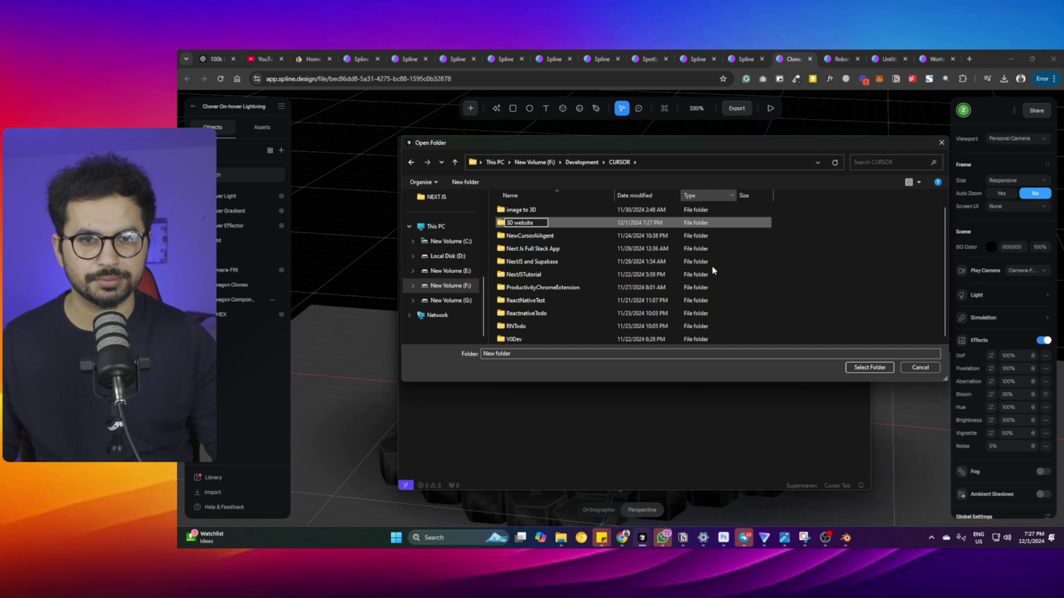
pyautogui.press('Return')
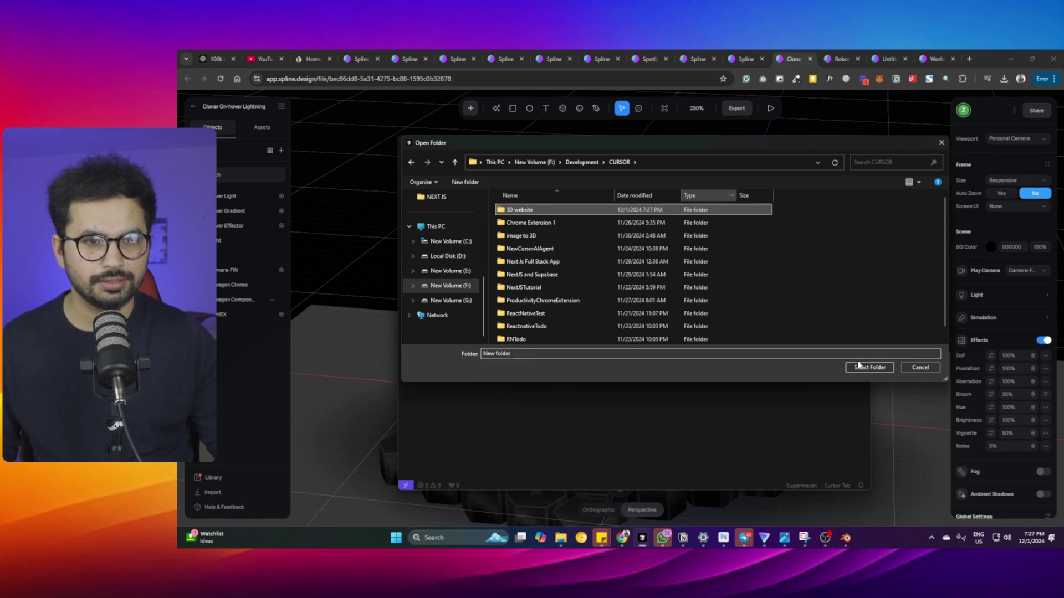
pyautogui.press('Return')
pyautogui.click(868, 367)
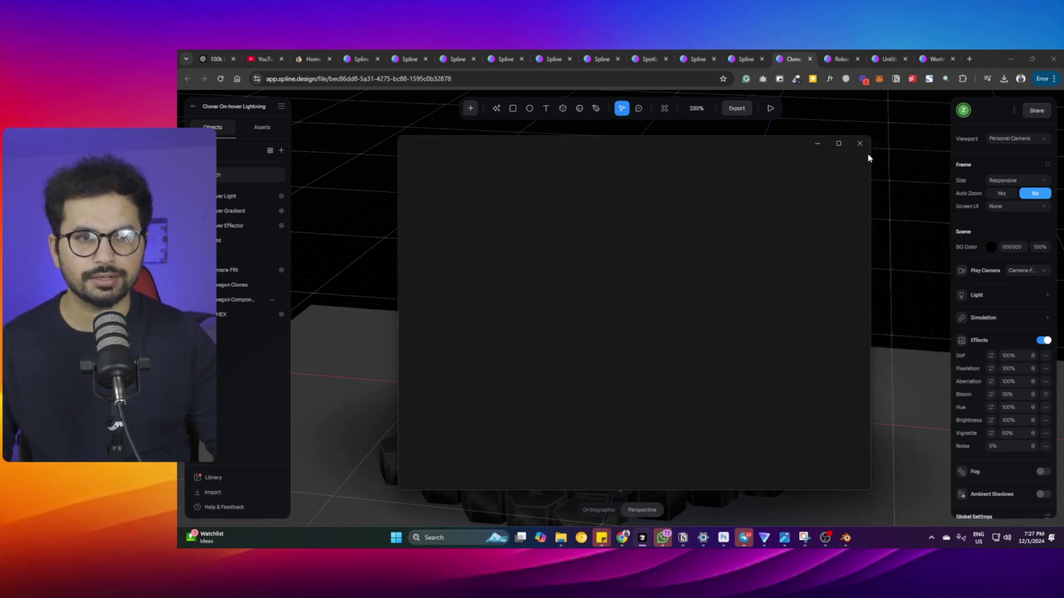
# - Maximize the 3D website project window and show its terminal and Composer chat
pyautogui.click(839, 144)
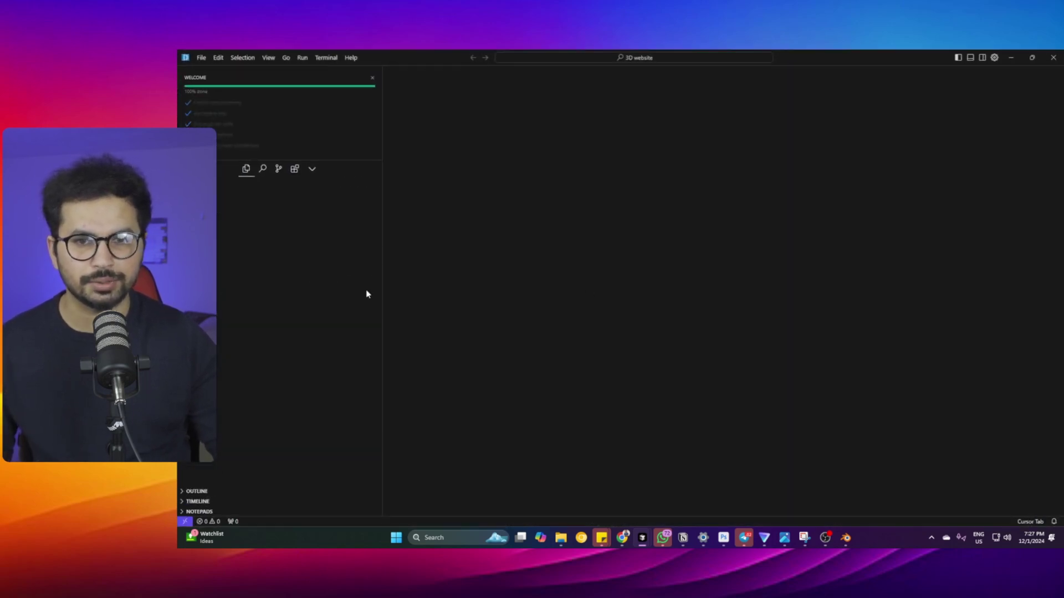
pyautogui.click(970, 57)
pyautogui.click(982, 57)
# - Switch to the browser, open the Next.js Installation documentation in a new tab, and copy the npx create-next-app@latest command
pyautogui.hotkey('alt', 'Tab')
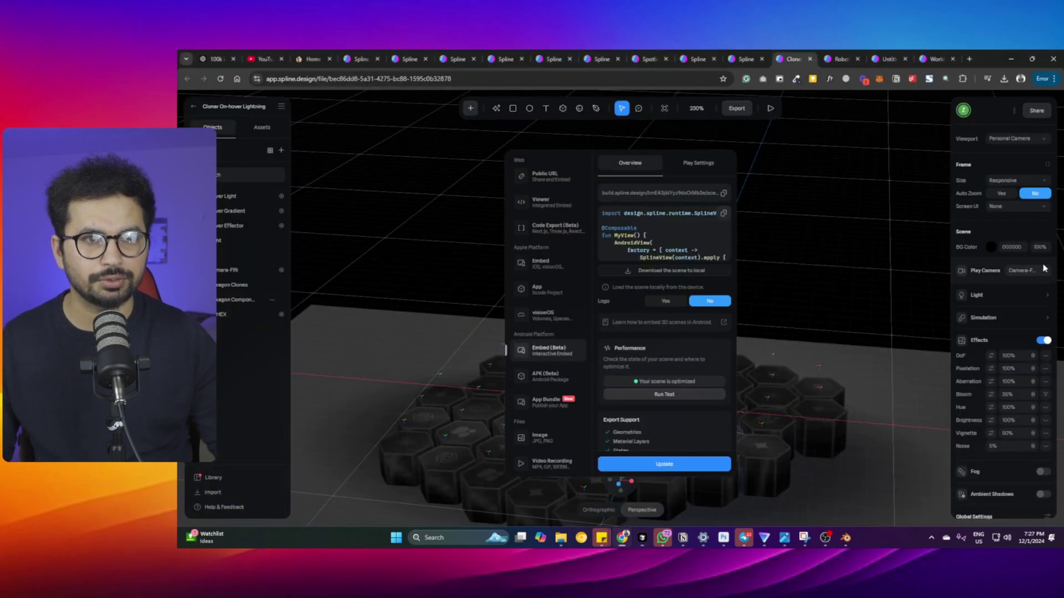
pyautogui.click(969, 58)
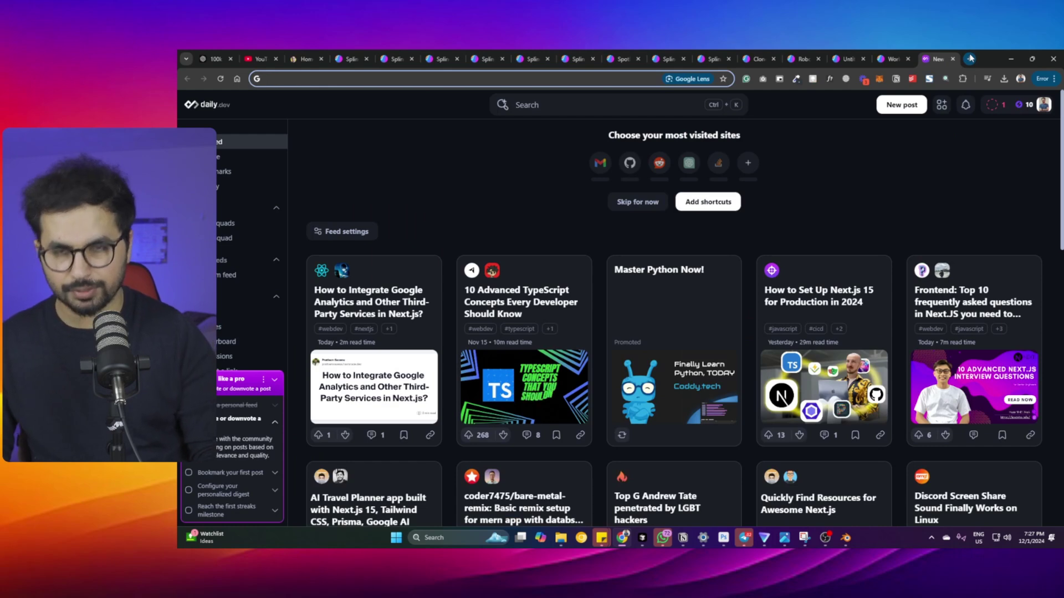
pyautogui.write('next')
pyautogui.press('Return')
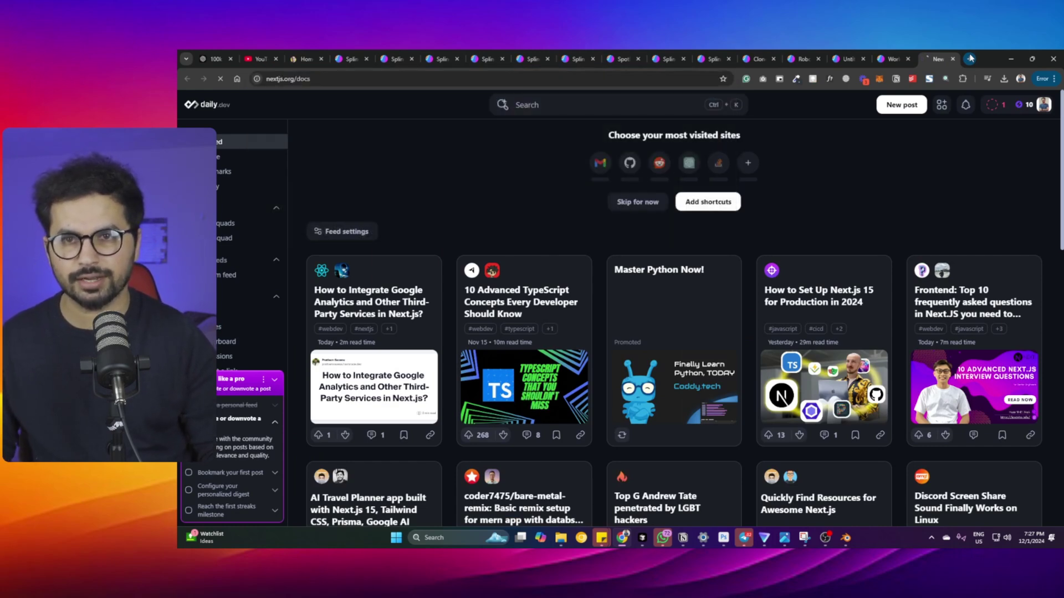
pyautogui.click(363, 236)
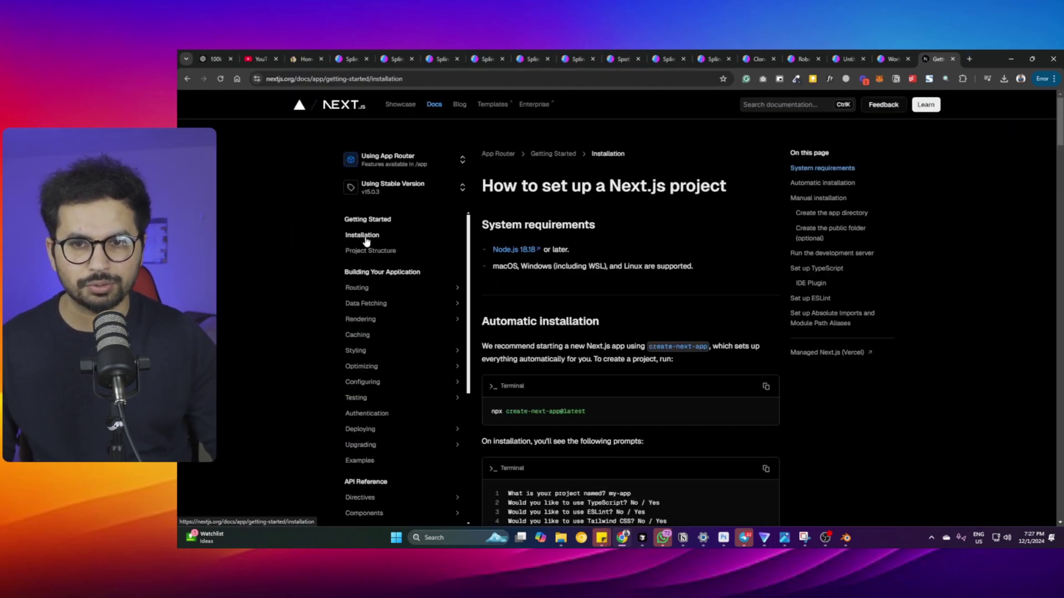
pyautogui.moveTo(491, 411); pyautogui.dragTo(602, 420)
pyautogui.hotkey('ctrl', 'c')
pyautogui.click(595, 415)
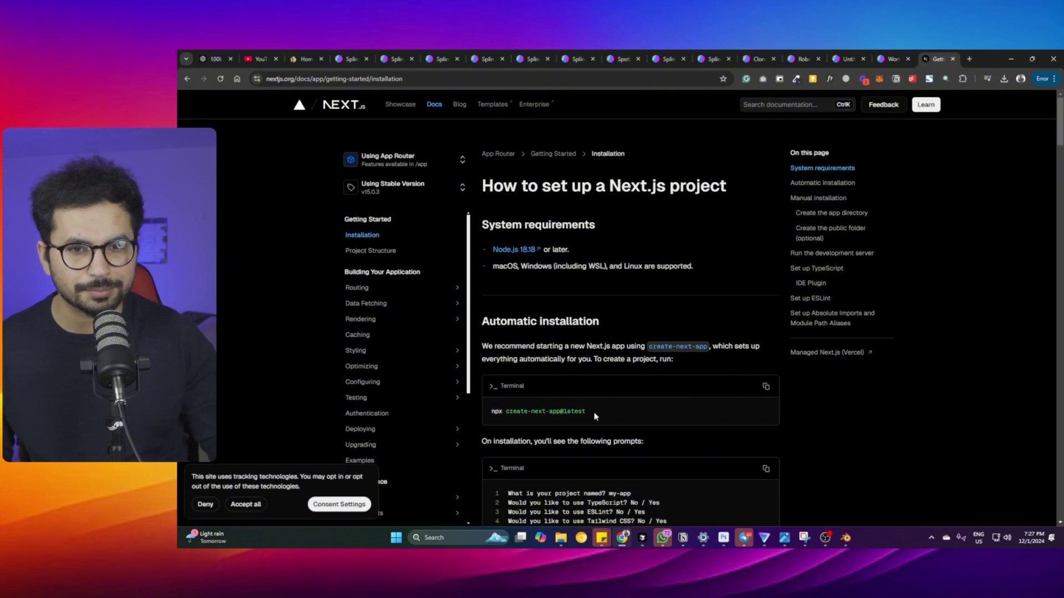
# - Switch to Cursor and run npx create-next-app@latest in the 3D website project's terminal
pyautogui.hotkey('alt', 'Tab')
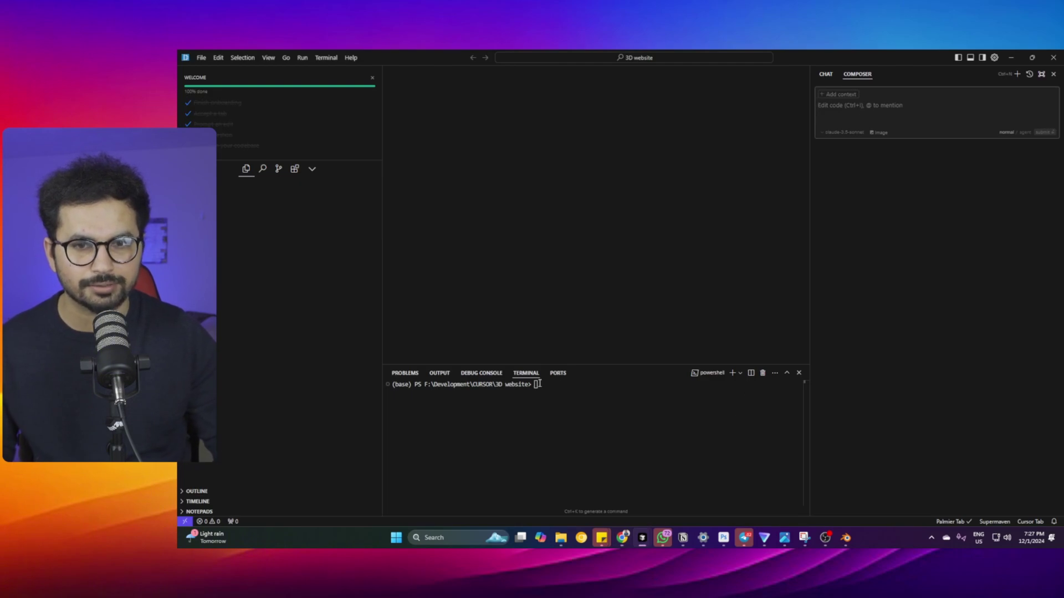
pyautogui.hotkey('ctrl', 'v')
pyautogui.press('Return')
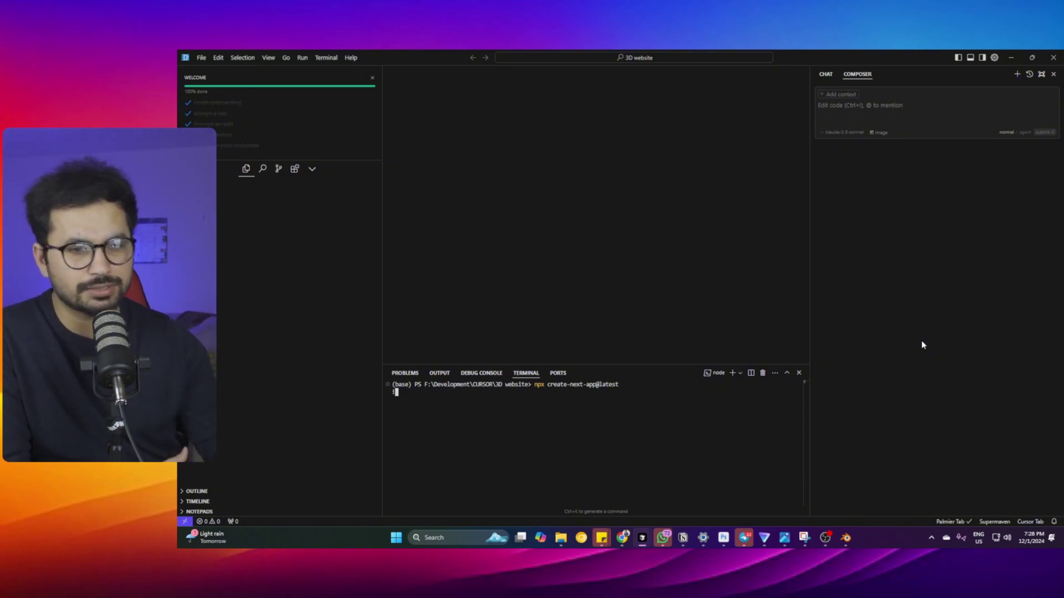
pyautogui.click(824, 538)
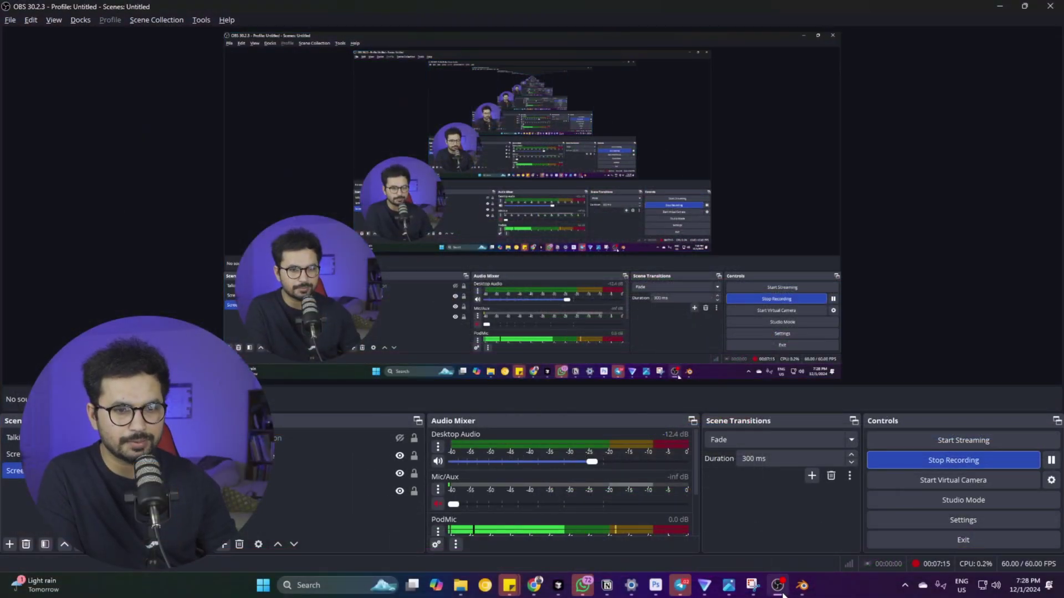
pyautogui.hotkey('alt', 'Tab')
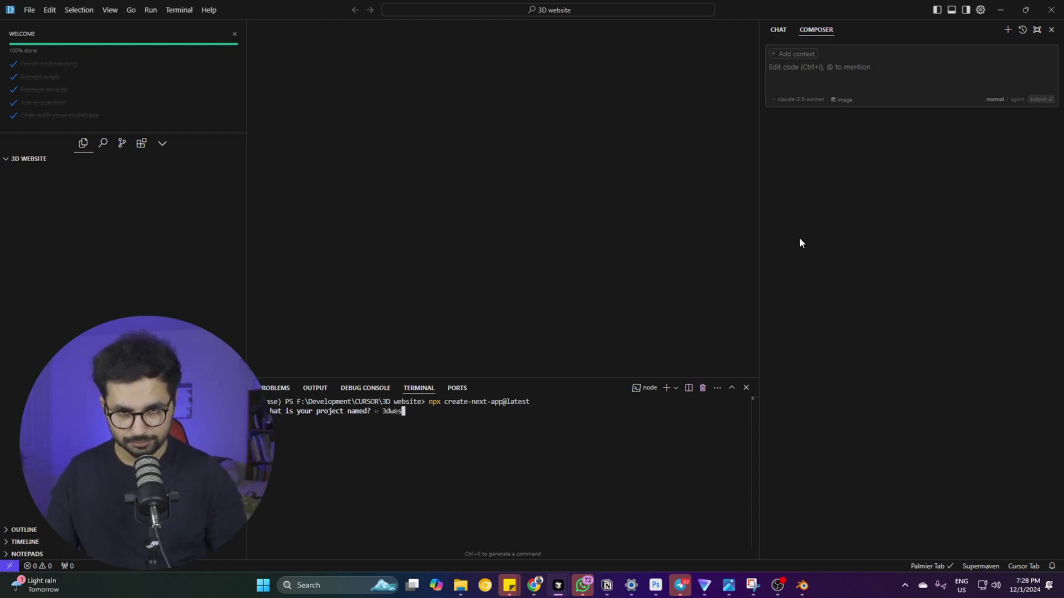
# - Name the new Next.js project 3dwesite and accept the default answers to the remaining setup prompts
pyautogui.write('3dwesite')
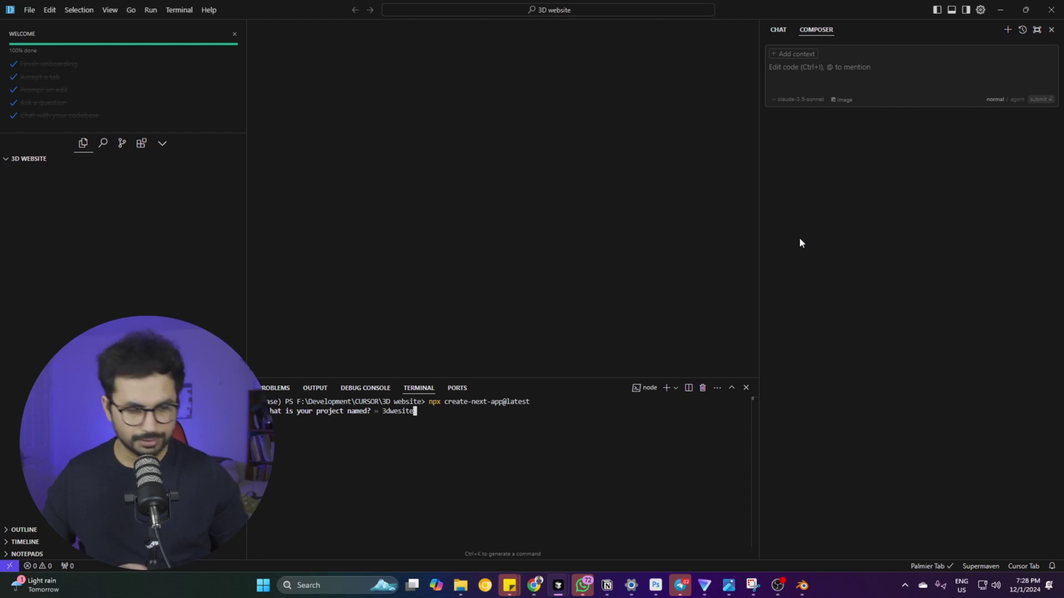
pyautogui.press('Return')
pyautogui.press('Return')
pyautogui.press('Return')
pyautogui.press('Return')
pyautogui.press('Return')
pyautogui.press('Return')
pyautogui.press('Return')
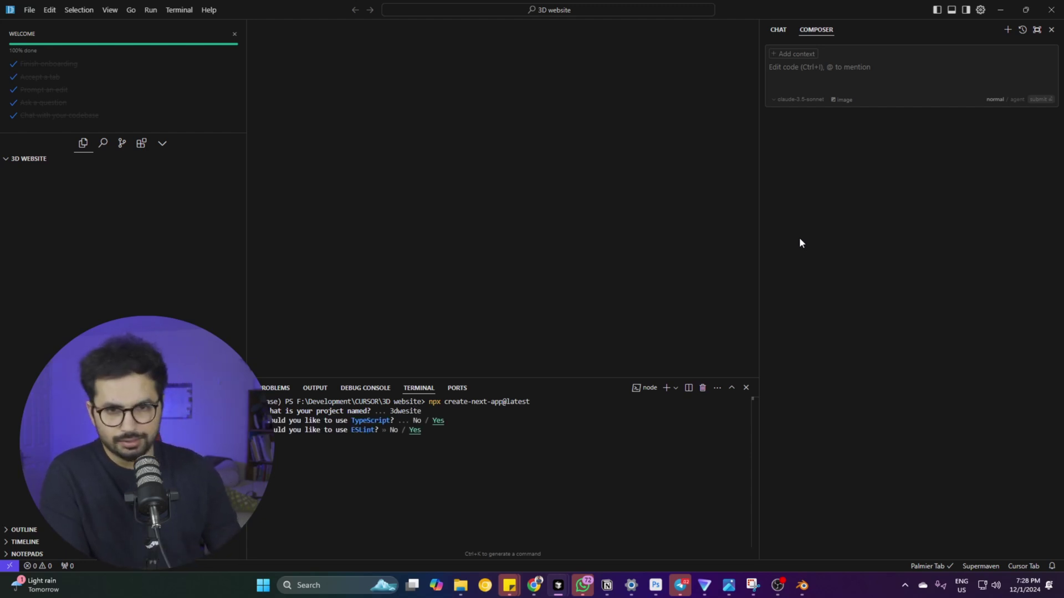
pyautogui.press('Return')
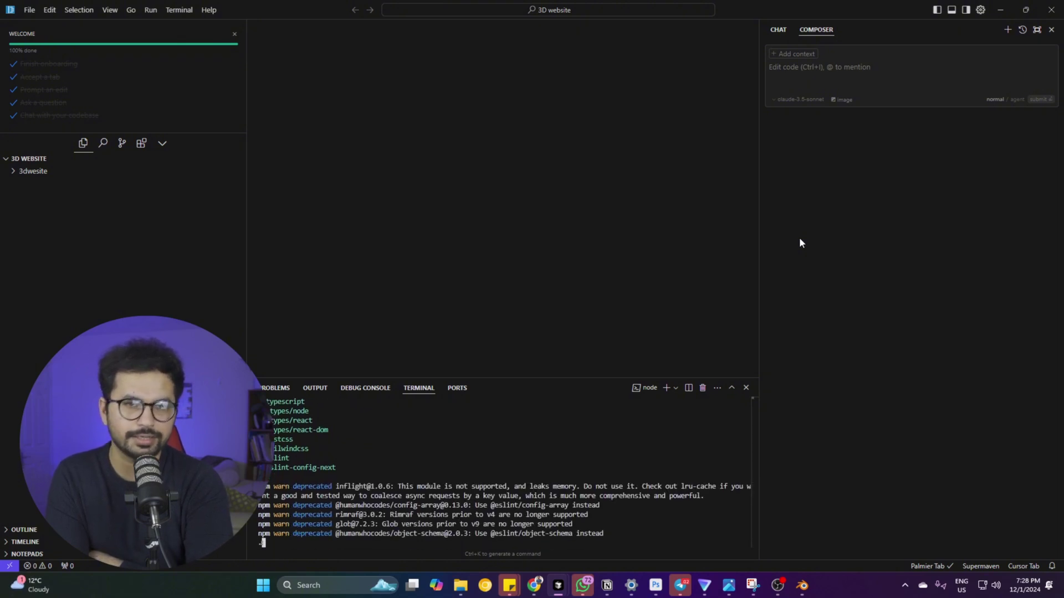
# - Switch to the browser and review the Android embed code in the Cloner On-hover Lightning scene's Spline export dialog
pyautogui.click(535, 586)
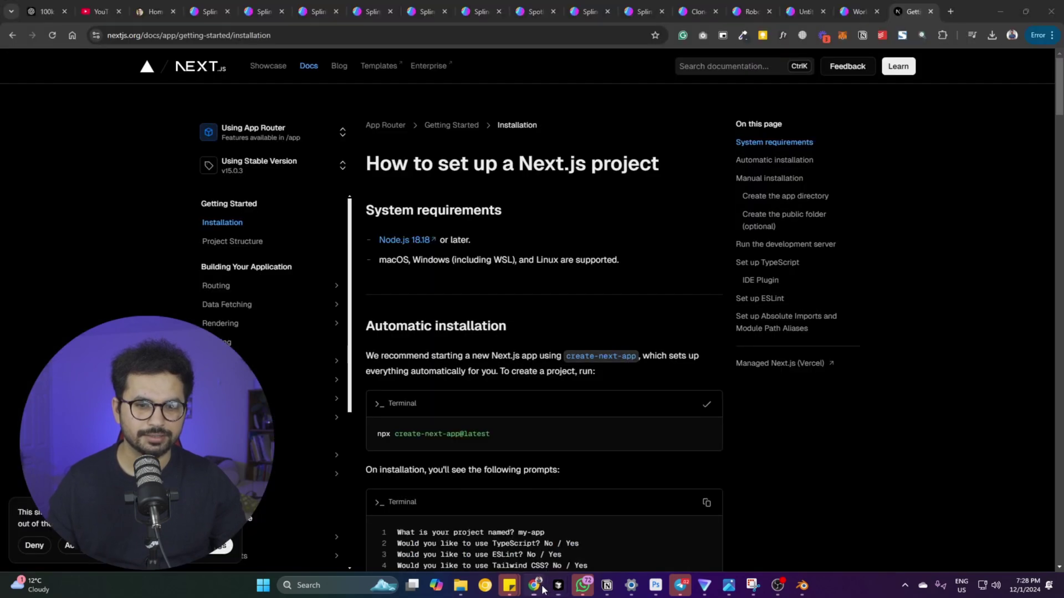
pyautogui.click(804, 11)
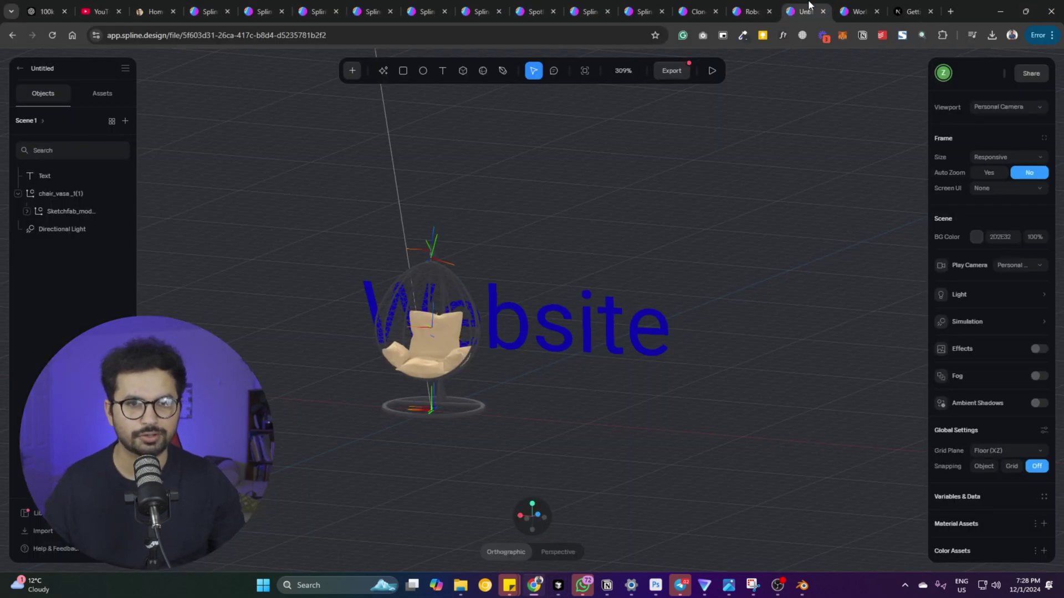
pyautogui.click(697, 11)
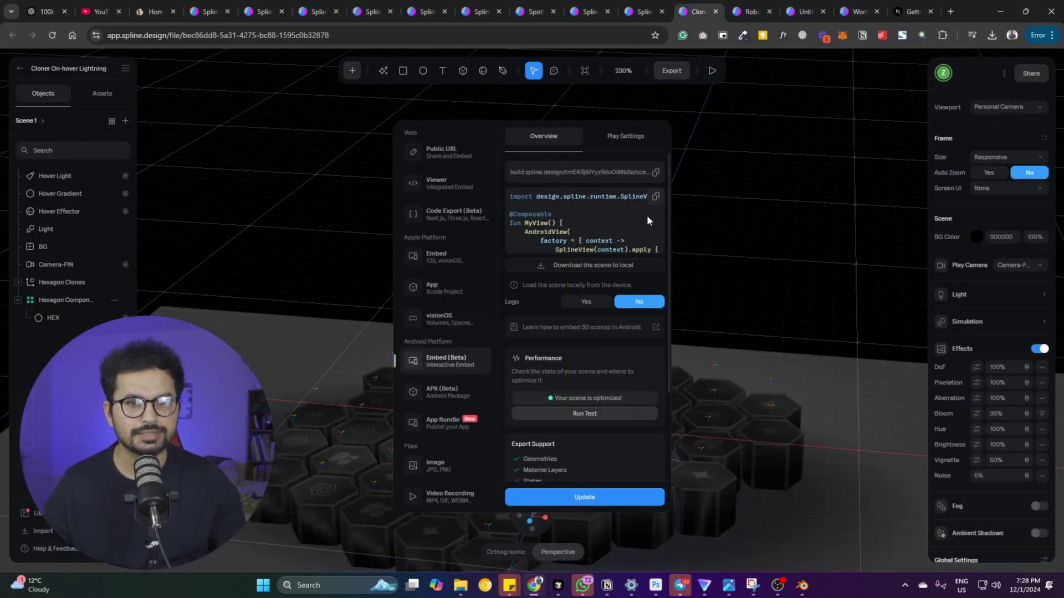
pyautogui.click(655, 197)
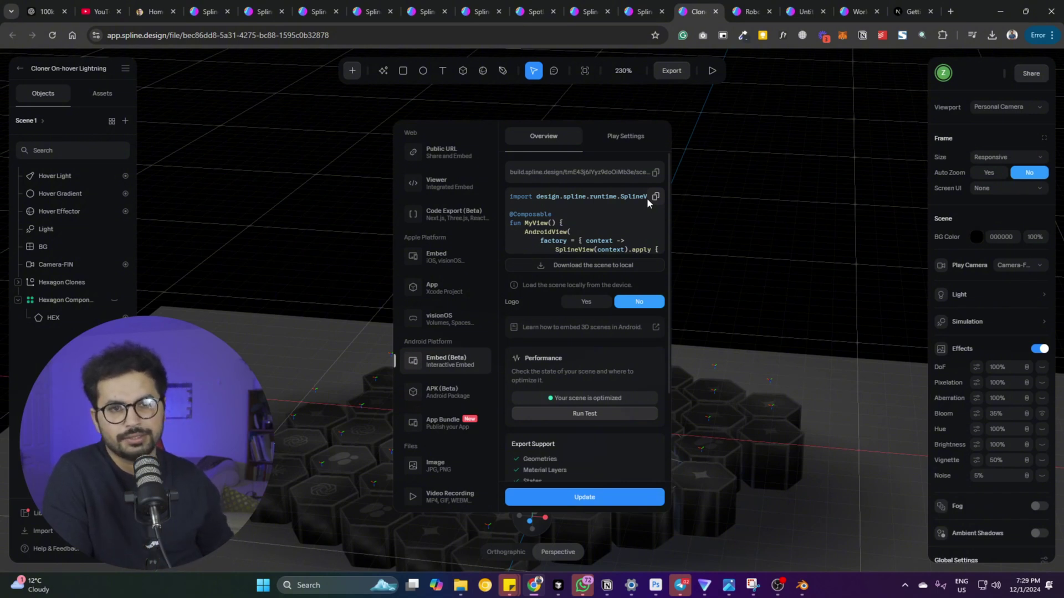
pyautogui.click(604, 136)
pyautogui.click(560, 132)
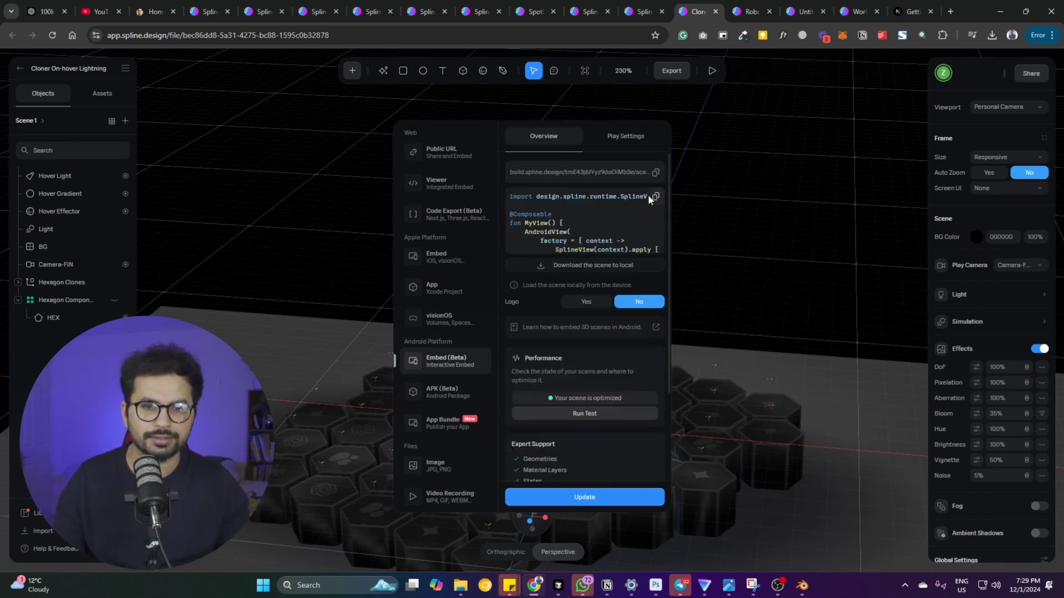
# - Switch to Cursor and try to enter the project folder in the terminal with cd 3d website
pyautogui.hotkey('alt', 'Tab')
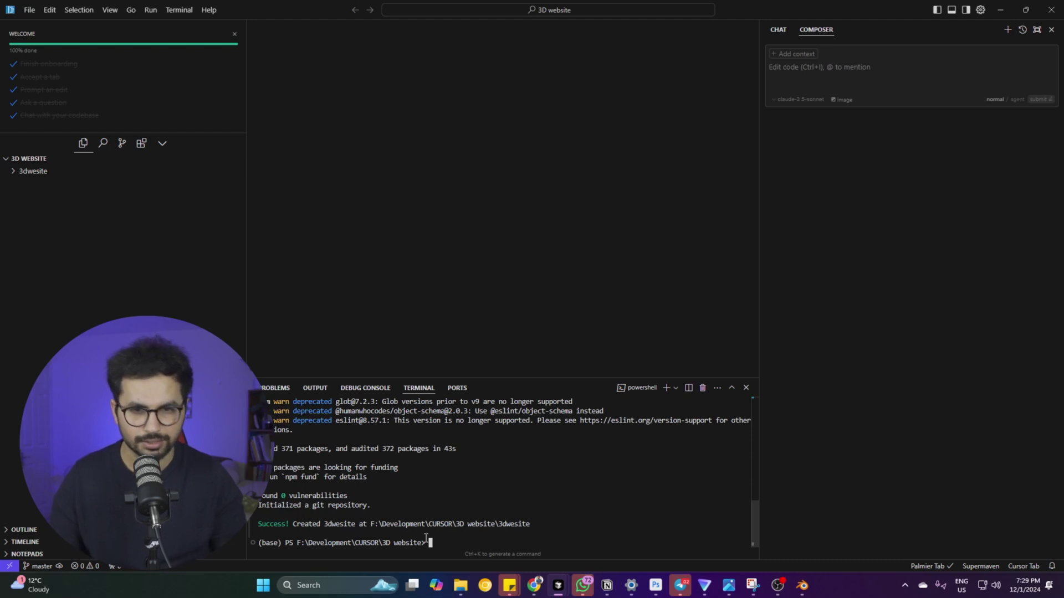
pyautogui.write('cd')
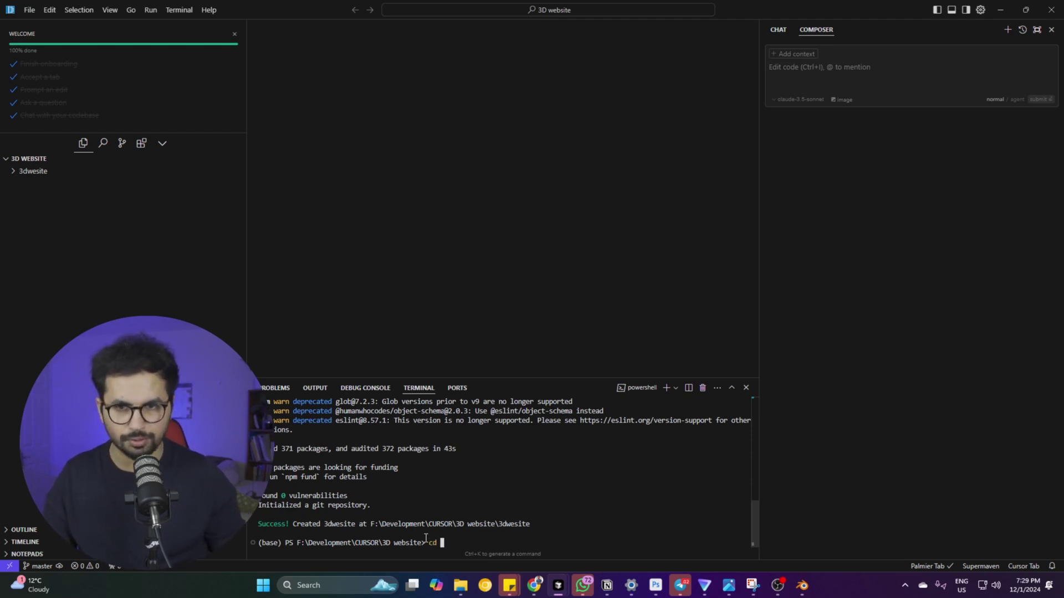
pyautogui.click(13, 173)
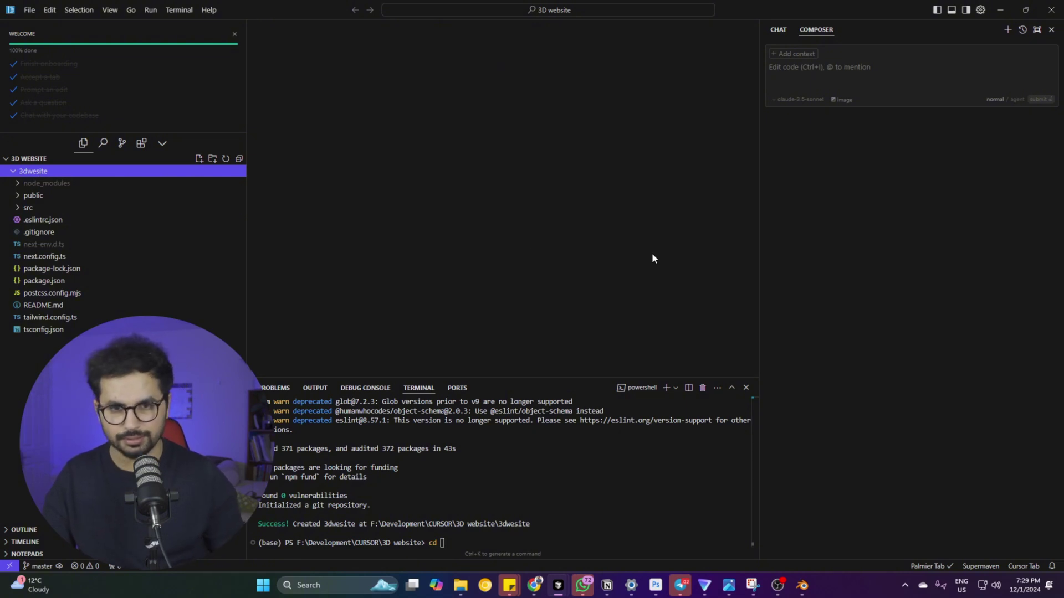
pyautogui.click(440, 543)
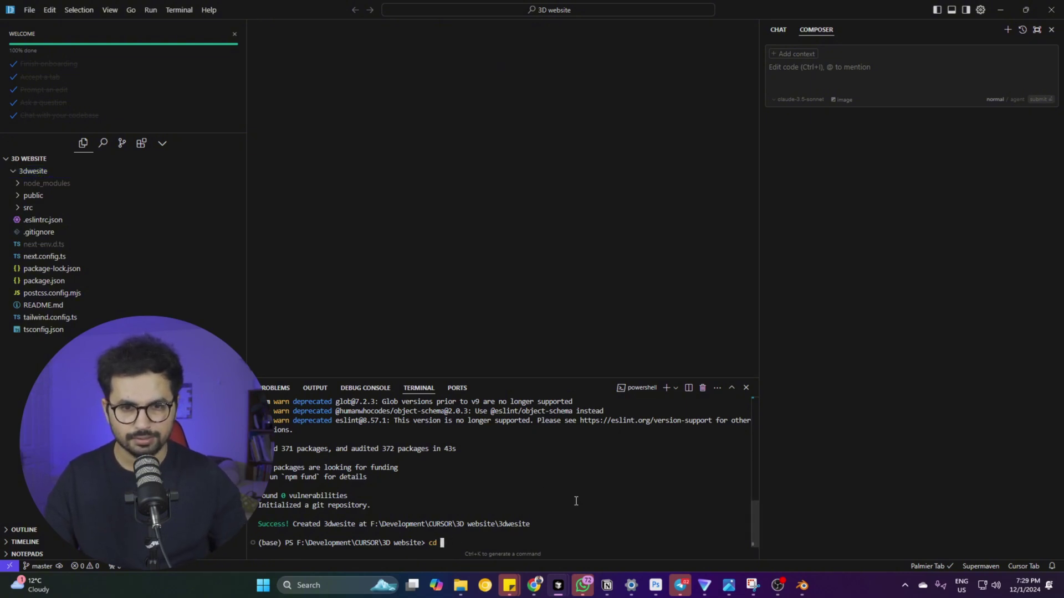
pyautogui.write('3d websi')
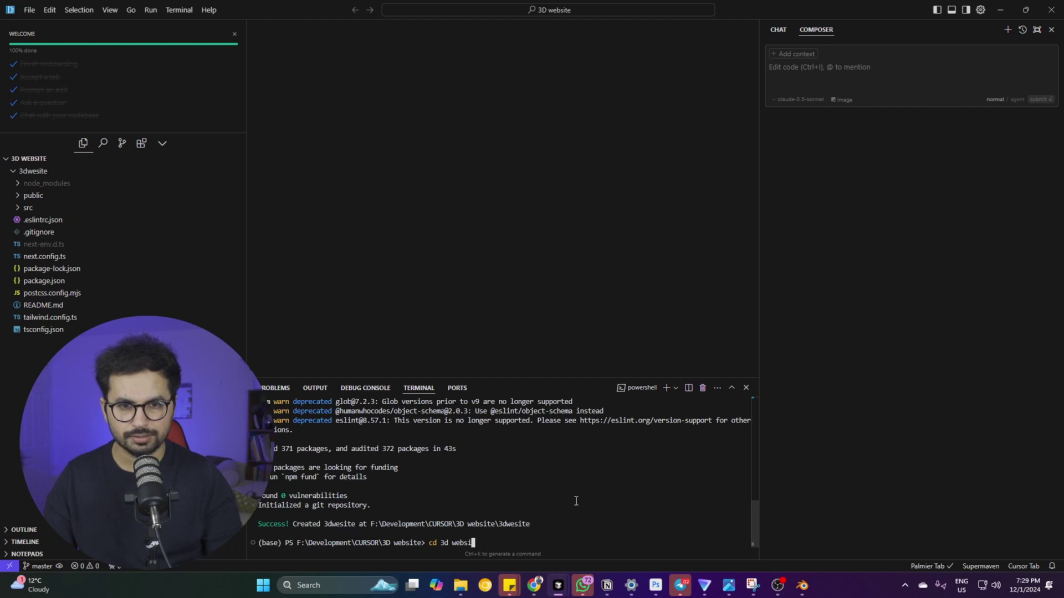
pyautogui.write('te')
pyautogui.press('Return')
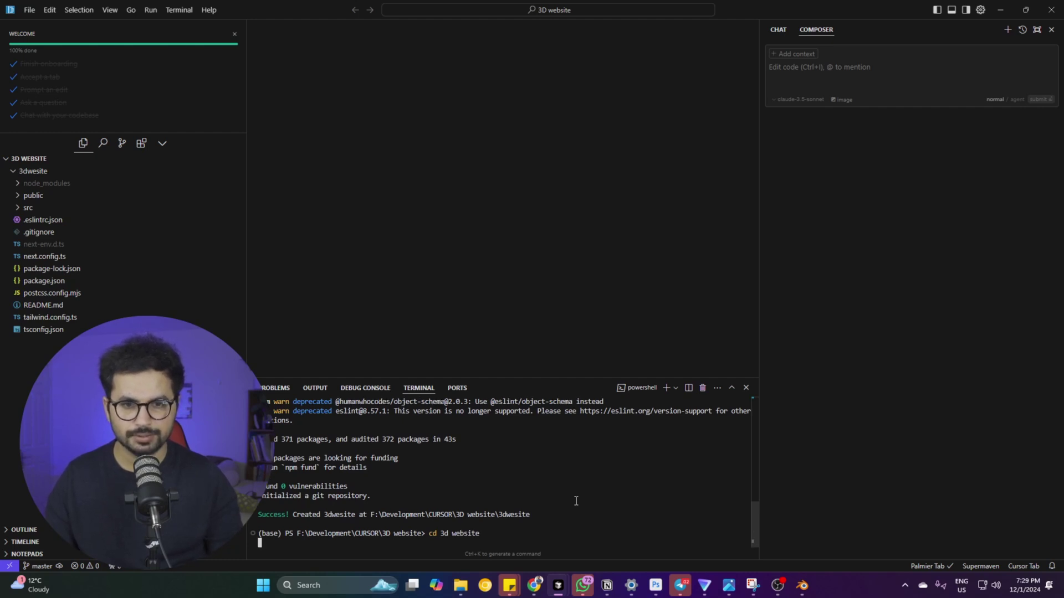
# - Copy the project folder's name from the file explorer and run cd 3dwesite in the terminal
pyautogui.write('cd')
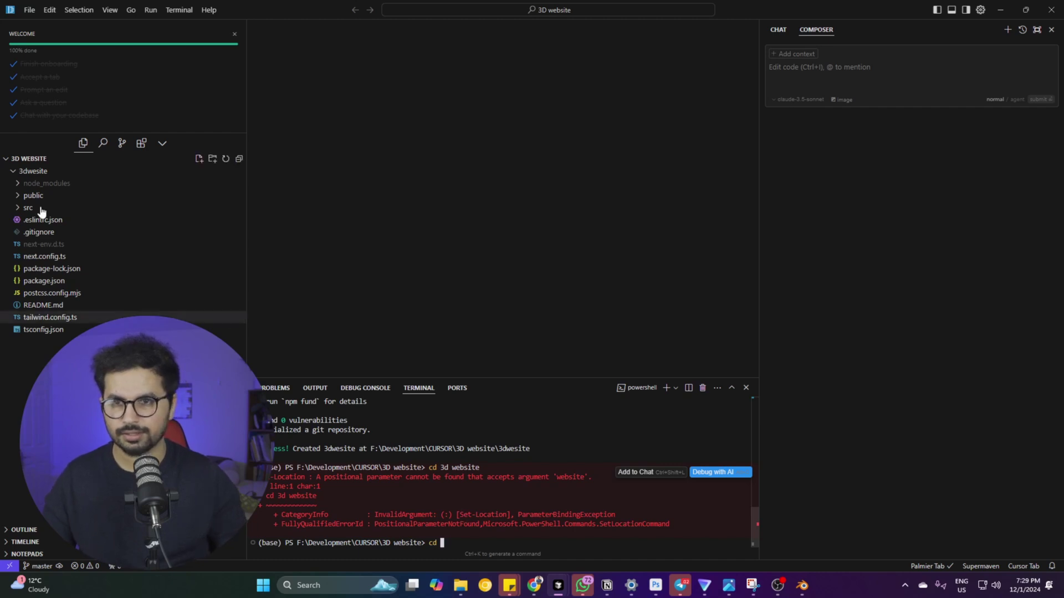
pyautogui.click(38, 171)
pyautogui.rightClick(34, 172)
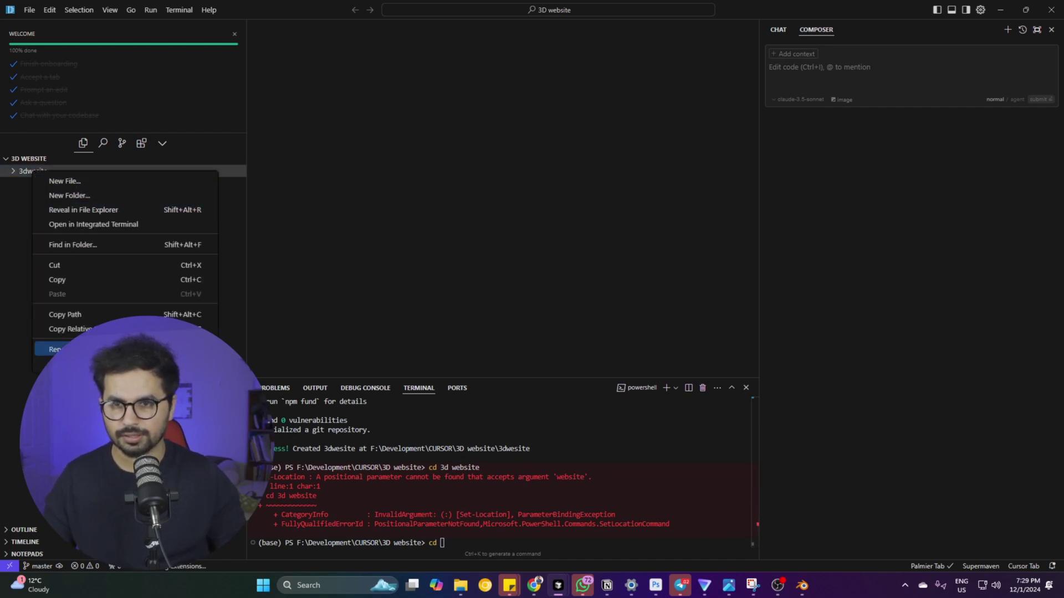
pyautogui.click(83, 209)
pyautogui.rightClick(31, 169)
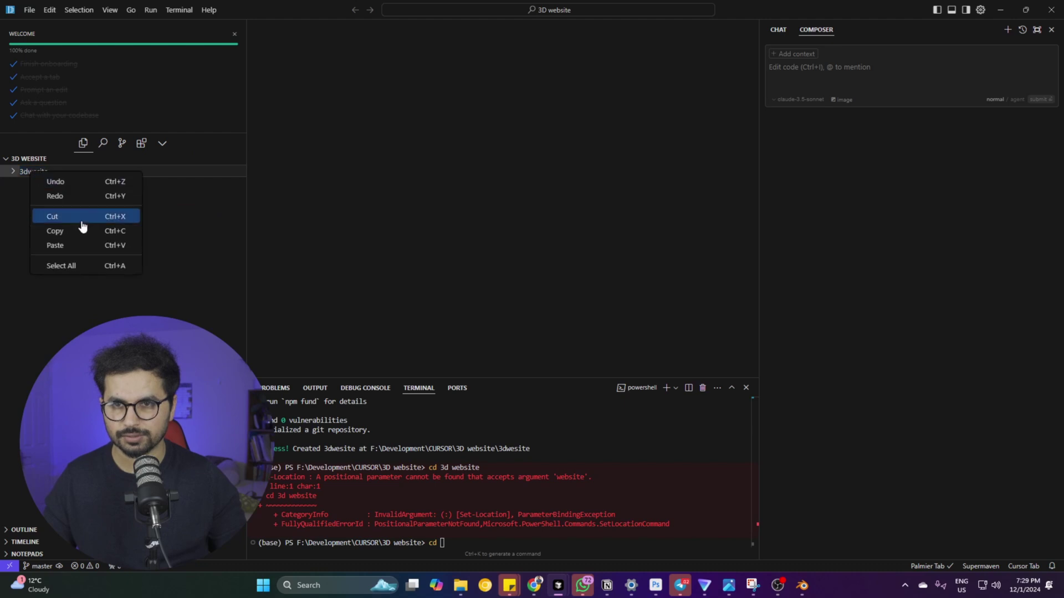
pyautogui.click(69, 226)
pyautogui.press('Escape')
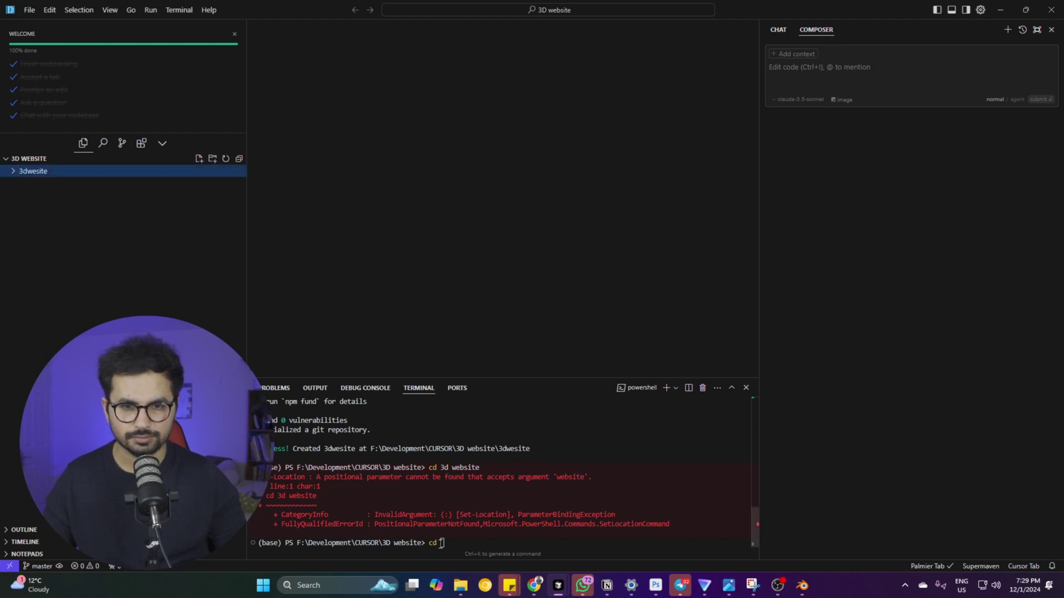
pyautogui.click(443, 542)
pyautogui.hotkey('ctrl', 'v')
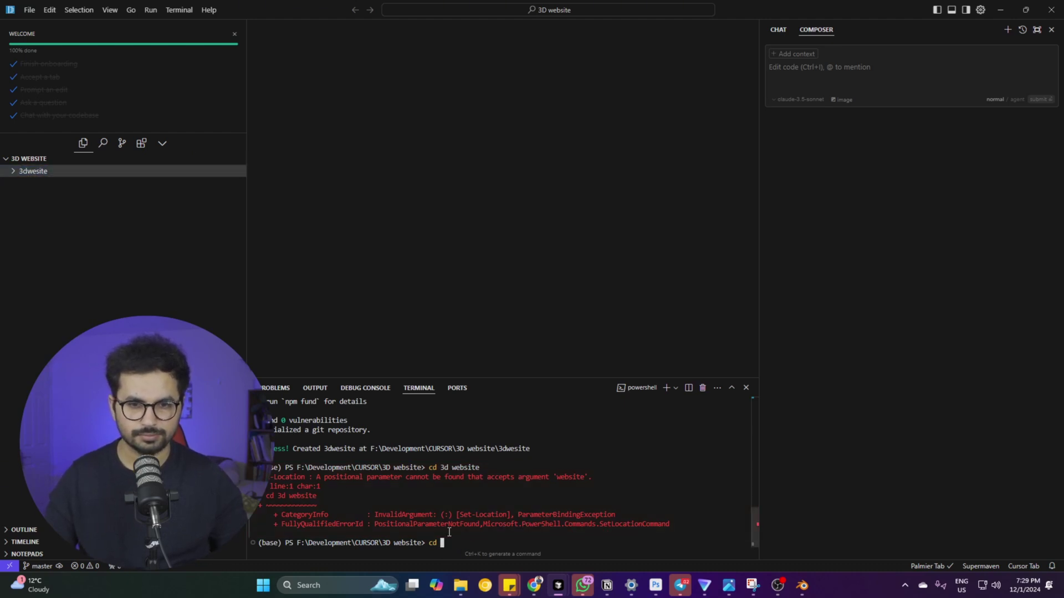
pyautogui.press('Return')
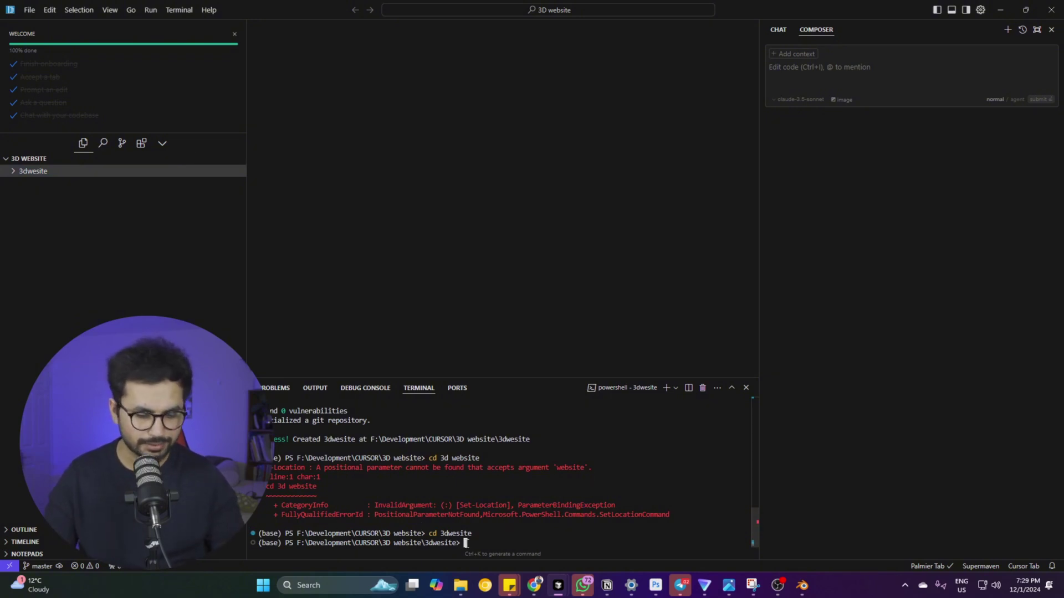
# - Start the development server with npm run dev
pyautogui.write('npm run')
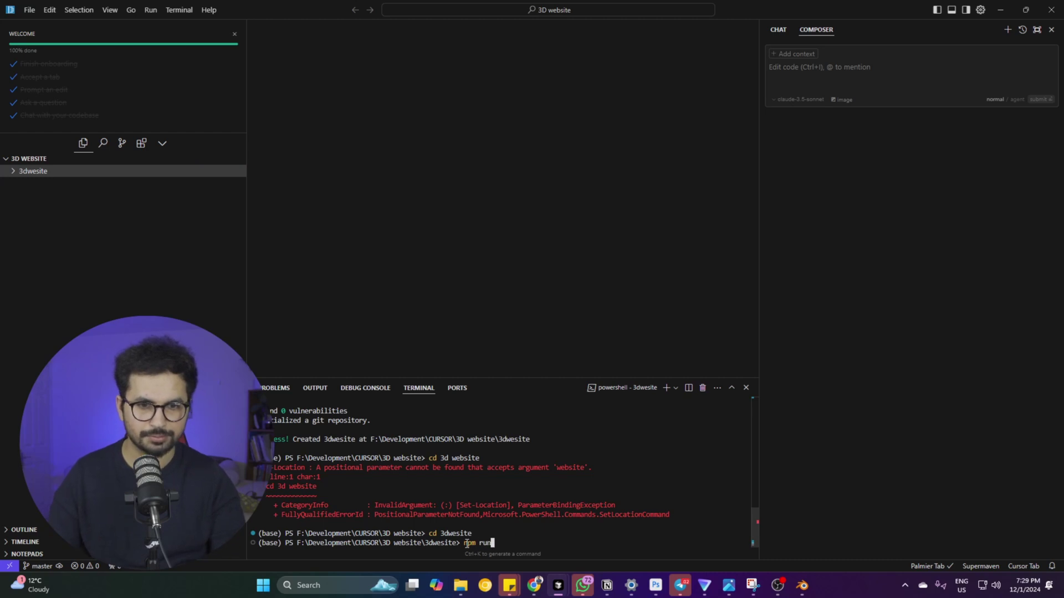
pyautogui.write(' dev')
pyautogui.press('Return')
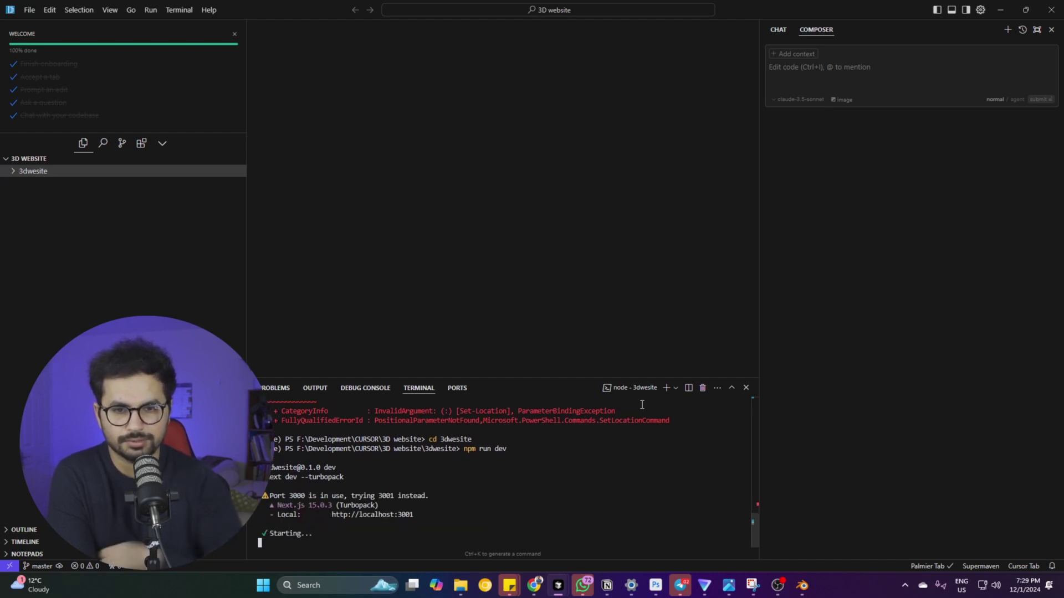
pyautogui.keyDown('ctrl'); pyautogui.click(363, 514); pyautogui.keyUp('ctrl')
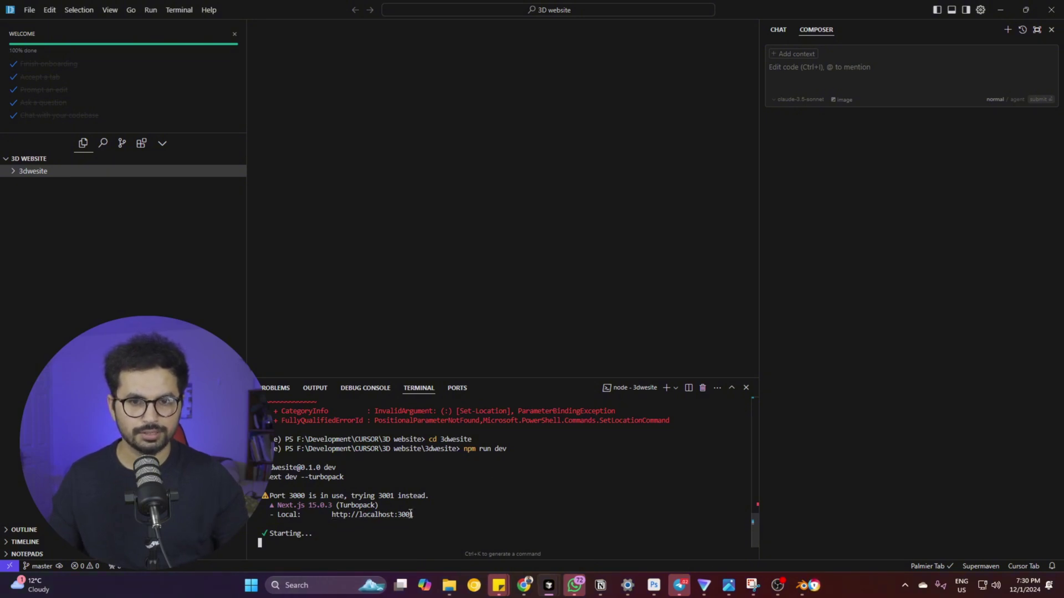
pyautogui.click(814, 586)
pyautogui.click(815, 586)
pyautogui.click(814, 586)
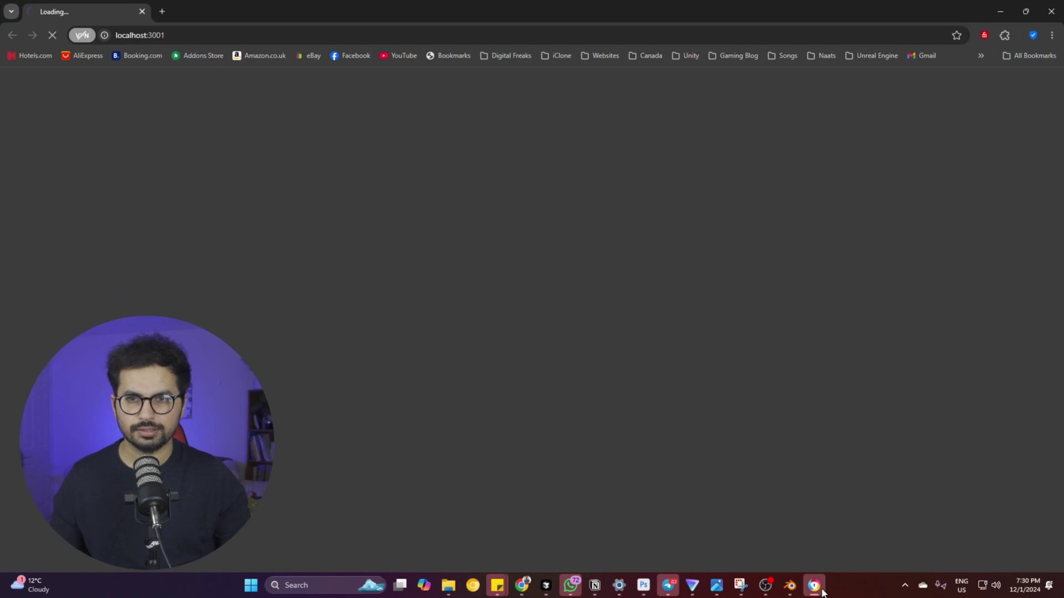
pyautogui.click(815, 586)
pyautogui.click(815, 586)
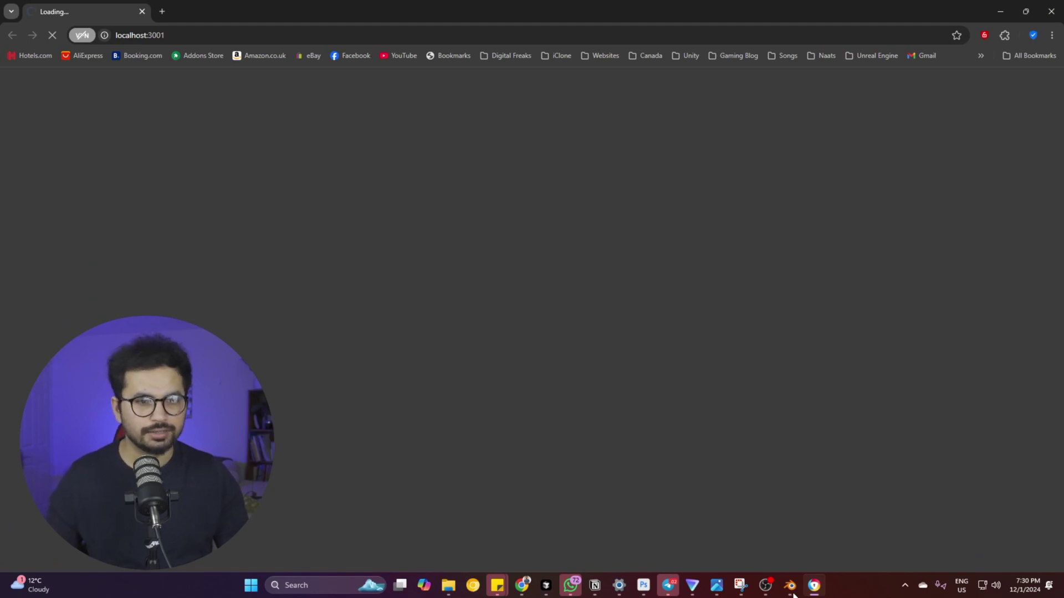
pyautogui.click(824, 591)
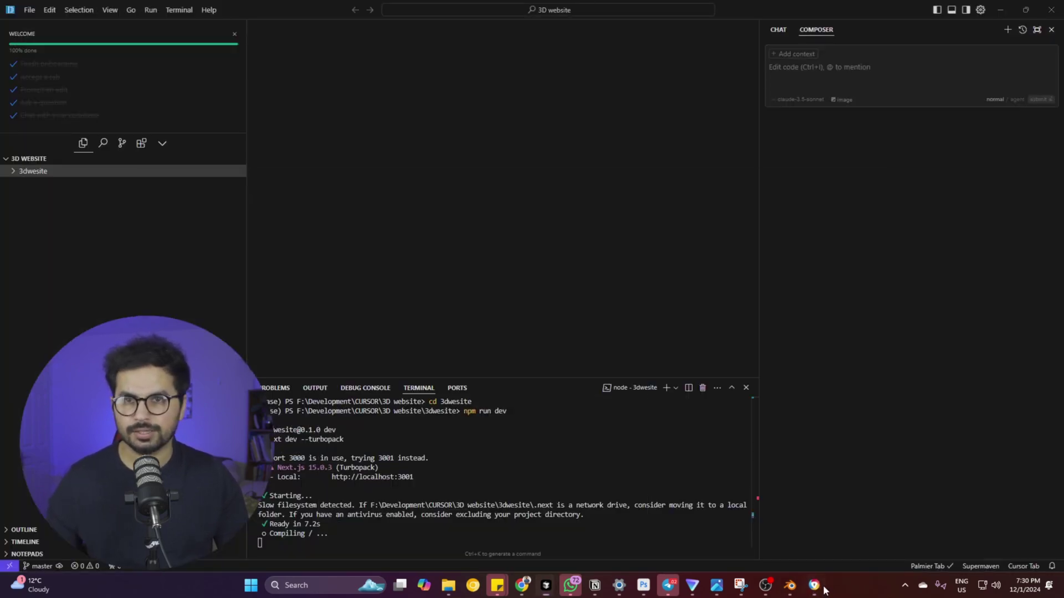
pyautogui.click(823, 591)
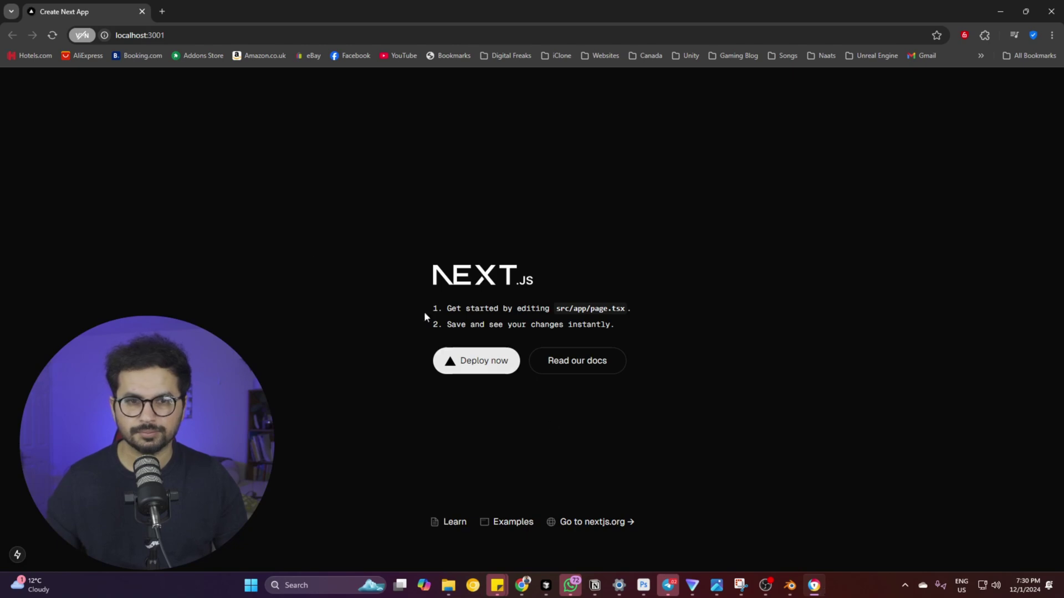
pyautogui.moveTo(425, 317); pyautogui.dragTo(764, 363)
pyautogui.click(320, 264)
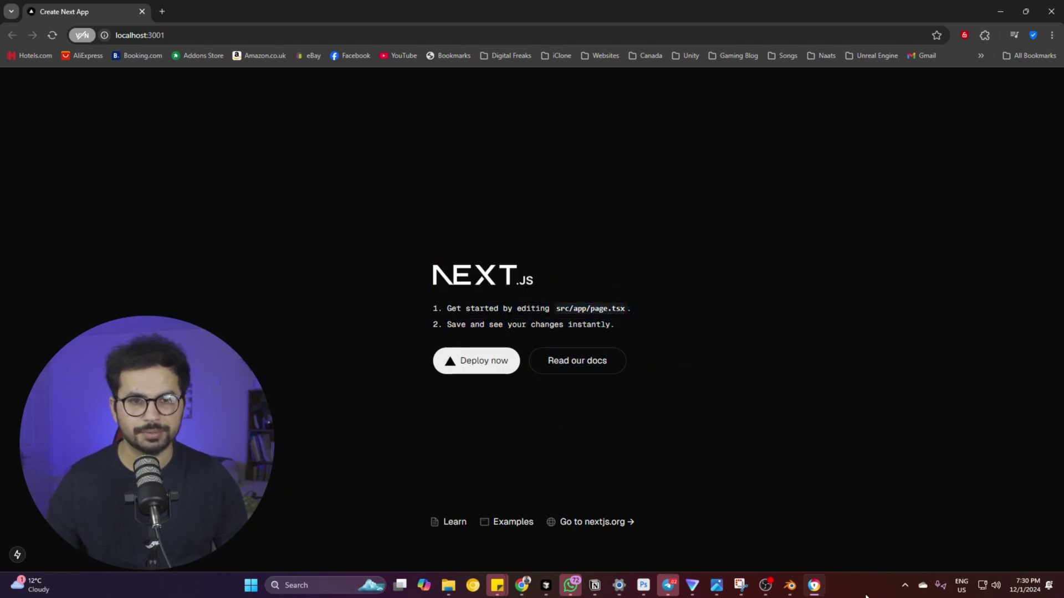
# - Return to Cursor and stop the running development server in the terminal
pyautogui.click(814, 586)
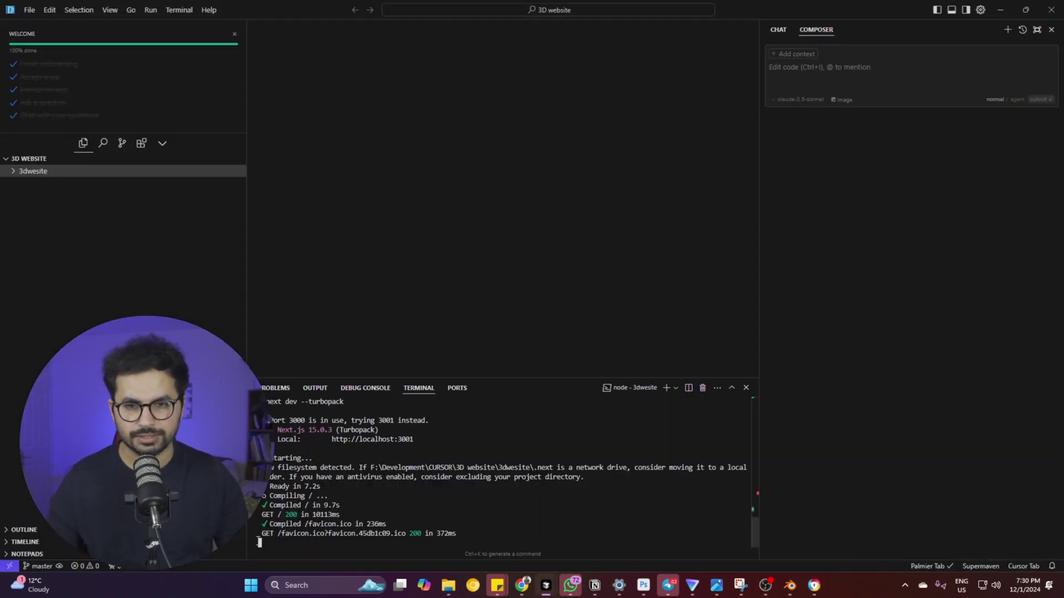
pyautogui.hotkey('ctrl', 'c')
pyautogui.hotkey('ctrl', 'c')
pyautogui.hotkey('ctrl', 'c')
pyautogui.hotkey('ctrl', 'c')
pyautogui.hotkey('ctrl', 'c')
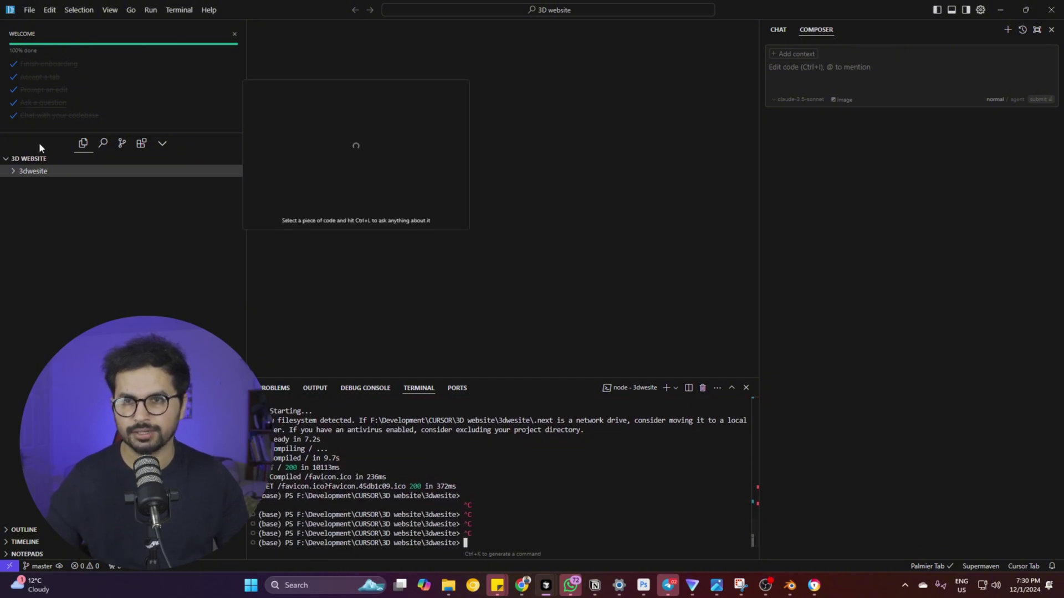
# - Open the 3dwesite folder inside F:\Development\CURSOR\3D website as the Cursor project
pyautogui.click(30, 10)
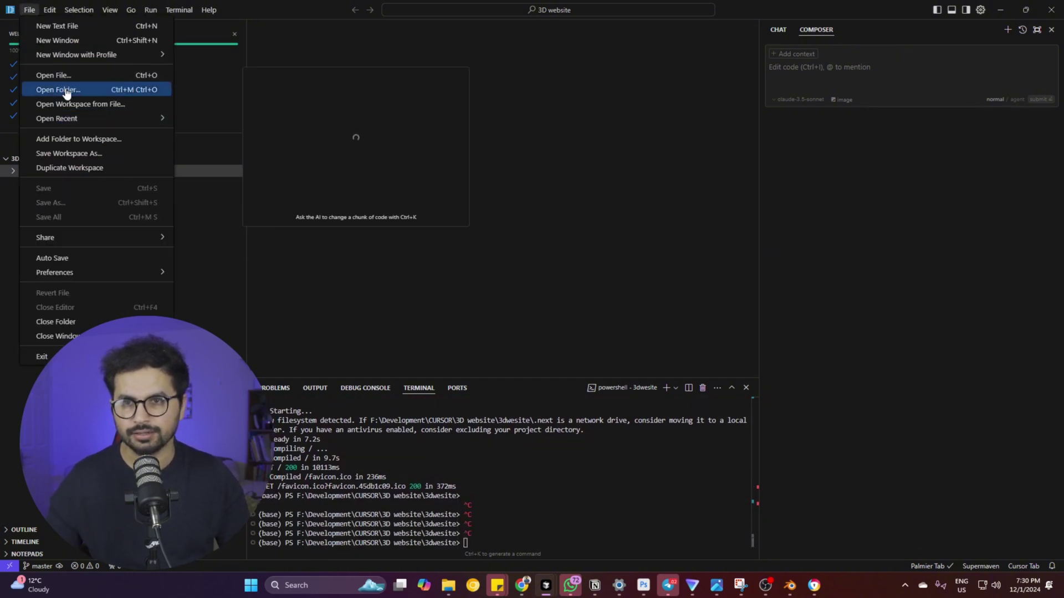
pyautogui.click(66, 87)
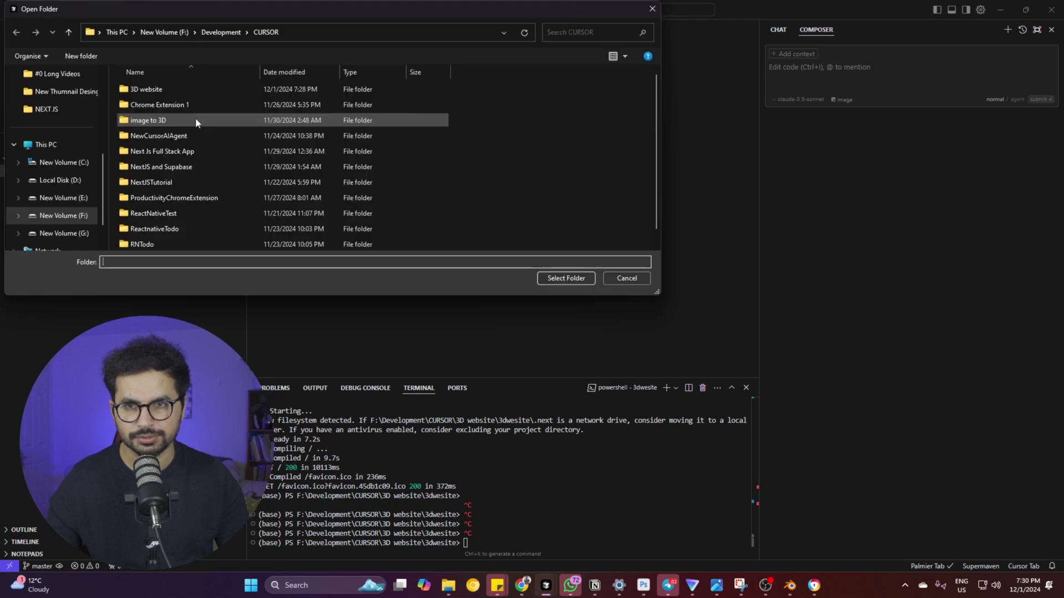
pyautogui.doubleClick(165, 97)
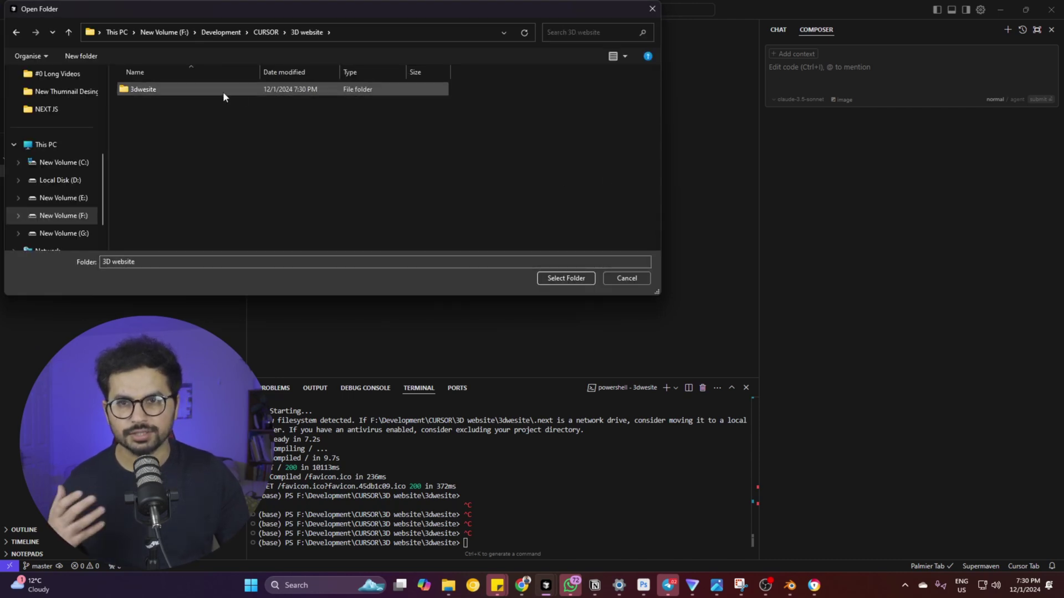
pyautogui.click(200, 88)
pyautogui.doubleClick(201, 89)
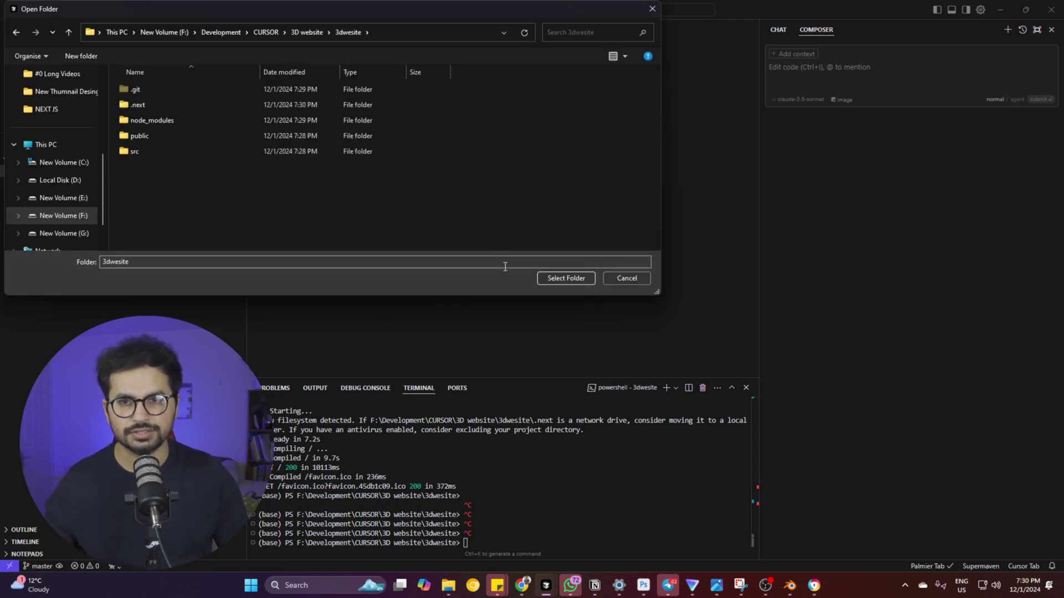
pyautogui.click(563, 277)
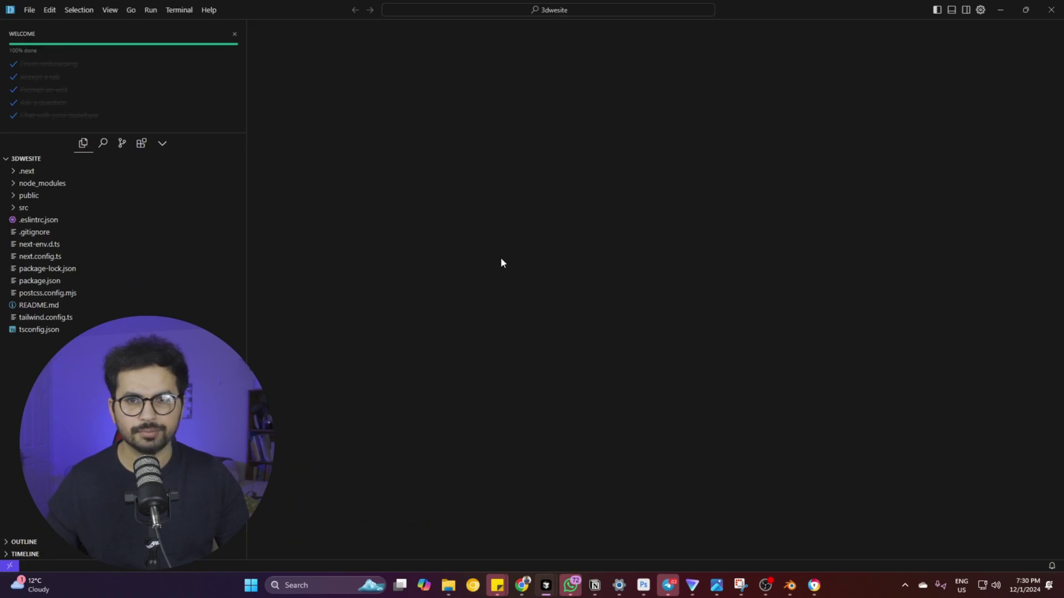
# - Open the Composer in Cursor, copy the Android embed code of the Spline hexagon scene from the browser, and return to Cursor
pyautogui.click(965, 10)
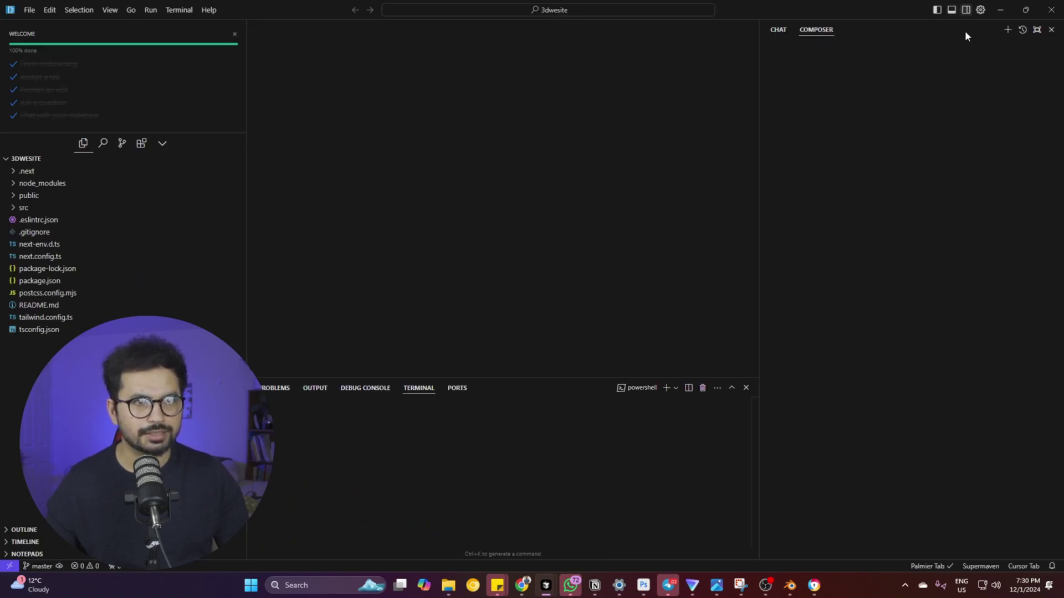
pyautogui.click(521, 585)
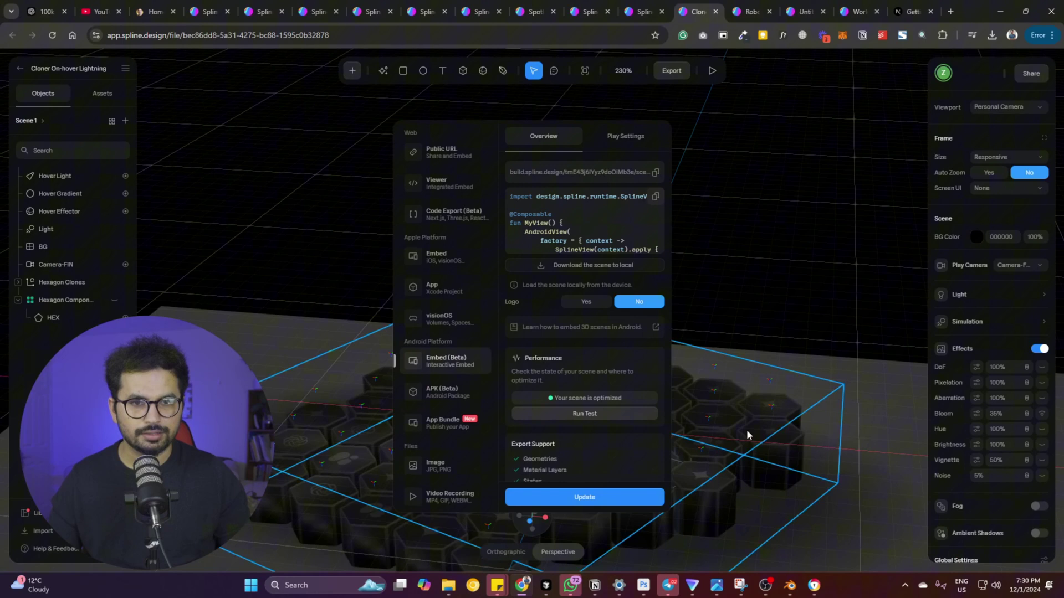
pyautogui.click(655, 197)
pyautogui.click(655, 196)
pyautogui.hotkey('alt', 'Tab')
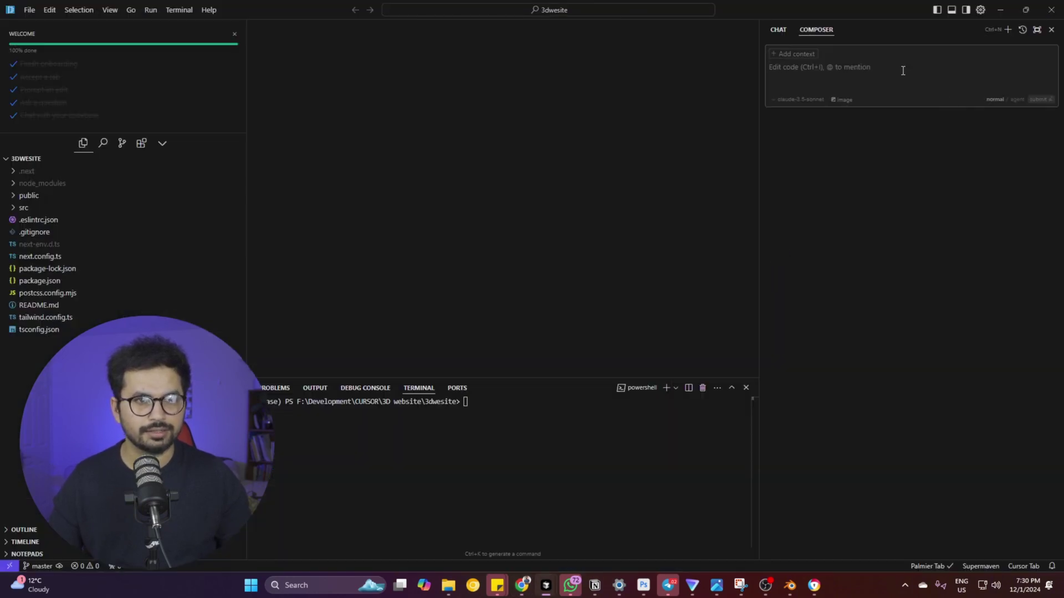
# - Ask Composer to customize the website's Hero Section and embed the pasted Spline code into it, and accept all generated file changes
pyautogui.write('Ple')
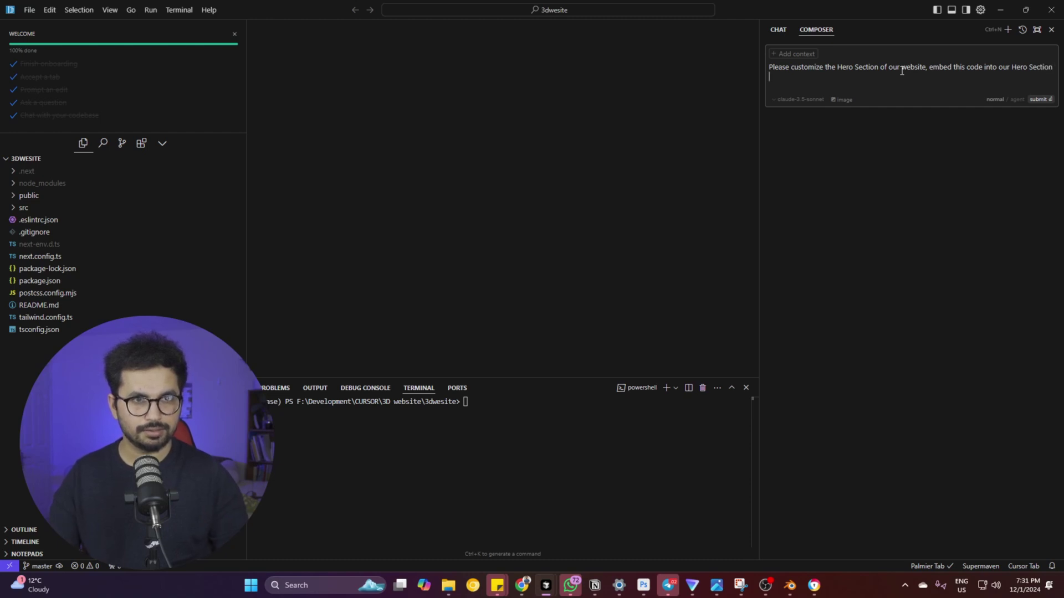
pyautogui.hotkey('ctrl', 'v')
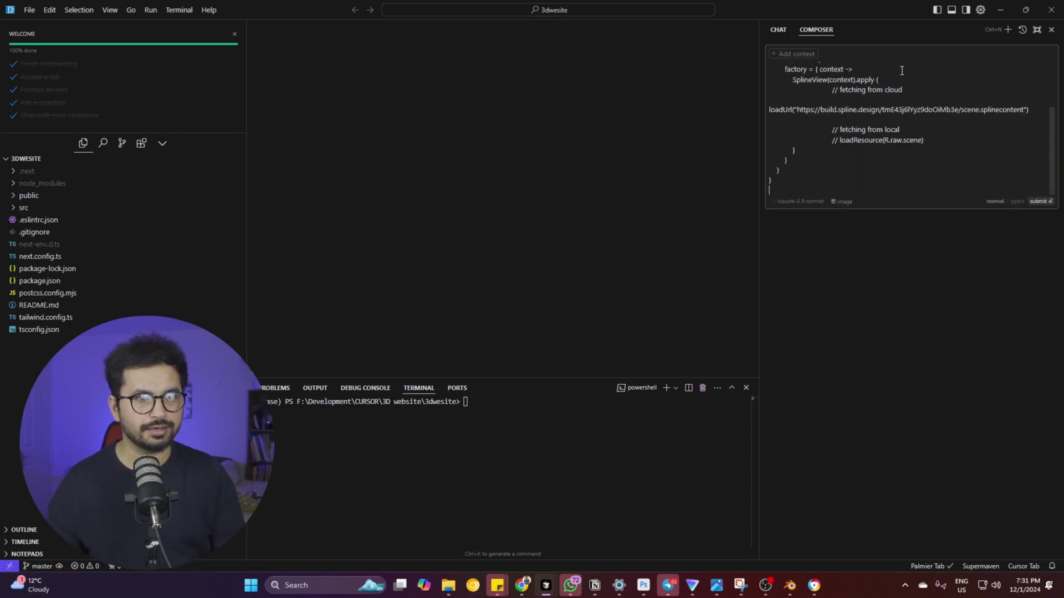
pyautogui.press('Return')
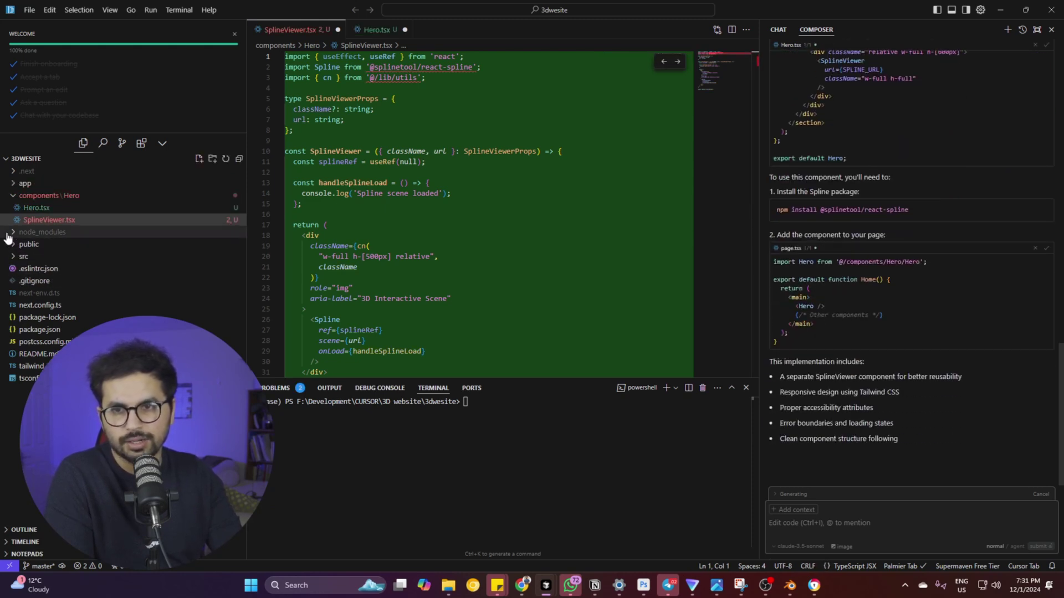
pyautogui.click(24, 256)
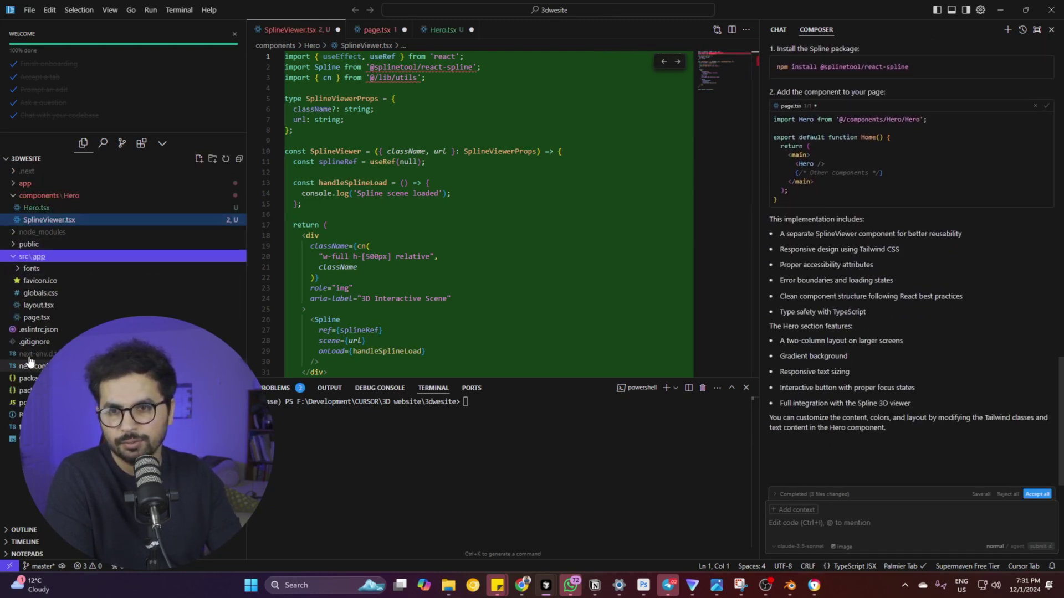
pyautogui.click(1036, 494)
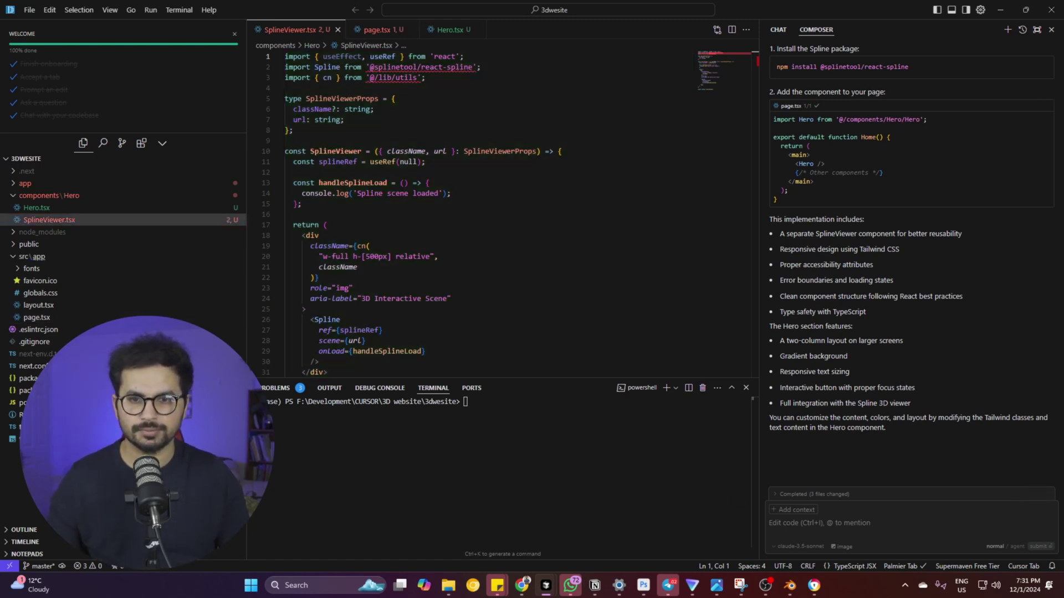
# - Copy the page.tsx problem and paste it into a new Composer prompt after "We are hacving these errors:"
pyautogui.click(267, 391)
pyautogui.click(297, 405)
pyautogui.rightClick(296, 405)
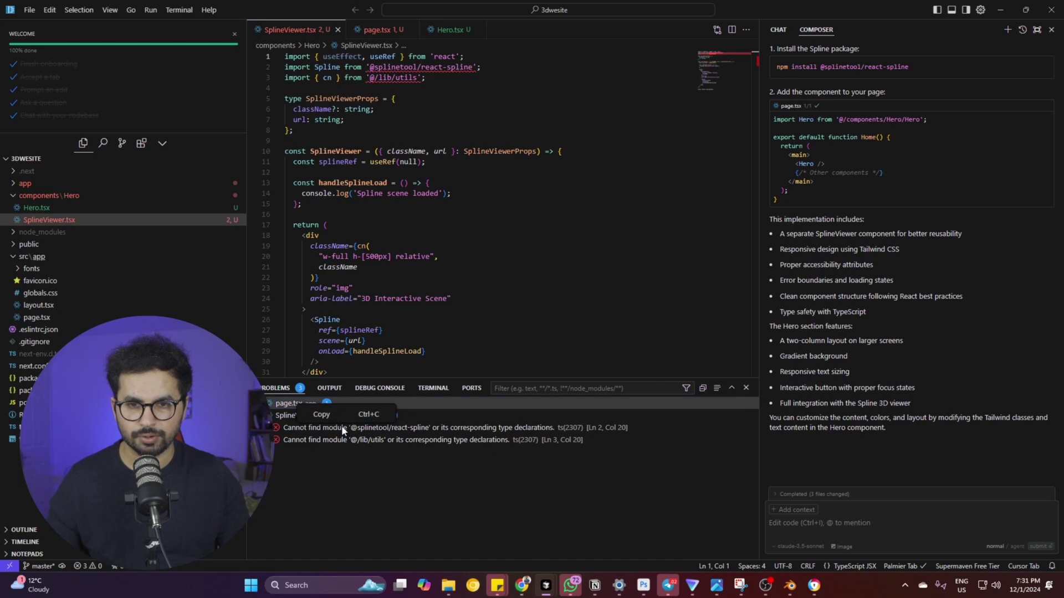
pyautogui.click(844, 509)
pyautogui.write('Wer')
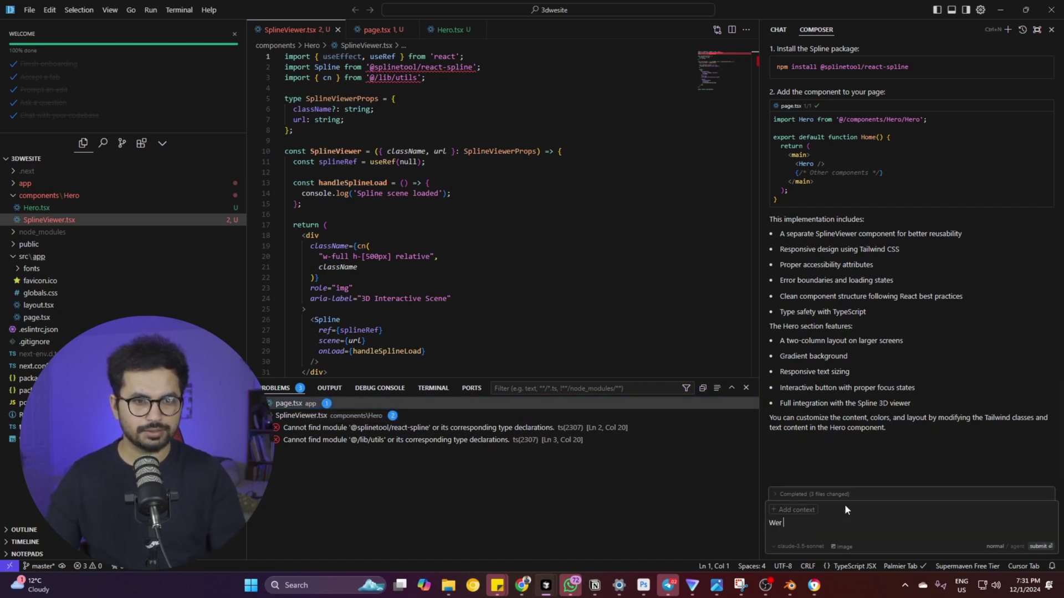
pyautogui.press('BackSpace')
pyautogui.press('BackSpace')
pyautogui.write('are gh')
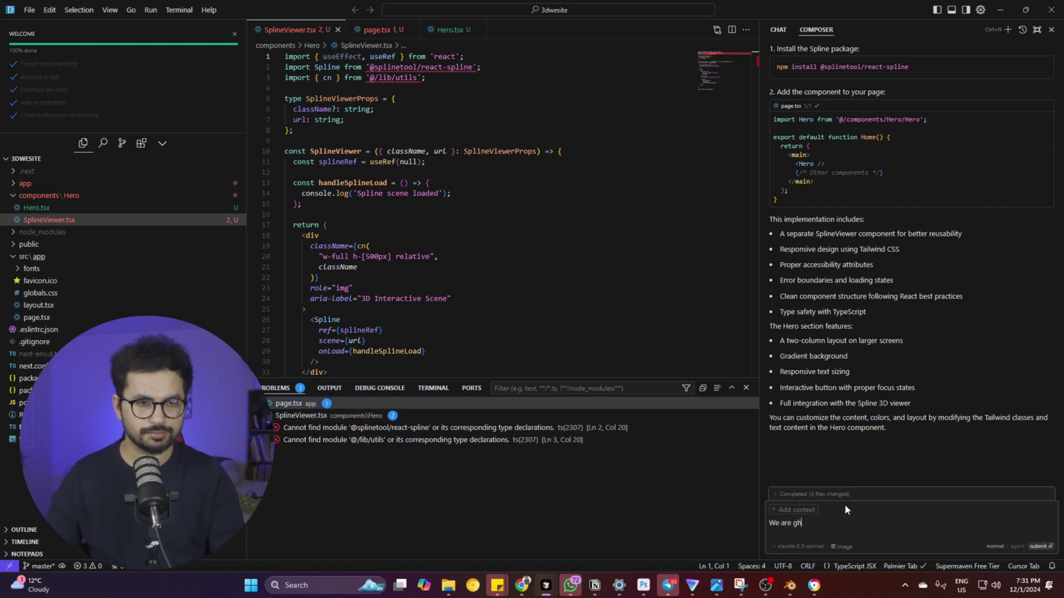
pyautogui.press('BackSpace')
pyautogui.press('BackSpace')
pyautogui.write('hacving these errors:')
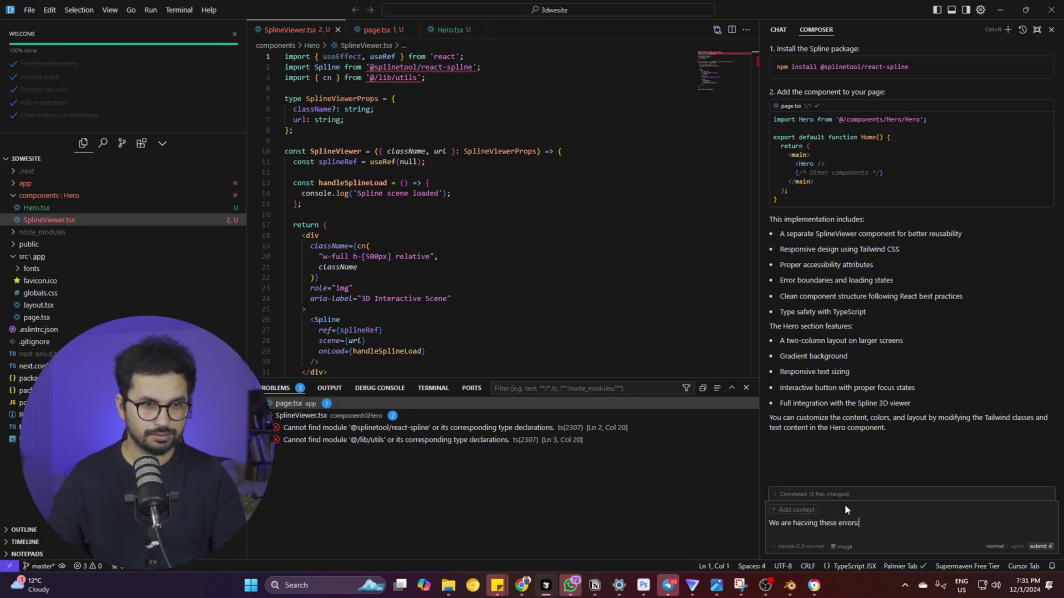
pyautogui.hotkey('ctrl', 'v')
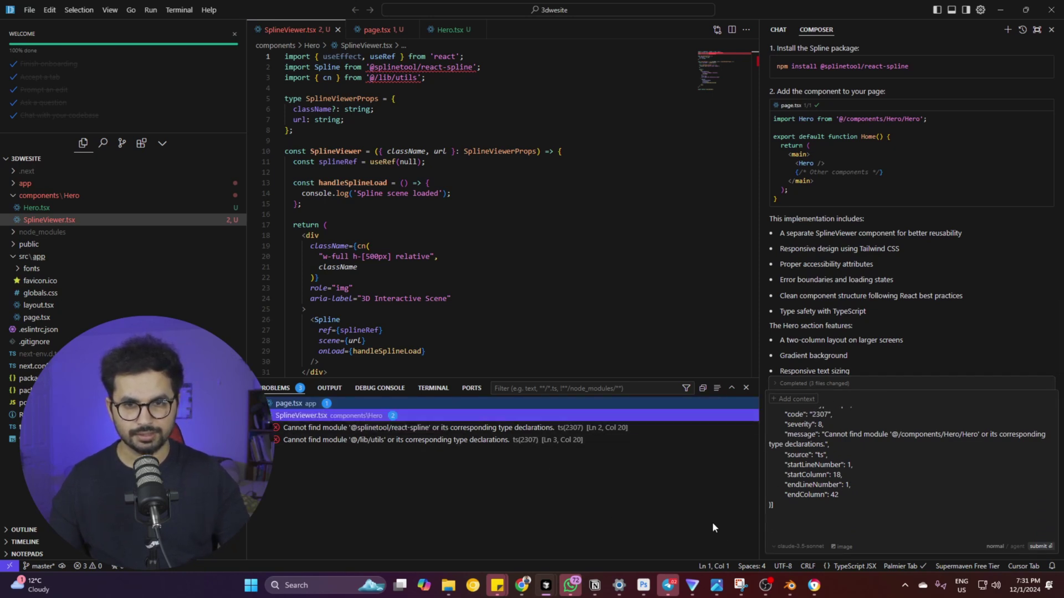
# - Add the copied SplineViewer.tsx errors to the Composer prompt and submit it
pyautogui.click(816, 526)
pyautogui.hotkey('ctrl', 'v')
pyautogui.press('Return')
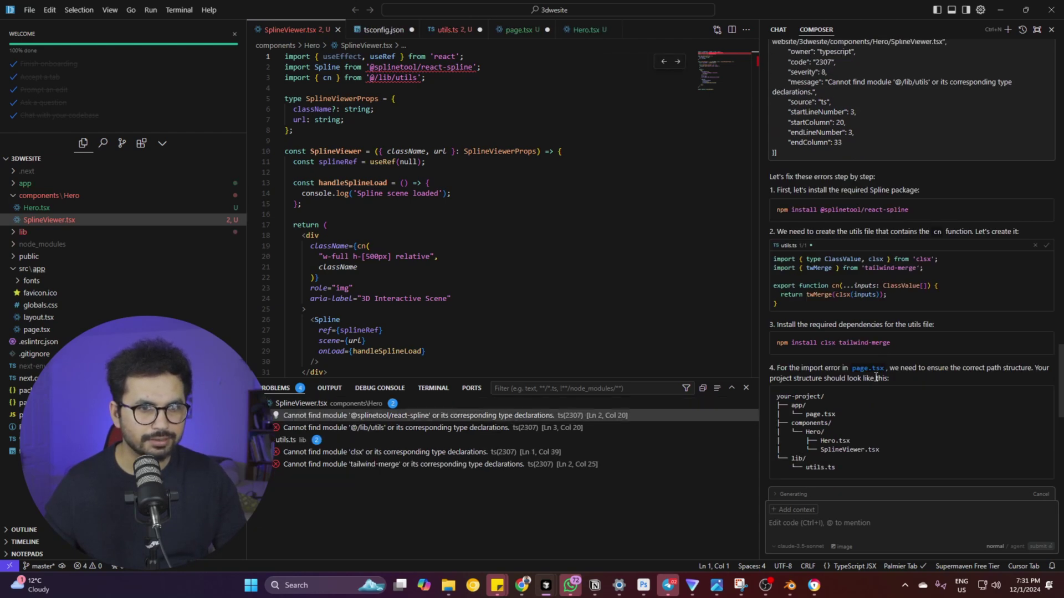
pyautogui.scroll(2, 908, 387)
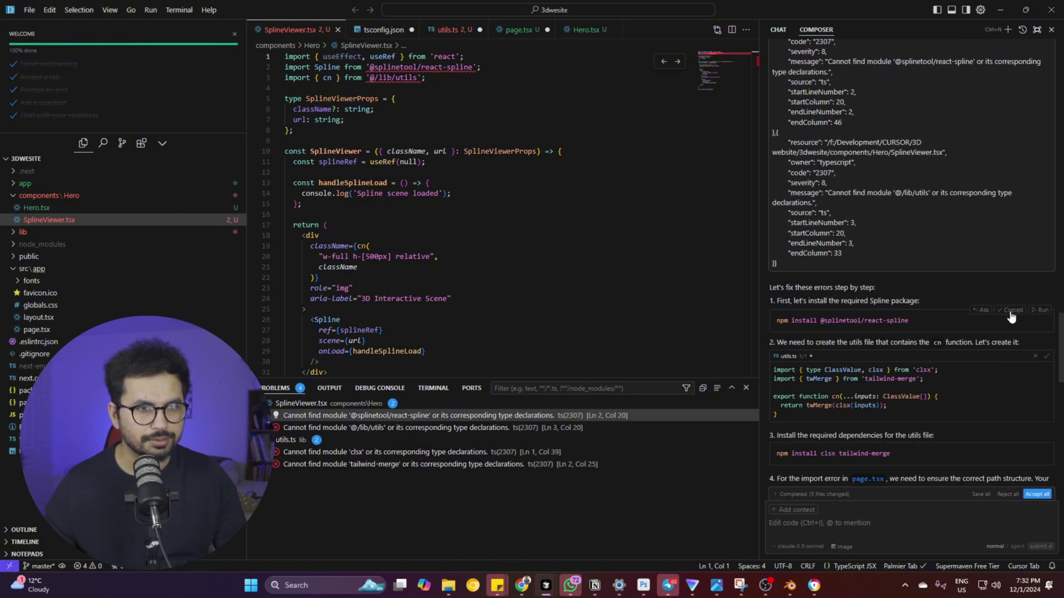
pyautogui.click(1013, 310)
pyautogui.rightClick(898, 324)
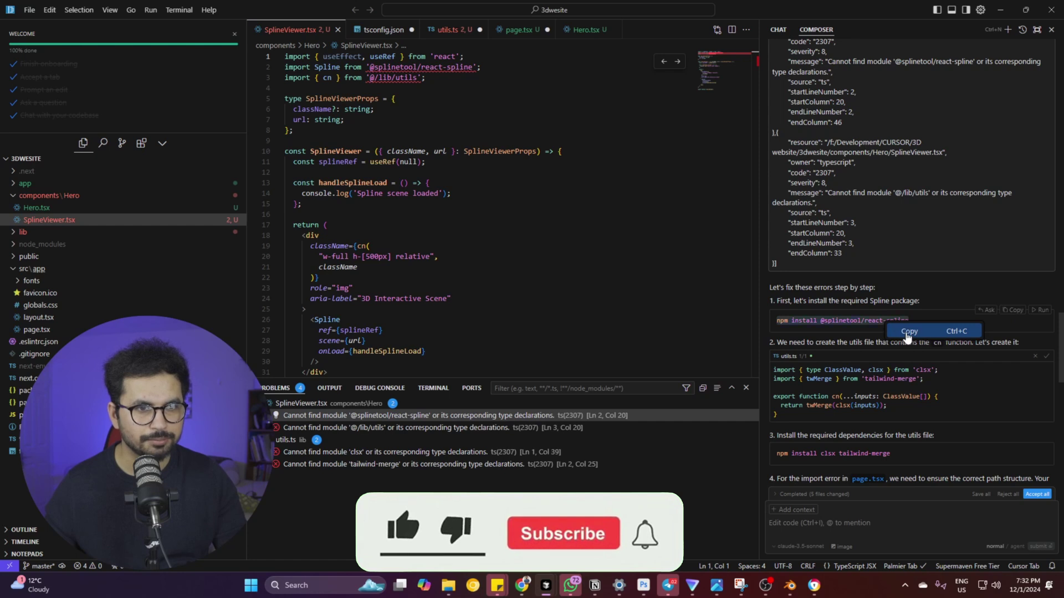
pyautogui.click(908, 331)
pyautogui.hotkey('ctrl', '`')
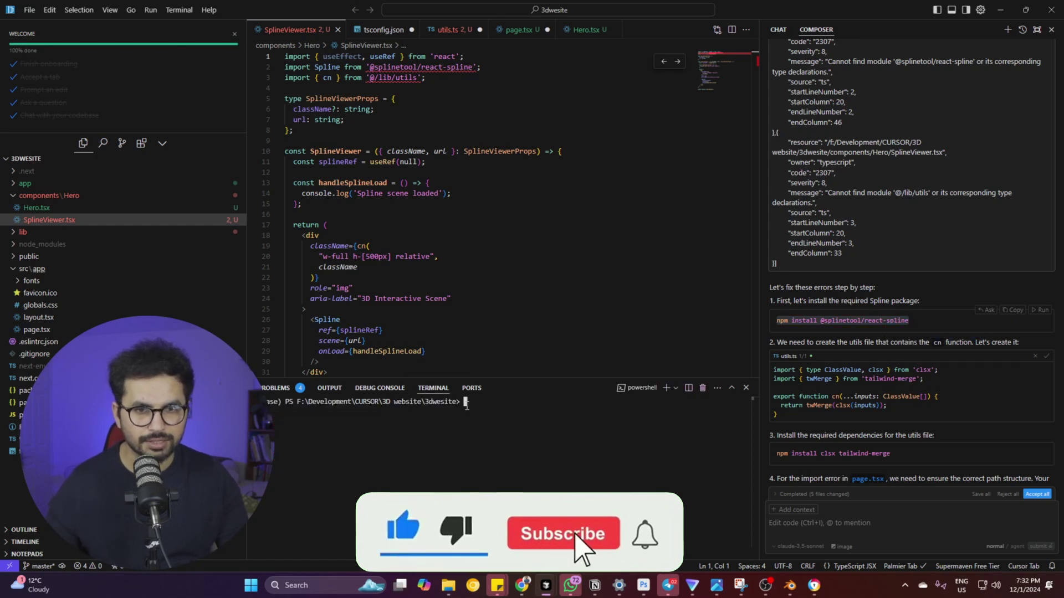
pyautogui.hotkey('ctrl', 'v')
pyautogui.press('Return')
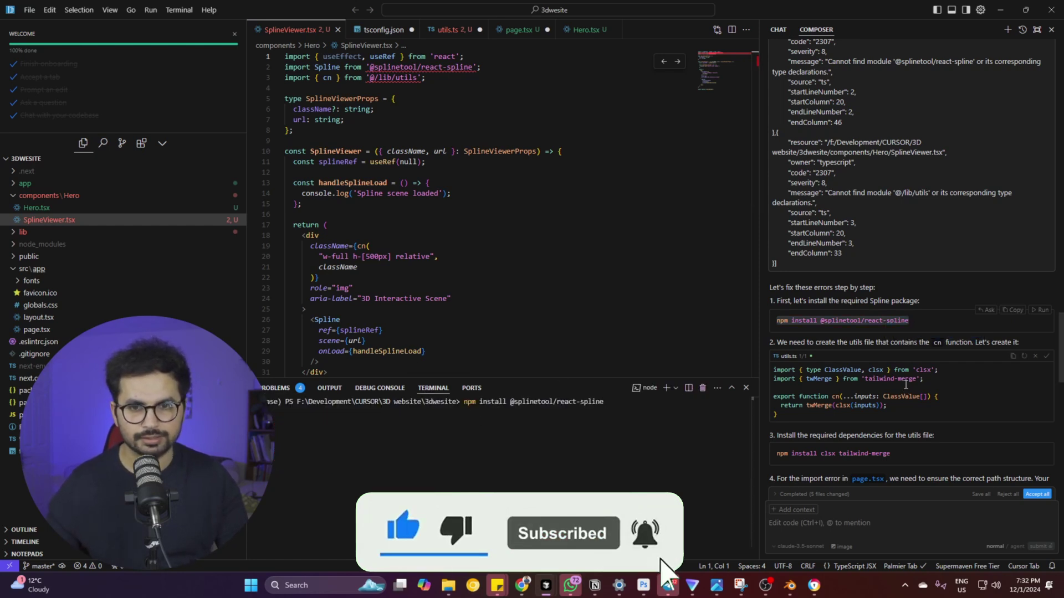
# - Run the suggested npm install clsx tailwind-merge in the terminal and accept all of Composer's proposed file changes
pyautogui.rightClick(857, 453)
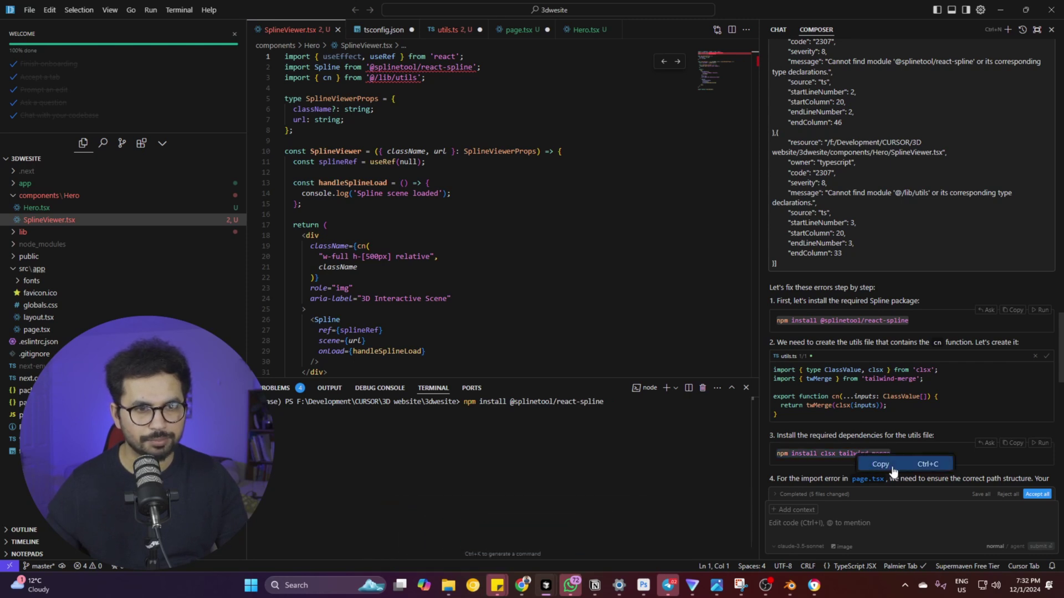
pyautogui.click(892, 468)
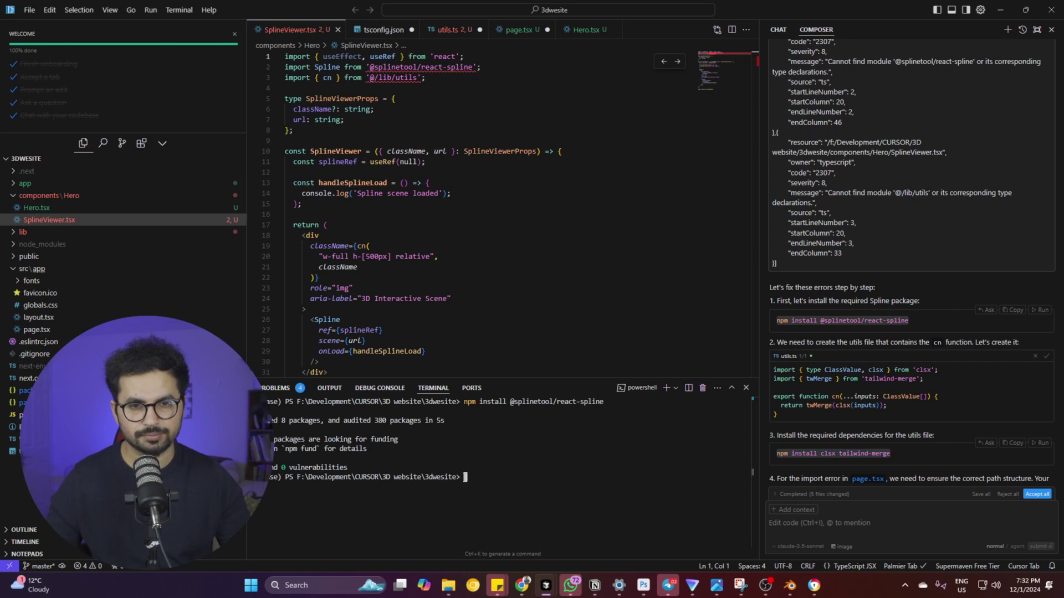
pyautogui.hotkey('ctrl', 'v')
pyautogui.press('Return')
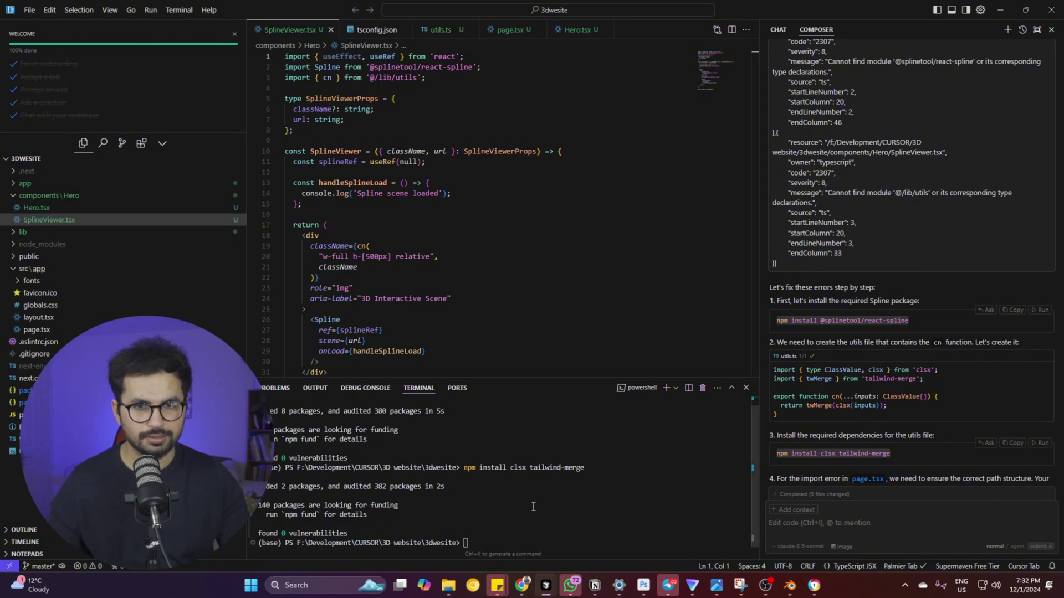
# - Check the workspace for remaining problems and read through the rest of Composer's fix instructions, including the node_modules reinstall commands
pyautogui.click(272, 391)
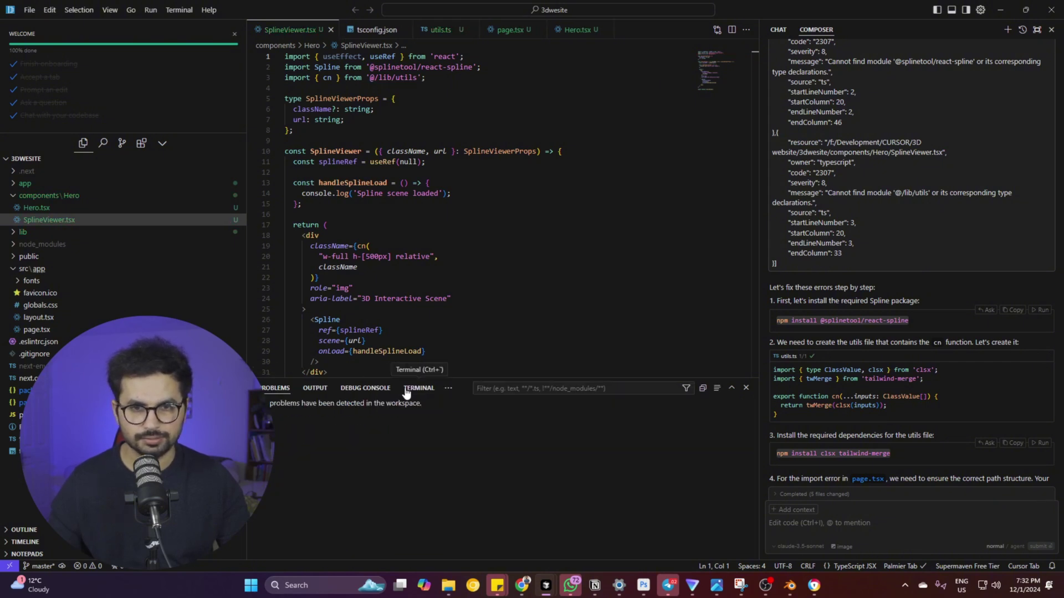
pyautogui.click(407, 392)
pyautogui.moveTo(824, 590)
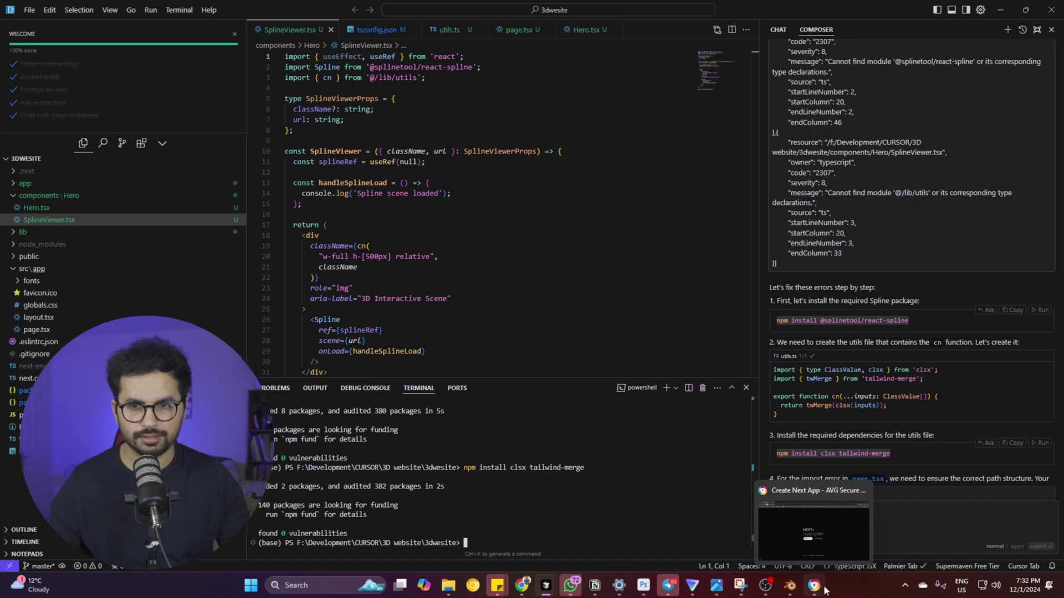
pyautogui.scroll(-8, 909, 465)
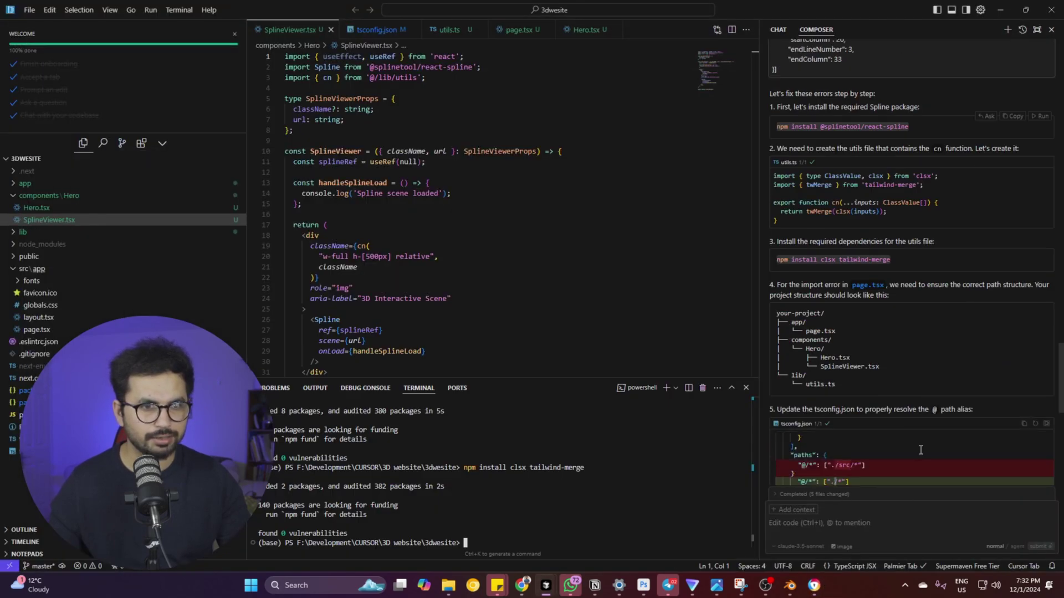
pyautogui.scroll(-3, 921, 450)
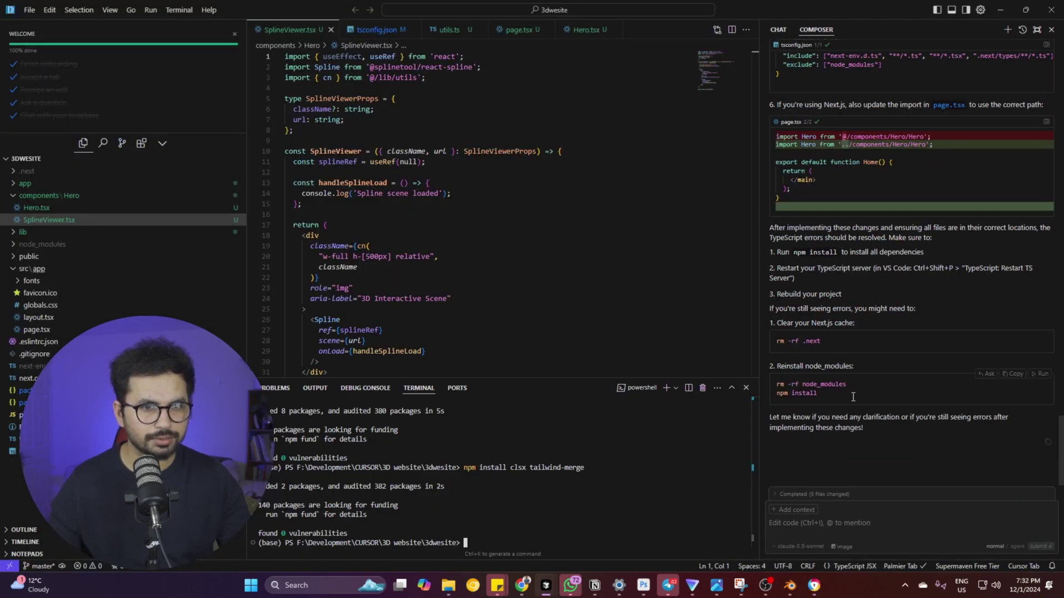
pyautogui.scroll(1, 819, 397)
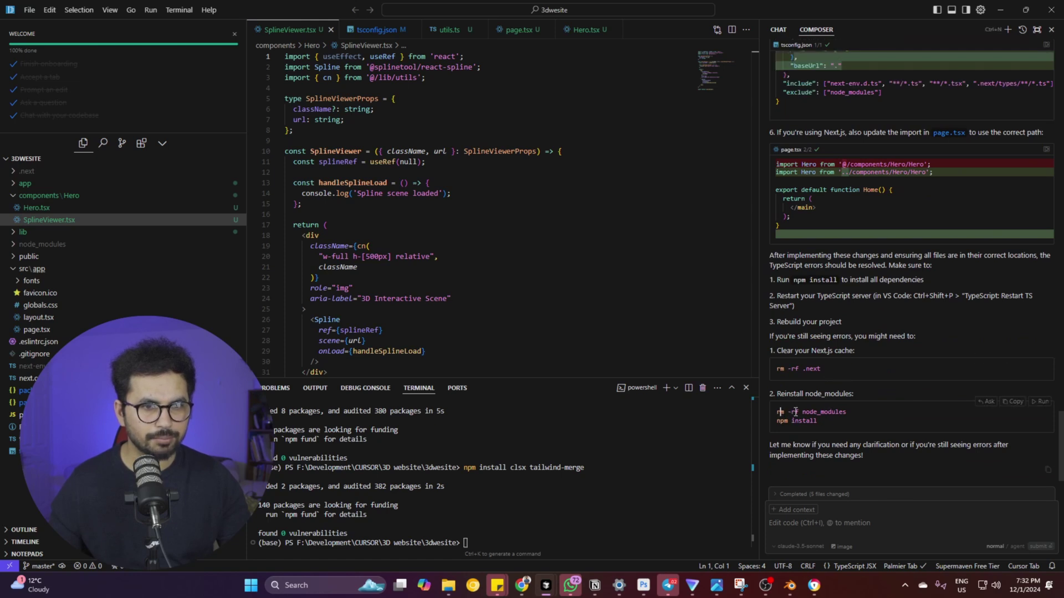
pyautogui.moveTo(779, 411); pyautogui.dragTo(846, 412)
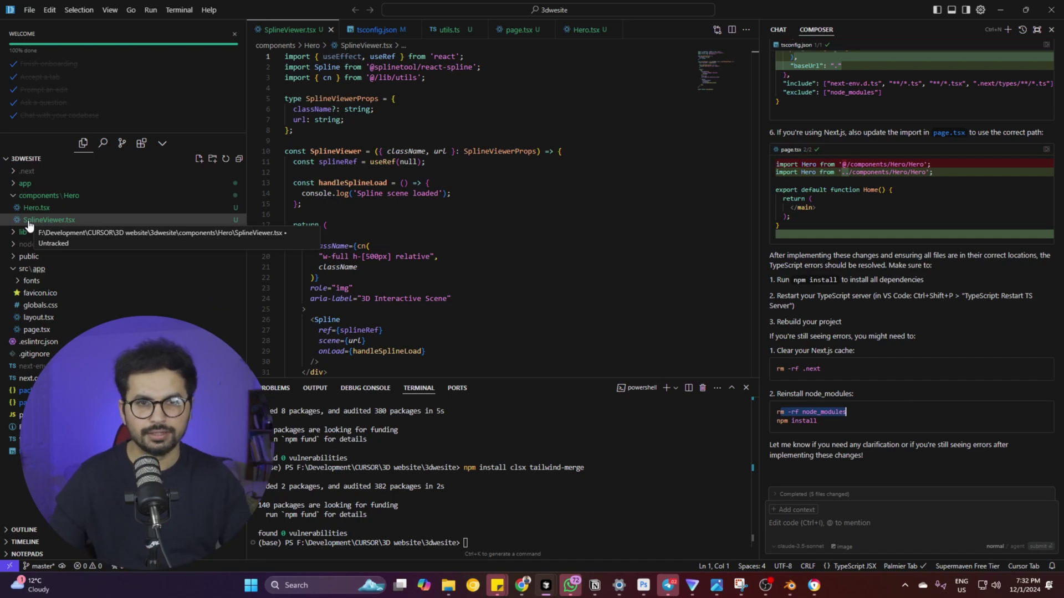
# - Switch to the browser and reload the localhost:3001 page to check the site
pyautogui.hotkey('alt', 'Tab')
pyautogui.click(53, 35)
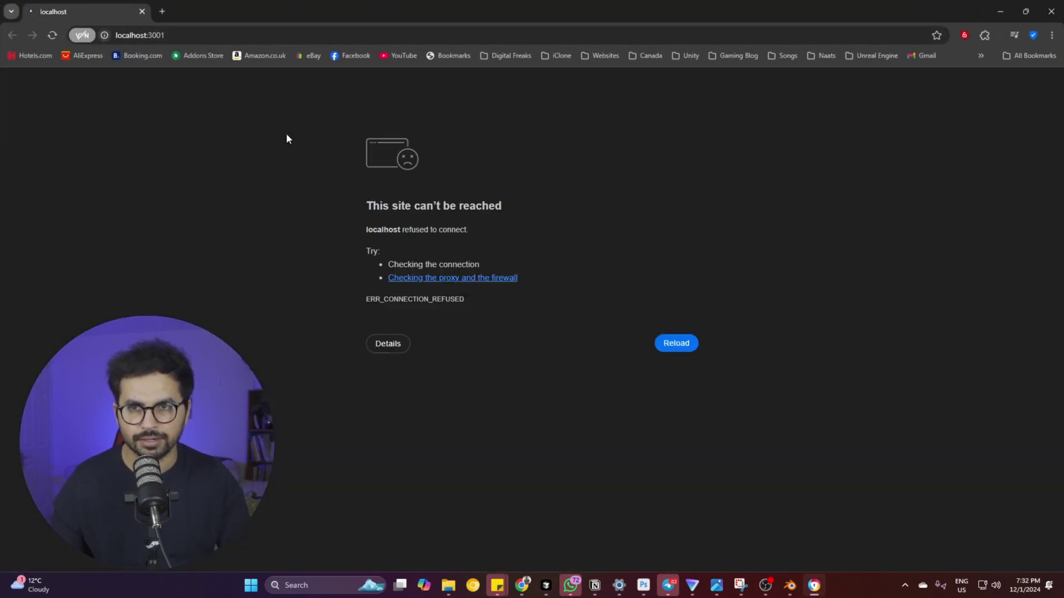
pyautogui.moveTo(291, 145); pyautogui.dragTo(587, 238)
# - Return to Cursor and start the development server with npm run dev
pyautogui.hotkey('alt', 'Tab')
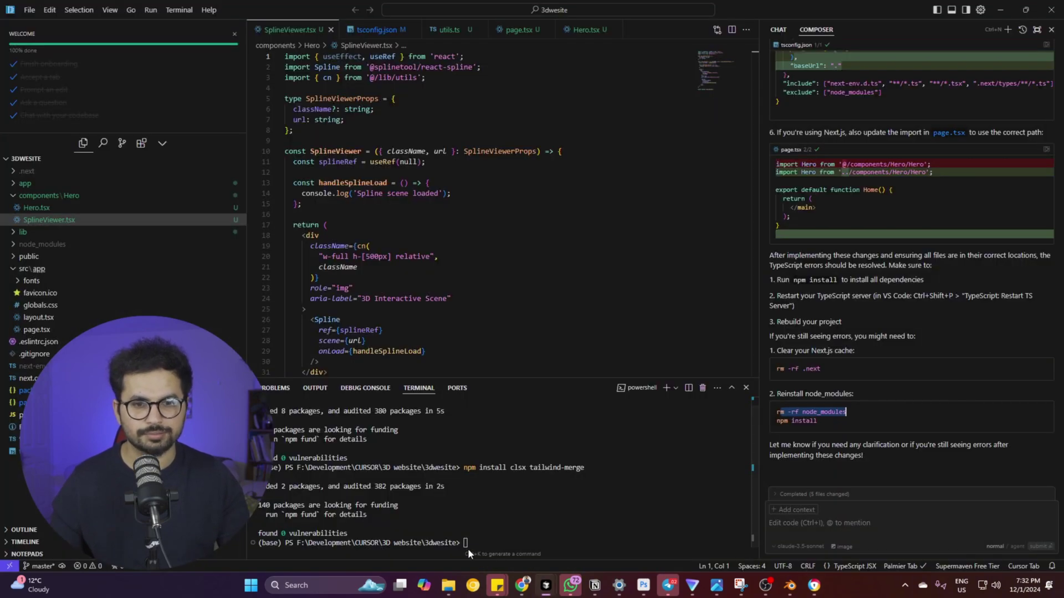
pyautogui.press('Up')
pyautogui.press('Up')
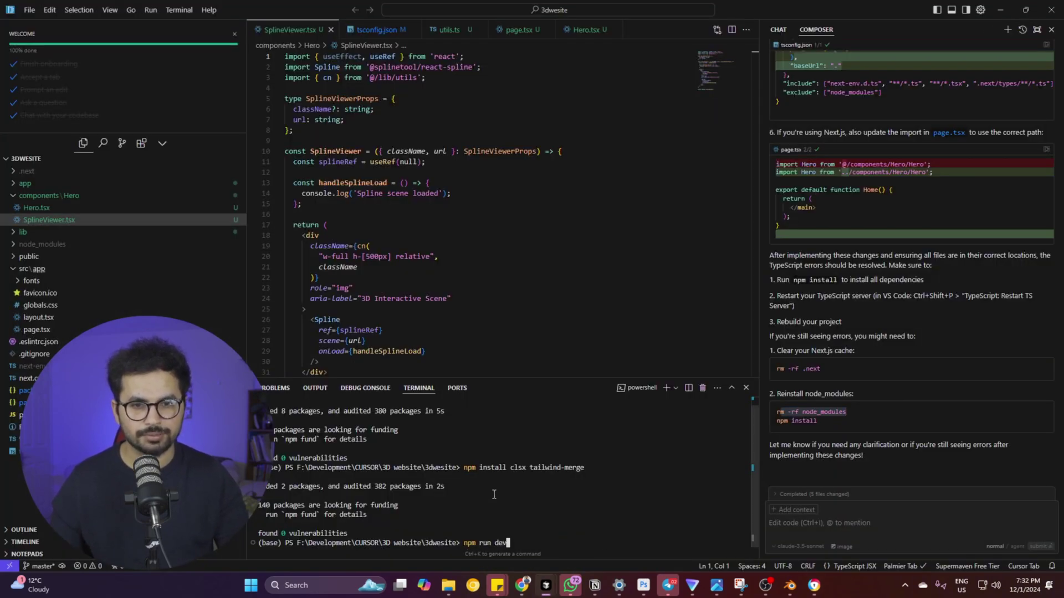
pyautogui.press('Down')
pyautogui.press('Return')
# - Check the terminal output and the localhost:3001 page in the browser, and select the entire build error text
pyautogui.hotkey('alt', 'Tab')
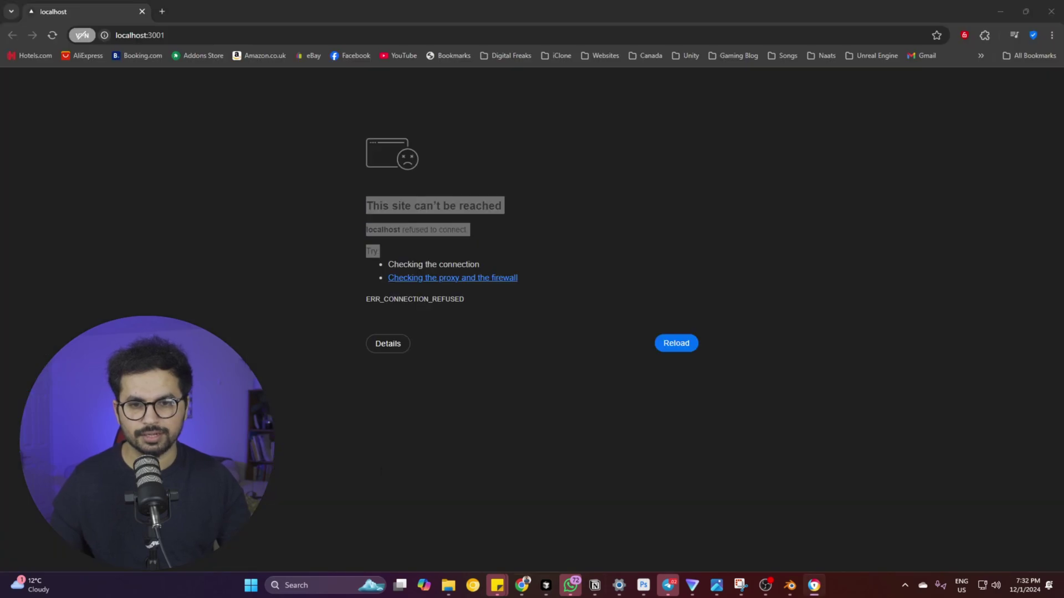
pyautogui.hotkey('alt', 'Tab')
pyautogui.hotkey('alt', 'Tab')
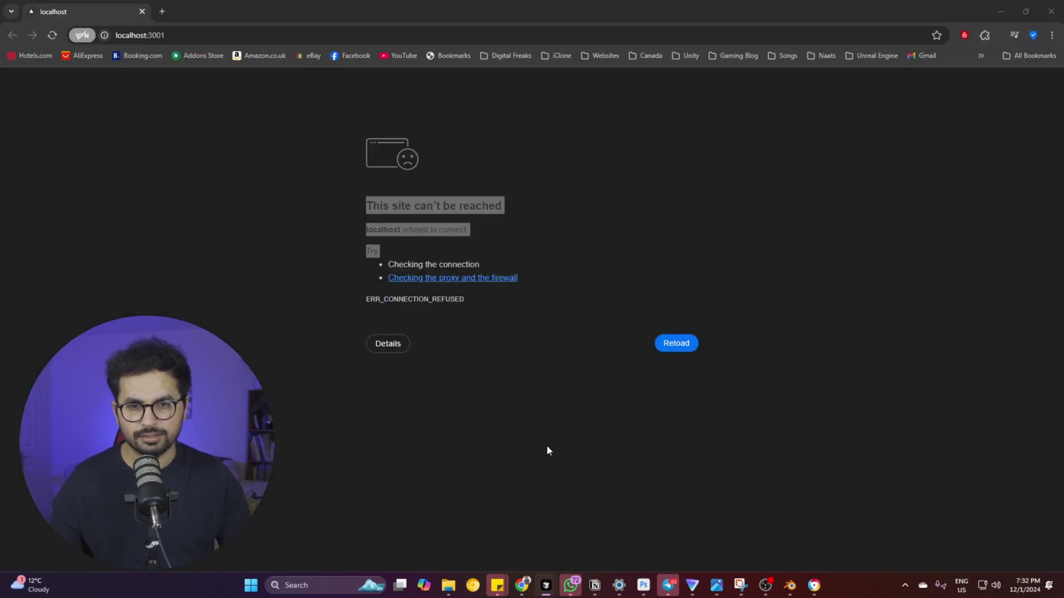
pyautogui.hotkey('alt', 'Tab')
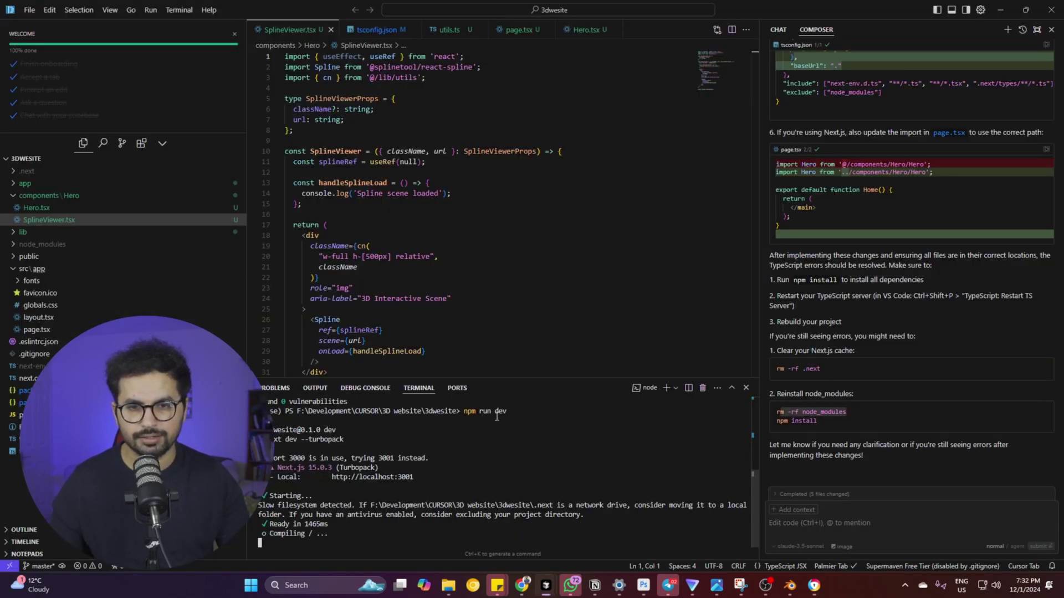
pyautogui.hotkey('alt', 'Tab')
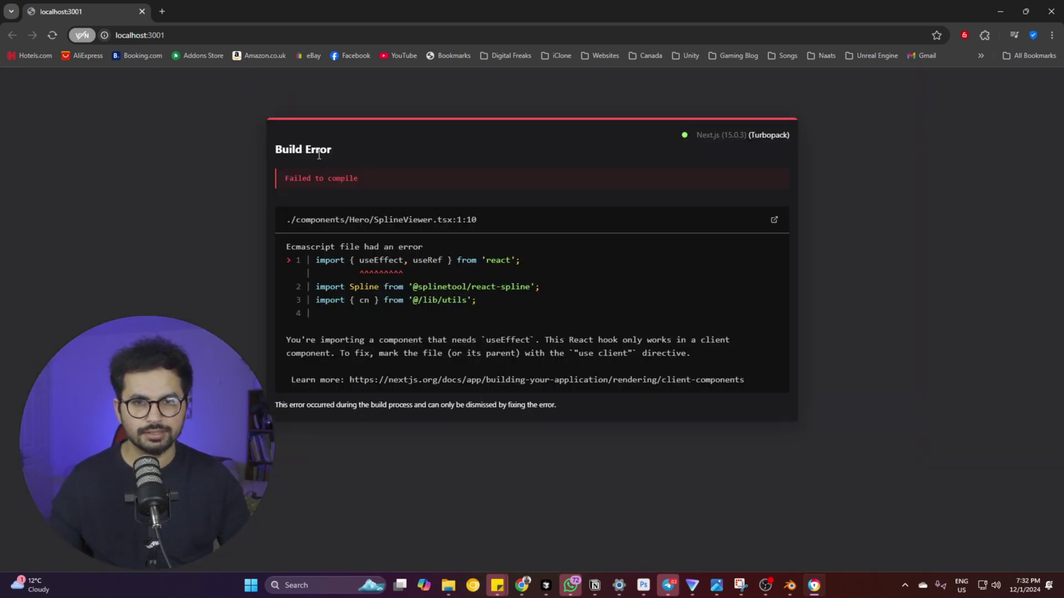
pyautogui.moveTo(278, 145); pyautogui.dragTo(559, 408)
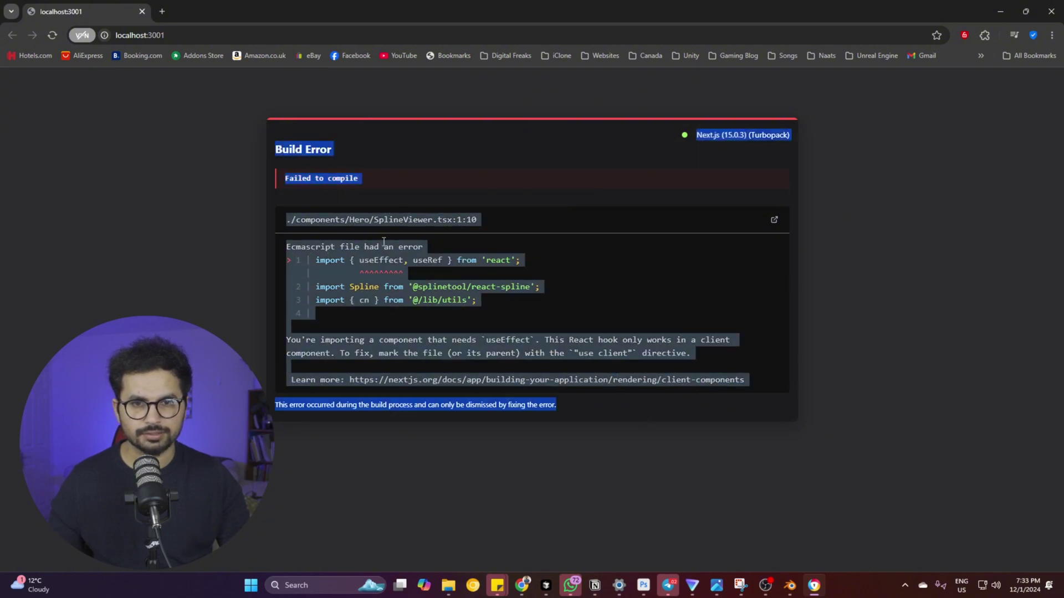
# - Switch to Cursor, send the copied build error to Composer, and accept its "use client" edits to the Spline viewer and Hero components
pyautogui.hotkey('alt', 'Tab')
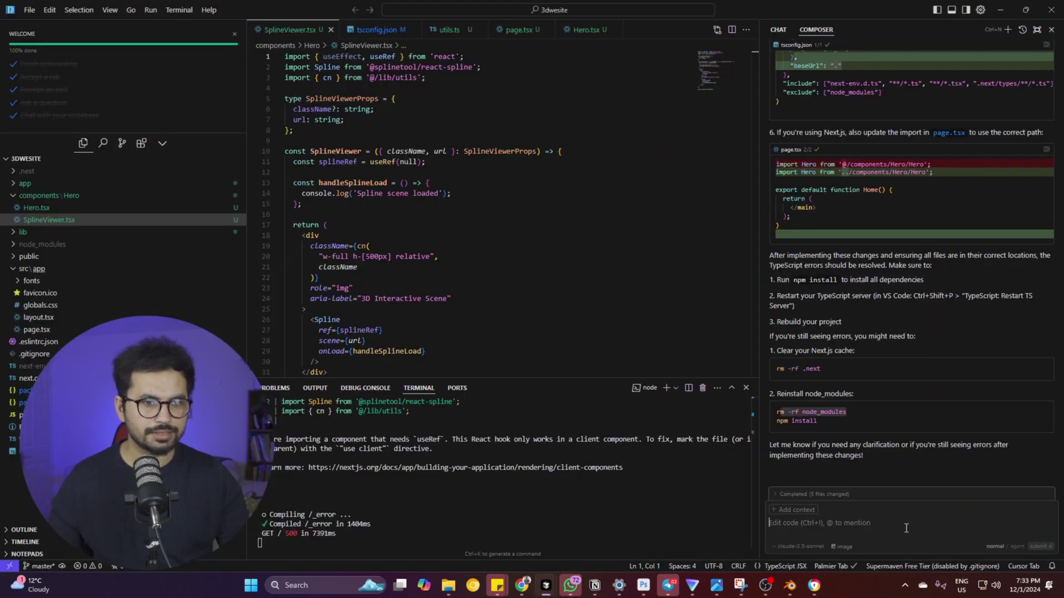
pyautogui.hotkey('ctrl', 'v')
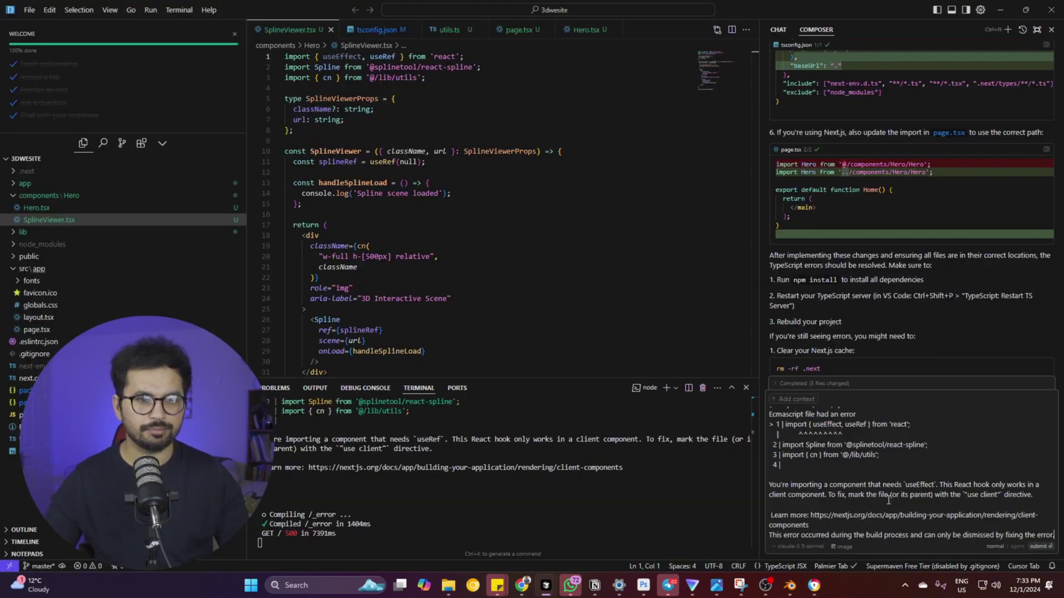
pyautogui.click(1038, 547)
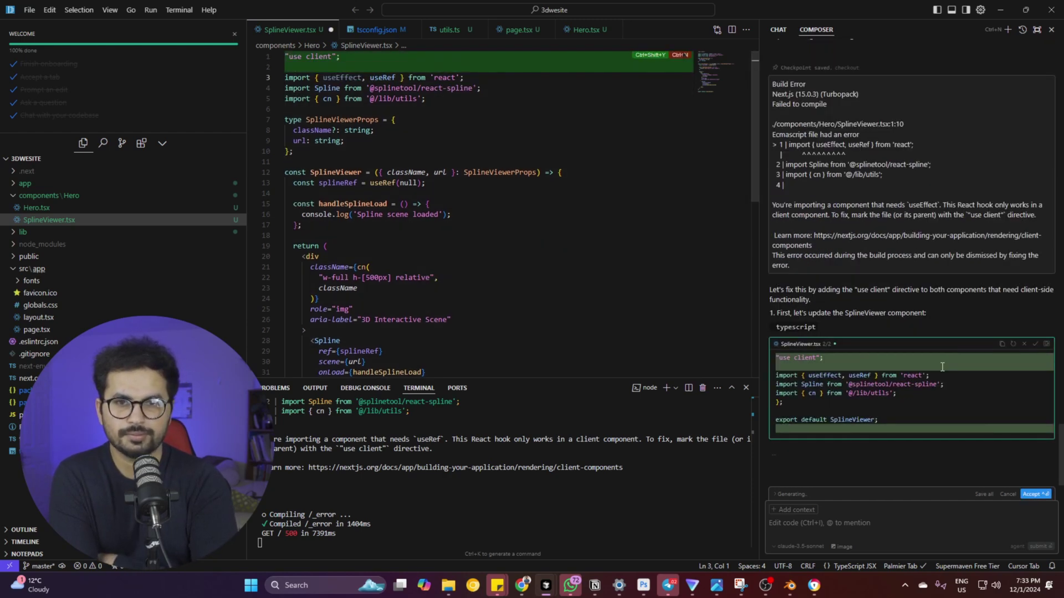
pyautogui.click(1044, 497)
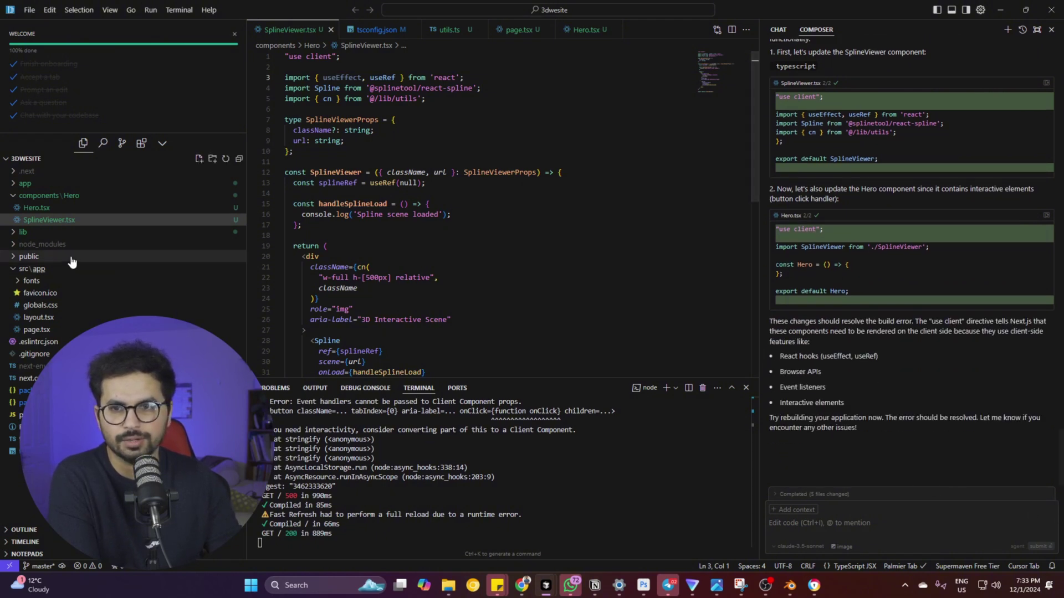
# - Switch to the browser, reload the localhost:3001 page, and copy the first console error together with its call stack
pyautogui.click(813, 585)
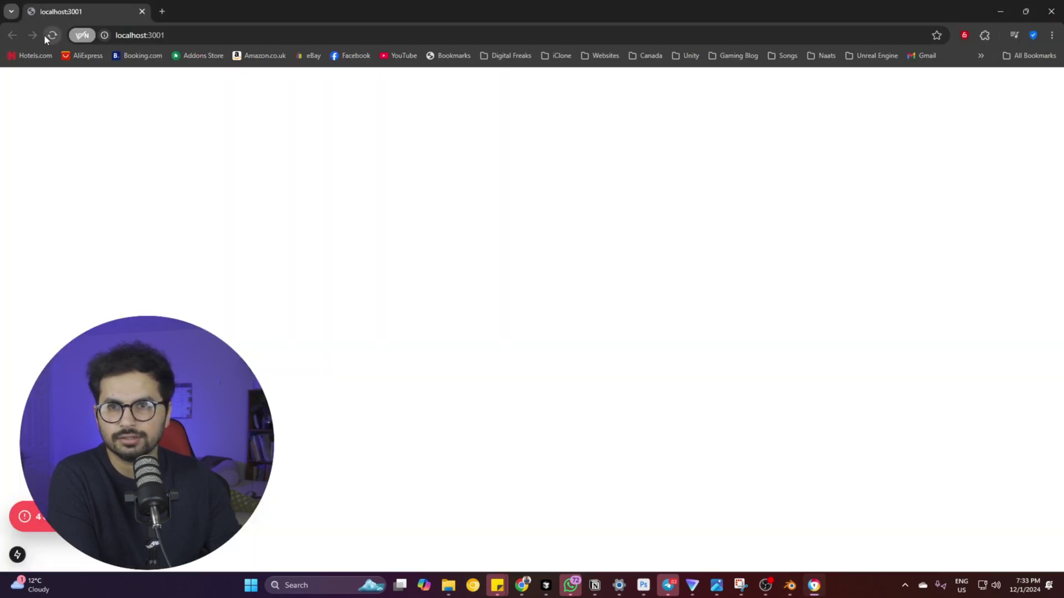
pyautogui.click(45, 34)
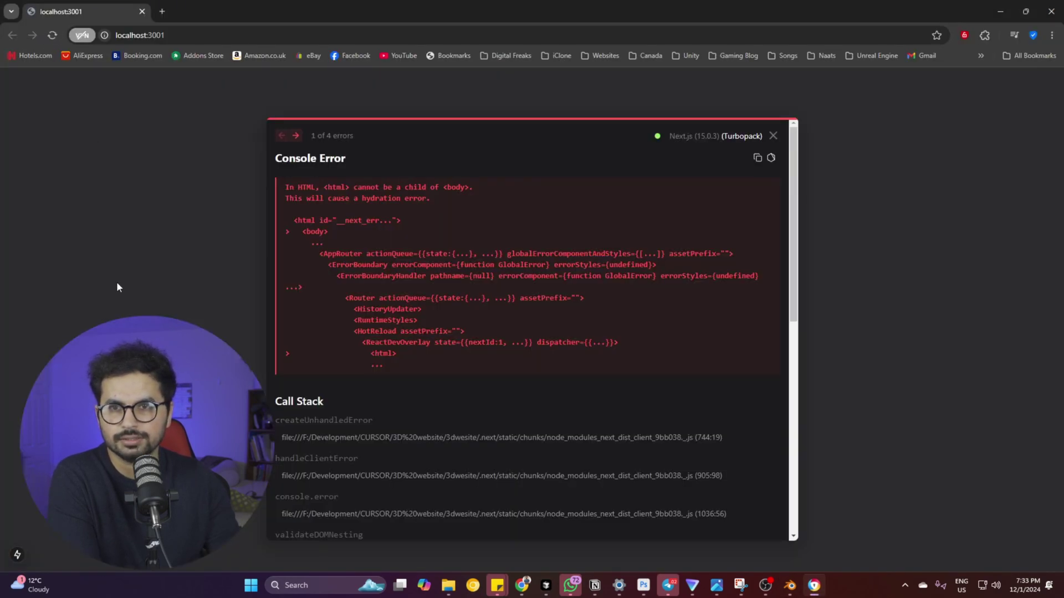
pyautogui.moveTo(277, 159); pyautogui.dragTo(520, 430)
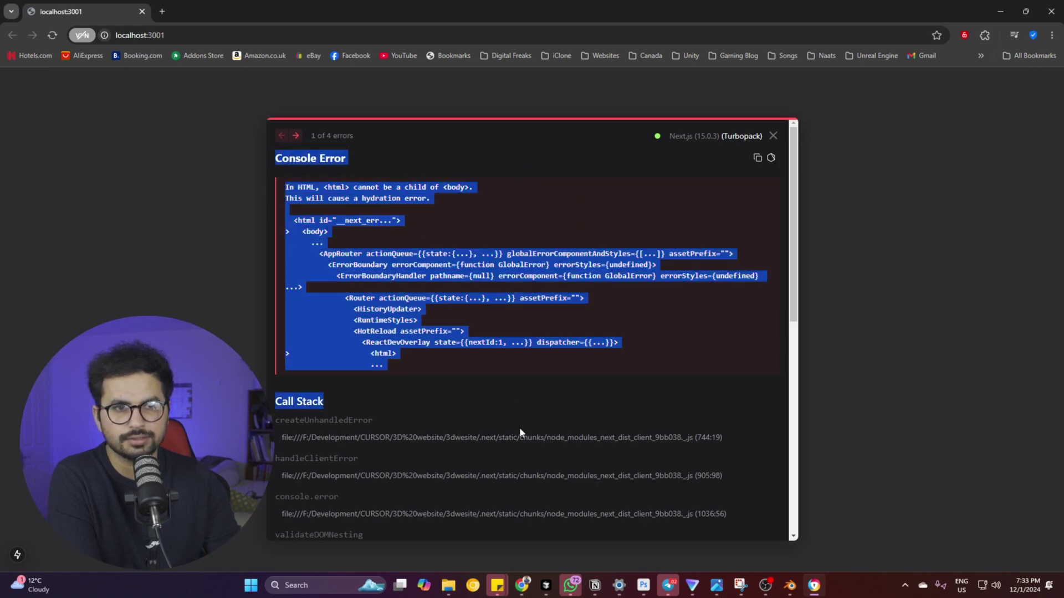
pyautogui.scroll(-10, 554, 471)
pyautogui.keyDown('shift'); pyautogui.click(770, 524); pyautogui.keyUp('shift')
pyautogui.scroll(10, 724, 397)
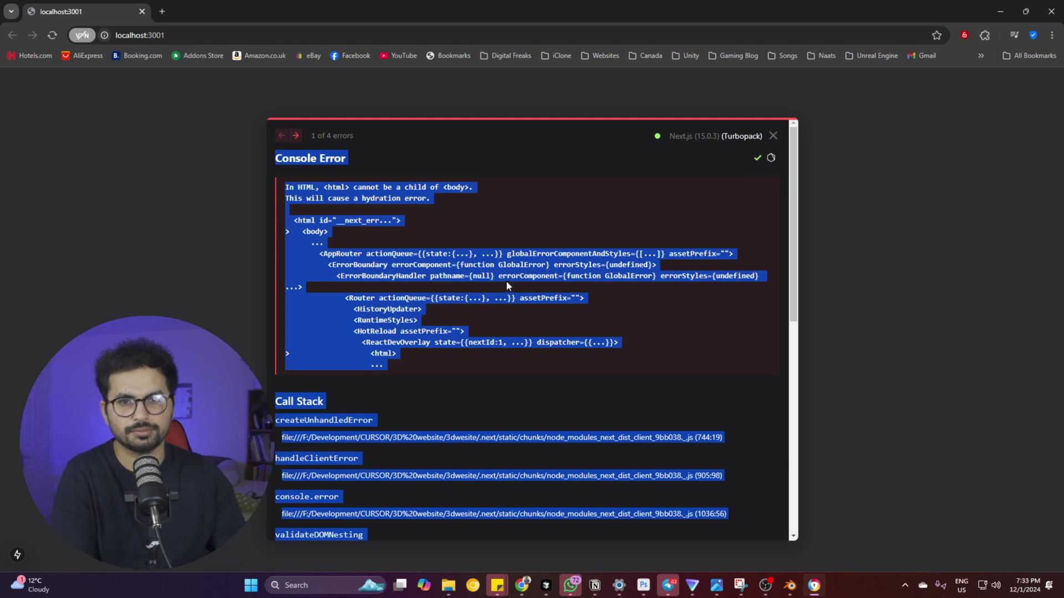
# - Return to Cursor and send the copied hydration error to Composer
pyautogui.hotkey('alt', 'Tab')
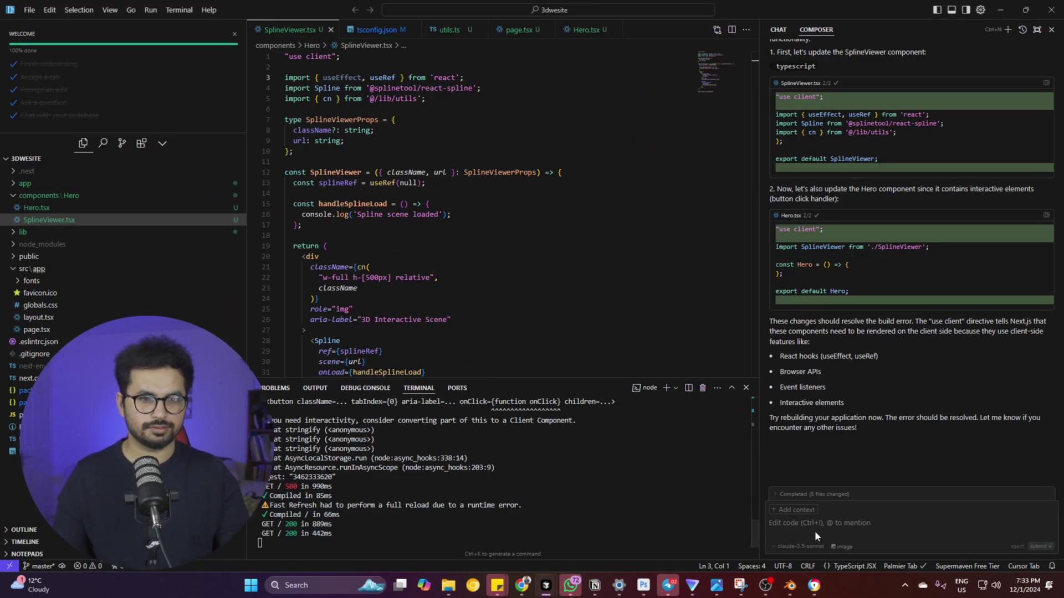
pyautogui.hotkey('ctrl', 'v')
pyautogui.press('Return')
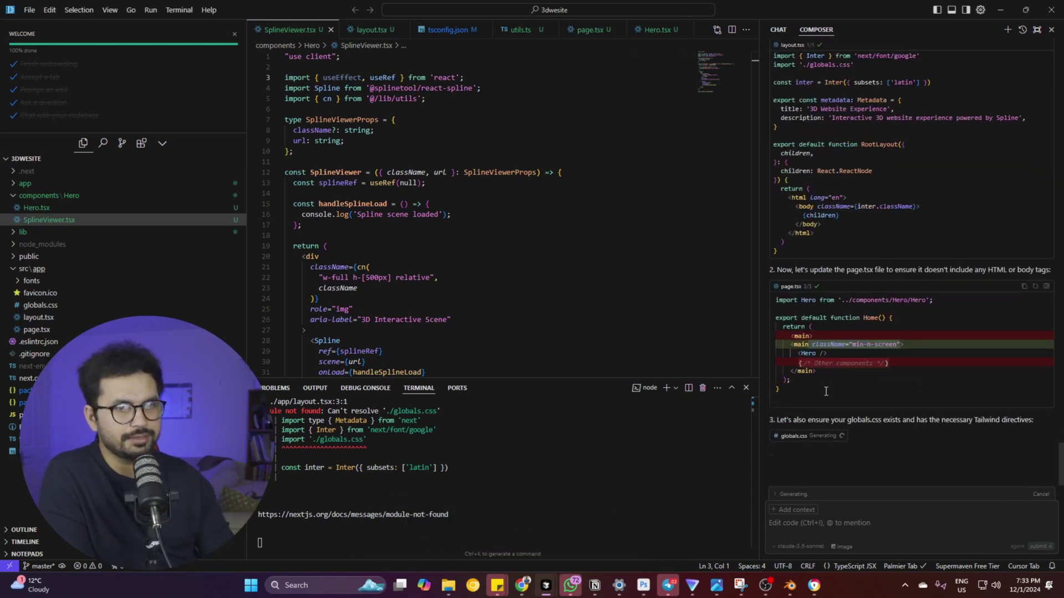
pyautogui.click(765, 586)
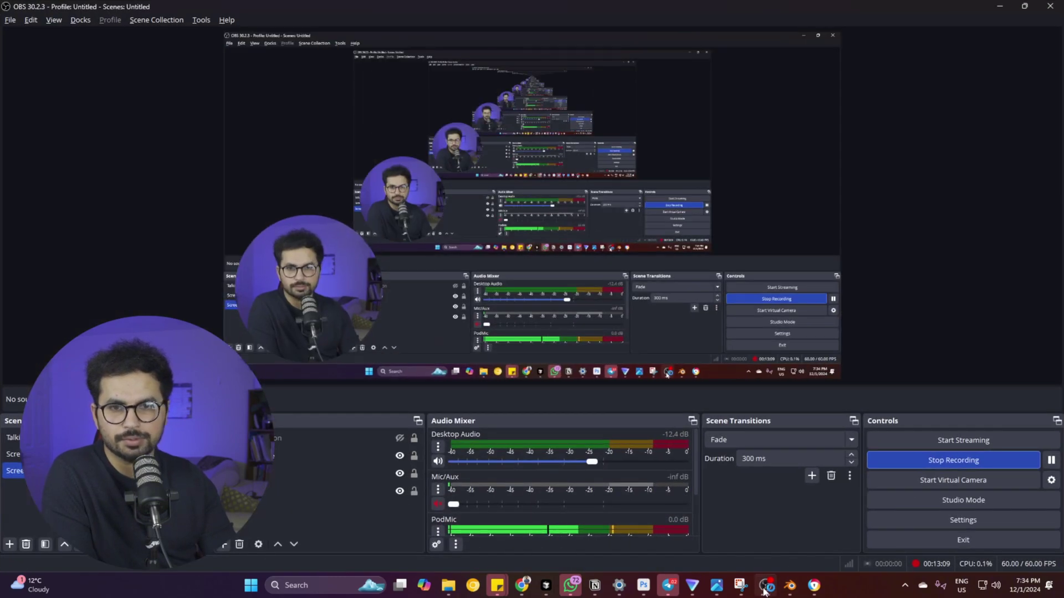
pyautogui.click(765, 587)
pyautogui.click(764, 587)
pyautogui.click(765, 588)
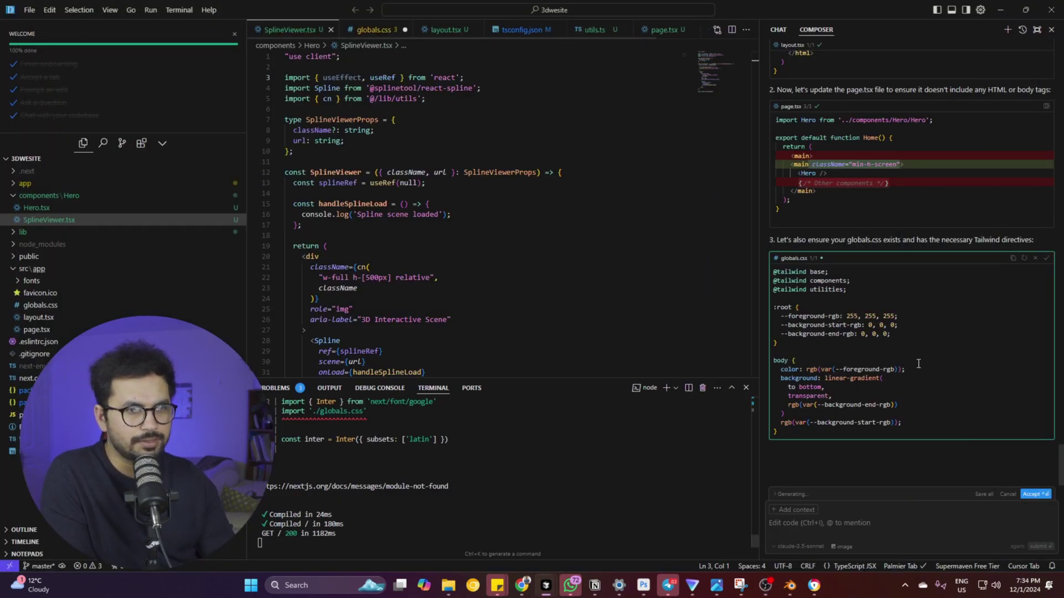
# - Accept Composer's changes to layout.tsx, page.tsx and globals.css, and read through its closing notes on dependencies
pyautogui.click(1040, 495)
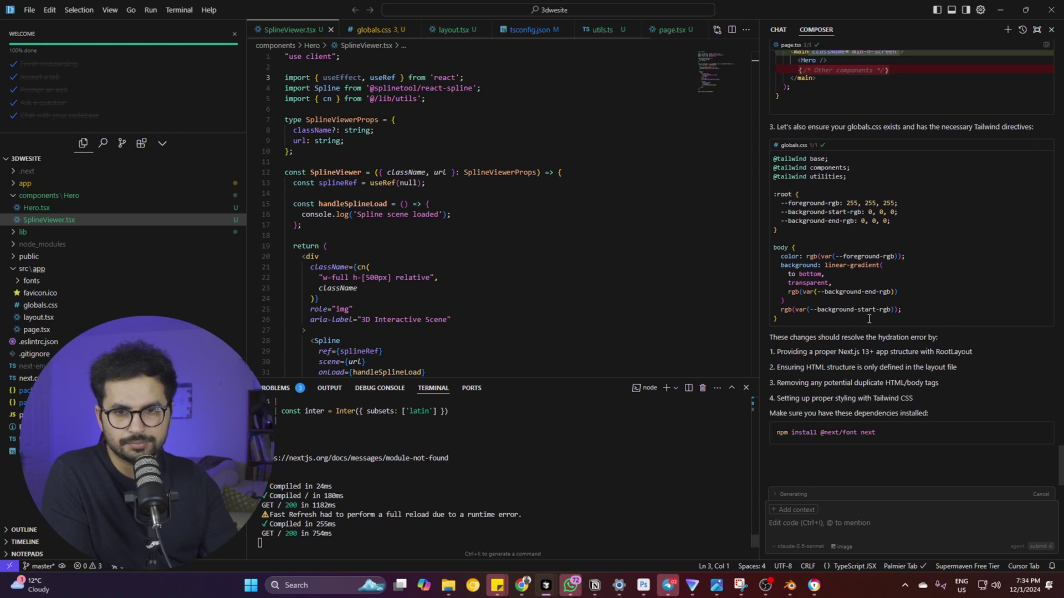
pyautogui.scroll(3, 924, 394)
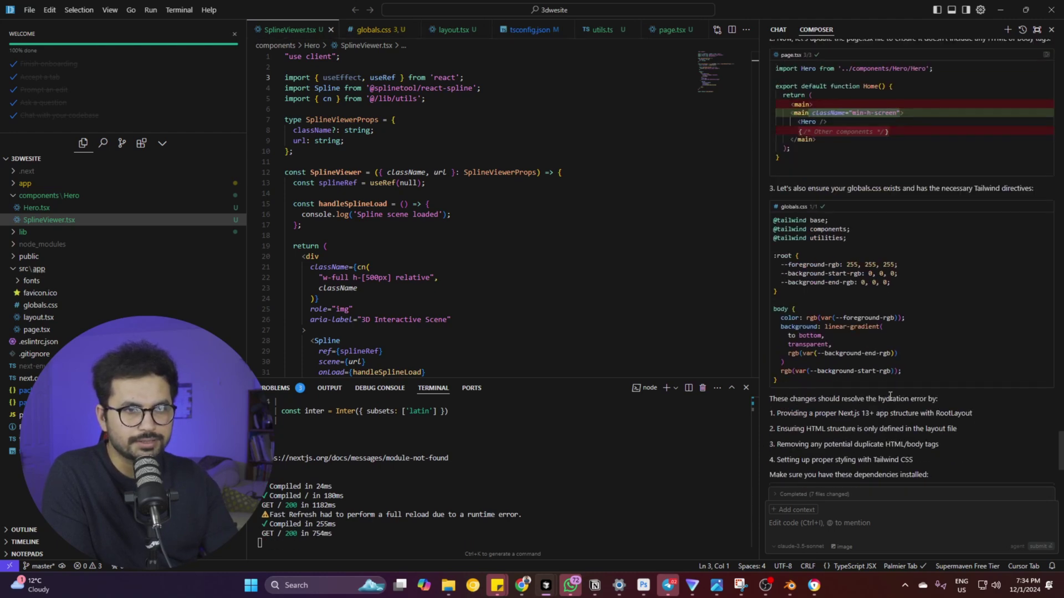
pyautogui.scroll(-5, 890, 396)
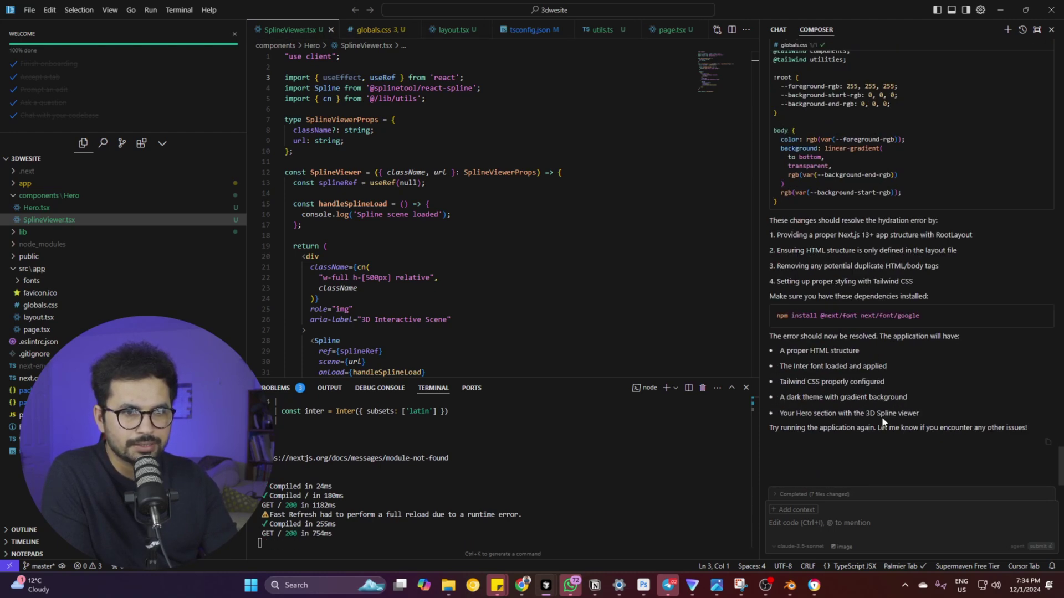
pyautogui.tripleClick(834, 314)
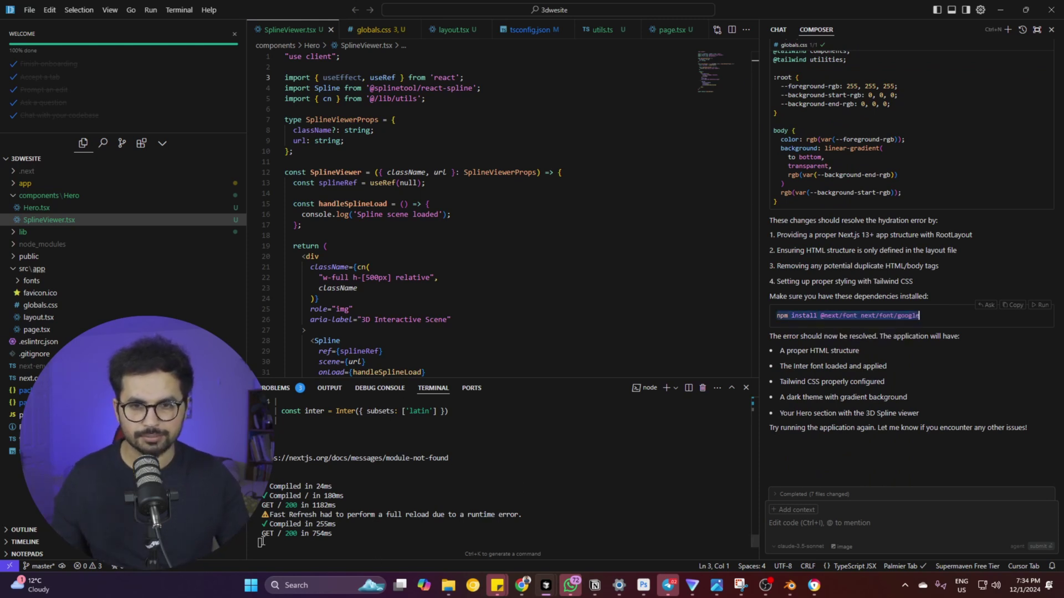
pyautogui.hotkey('ctrl', 'c')
pyautogui.hotkey('ctrl', 'c')
pyautogui.hotkey('ctrl', 'c')
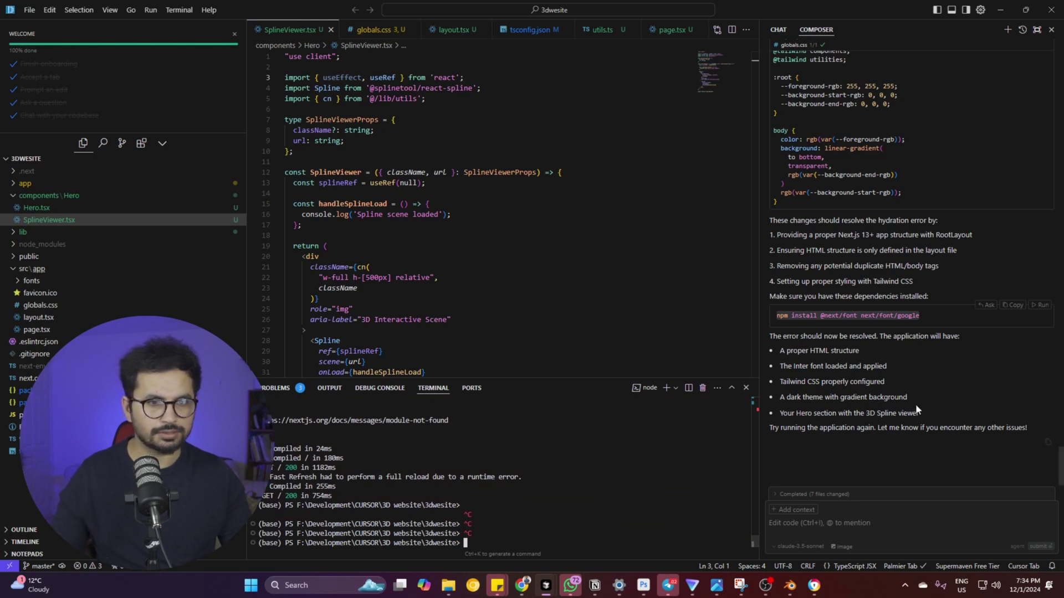
pyautogui.tripleClick(839, 322)
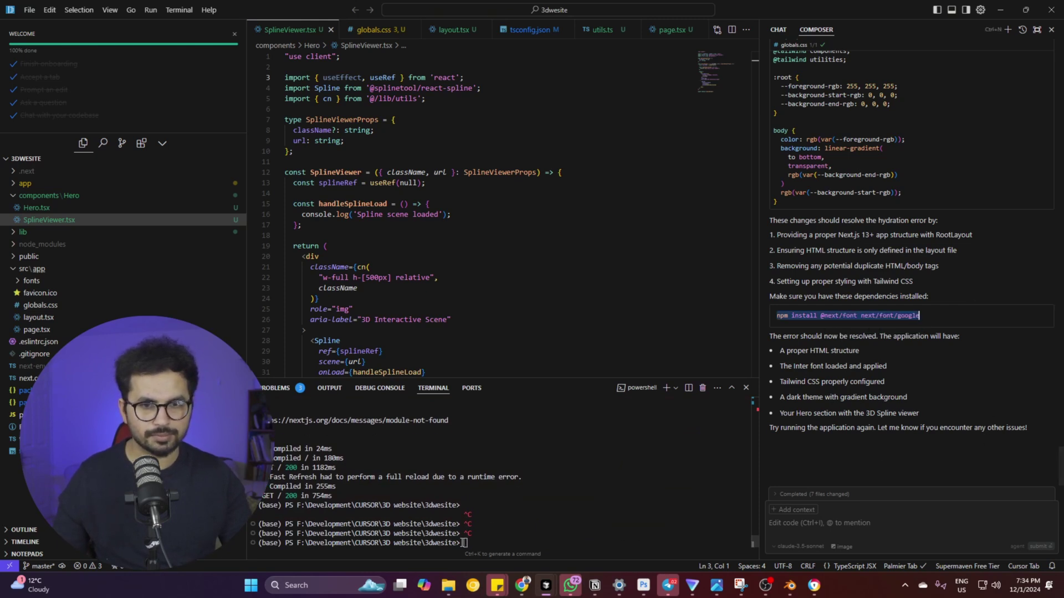
pyautogui.hotkey('ctrl', 'v')
pyautogui.press('Return')
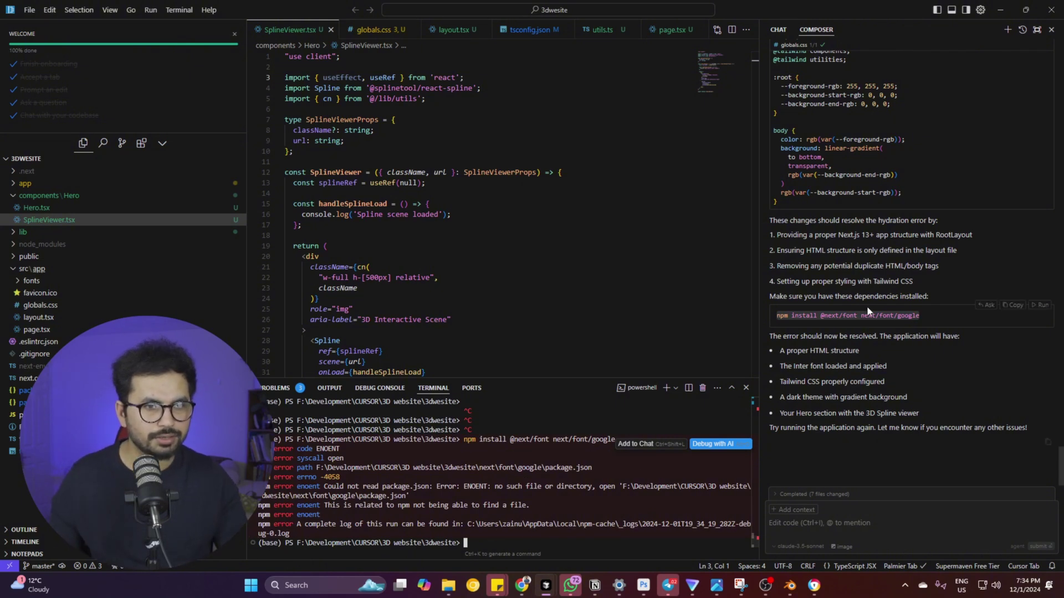
# - Retry the suggested font package installation by running the command directly from Composer's response
pyautogui.tripleClick(846, 314)
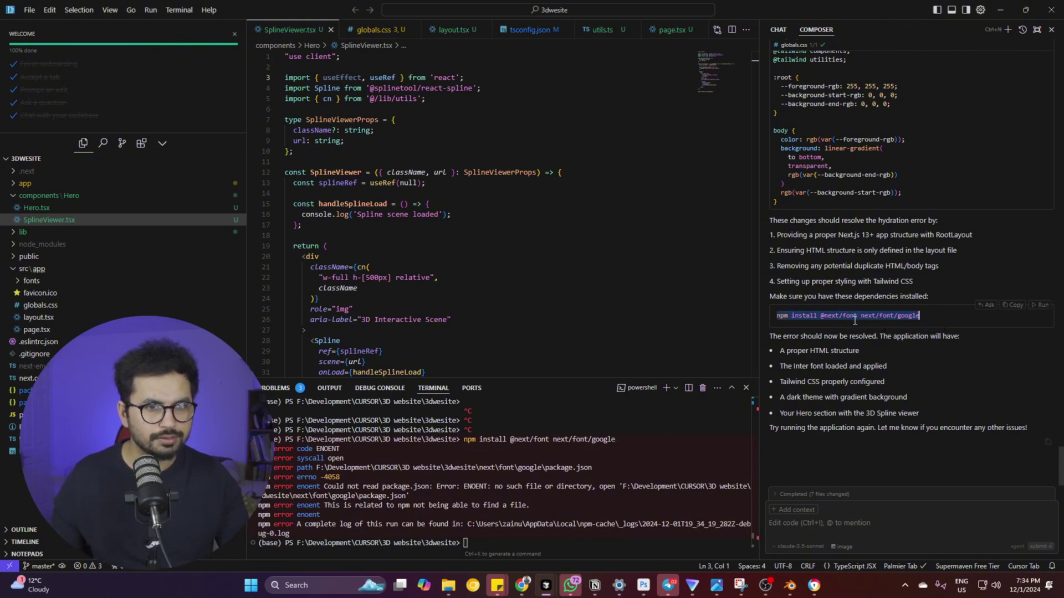
pyautogui.rightClick(848, 317)
pyautogui.click(1037, 306)
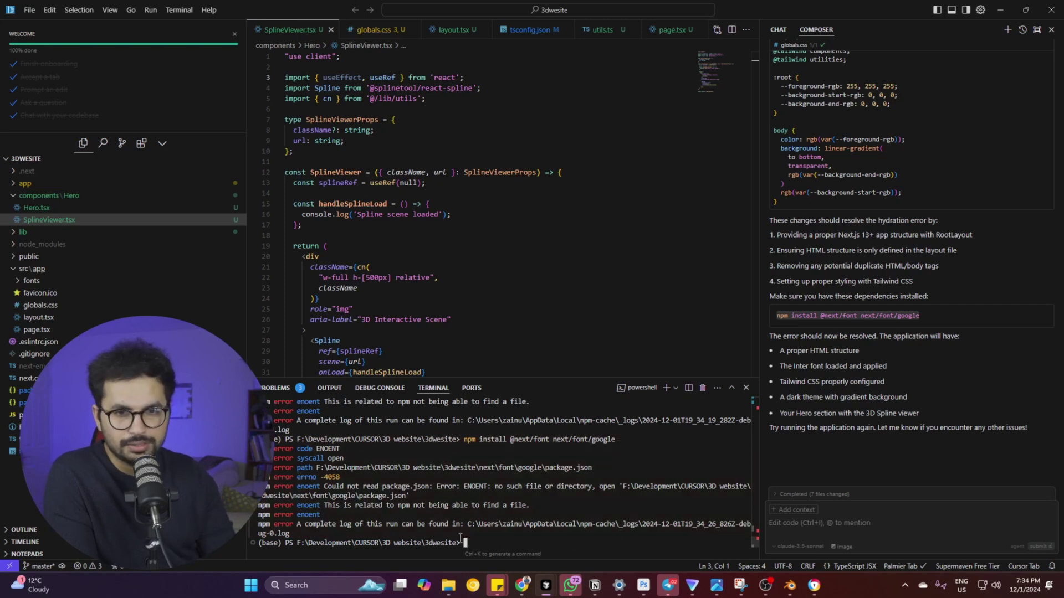
# - Start the development server with npm run dev and check the localhost:3001 page in the browser
pyautogui.write('npm run dev')
pyautogui.press('Return')
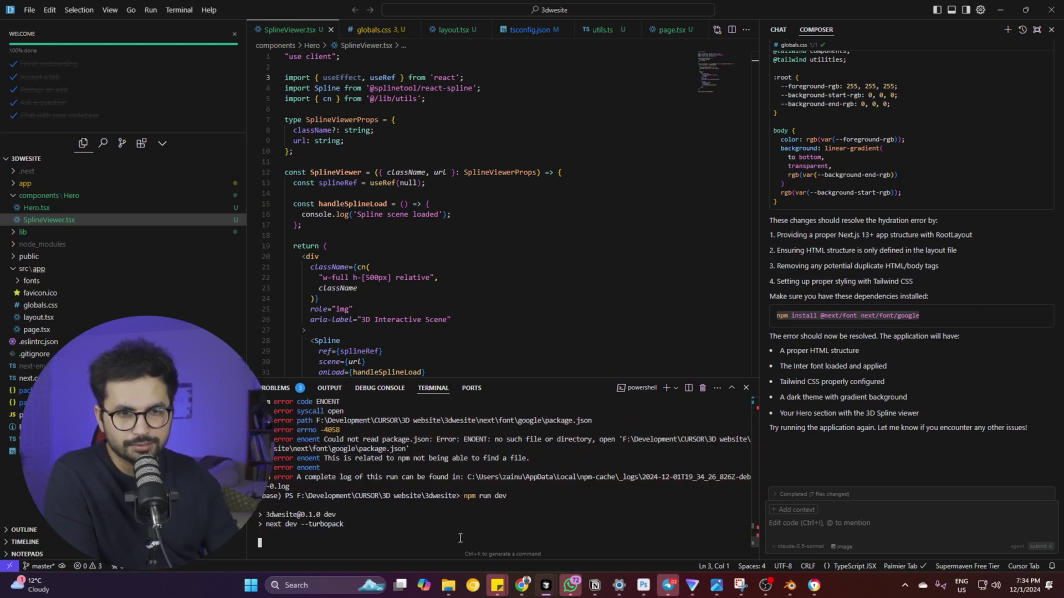
pyautogui.click(814, 587)
pyautogui.click(814, 586)
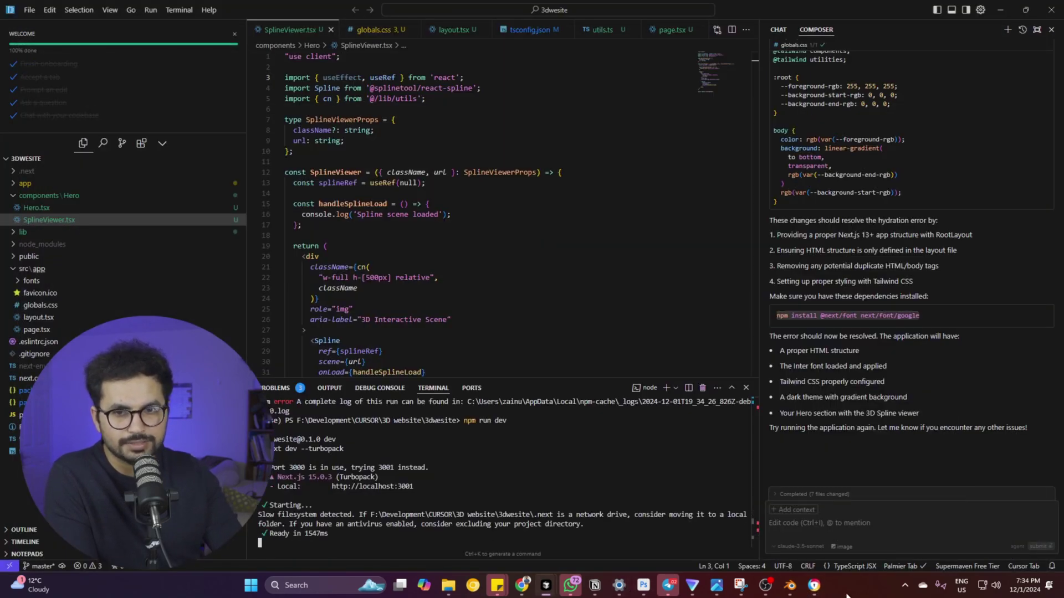
pyautogui.click(818, 593)
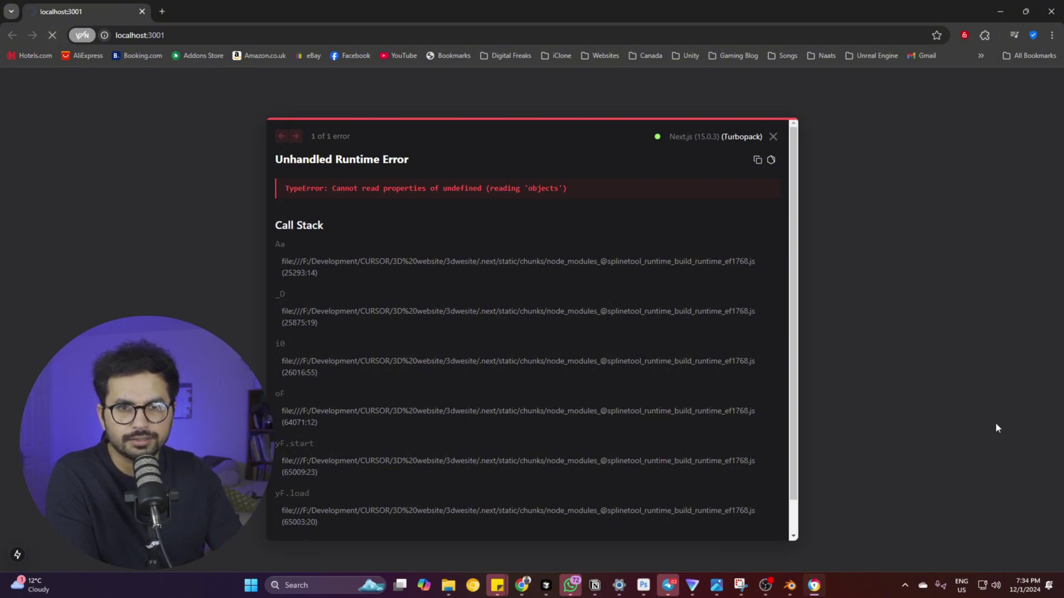
pyautogui.click(823, 590)
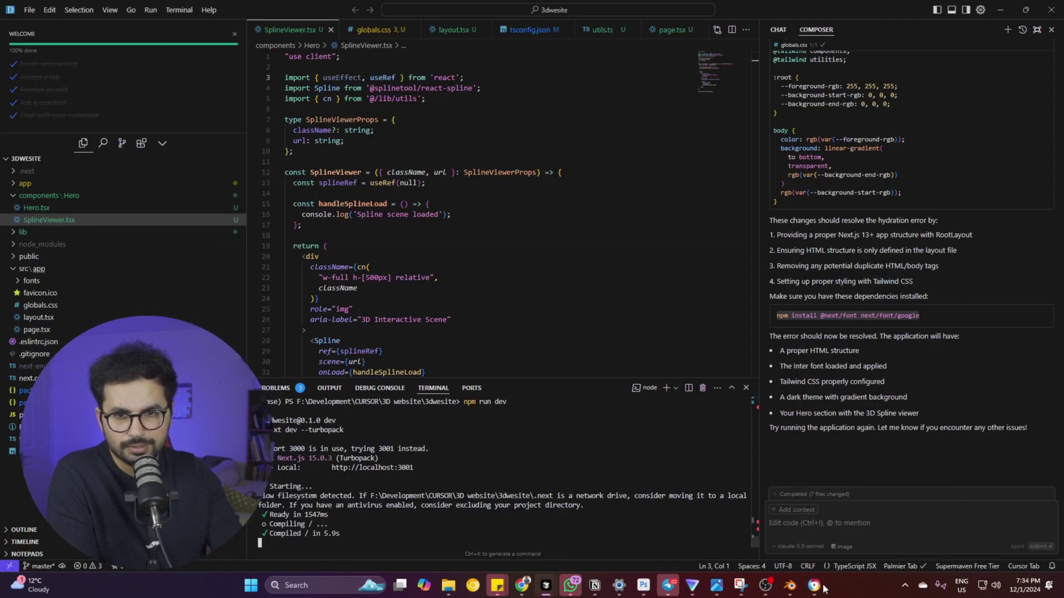
pyautogui.click(824, 589)
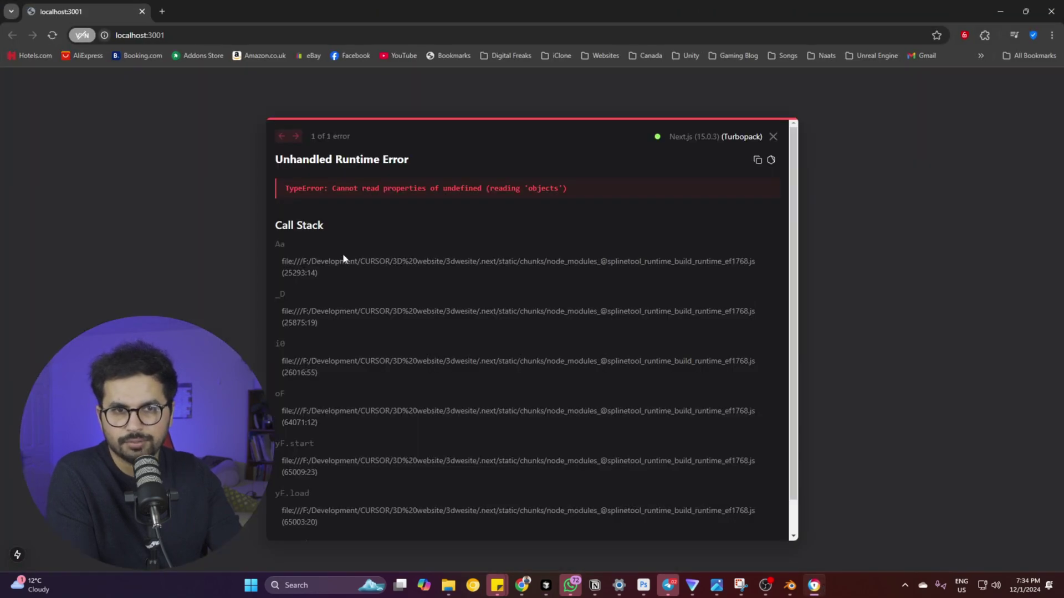
# - Copy the unhandled runtime error with its call stack from the browser and send it to Composer in Cursor
pyautogui.scroll(-1, 417, 360)
pyautogui.scroll(1, 740, 235)
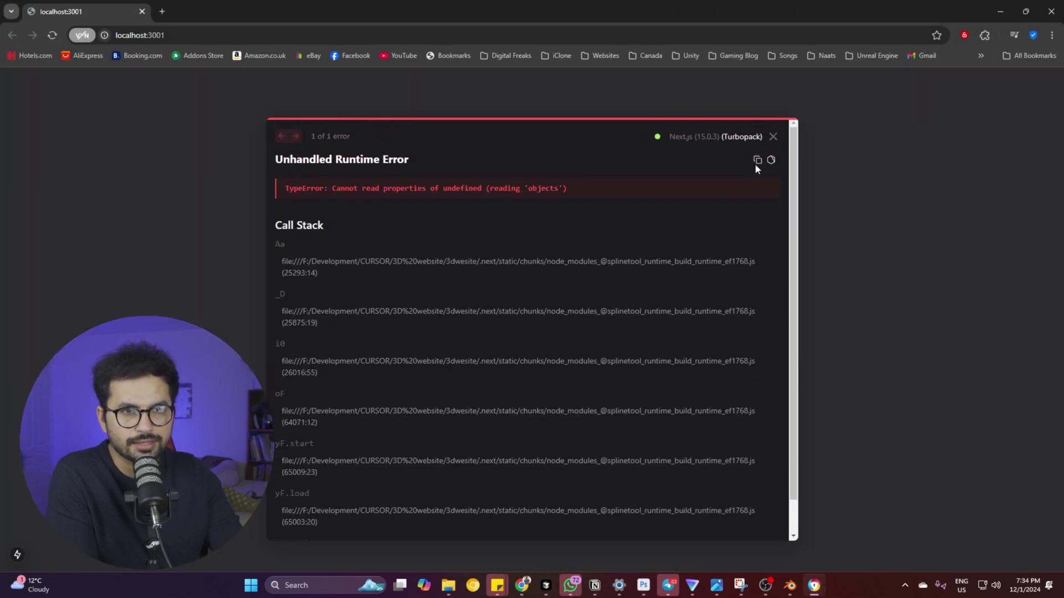
pyautogui.hotkey('alt', 'Tab')
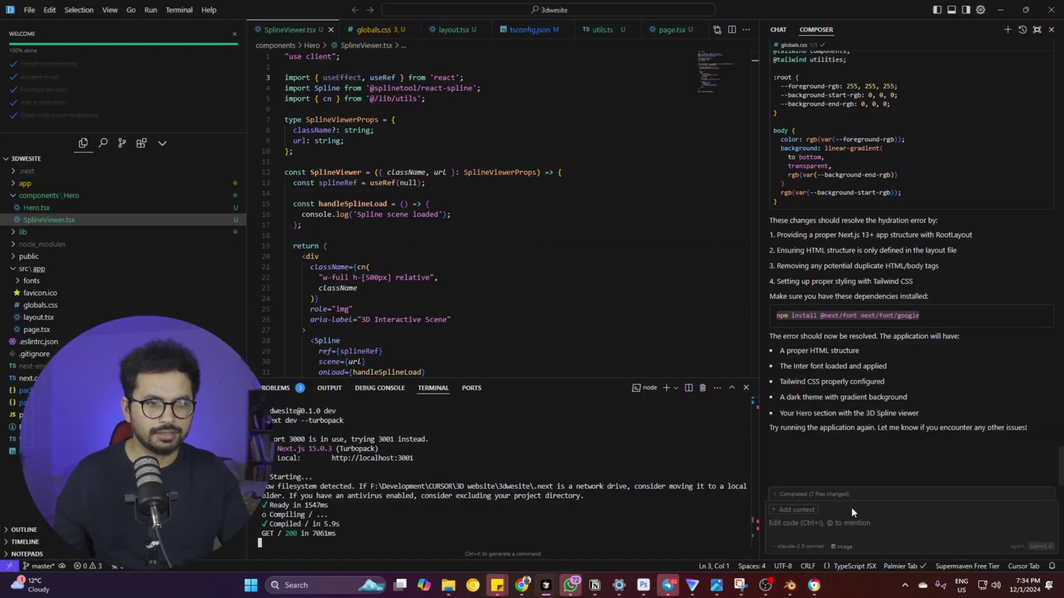
pyautogui.hotkey('ctrl', 'v')
pyautogui.press('Return')
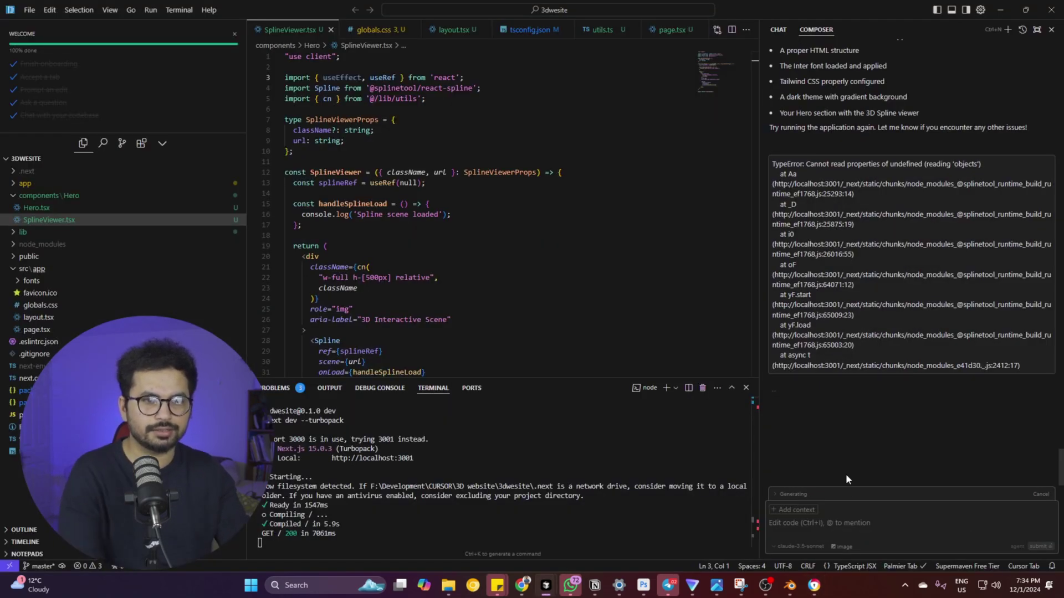
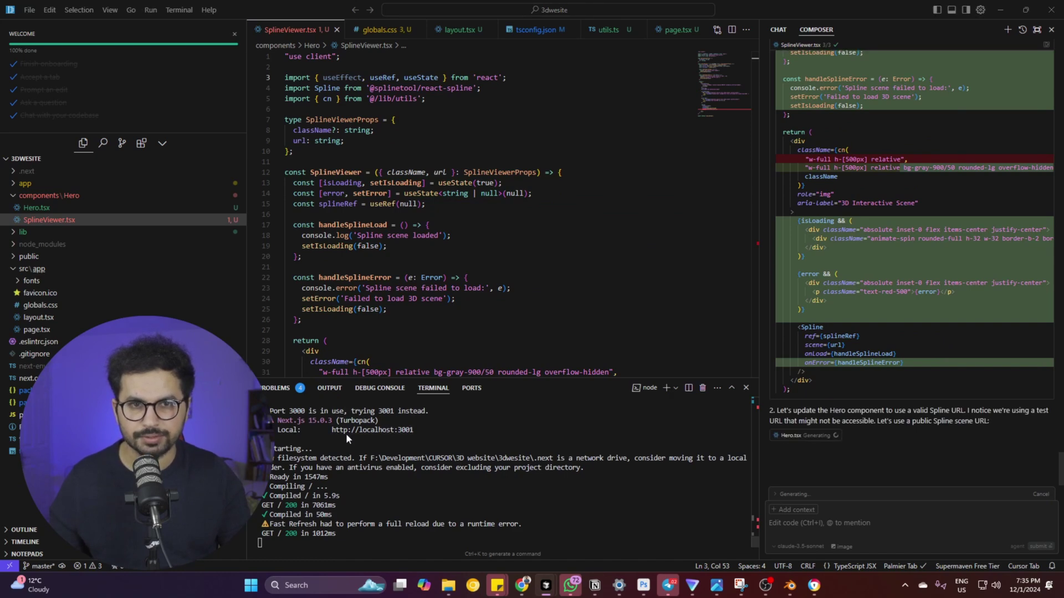
# - Check the browser page, the terminal output and the workspace's listed problems while Composer generates its fix
pyautogui.hotkey('alt', 'Tab')
pyautogui.hotkey('alt', 'Tab')
pyautogui.click(276, 388)
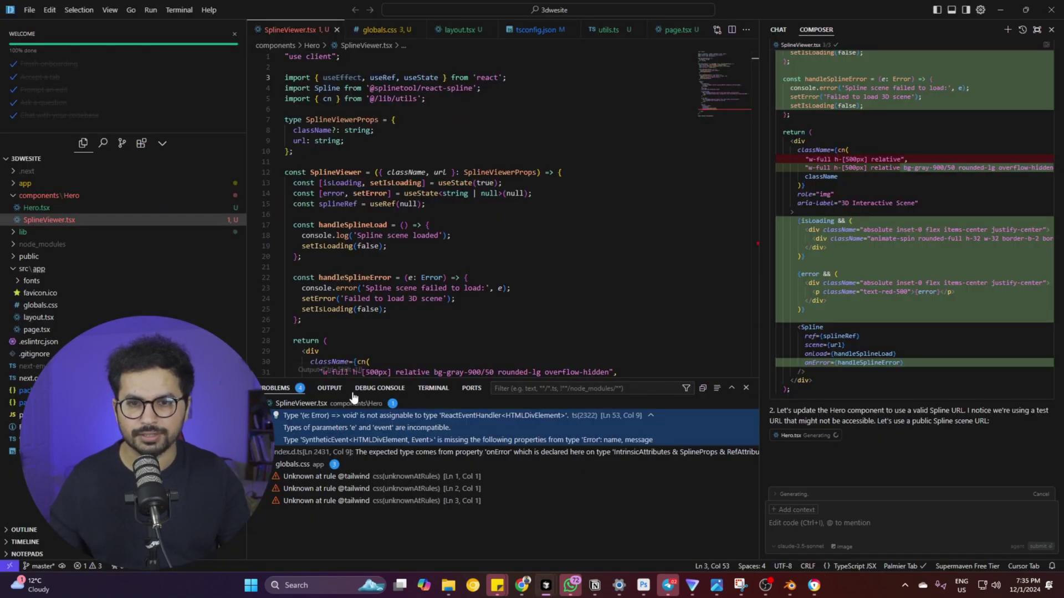
pyautogui.click(433, 388)
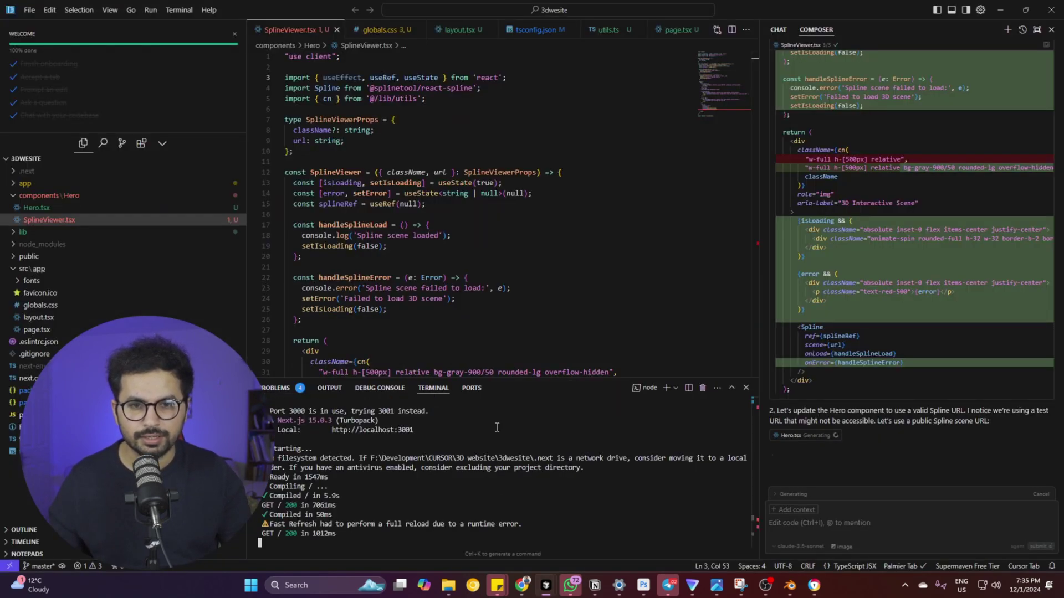
pyautogui.click(813, 586)
pyautogui.click(815, 591)
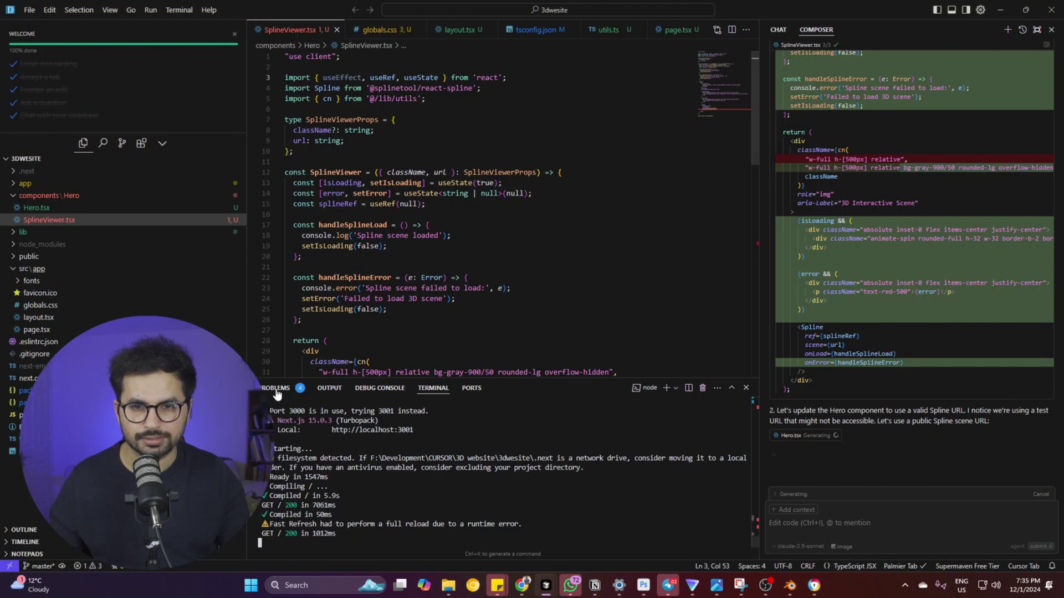
pyautogui.click(276, 389)
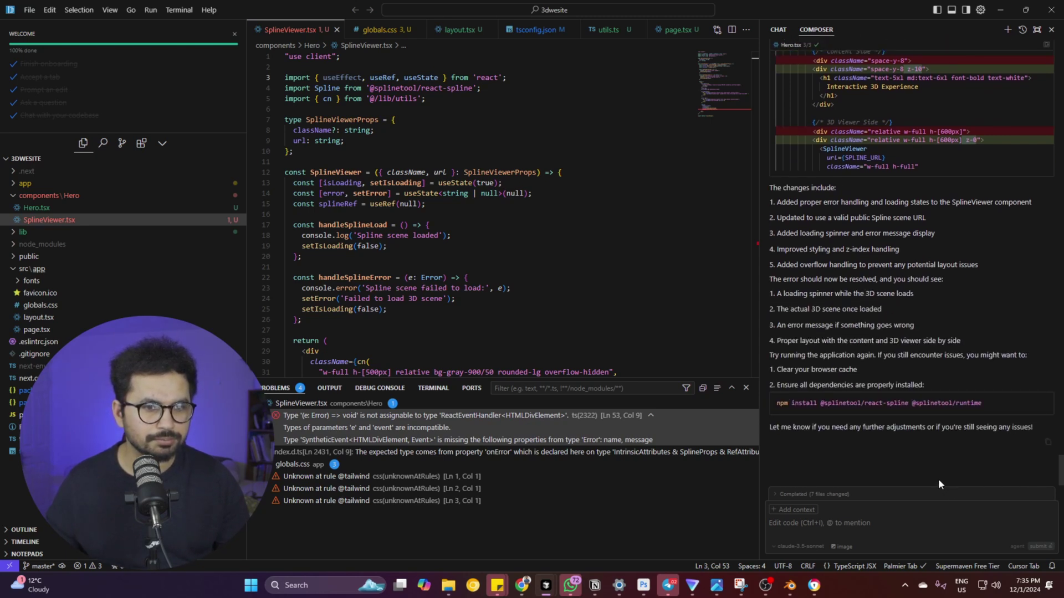
pyautogui.tripleClick(922, 431)
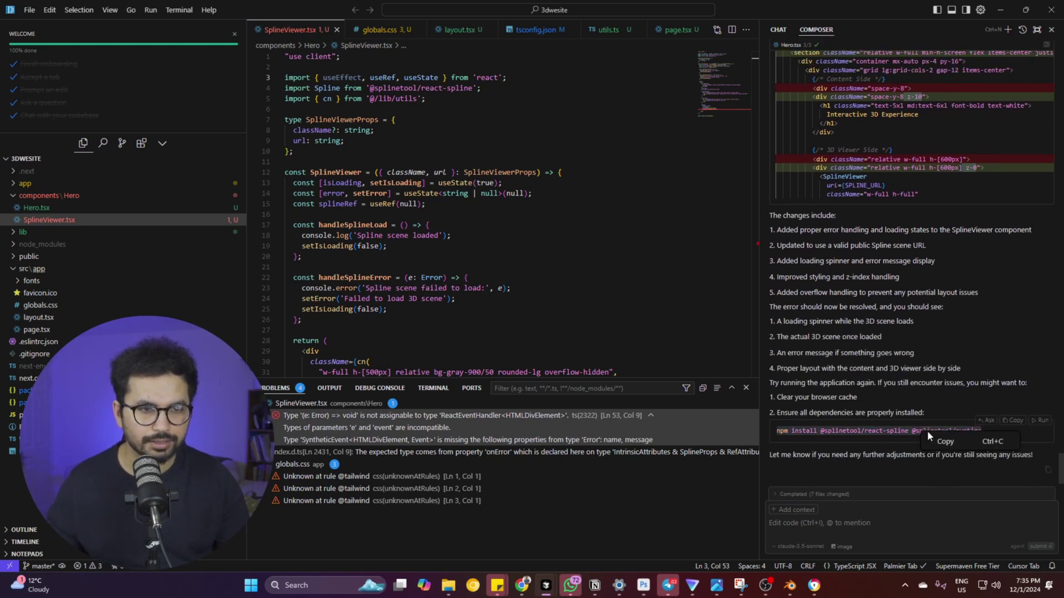
pyautogui.click(1043, 422)
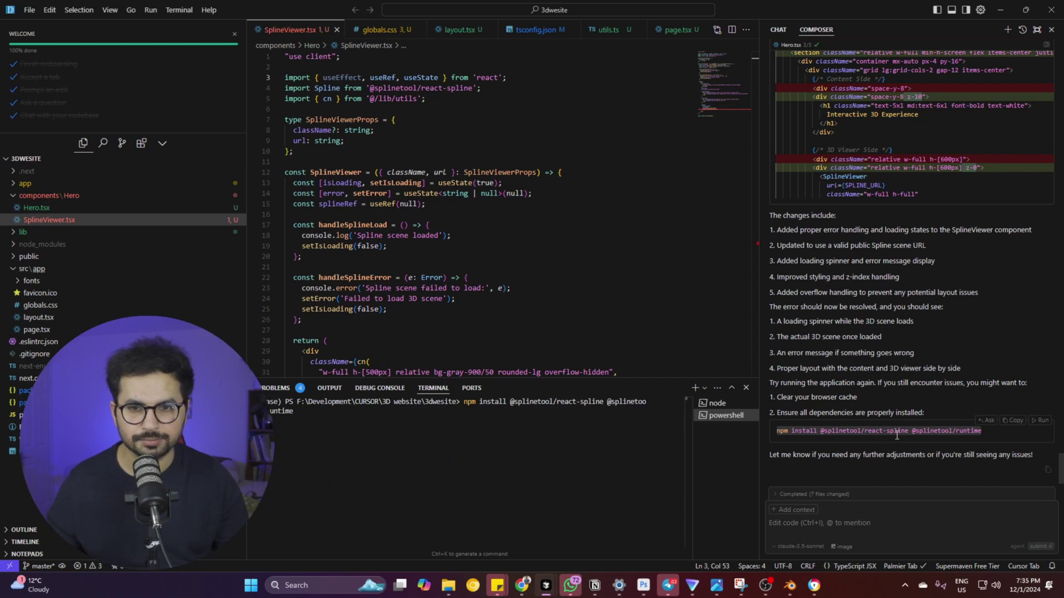
pyautogui.hotkey('alt', 'Tab')
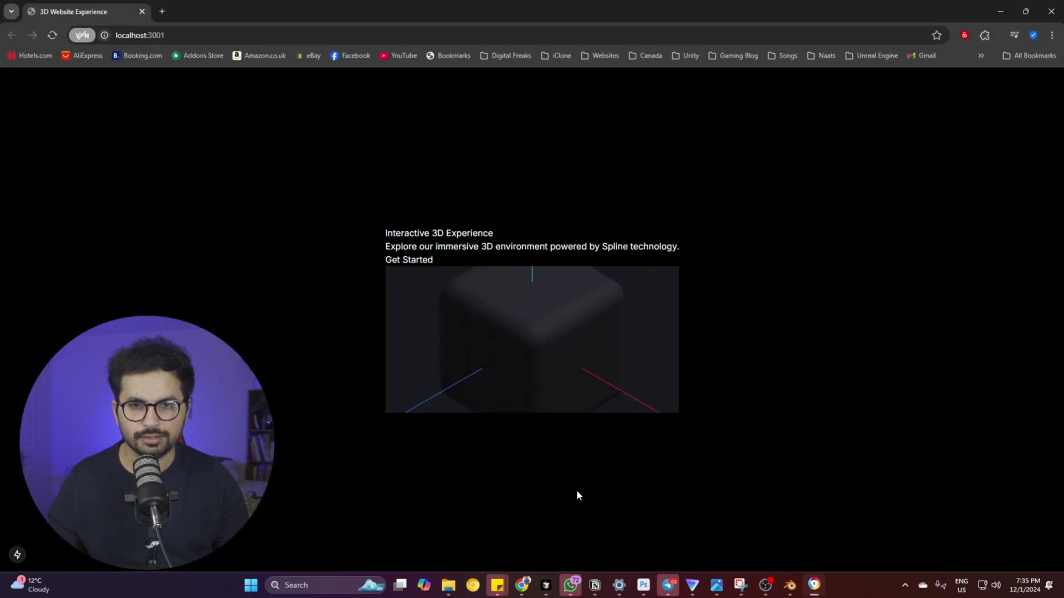
pyautogui.moveTo(444, 360); pyautogui.dragTo(486, 335)
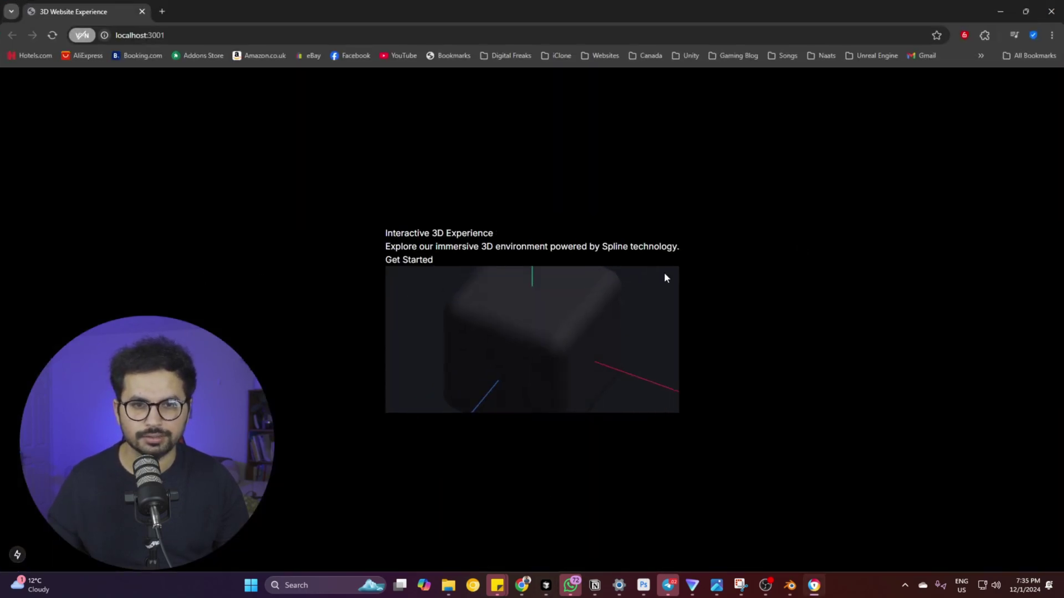
pyautogui.hotkey('alt', 'Tab')
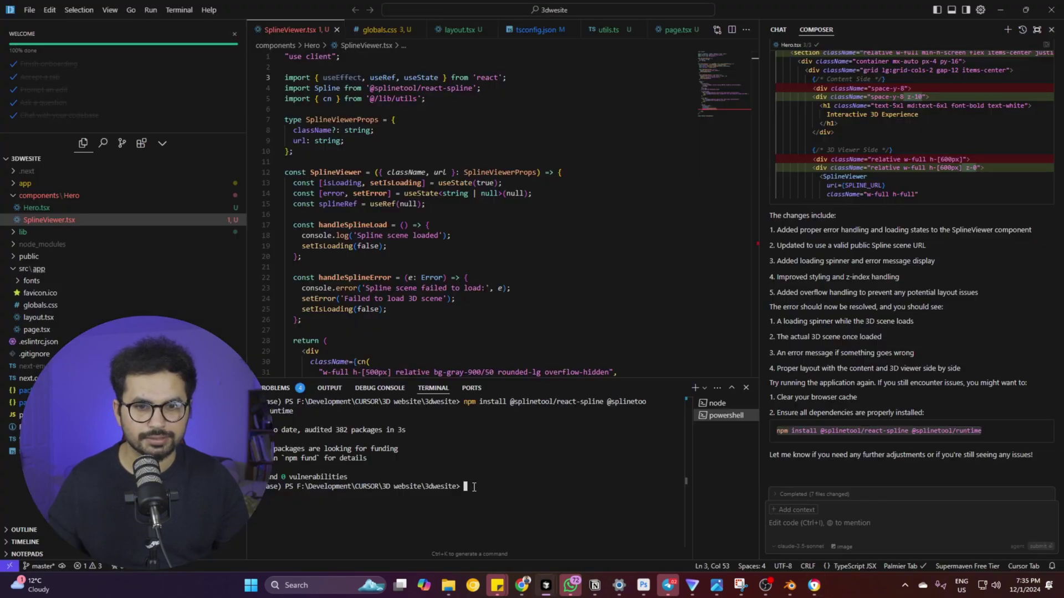
# - Start the development server with npm run dev and check the workspace's listed problems and the terminal output
pyautogui.press('Return')
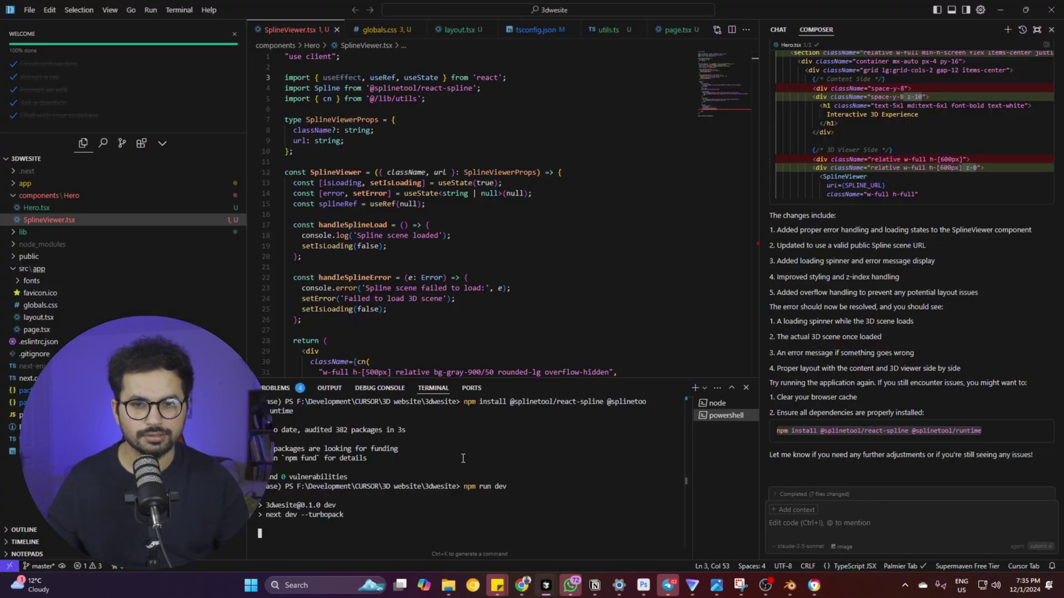
pyautogui.hotkey('alt', 'Tab')
pyautogui.hotkey('alt', 'Tab')
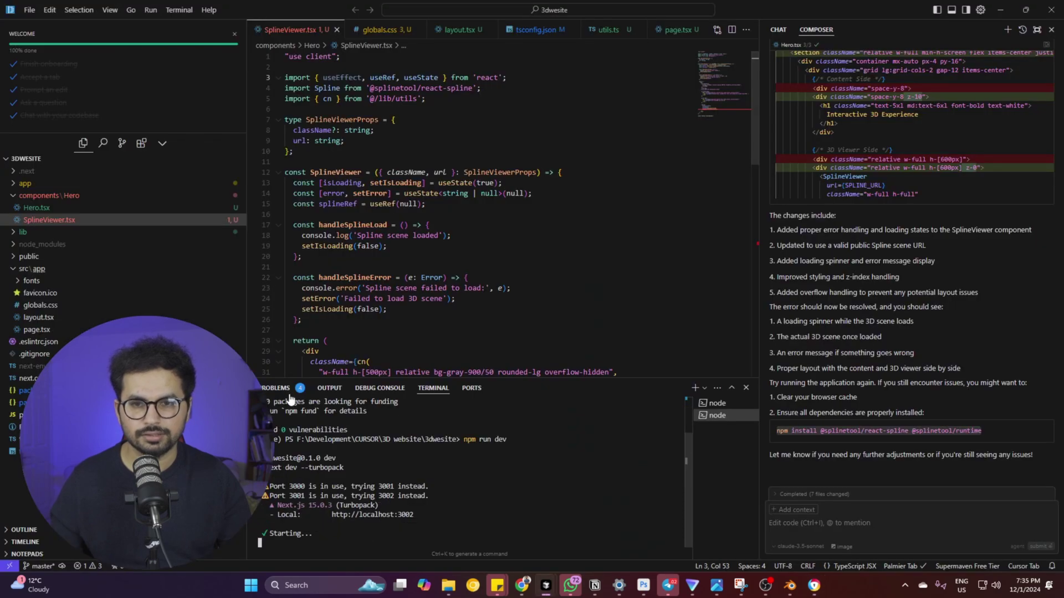
pyautogui.click(283, 389)
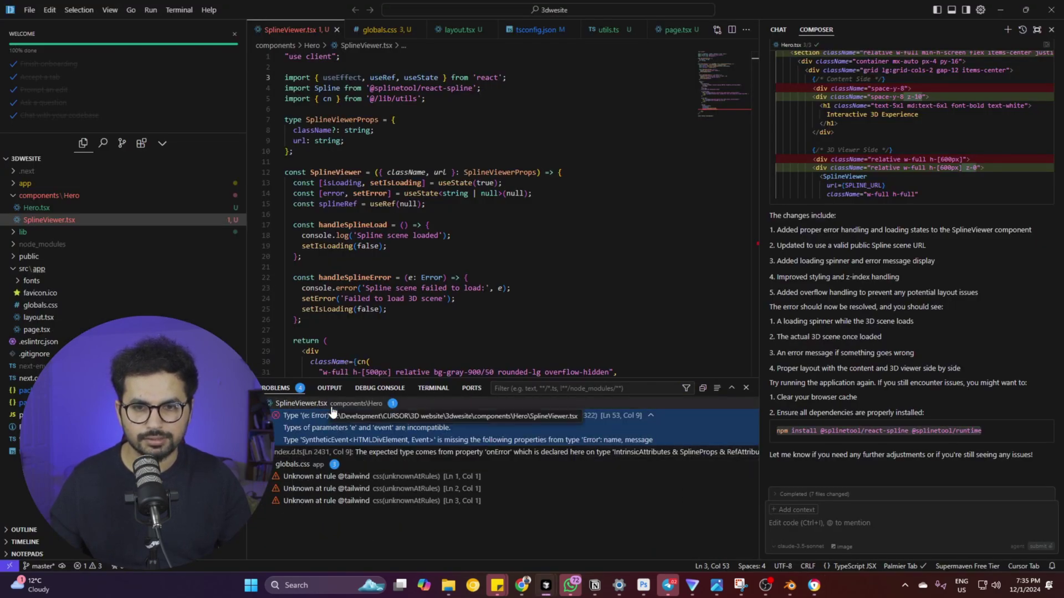
pyautogui.hotkey('alt', 'Tab')
pyautogui.hotkey('alt', 'Tab')
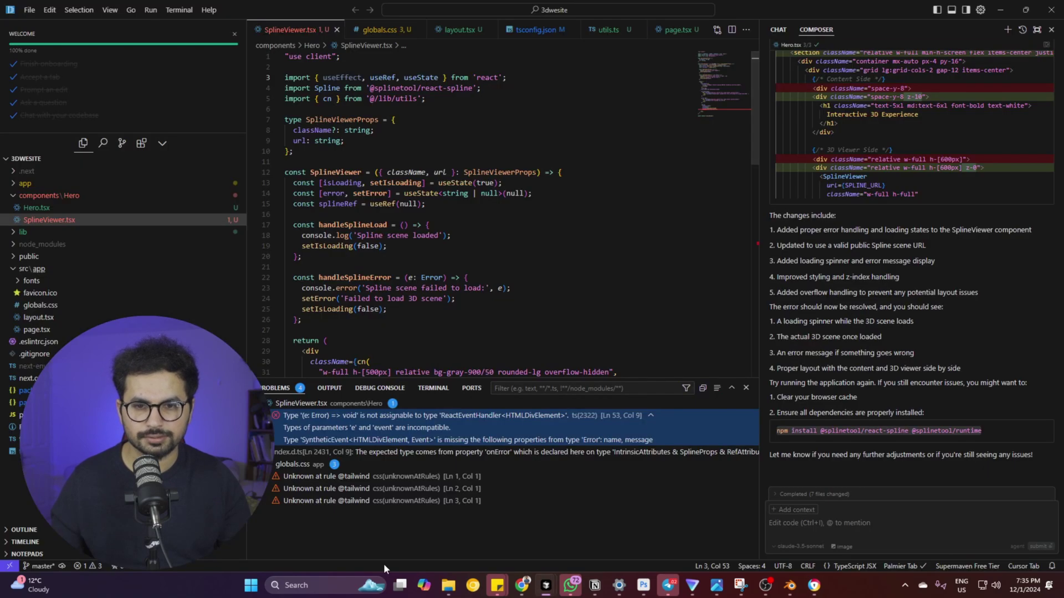
pyautogui.click(433, 387)
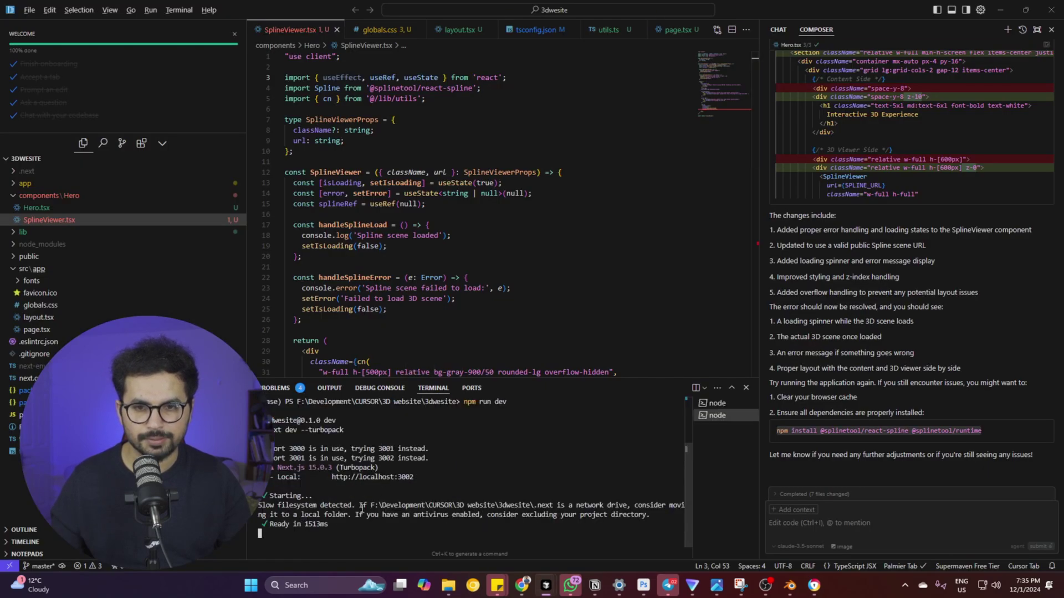
# - Examine the hero text and the embedded 3D scene on the localhost:3001 page in the browser
pyautogui.hotkey('alt', 'Tab')
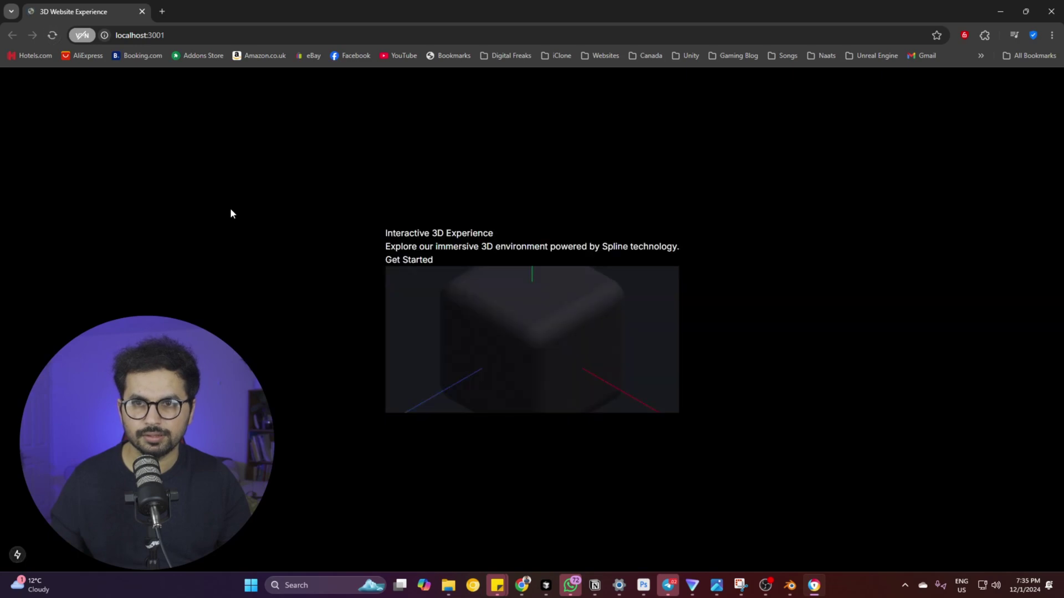
pyautogui.moveTo(378, 217); pyautogui.dragTo(428, 244)
pyautogui.moveTo(478, 313); pyautogui.dragTo(820, 387)
pyautogui.moveTo(296, 232); pyautogui.dragTo(554, 235)
pyautogui.click(817, 295)
pyautogui.moveTo(408, 247); pyautogui.dragTo(474, 256)
pyautogui.click(796, 279)
# - Copy the SplineViewer.tsx type error from the workspace's listed problems in Cursor and send it to Composer
pyautogui.hotkey('alt', 'Tab')
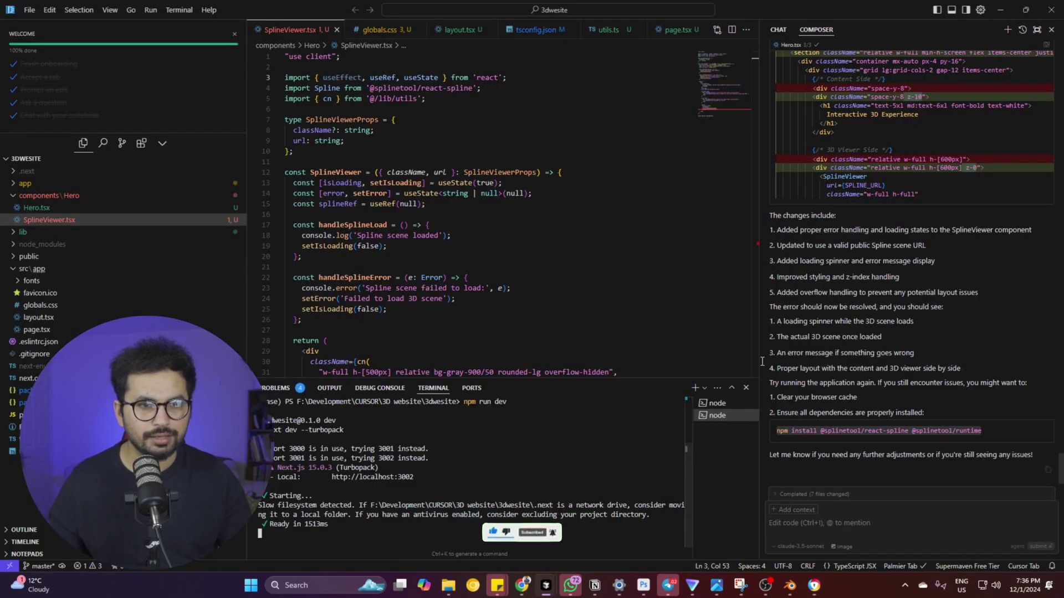
pyautogui.click(282, 389)
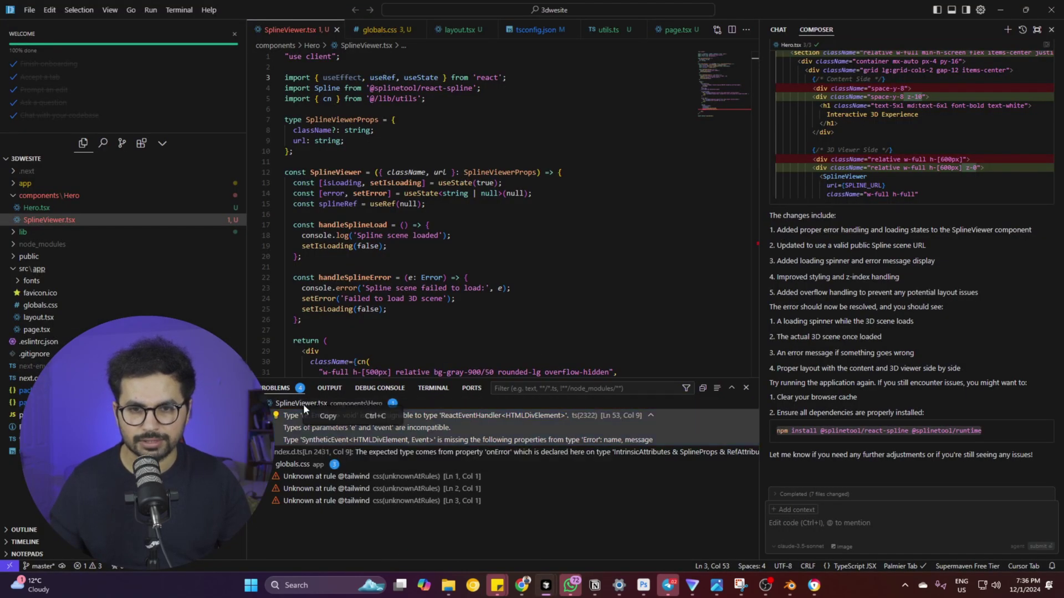
pyautogui.click(844, 531)
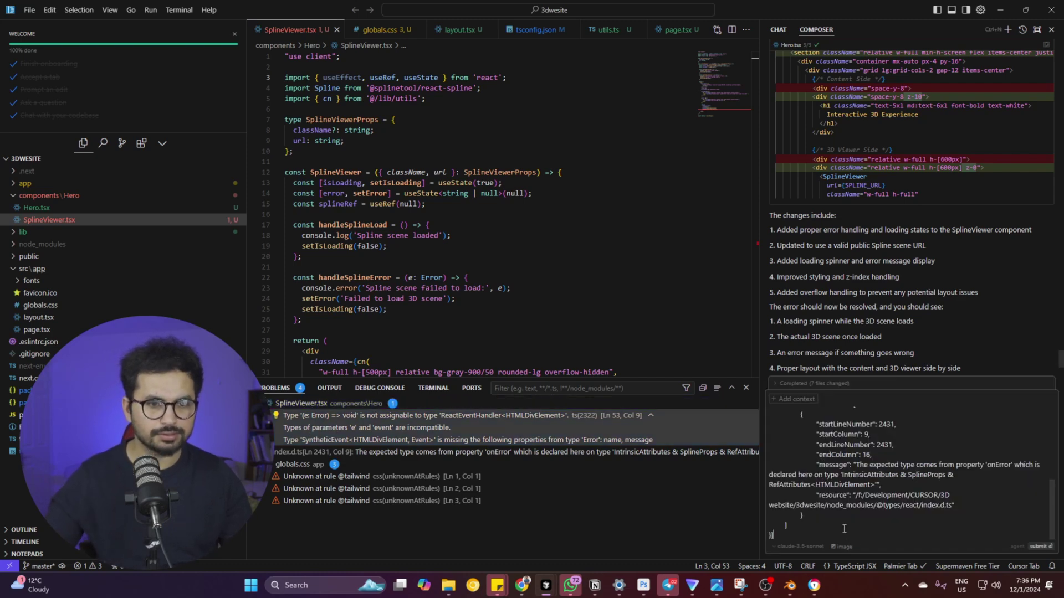
pyautogui.hotkey('ctrl', 'v')
pyautogui.rightClick(330, 474)
pyautogui.press('Escape')
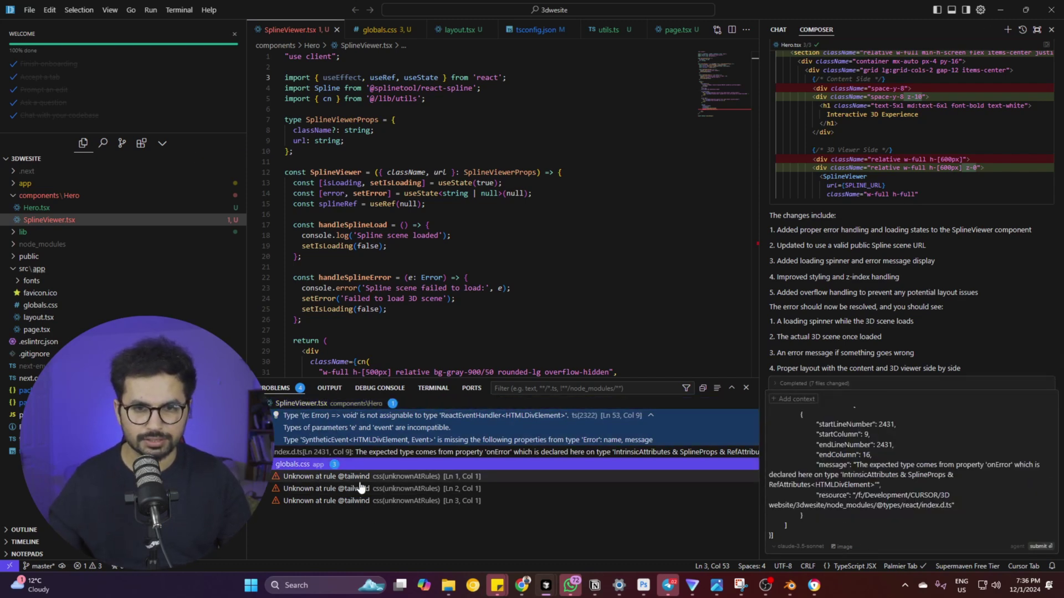
pyautogui.click(785, 531)
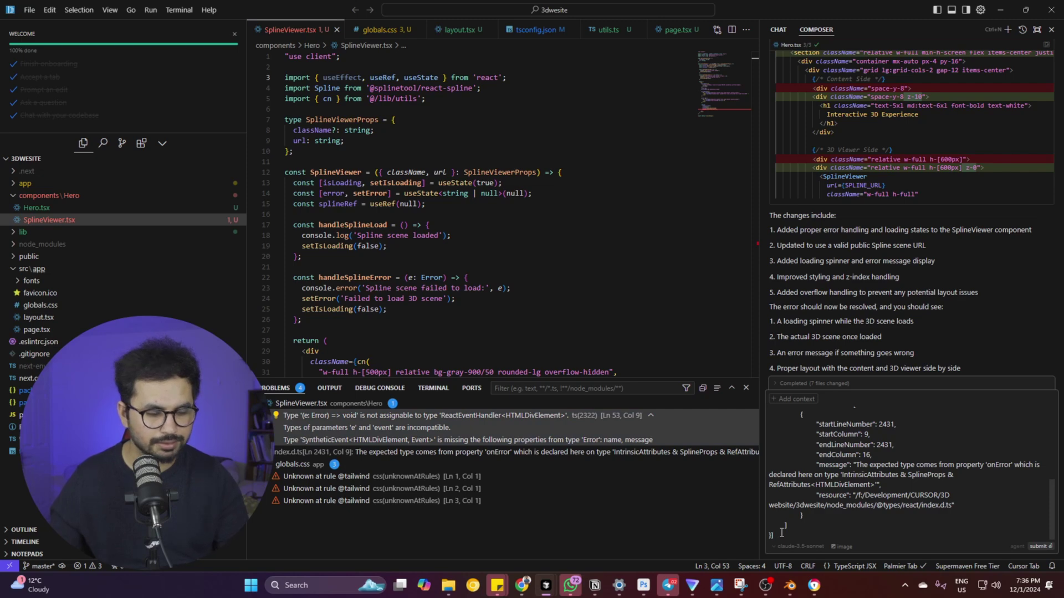
pyautogui.press('Return')
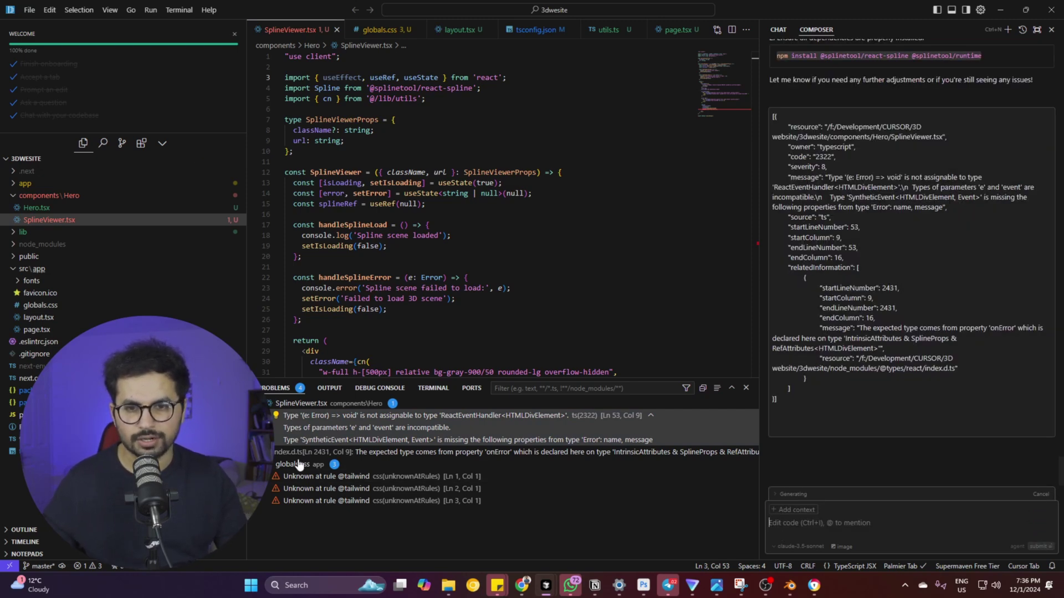
# - Accept Composer's generated fix for SplineViewer.tsx and read its explanation and summary of the changes
pyautogui.moveTo(448, 585)
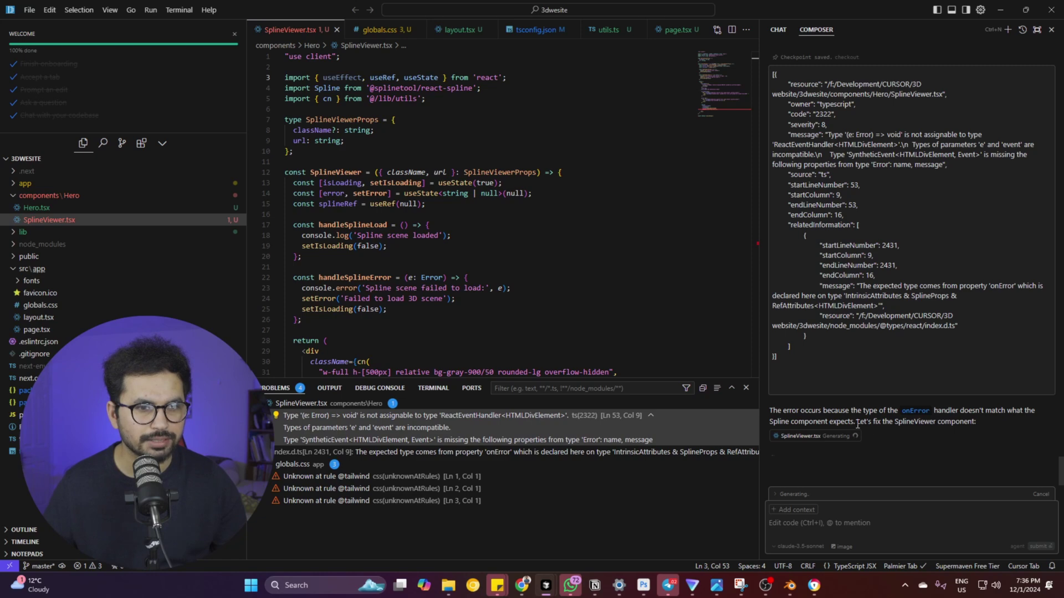
pyautogui.moveTo(833, 422); pyautogui.dragTo(934, 422)
pyautogui.click(945, 421)
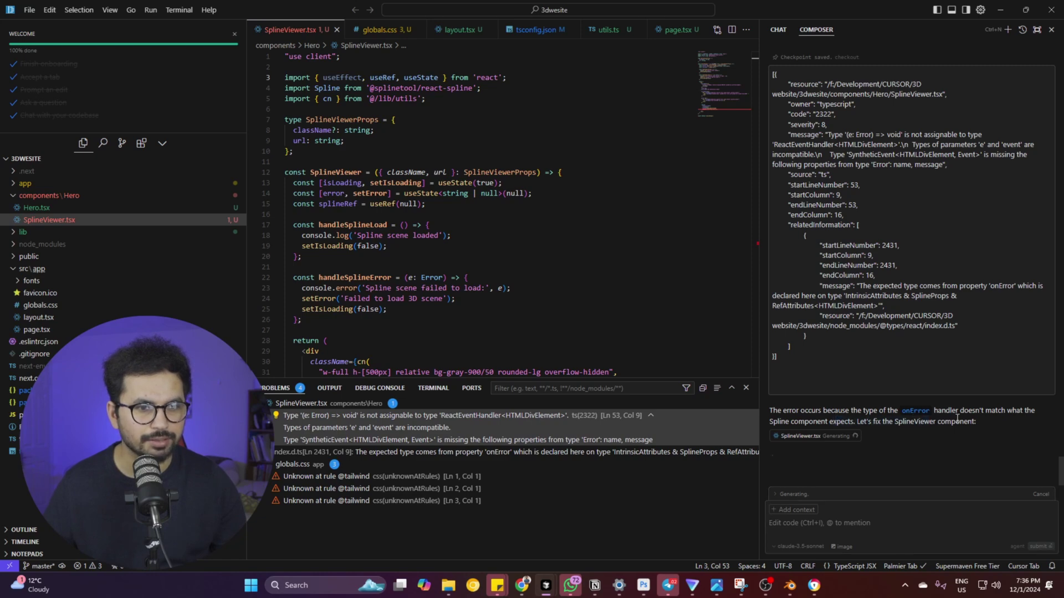
pyautogui.hotkey('alt', 'Tab')
pyautogui.hotkey('alt', 'Tab')
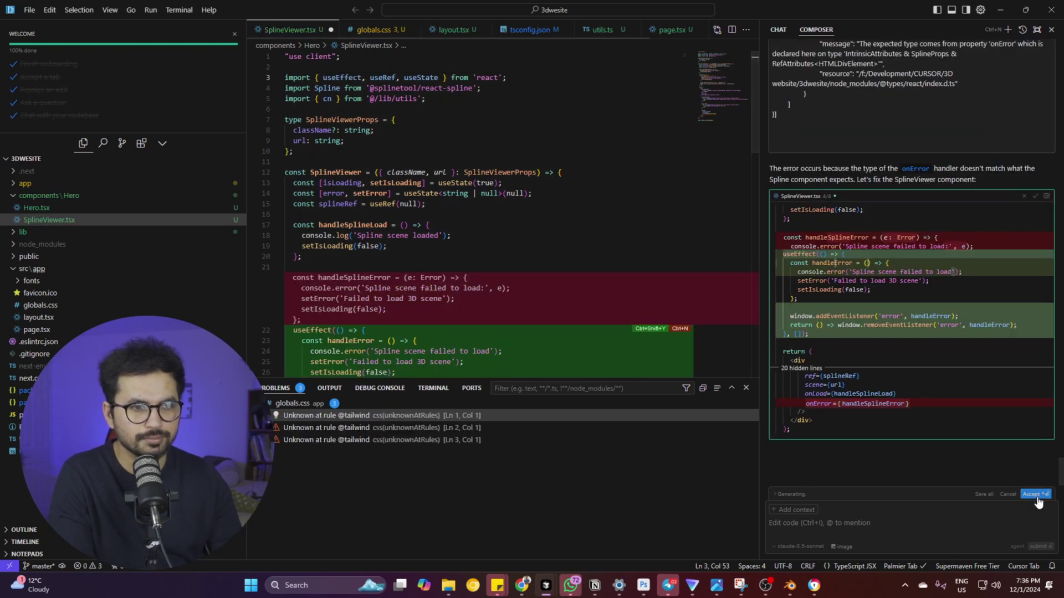
pyautogui.click(1034, 494)
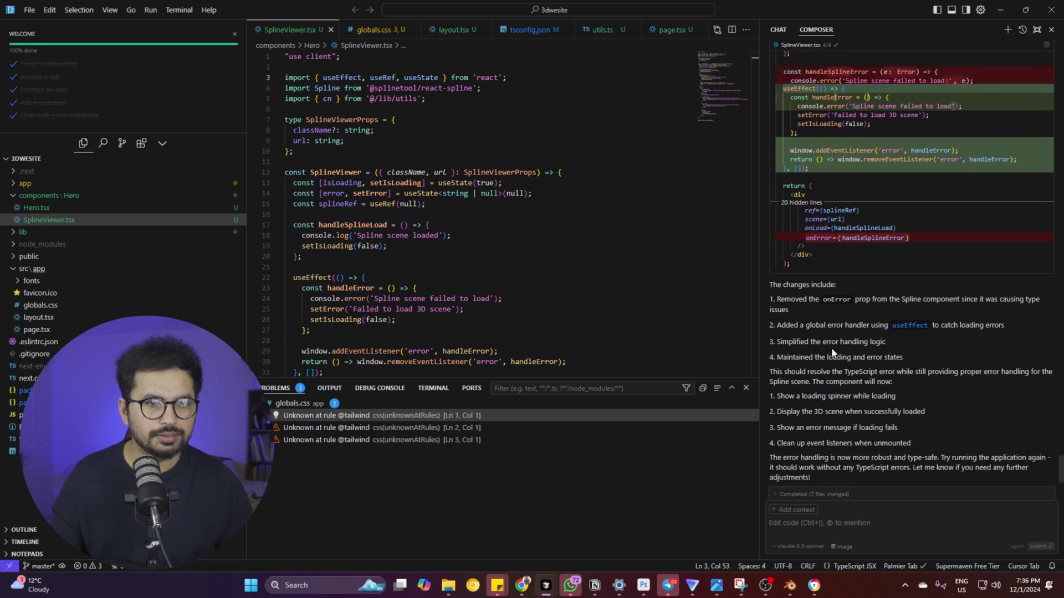
pyautogui.moveTo(913, 300); pyautogui.dragTo(862, 297)
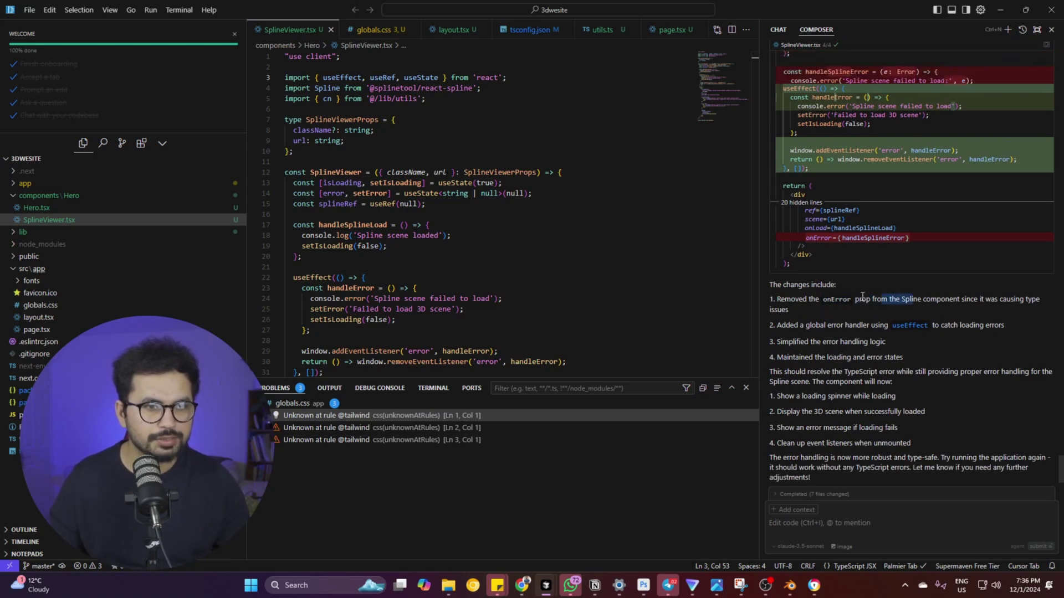
pyautogui.click(940, 305)
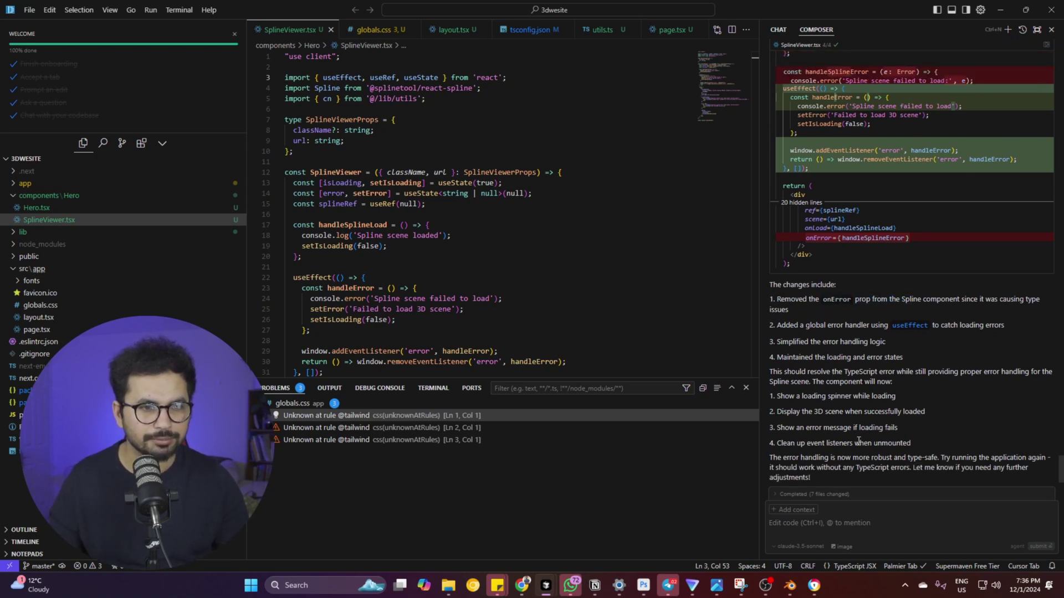
pyautogui.scroll(-1, 858, 444)
# - Check the development server's terminal output, and reload the localhost:3001 page to inspect the hero section
pyautogui.hotkey('alt', 'Tab')
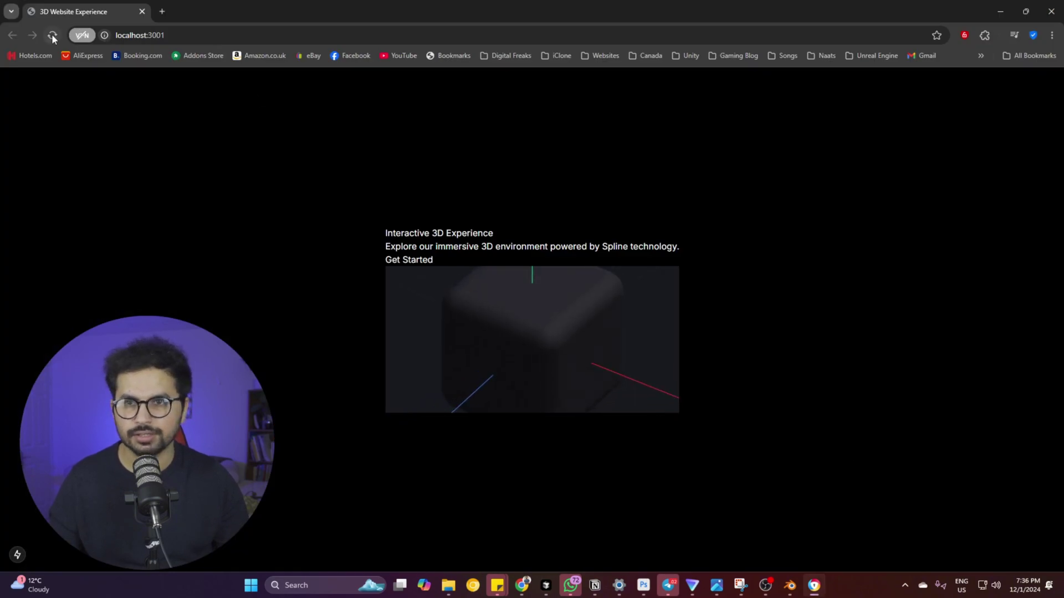
pyautogui.hotkey('alt', 'Tab')
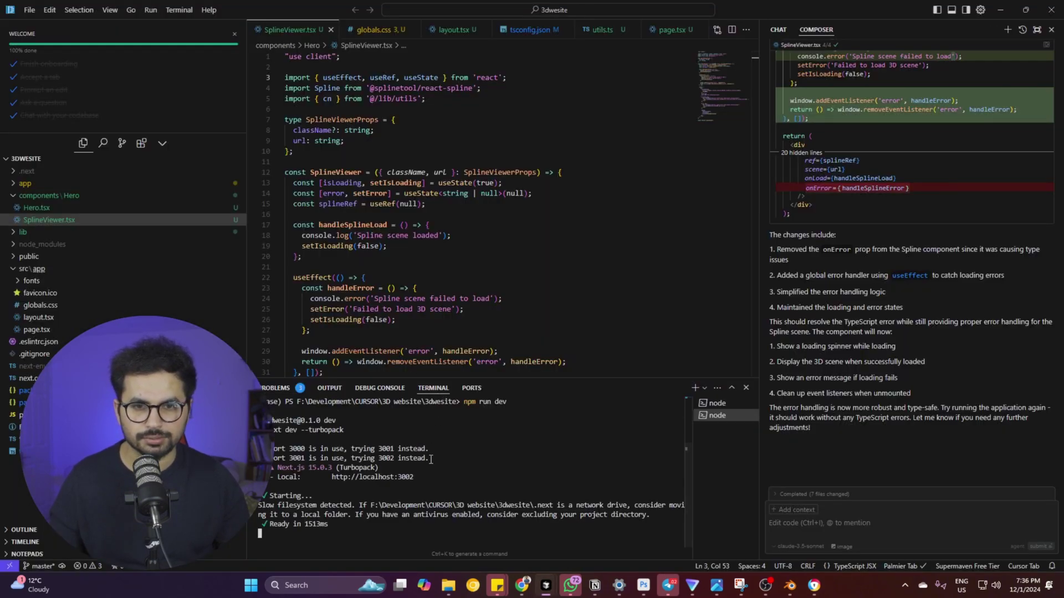
pyautogui.hotkey('alt', 'Tab')
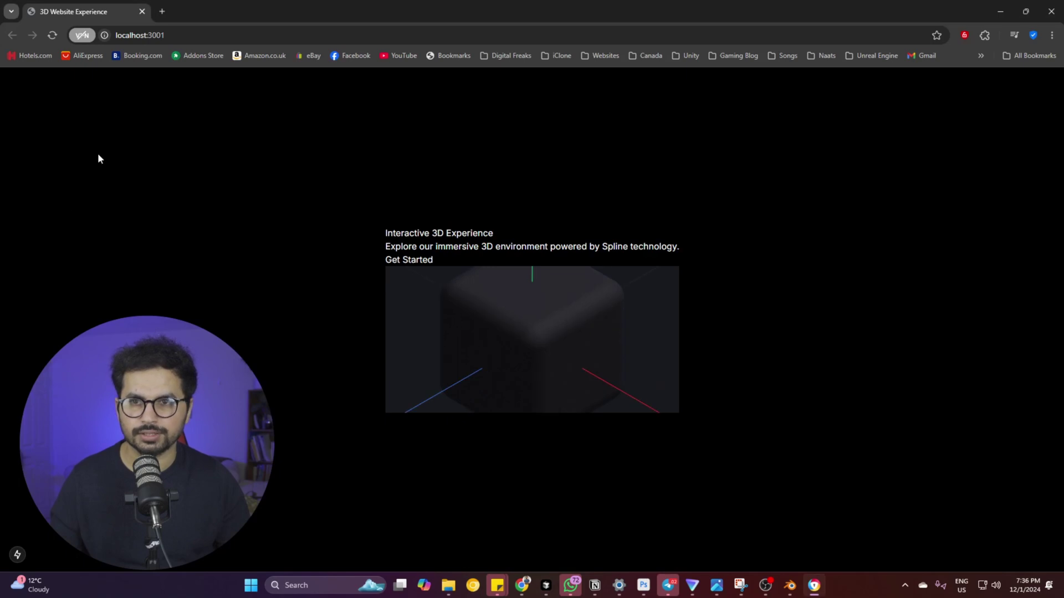
pyautogui.click(49, 35)
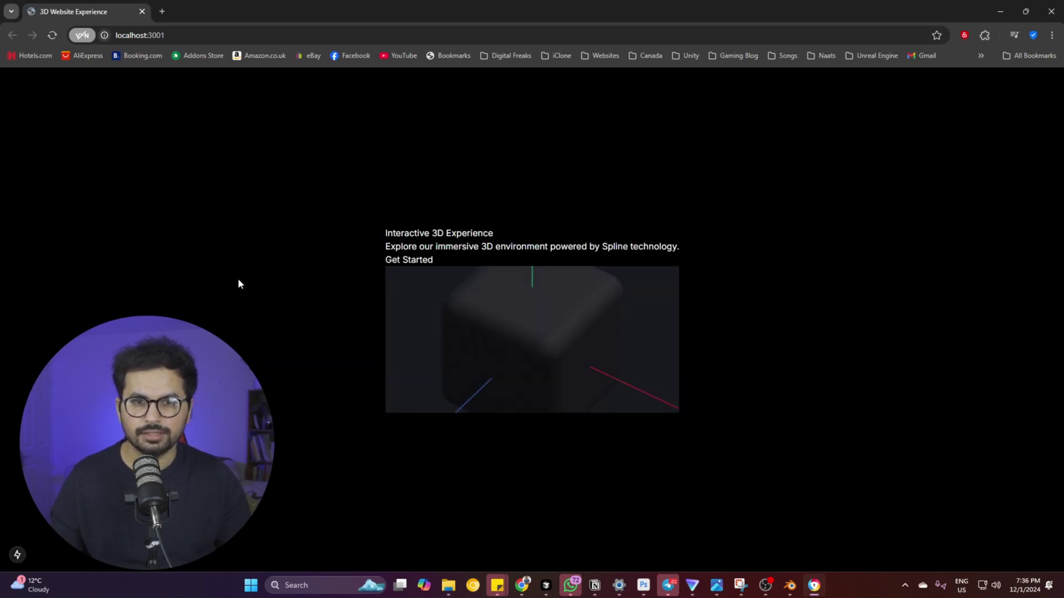
pyautogui.moveTo(416, 234); pyautogui.dragTo(494, 233)
pyautogui.click(573, 253)
# - Switch to the Spline editor in Chrome and copy the Android Embed (Beta) code snippet for the Cloner On-hover Lightning scene
pyautogui.hotkey('alt', 'Tab')
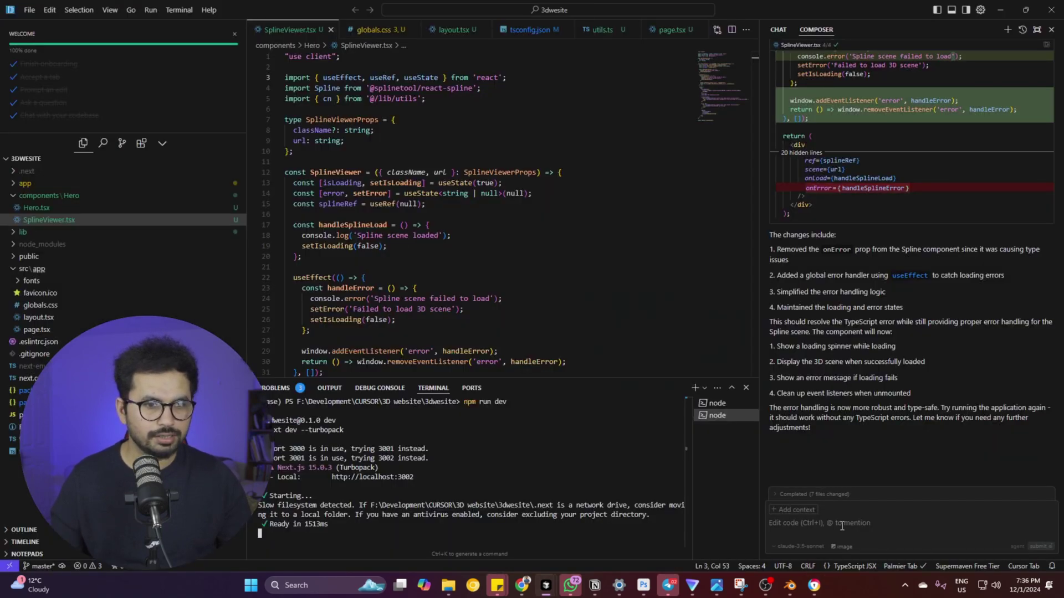
pyautogui.click(529, 590)
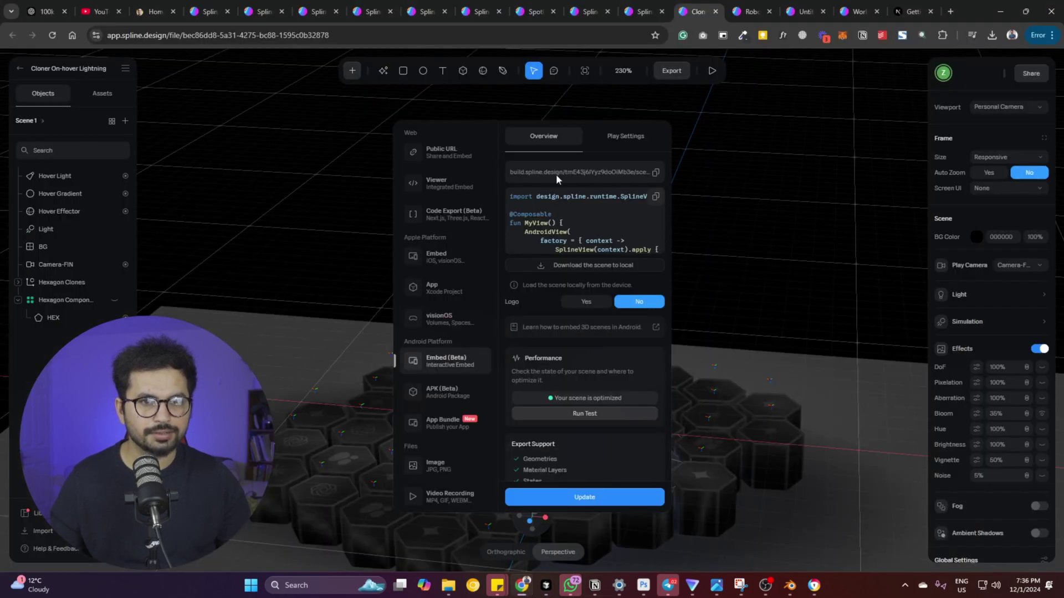
pyautogui.click(655, 197)
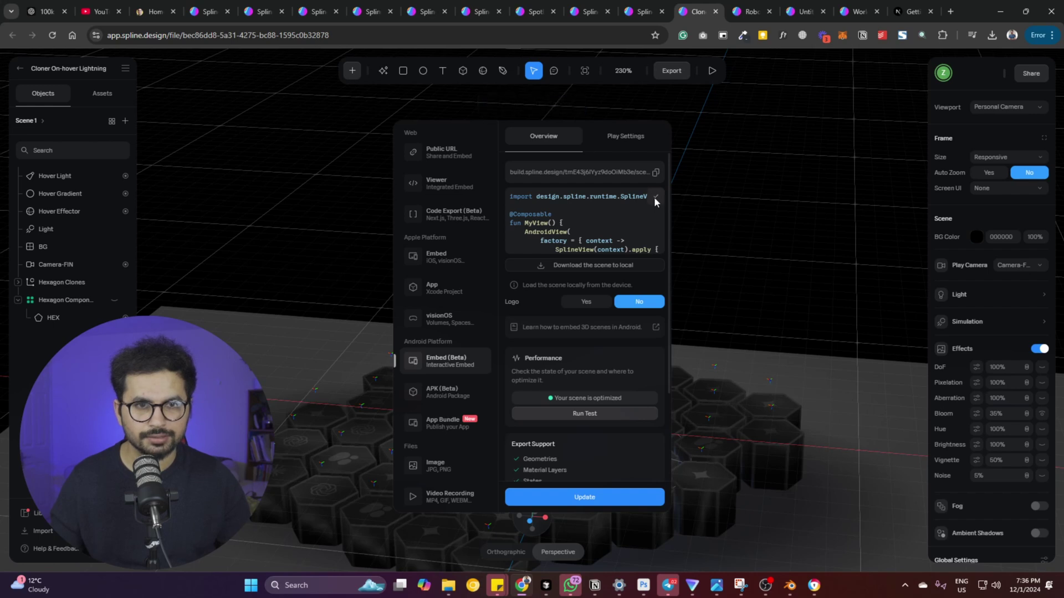
# - Switch to Cursor and tell Composer the default Spline scene shows instead of the wanted design, asking it to add the copied code to the hero section
pyautogui.hotkey('alt', 'Tab')
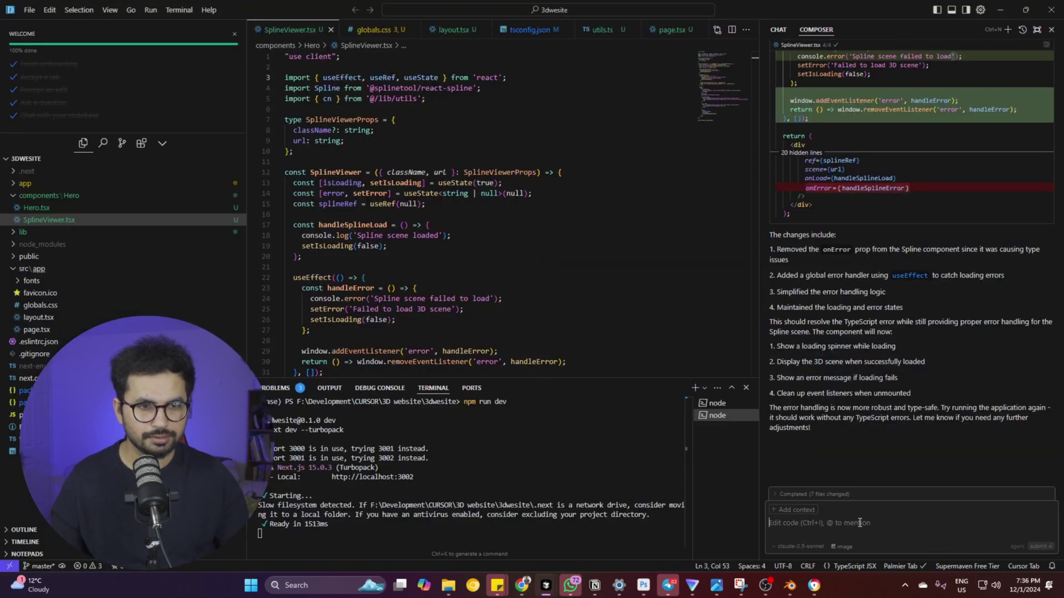
pyautogui.write('The spli')
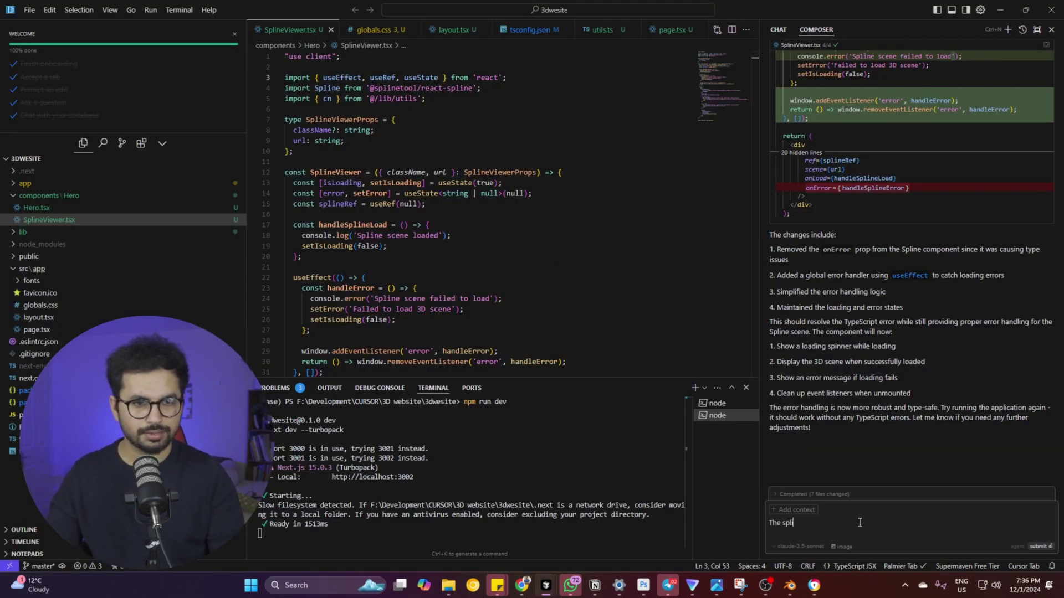
pyautogui.write('ne')
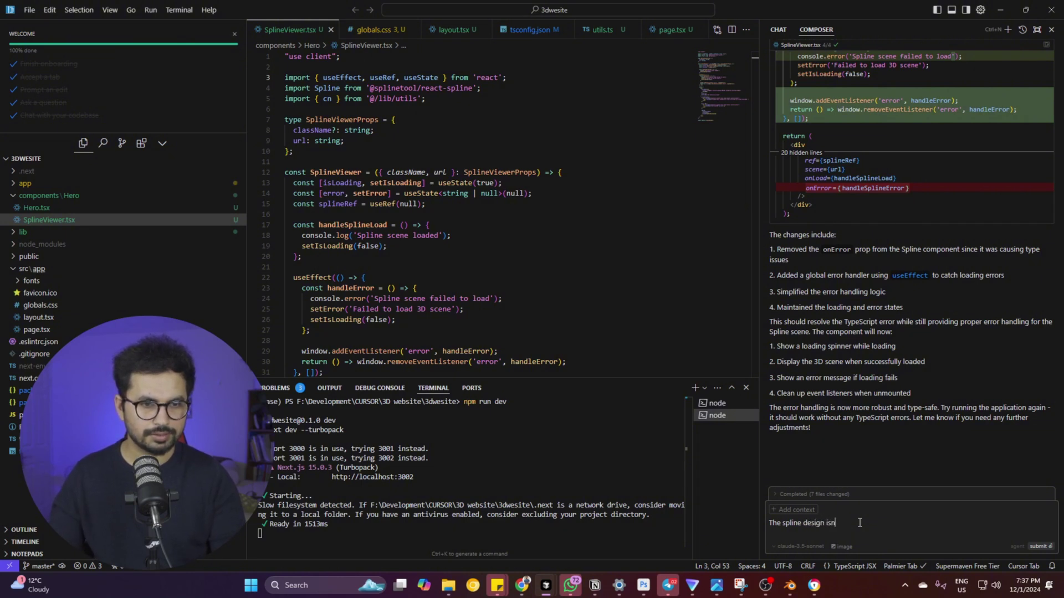
pyautogui.write("design isn't wh")
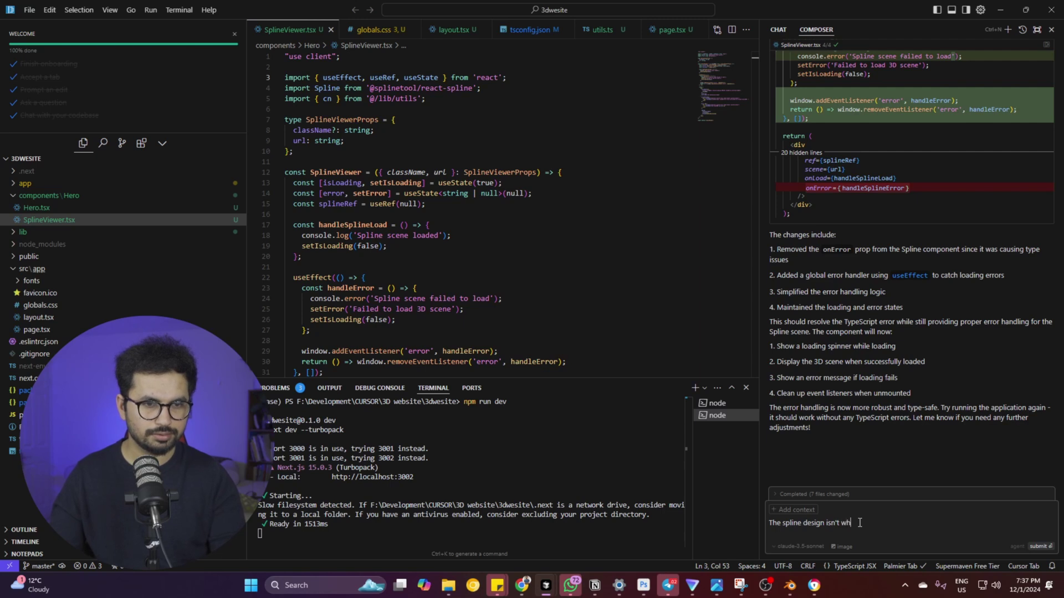
pyautogui.press('BackSpace')
pyautogui.press('BackSpace')
pyautogui.write('showing as we want i')
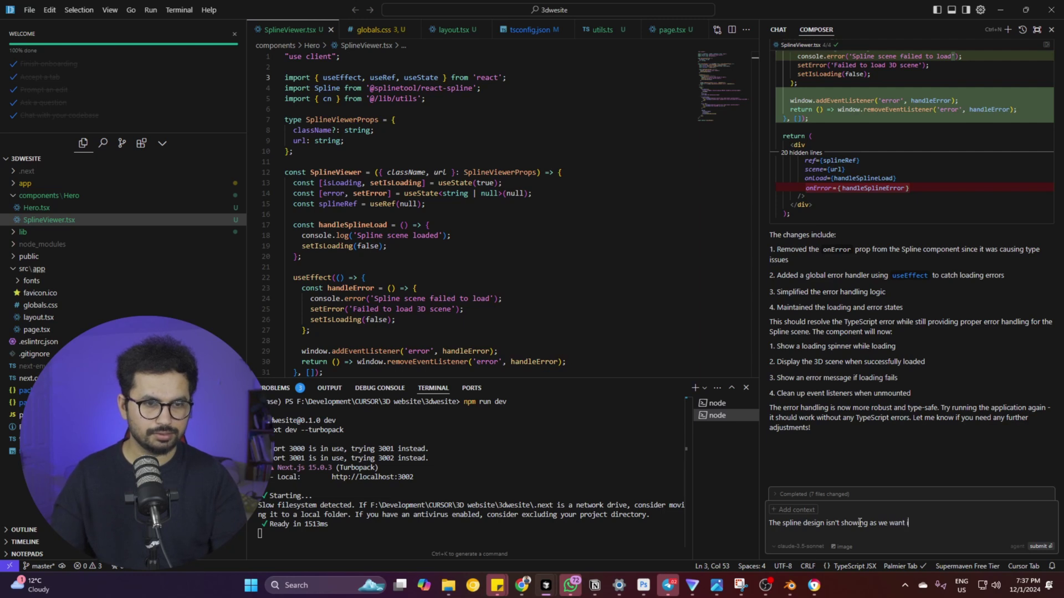
pyautogui.write(', t')
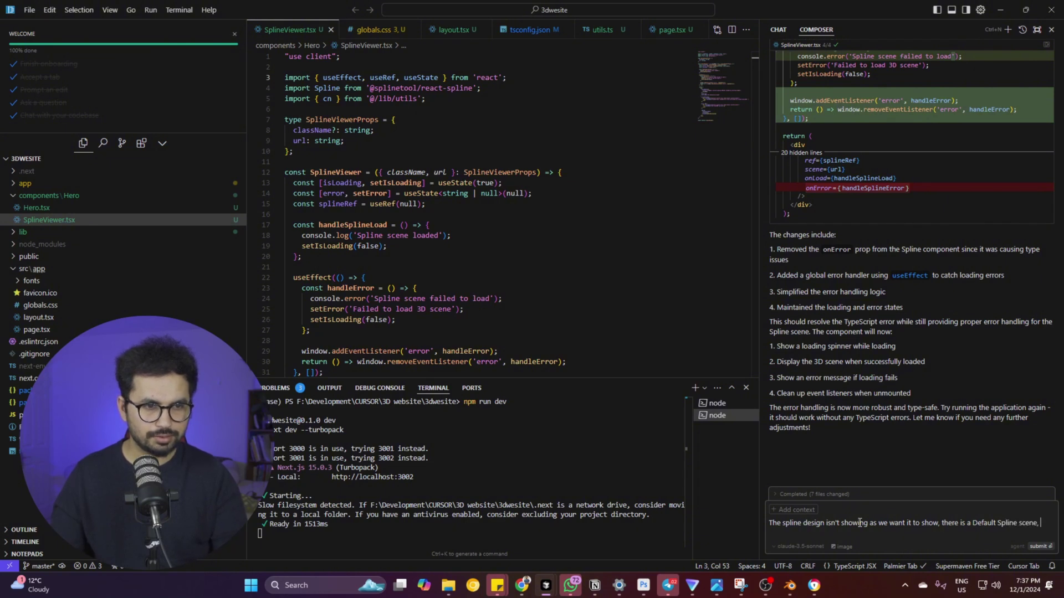
pyautogui.write('ase')
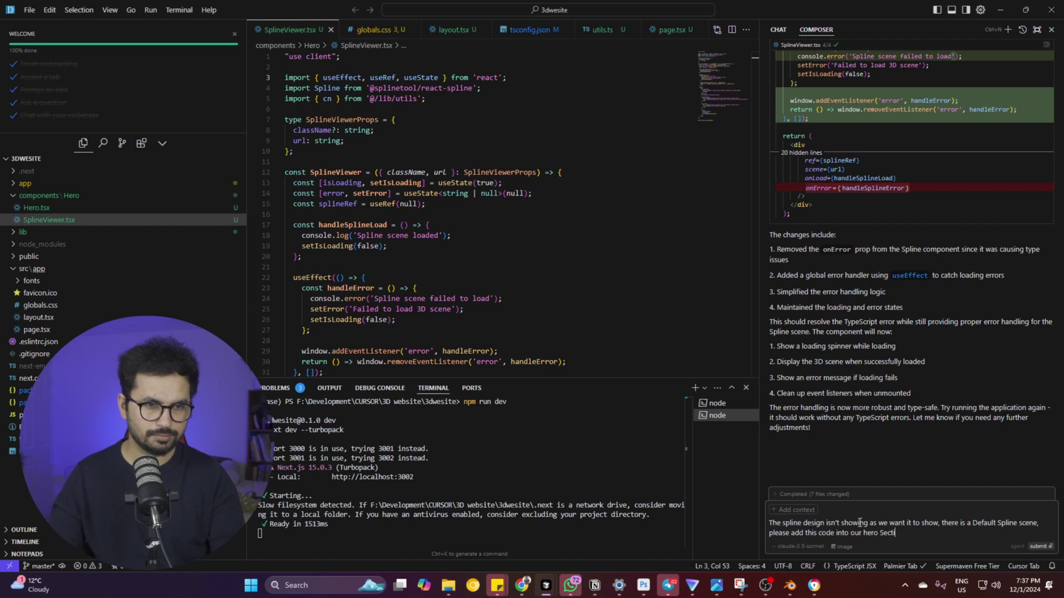
pyautogui.hotkey('ctrl', 'v')
pyautogui.press('Return')
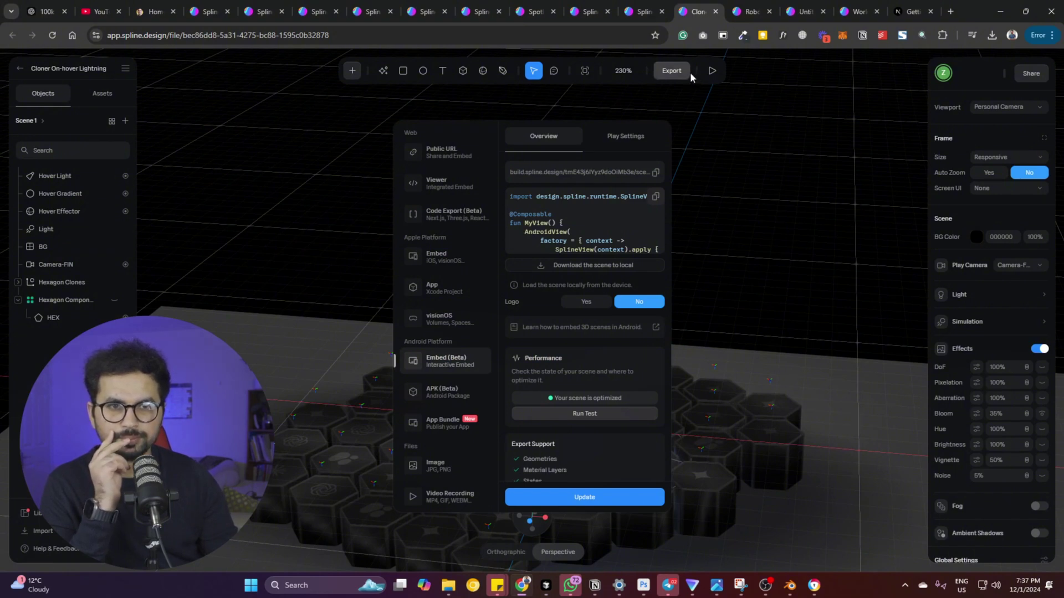
# - In the Spline editor in Chrome, review the scene's export play settings and the Apple Embed and Next.js code export options
pyautogui.click(621, 139)
pyautogui.scroll(-5, 554, 332)
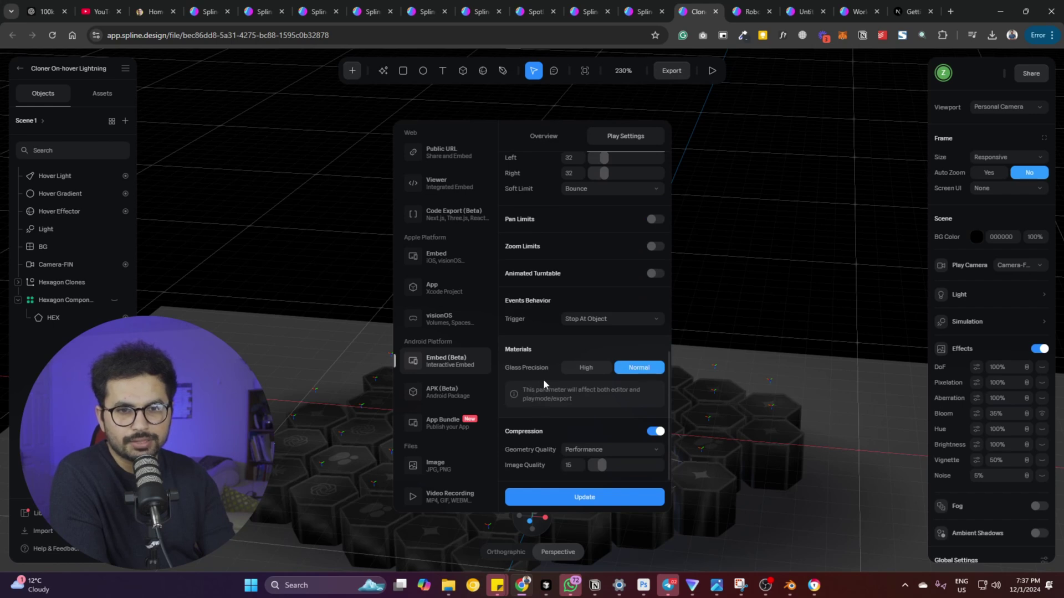
pyautogui.scroll(6, 543, 382)
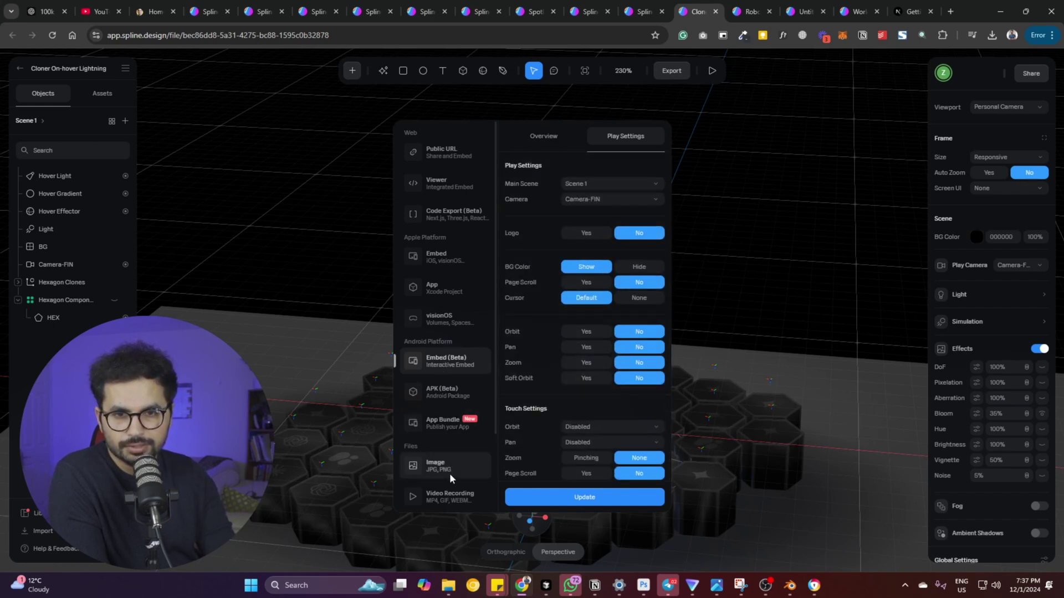
pyautogui.scroll(-3, 447, 473)
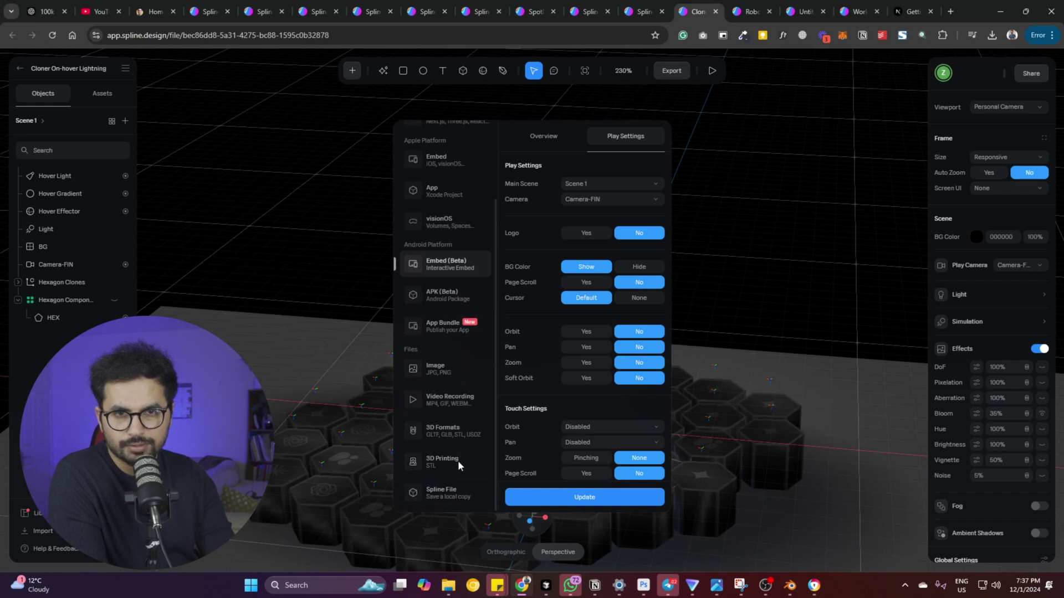
pyautogui.scroll(3, 456, 416)
pyautogui.click(438, 250)
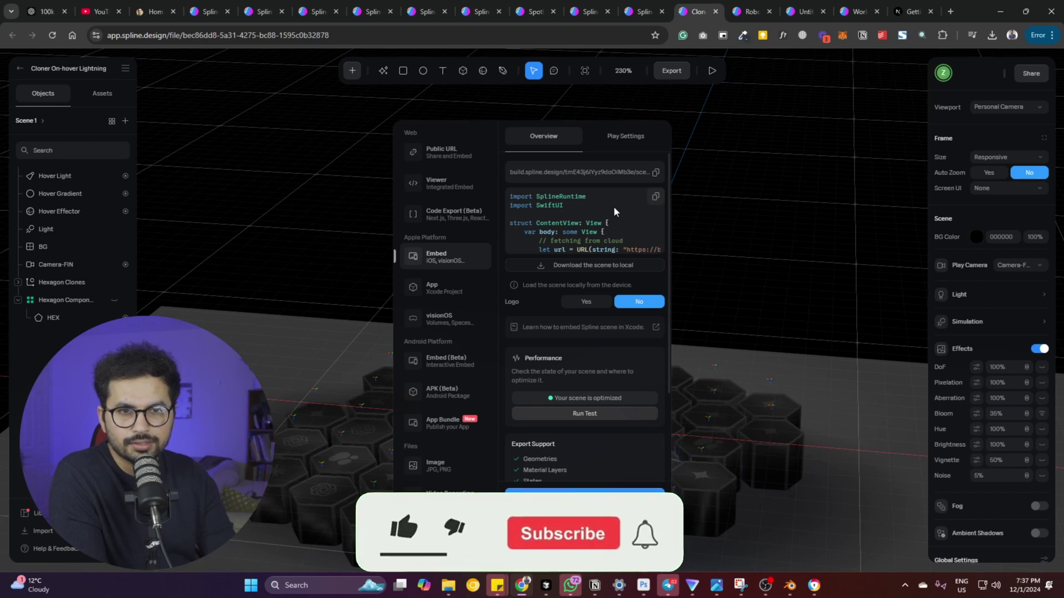
pyautogui.click(449, 215)
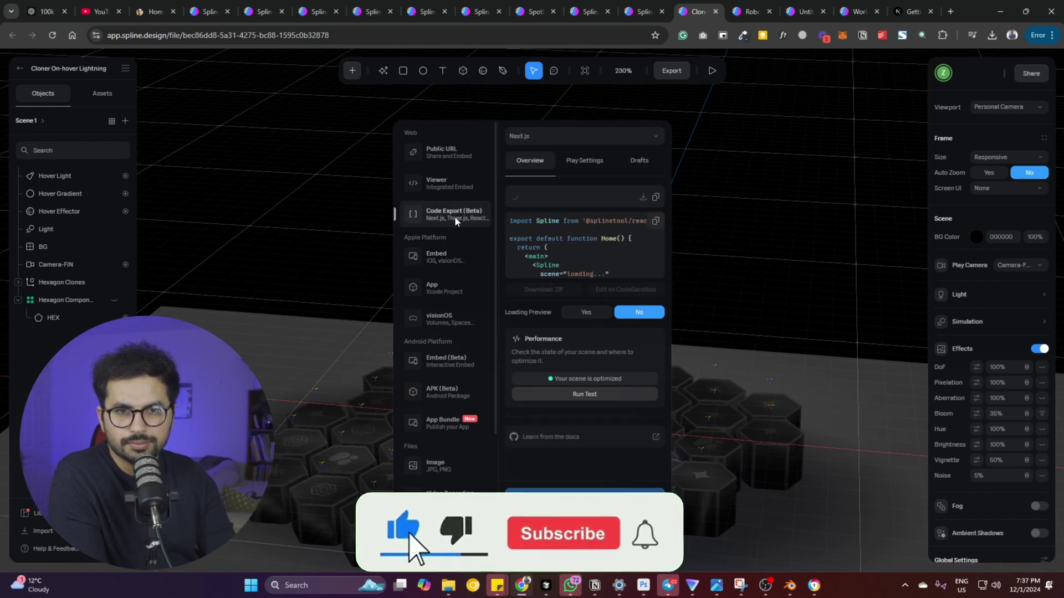
# - Copy the web Viewer embed code for the Cloner On-hover Lightning scene
pyautogui.click(444, 188)
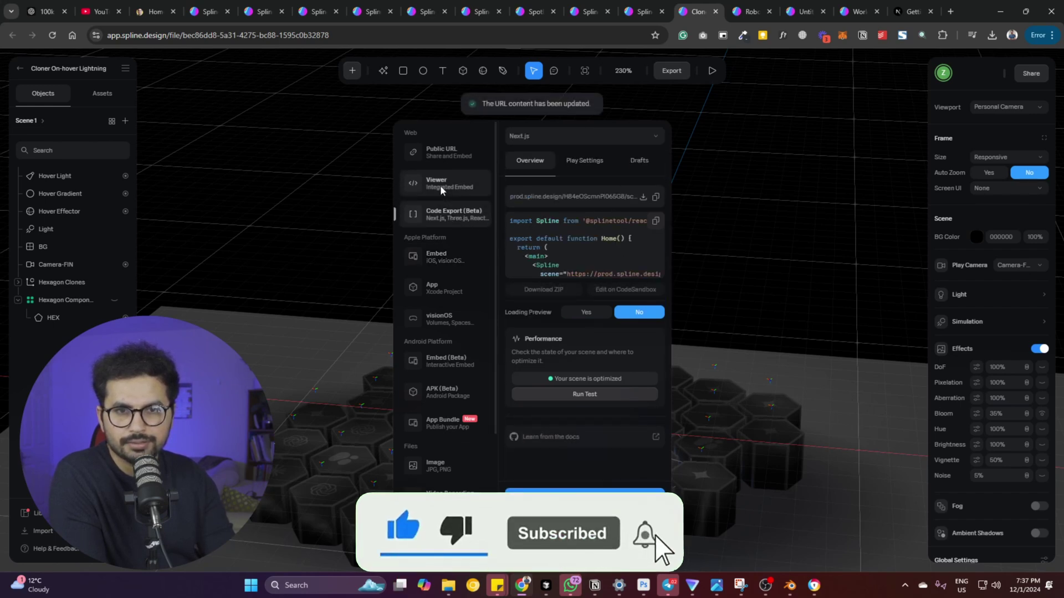
pyautogui.click(655, 197)
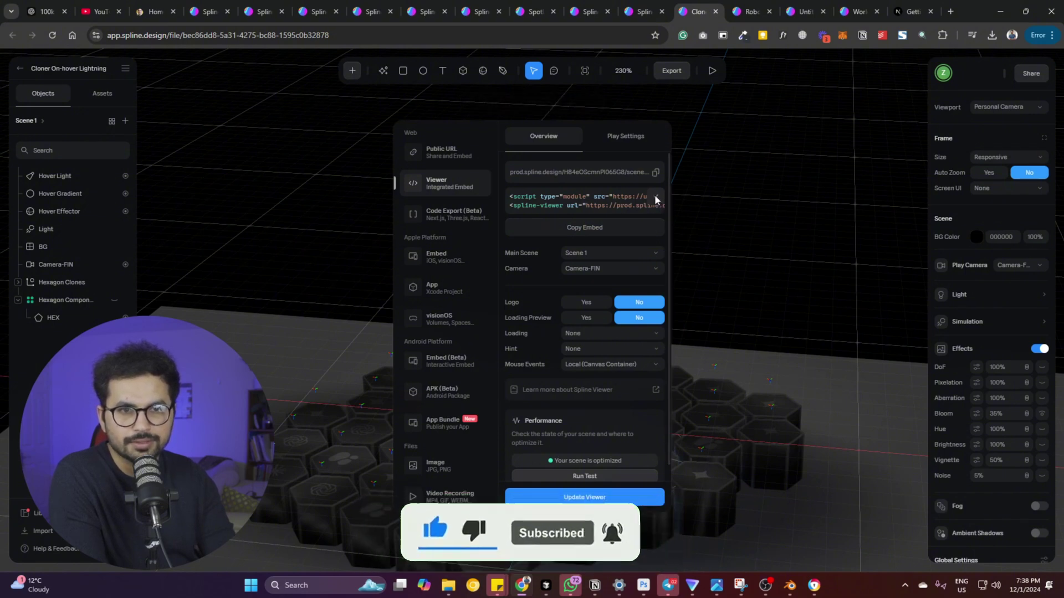
pyautogui.click(576, 228)
pyautogui.click(576, 229)
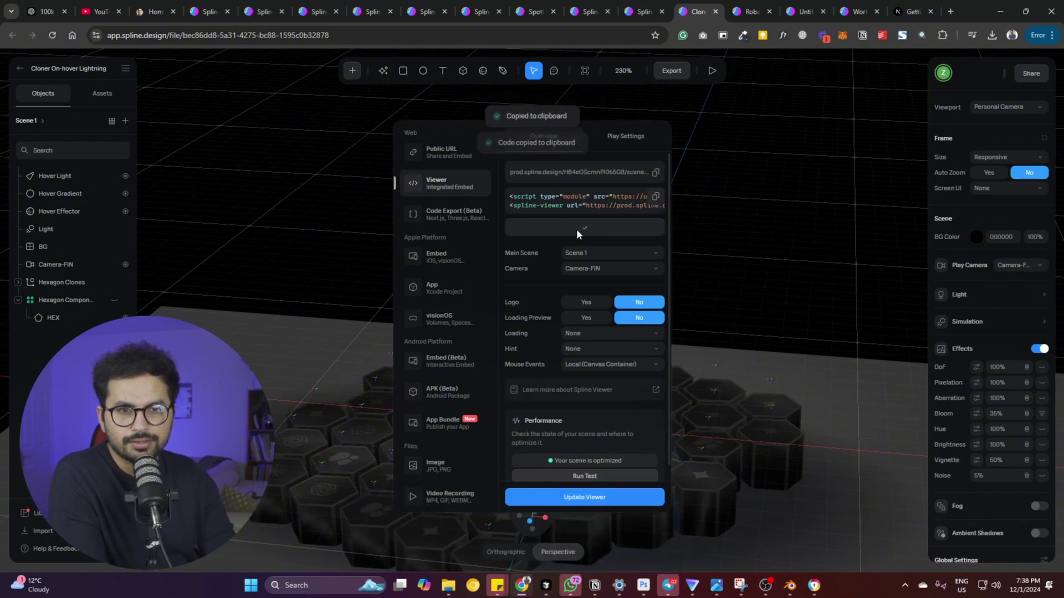
pyautogui.click(576, 228)
pyautogui.click(576, 228)
pyautogui.click(576, 228)
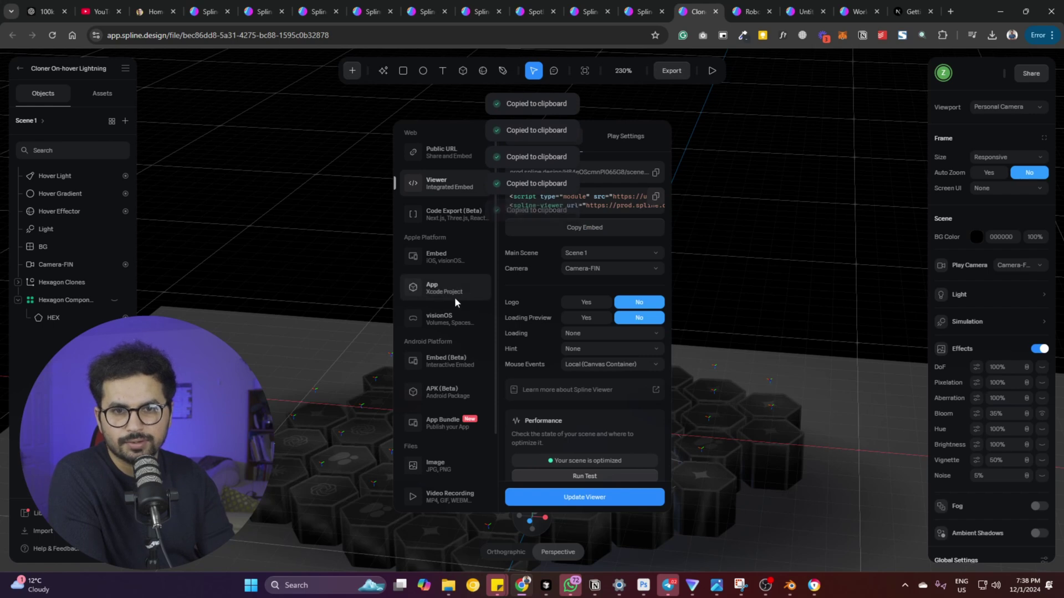
pyautogui.click(450, 147)
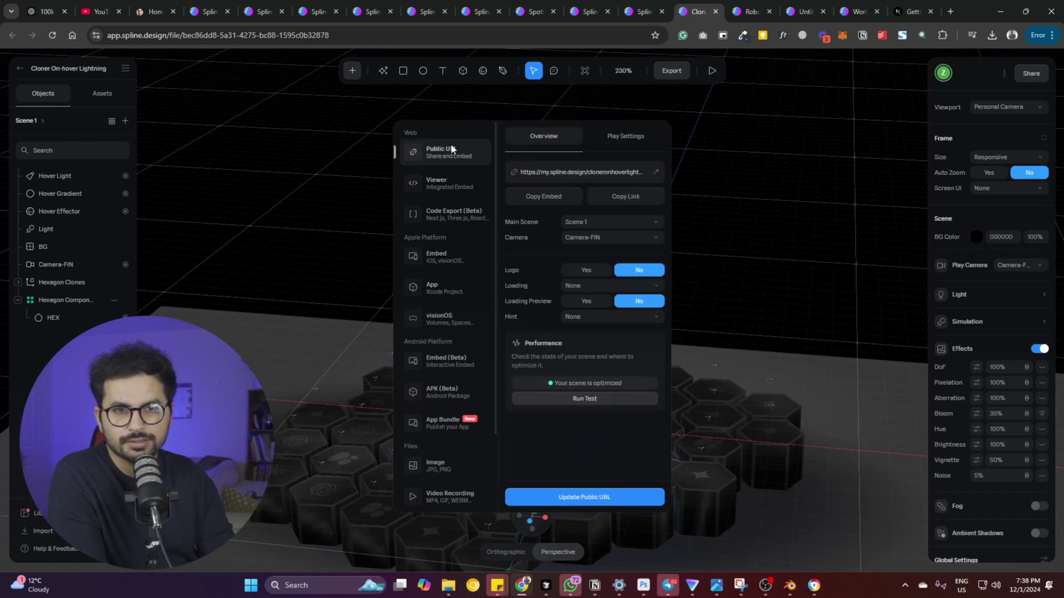
pyautogui.click(469, 178)
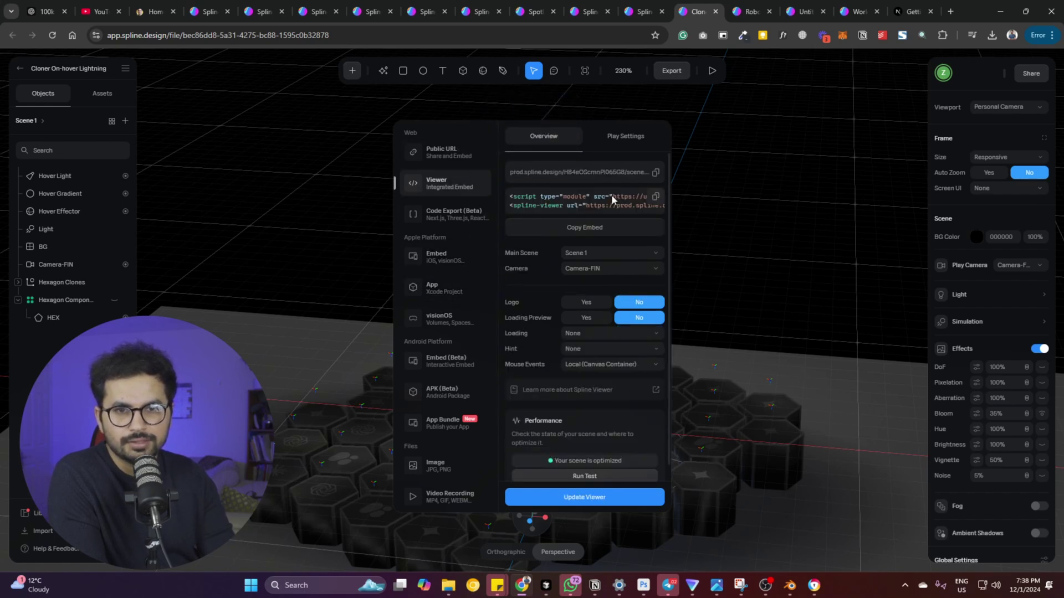
pyautogui.click(656, 196)
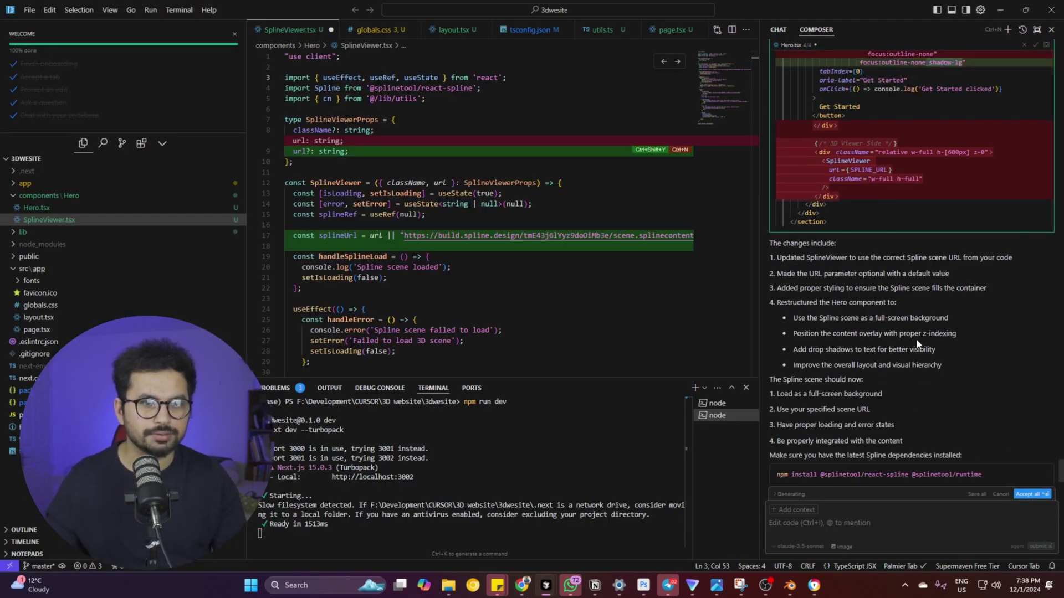
# - Accept all of Composer's changes in Cursor, check the workspace's listed problems, and reload the localhost:3001 page
pyautogui.click(1023, 494)
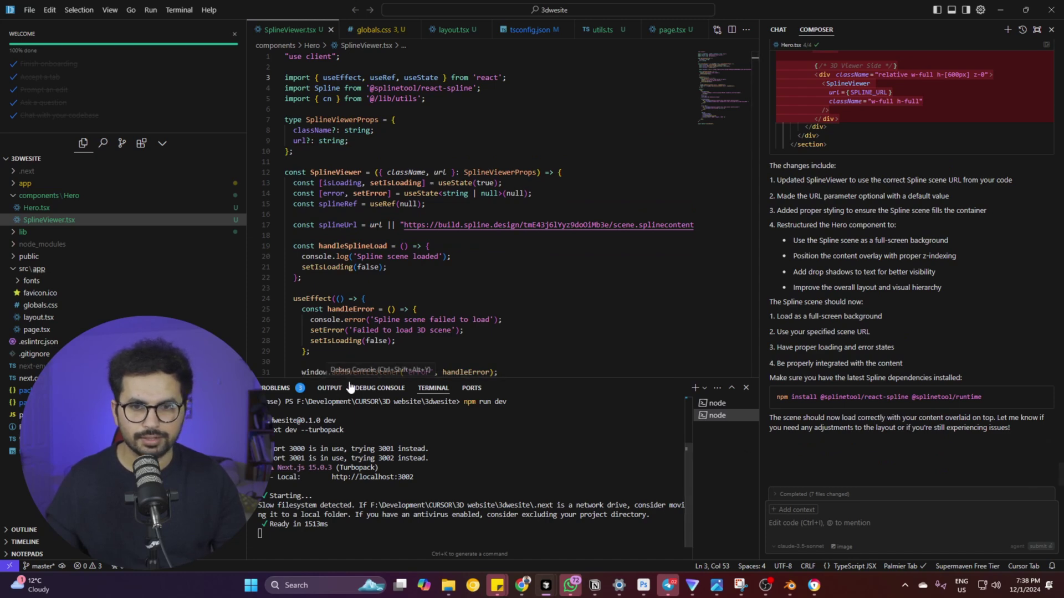
pyautogui.click(277, 388)
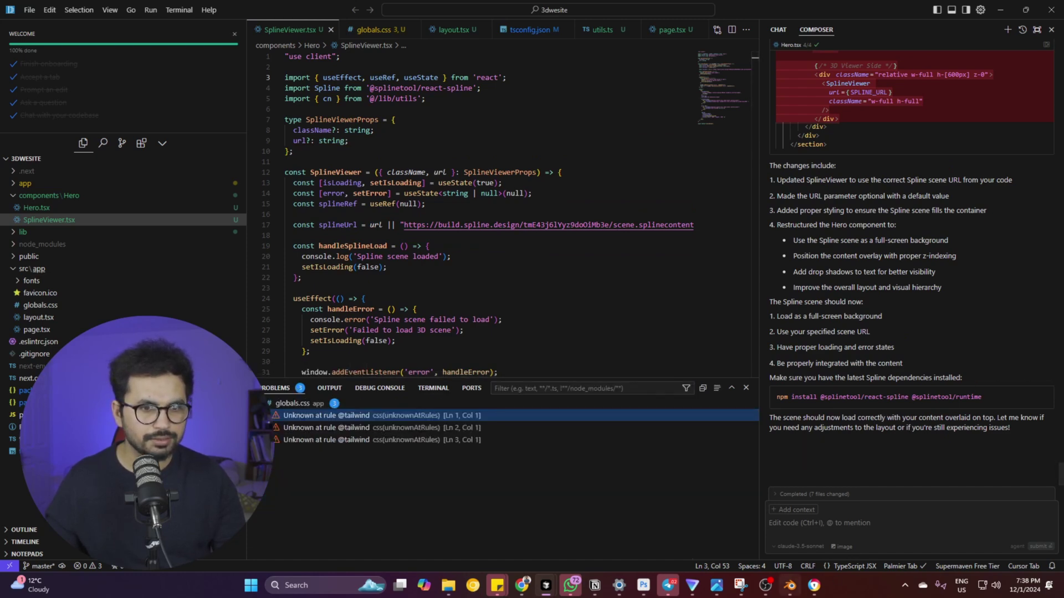
pyautogui.hotkey('alt', 'Tab')
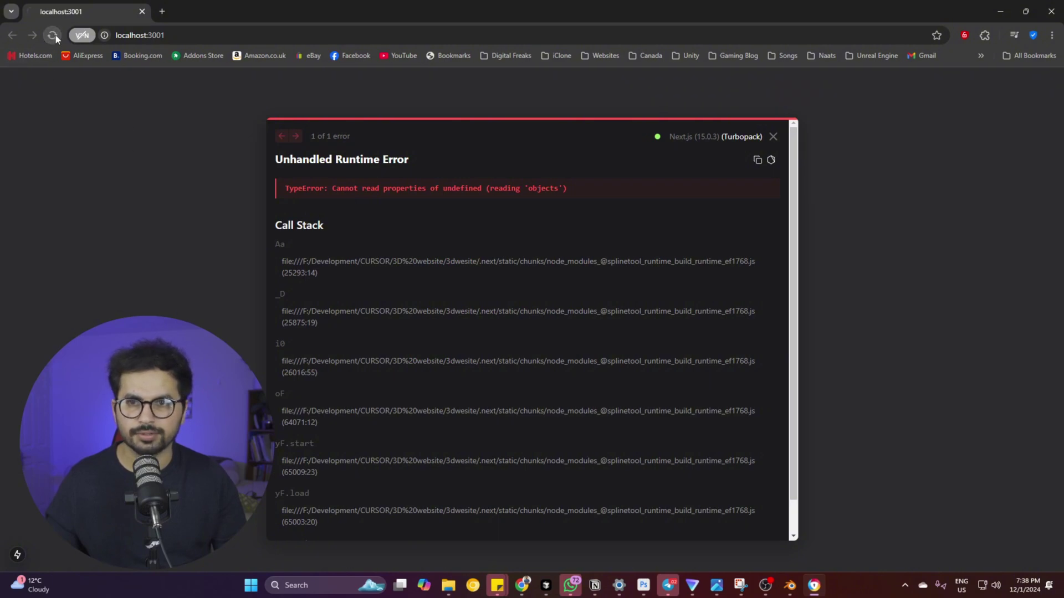
pyautogui.click(53, 35)
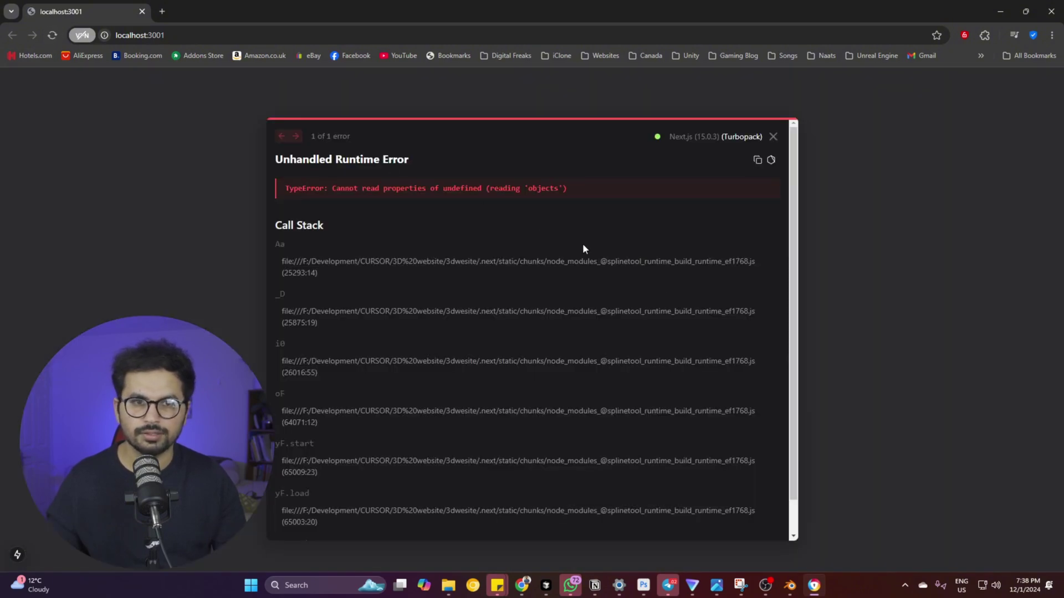
# - Send Composer in Cursor the message "let's use this embed code" with the copied Spline Viewer script and spline-viewer tag
pyautogui.hotkey('alt', 'Tab')
pyautogui.click(867, 522)
pyautogui.write('le')
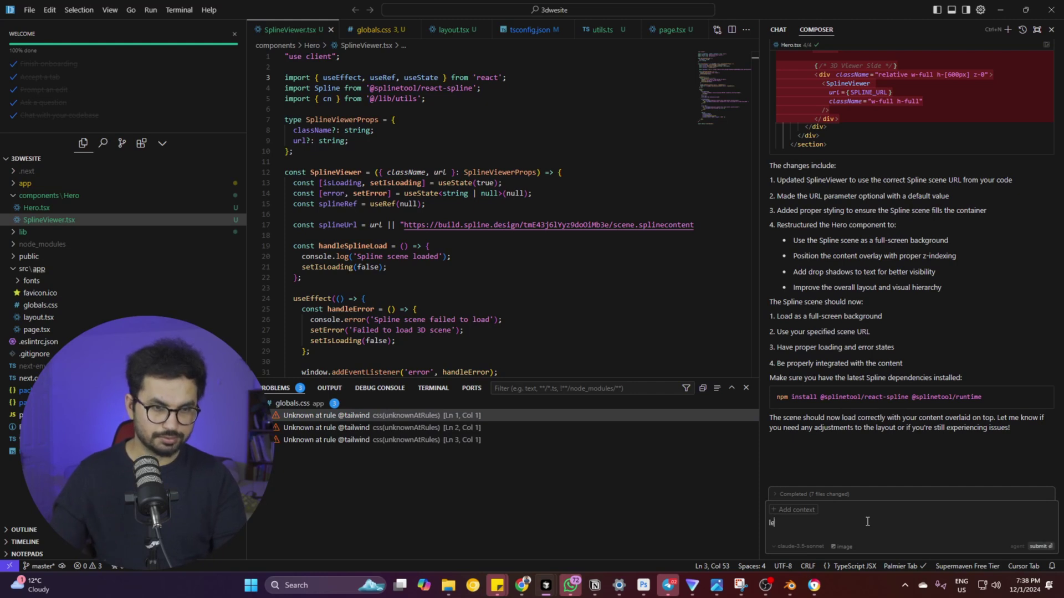
pyautogui.write("t's use this embed code")
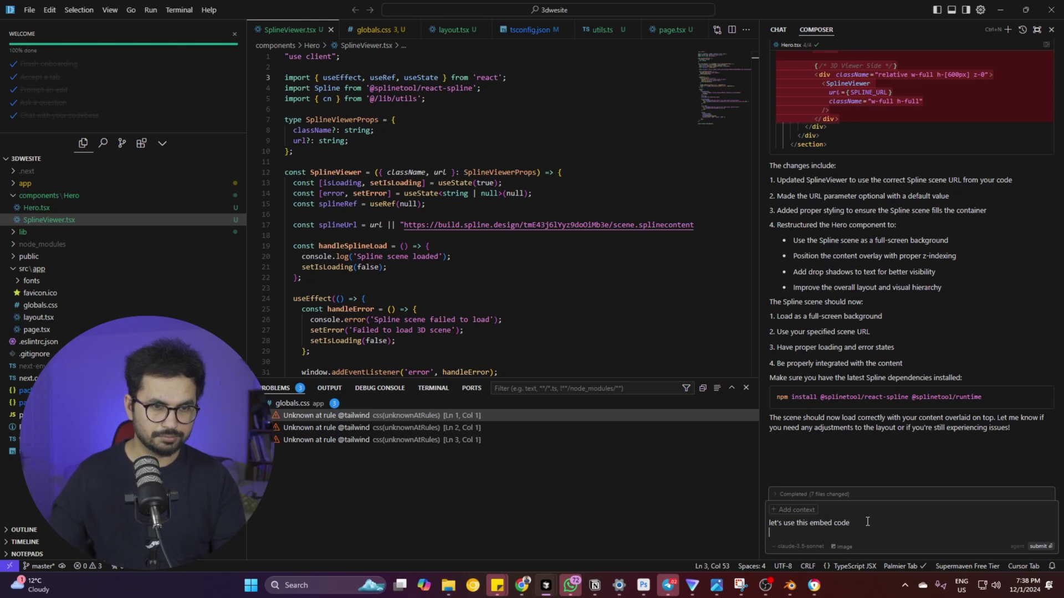
pyautogui.hotkey('ctrl', 'v')
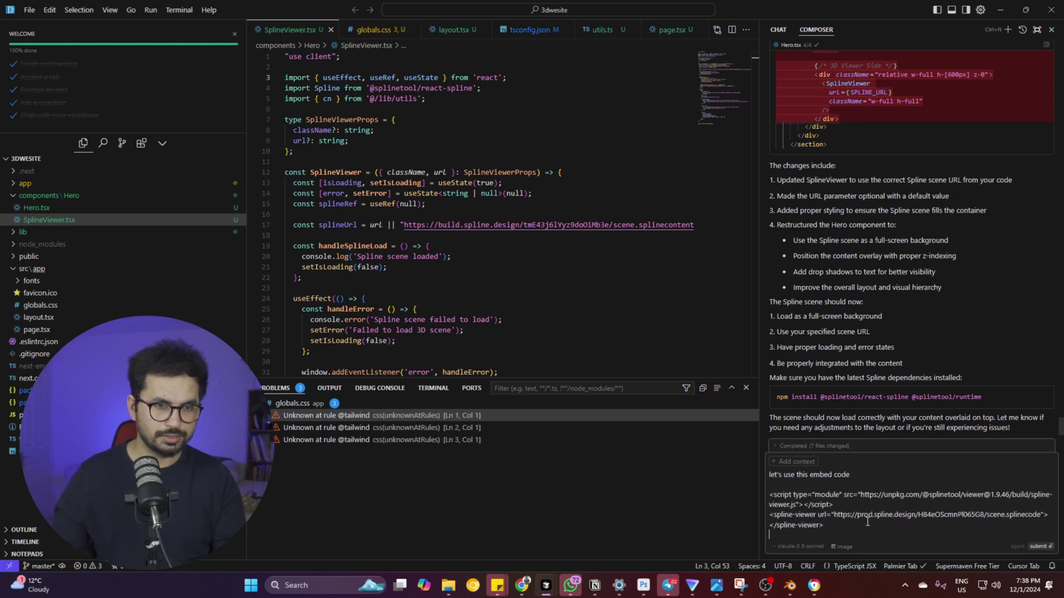
pyautogui.press('Return')
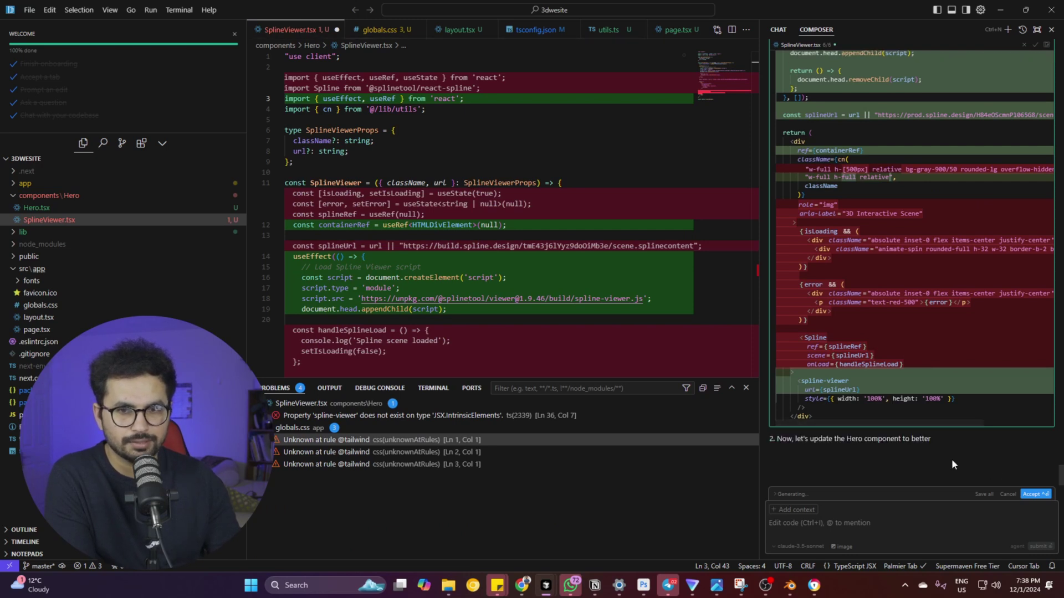
# - Accept Composer's rewrite of SplineViewer.tsx and inspect the hero section on the localhost:3001 page
pyautogui.click(1035, 495)
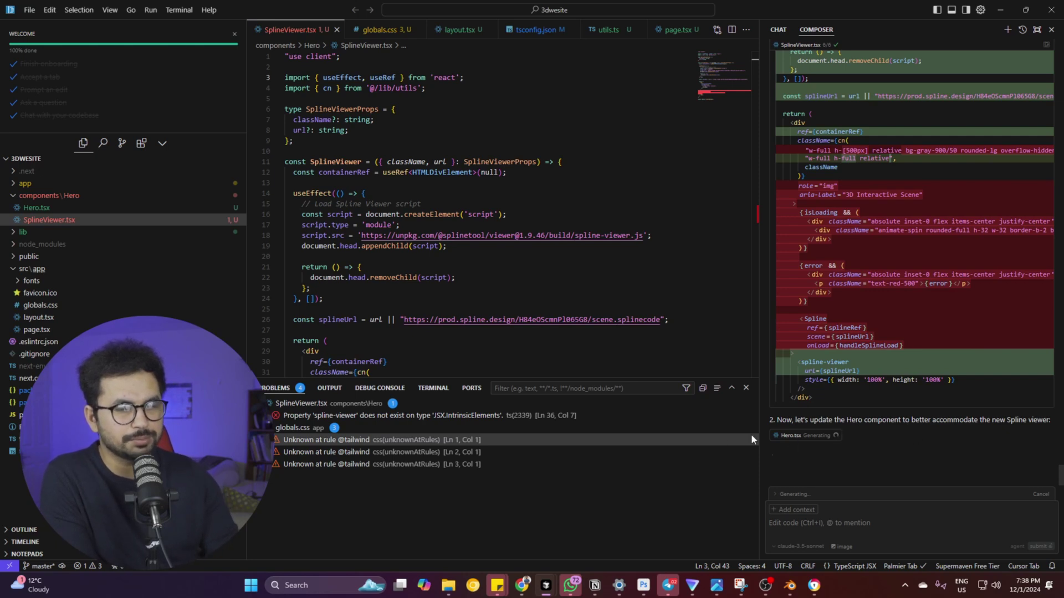
pyautogui.click(814, 586)
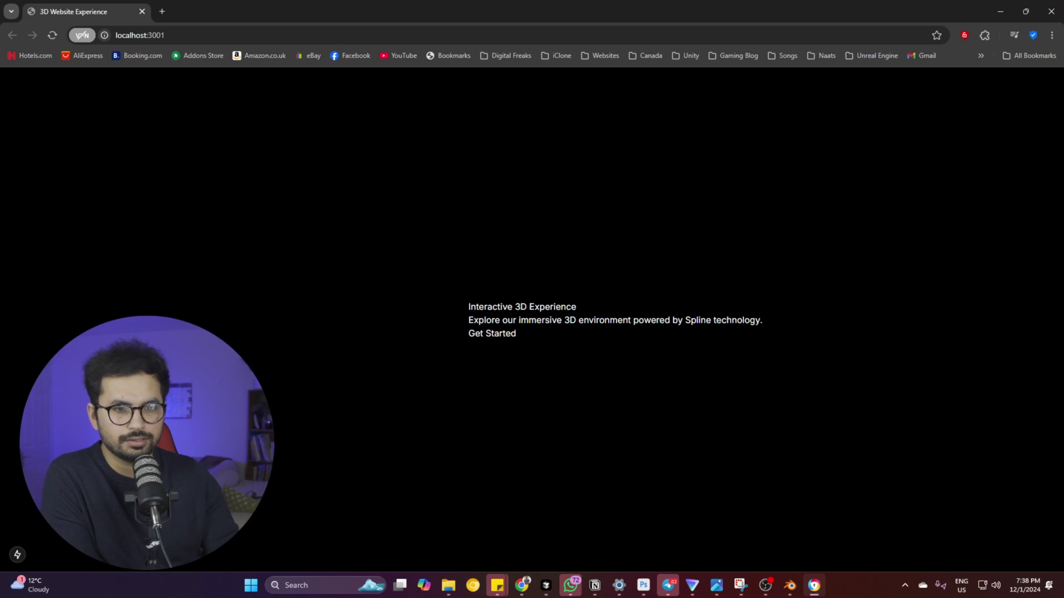
pyautogui.click(813, 586)
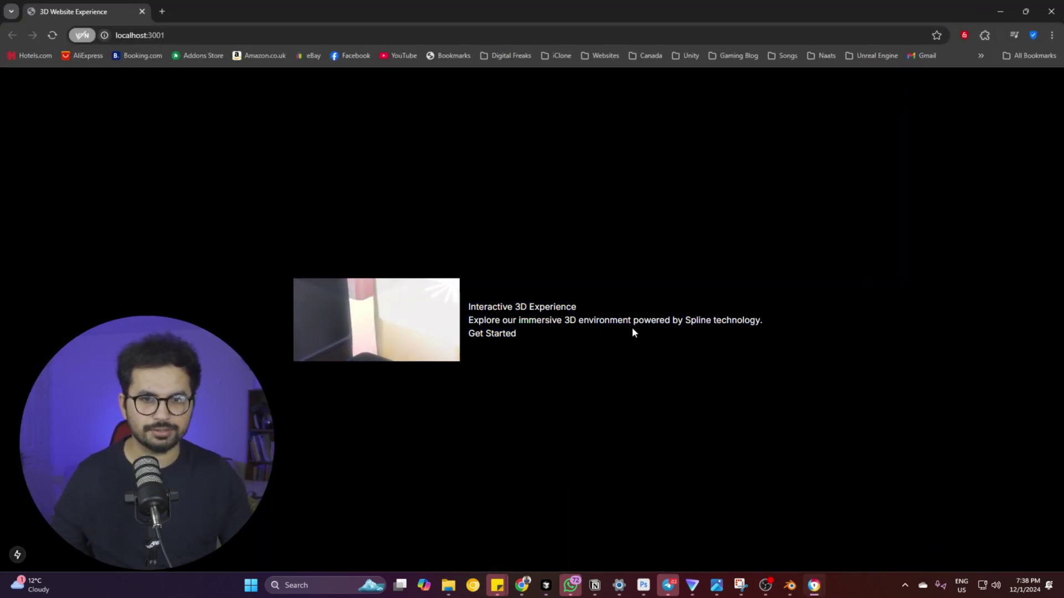
pyautogui.moveTo(750, 322); pyautogui.dragTo(765, 323)
pyautogui.click(831, 441)
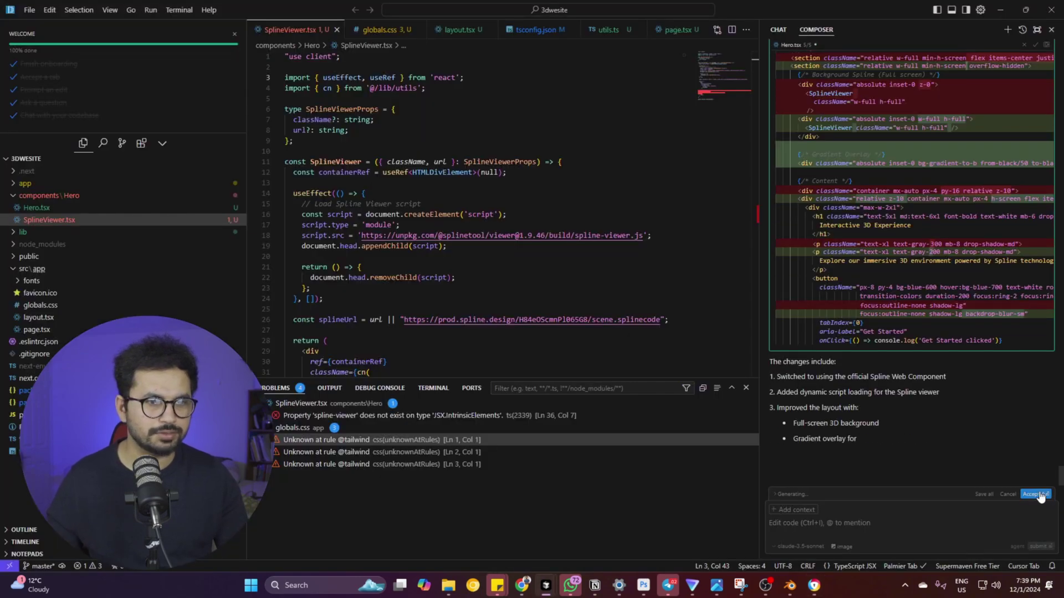
# - Accept Composer's Hero.tsx layout changes and view the Spline scene on the localhost:3001 page
pyautogui.click(1040, 495)
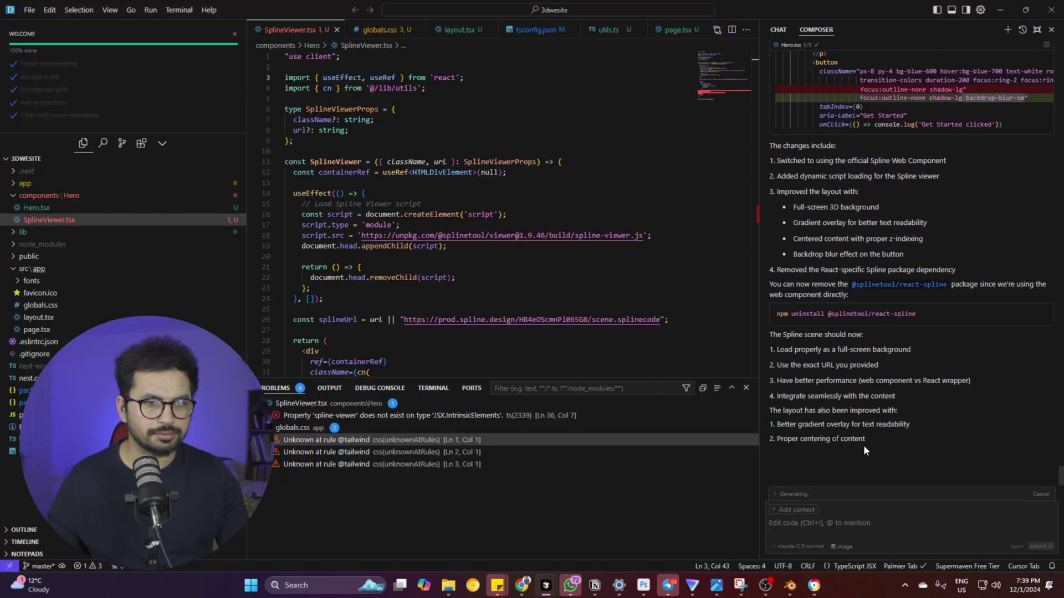
pyautogui.hotkey('alt', 'Tab')
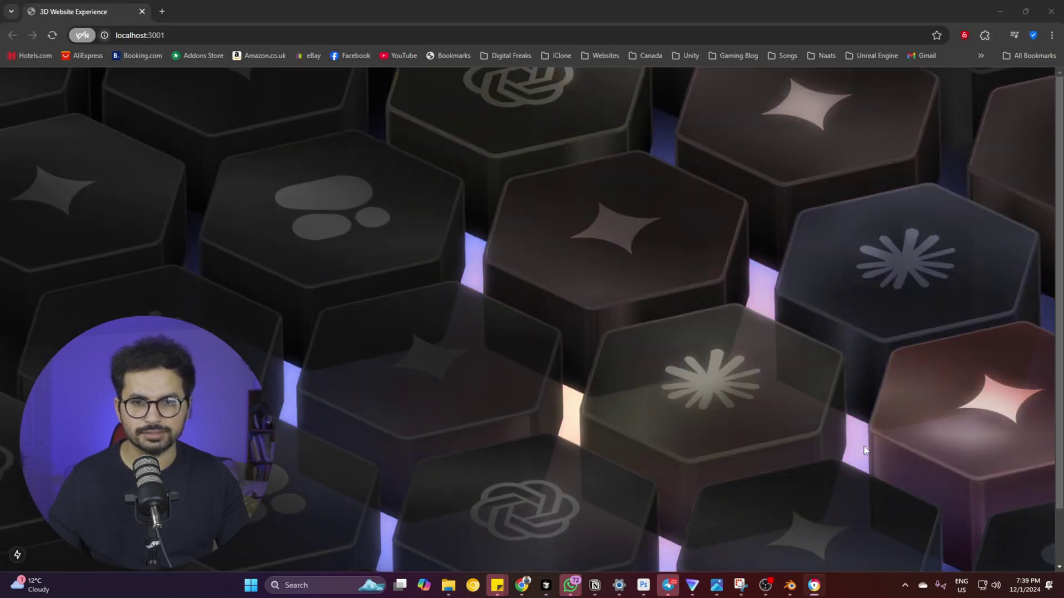
pyautogui.hotkey('alt', 'Tab')
pyautogui.hotkey('alt', 'Tab')
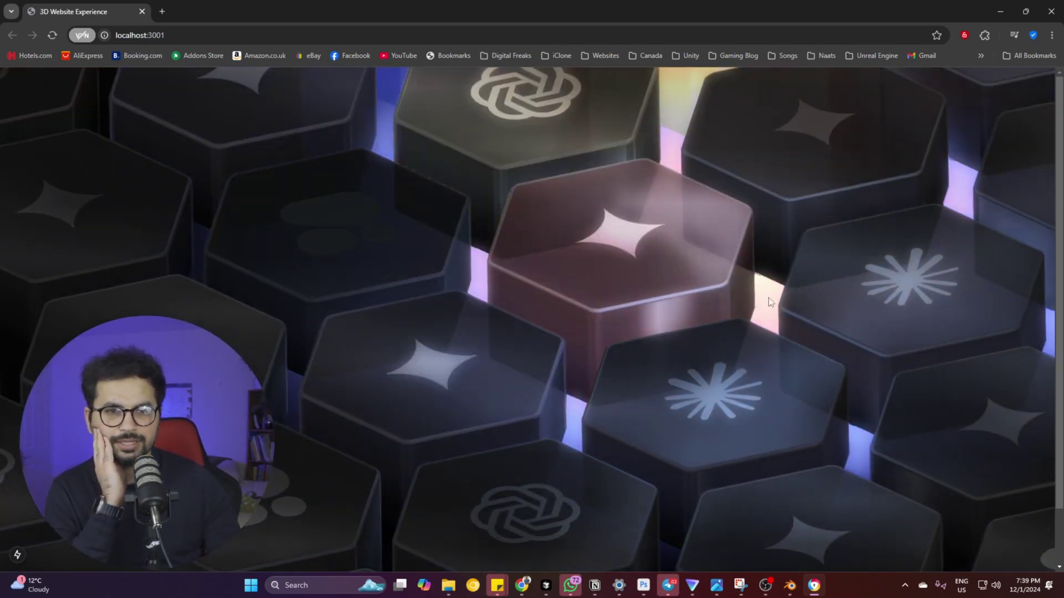
# - Compare the Cloner On-hover Lightning scene on its Spline community page with the embedded version on the localhost:3001 page
pyautogui.moveTo(522, 585)
pyautogui.click(536, 560)
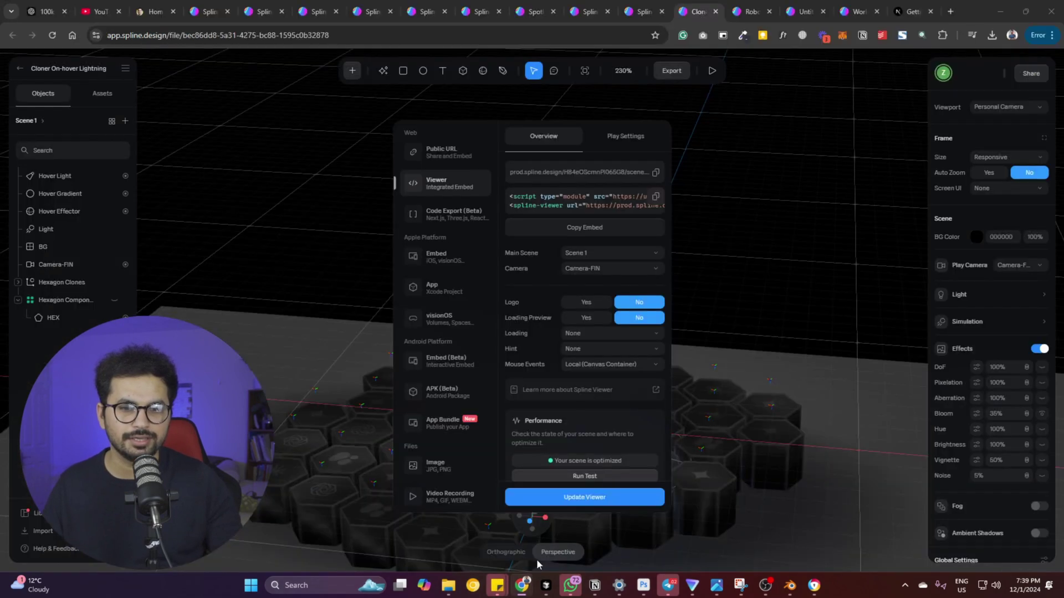
pyautogui.click(643, 11)
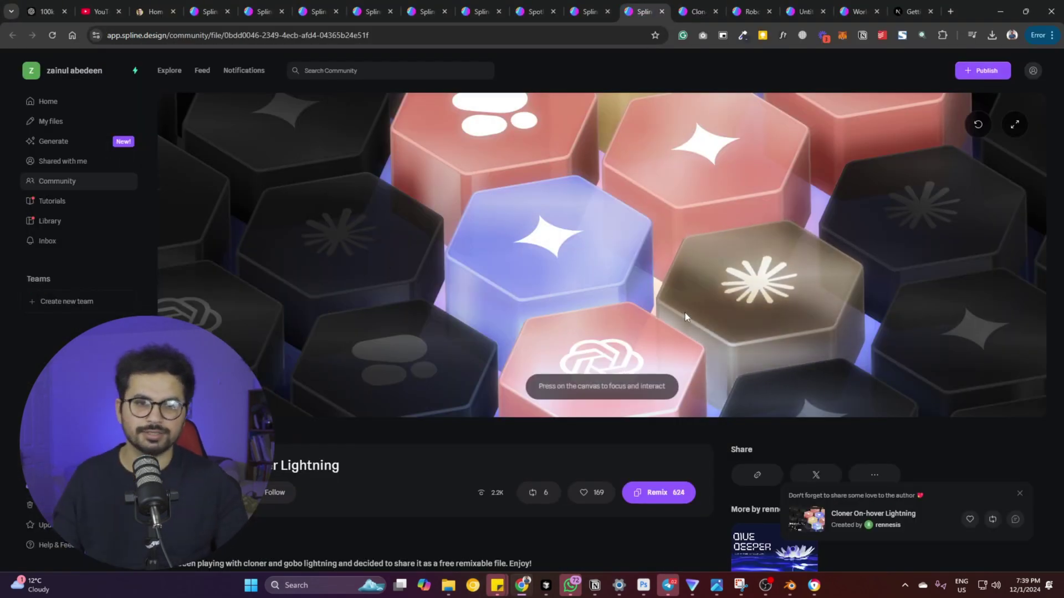
pyautogui.hotkey('alt', 'Tab')
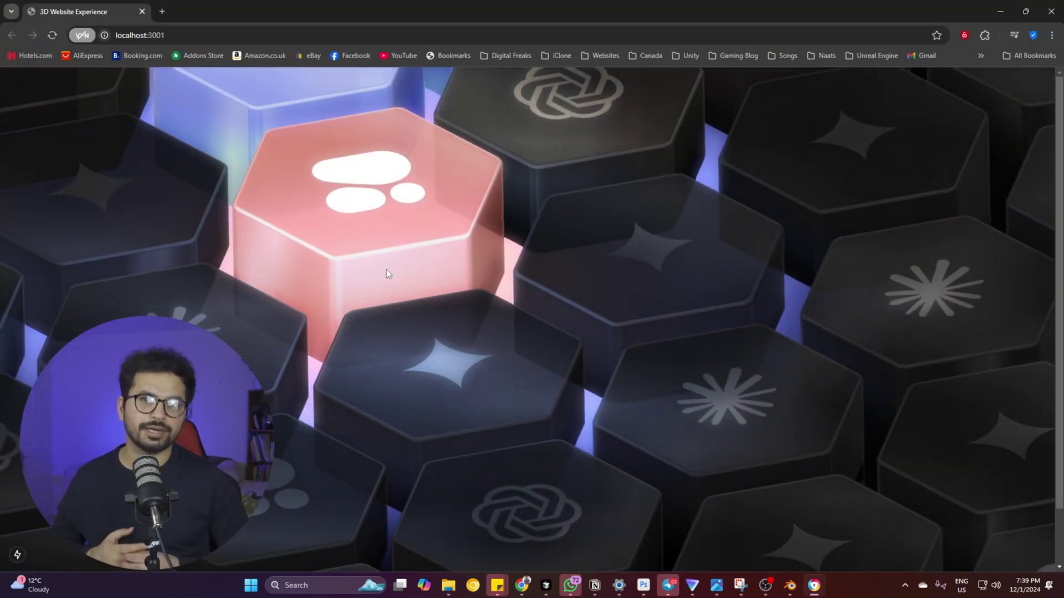
pyautogui.hotkey('alt', 'Tab')
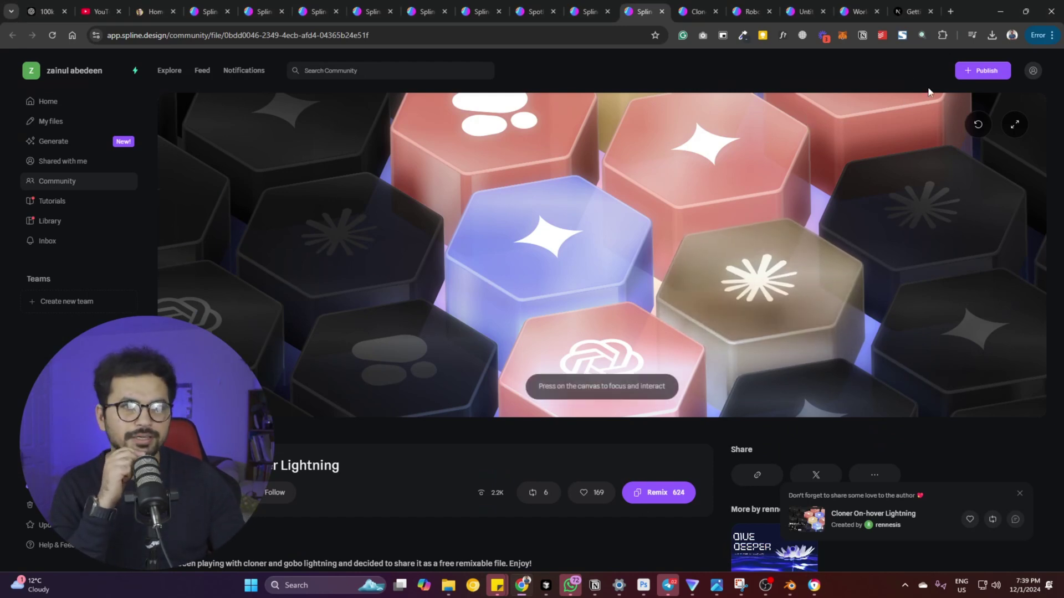
# - Examine the Spline scene's export options, covering the web Viewer embed, the Apple Embed and App exports, and the Android Embed code
pyautogui.hotkey('ctrl', 'Tab')
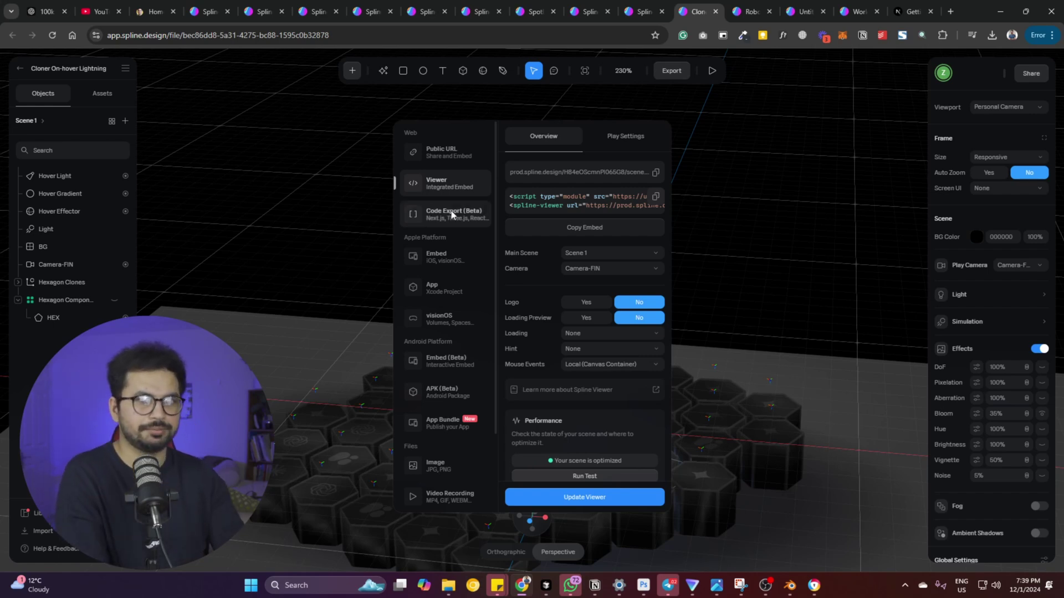
pyautogui.click(654, 196)
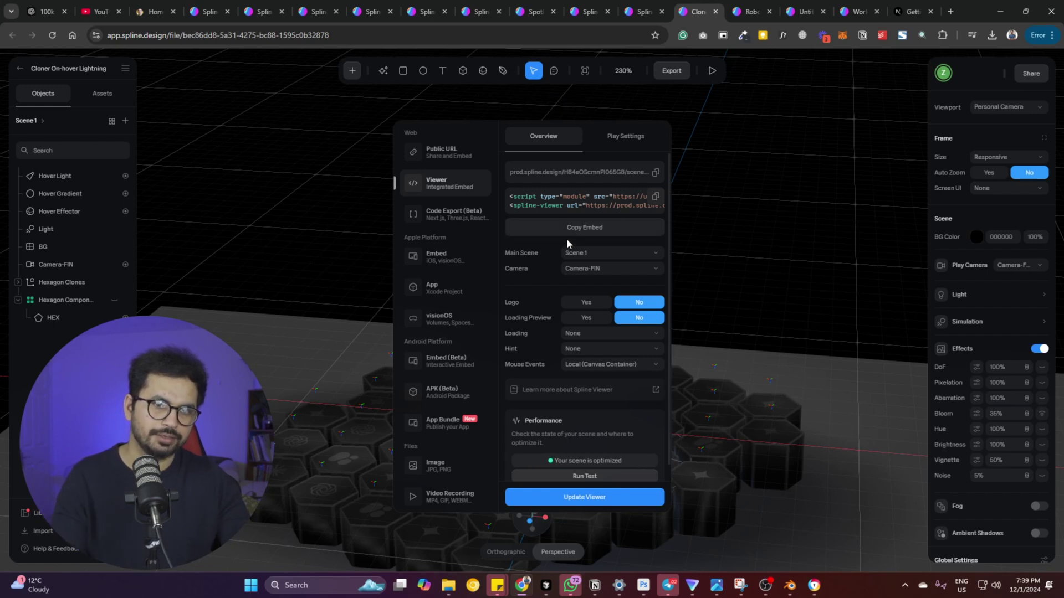
pyautogui.click(443, 255)
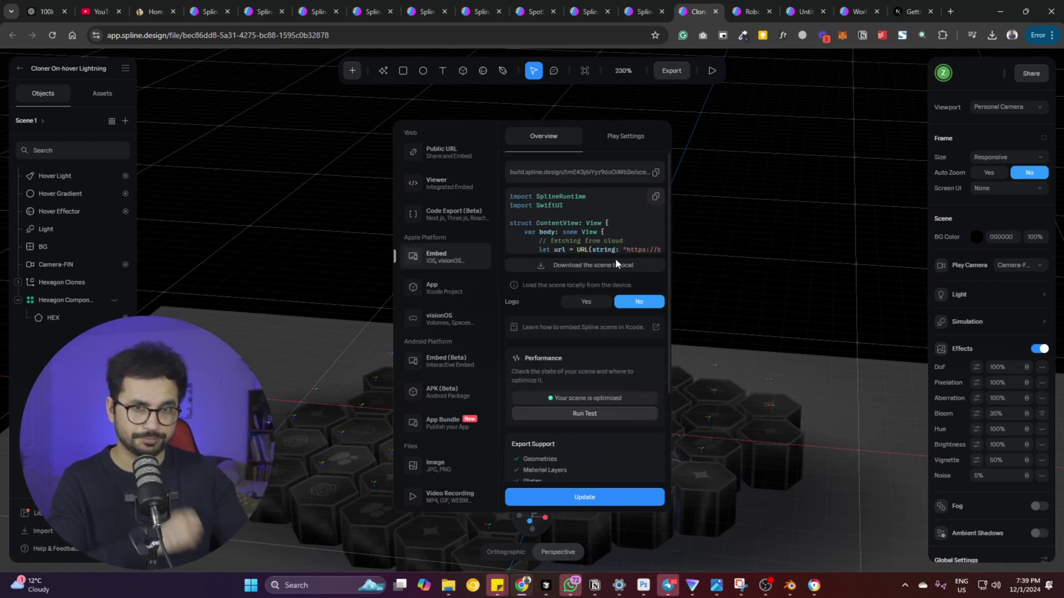
pyautogui.scroll(-2, 596, 228)
pyautogui.scroll(2, 577, 216)
pyautogui.doubleClick(555, 207)
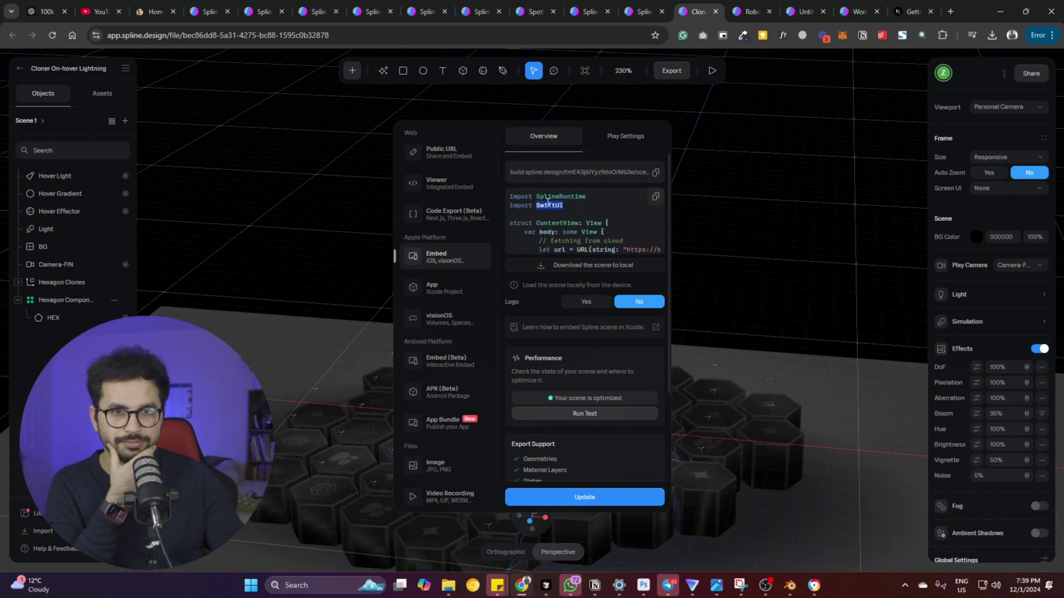
pyautogui.click(449, 293)
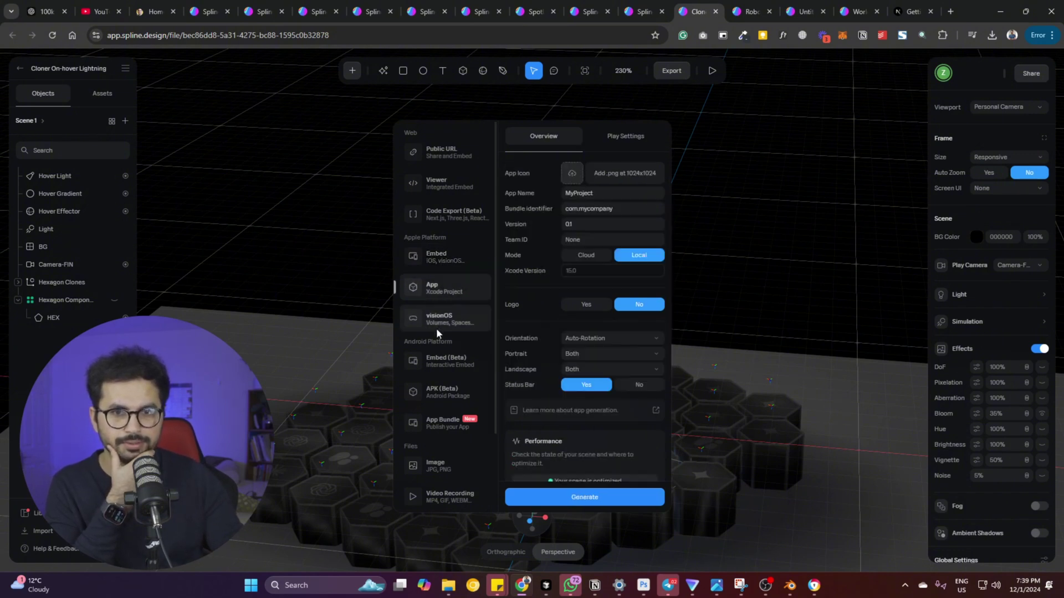
pyautogui.click(441, 364)
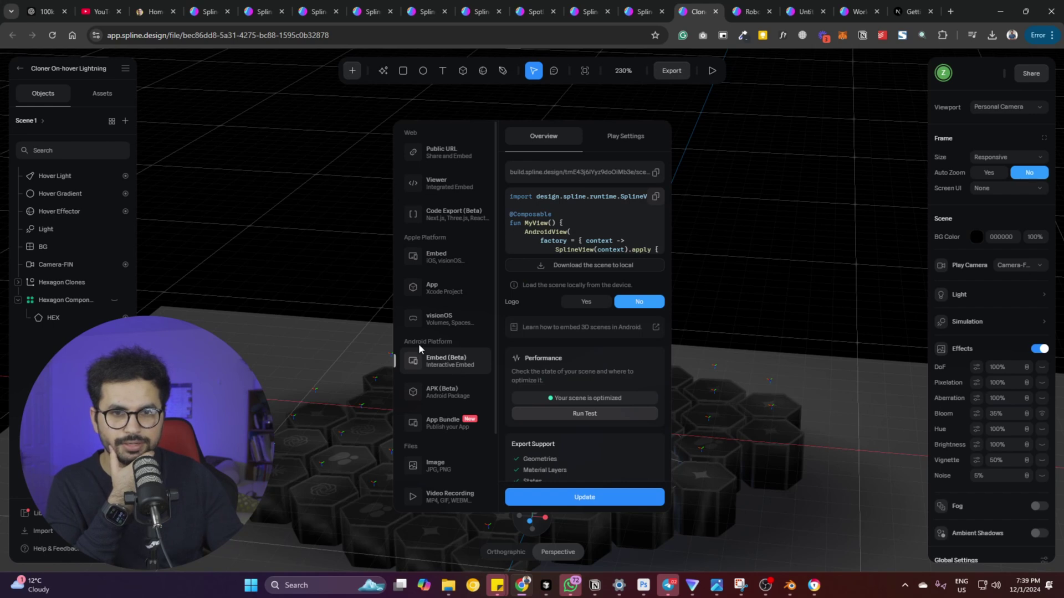
pyautogui.scroll(-5, 565, 211)
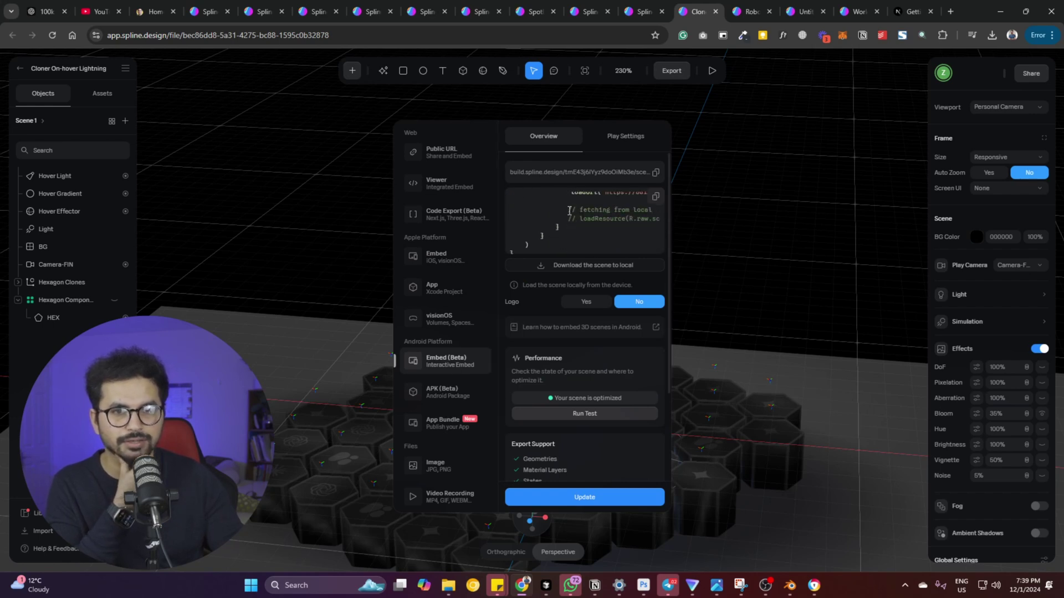
pyautogui.scroll(5, 591, 208)
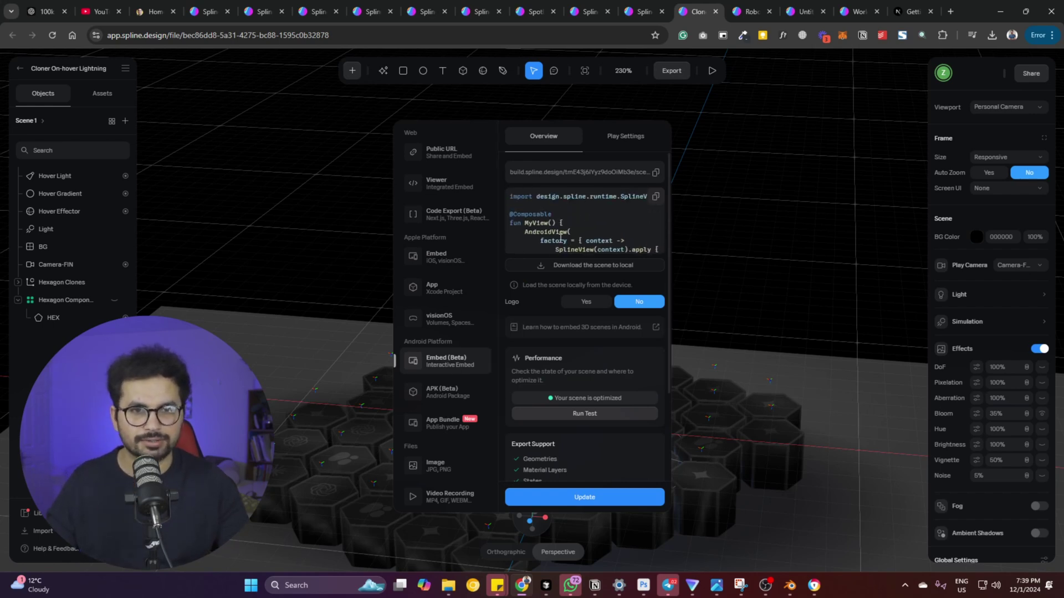
# - Copy the embed code from the scene's web Viewer export and view the embedded scene on the localhost:3001 page
pyautogui.click(440, 173)
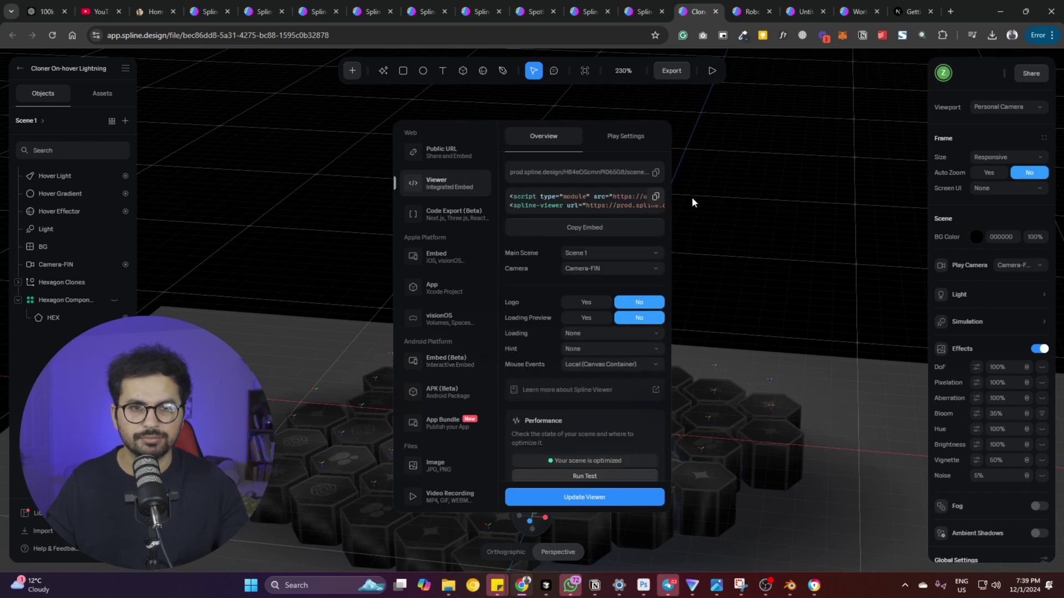
pyautogui.click(655, 198)
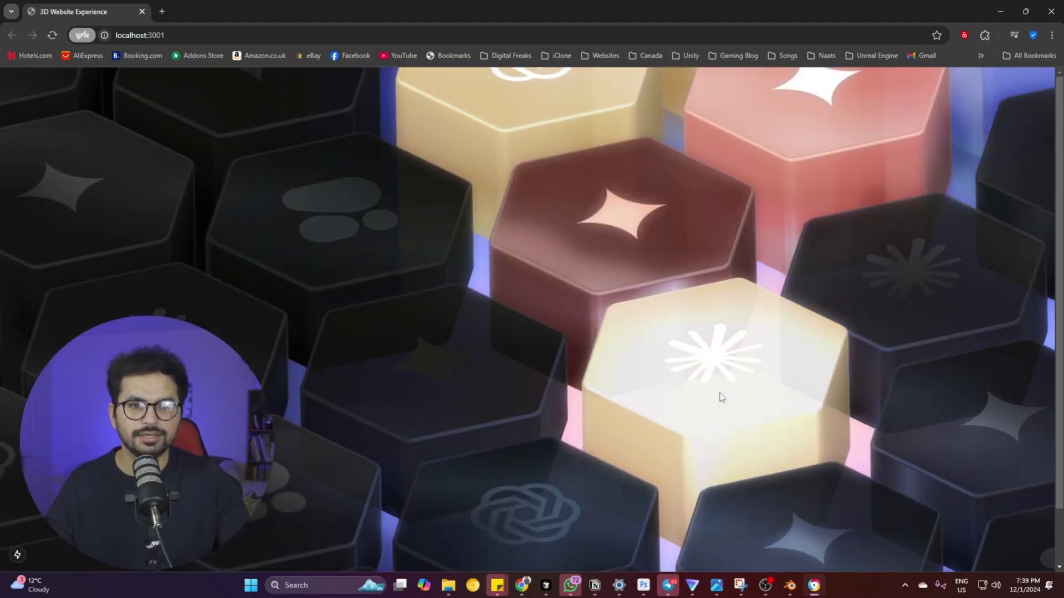
pyautogui.hotkey('alt', 'Tab')
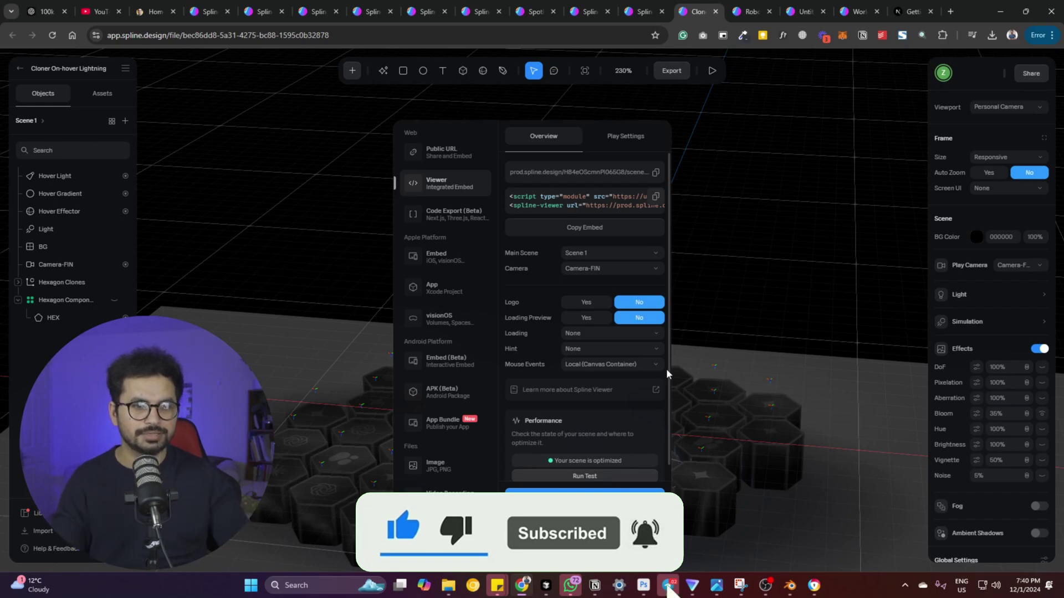
pyautogui.hotkey('alt', 'Tab')
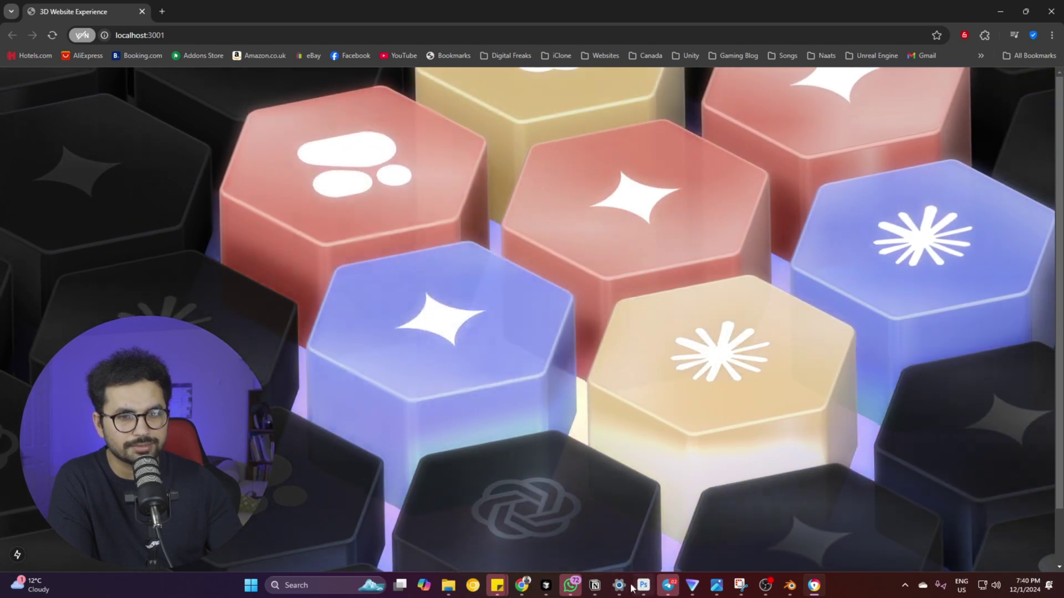
# - Look over SplineViewer.tsx and Composer's summary in Cursor, and return to the 3D Website Experience page in the browser
pyautogui.moveTo(544, 587)
pyautogui.click(658, 549)
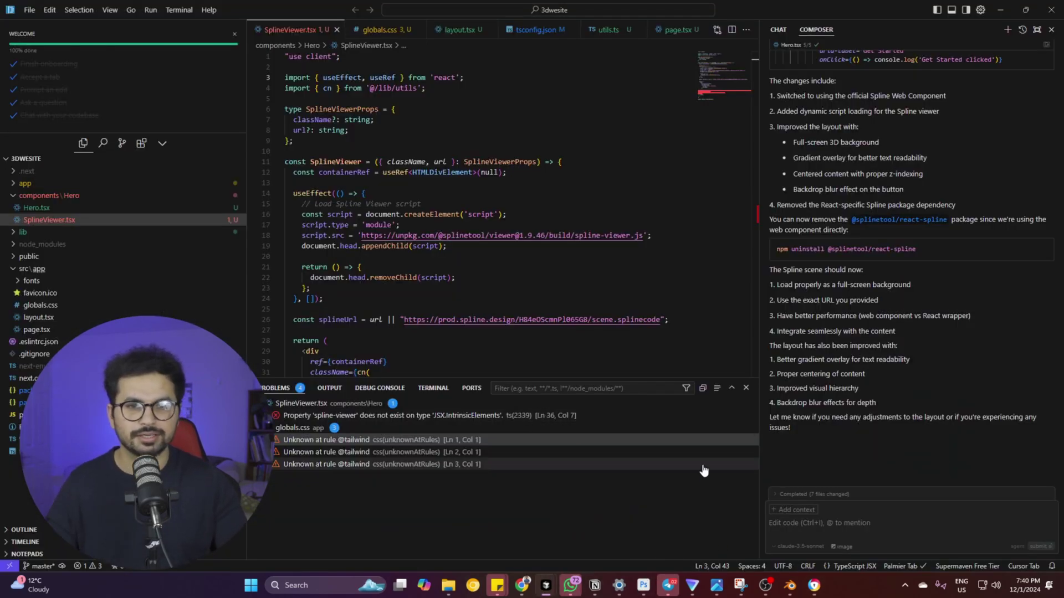
pyautogui.moveTo(820, 592)
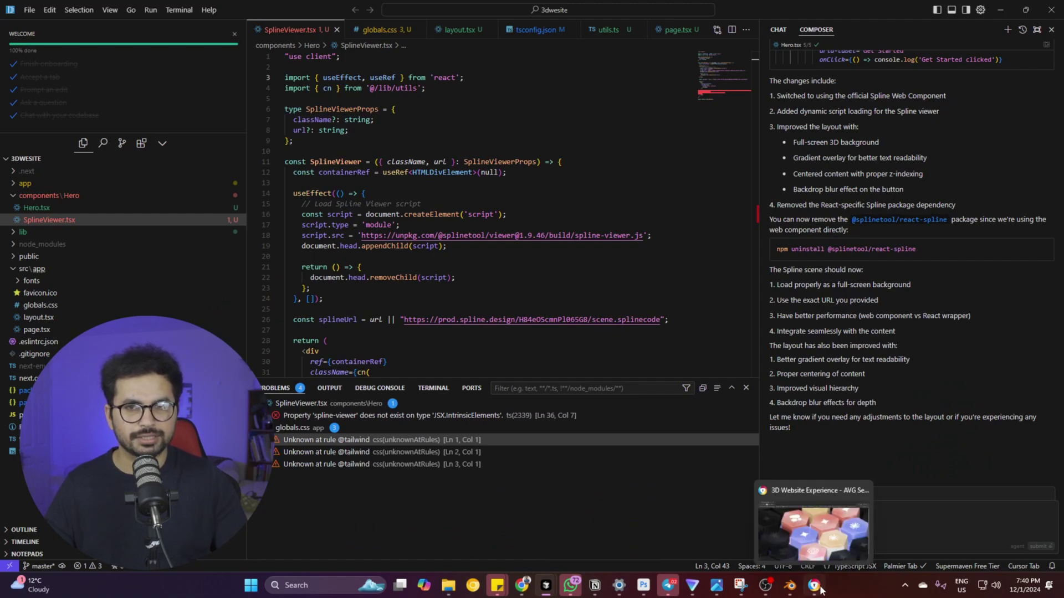
pyautogui.click(820, 591)
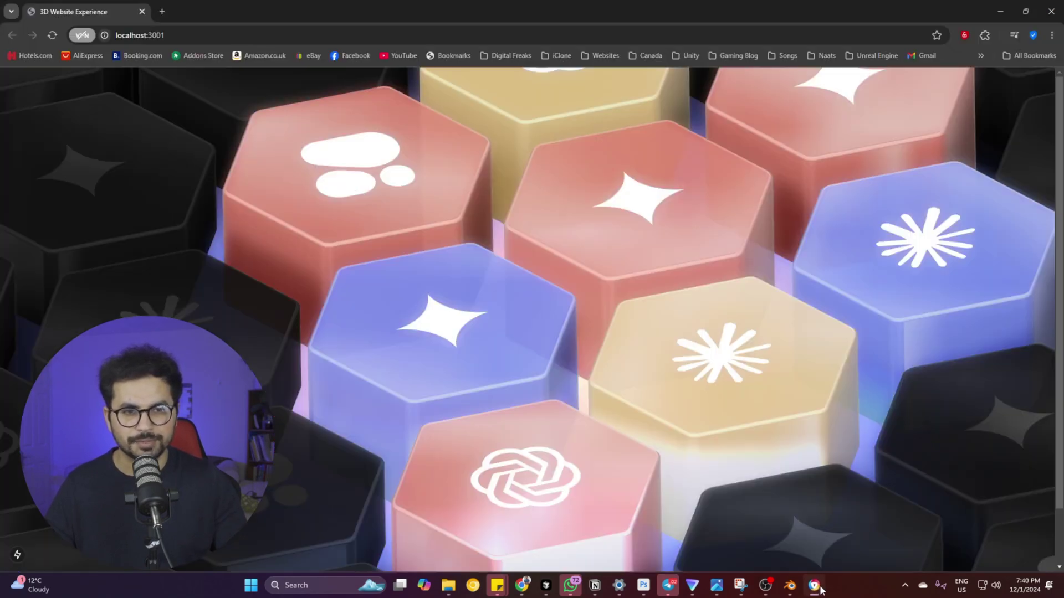
pyautogui.click(820, 590)
pyautogui.click(820, 590)
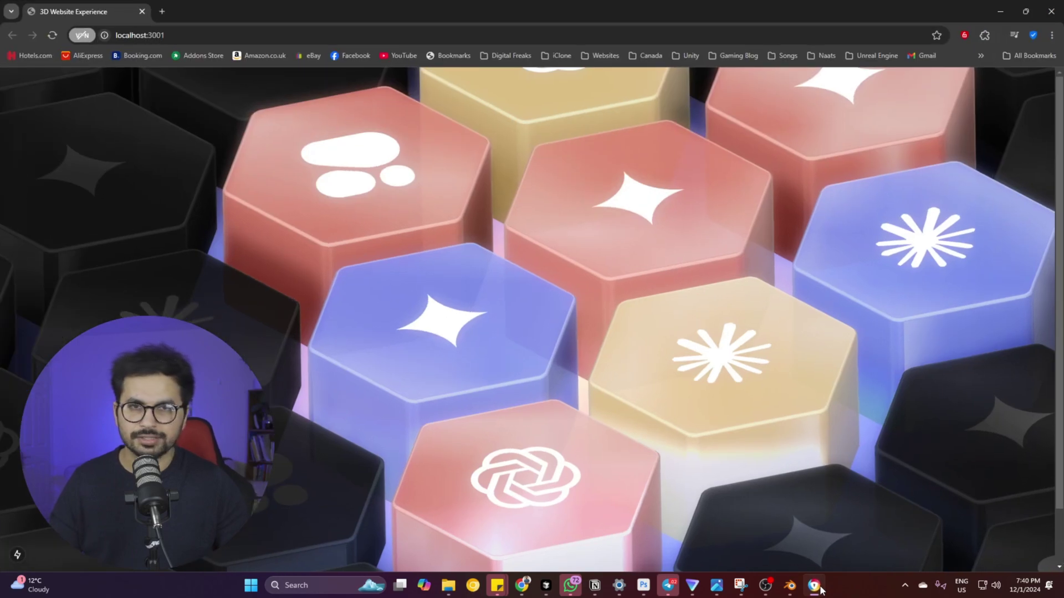